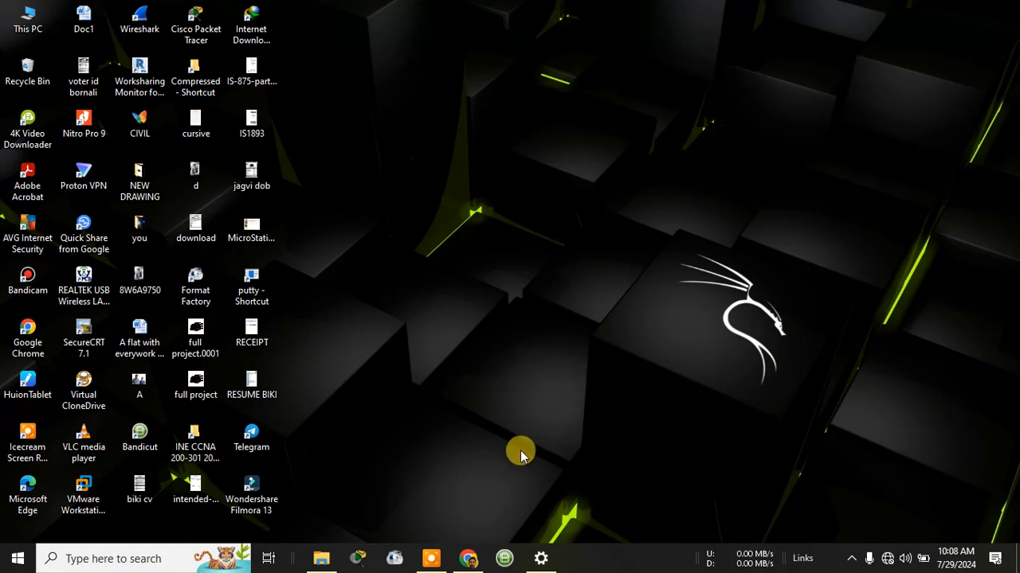
Open the CIVIL desktop folder and launch RISA-3D 22.0 from its shortcut.
double_click(138, 131)
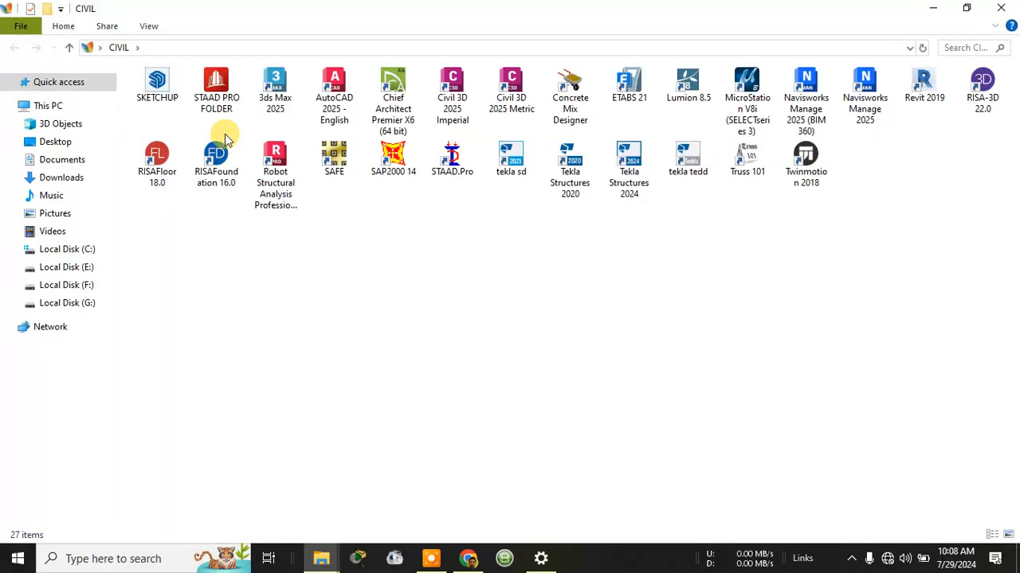
double_click(983, 86)
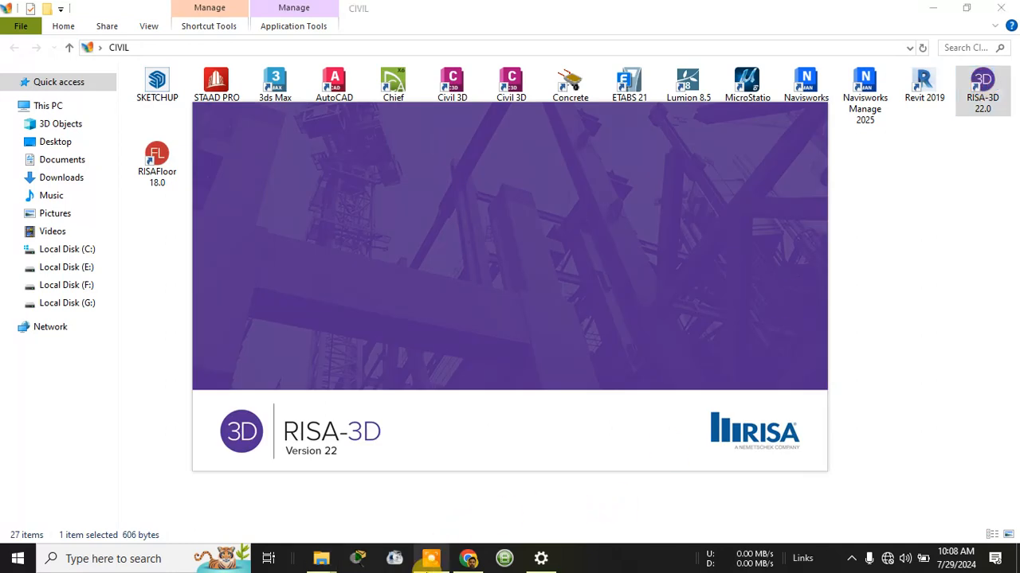
Dismiss the screen-resolution warnings, run RISA-3D in demo mode, and create a new blank model.
left_click(430, 558)
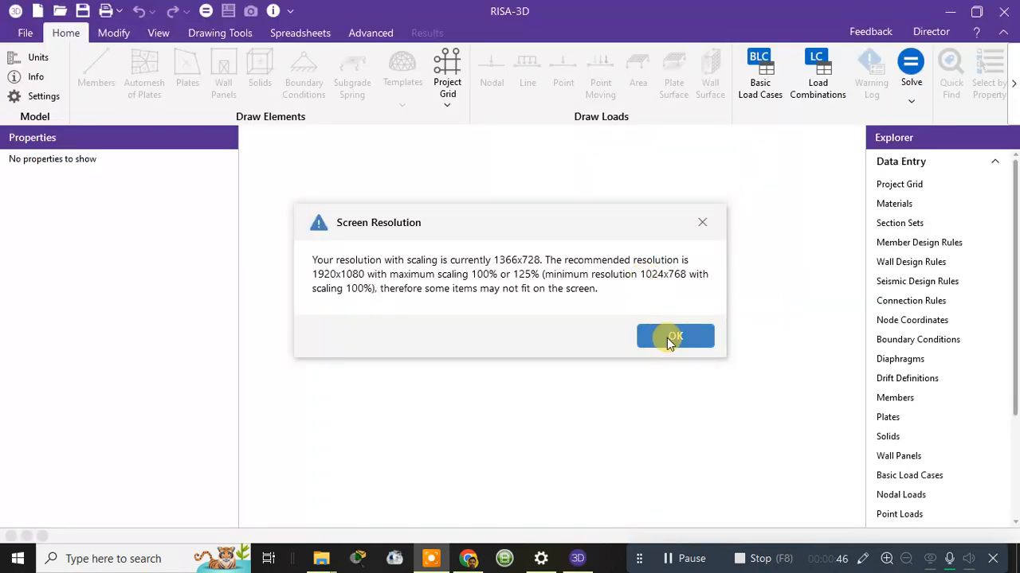
left_click(670, 338)
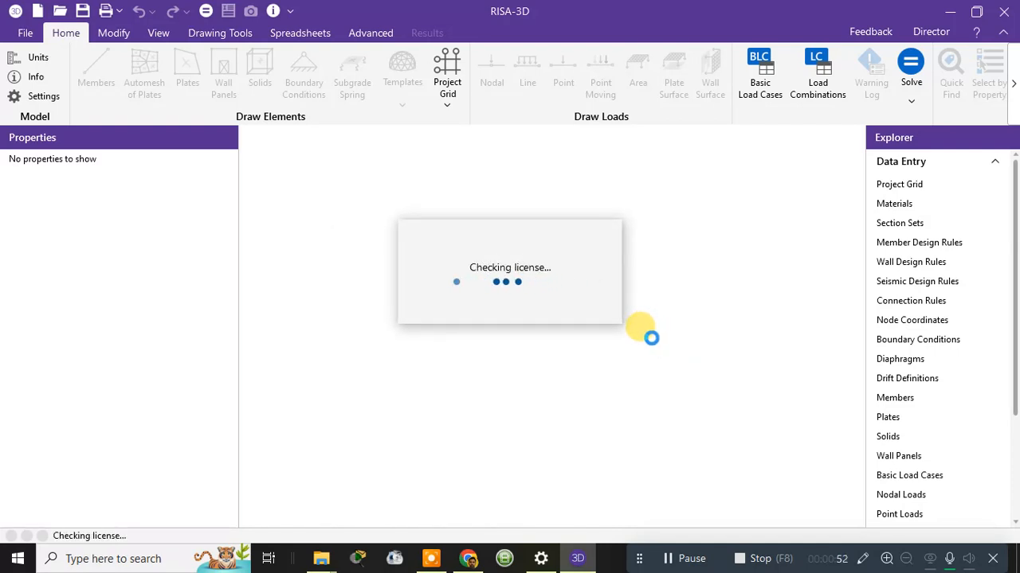
left_click(565, 359)
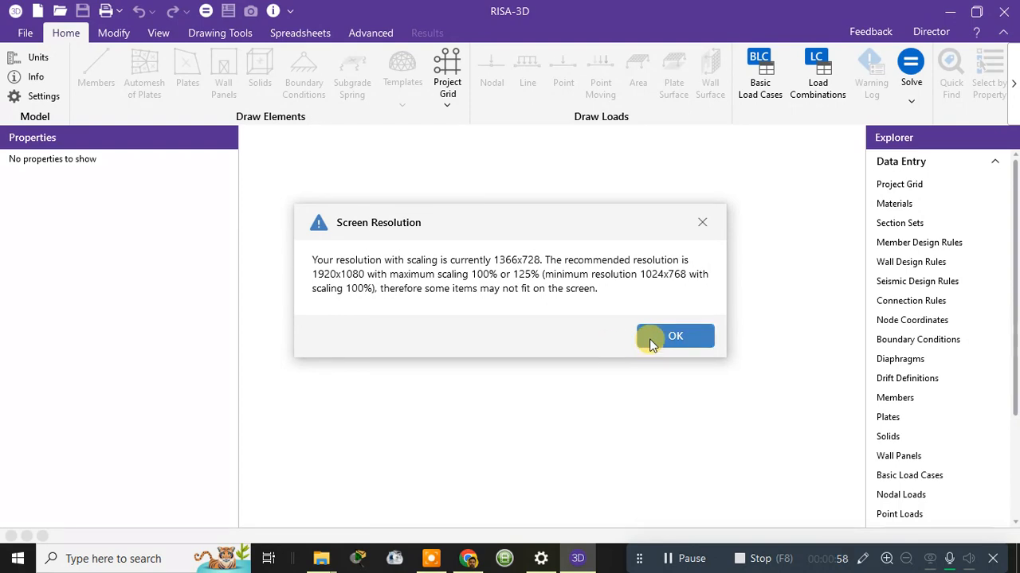
left_click(655, 338)
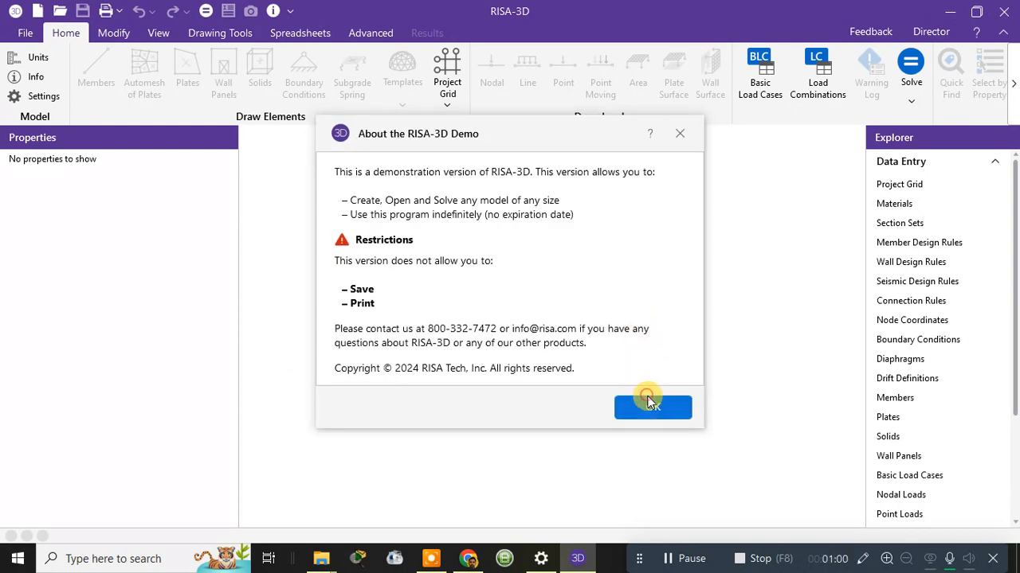
left_click(649, 404)
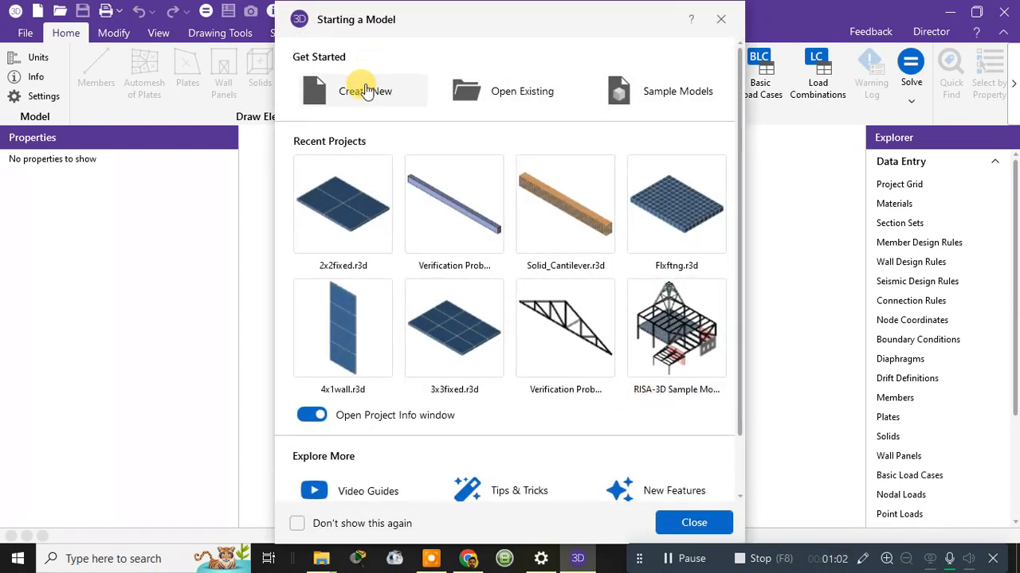
left_click(371, 99)
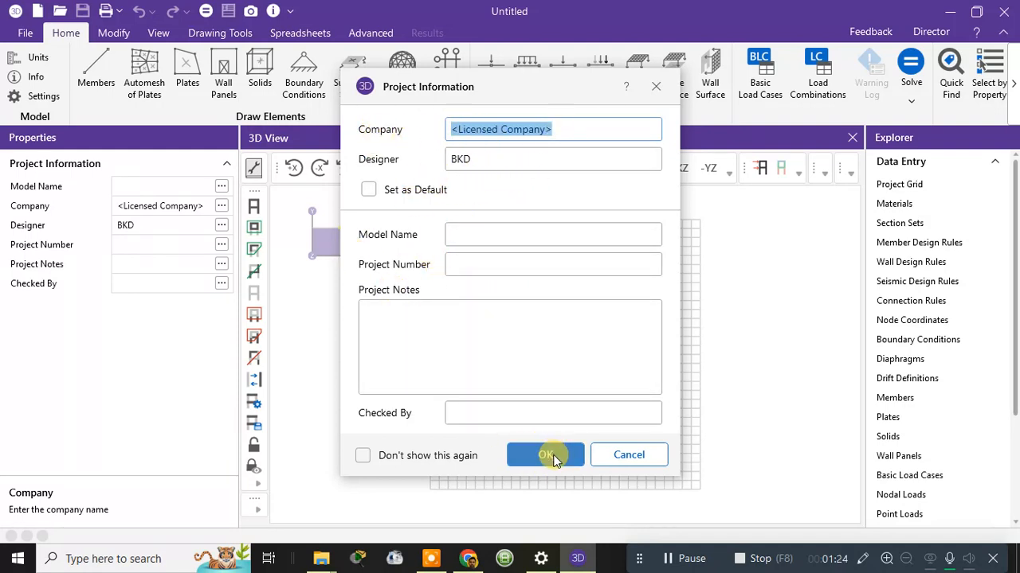
Accept the default project information and apply Standard Metric units (m, kN, MPa, °C).
left_click(546, 456)
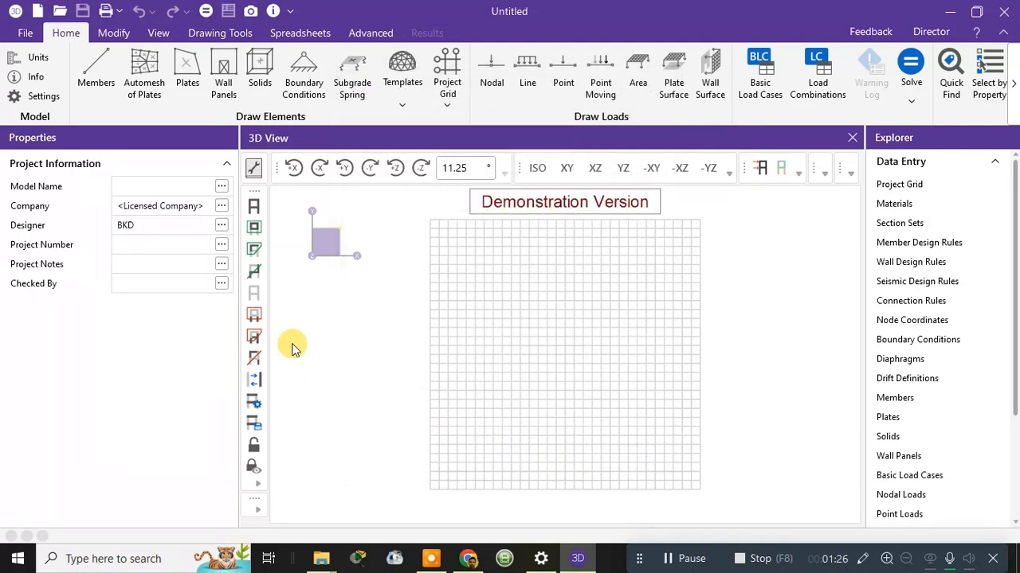
left_click(37, 59)
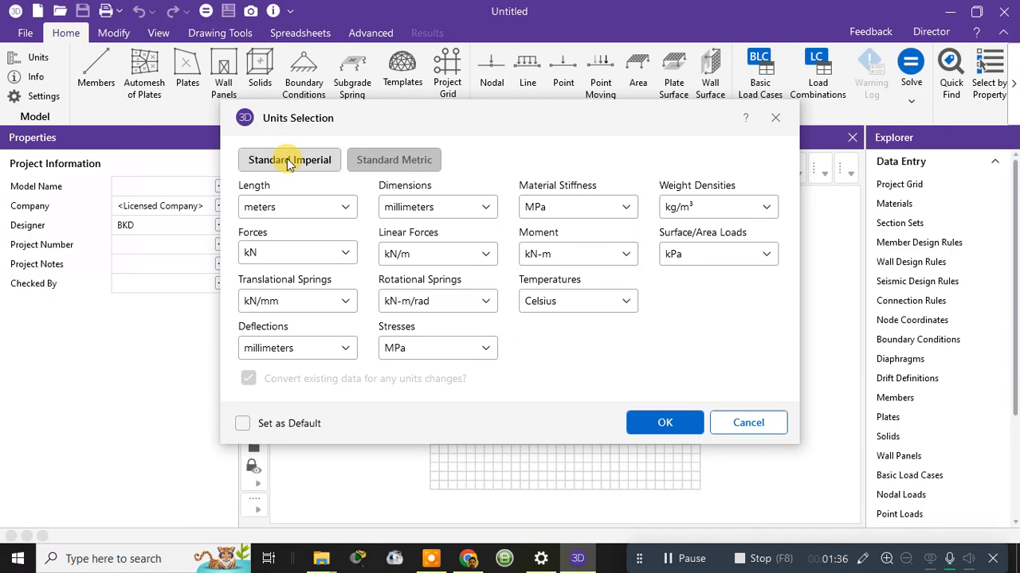
left_click(413, 170)
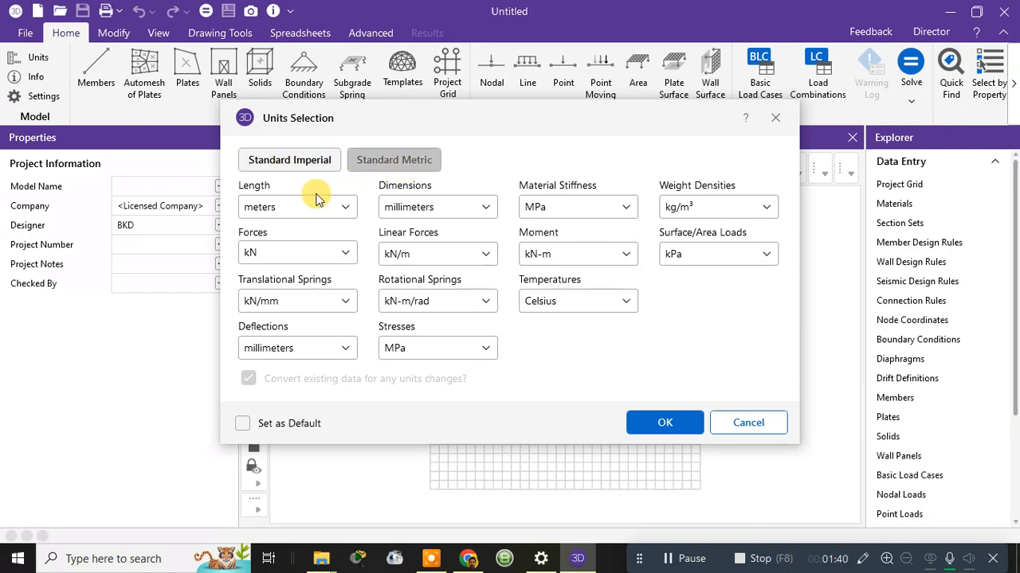
left_click(667, 423)
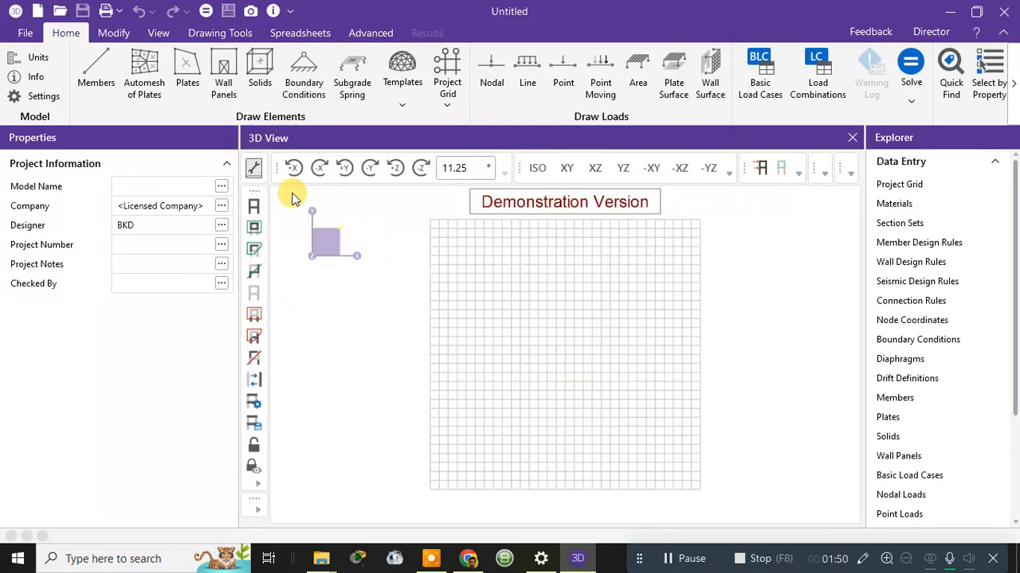
Toggle the project grid and drawing grid display off and back on.
left_click(159, 36)
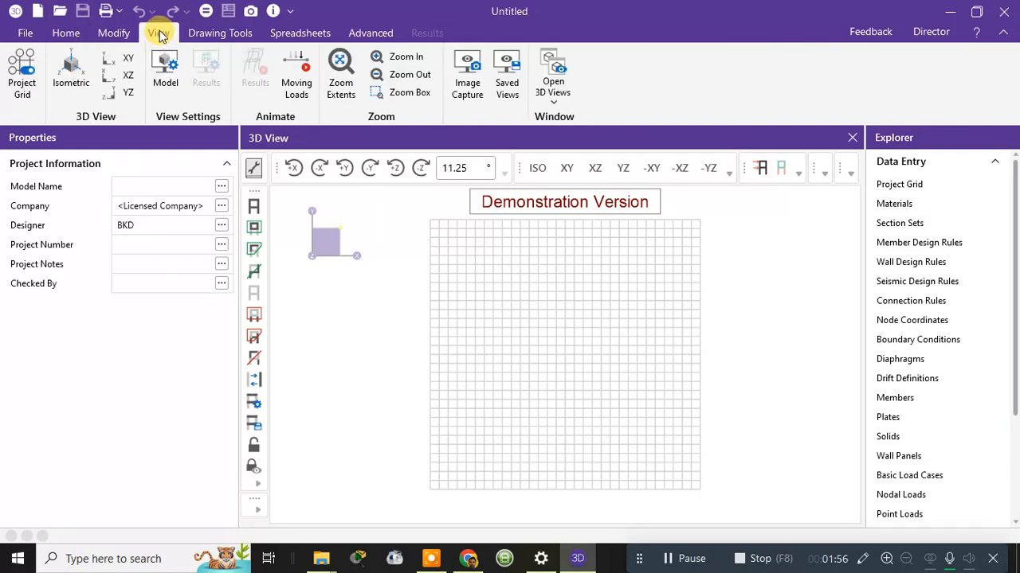
left_click(29, 75)
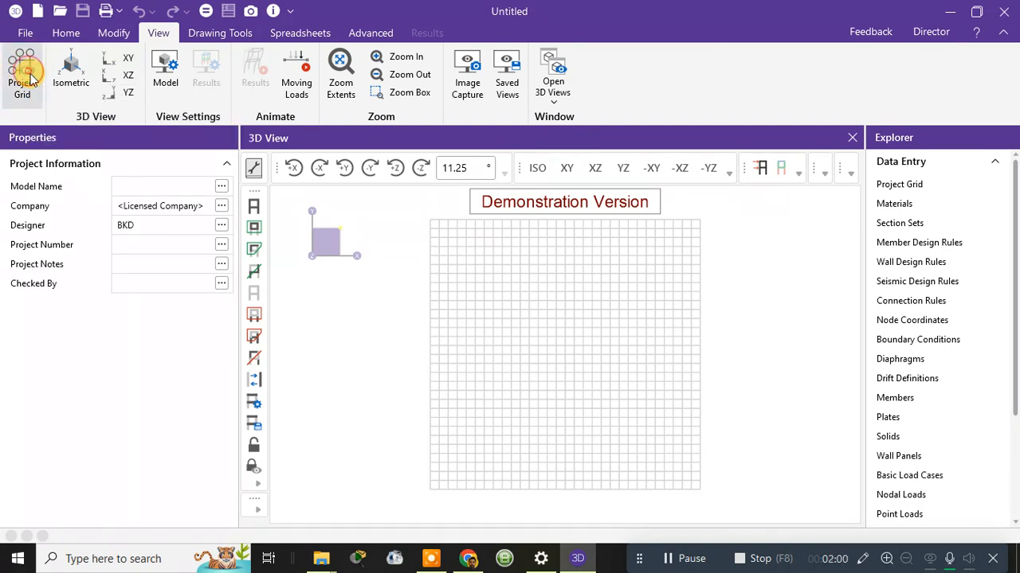
left_click(224, 33)
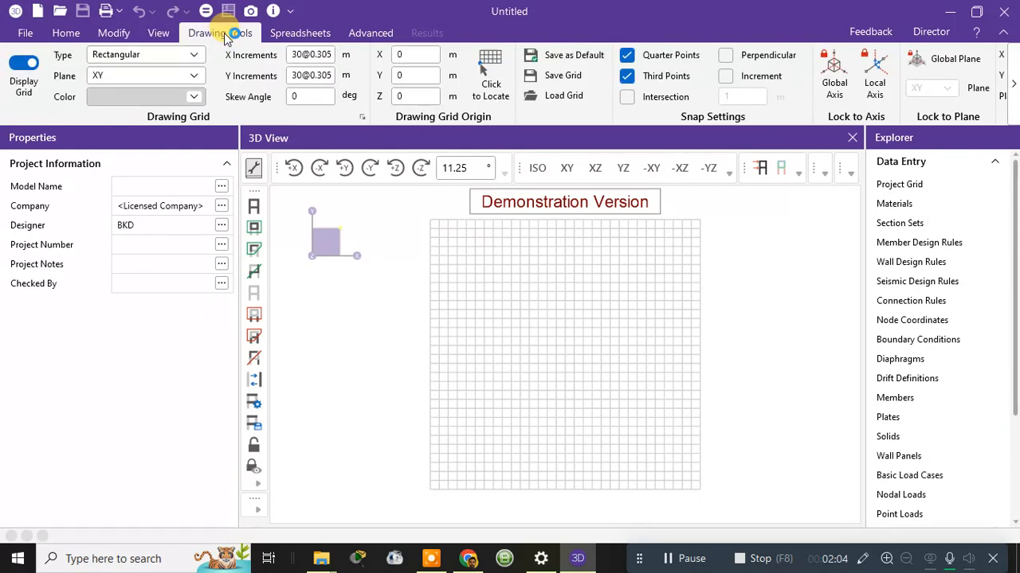
left_click(26, 67)
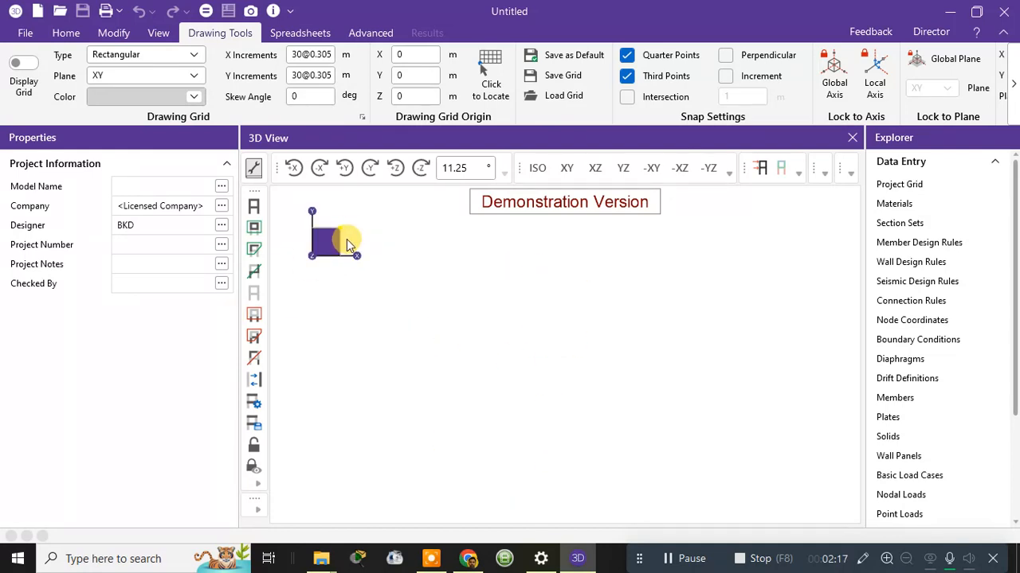
left_click(24, 62)
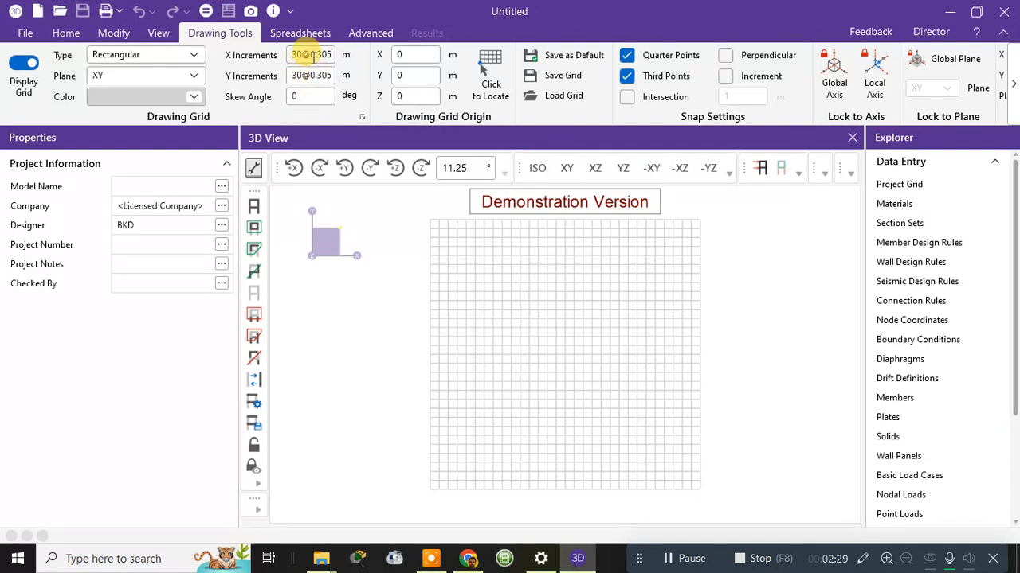
Set the drawing grid X Increments to 30@1 m.
left_click_drag(311, 55, 343, 56)
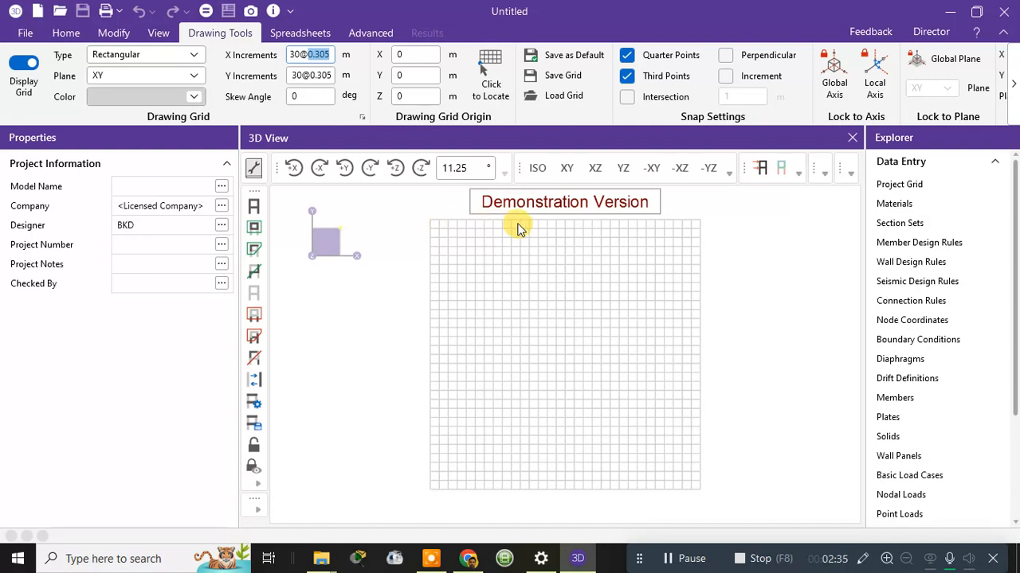
left_click(329, 57)
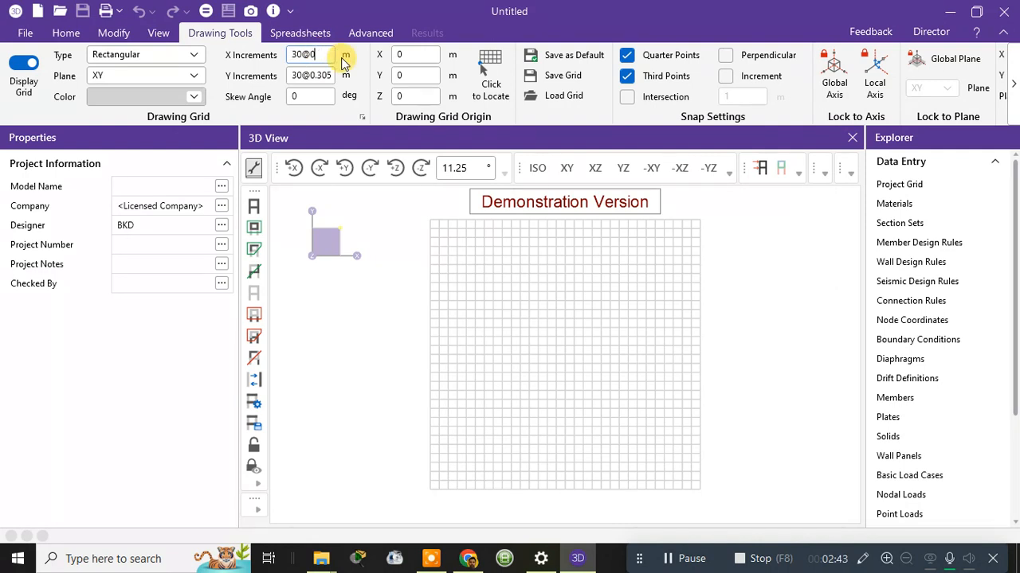
key("BackSpace")
key("Num_Lock")
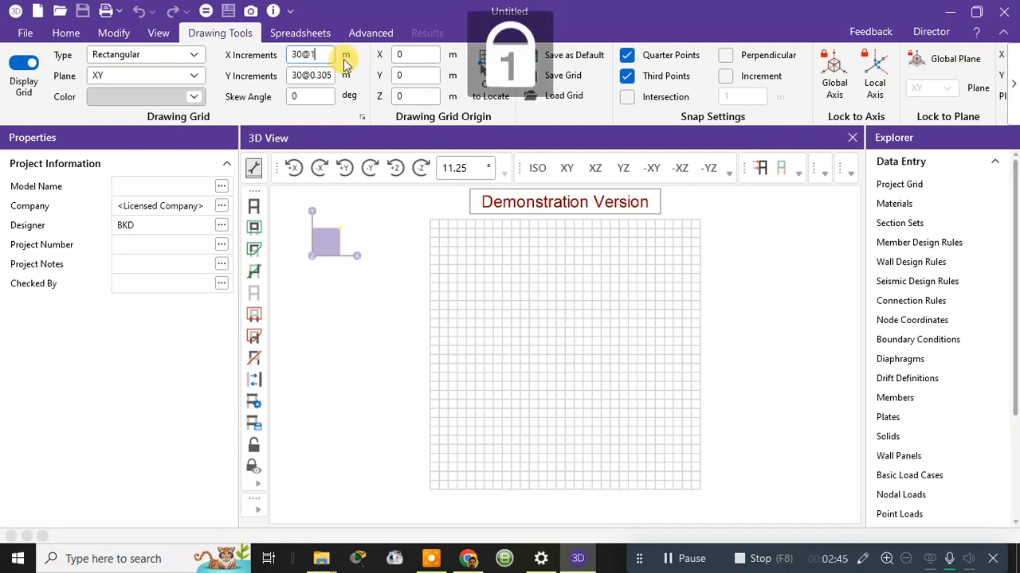
type("1")
key("Tab")
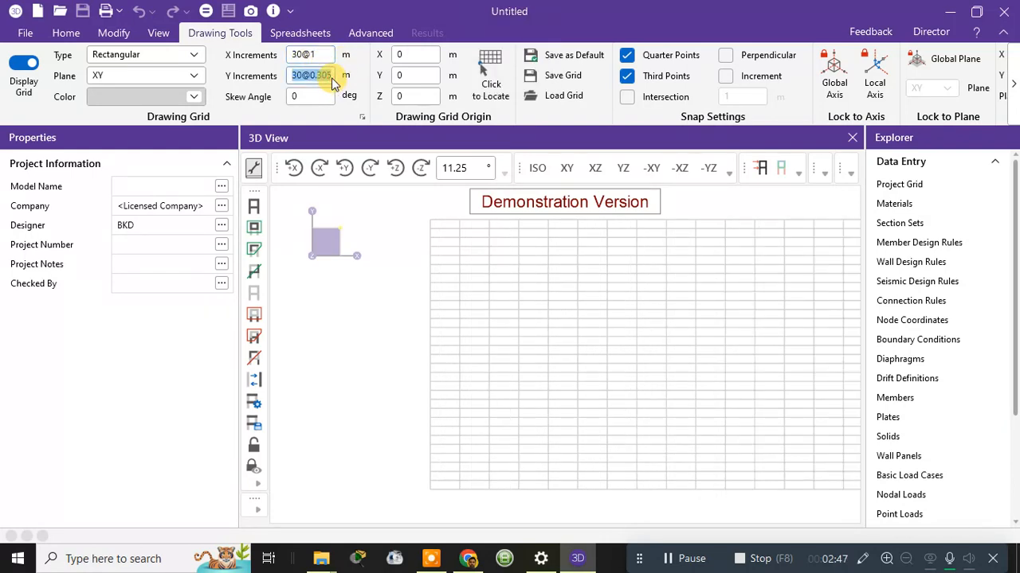
Set the Y Increments to 30@1 m, then hide the drawing grid.
left_click(331, 78)
mouse_move(327, 78)
left_mouse_down()
mouse_move(306, 78)
mouse_move(341, 75)
left_mouse_up()
type("1")
left_click(390, 387)
scroll(557, 323, "down", 9)
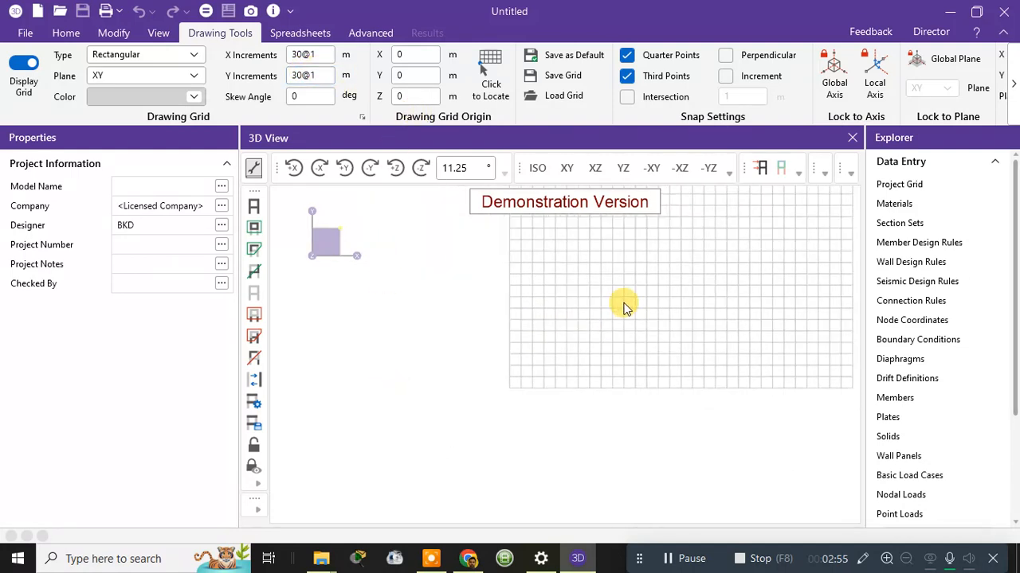
middle_click_drag(600, 315, 506, 400)
scroll(513, 382, "up", 3)
scroll(394, 217, "up", 4)
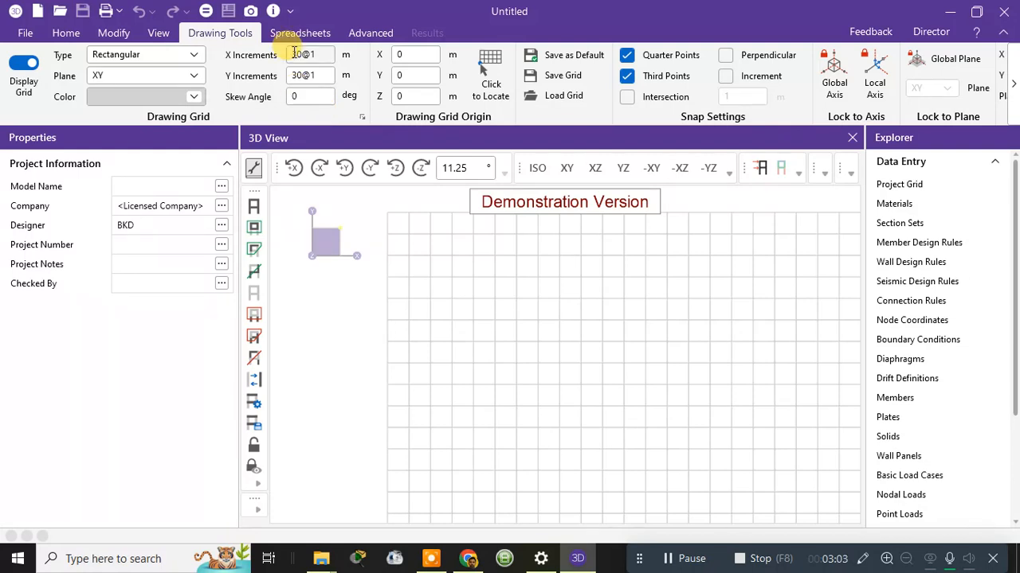
left_click(24, 64)
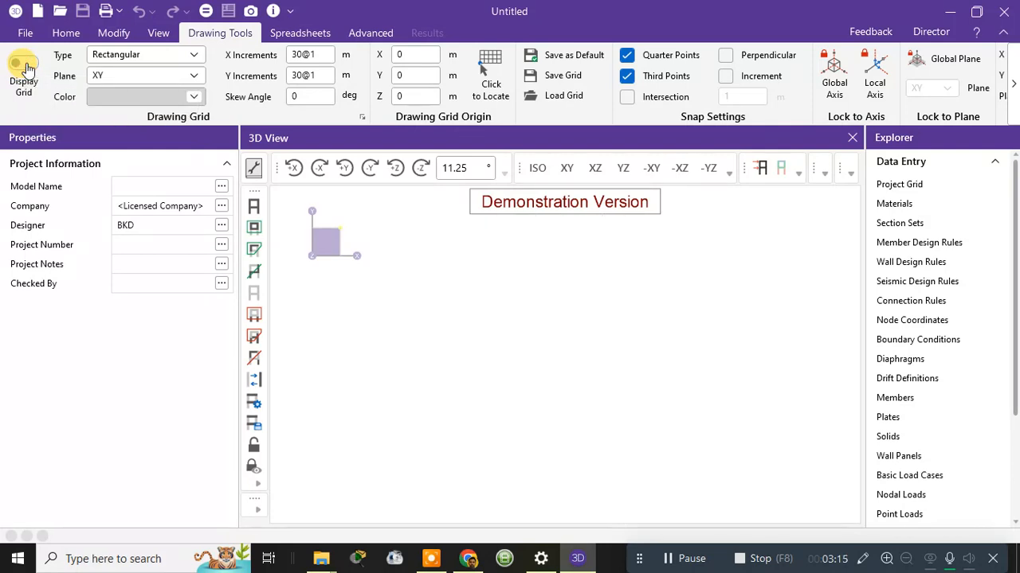
left_click(68, 35)
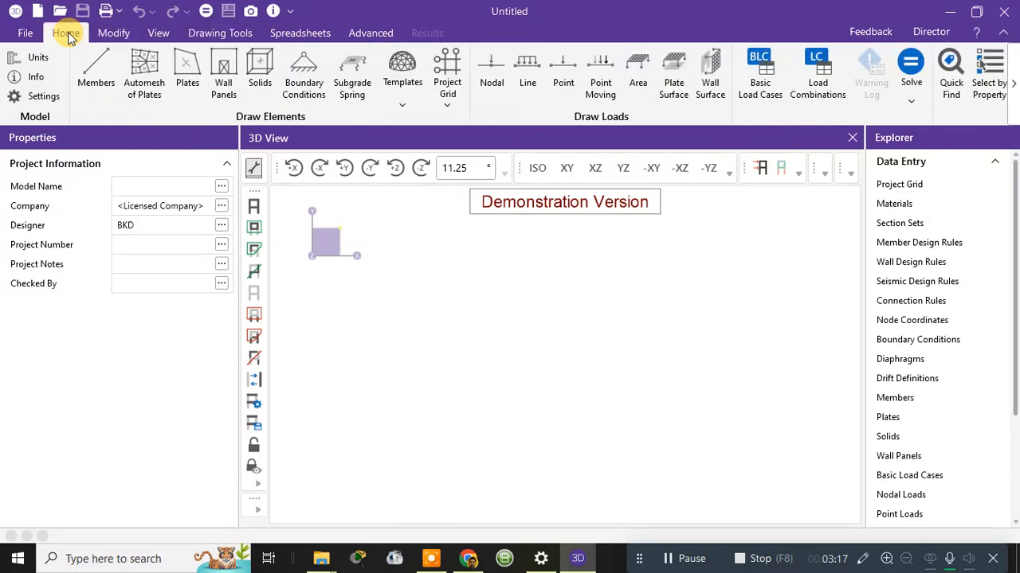
Start the 3D Grid model template and scroll through its plate settings.
left_click(403, 108)
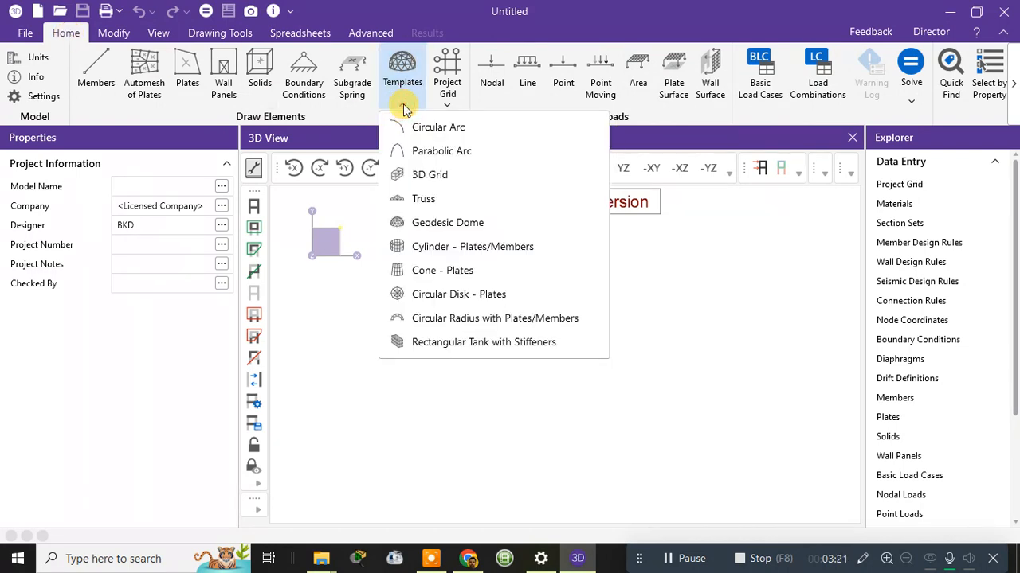
left_click(427, 176)
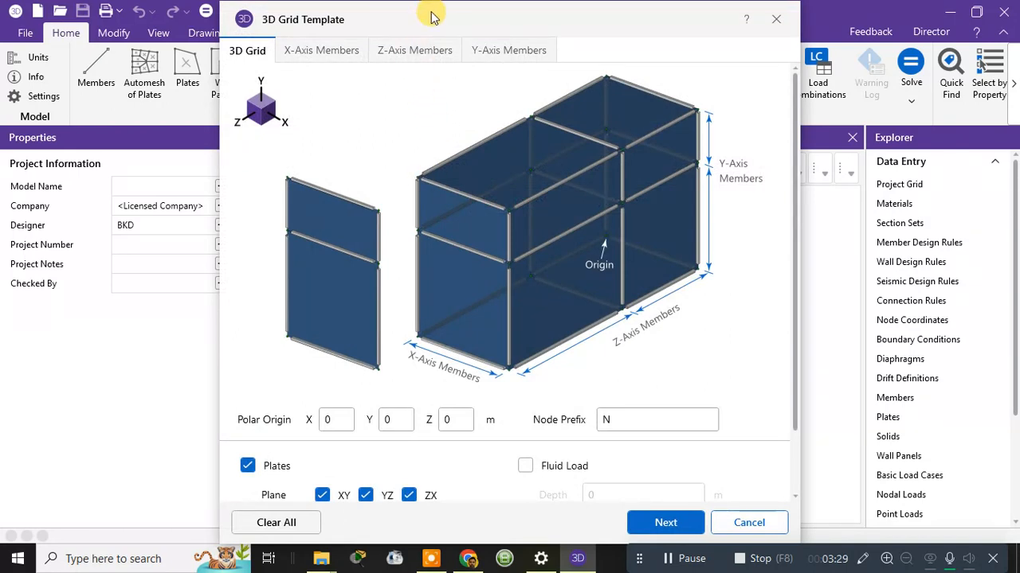
left_click_drag(430, 18, 428, 6)
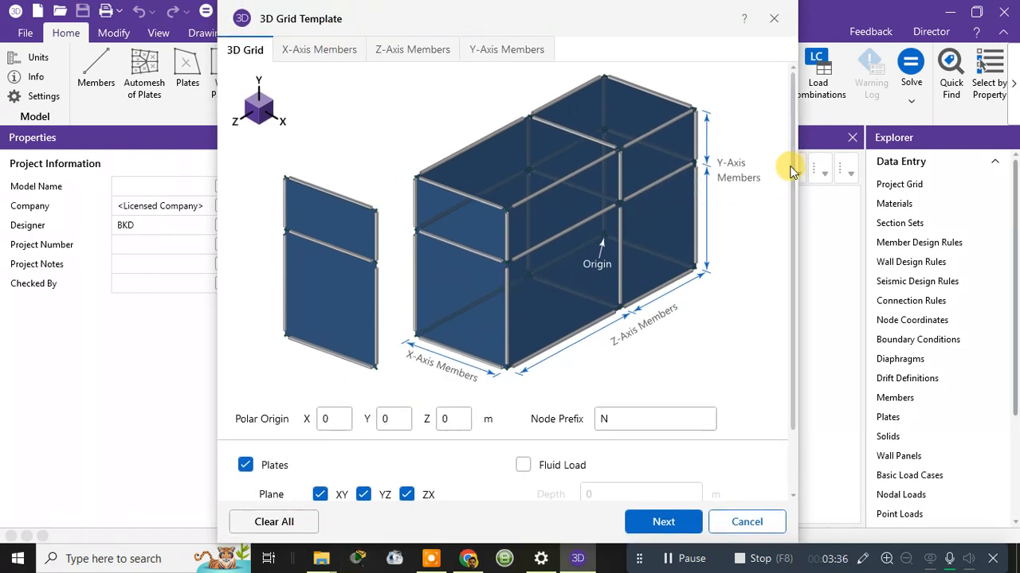
scroll(780, 200, "down", 2)
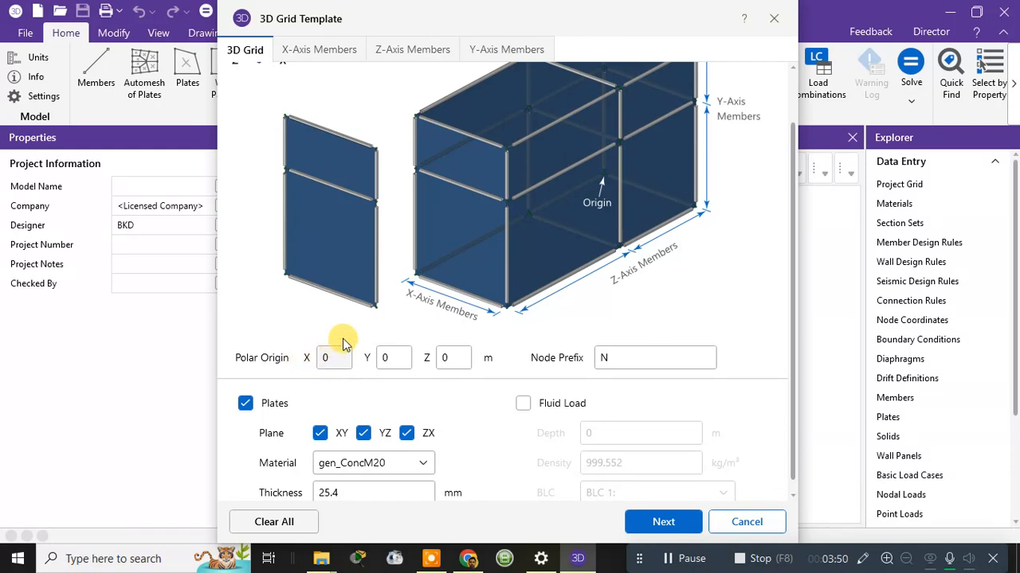
scroll(505, 250, "up", 1)
scroll(314, 470, "down", 1)
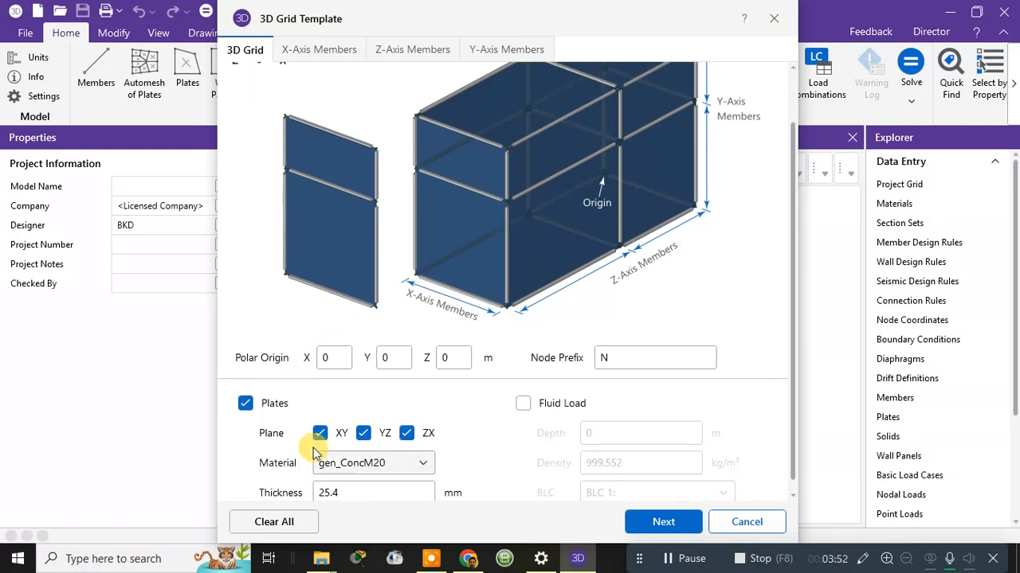
scroll(613, 221, "up", 2)
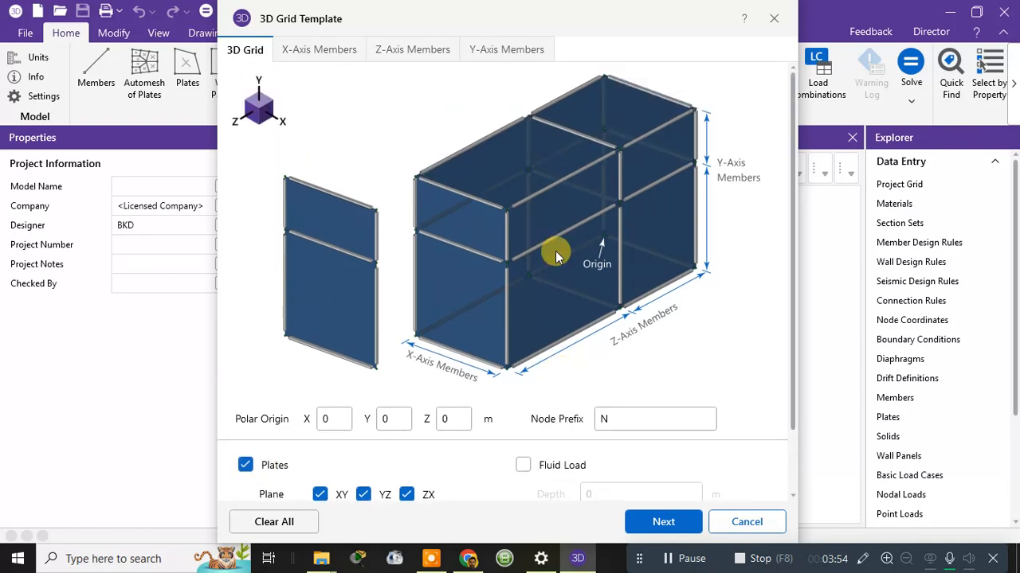
scroll(613, 191, "down", 2)
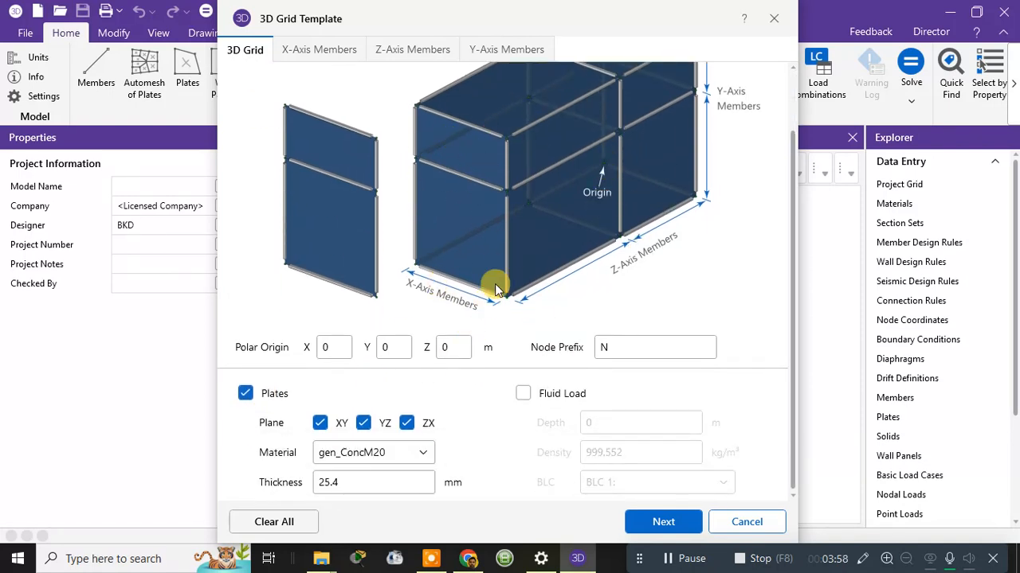
scroll(484, 274, "up", 2)
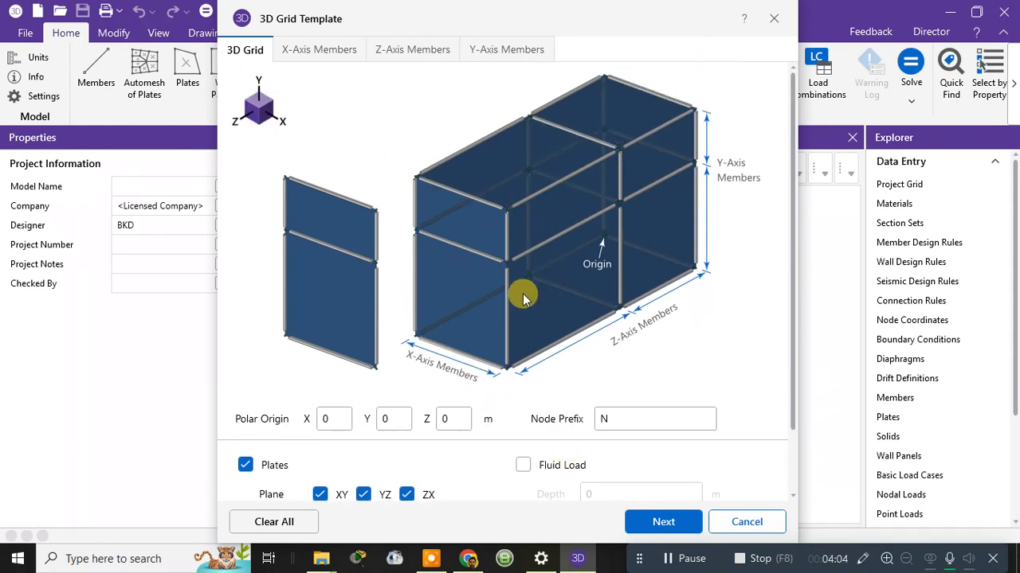
scroll(519, 295, "down", 2)
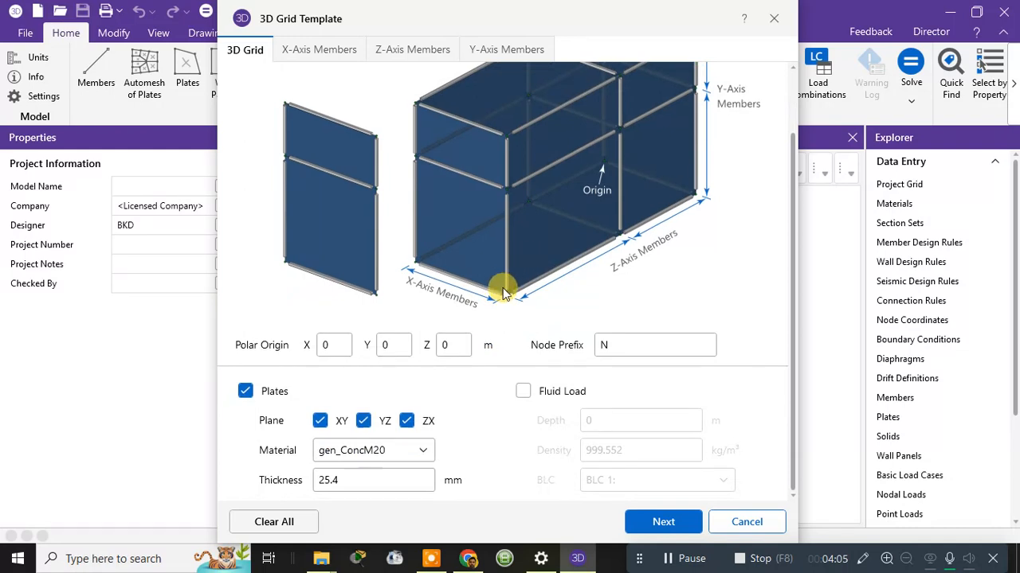
Limit plates to the ZX plane with gen_ConcM20 material and 120 mm thickness.
left_click(363, 421)
left_click(319, 422)
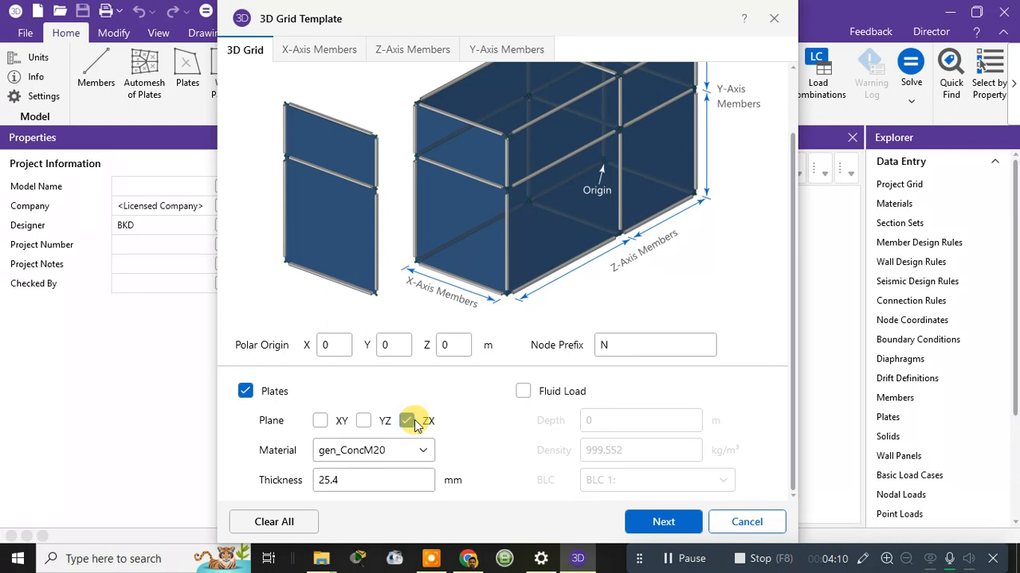
scroll(459, 207, "up", 1)
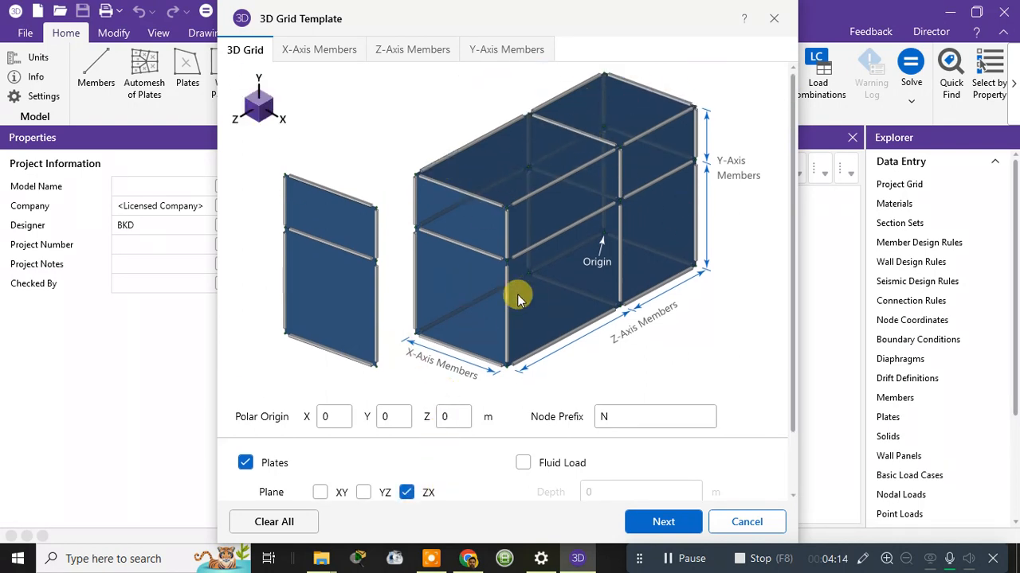
scroll(587, 253, "down", 1)
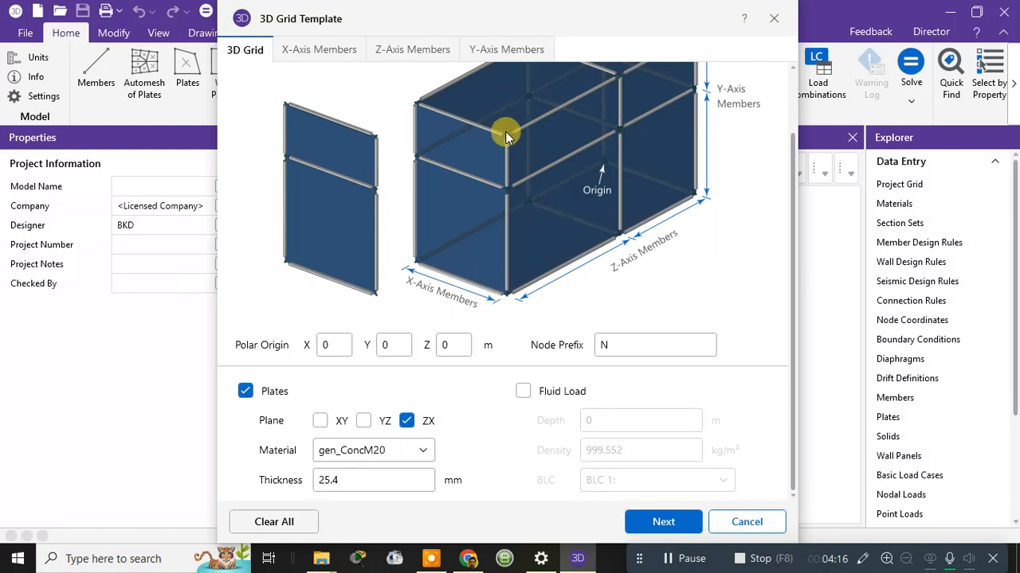
left_click(384, 455)
left_click(392, 454)
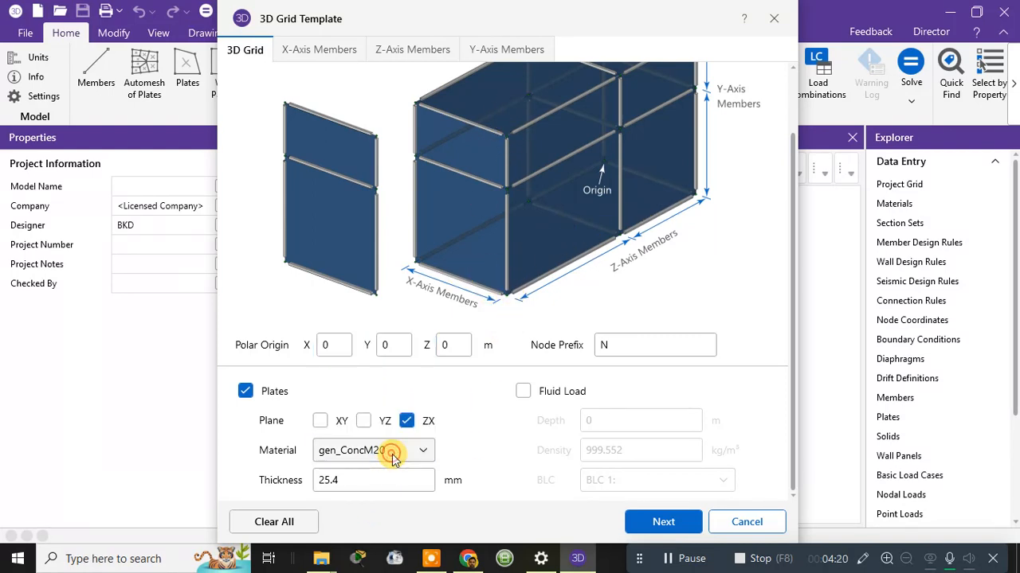
left_click(362, 481)
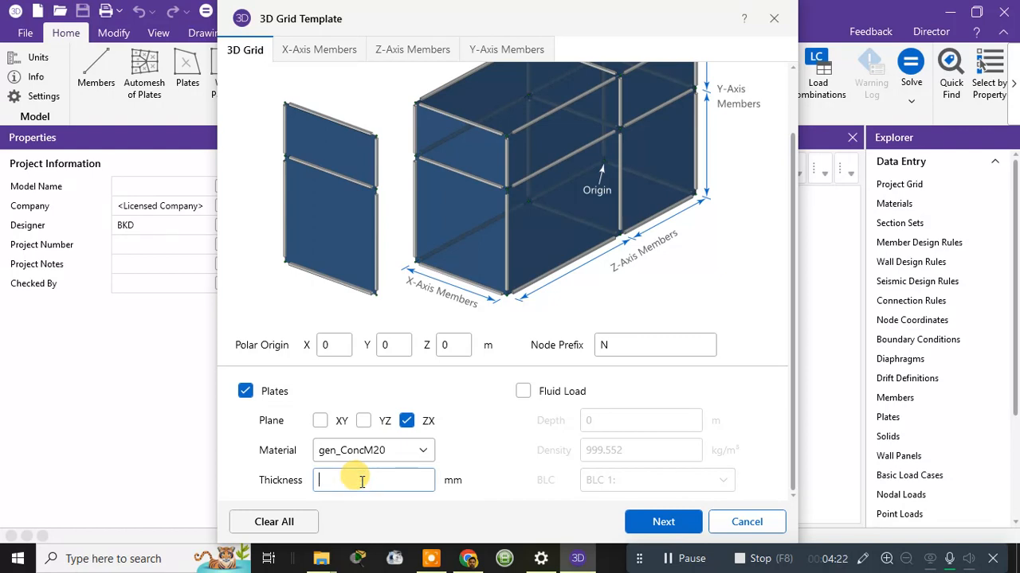
type("120")
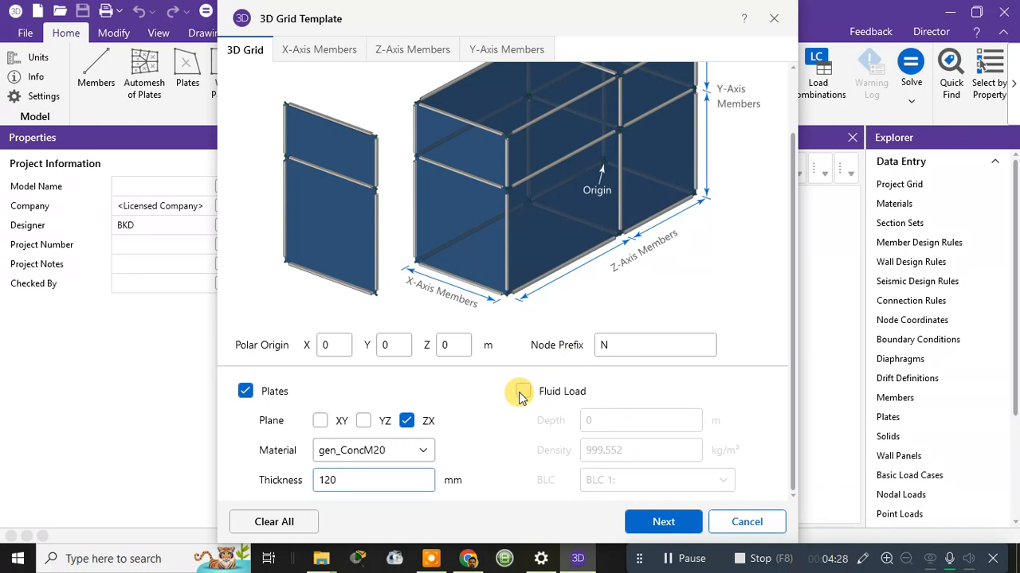
On the X-Axis Members page, reduce increments to 2 and enter panel lengths 5 and 6.
left_click(679, 525)
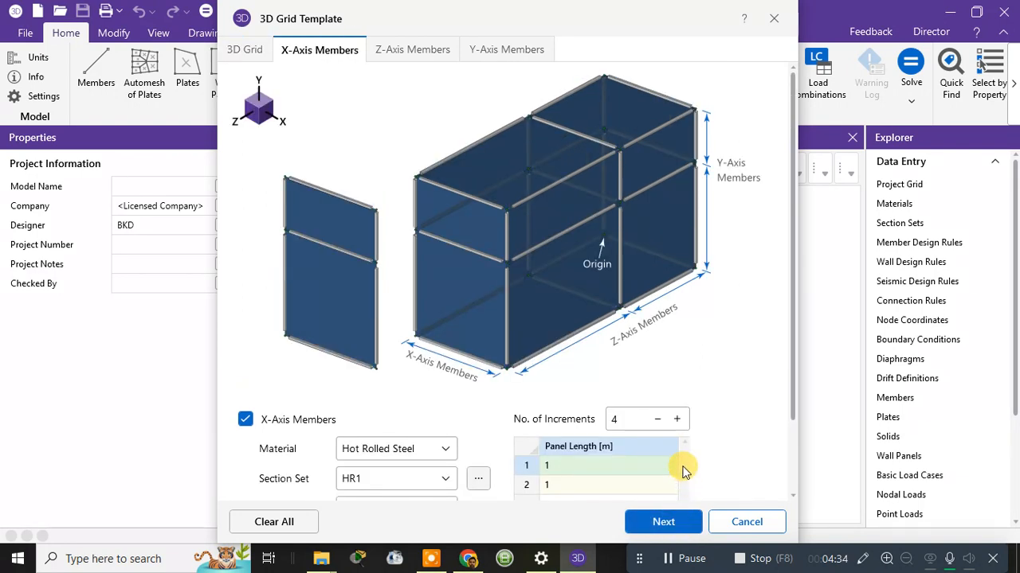
left_click(658, 419)
left_click(658, 419)
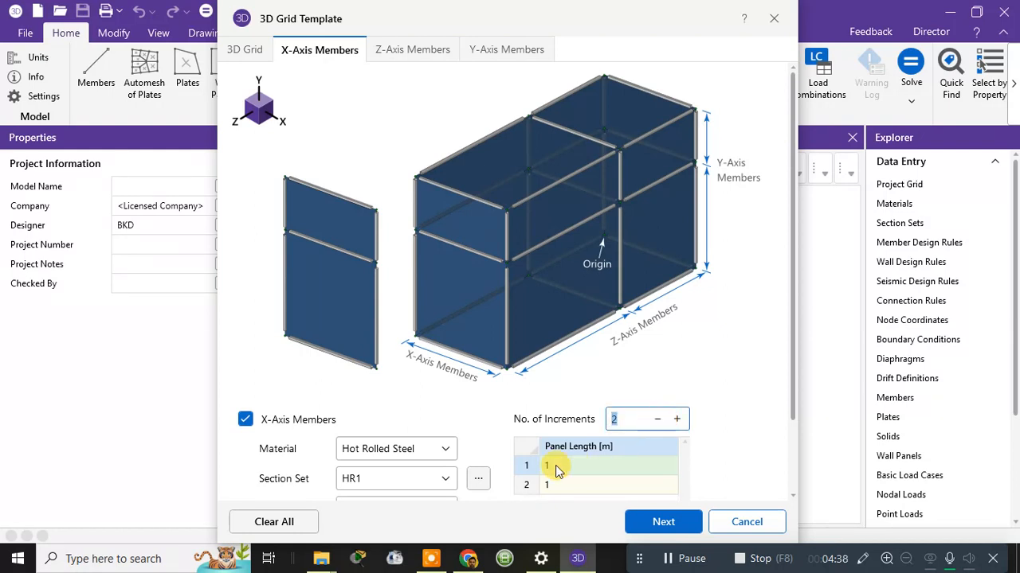
scroll(559, 451, "down", 1)
left_click(564, 395)
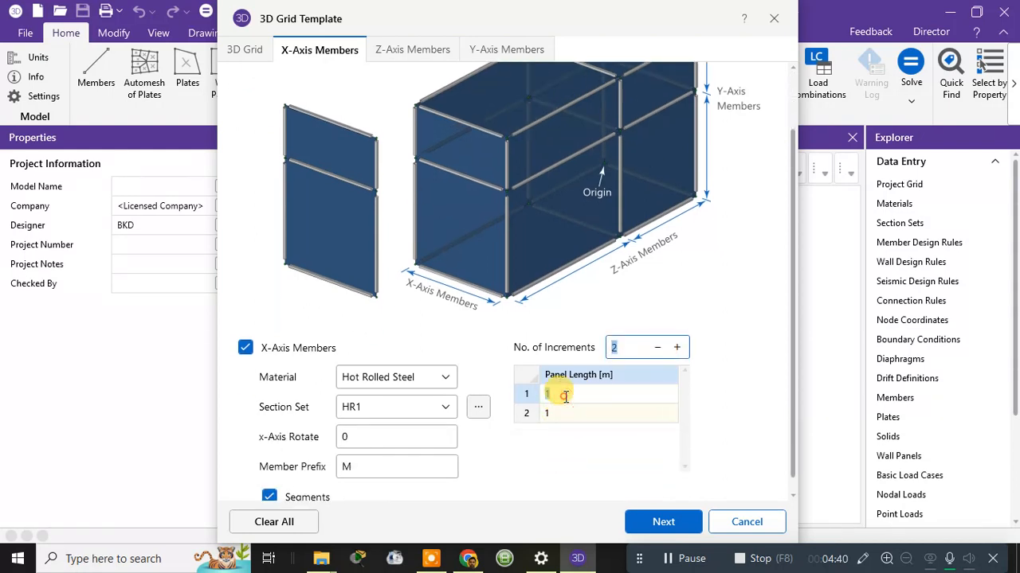
type("5")
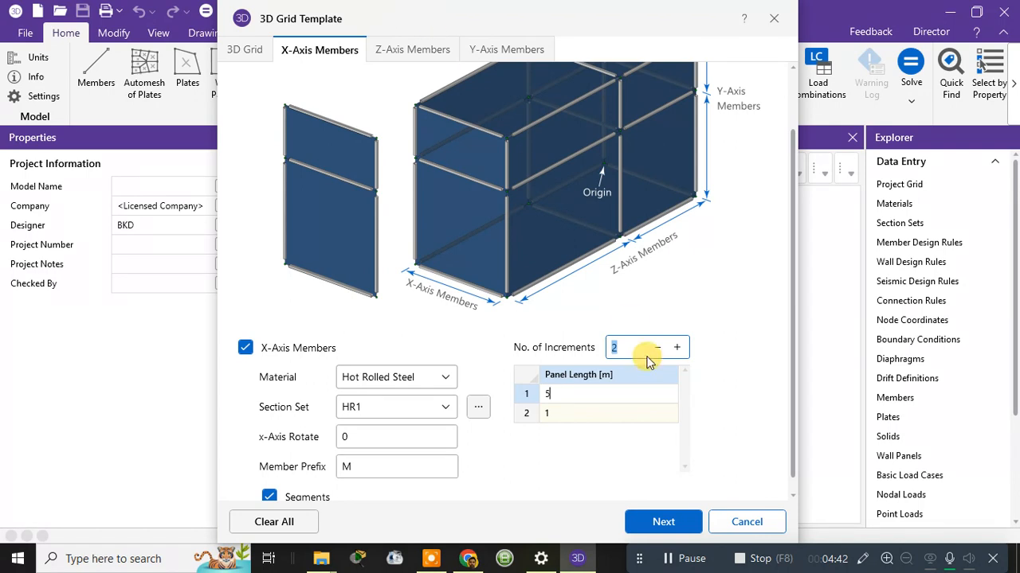
left_click(569, 418)
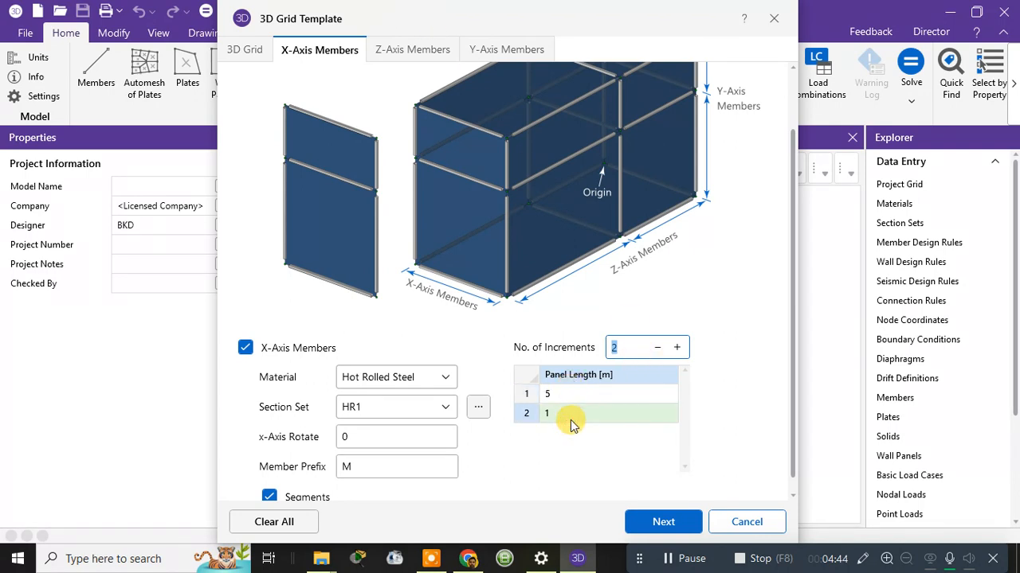
type("6")
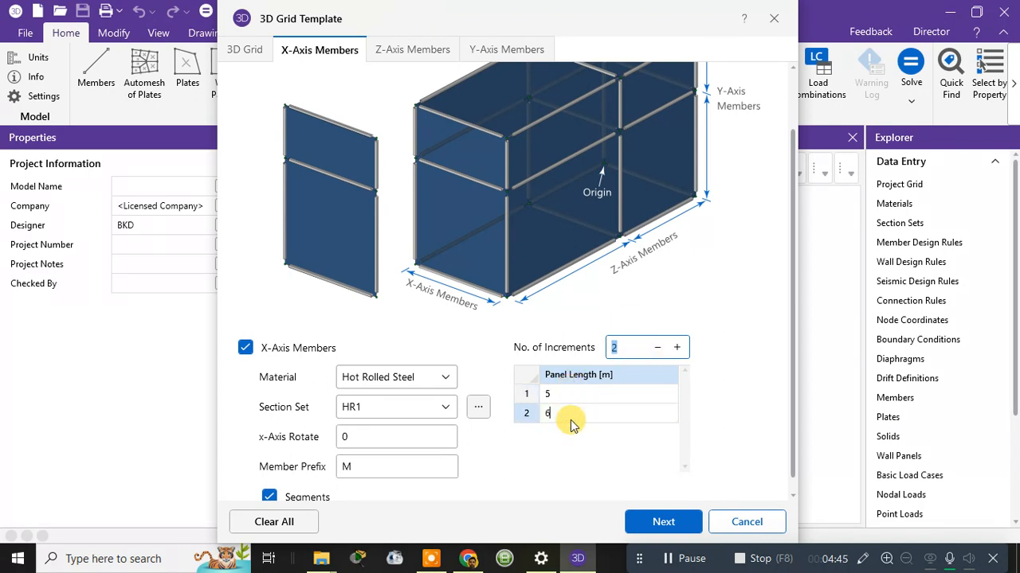
Set the X-axis member material to Concrete, keeping the CONC1 section set.
left_click(424, 379)
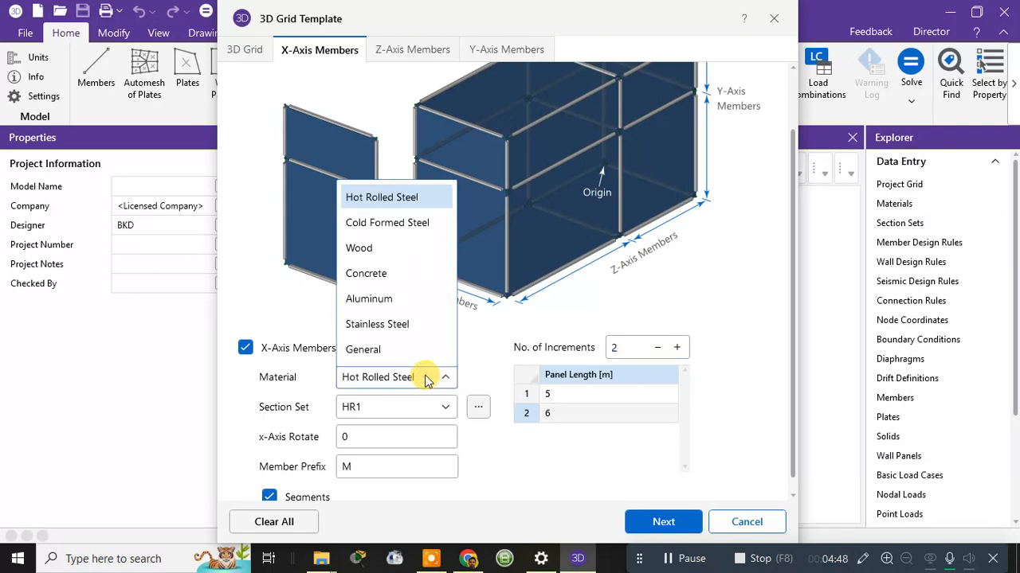
left_click(405, 275)
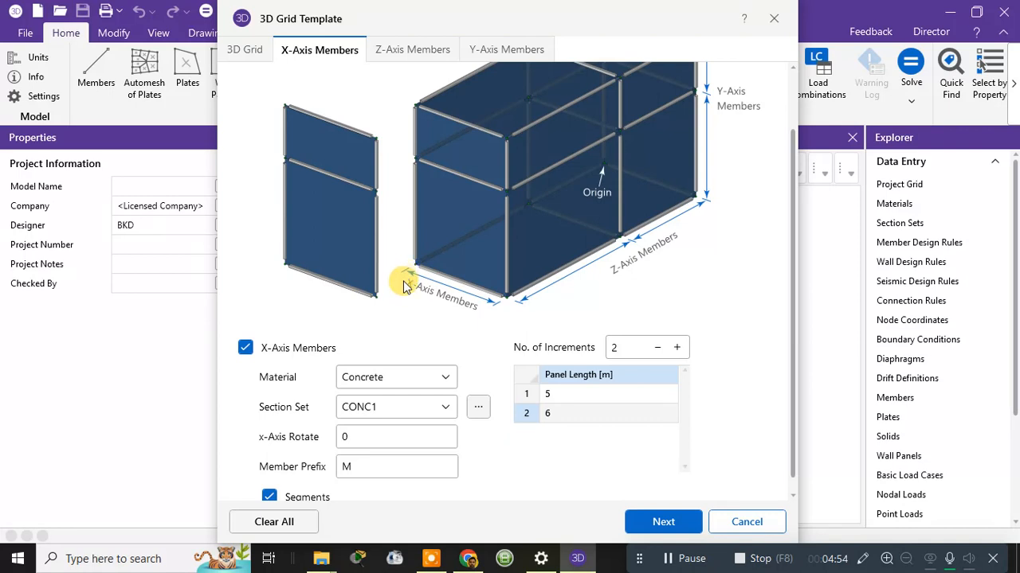
left_click(434, 414)
left_click(433, 413)
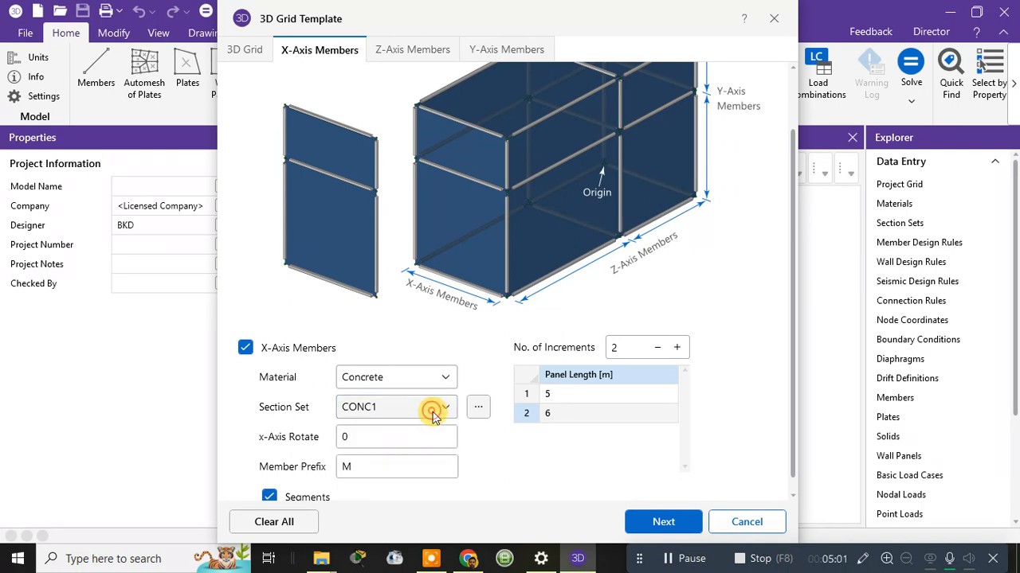
Start creating a new section set, cancel it, and reopen the CONC1 section set options.
left_click(476, 408)
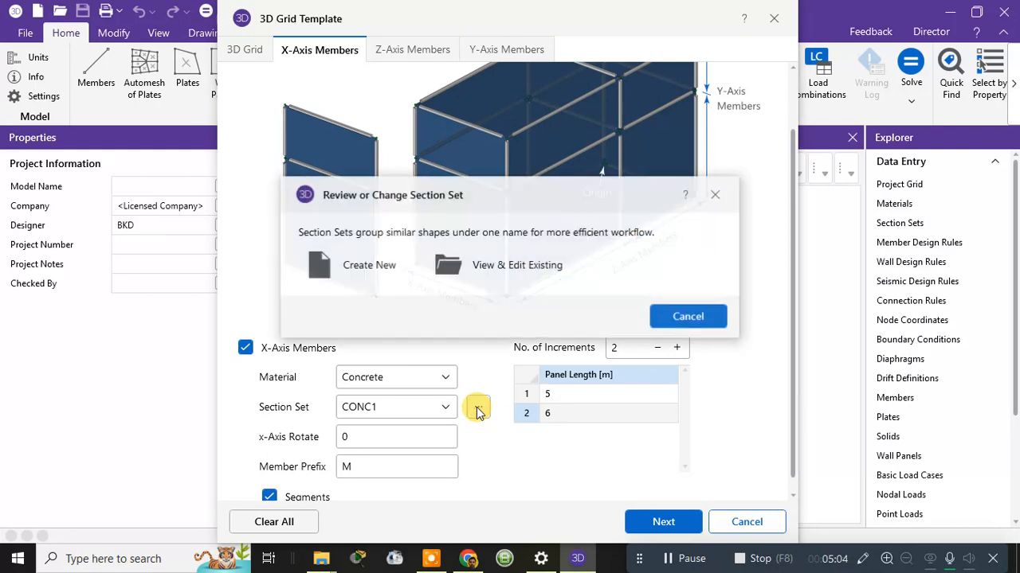
left_click(377, 277)
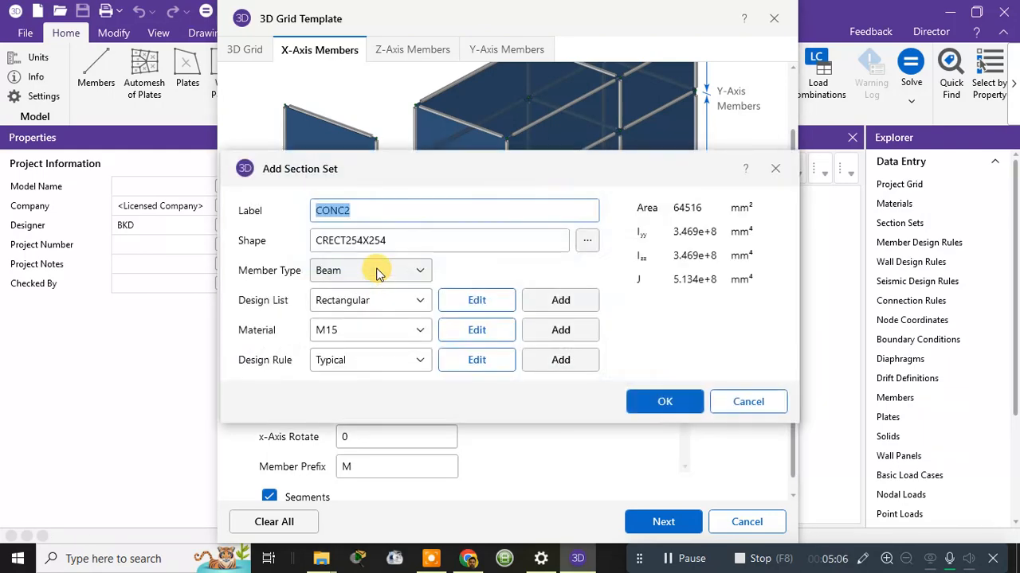
left_click(373, 210)
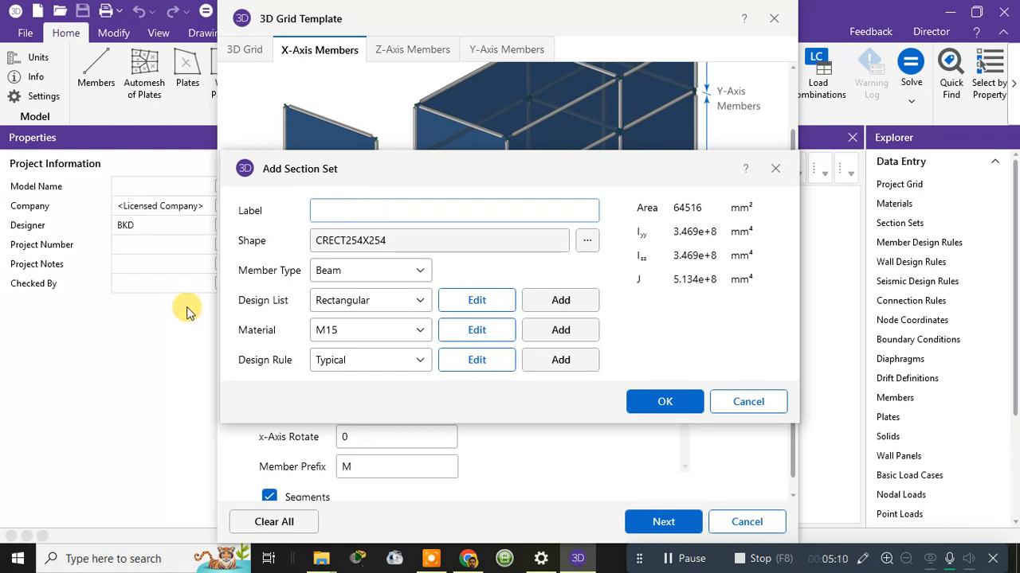
left_click(747, 402)
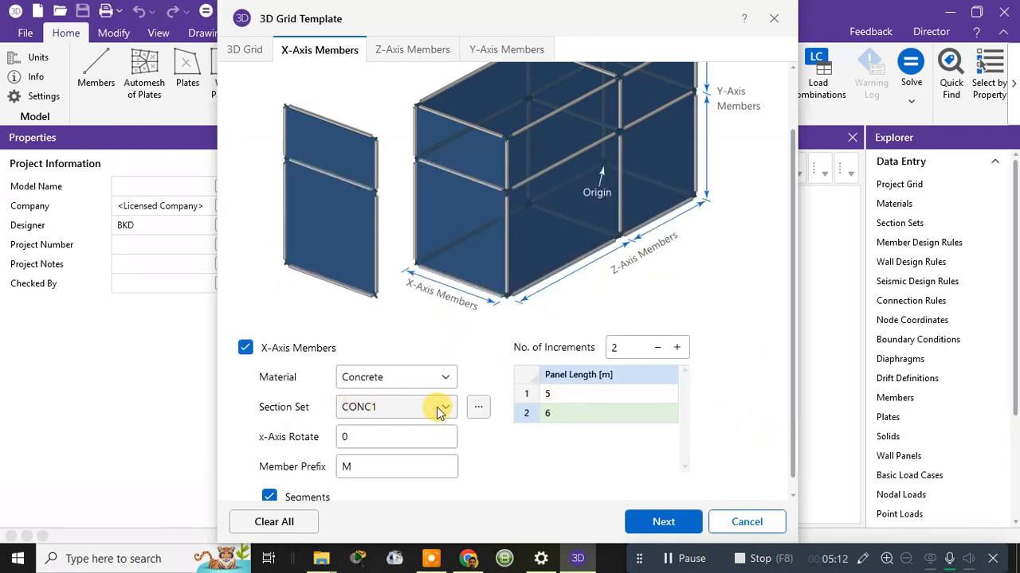
left_click(436, 407)
left_click(387, 407)
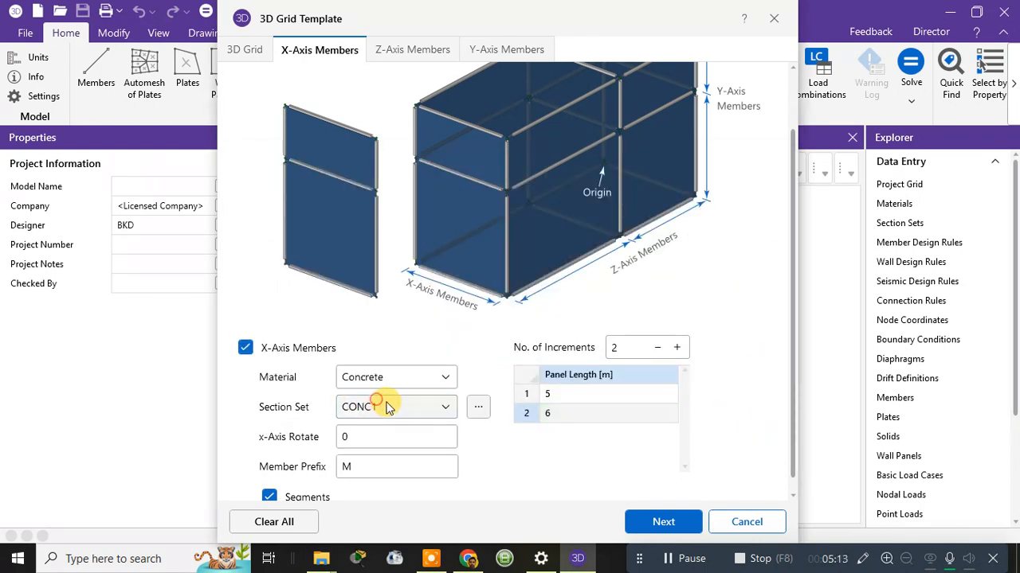
left_click(479, 410)
Rename the CONC1 section set to 'beam X' with a 400 × 350 mm rectangular shape.
left_click(489, 201)
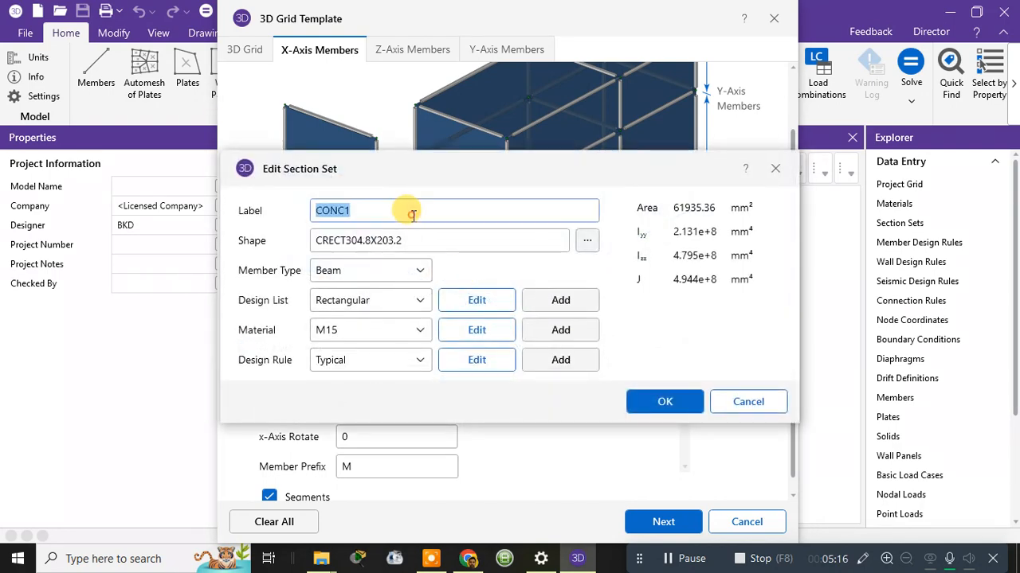
left_click_drag(368, 210, 295, 214)
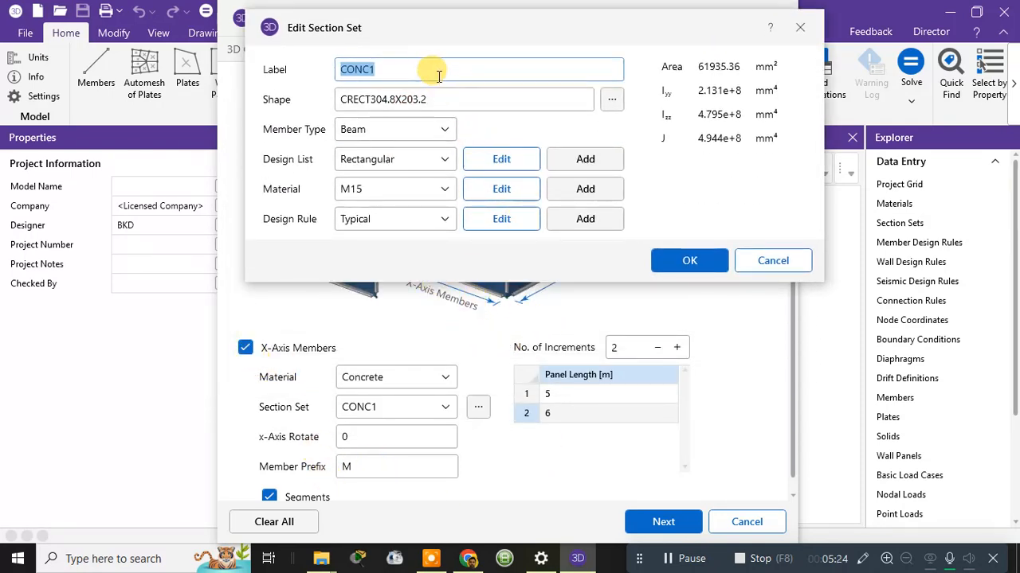
type("bea")
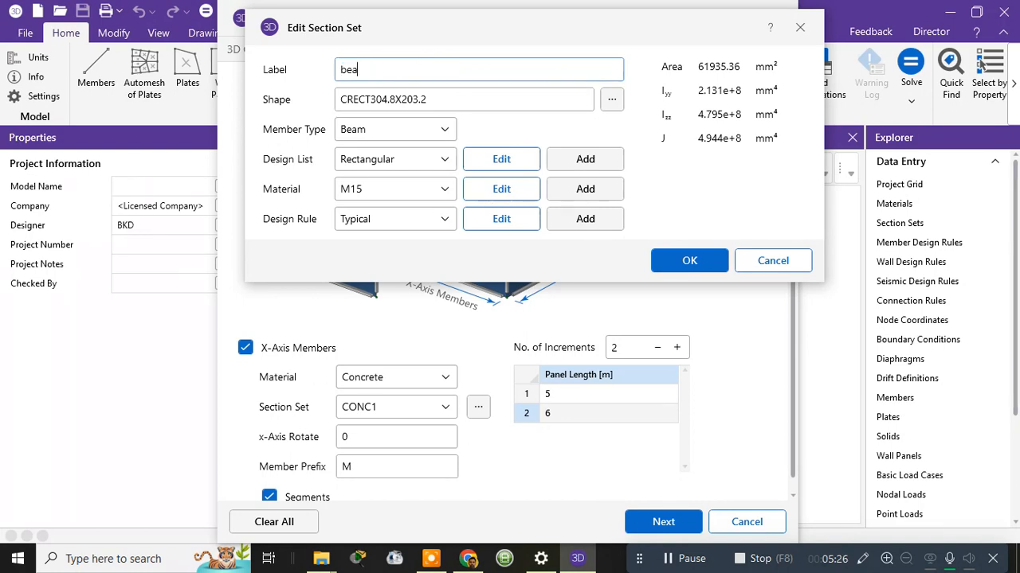
type("m X")
left_click(612, 101)
double_click(526, 190)
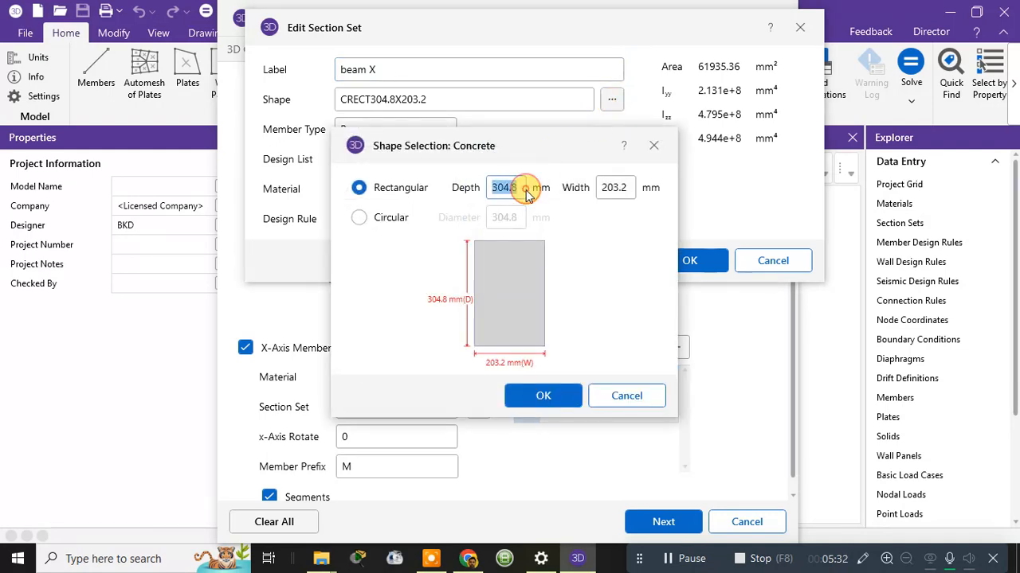
type("400")
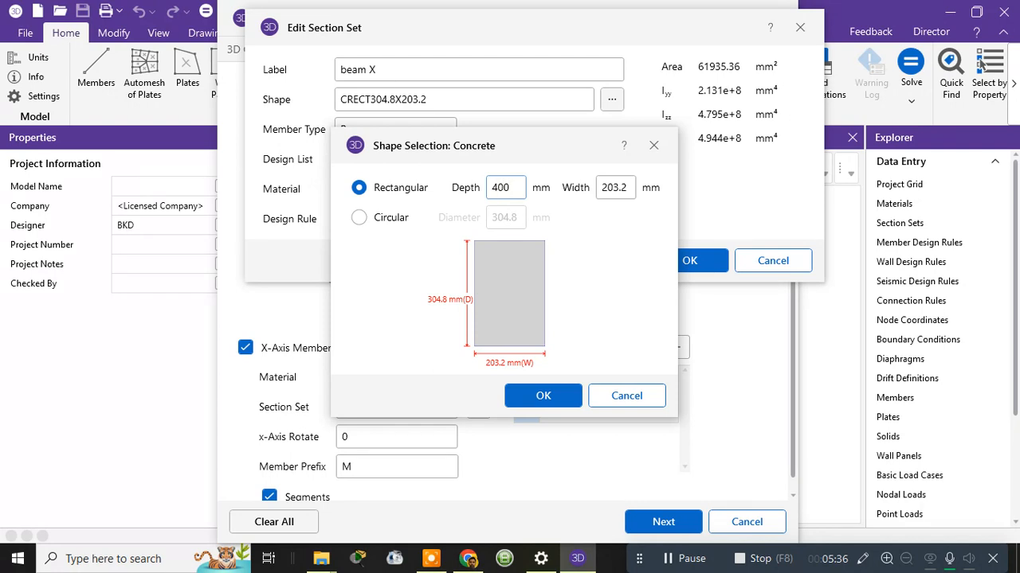
left_click(627, 188)
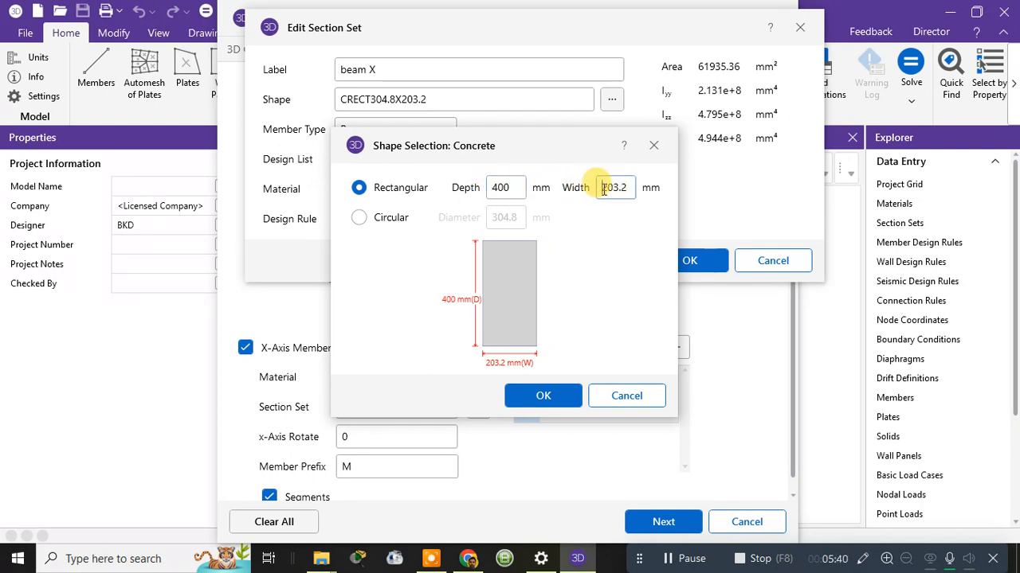
left_click_drag(603, 188, 641, 194)
type("350")
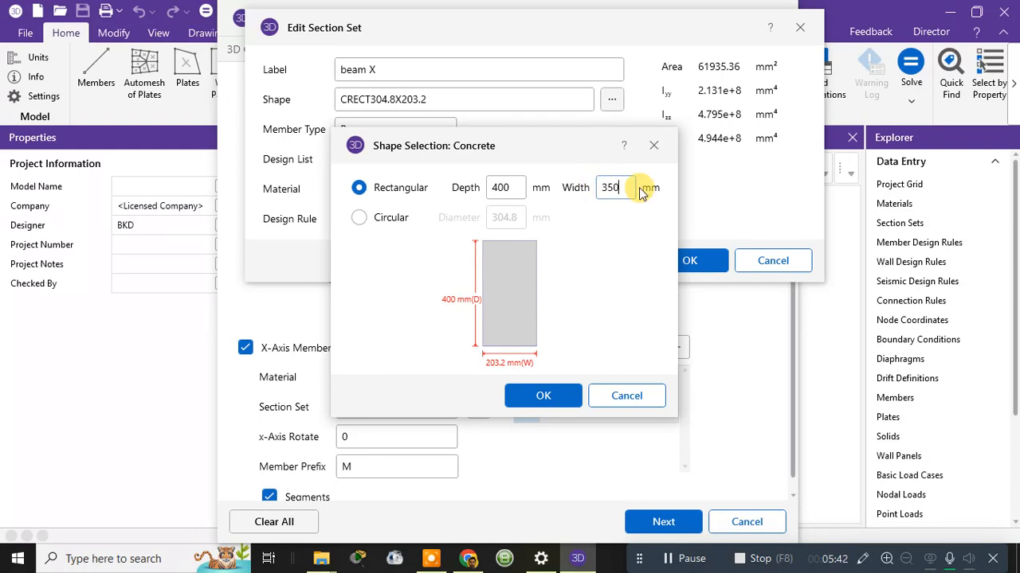
left_click(540, 396)
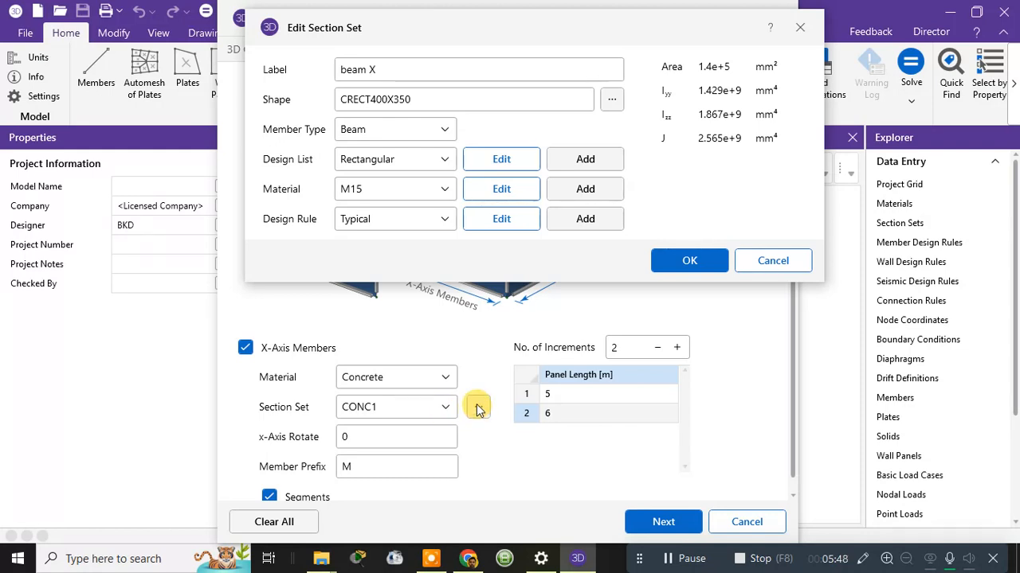
Set the beam X section material to M20 concrete.
left_click(488, 448)
left_click(471, 403)
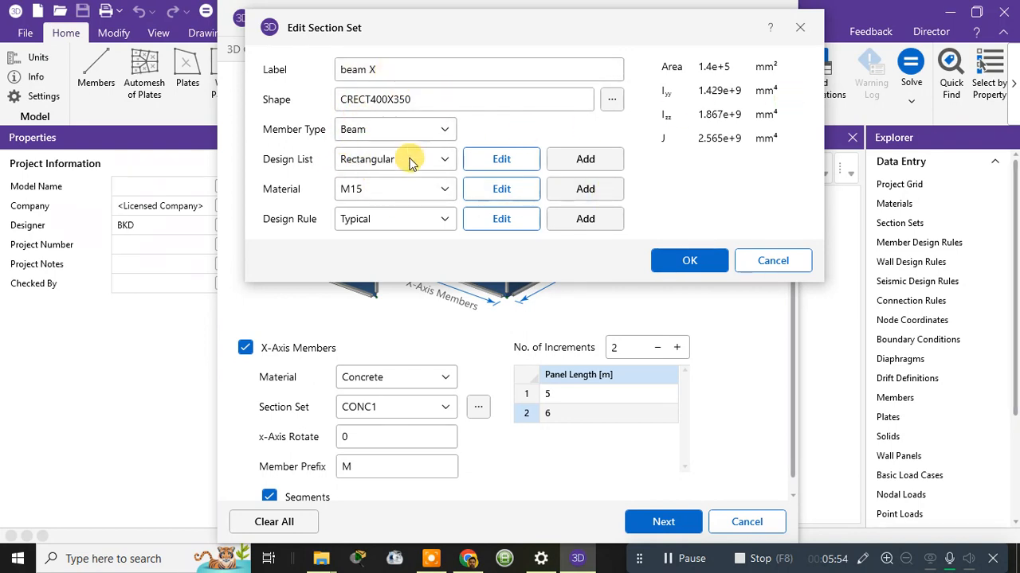
left_click(406, 188)
left_click(370, 246)
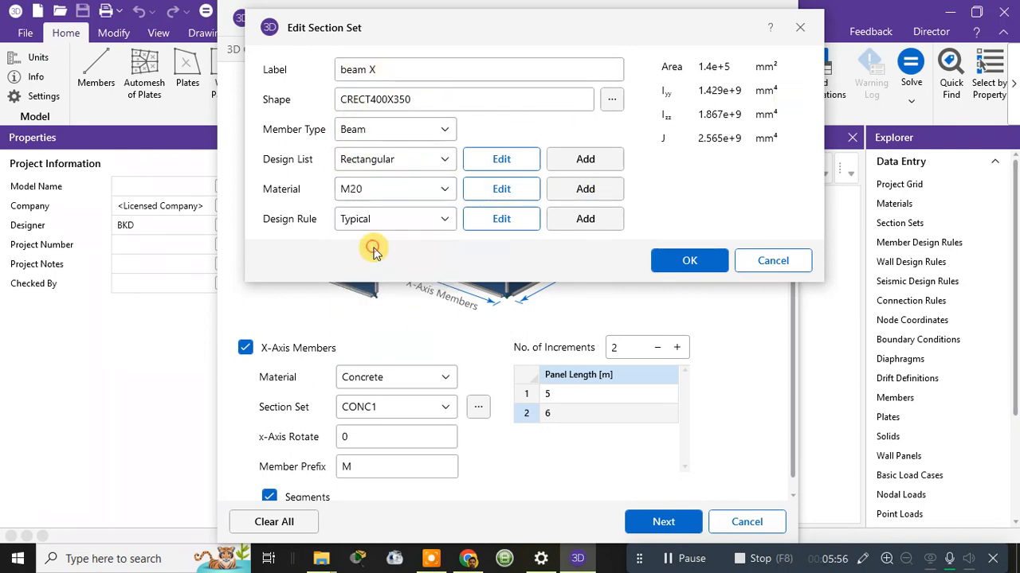
Change the Typical design rule's shear bars to #8, then save the beam X section set.
left_click(490, 226)
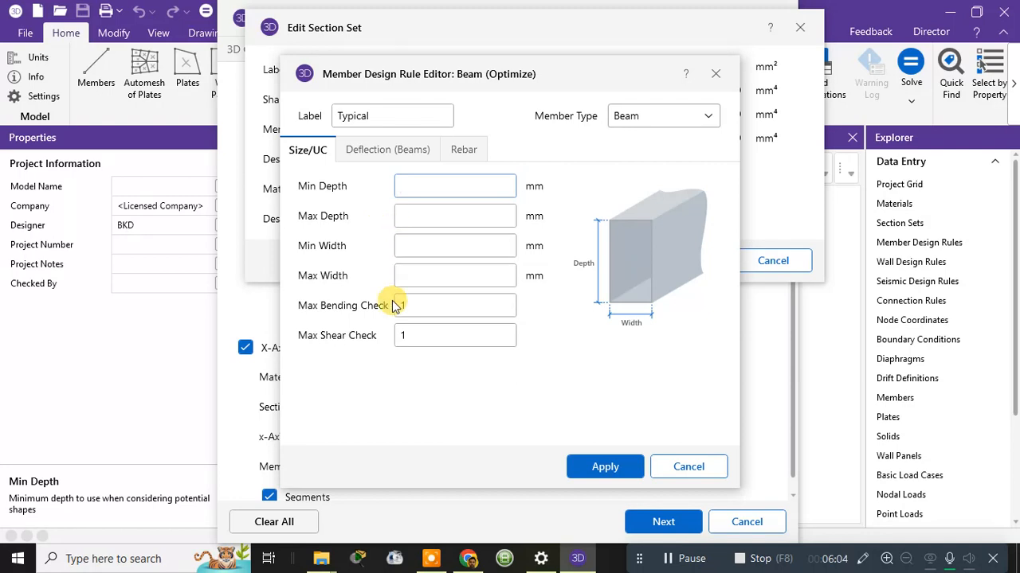
left_click(388, 151)
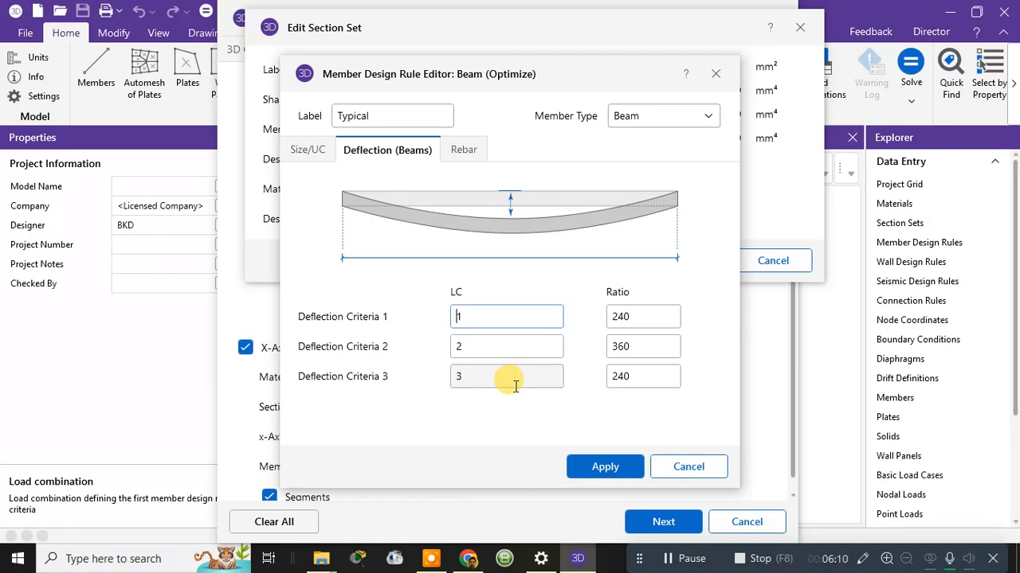
left_click(454, 152)
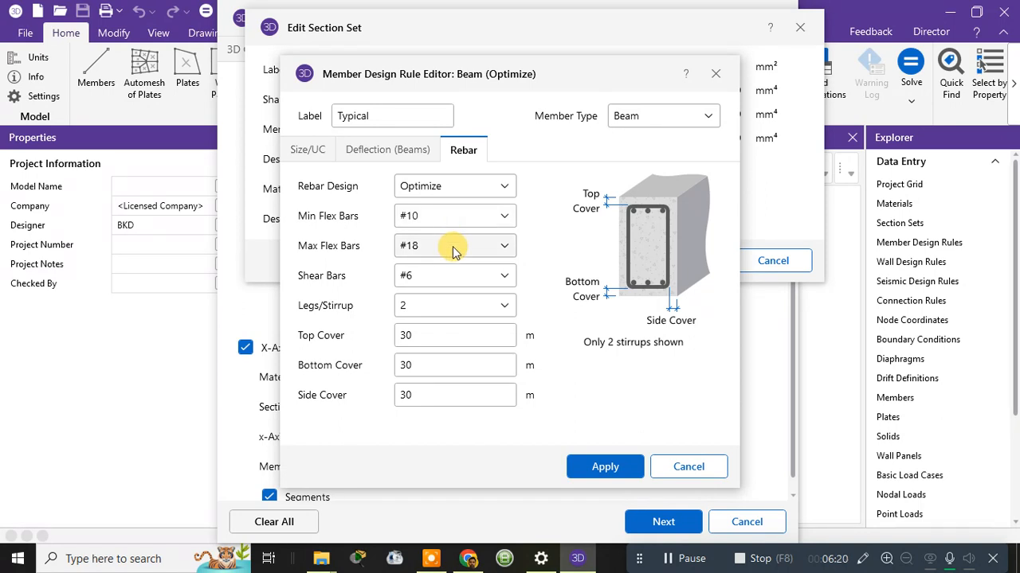
left_click(446, 216)
left_click(446, 216)
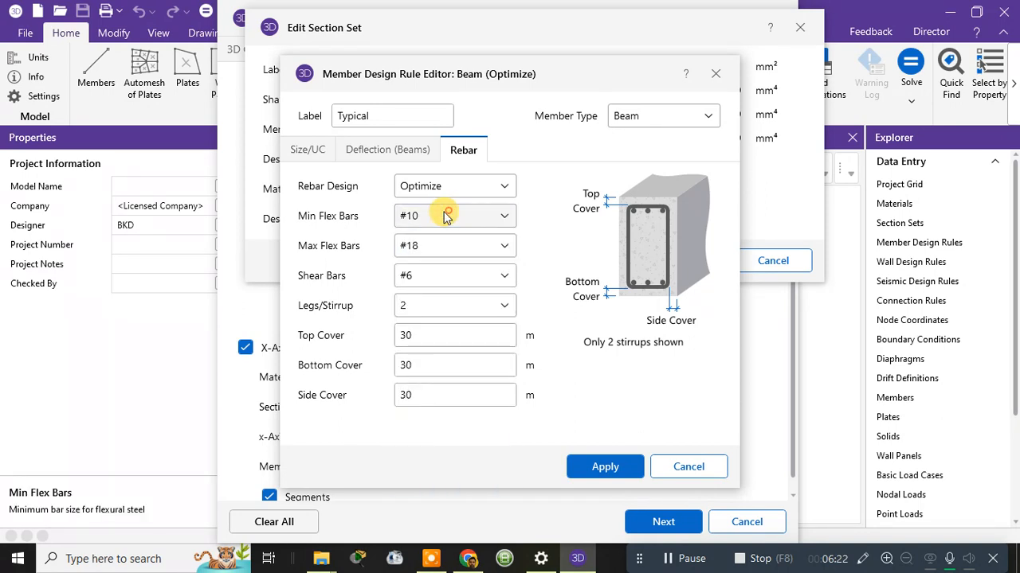
left_click(427, 276)
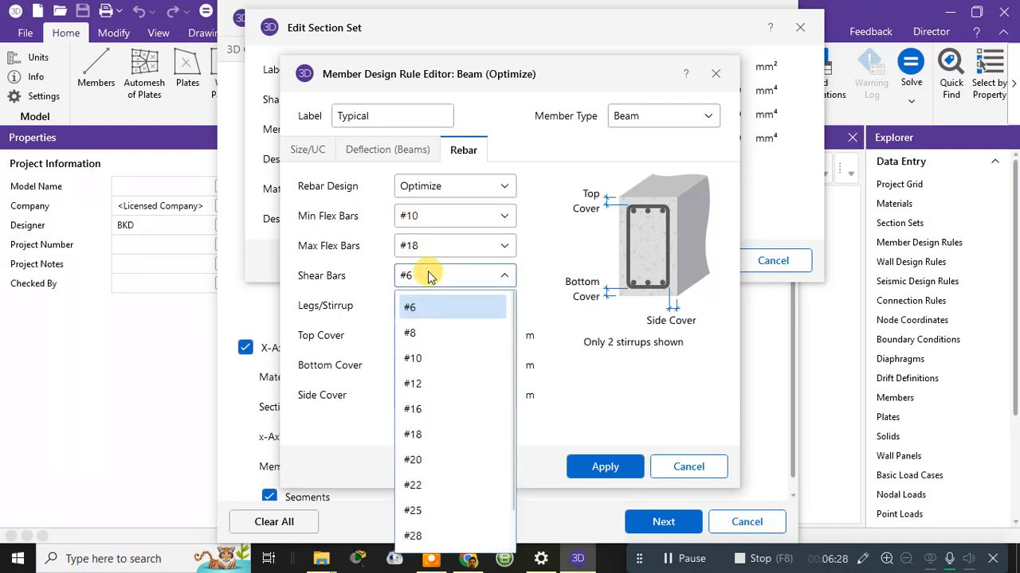
left_click(428, 275)
left_click(428, 276)
left_click(412, 330)
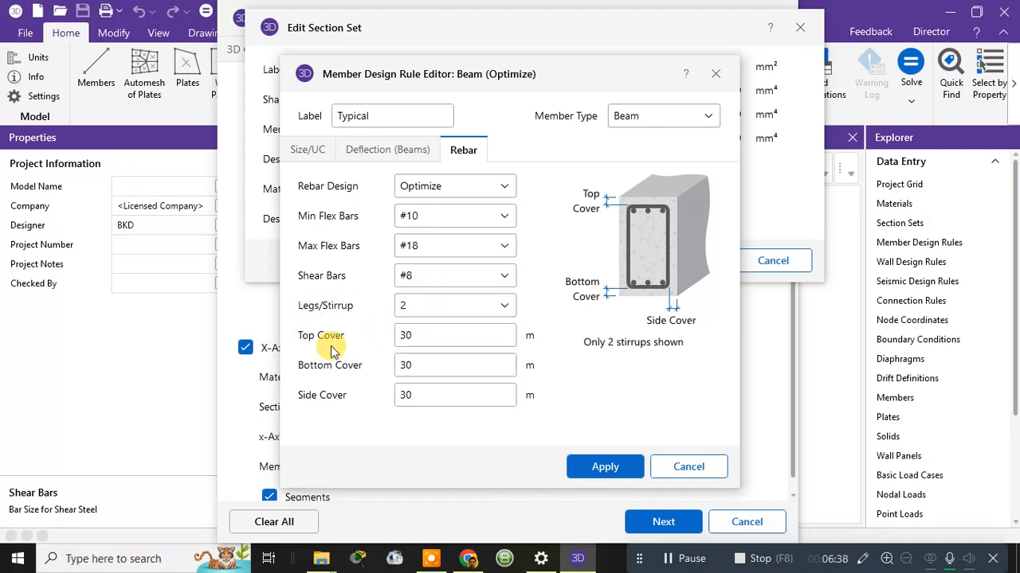
left_click(607, 467)
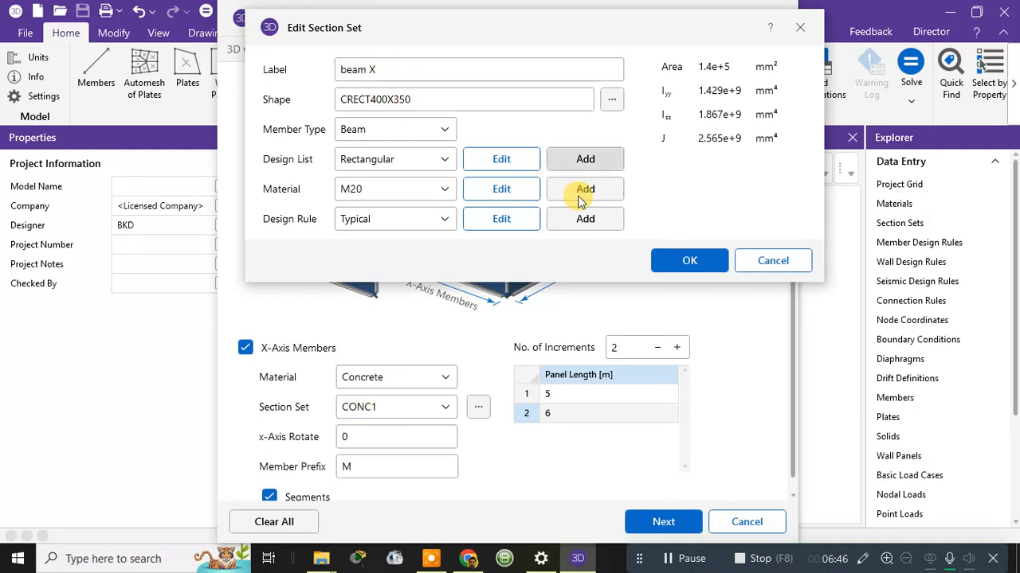
left_click(716, 260)
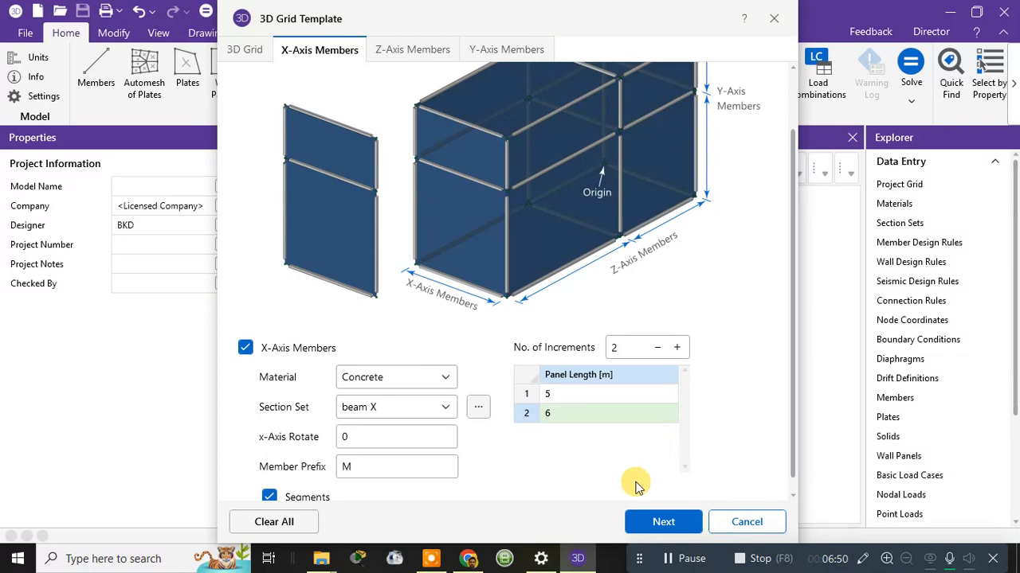
On the Z-Axis Members page, set 2 increments with panel lengths 5 and 6 m.
left_click(662, 521)
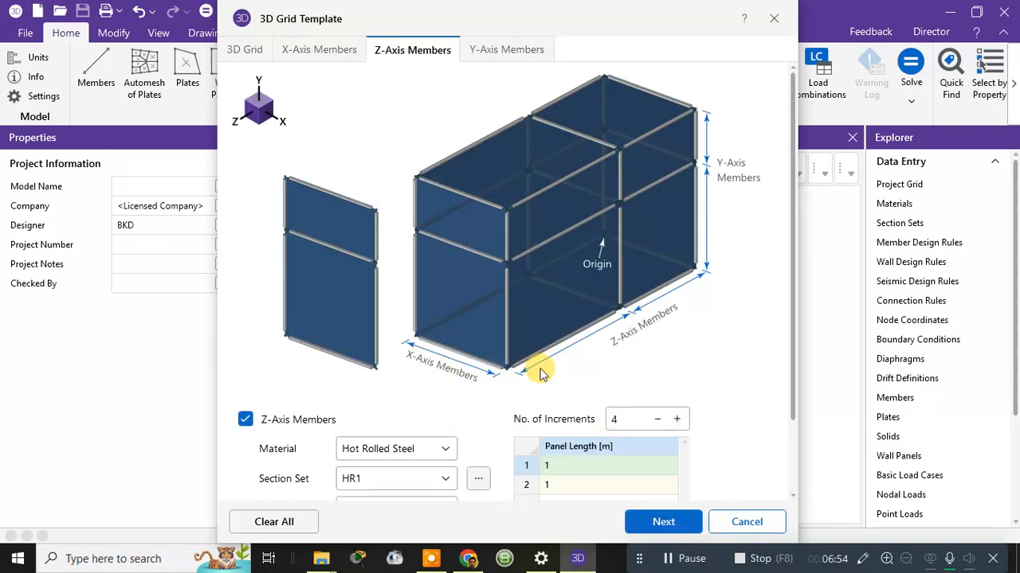
scroll(673, 396, "down", 2)
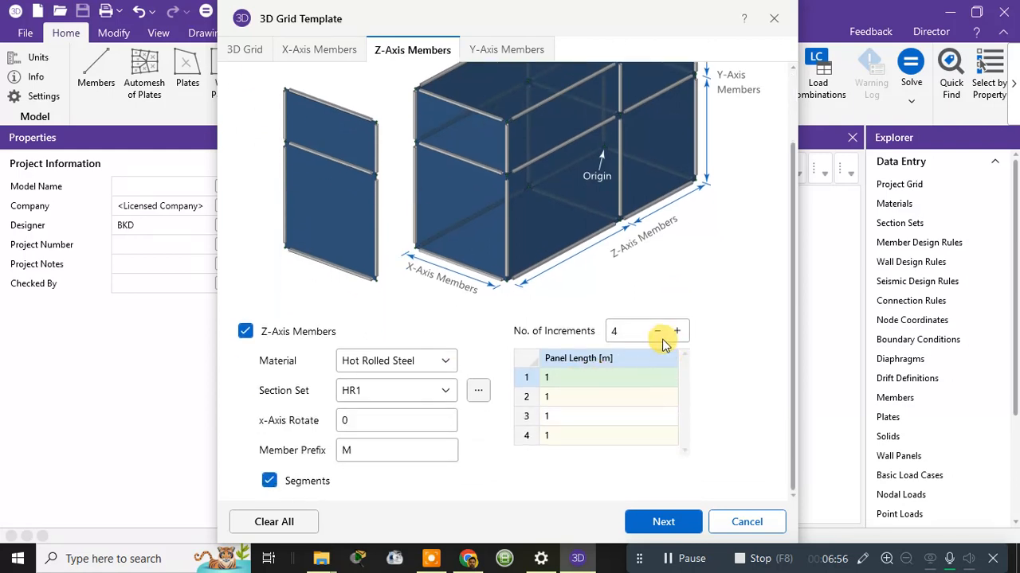
left_click(659, 331)
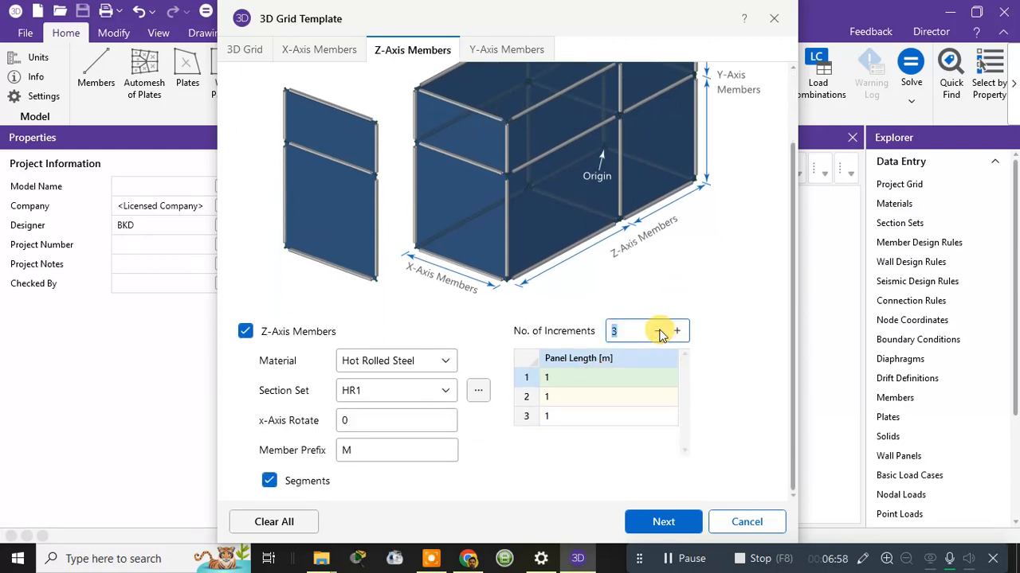
left_click(590, 377)
left_click(657, 331)
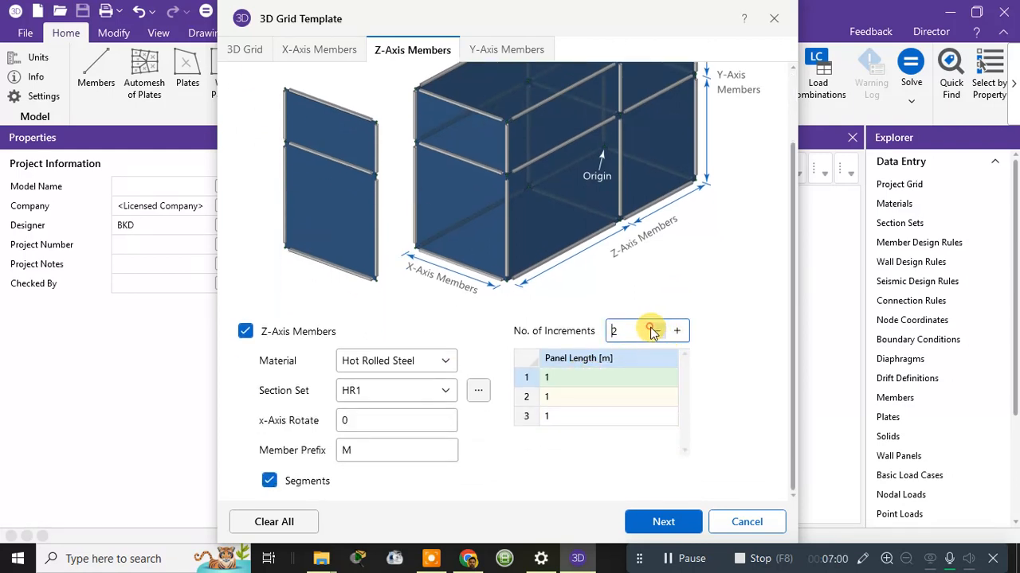
left_click(606, 379)
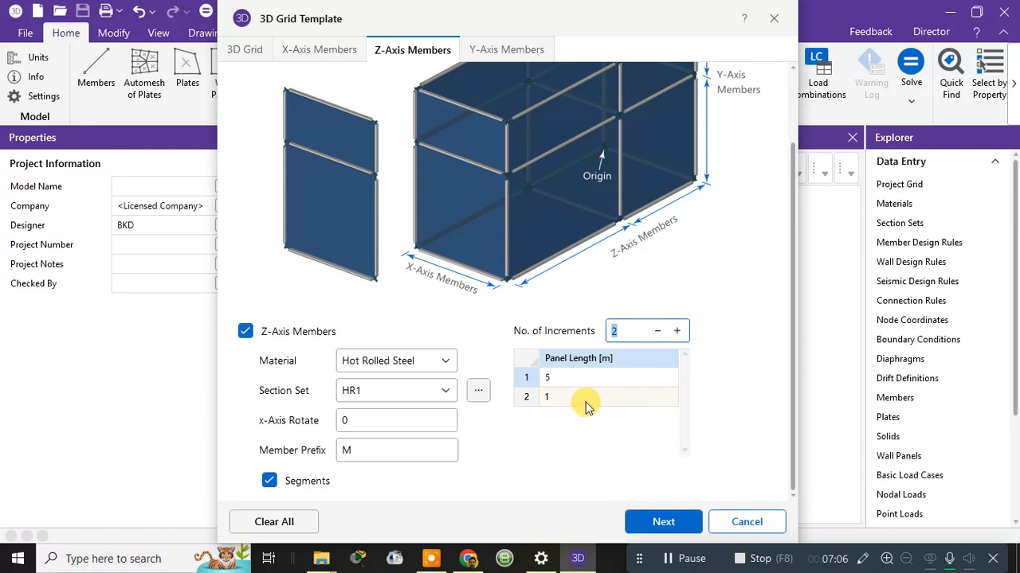
left_click(585, 404)
type("6")
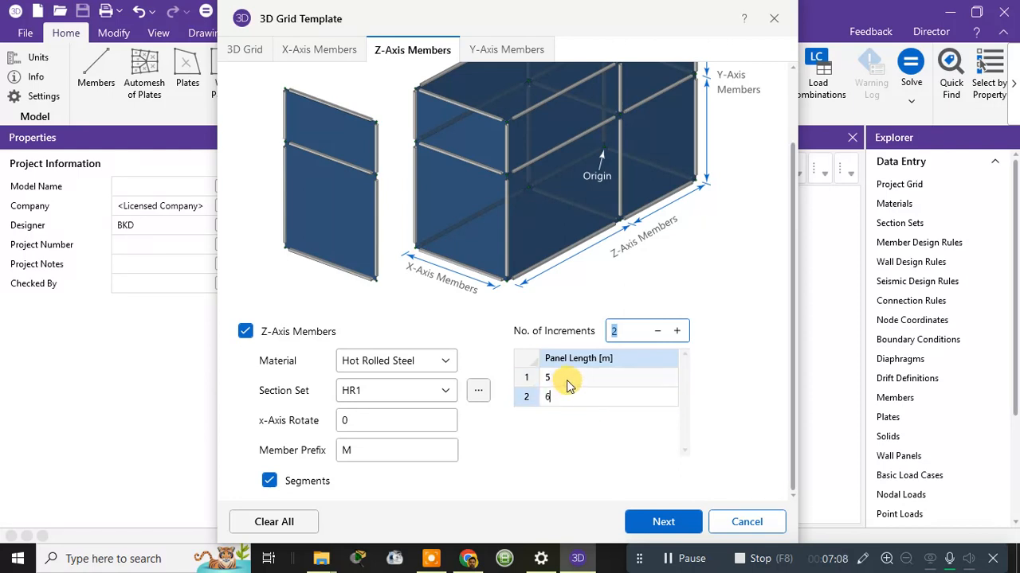
Make the Z-axis members Concrete with the beam X section set.
left_click(380, 393)
left_click(382, 390)
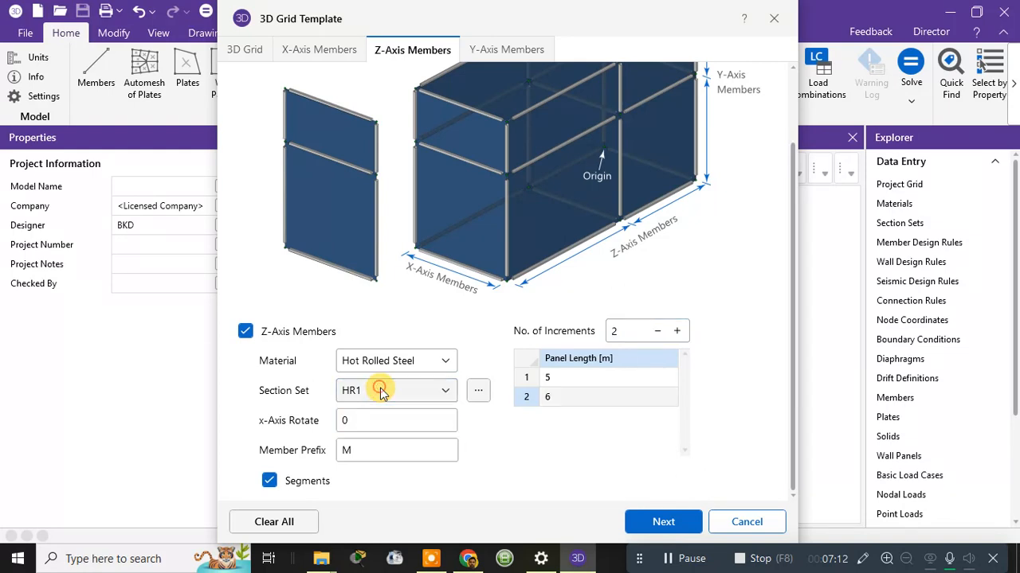
left_click(409, 393)
left_click(409, 390)
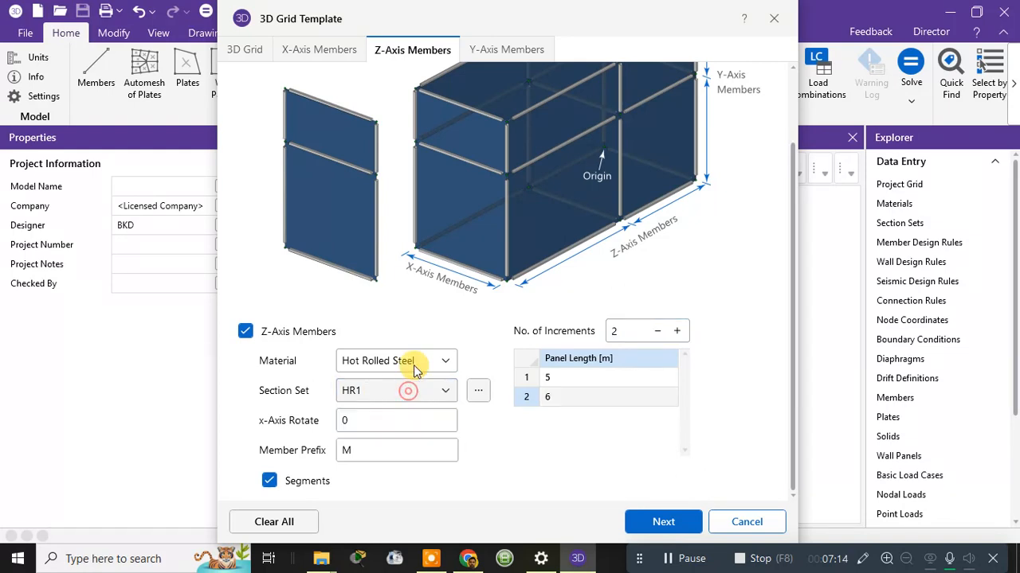
left_click(416, 361)
left_click(366, 469)
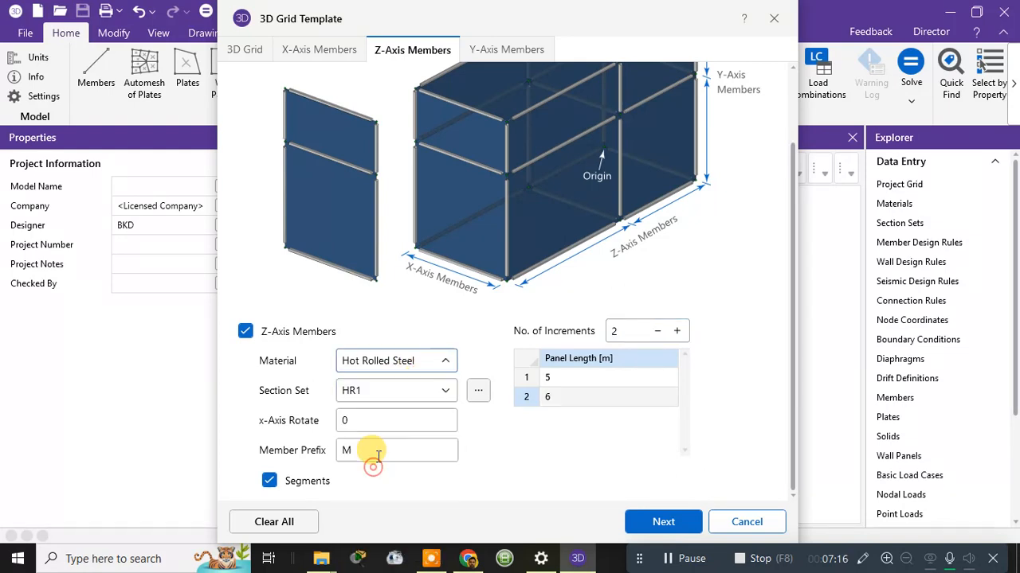
left_click(407, 391)
left_click(407, 391)
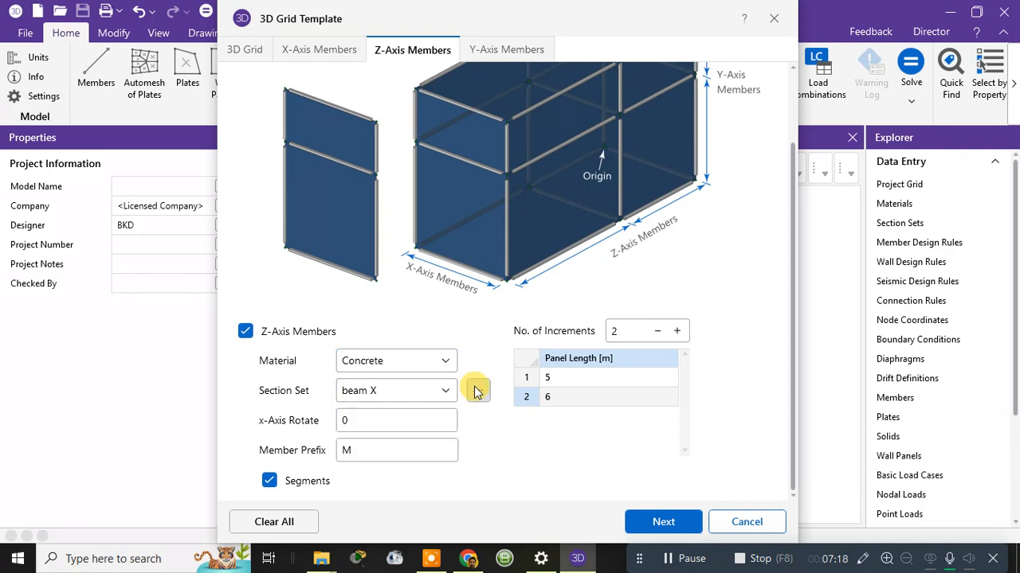
left_click(478, 391)
Start a new section set with a 400 × 350 mm rectangular concrete shape.
left_click(389, 286)
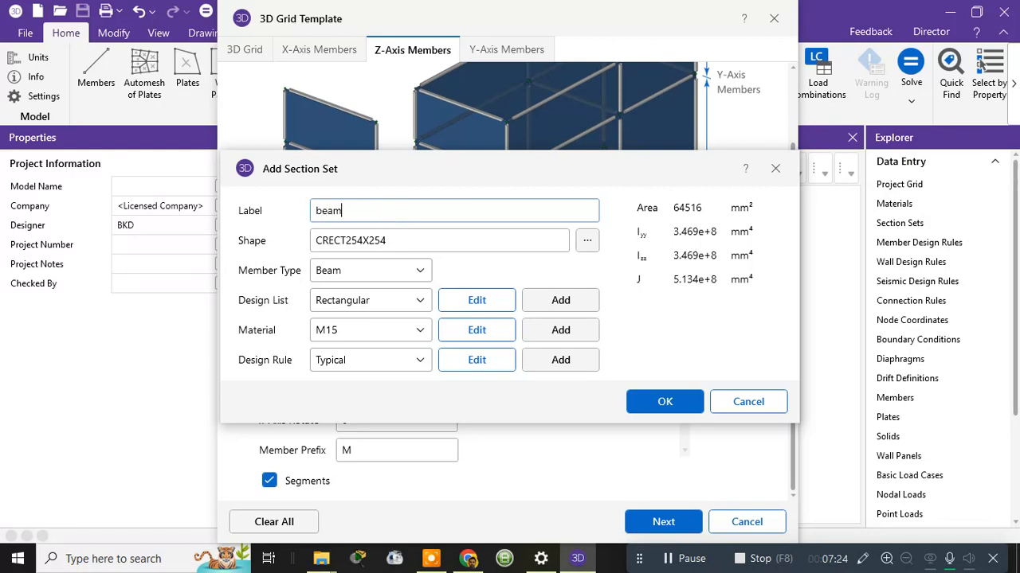
left_click(587, 240)
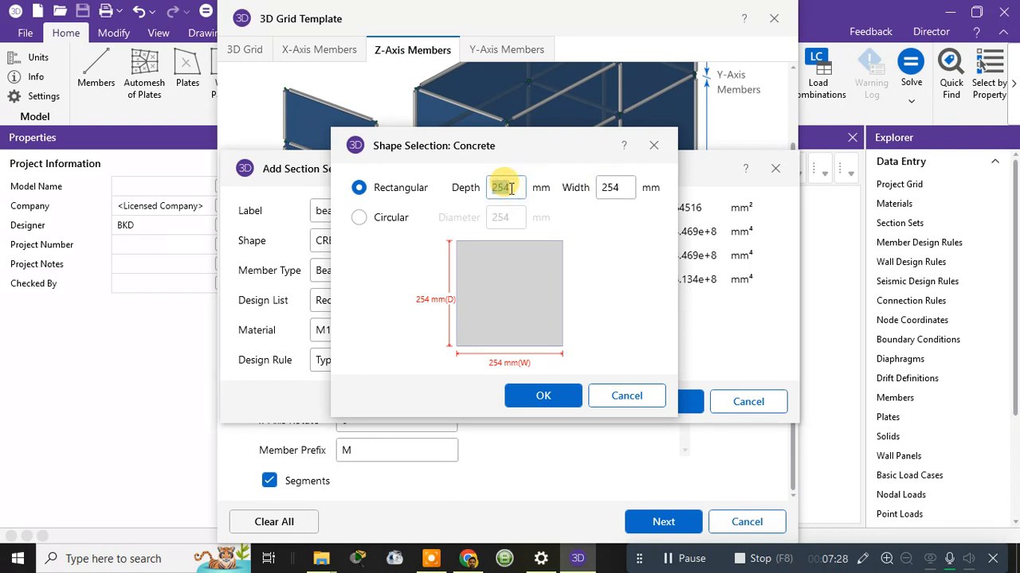
type("400")
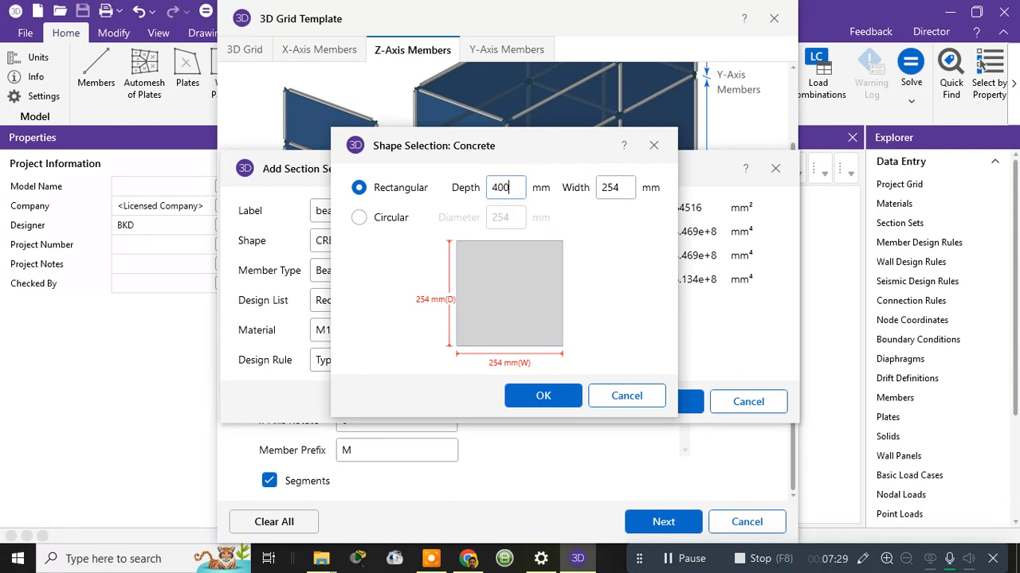
double_click(627, 187)
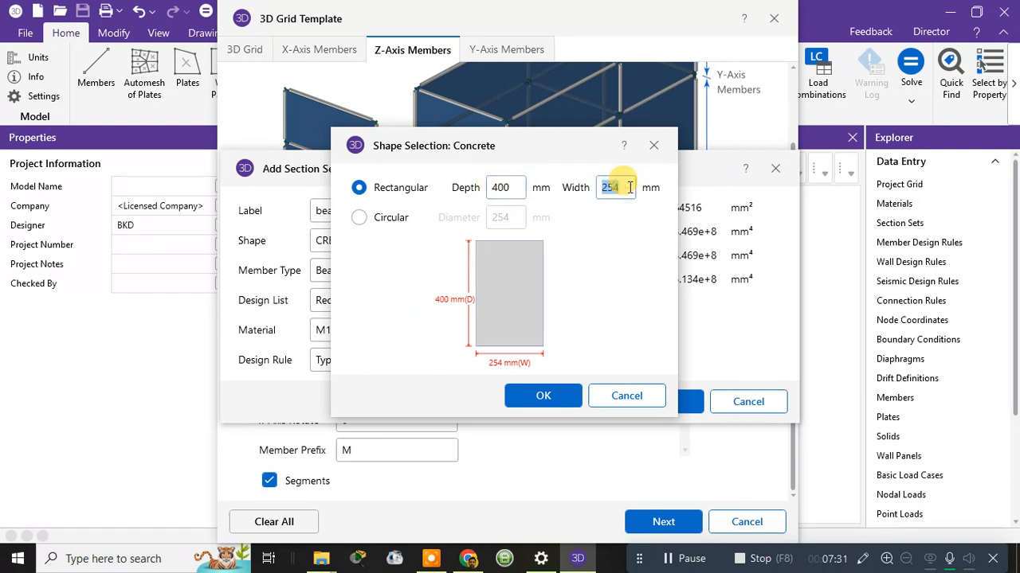
left_click(543, 396)
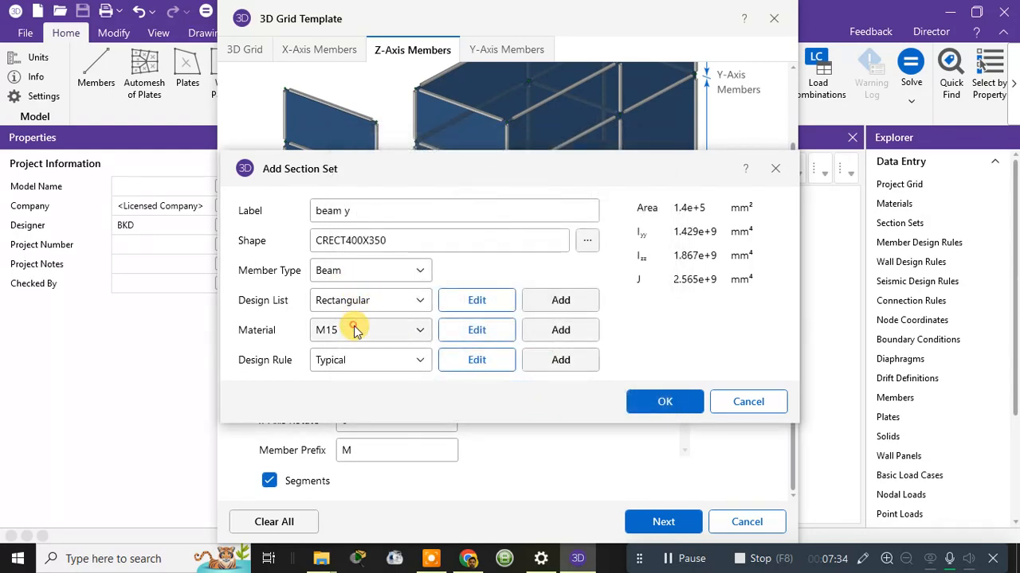
Give the beam y section M20 concrete and the Typical design rule with #8 shear bars, then confirm it.
left_click(328, 330)
left_click(349, 387)
left_click(365, 360)
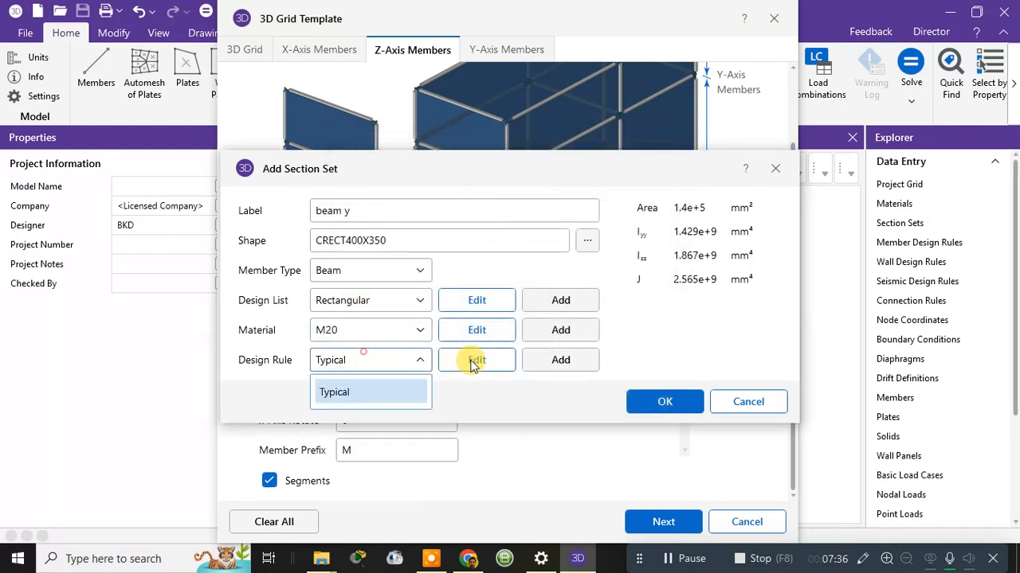
left_click(471, 362)
left_click(472, 363)
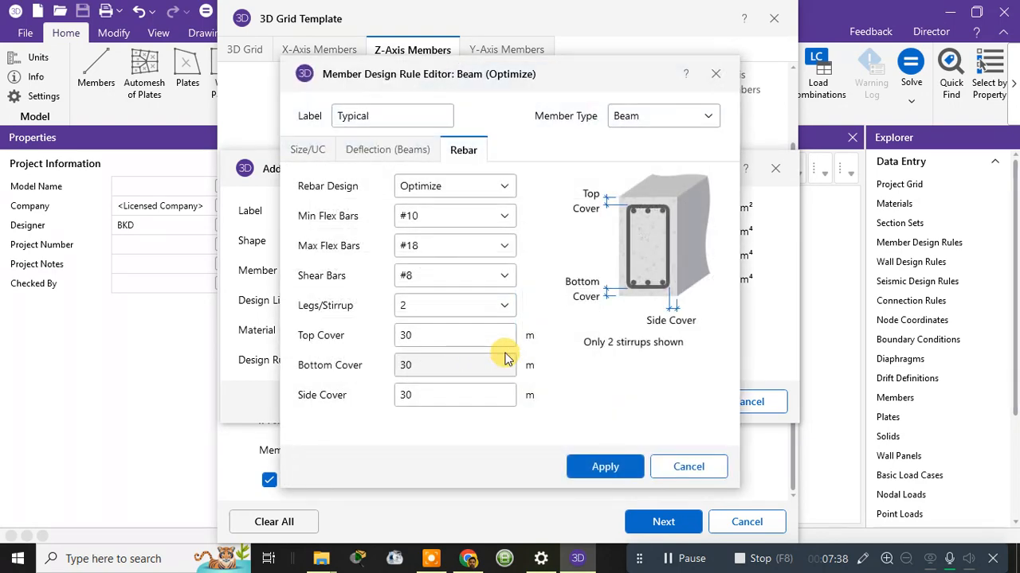
left_click(434, 277)
left_click(434, 278)
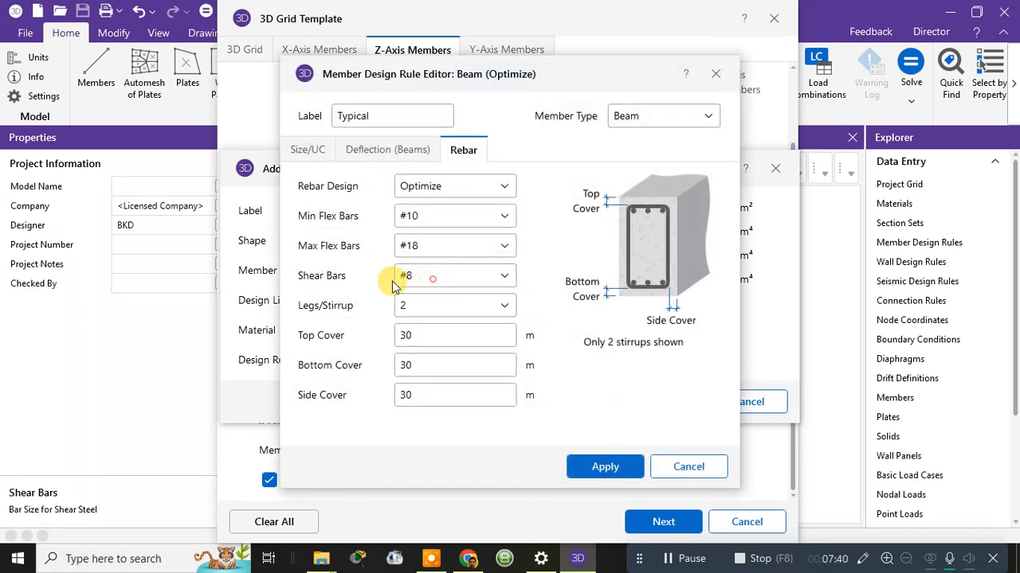
left_click(599, 466)
left_click(648, 406)
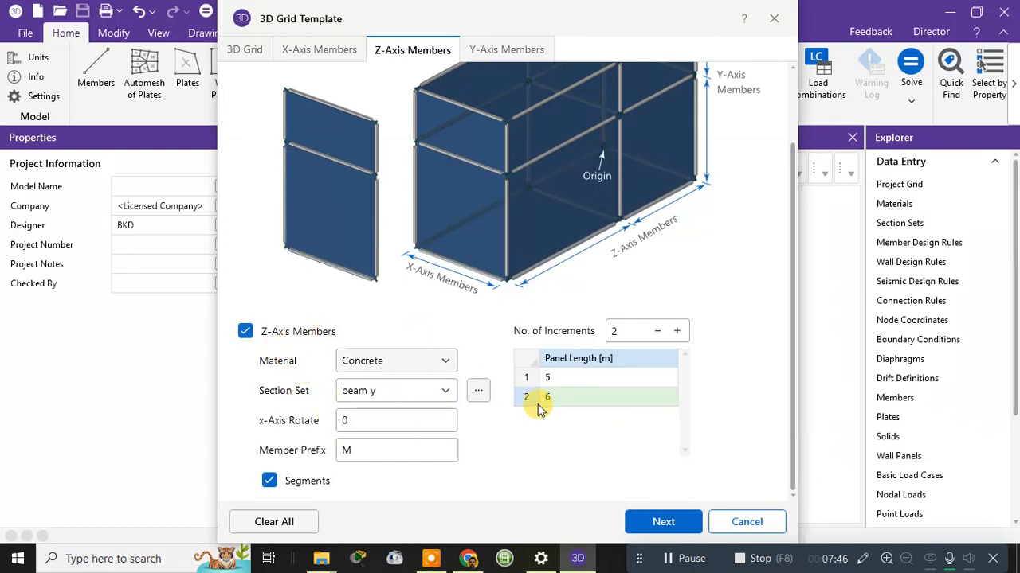
On the Y-Axis Members page, set the material to Concrete and bring up the section set options.
left_click(657, 527)
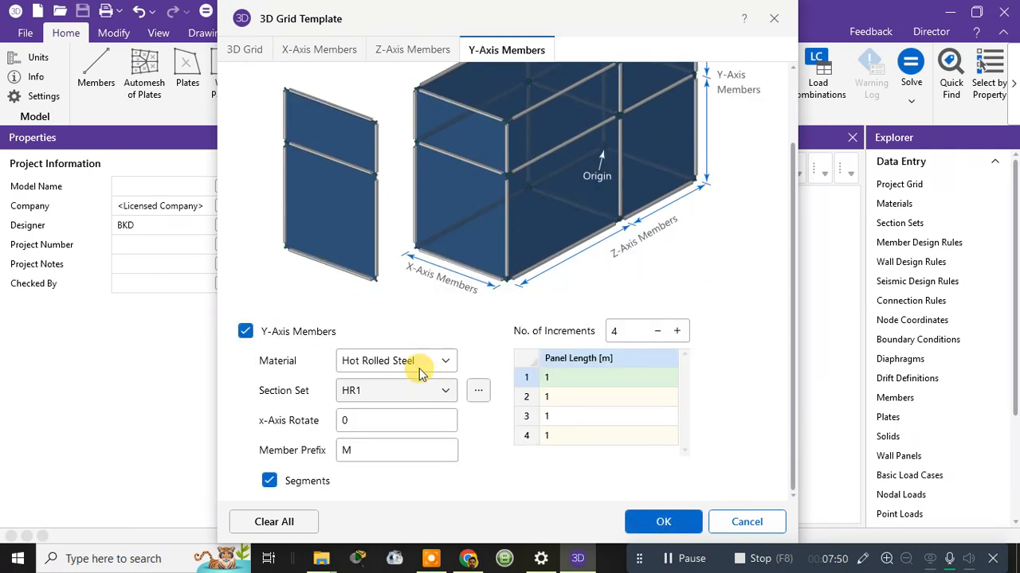
left_click(406, 363)
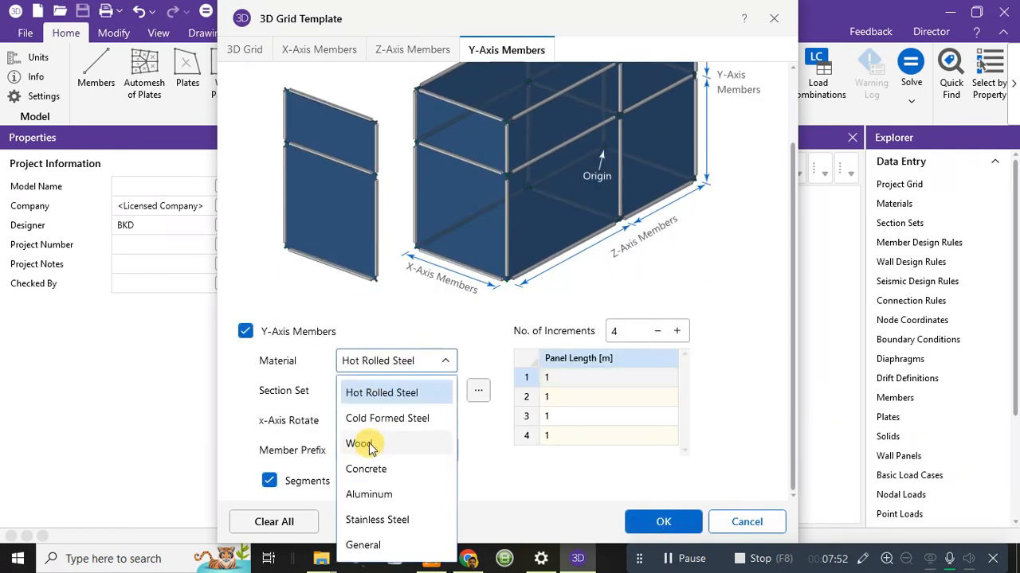
left_click(362, 443)
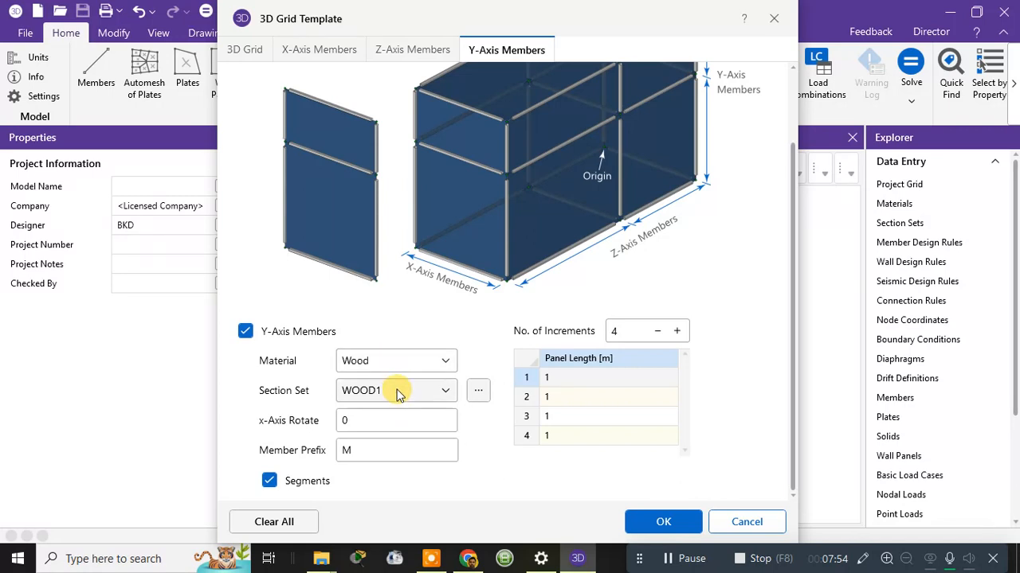
left_click(398, 392)
left_click(398, 391)
left_click(403, 364)
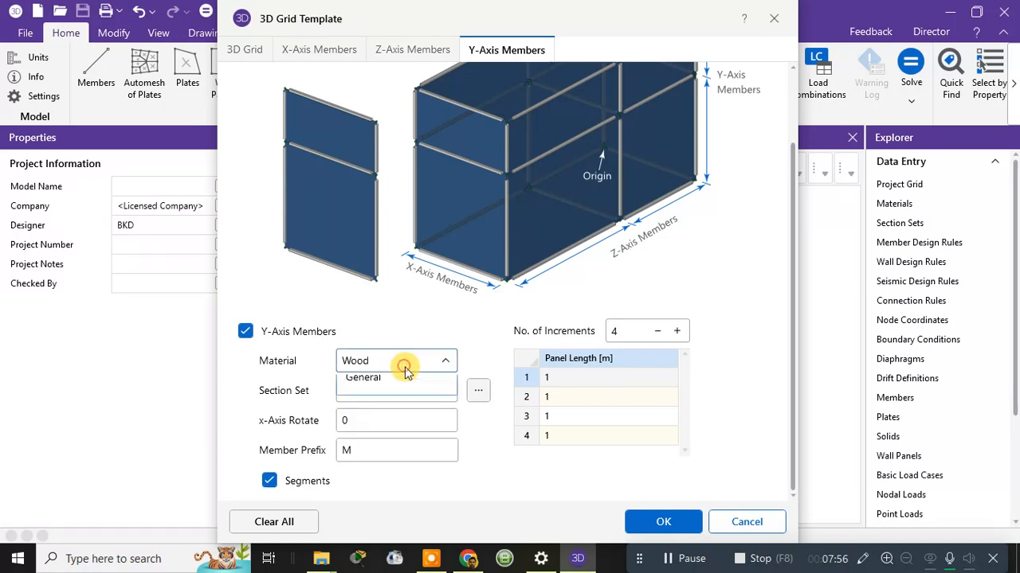
left_click(380, 468)
left_click(390, 391)
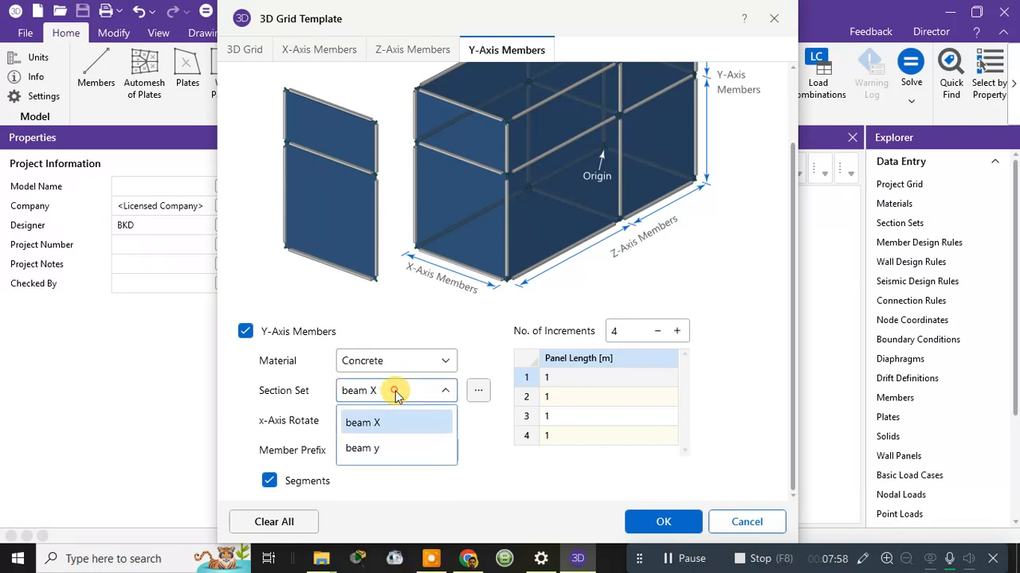
left_click(478, 390)
left_click(477, 390)
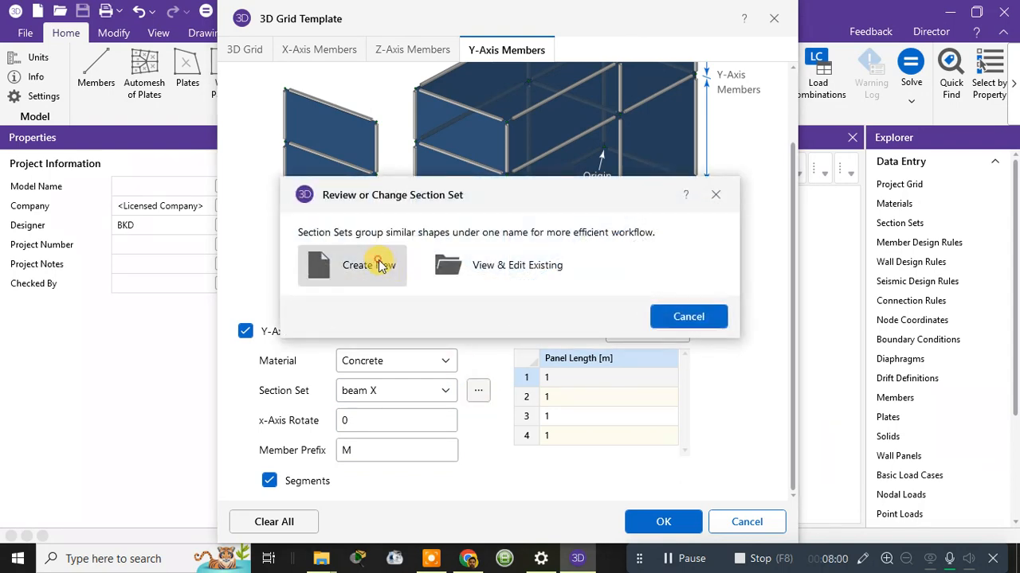
Start a new section set labelled column y with a 400 × 400 mm square shape.
left_click(389, 264)
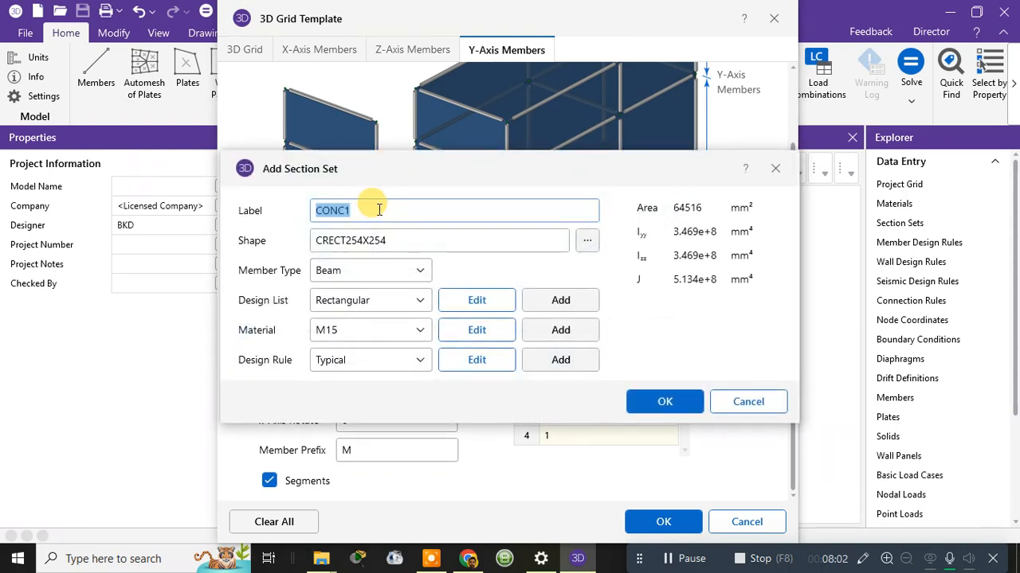
type("column y")
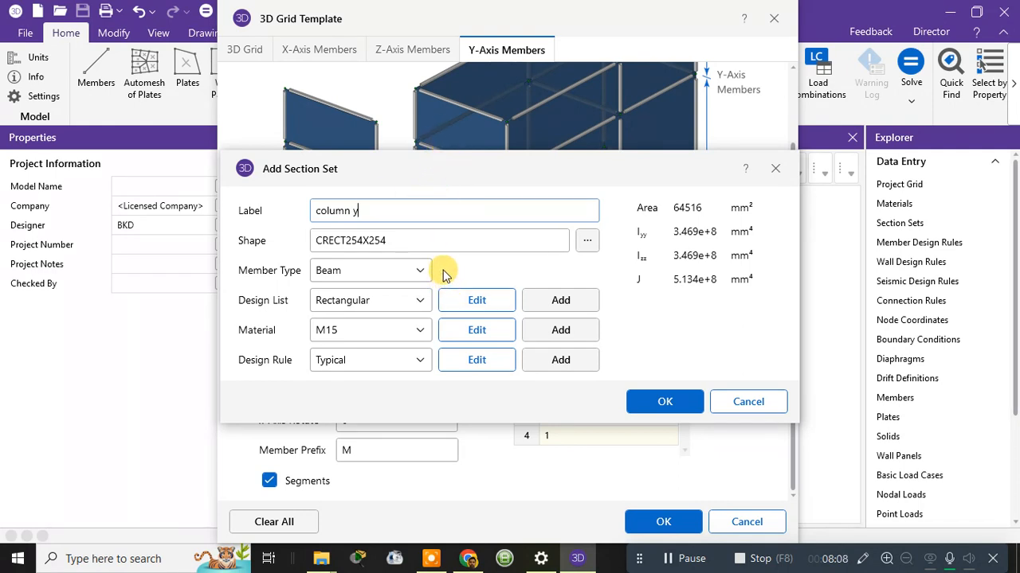
left_click(586, 241)
double_click(521, 191)
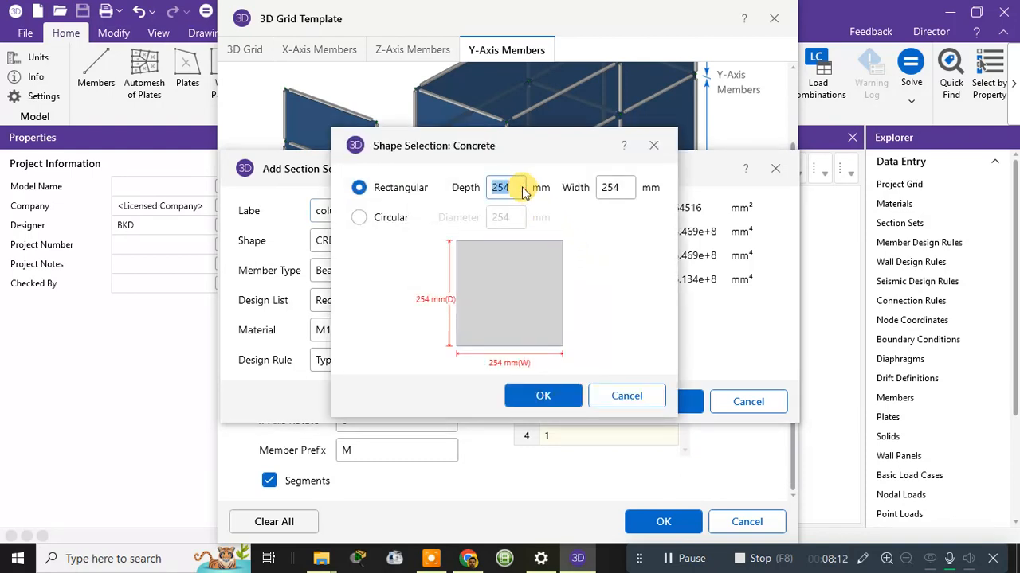
type("400")
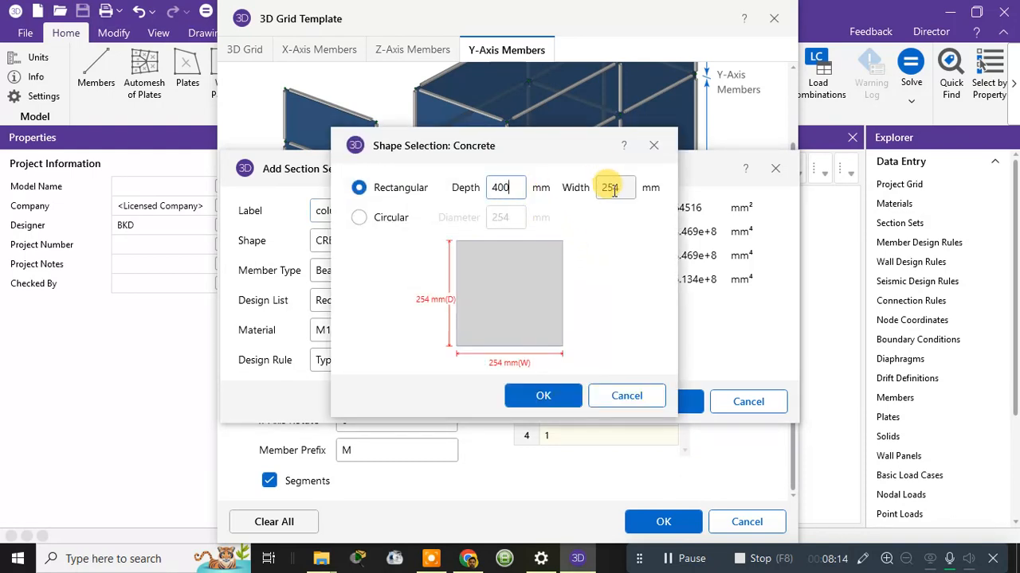
double_click(622, 188)
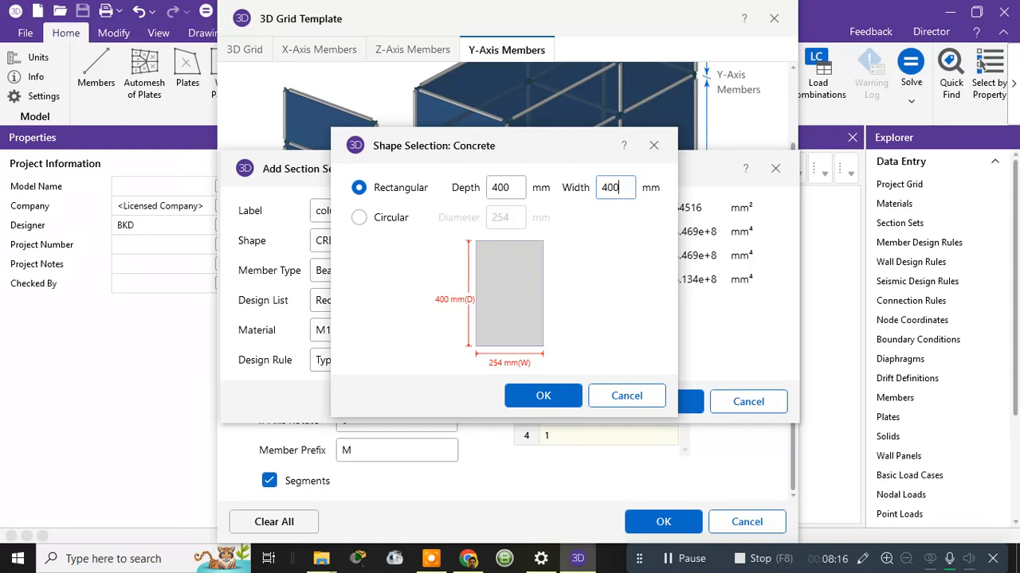
left_click(550, 395)
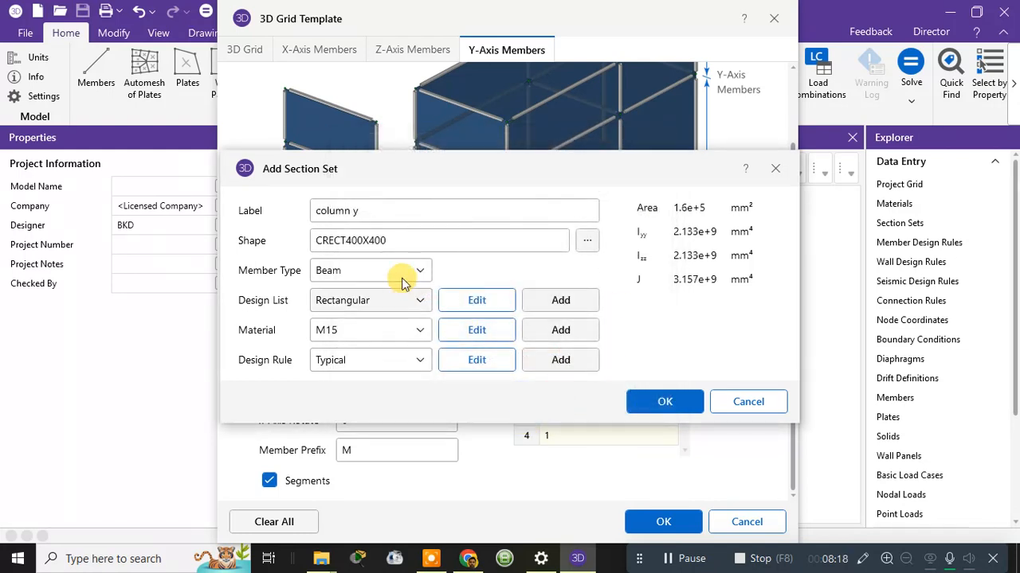
Make column y a Column member in M20 concrete with the Typical design rule, and confirm it.
left_click(372, 270)
left_click(348, 329)
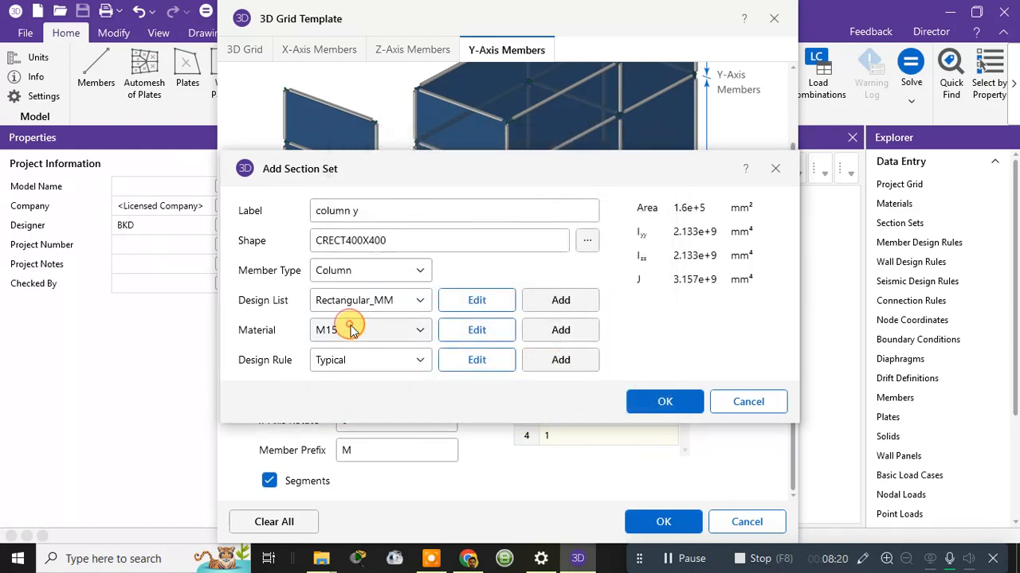
left_click(371, 330)
left_click(341, 392)
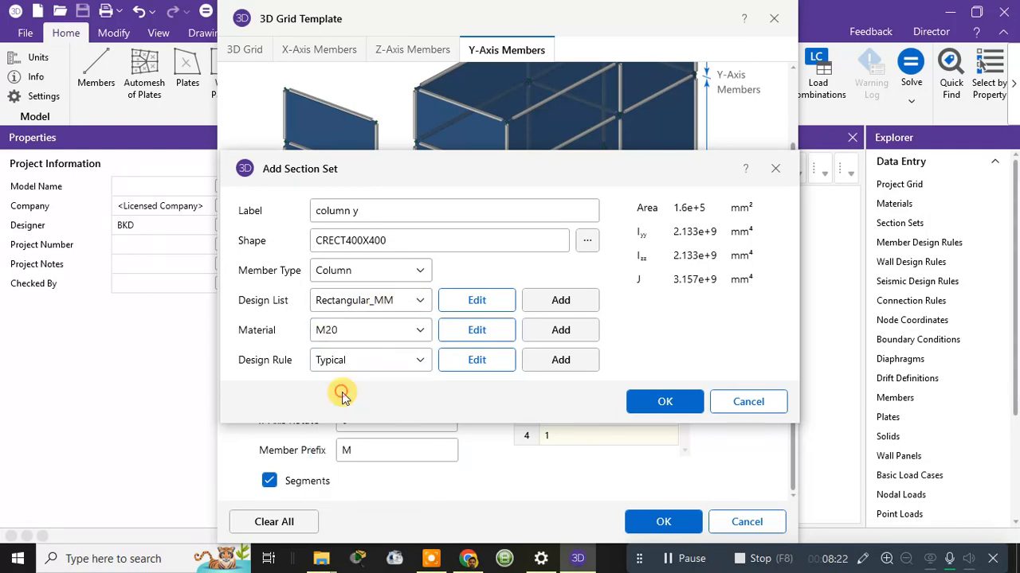
left_click(475, 363)
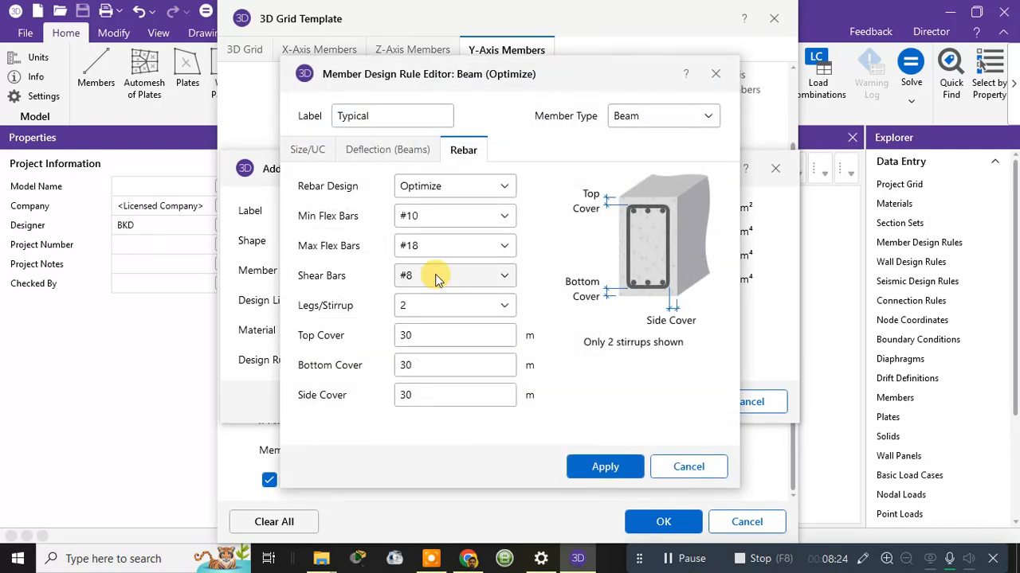
left_click(605, 469)
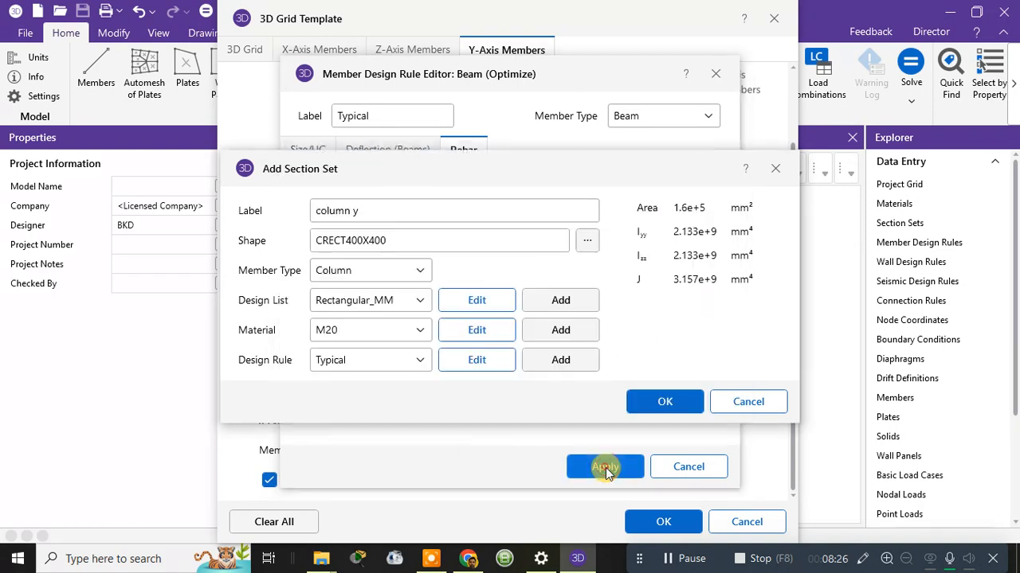
left_click(650, 402)
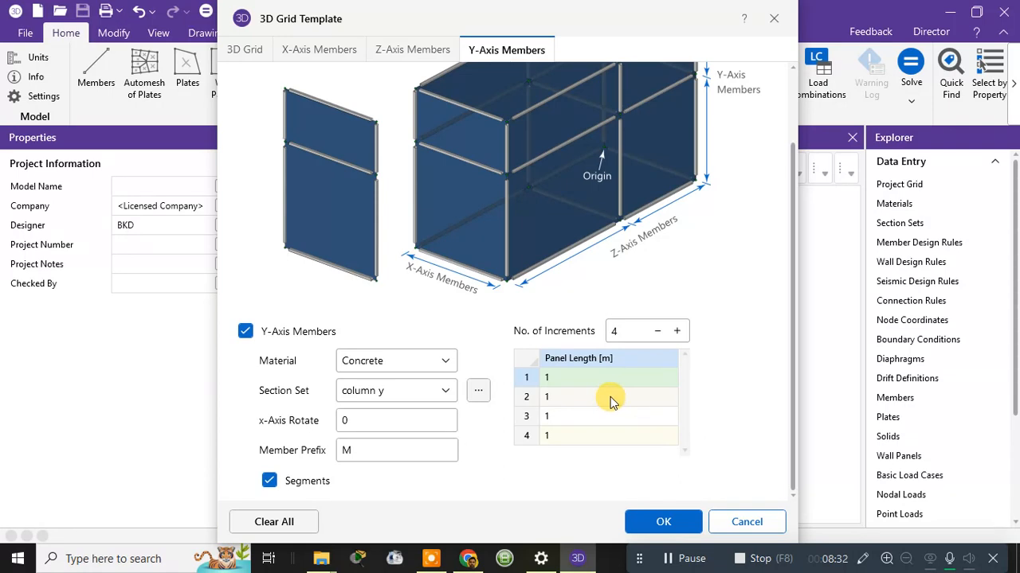
Set 10 Y-axis increments and enter 3 m for the first panel lengths.
triple_click(678, 331)
left_click(678, 331)
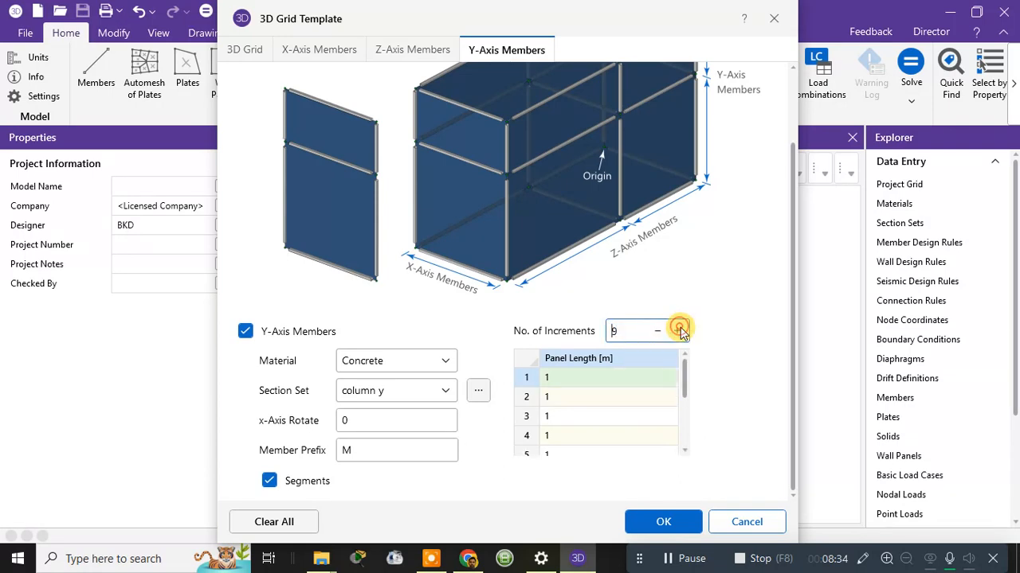
double_click(678, 330)
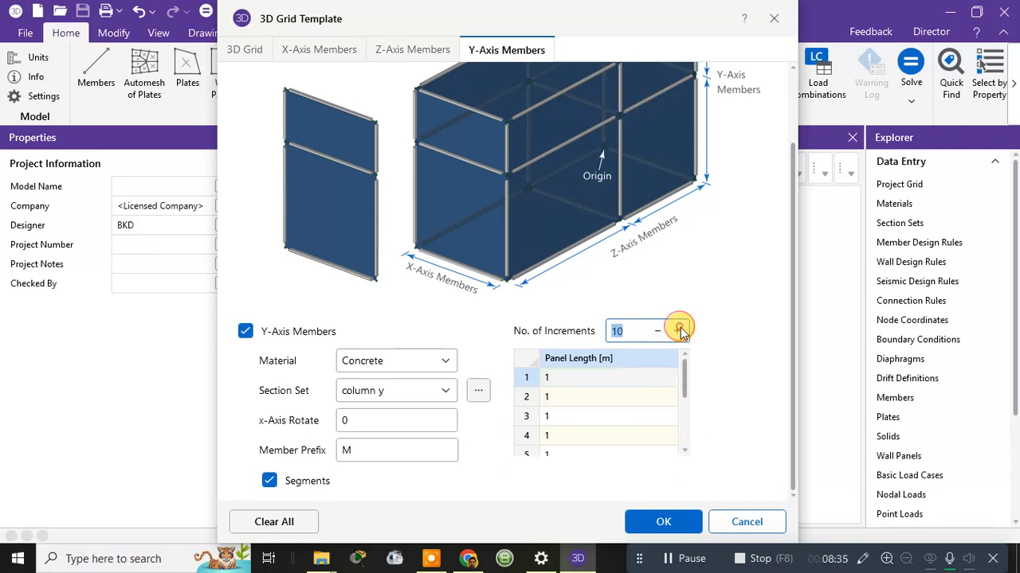
left_click(581, 374)
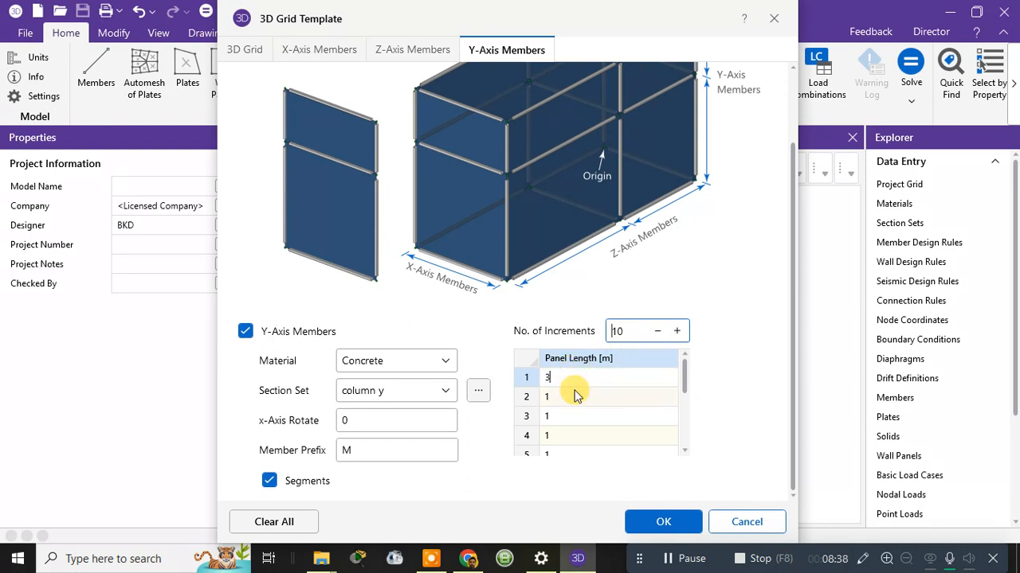
left_click(575, 395)
type("3")
Enter 3 m for all remaining Y-axis panel lengths.
left_click(566, 416)
type("3")
left_click(558, 435)
type("3")
left_click(551, 455)
type("3")
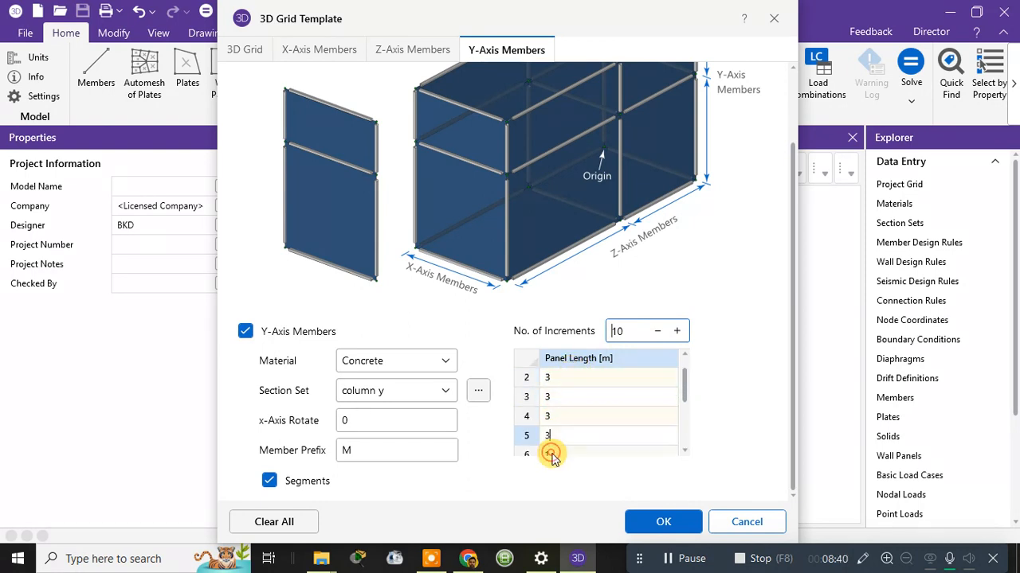
left_click(552, 454)
type("3")
left_click(551, 455)
type("3")
left_click(551, 455)
left_click(552, 455)
type("3")
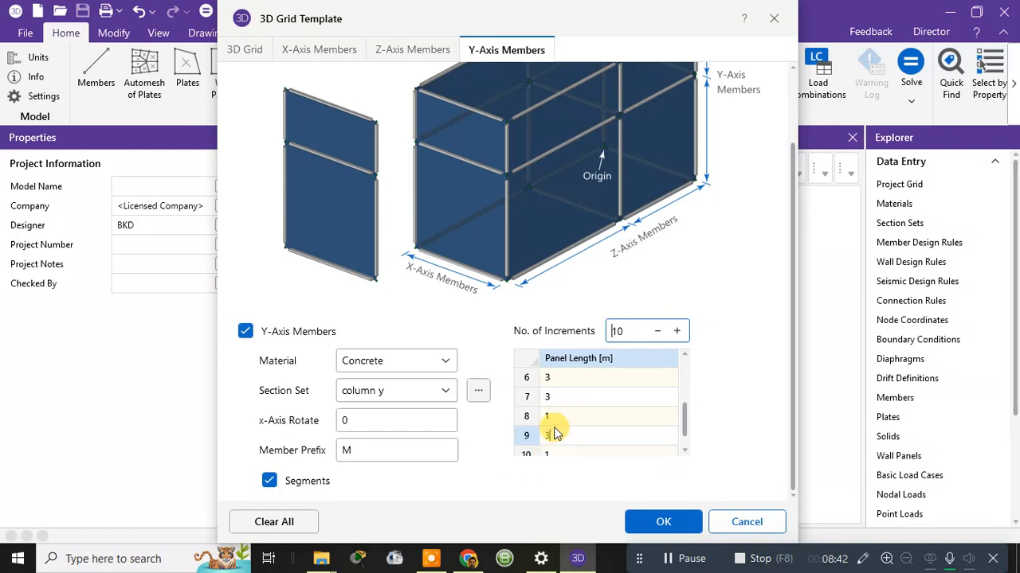
left_click(552, 416)
type("3")
left_click(554, 454)
type("3")
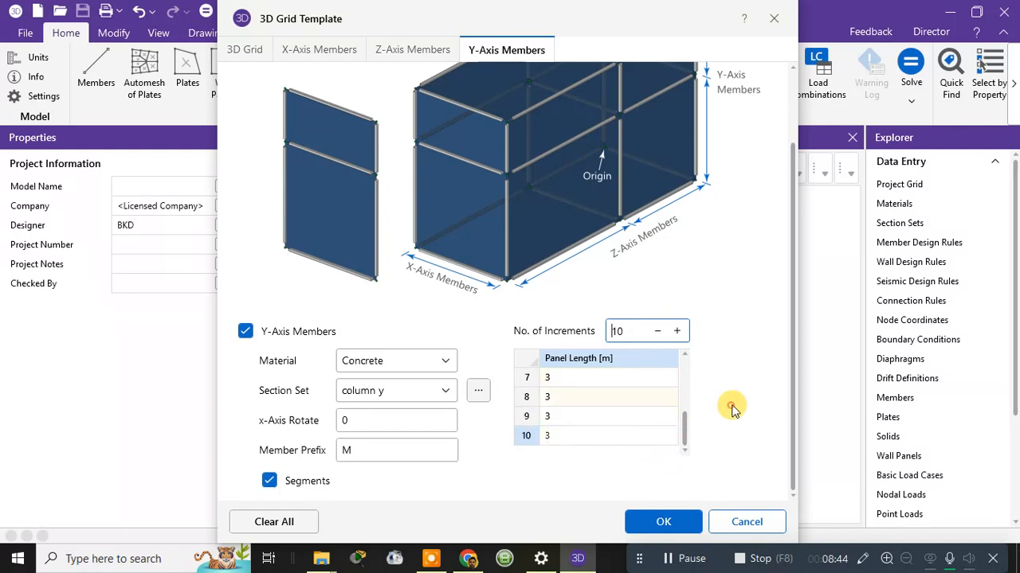
scroll(733, 408, "up", 2)
scroll(733, 411, "down", 2)
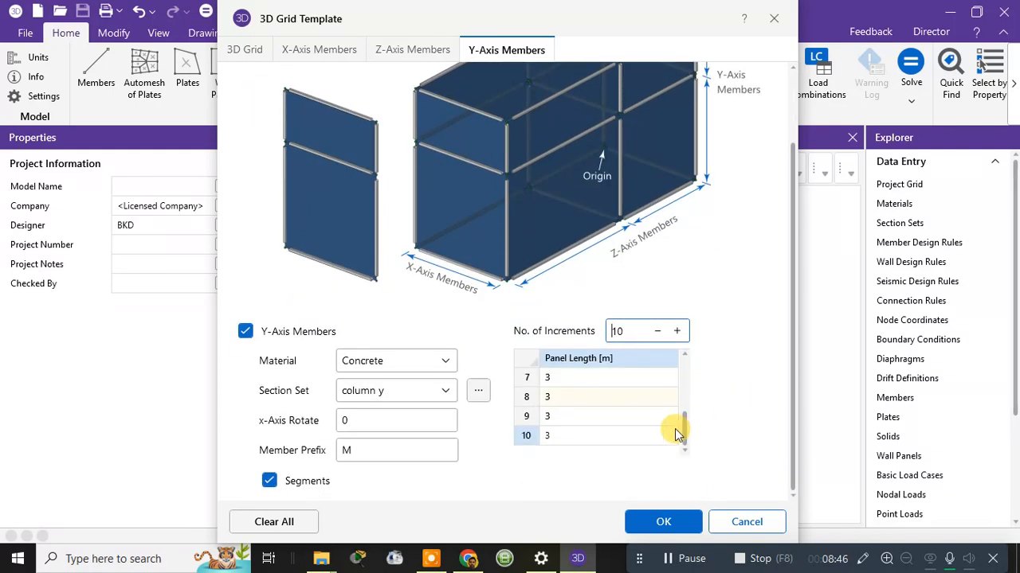
left_click_drag(685, 431, 677, 338)
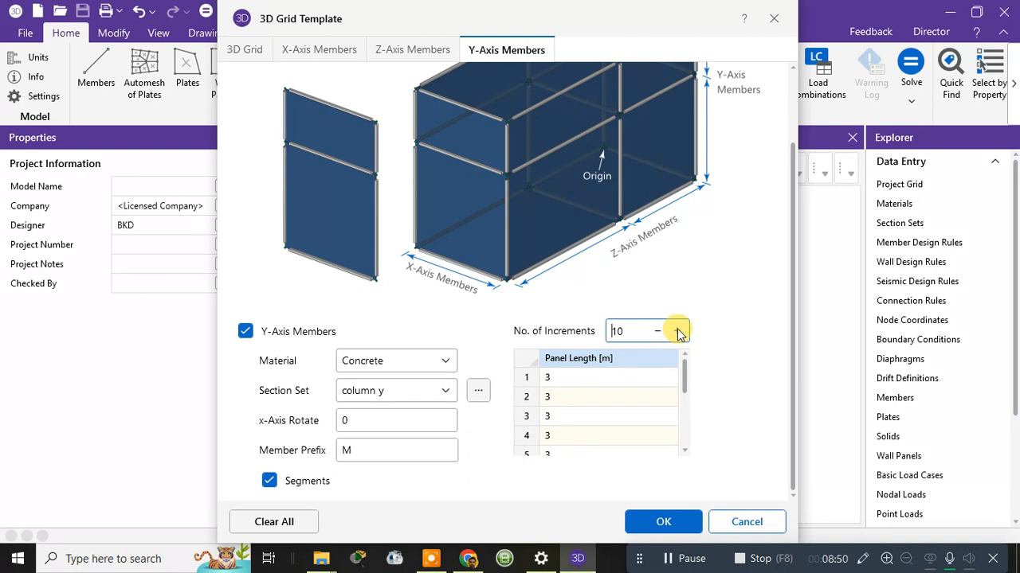
Generate the concrete frame from the grid template and close the floating 3D View 1 window.
left_click(647, 530)
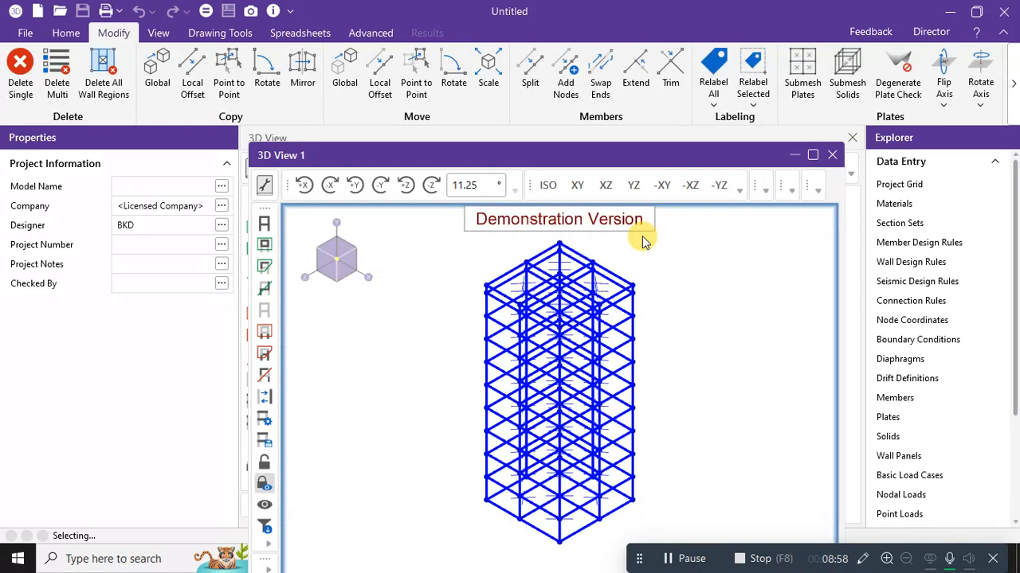
left_click_drag(602, 159, 555, 118)
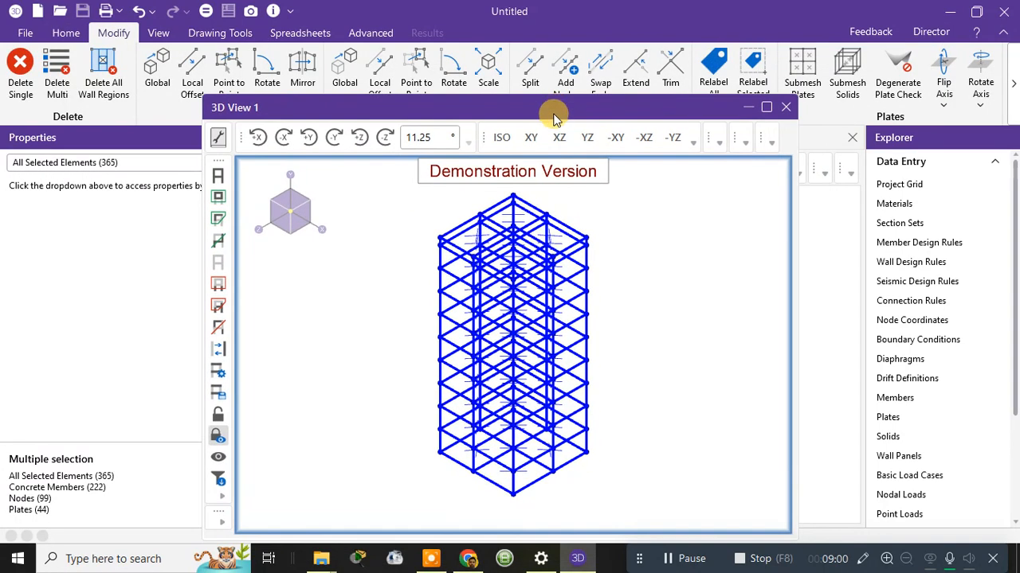
left_click(786, 108)
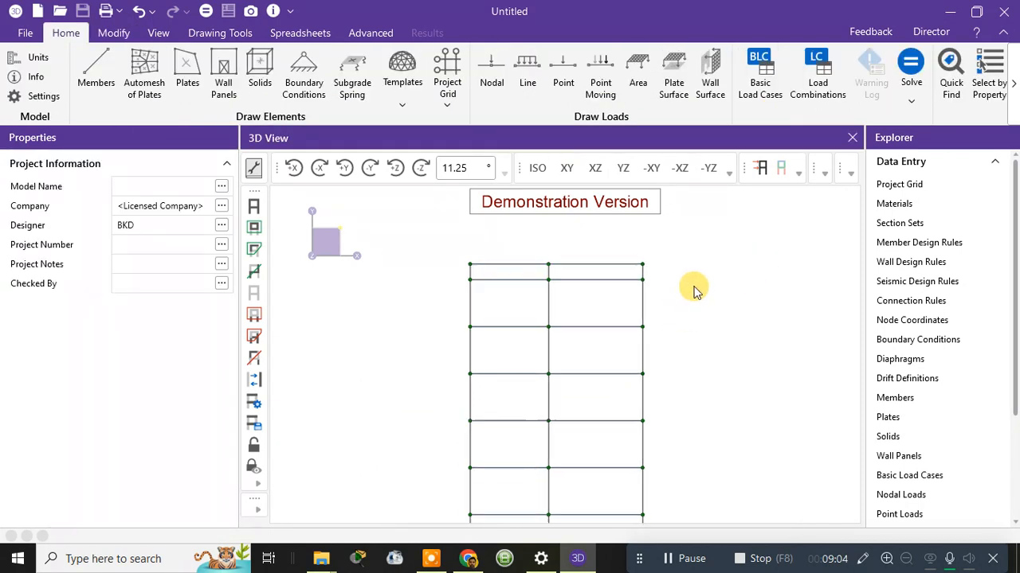
scroll(557, 396, "up", 4)
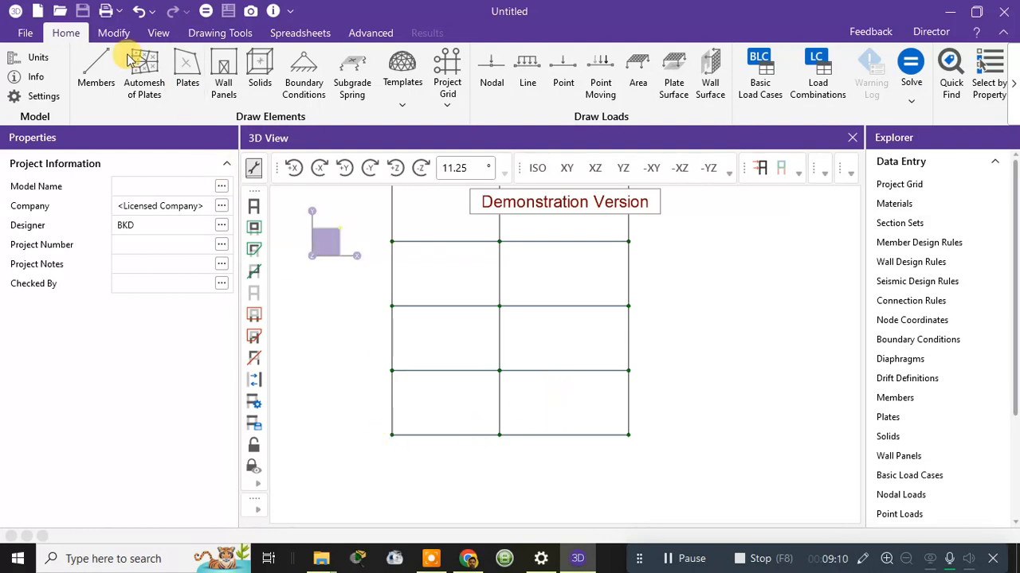
With Delete Single, remove member M12 and the bottom floor plates P1–P4.
left_click(114, 32)
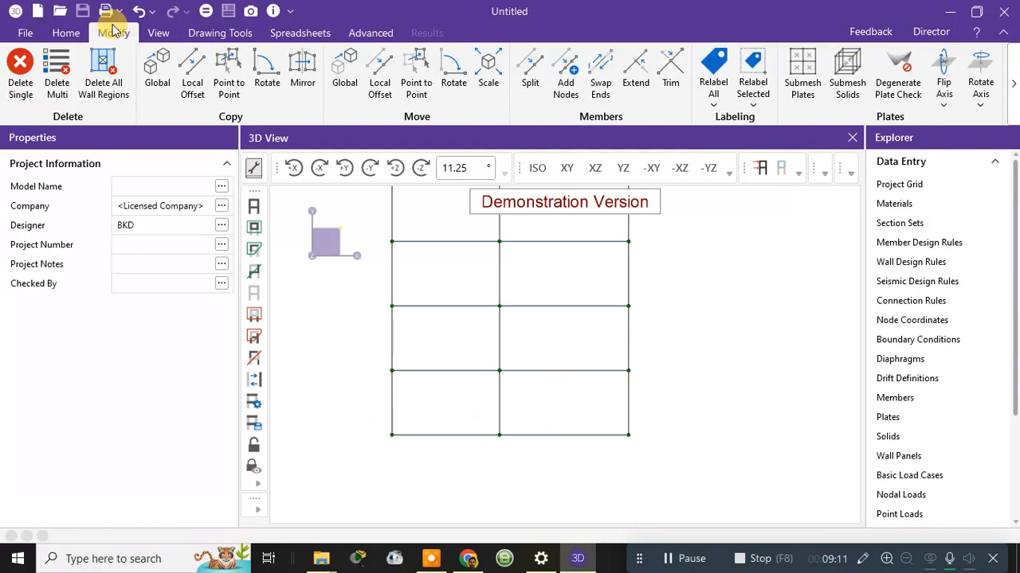
left_click(22, 78)
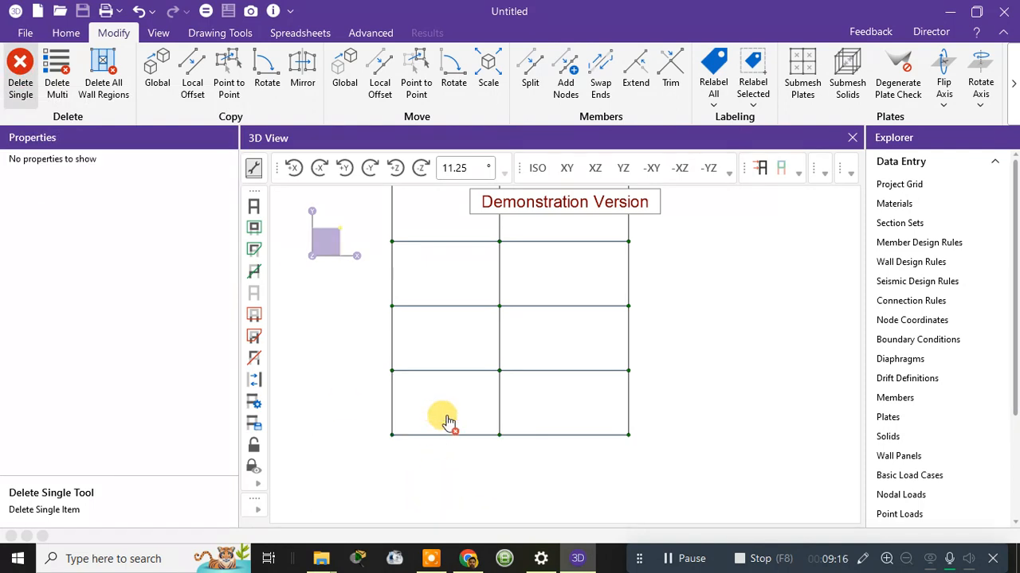
left_click(558, 440)
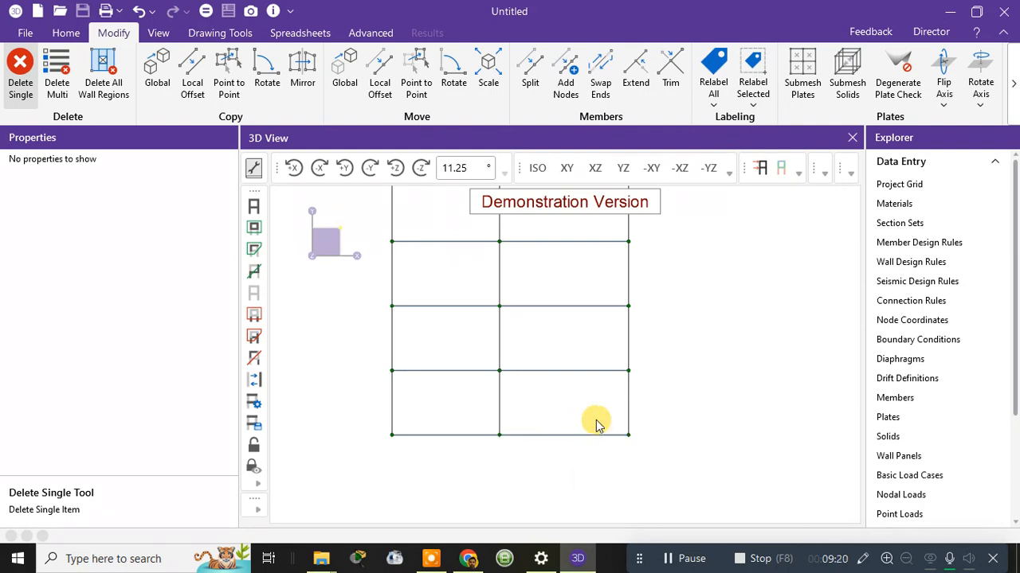
left_click(537, 168)
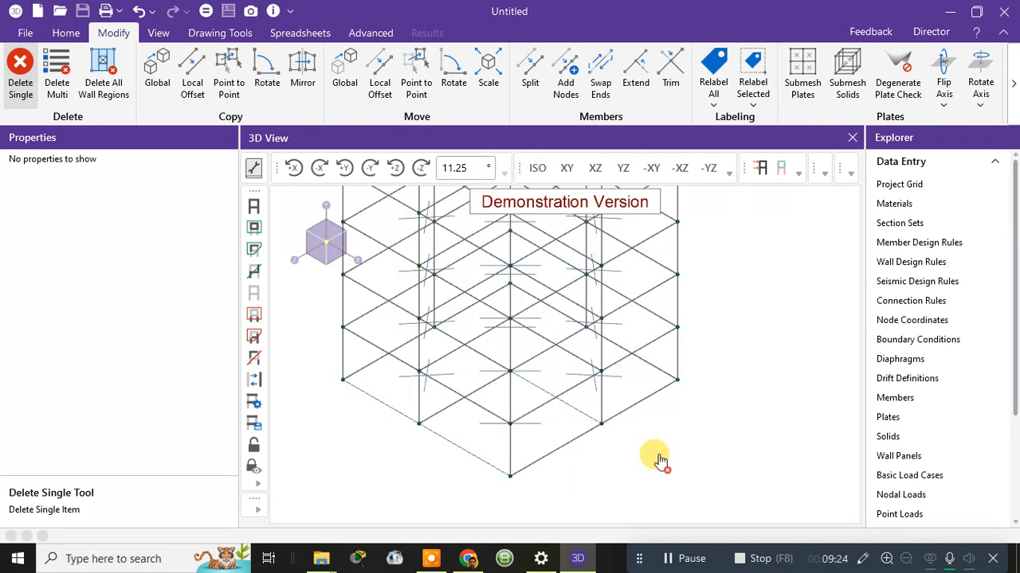
scroll(660, 458, "up", 1)
middle_click_drag(661, 457, 628, 446, "ctrl")
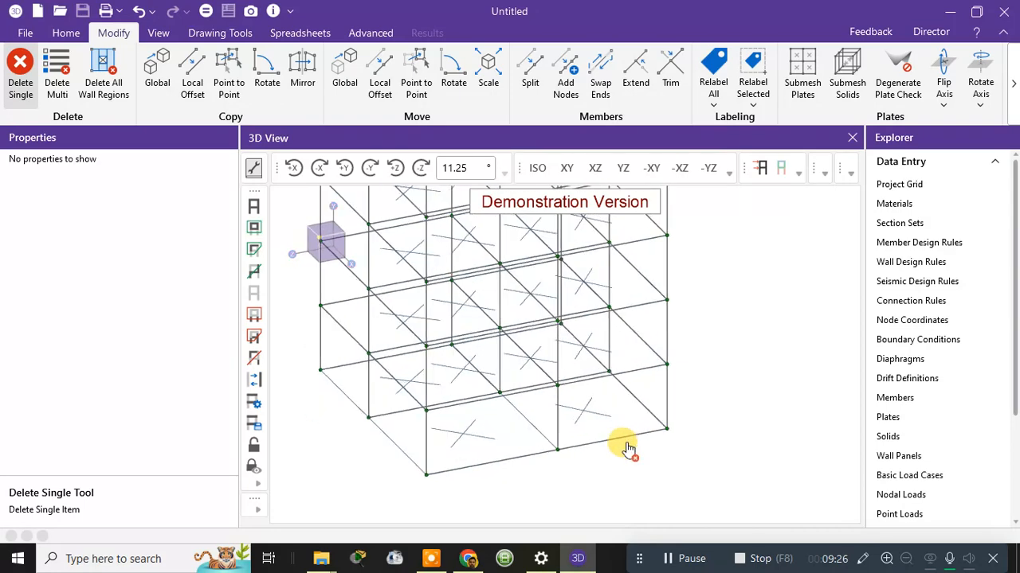
left_click(609, 428)
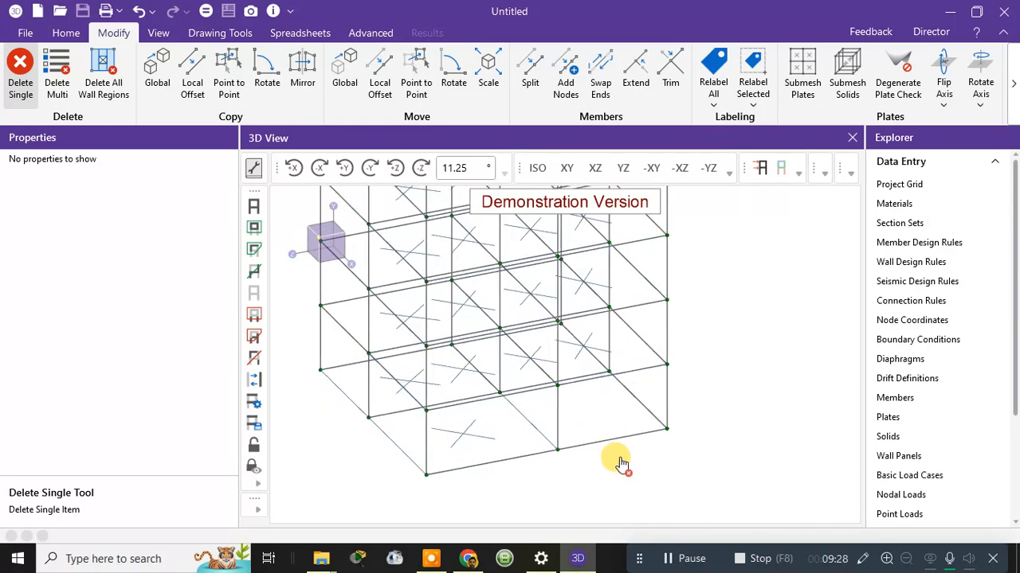
left_click(451, 438)
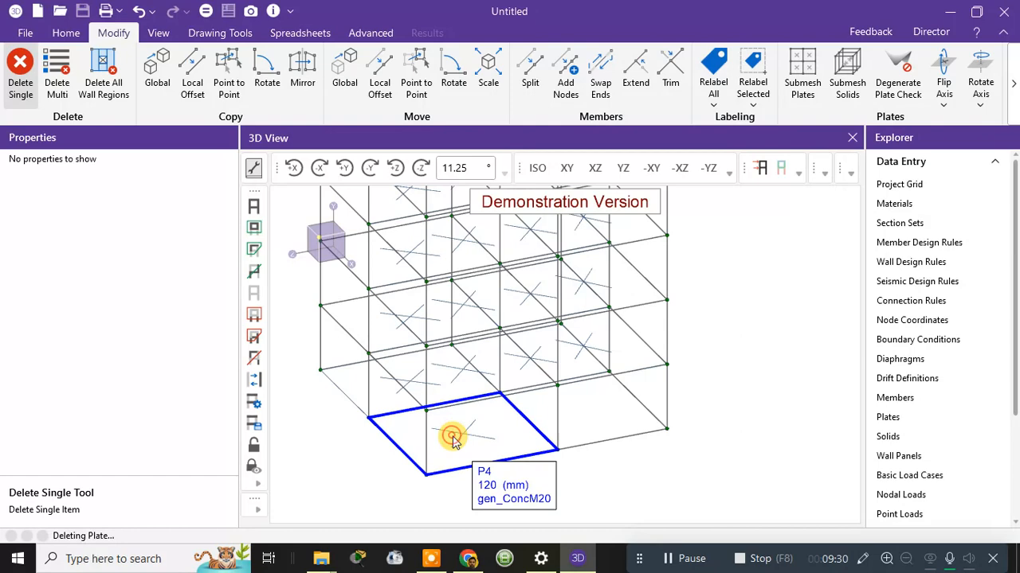
left_click(390, 395)
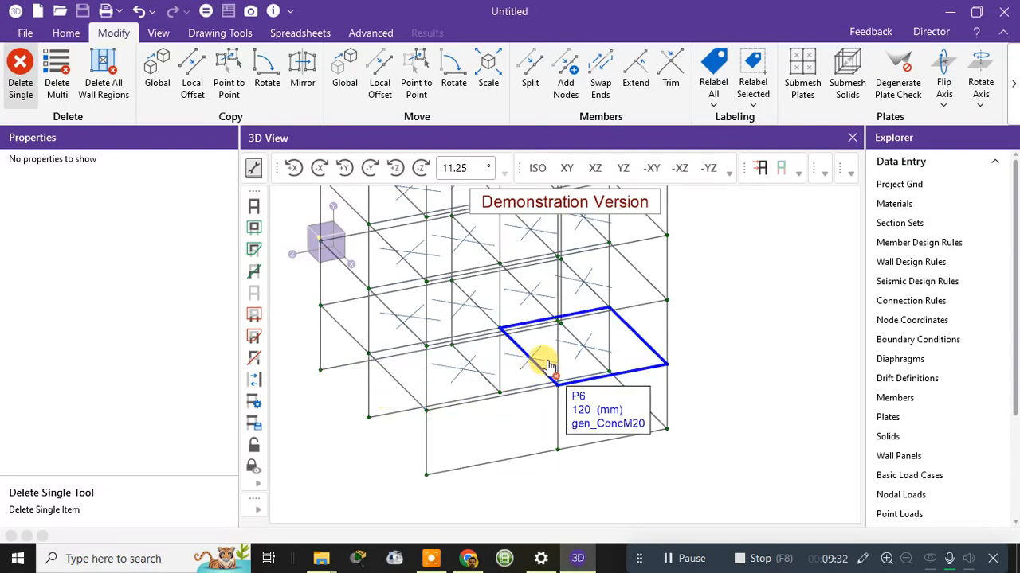
scroll(653, 383, "up", 5)
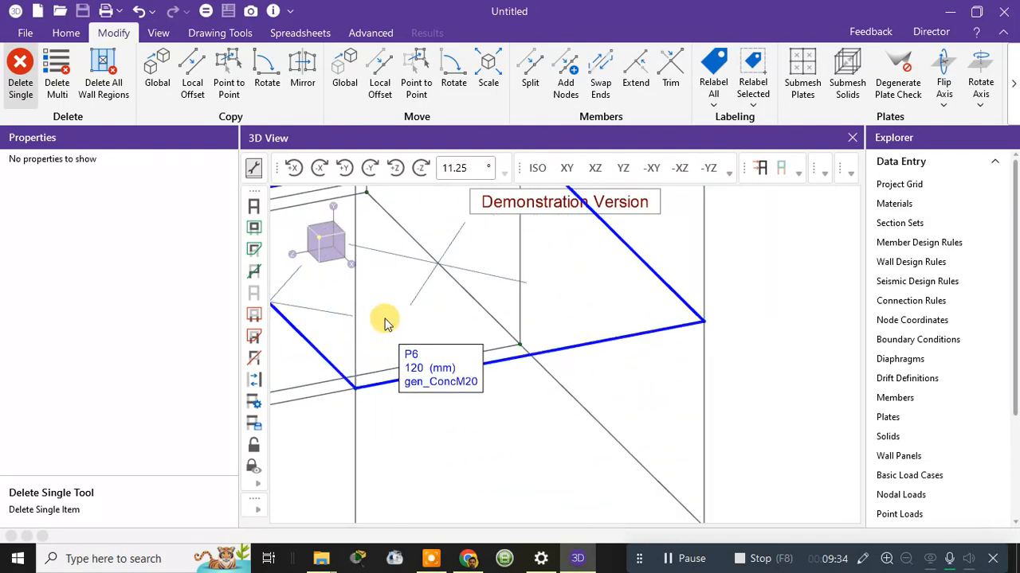
scroll(455, 324, "down", 3)
middle_click_drag(596, 371, 564, 406)
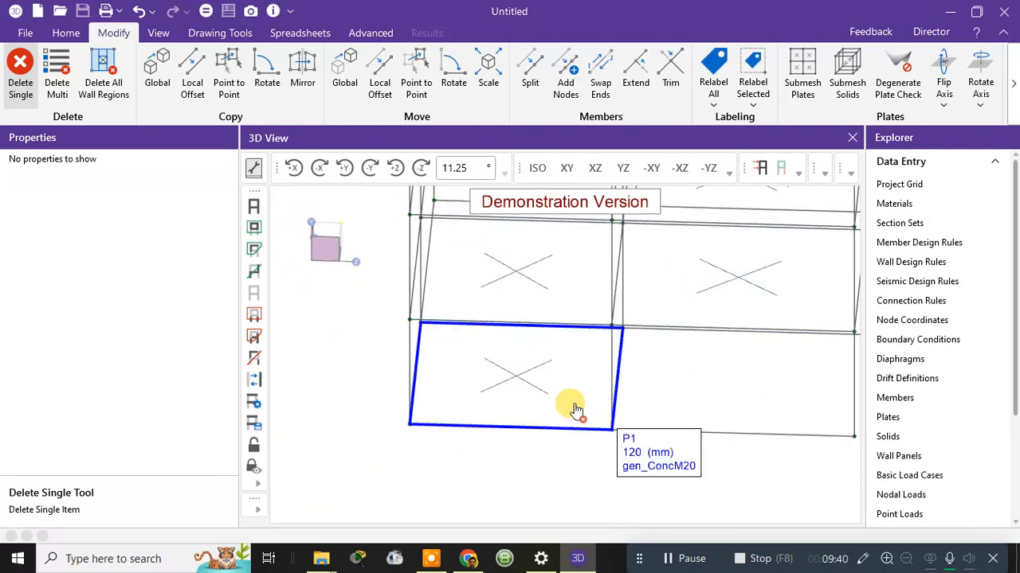
left_click(530, 404)
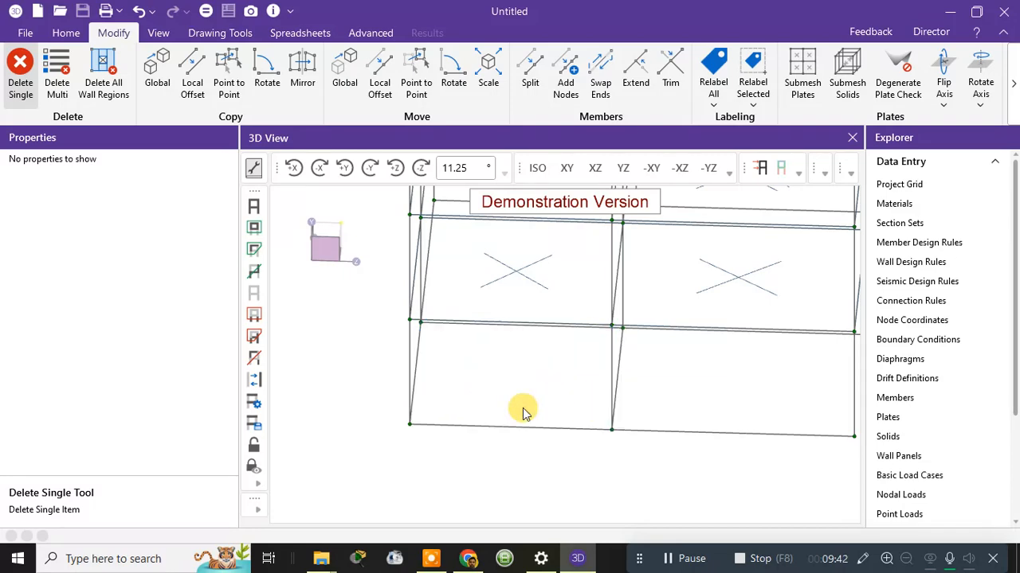
Delete the ground-level beams M1, M2, M9, M7, M4, M3, M5 and the remaining bottom beams.
middle_click_drag(523, 412, 646, 427)
left_click(580, 426)
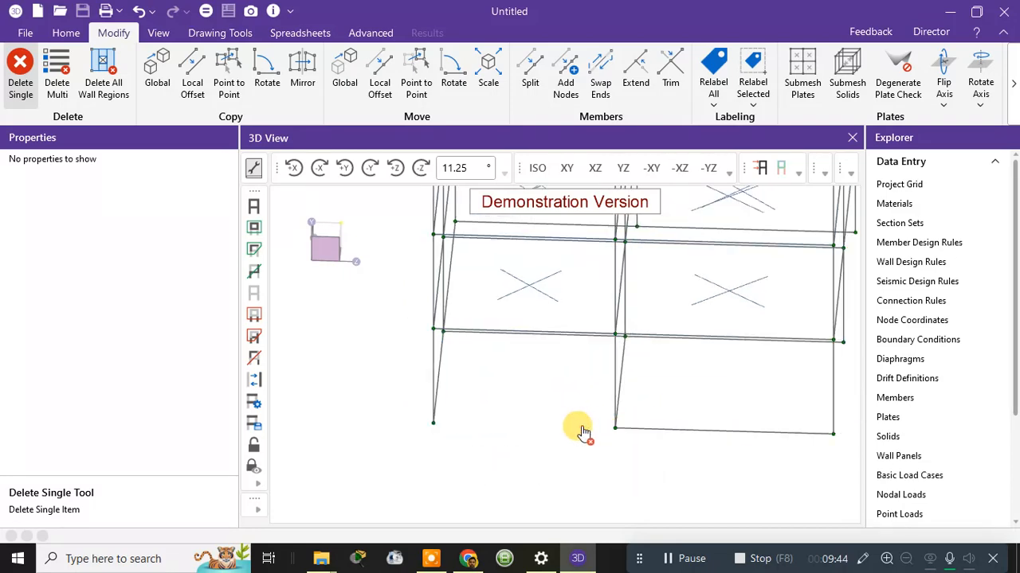
left_click(681, 432)
middle_click_drag(710, 437, 597, 433)
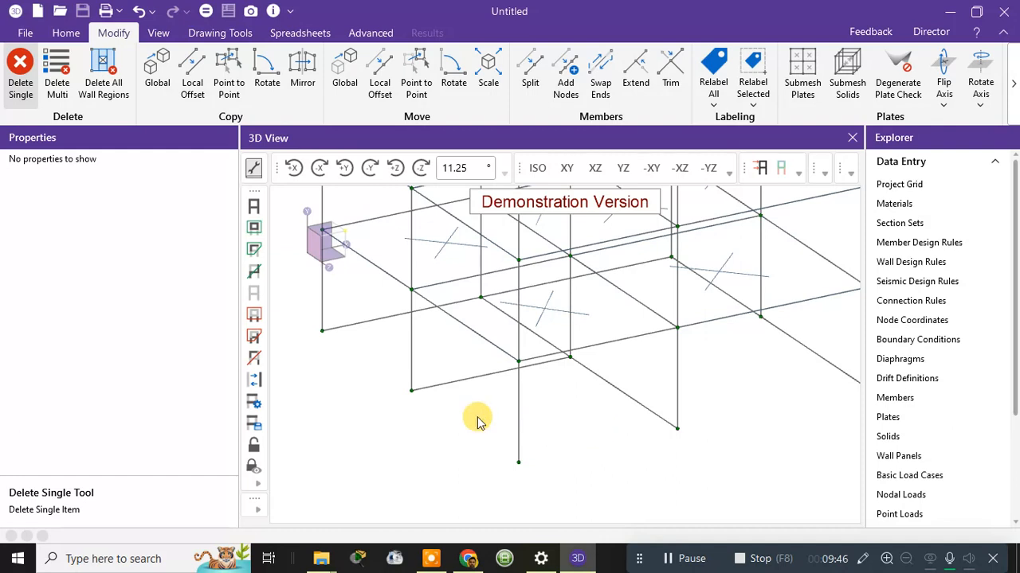
left_click(436, 386)
left_click(353, 327)
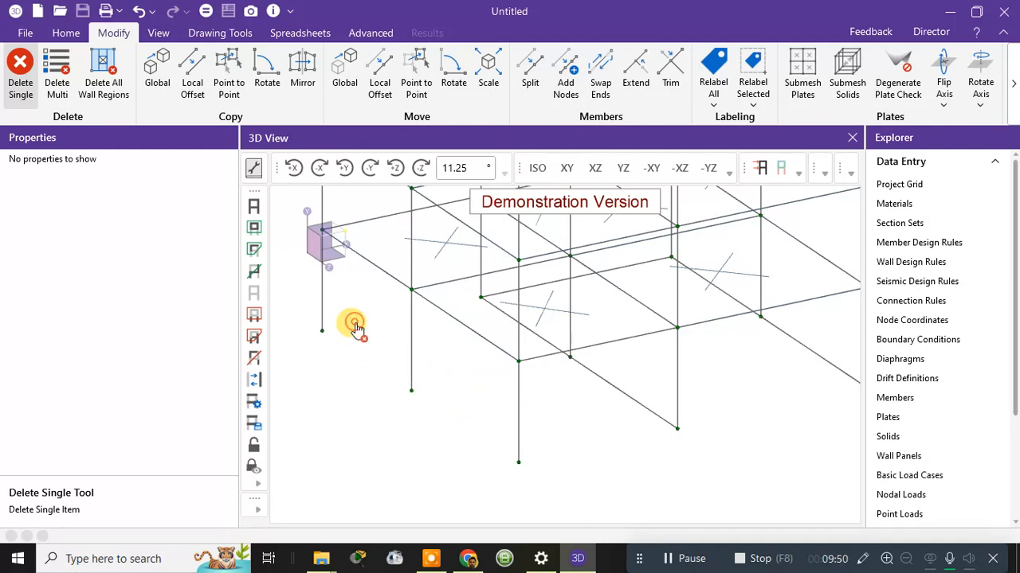
middle_click_drag(615, 420, 521, 407)
left_click(489, 399)
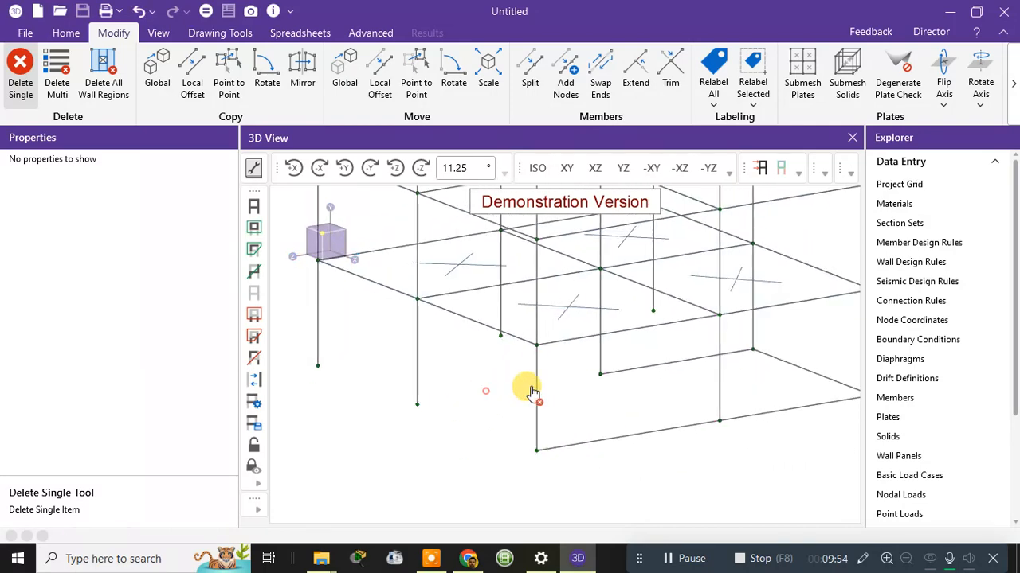
left_click(657, 374)
left_click(619, 437)
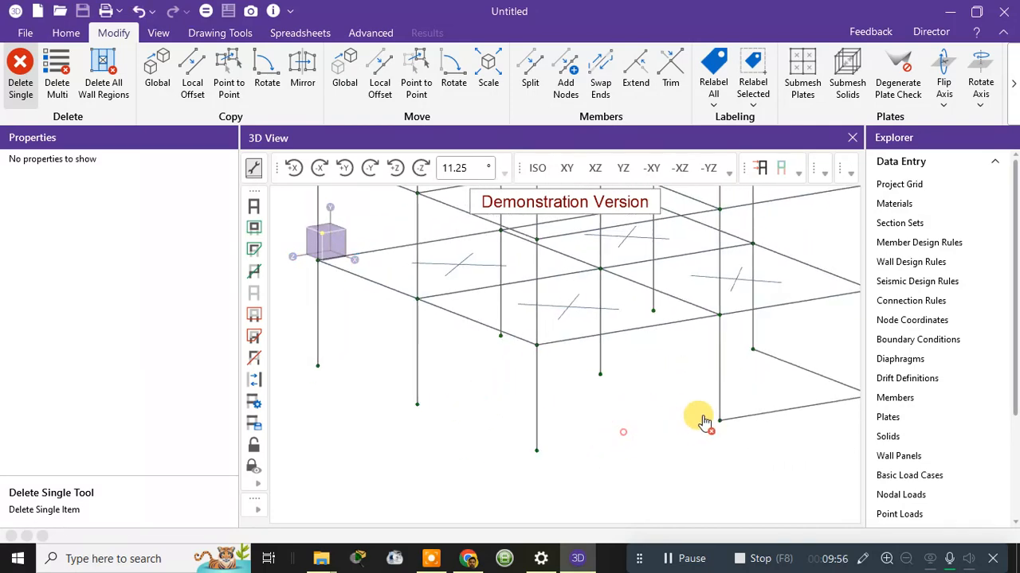
left_click(749, 420)
middle_click_drag(807, 433, 685, 420)
left_click(519, 437)
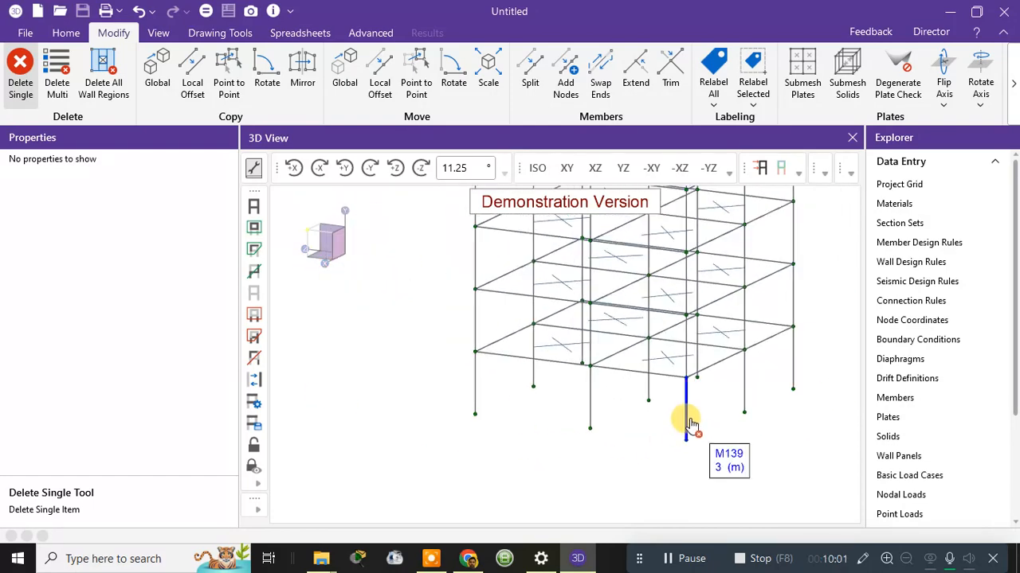
Return to the Home tools and reveal the model display options.
left_click(69, 35)
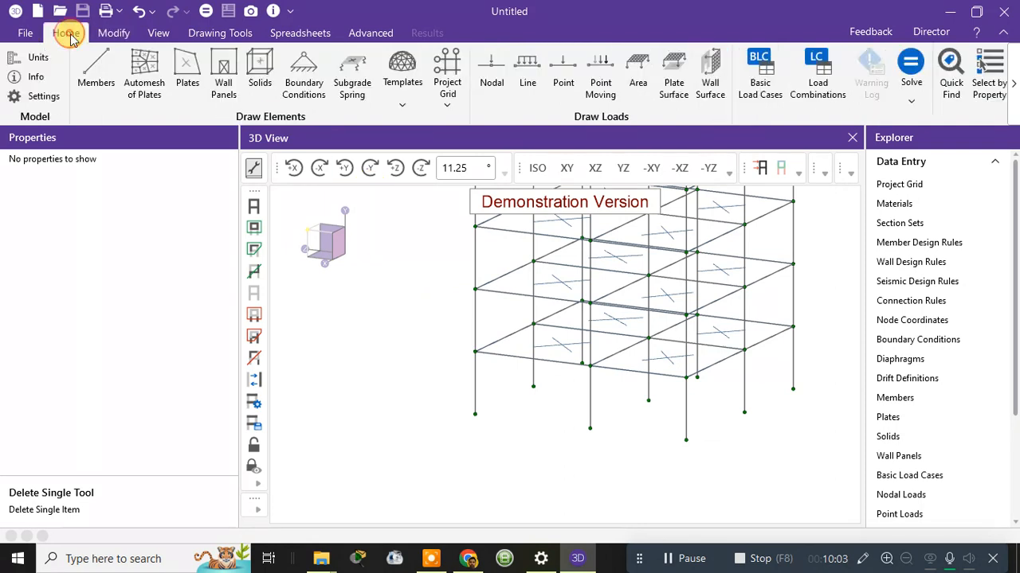
left_click(1012, 94)
left_click(1011, 94)
left_click(1012, 94)
left_click(1011, 93)
left_click(1011, 94)
left_click(1011, 93)
left_click(1012, 94)
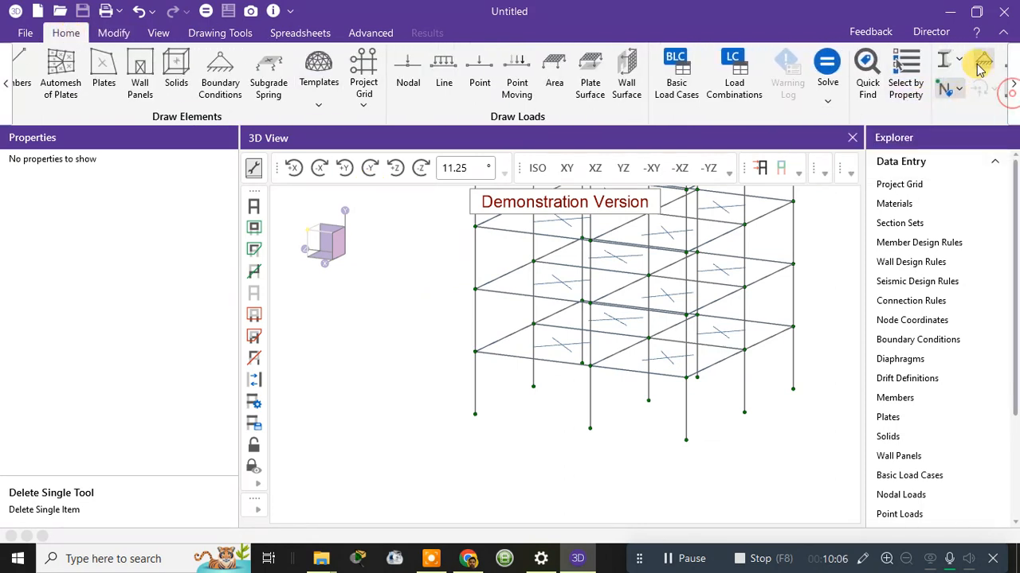
Switch the model display to fully rendered and frame the tower in the view.
left_click(959, 63)
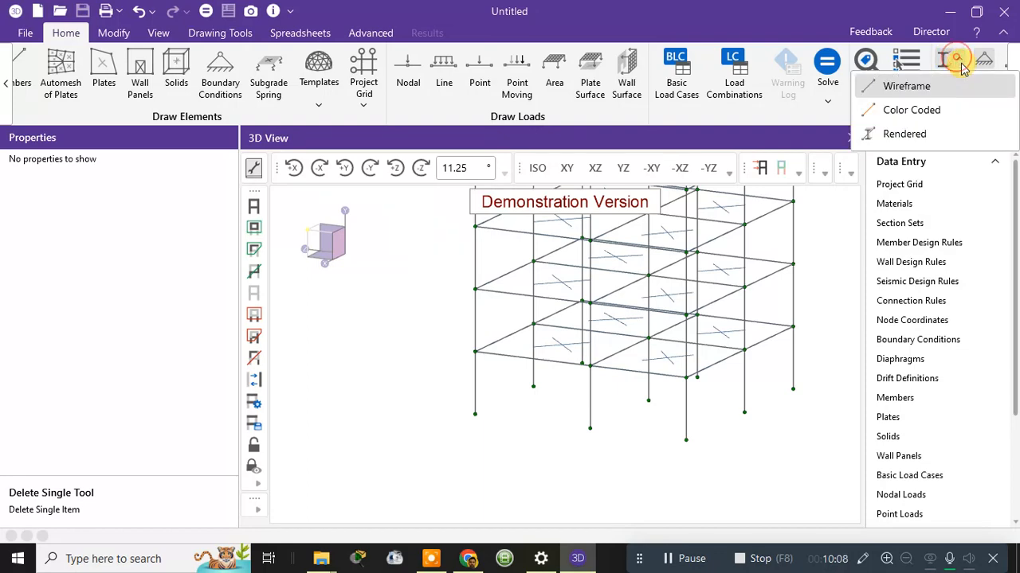
left_click(908, 132)
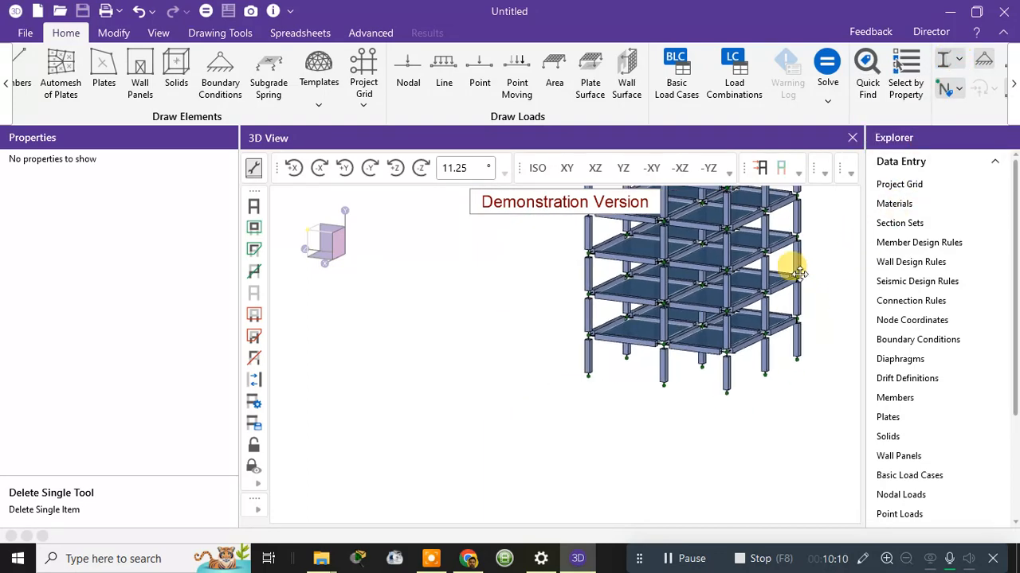
scroll(654, 375, "down", 5)
middle_click_drag(670, 356, 676, 342)
scroll(605, 249, "up", 3)
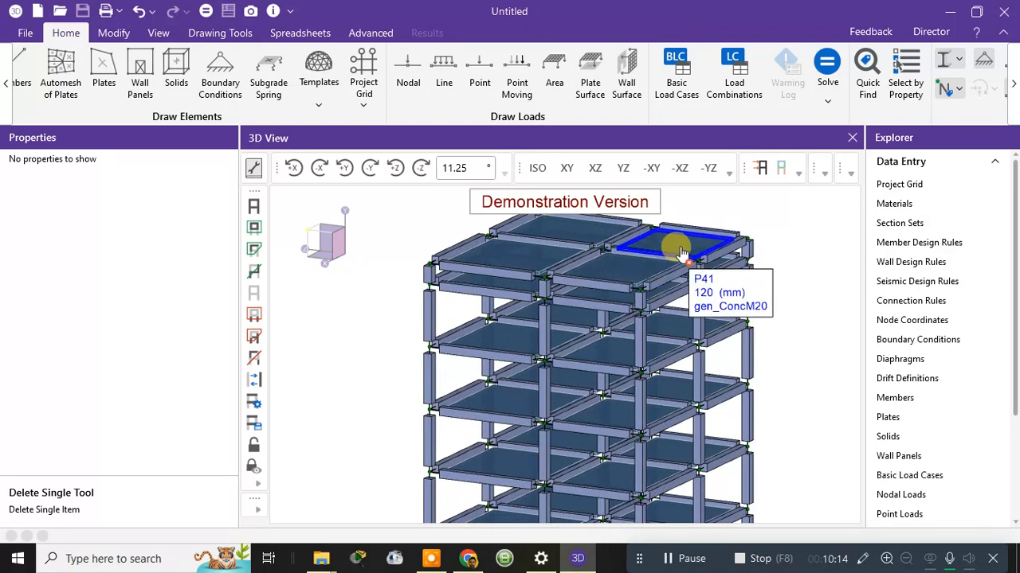
scroll(809, 211, "up", 2)
middle_click_drag(775, 237, 871, 221)
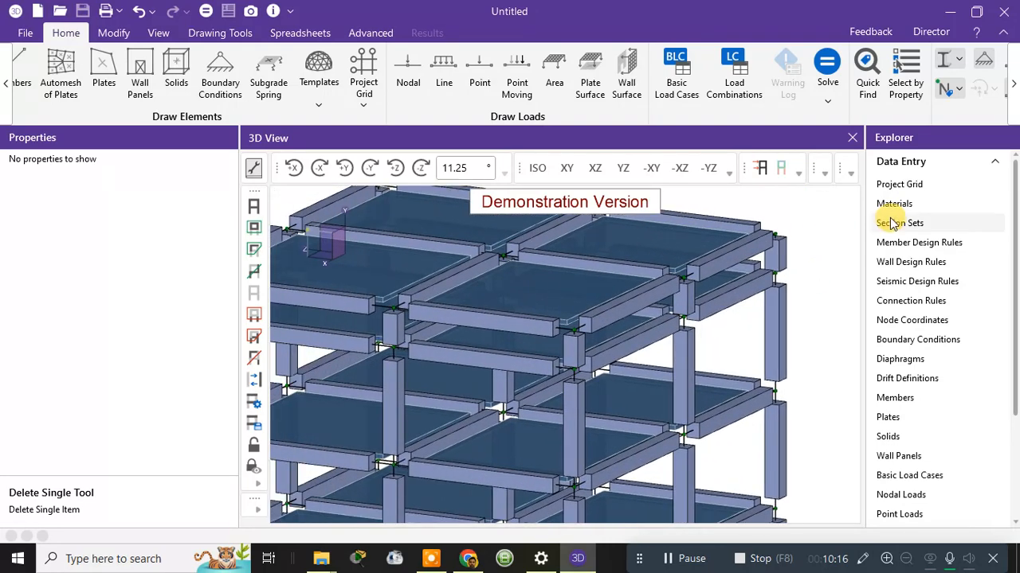
scroll(416, 334, "up", 1)
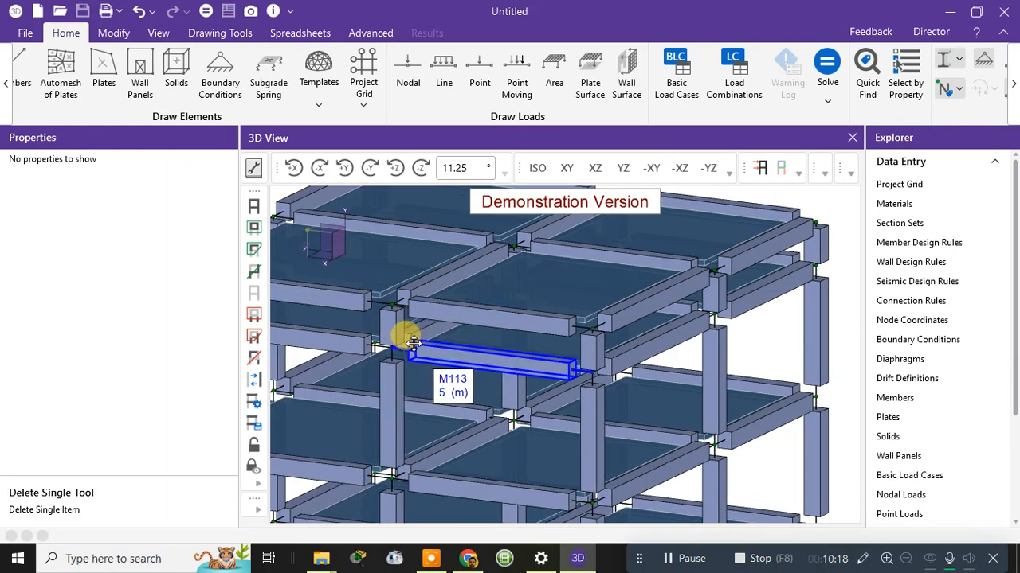
Orbit to a near-front view of the top floor and delete beam M121.
middle_click_drag(414, 340, 514, 345)
scroll(512, 346, "down", 3)
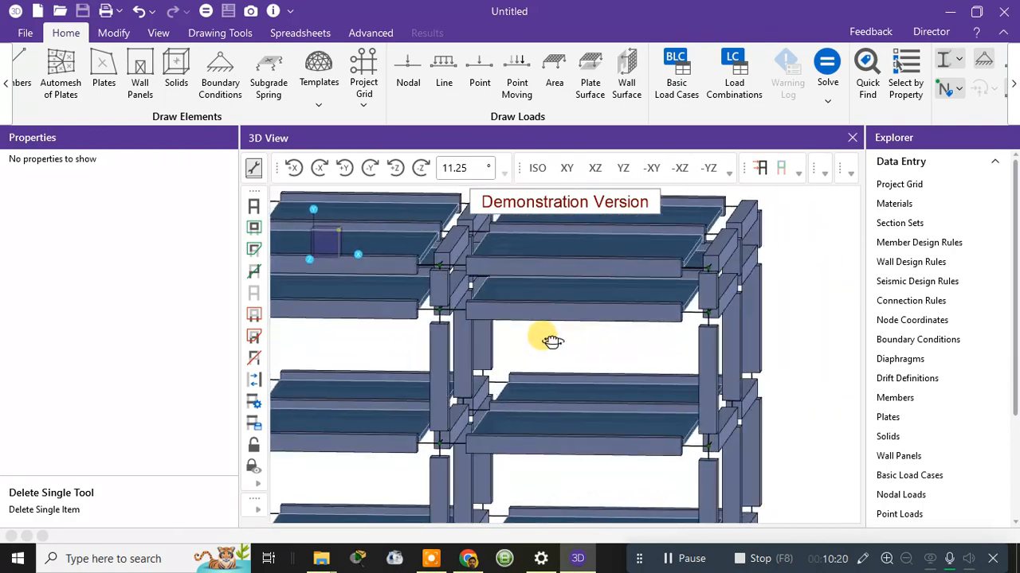
scroll(547, 342, "down", 2)
middle_click_drag(363, 289, 440, 284, "ctrl")
scroll(452, 277, "up", 3)
middle_click_drag(562, 288, 619, 310, "ctrl")
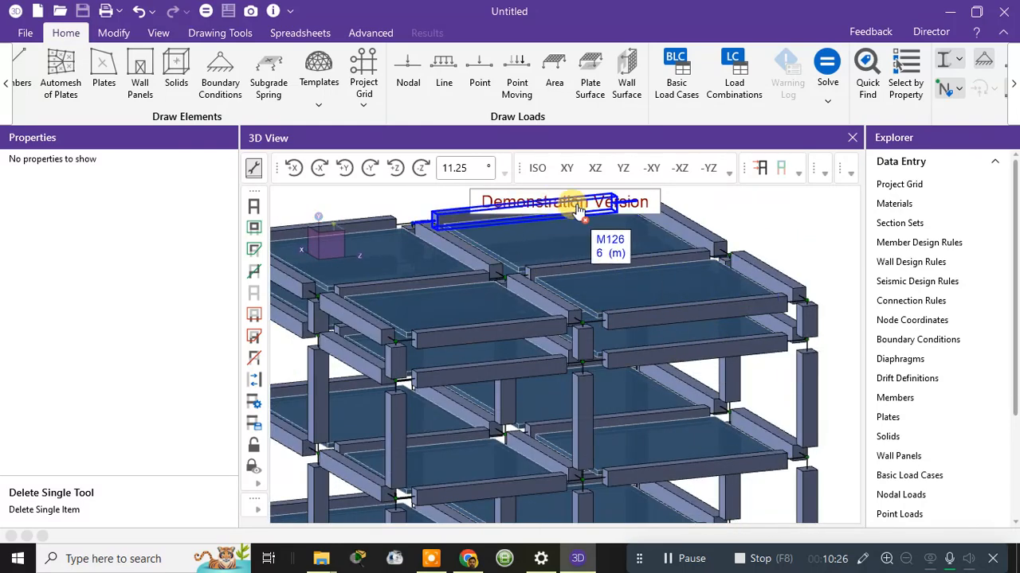
scroll(736, 252, "down", 2)
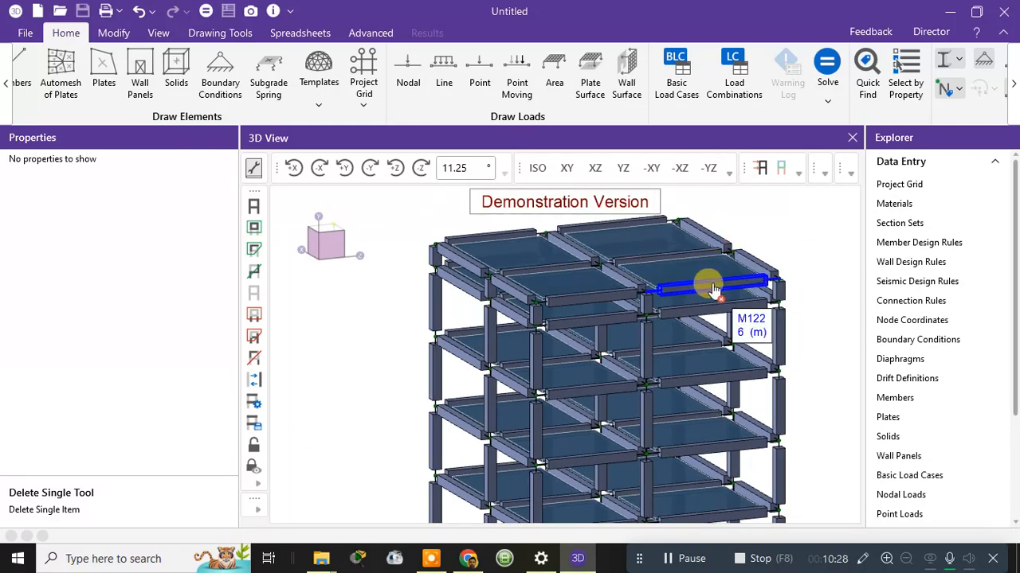
mouse_move(717, 287)
middle_mouse_down("ctrl")
mouse_move(703, 282)
mouse_move(709, 274)
middle_mouse_up("ctrl")
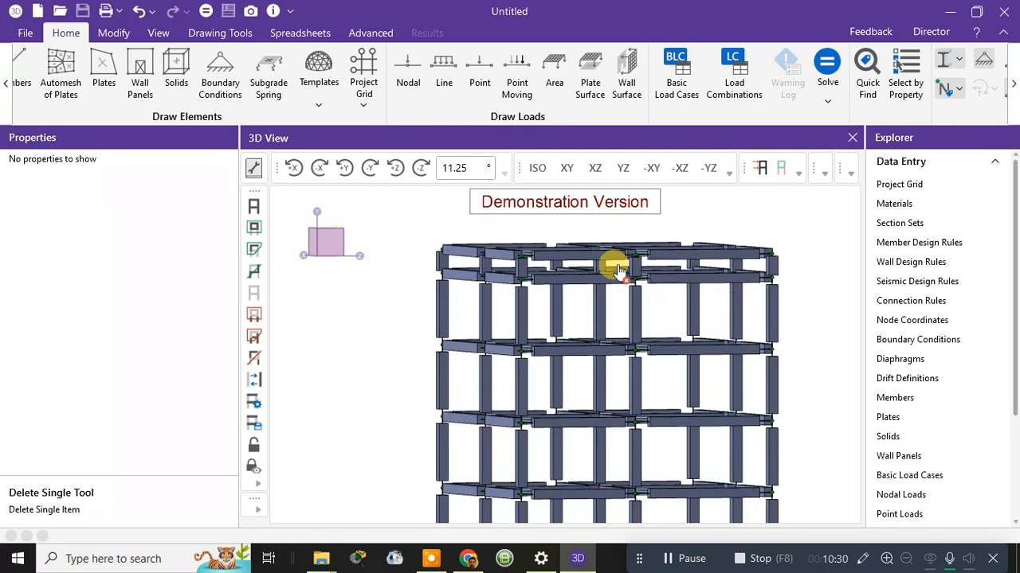
scroll(557, 259, "up", 2)
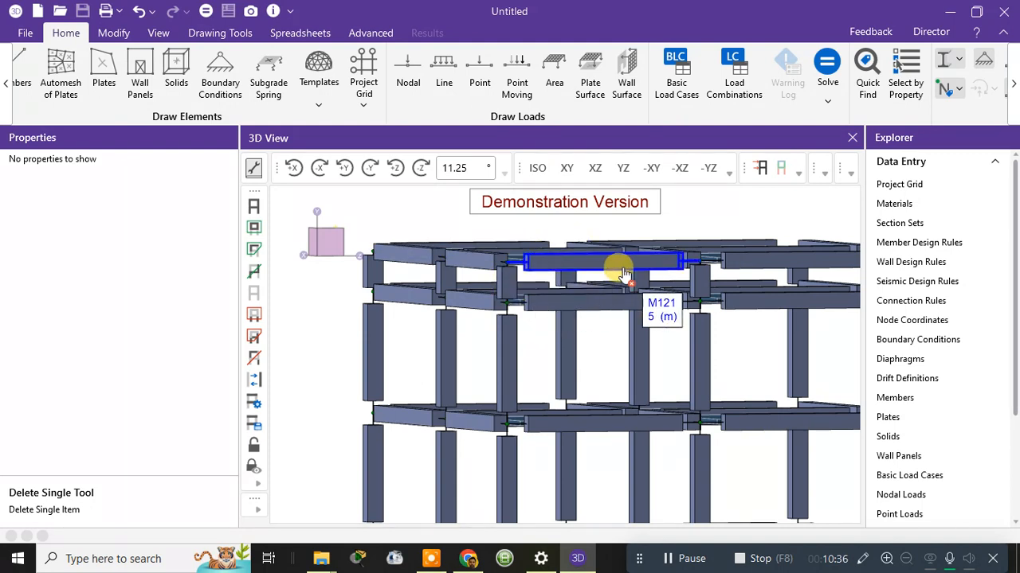
left_click(610, 273)
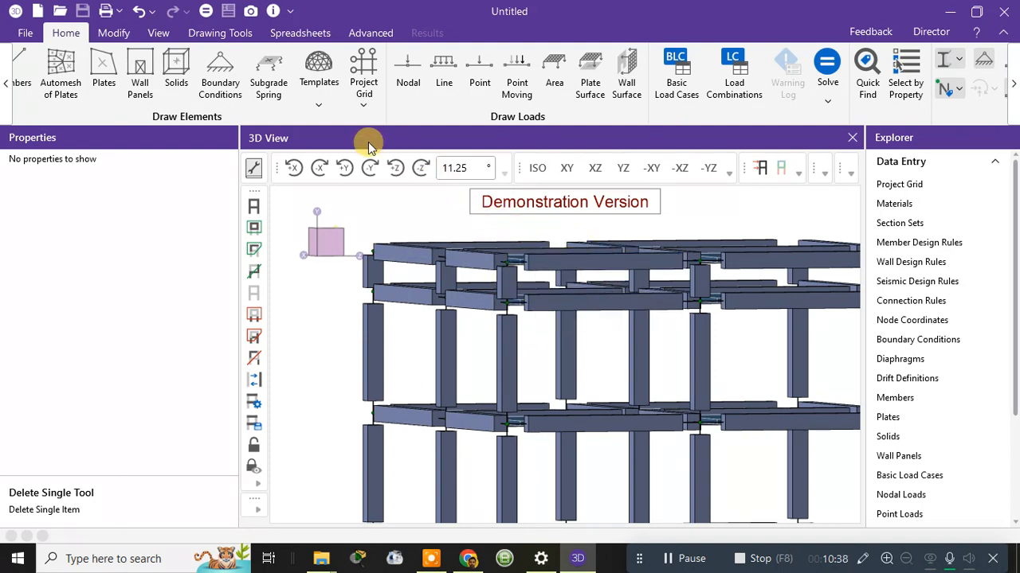
From the 3D Grid template, generate a frame of nine 3 m column storeys with 120 mm concrete plates.
left_click(319, 100)
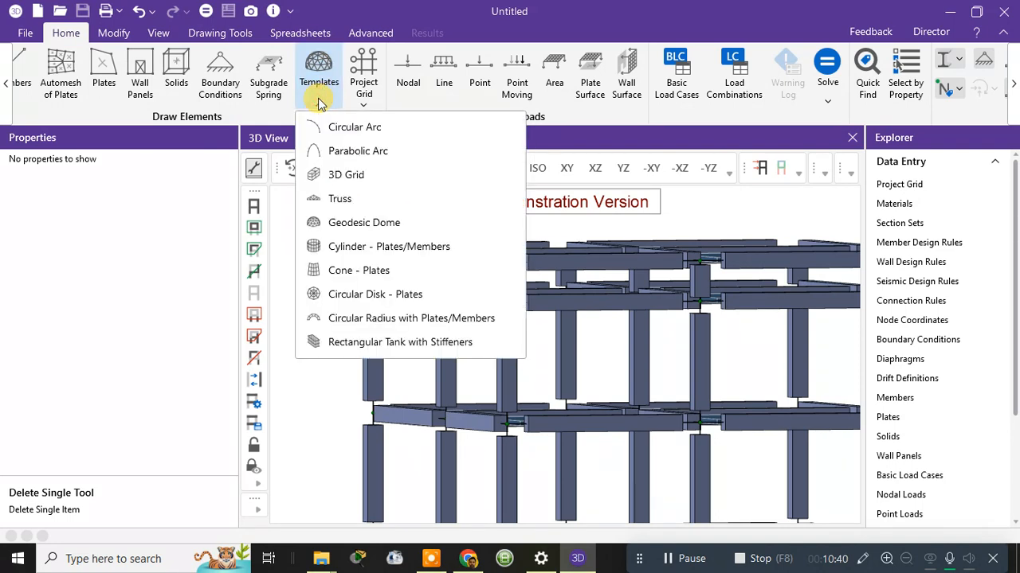
left_click(335, 179)
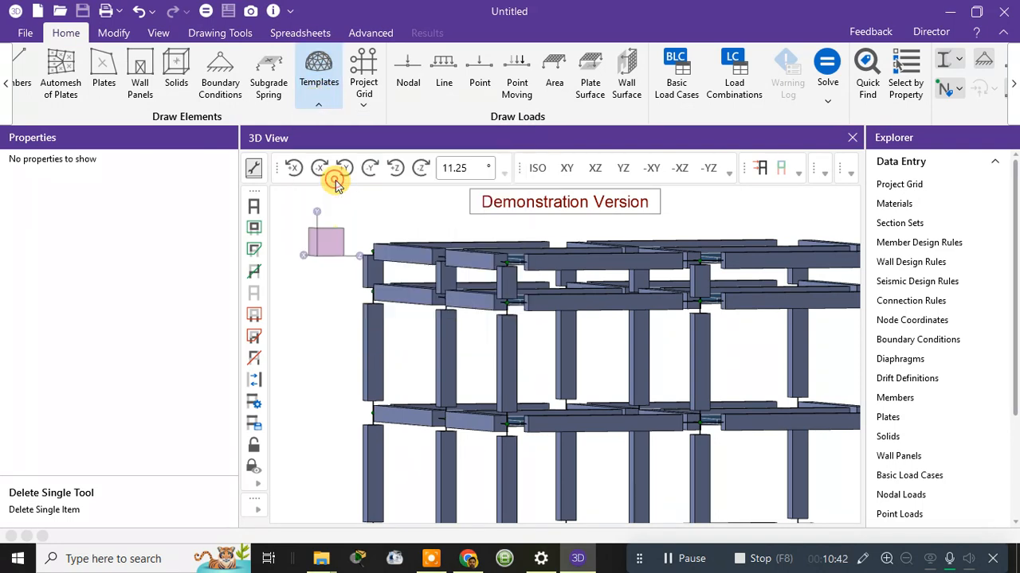
scroll(502, 327, "down", 2)
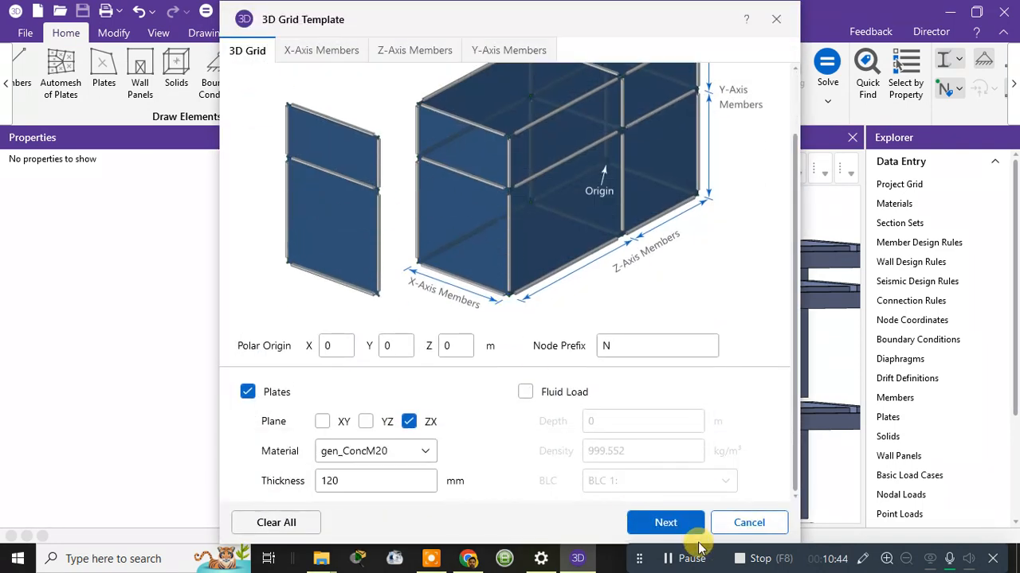
left_click(487, 48)
scroll(723, 412, "down", 2)
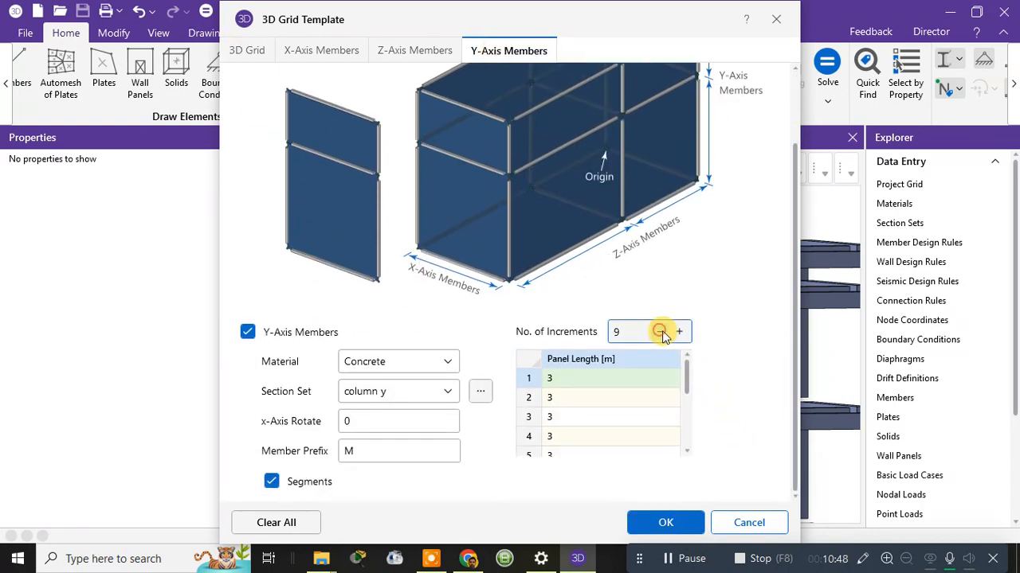
left_click_drag(683, 388, 690, 475)
left_click(668, 522)
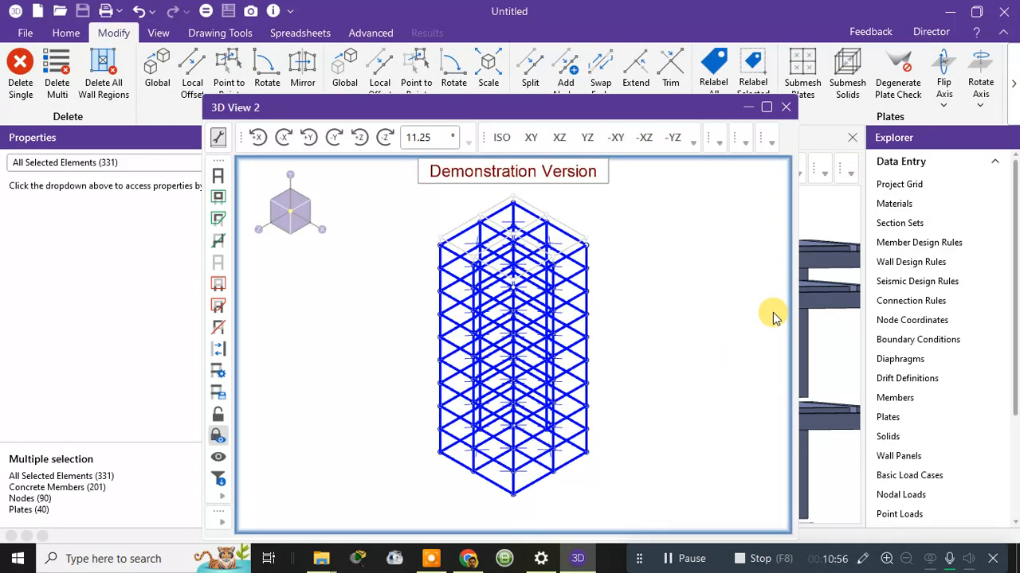
Close the original 3D View and reposition 3D View 2.
left_click(853, 137)
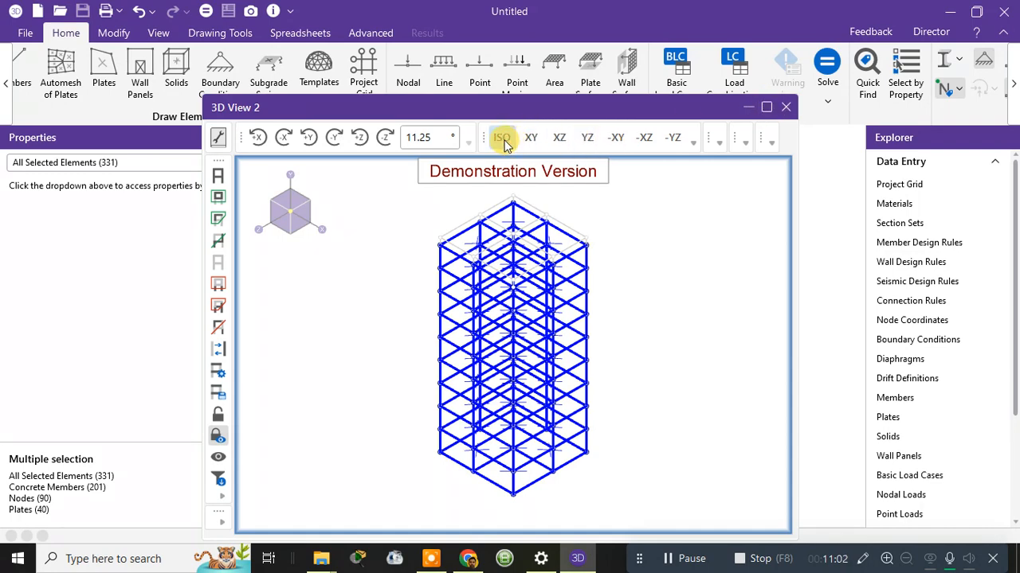
left_click_drag(640, 114, 682, 125)
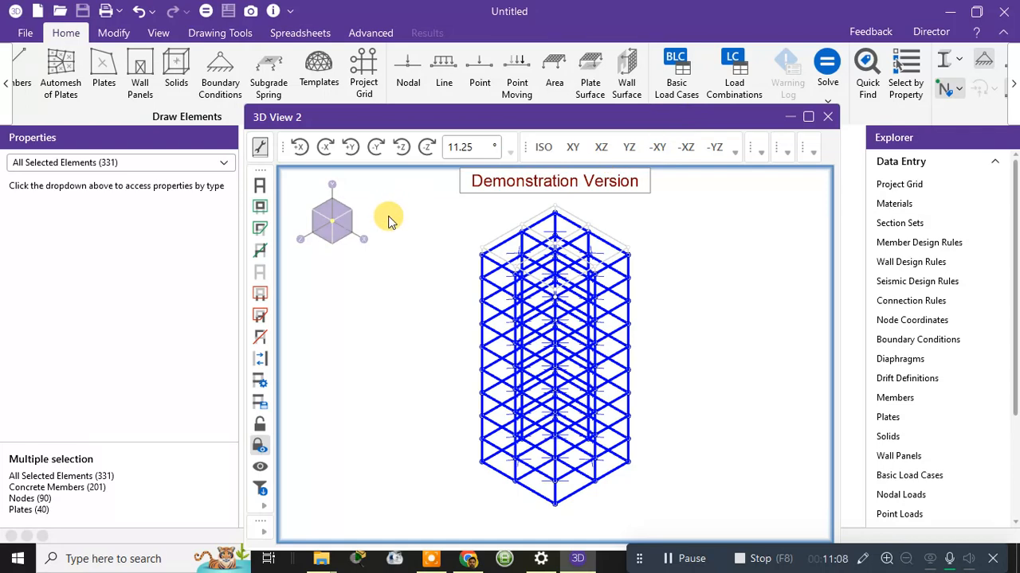
scroll(383, 244, "down", 5)
scroll(516, 298, "up", 6)
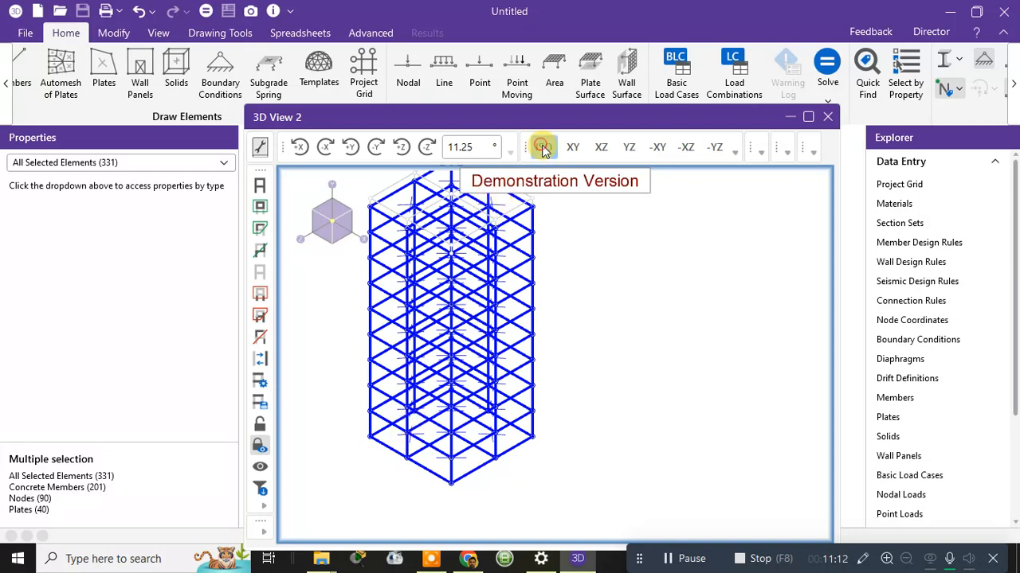
Switch the tower display from Color Coded to Rendered and clear the selection.
left_click(947, 64)
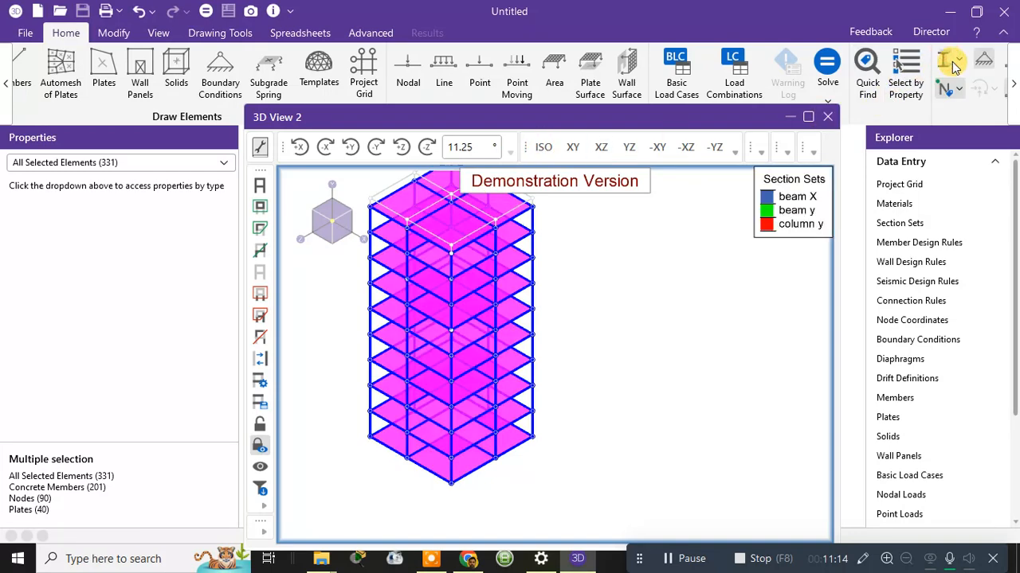
left_click(948, 64)
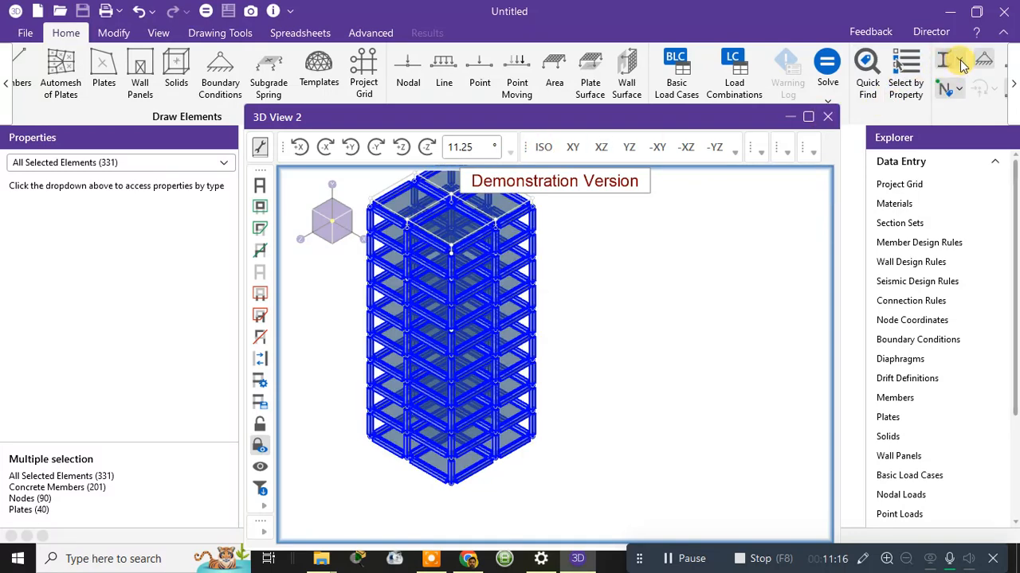
left_click(962, 65)
left_click(908, 131)
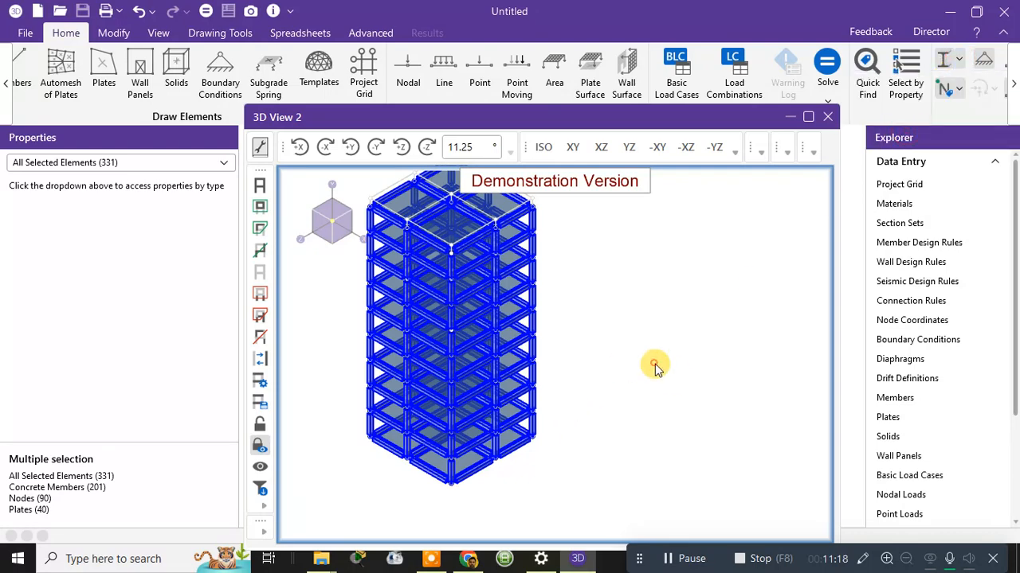
left_click(582, 320)
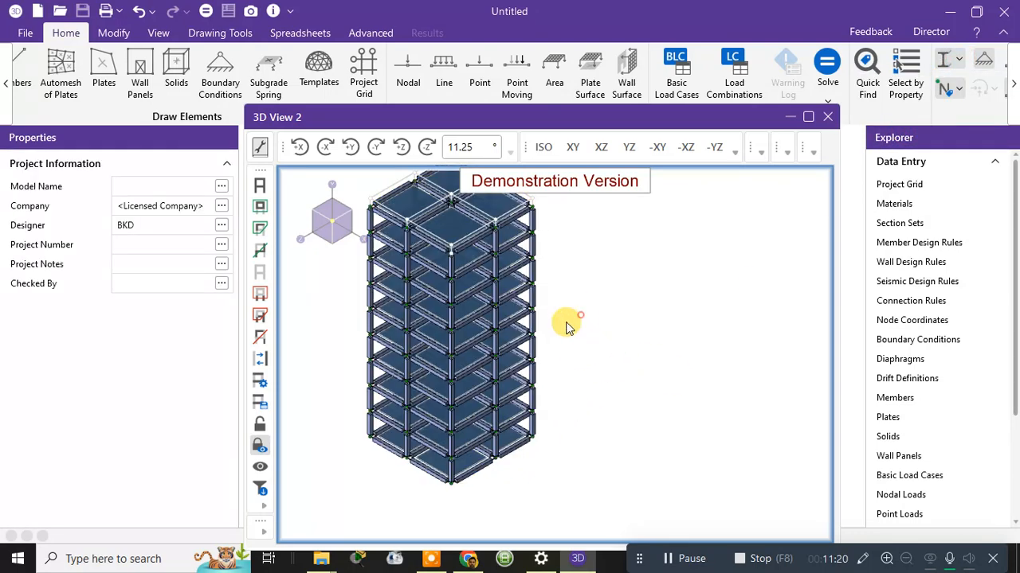
Orbit, pan and zoom to view the rendered tower from a frontal angle.
middle_click_drag(566, 314, 617, 280, "shift")
middle_click_drag(450, 227, 462, 408)
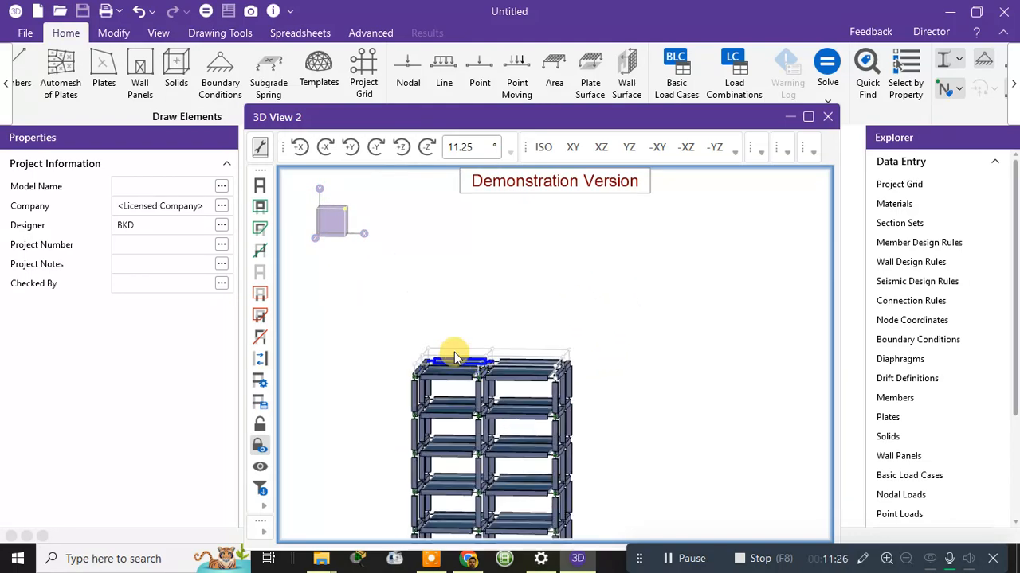
scroll(459, 349, "up", 5)
scroll(462, 349, "down", 2)
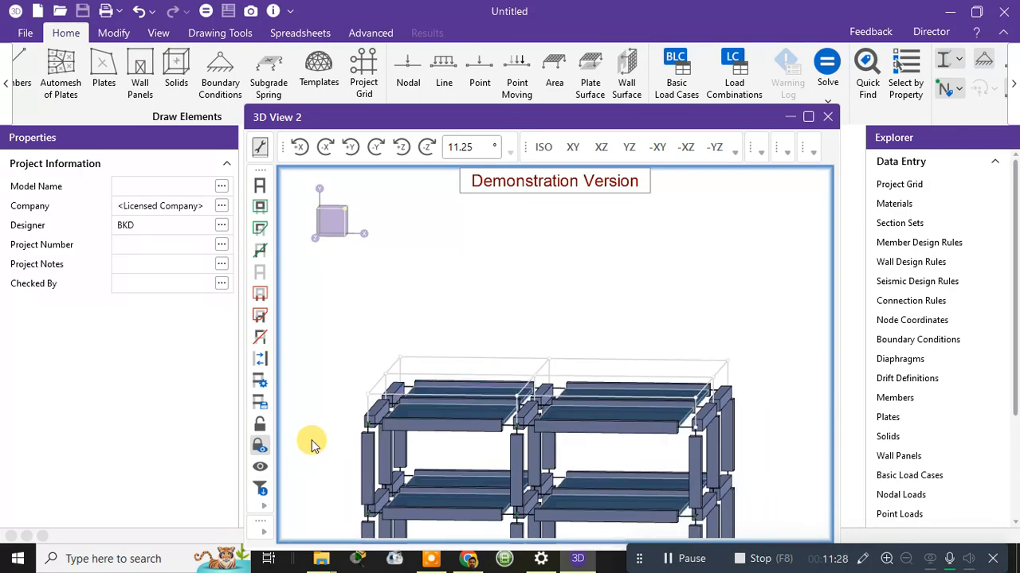
middle_click_drag(312, 444, 542, 468, "shift")
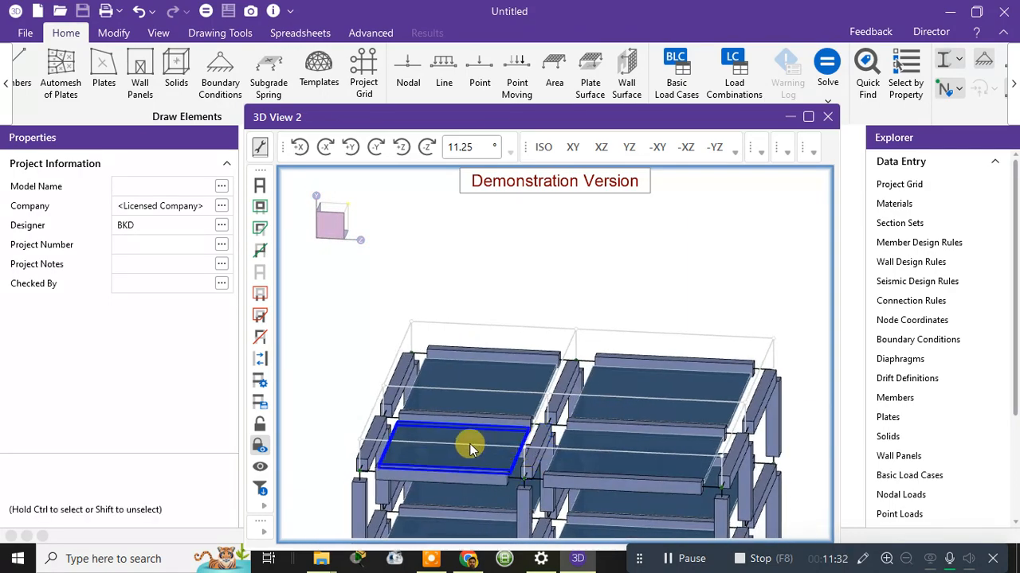
mouse_move(470, 448)
middle_mouse_down("shift")
mouse_move(467, 421)
mouse_move(439, 401)
mouse_move(406, 422)
mouse_move(340, 408)
mouse_move(345, 416)
mouse_move(375, 409)
mouse_move(461, 452)
middle_mouse_up("shift")
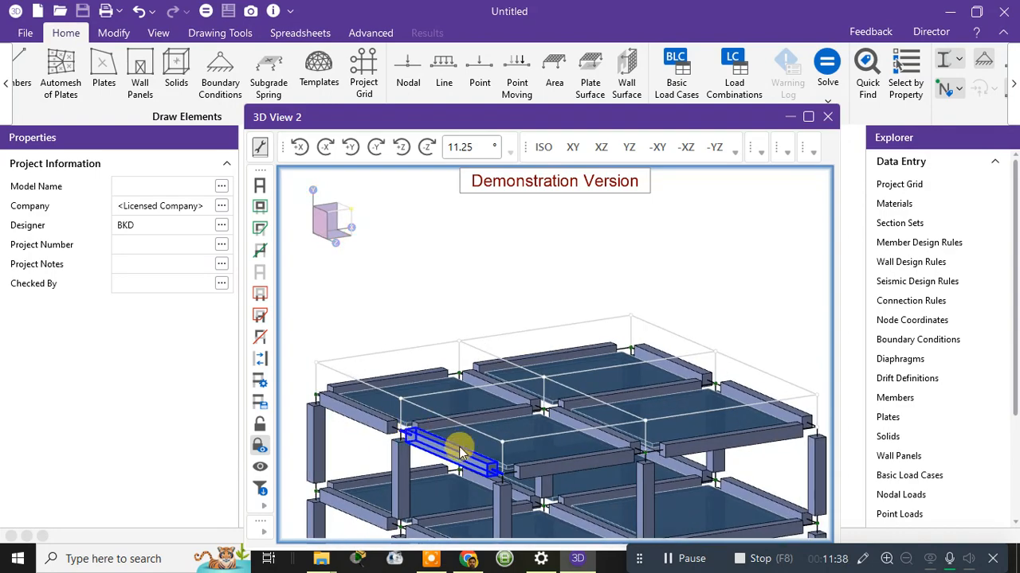
scroll(461, 452, "down", 5)
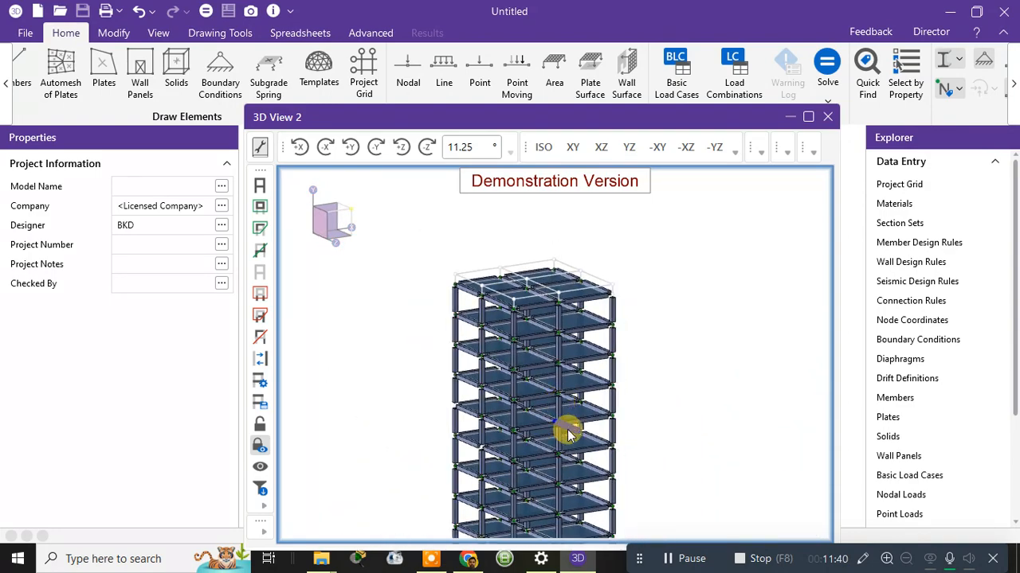
middle_click_drag(568, 433, 575, 327)
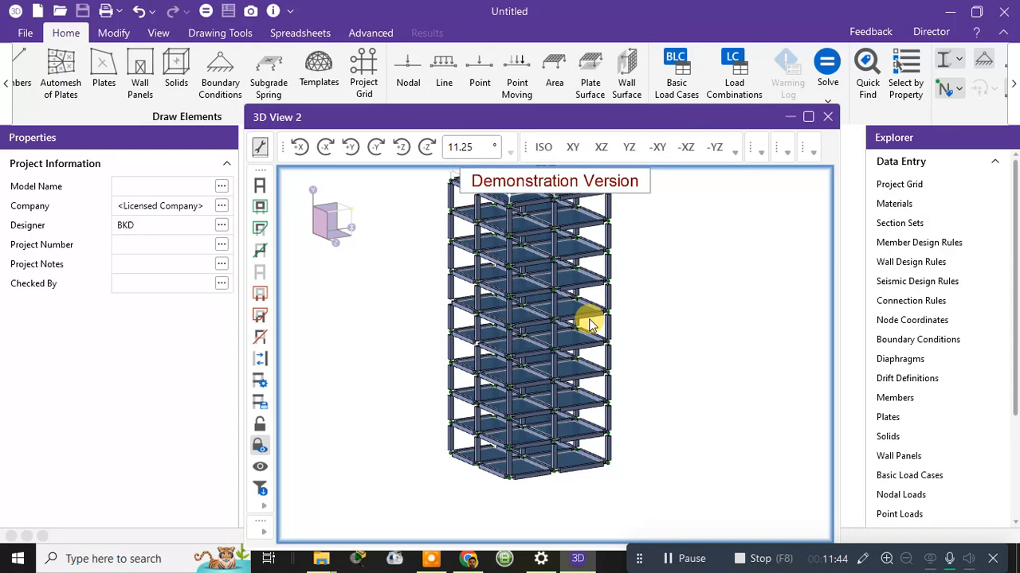
scroll(590, 470, "up", 4)
scroll(751, 446, "down", 3)
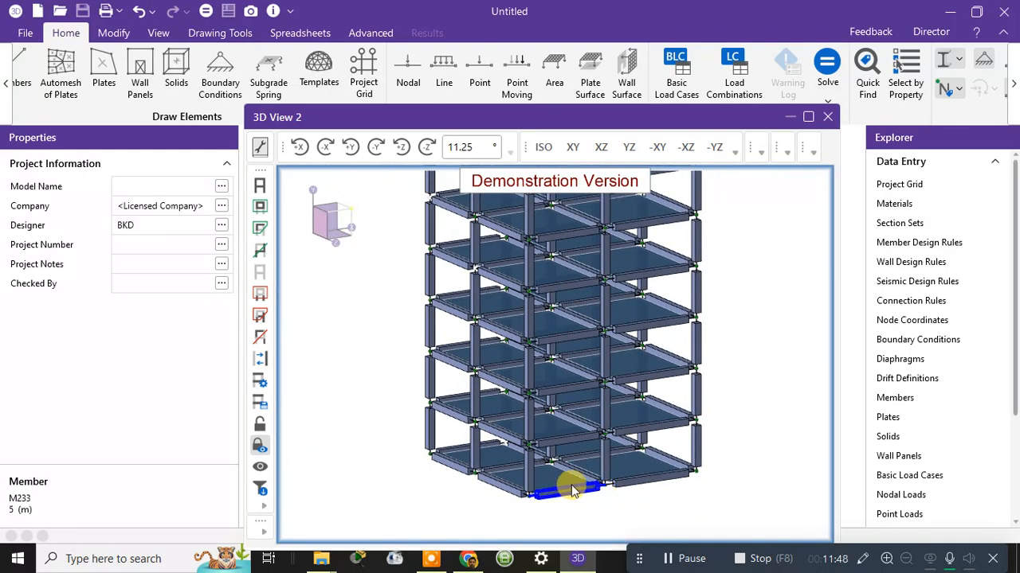
middle_click_drag(572, 489, 767, 177, "shift")
Move the model view window down slightly and widen it.
mouse_move(731, 125)
left_mouse_down()
mouse_move(740, 159)
mouse_move(726, 141)
left_mouse_up()
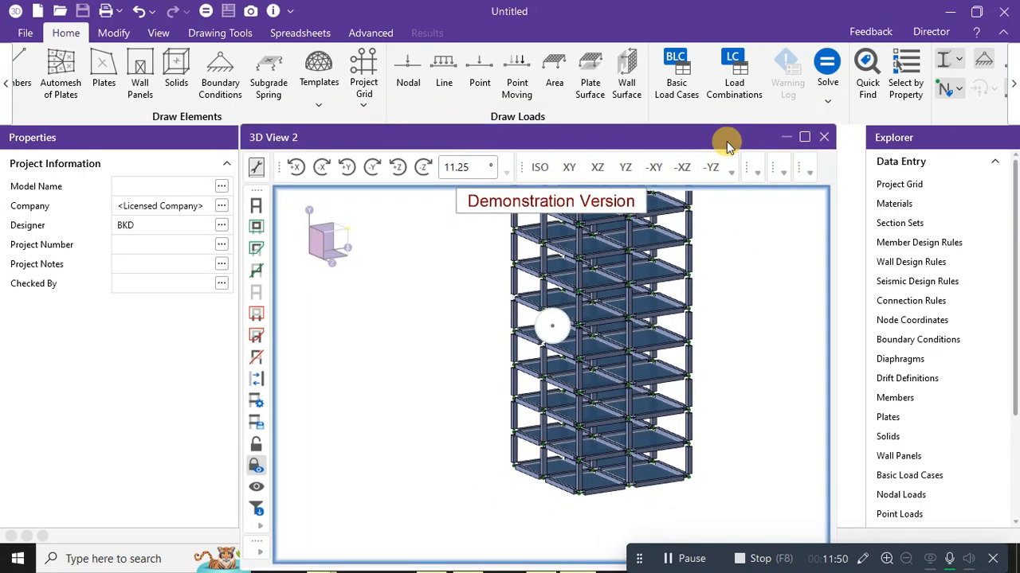
left_click_drag(830, 210, 861, 221)
scroll(621, 510, "up", 3)
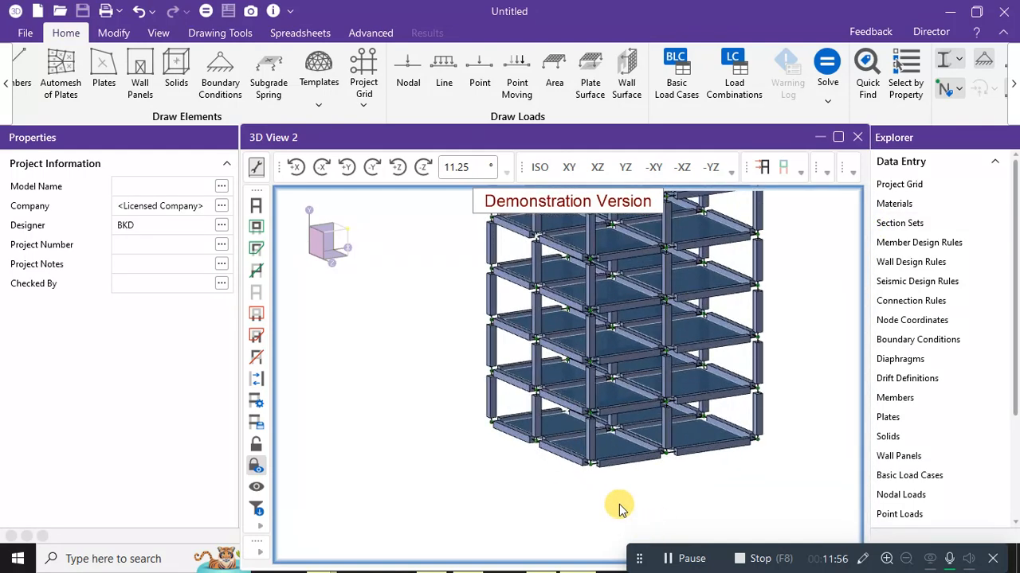
scroll(621, 510, "up", 2)
With Delete Single, remove lowest-level beams M233, M226, M228, M232, M223, M224 and plate P48.
left_click(114, 32)
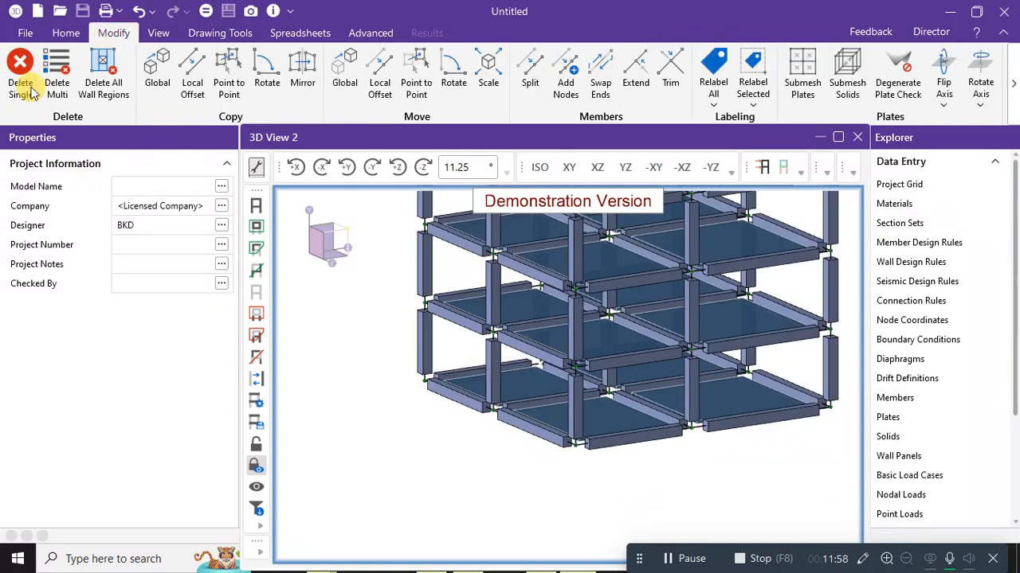
left_click(30, 89)
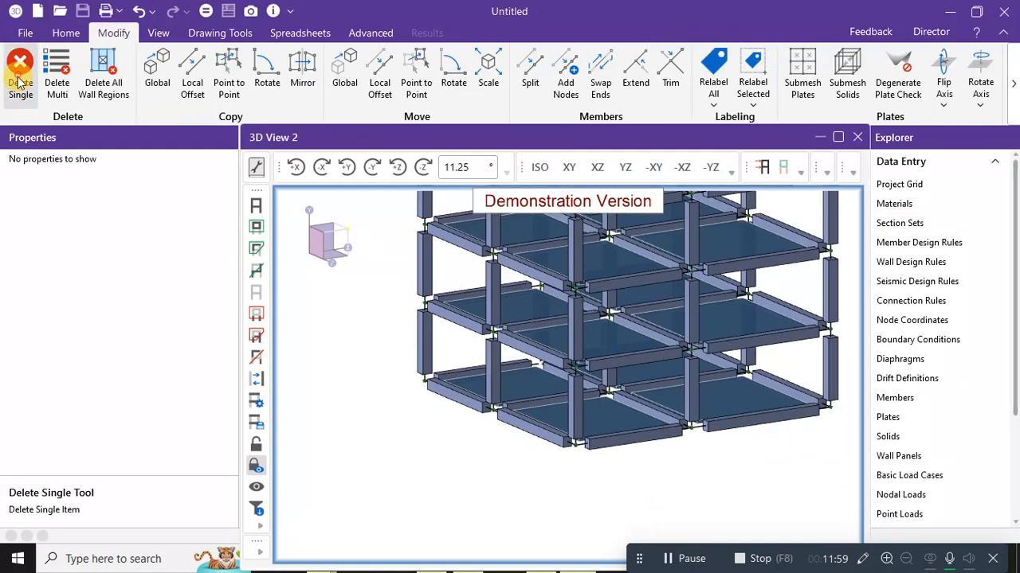
left_click(647, 440)
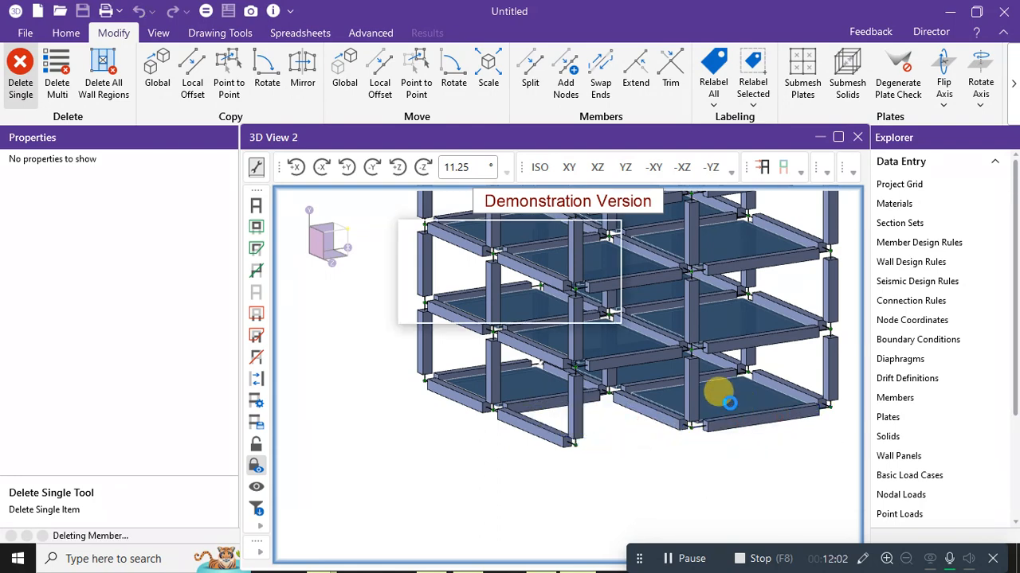
left_click(621, 400)
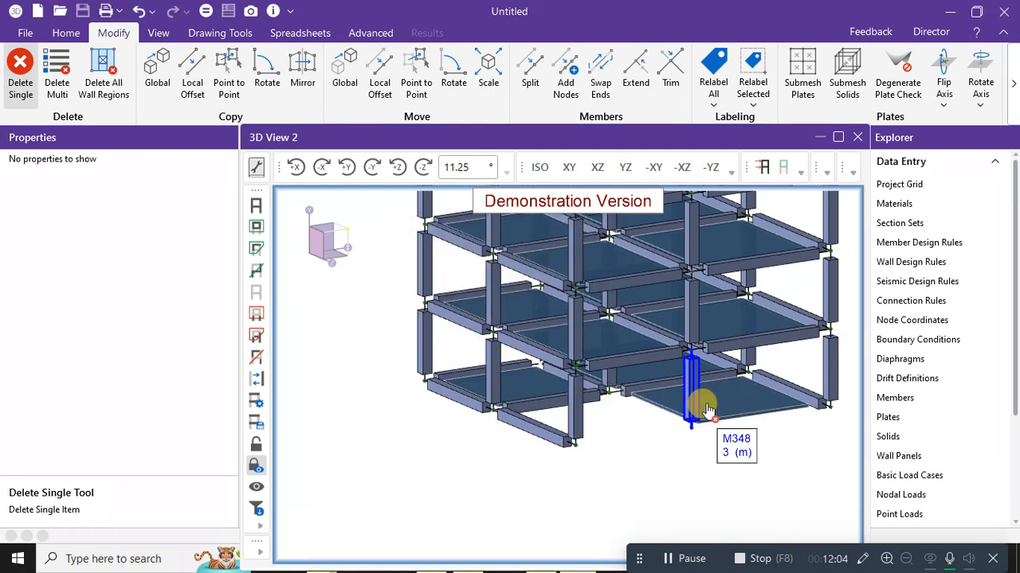
left_click(711, 405)
left_click(744, 390)
left_click(650, 388)
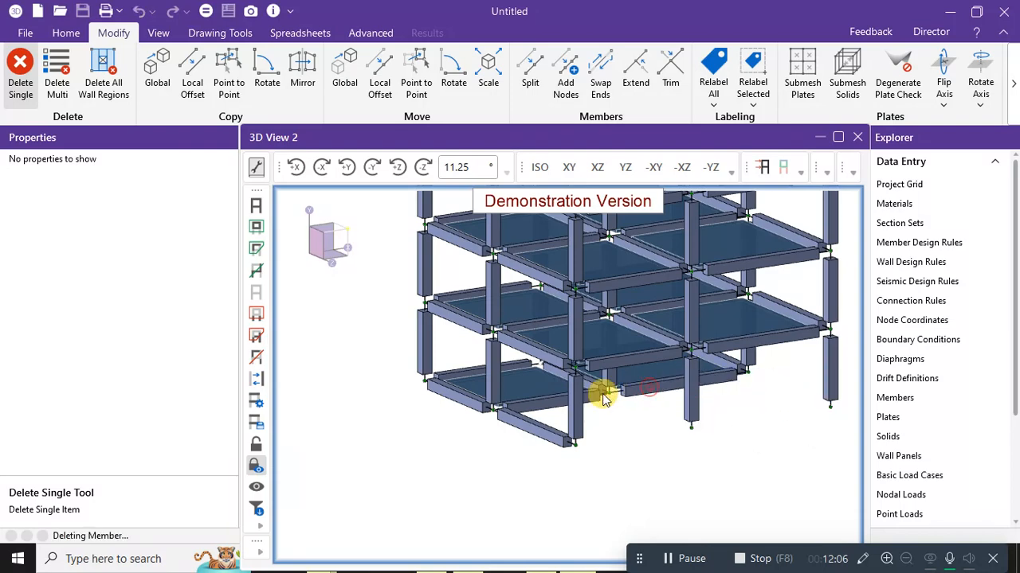
left_click(462, 399)
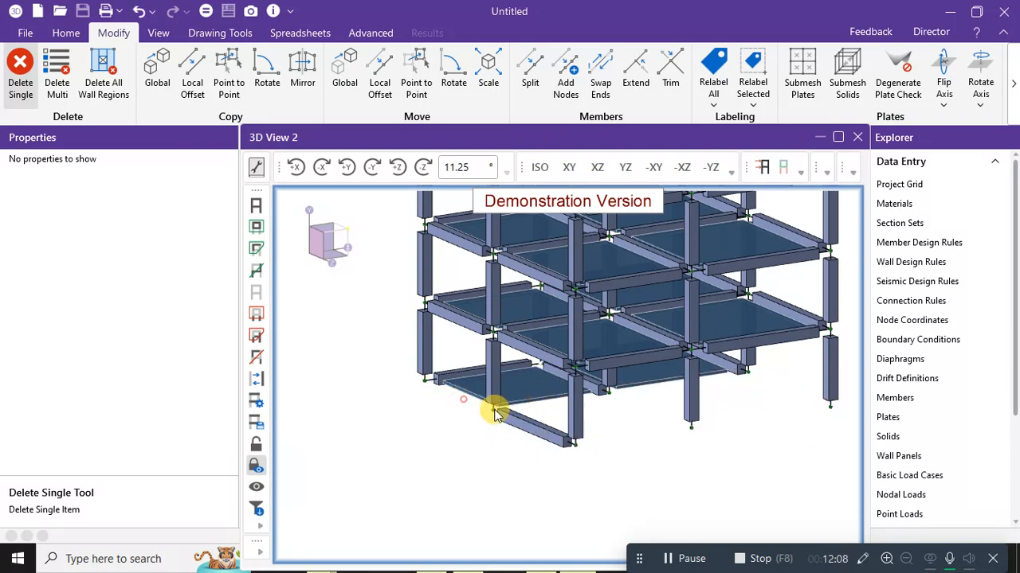
left_click(502, 416)
Delete plates P45 and P46 and beams M225, M229 and M230.
left_click(526, 390)
left_click(596, 388)
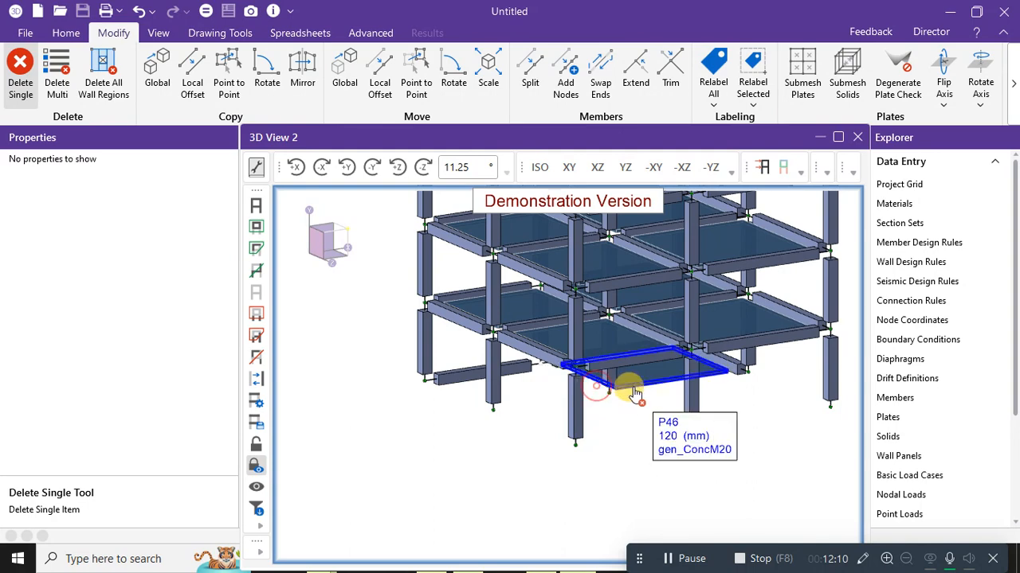
left_click(634, 393)
left_click(434, 391)
scroll(777, 388, "up", 1)
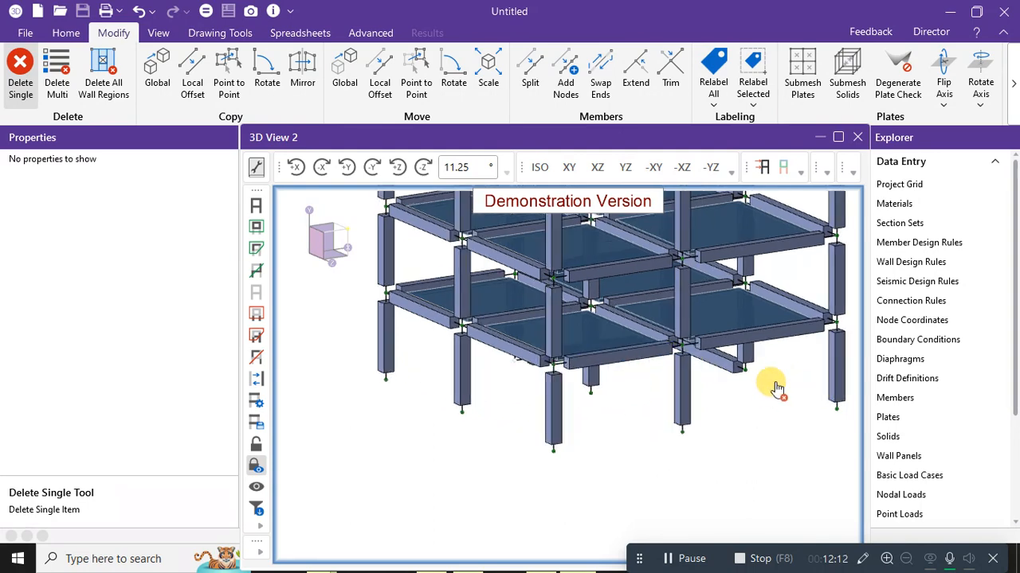
middle_click_drag(778, 393, 494, 398, "shift")
left_click(478, 419)
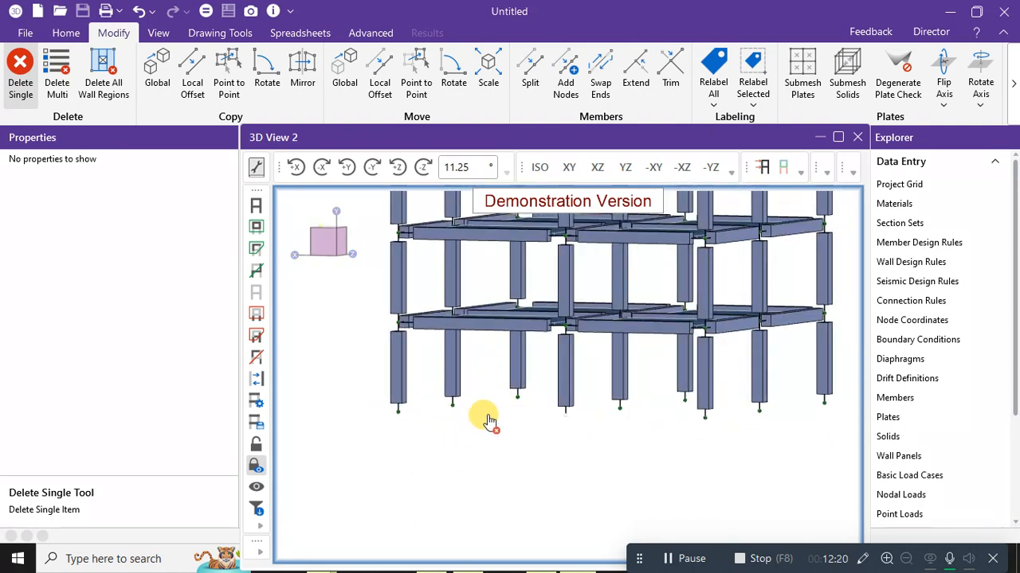
left_click(64, 33)
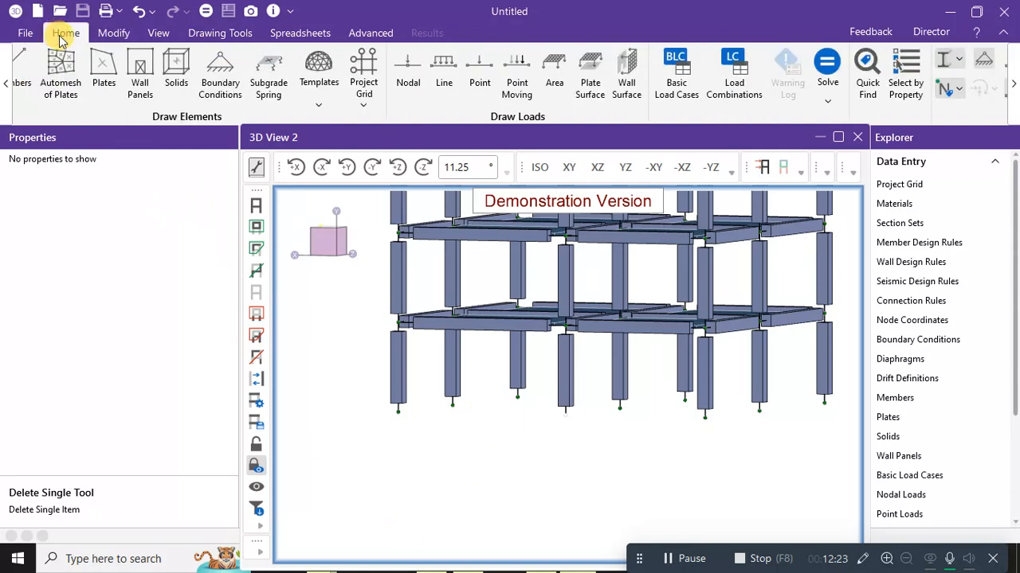
Choose Pinned in Boundary Conditions and make a first selection of the base nodes.
left_click(222, 84)
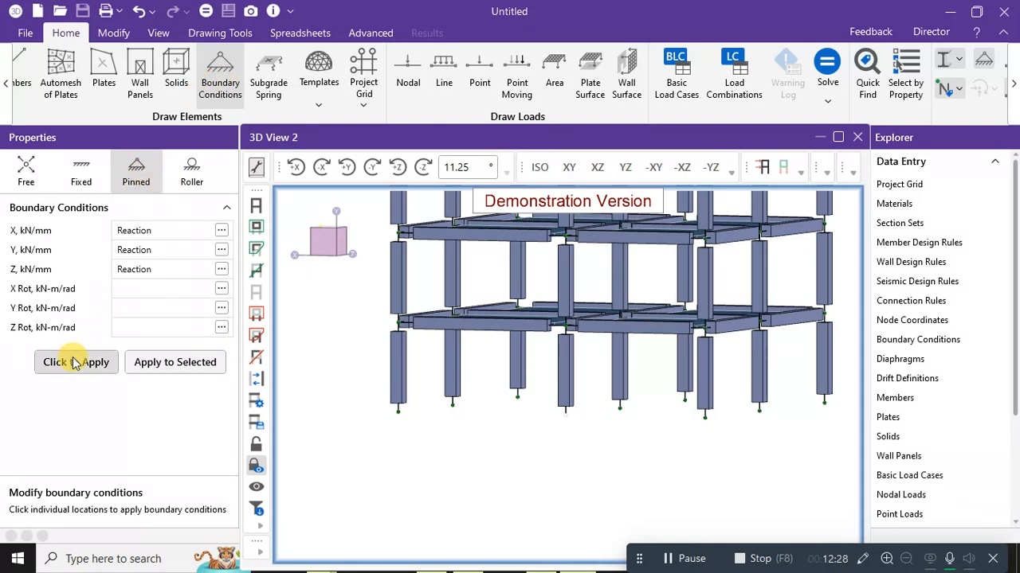
left_click(137, 171)
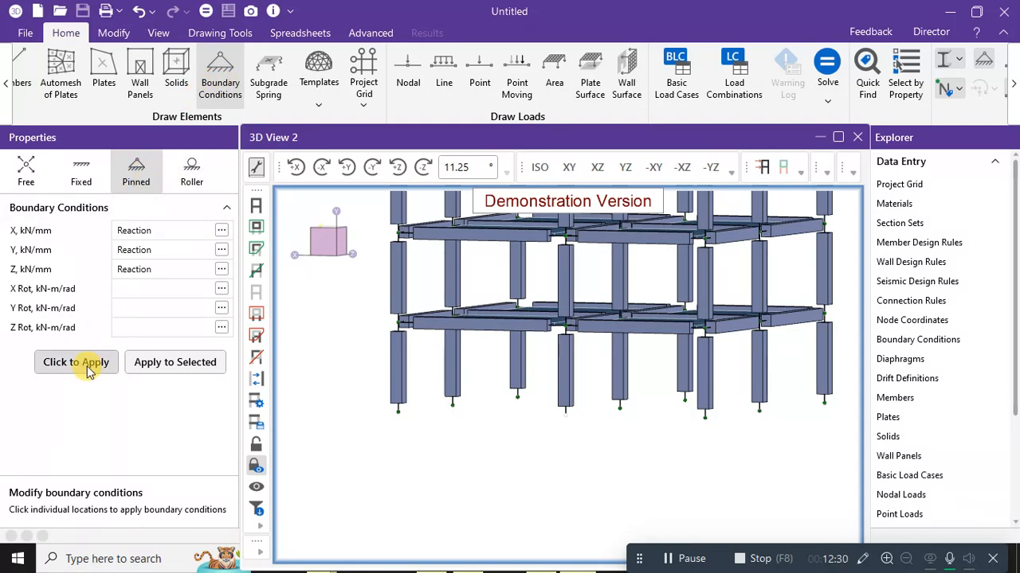
scroll(451, 448, "down", 3)
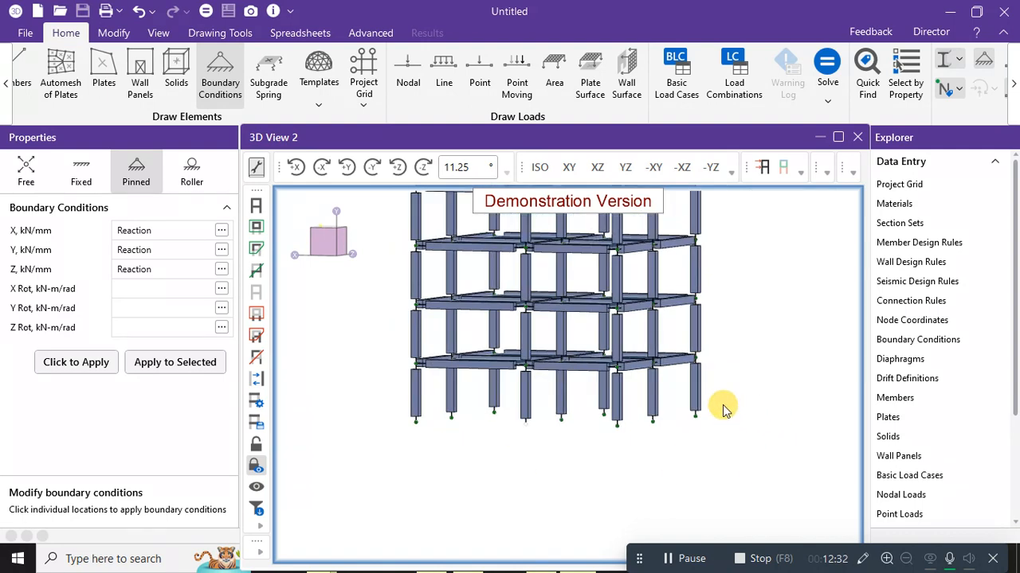
left_click_drag(745, 408, 828, 420)
left_click(416, 437)
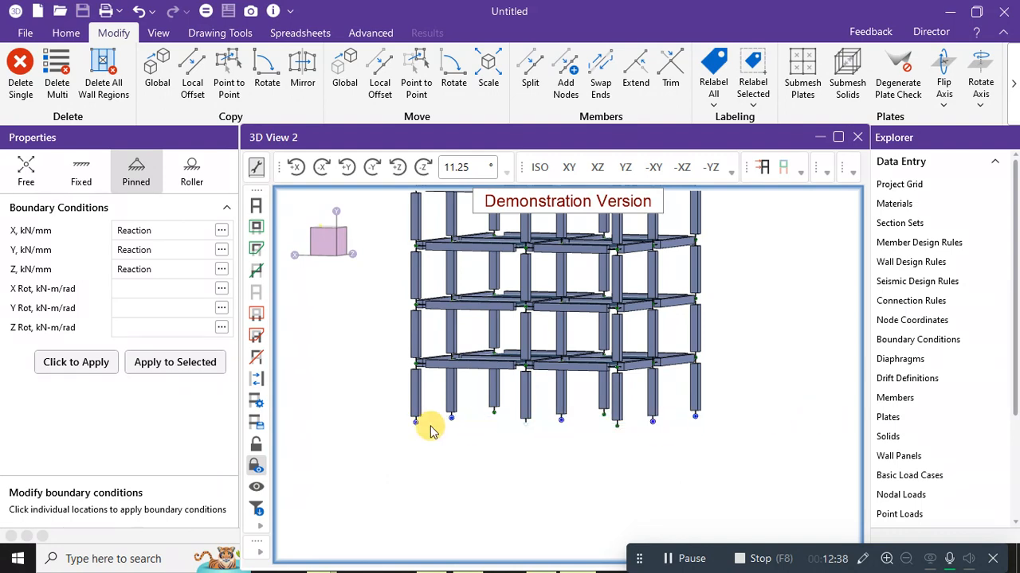
left_click_drag(377, 417, 831, 425)
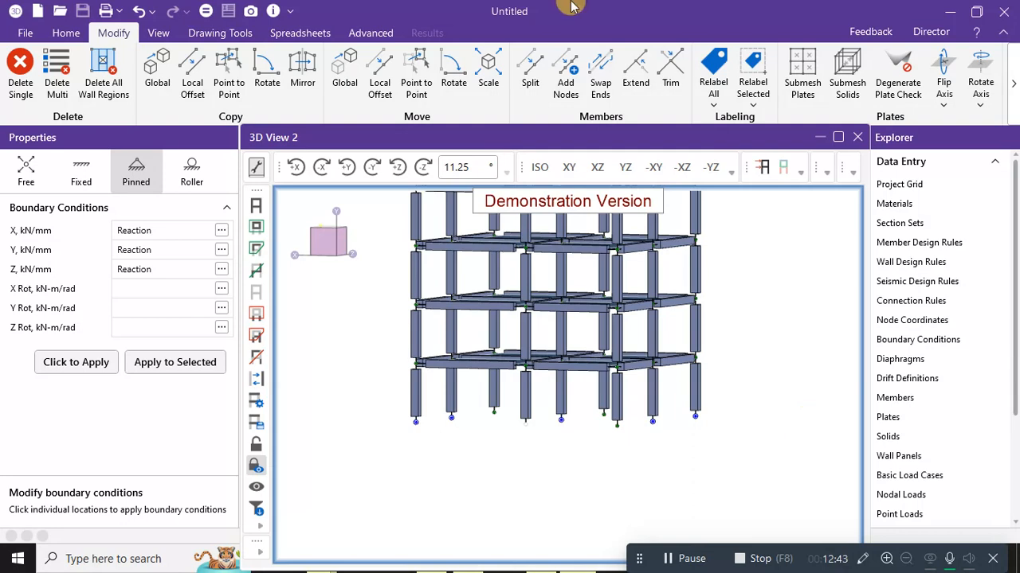
In the XY view, box-select the bottom column nodes and apply pinned supports to them.
left_click(568, 169)
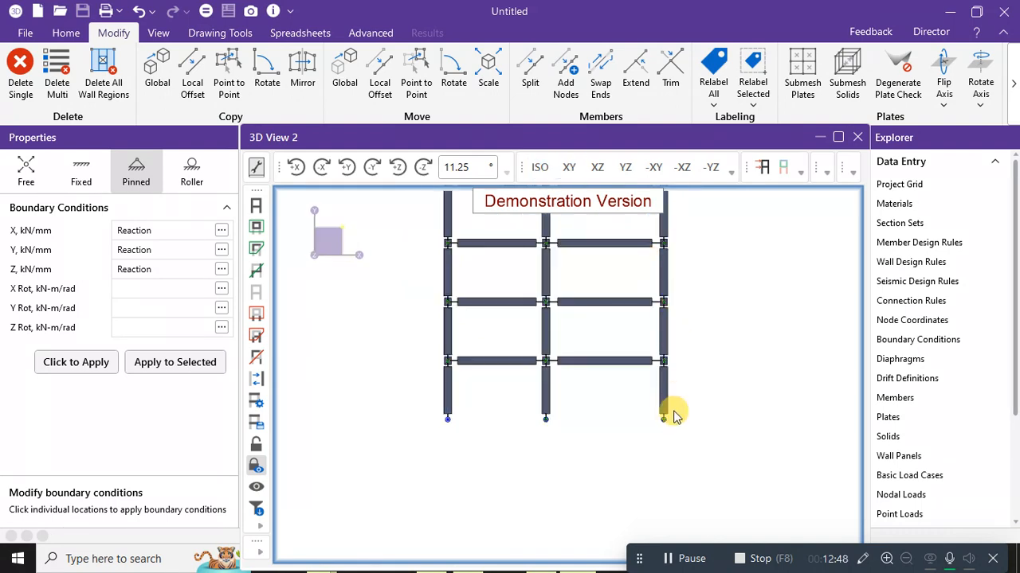
scroll(673, 409, "up", 2)
scroll(645, 422, "down", 2)
middle_click_drag(679, 407, 713, 379)
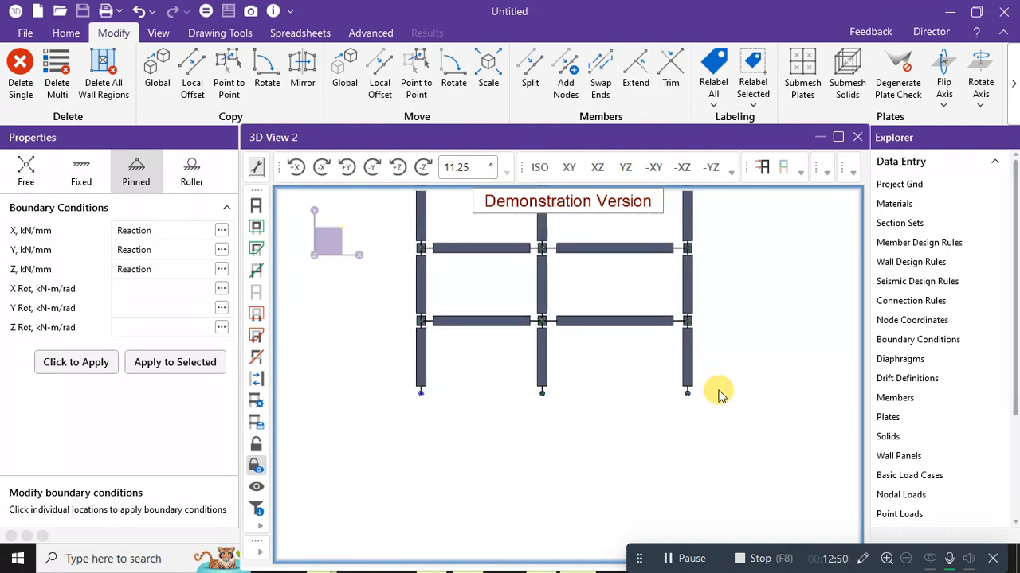
left_click_drag(714, 393, 470, 400)
left_click_drag(408, 404, 721, 431)
left_click(398, 394)
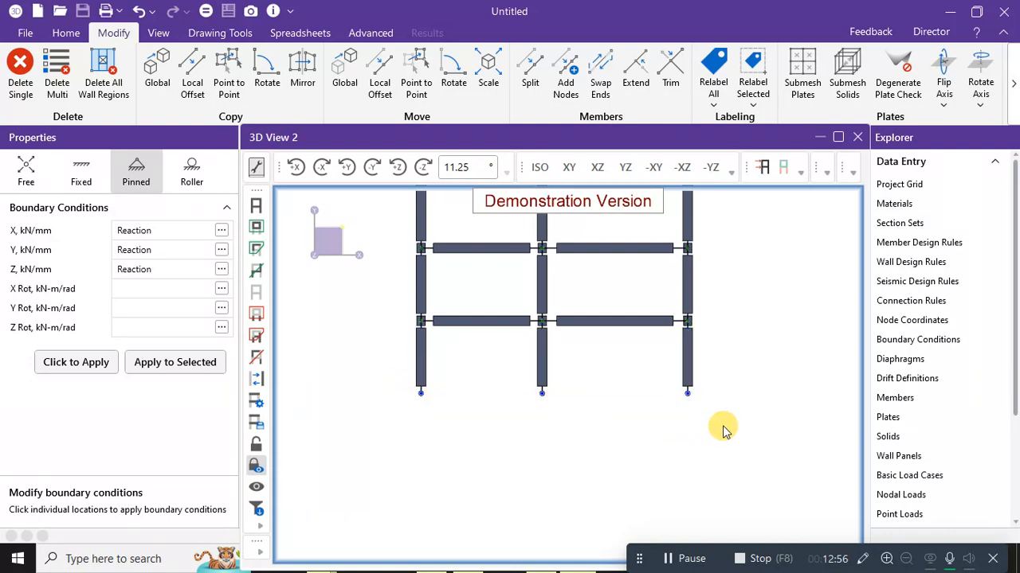
left_click(175, 363)
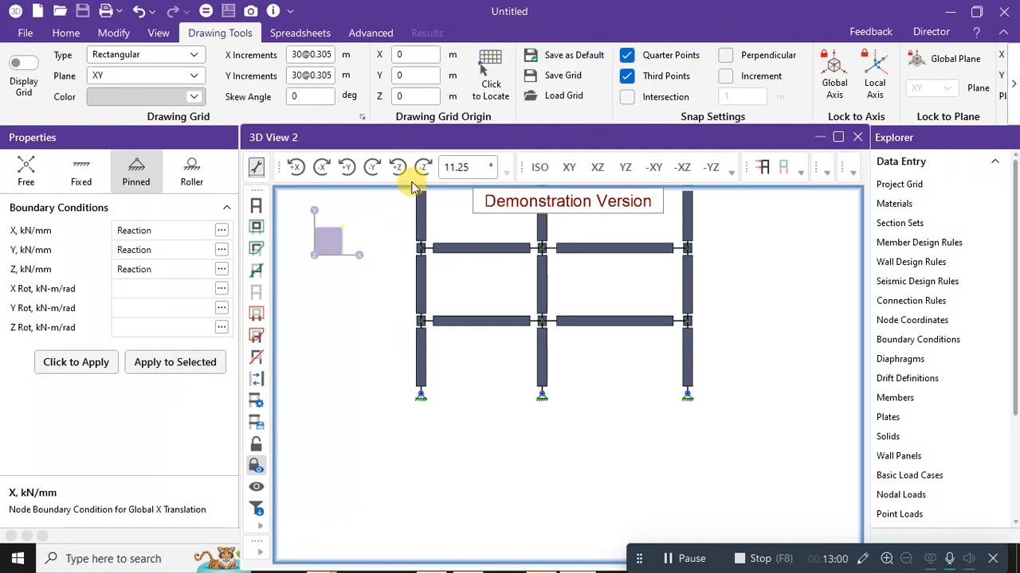
Return to isometric and orbit the building to inspect the new pinned supports.
left_click(541, 169)
middle_click_drag(655, 404, 512, 388)
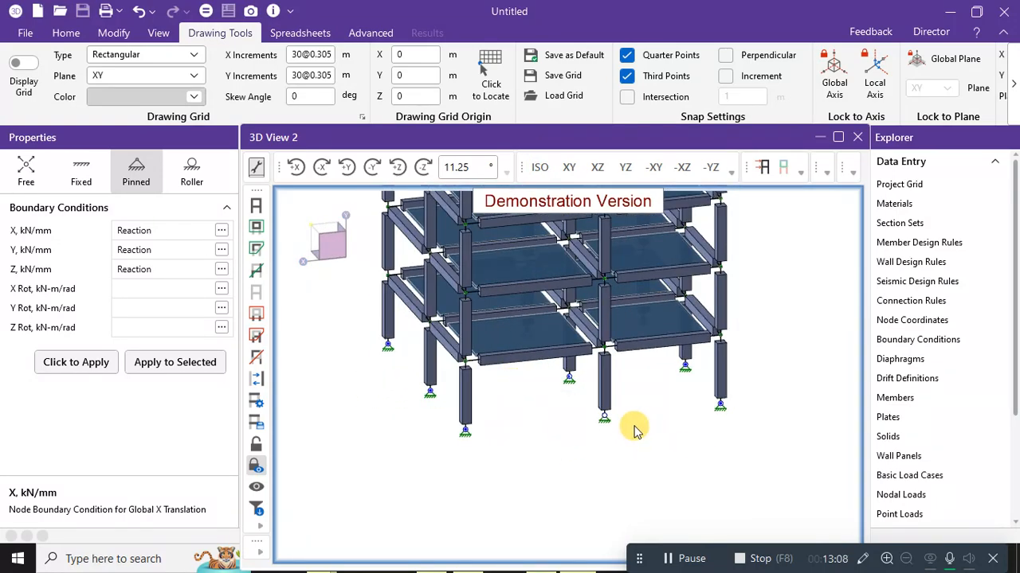
middle_click_drag(635, 430, 568, 410)
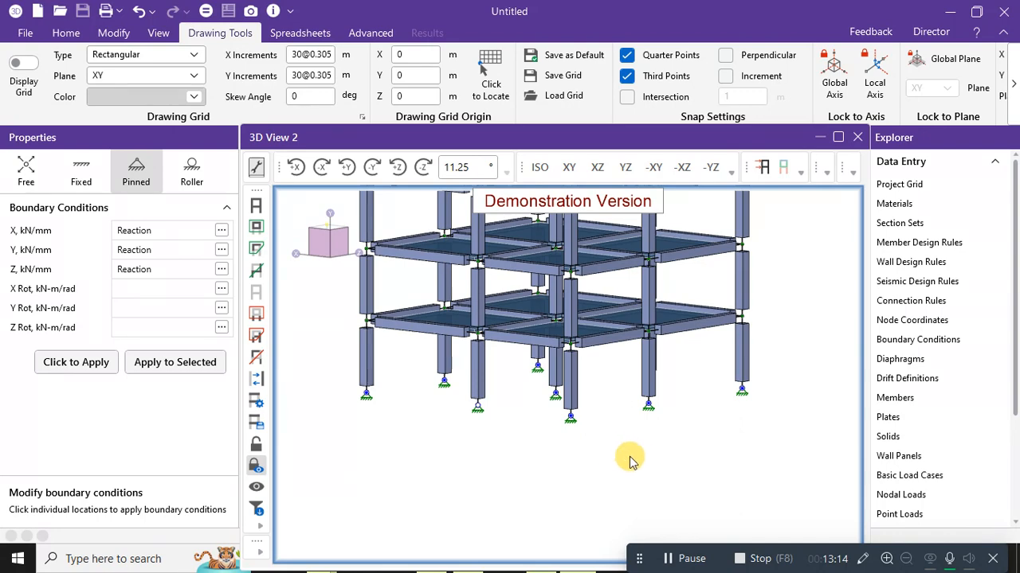
middle_click_drag(641, 456, 683, 458)
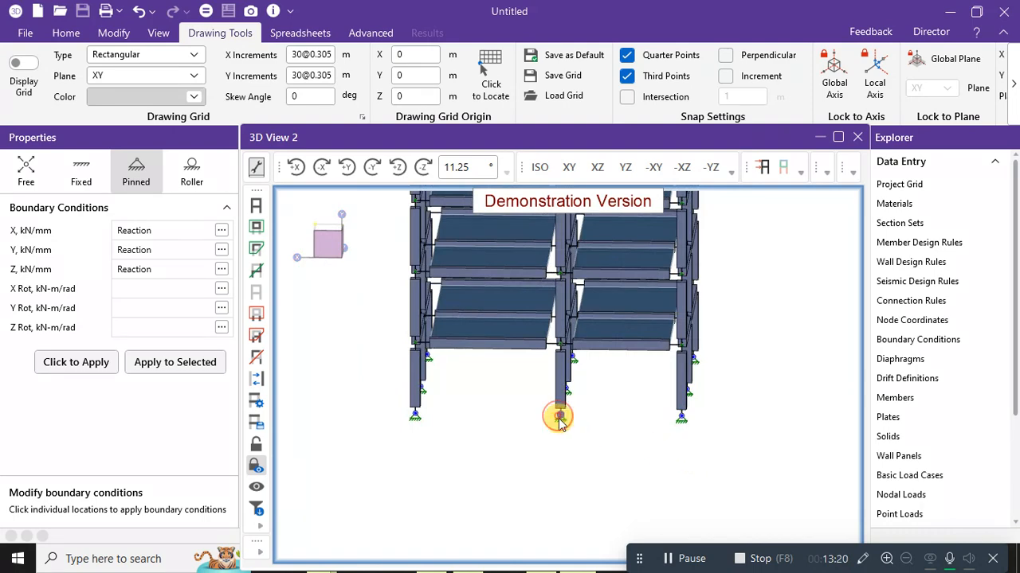
Exit Boundary Conditions and zoom out to the full tower in isometric view.
key("Escape")
key("x")
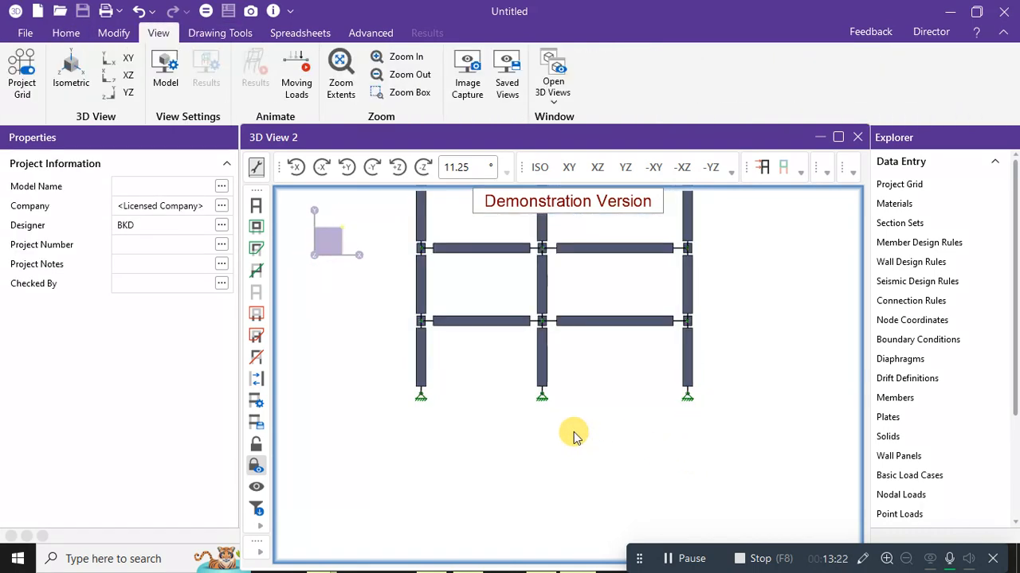
left_click(539, 167)
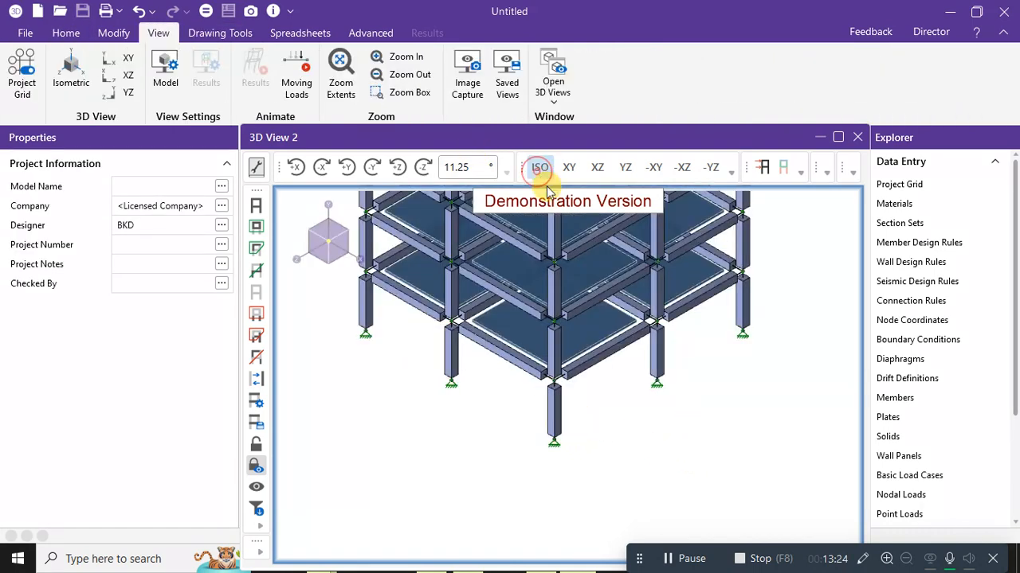
scroll(741, 429, "down", 5)
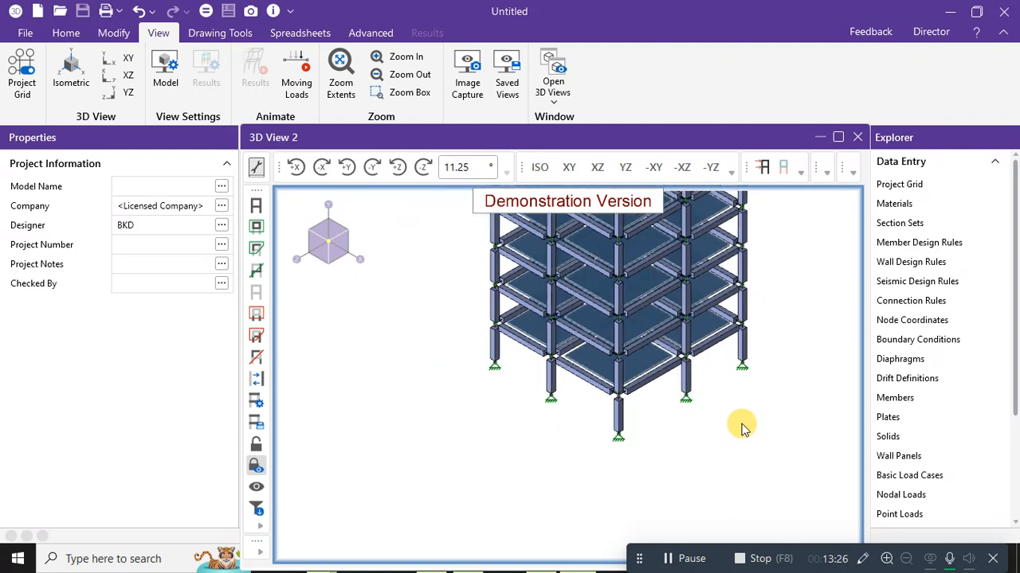
scroll(761, 317, "up", 5)
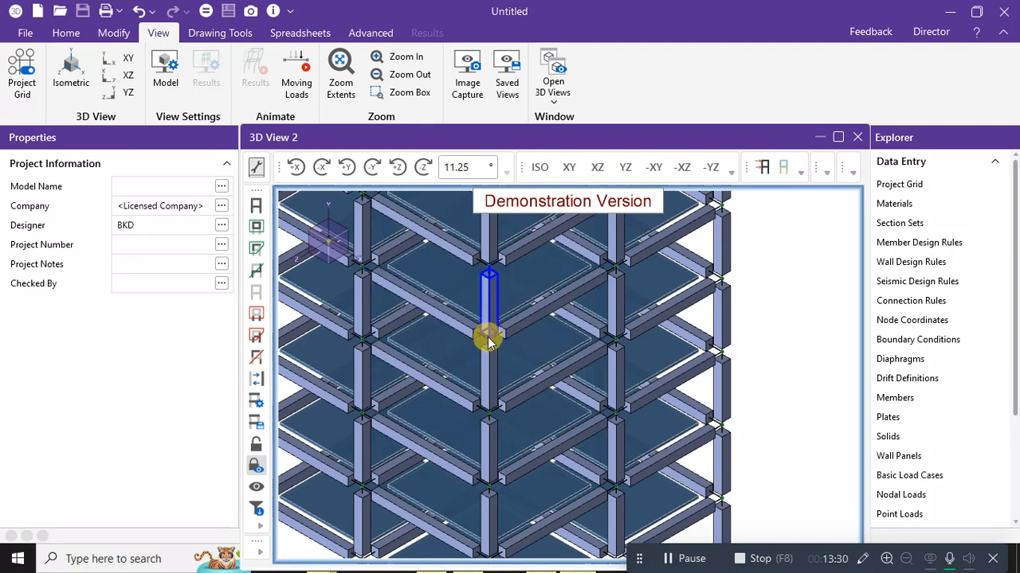
scroll(489, 342, "up", 5)
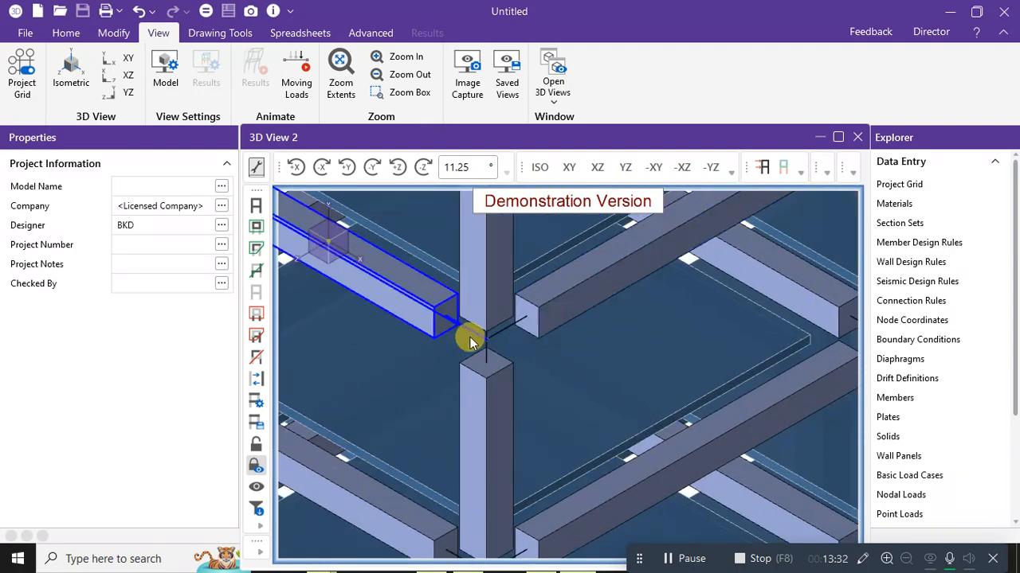
scroll(489, 341, "down", 10)
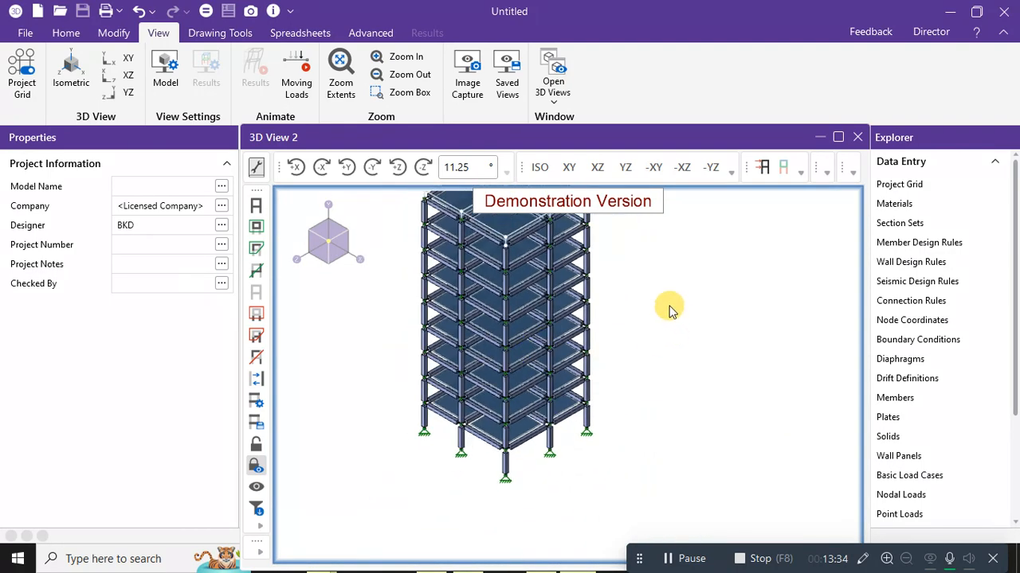
In Model View Settings, set members length, plate size and wall panel size to 100 and apply.
right_click(645, 289)
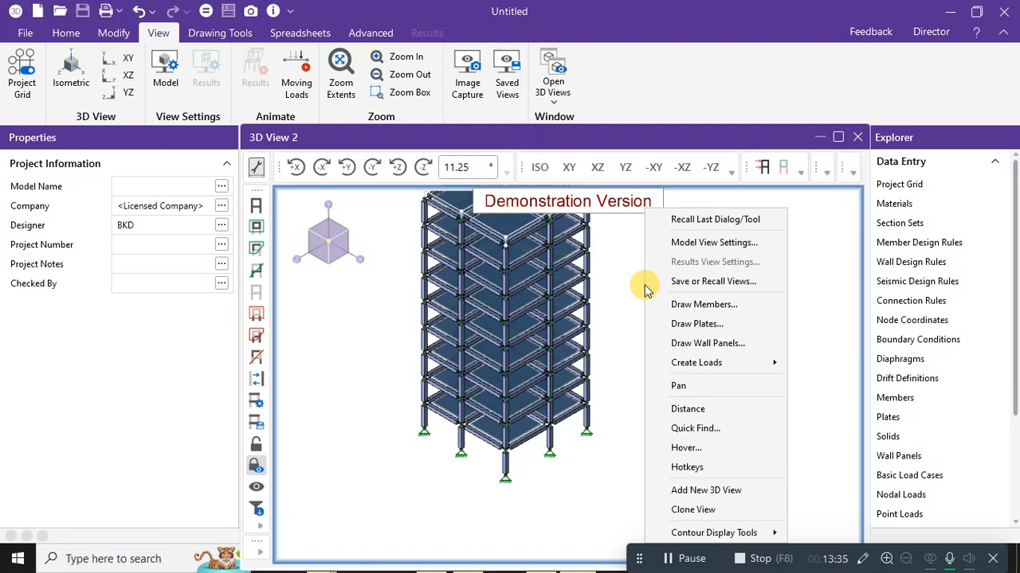
right_click(609, 250)
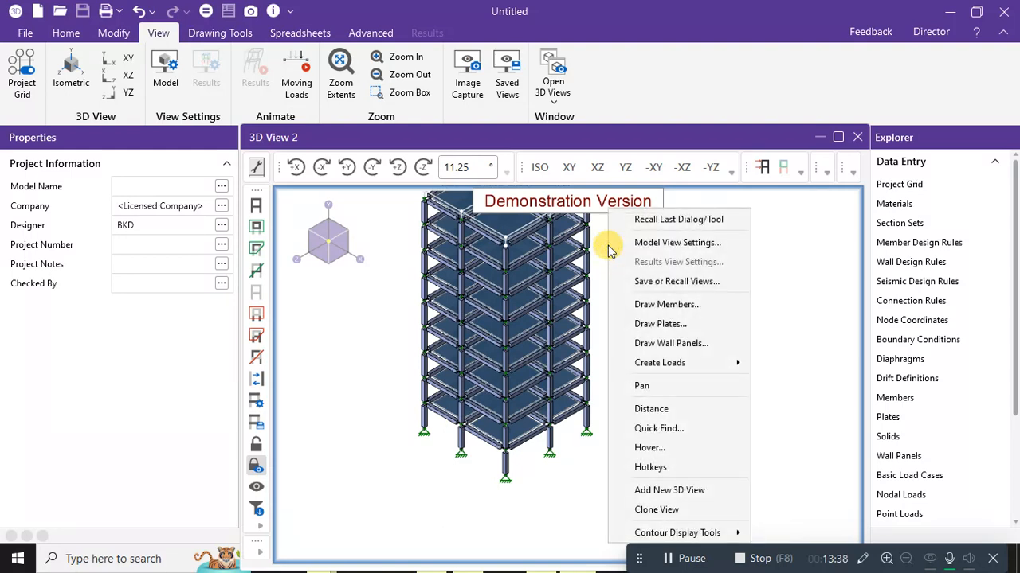
left_click(675, 242)
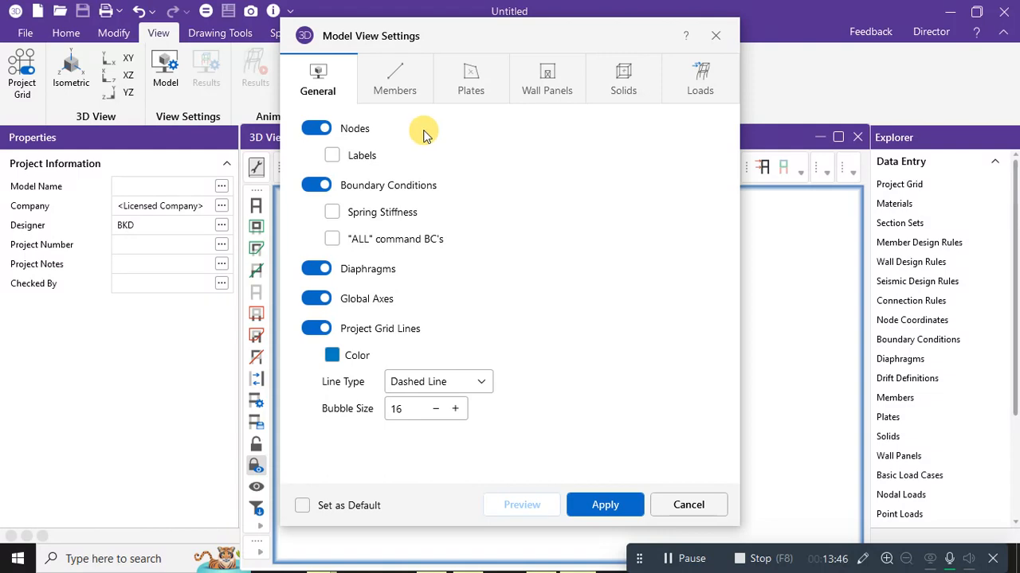
left_click(381, 90)
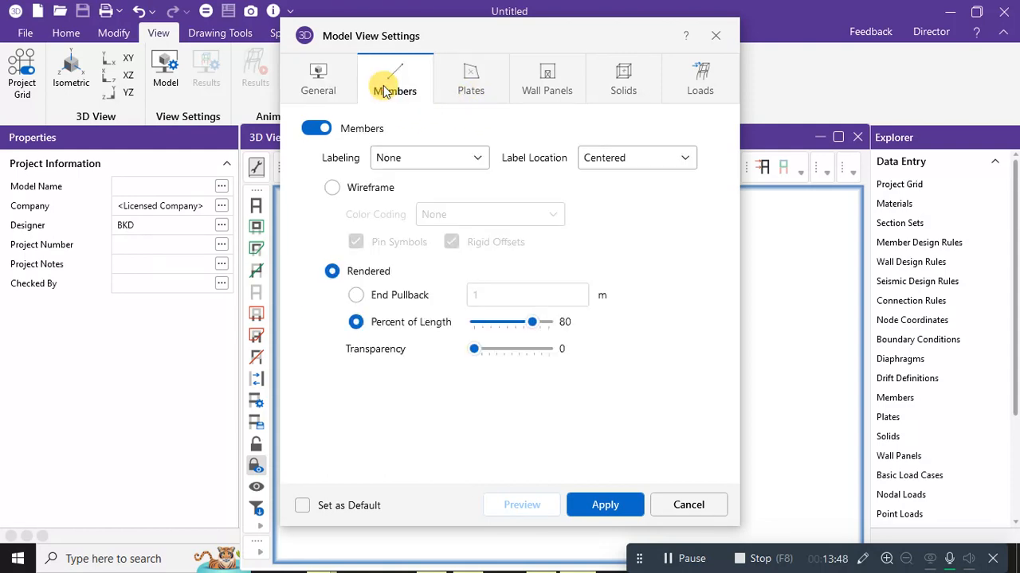
left_click_drag(534, 323, 562, 325)
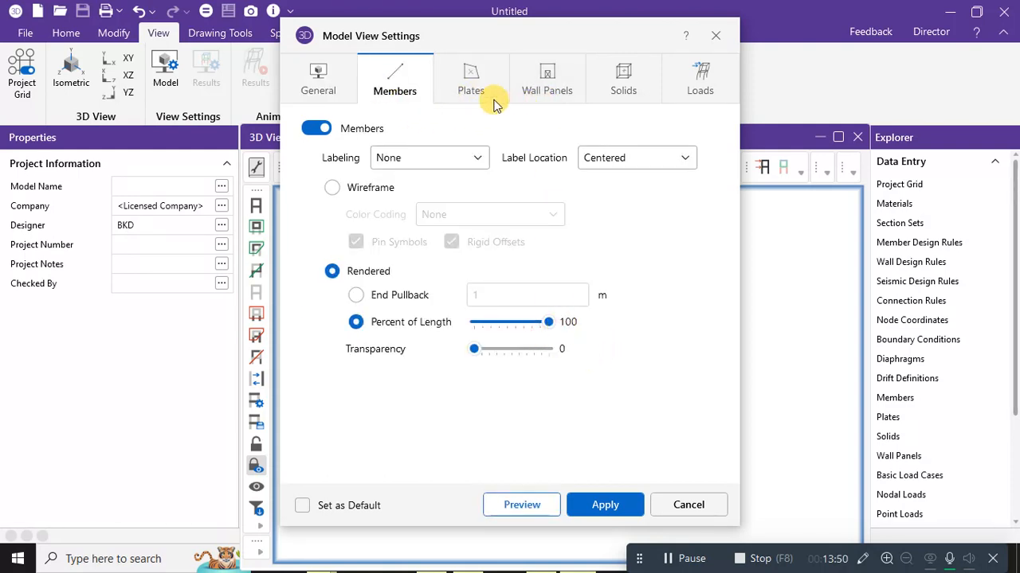
left_click(469, 88)
left_click_drag(485, 382, 515, 386)
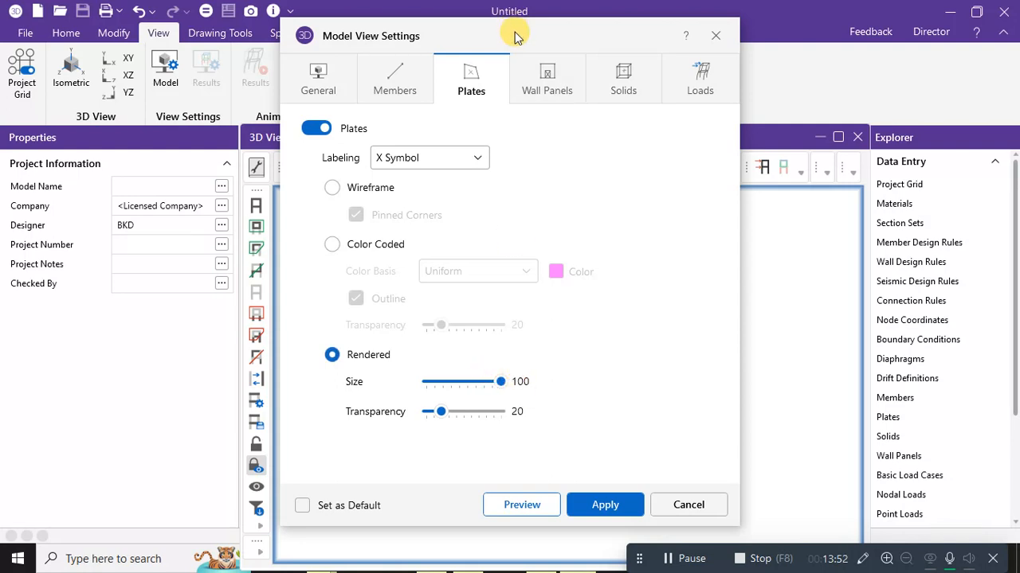
left_click(540, 73)
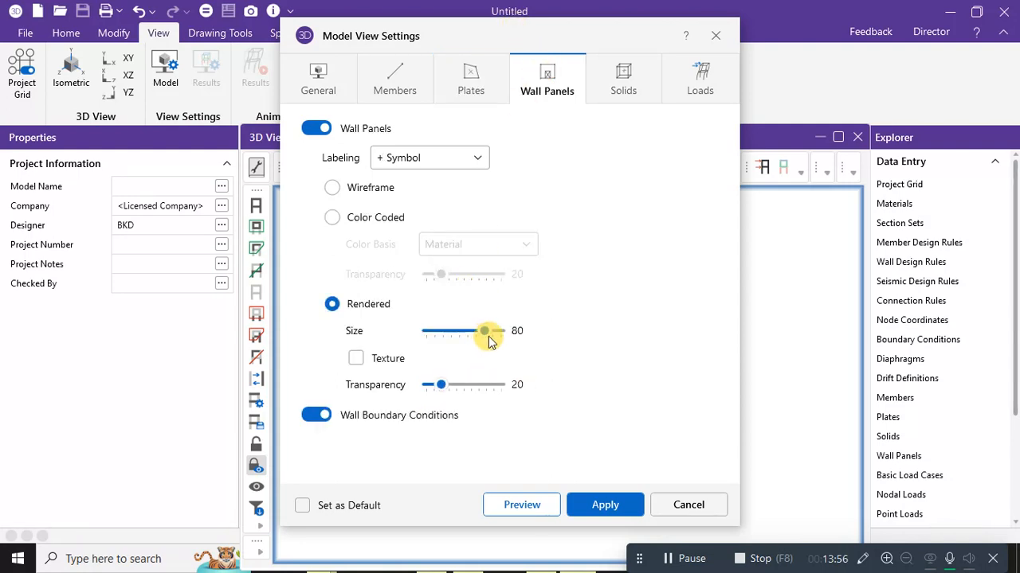
left_click_drag(486, 331, 615, 370)
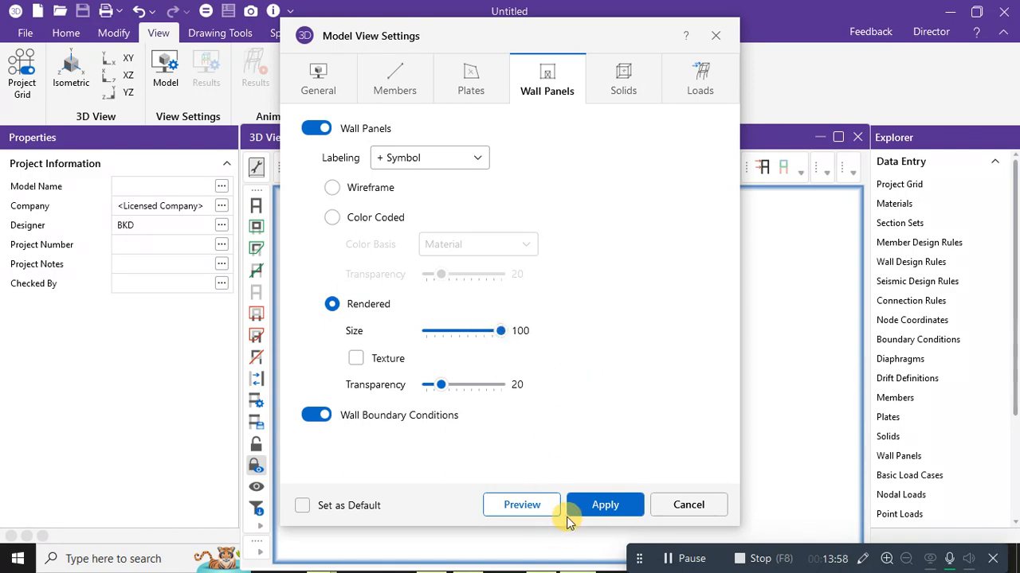
left_click(605, 505)
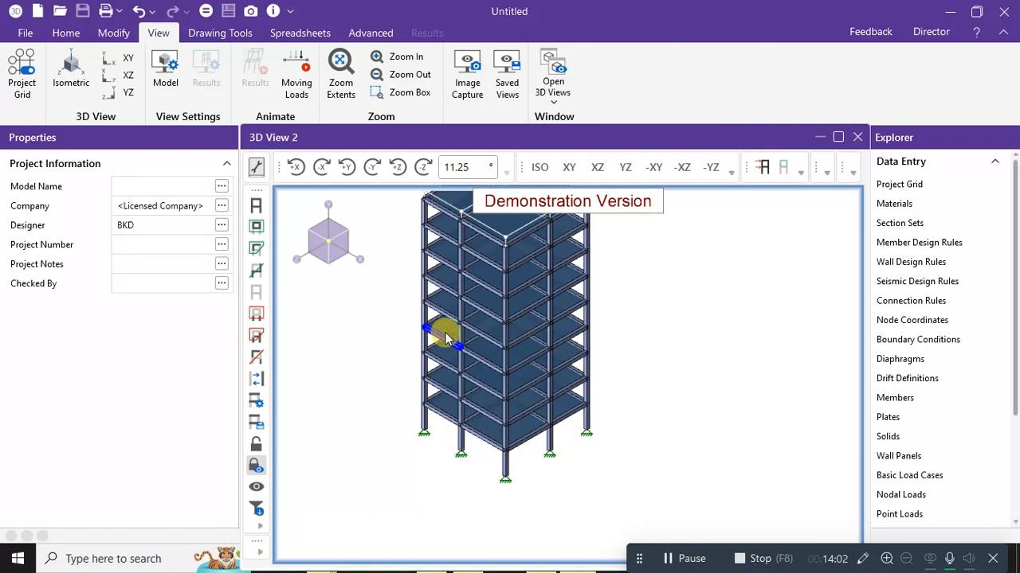
scroll(475, 280, "up", 5)
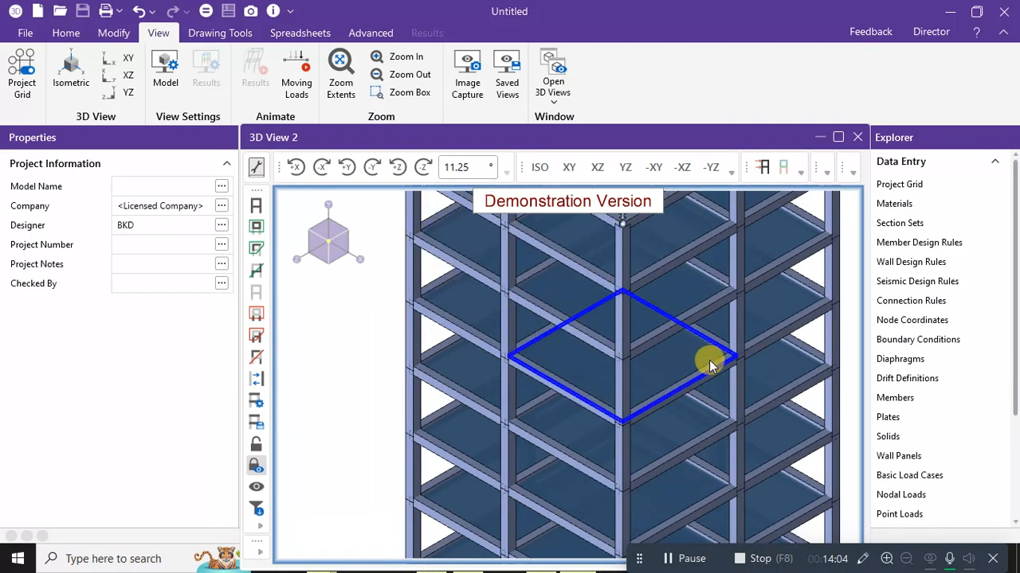
scroll(706, 406, "down", 3)
scroll(707, 407, "down", 3)
middle_click_drag(715, 410, 671, 372)
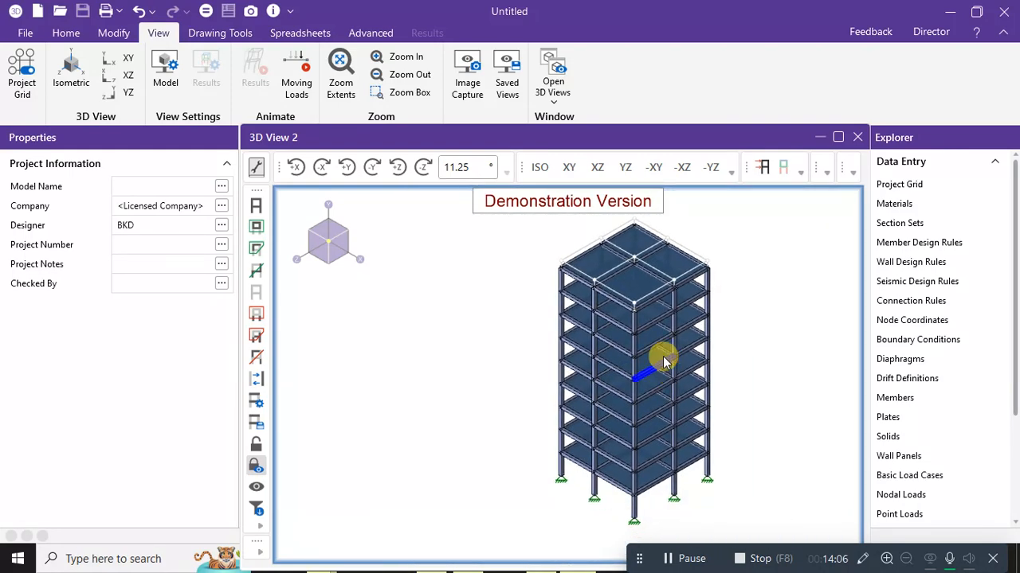
middle_click_drag(648, 337, 592, 369, "shift")
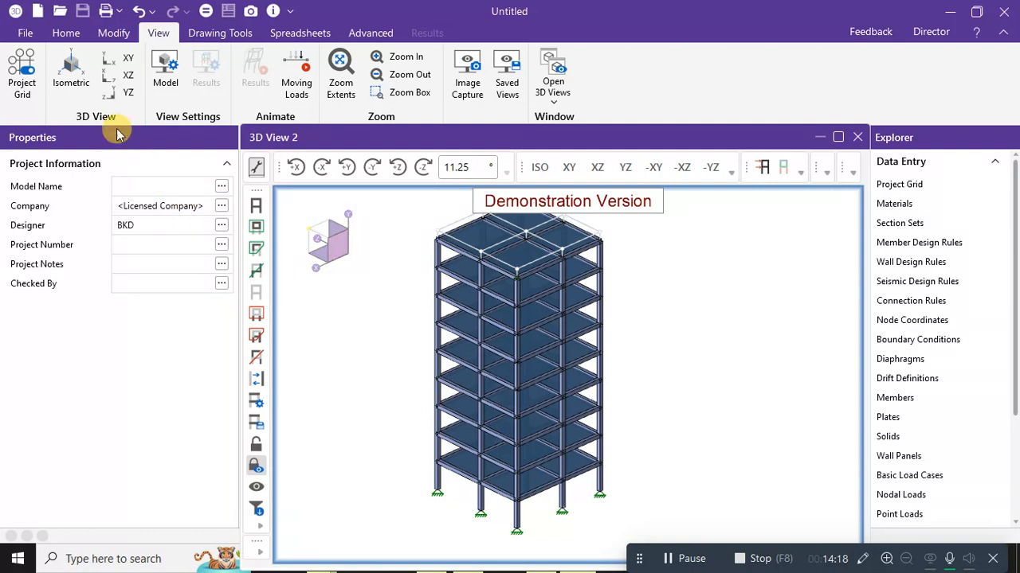
left_click(76, 33)
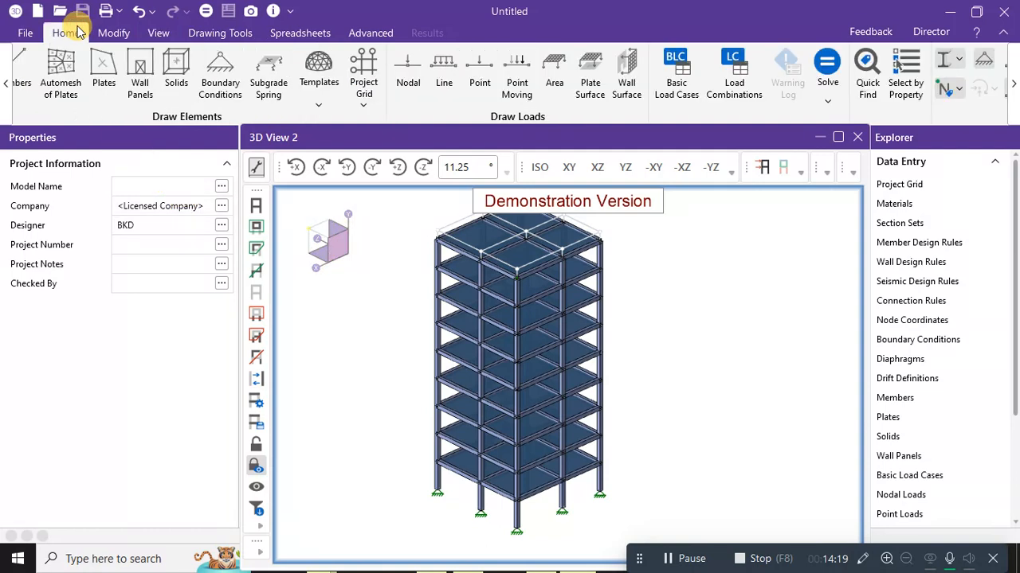
left_click(6, 94)
left_click(7, 94)
left_click(7, 94)
left_click(7, 94)
left_click(6, 94)
left_click(6, 94)
left_click(7, 94)
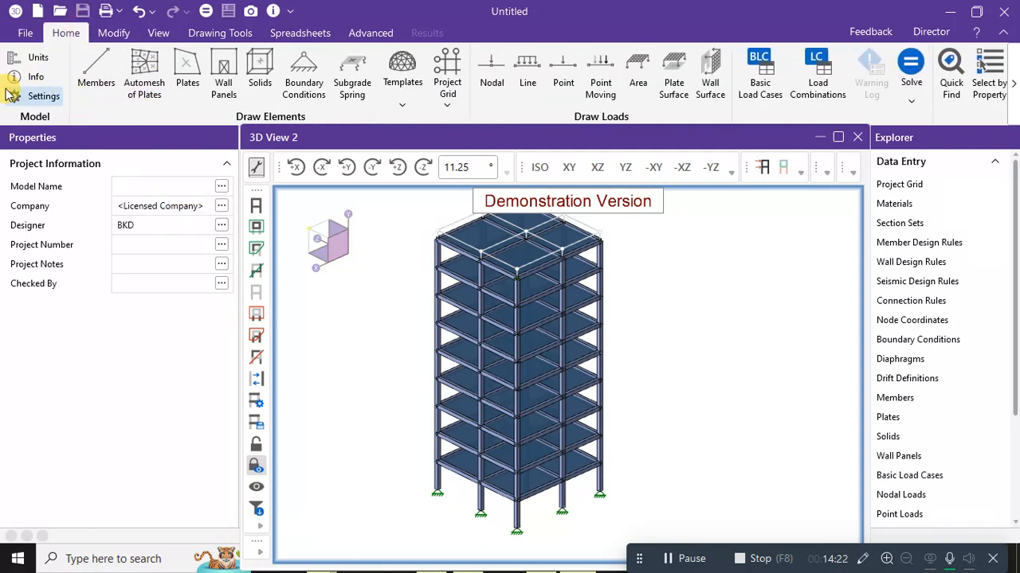
left_click(9, 95)
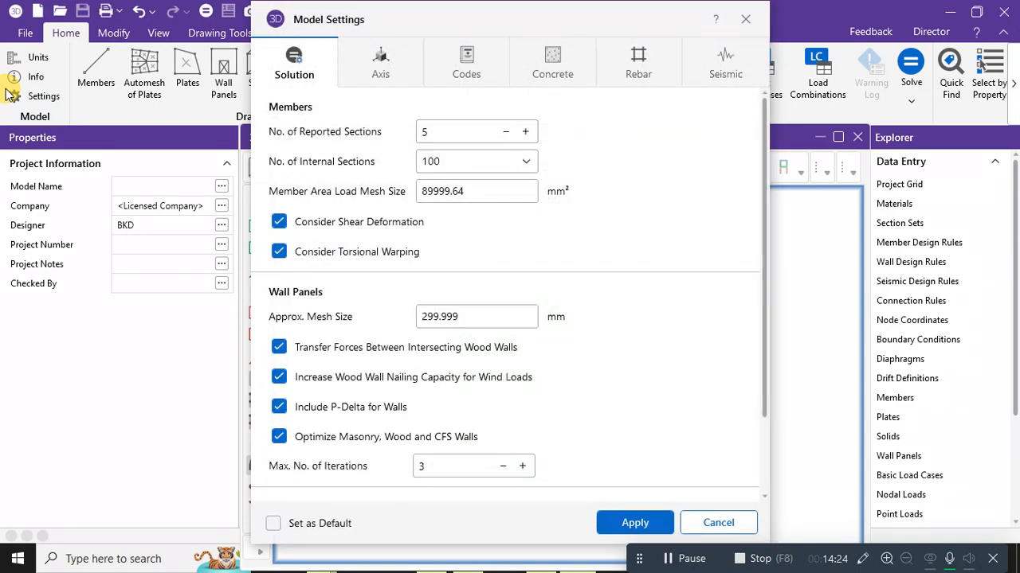
left_click(746, 18)
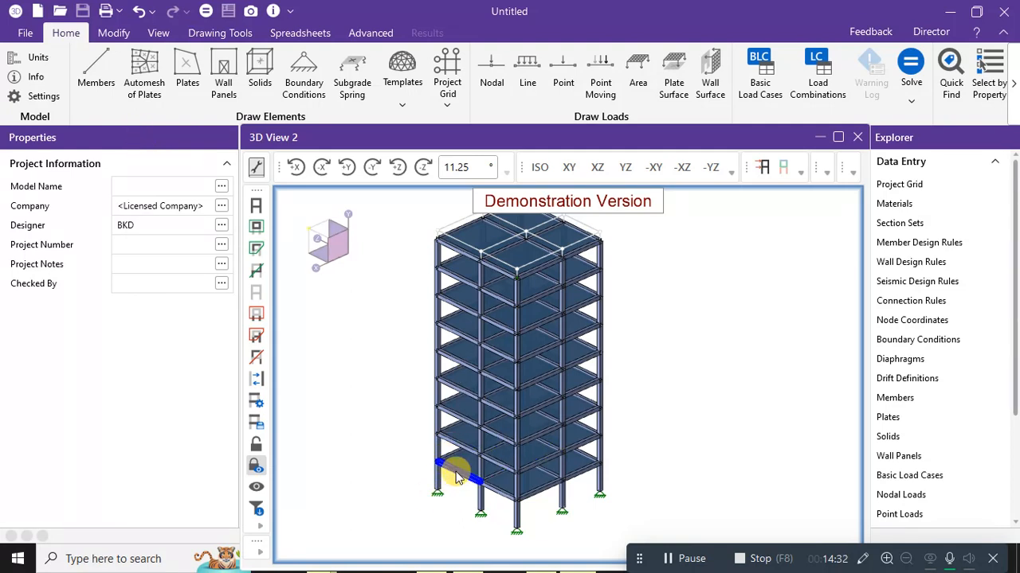
Begin a wall panel on the lower front bay, cancel it, and restart Wall Panels.
left_click(225, 77)
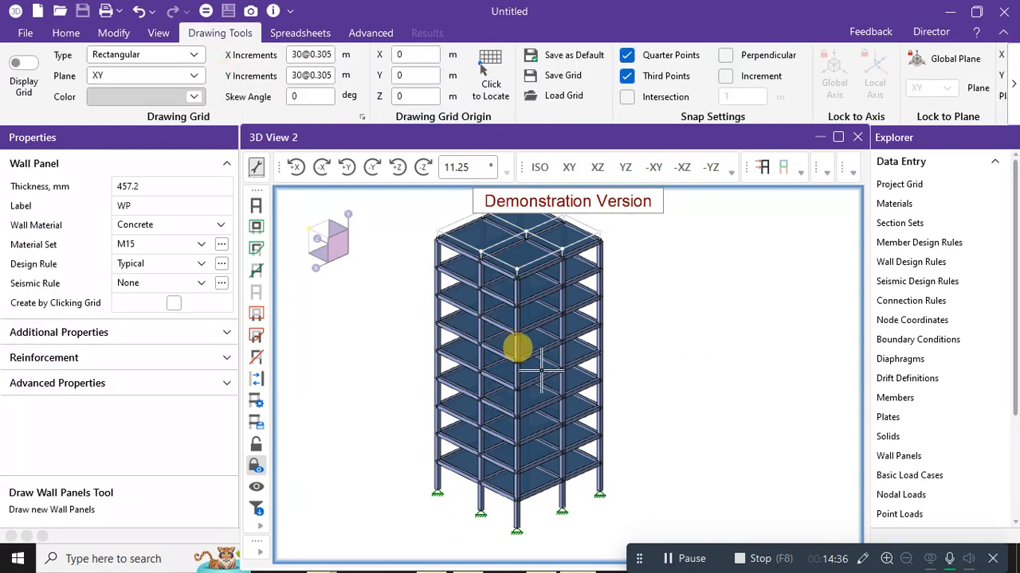
middle_click_drag(651, 371, 698, 360)
scroll(491, 469, "up", 10)
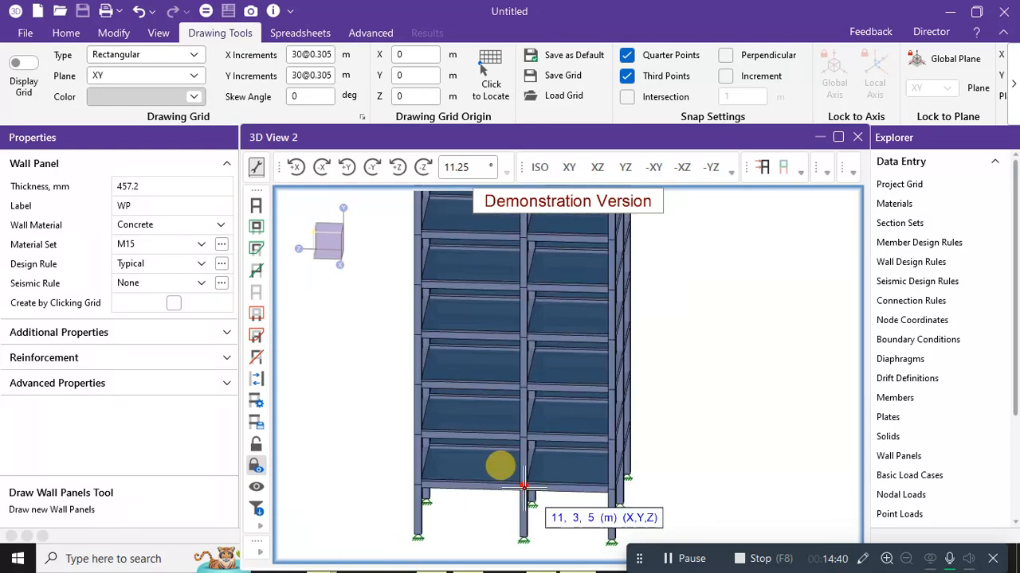
scroll(487, 469, "down", 3)
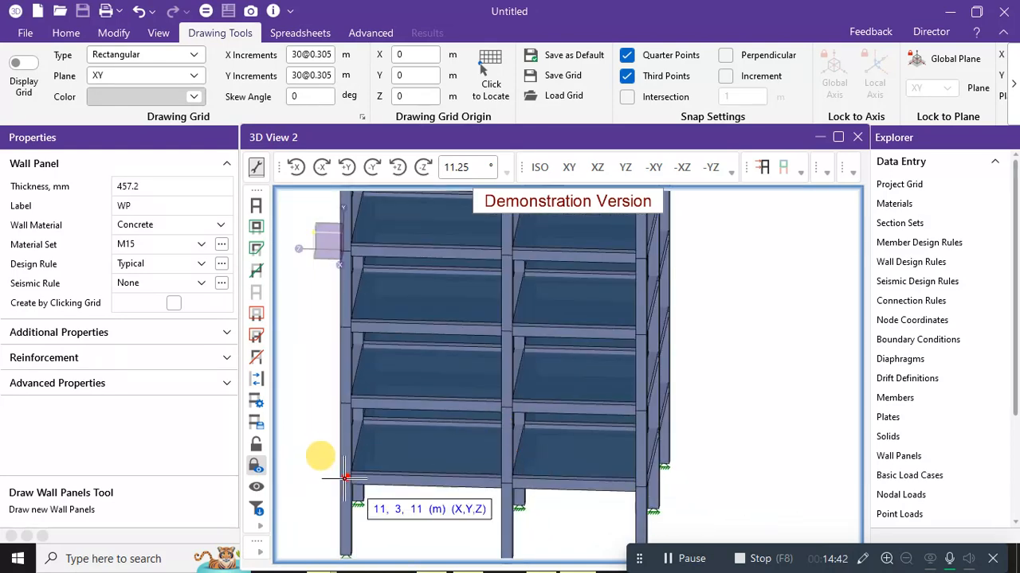
left_click(346, 479)
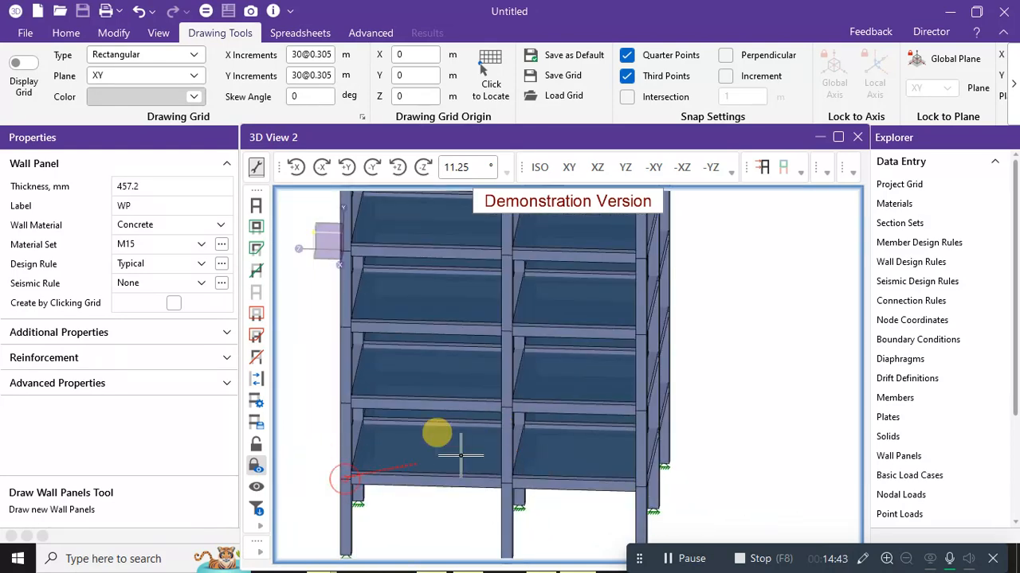
left_click(506, 408)
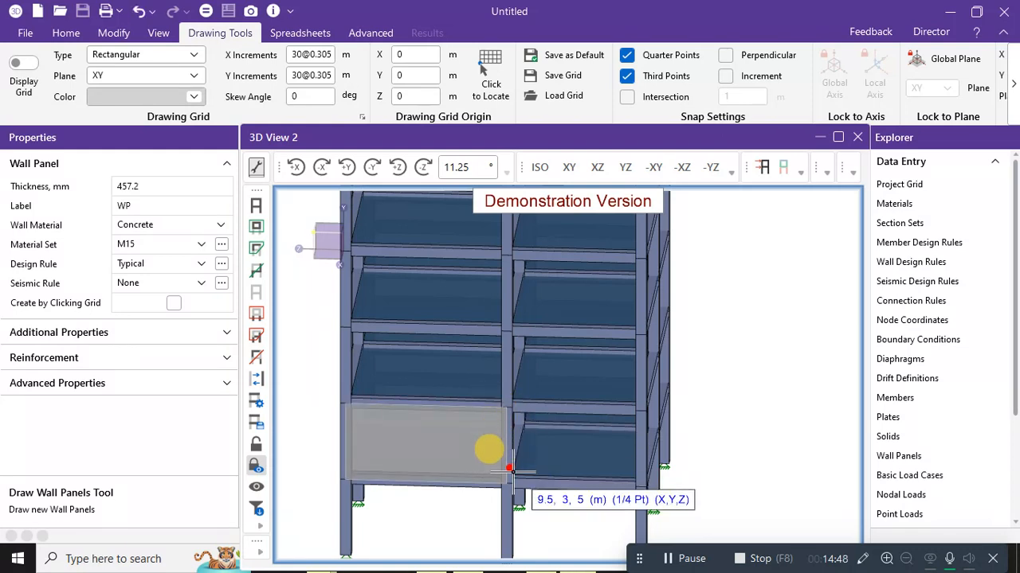
key("Escape")
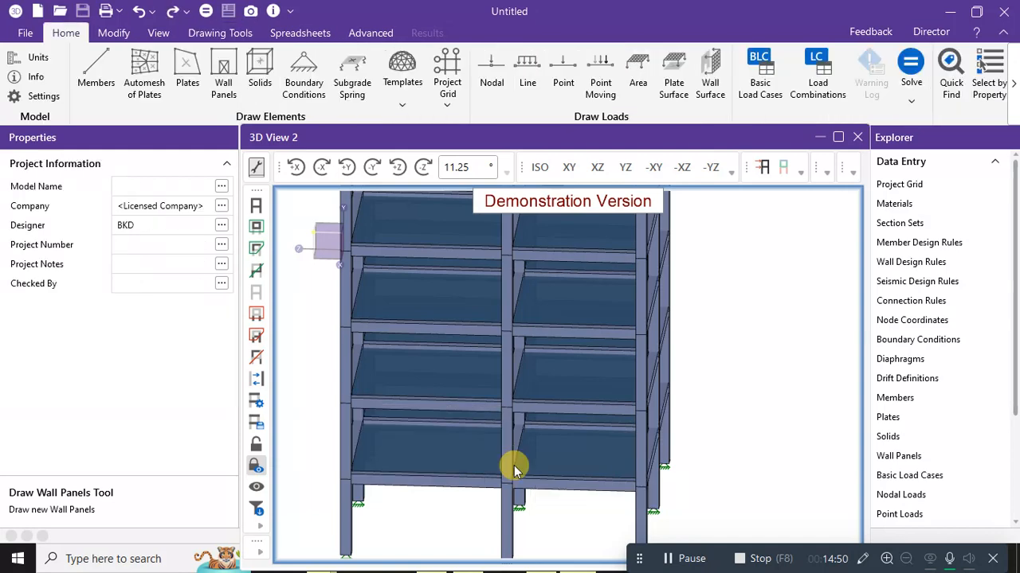
left_click(224, 80)
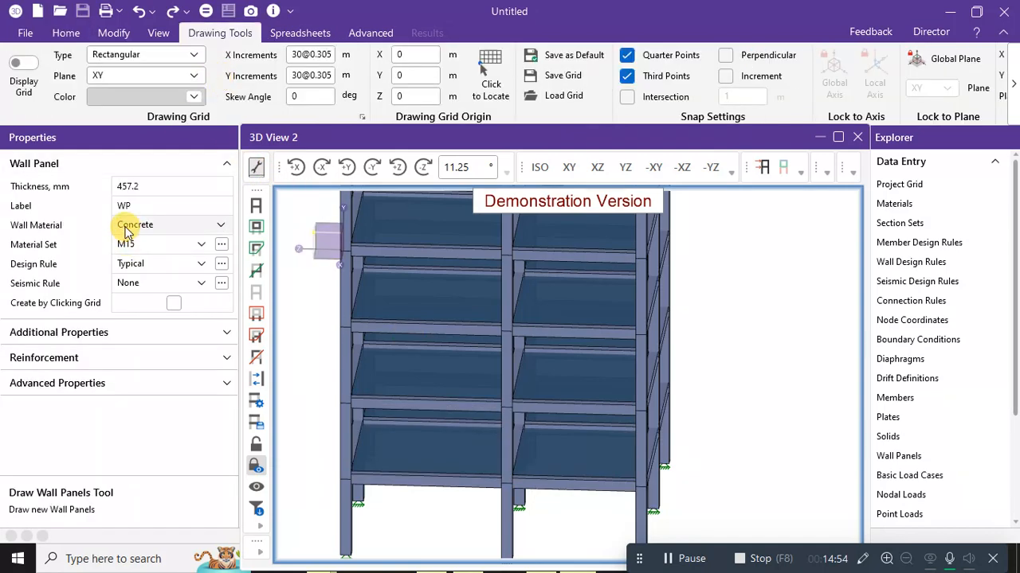
Set Wall Material to Masonry with the Gen Masonry set and open that material for editing.
left_click(132, 226)
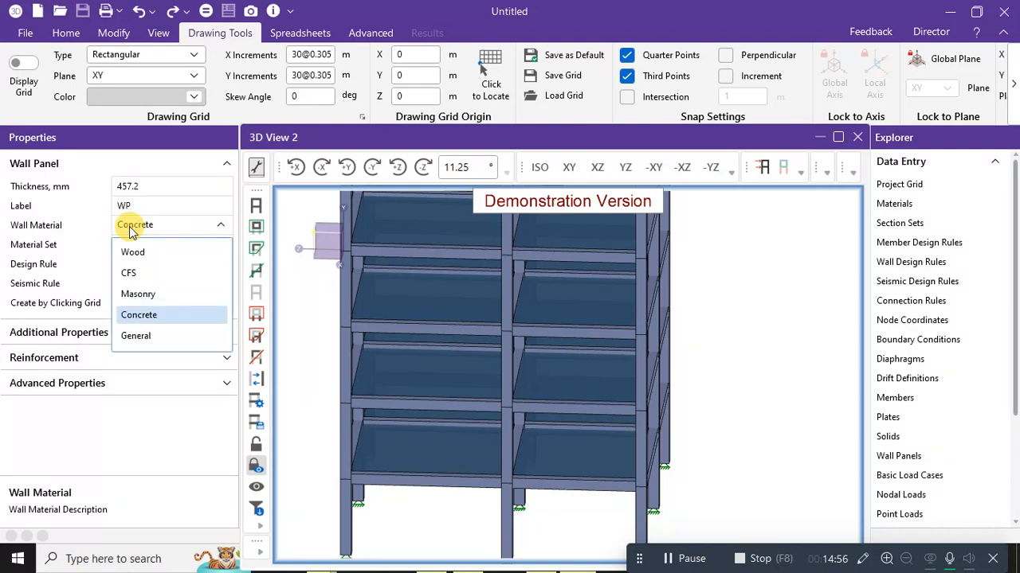
left_click(138, 293)
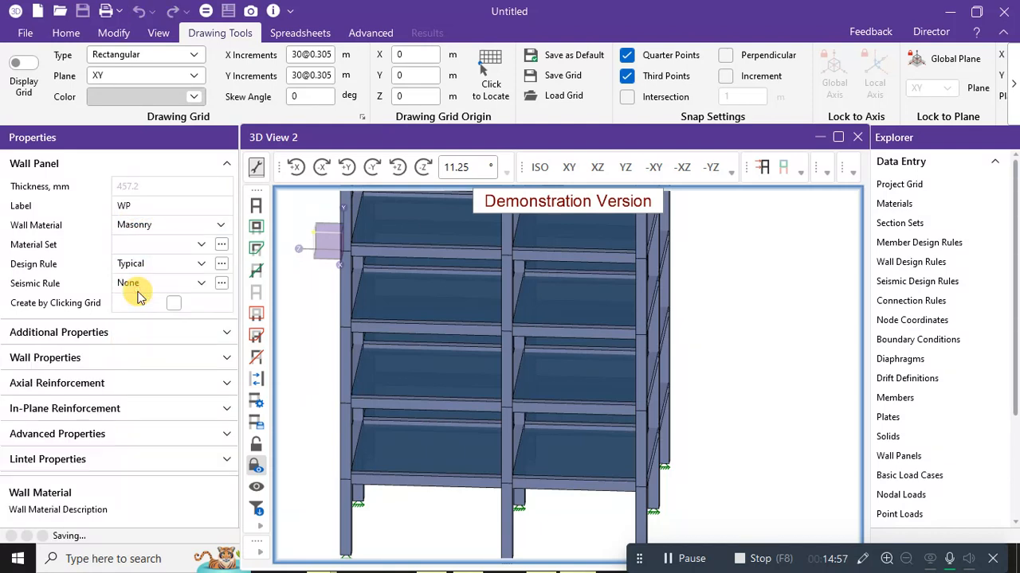
left_click(200, 246)
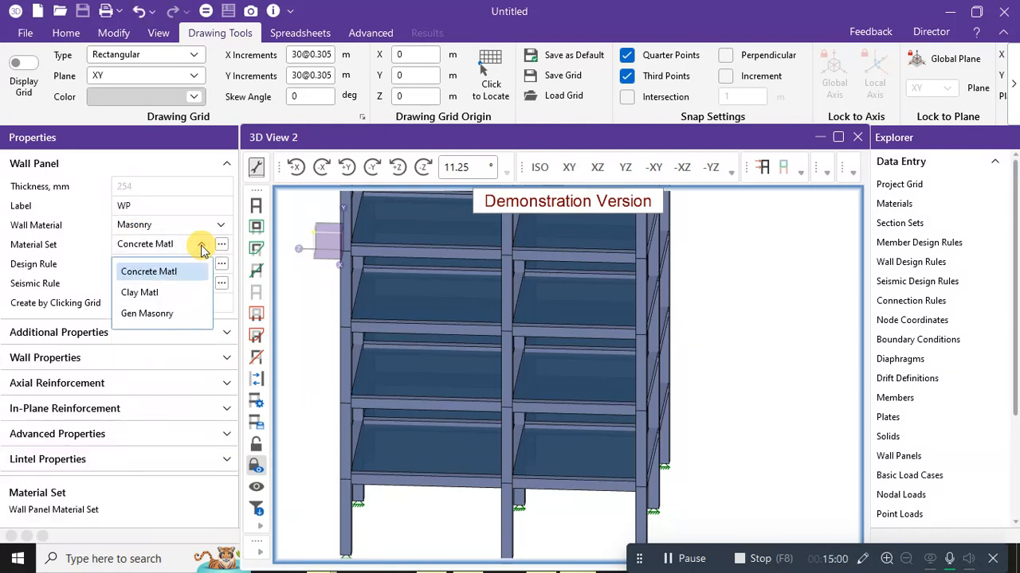
left_click(161, 312)
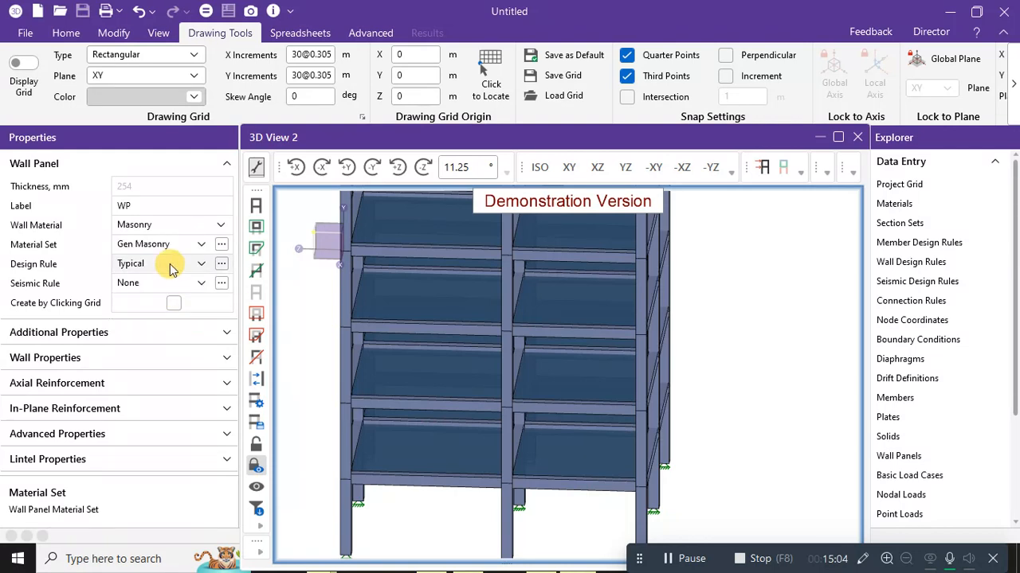
left_click(221, 245)
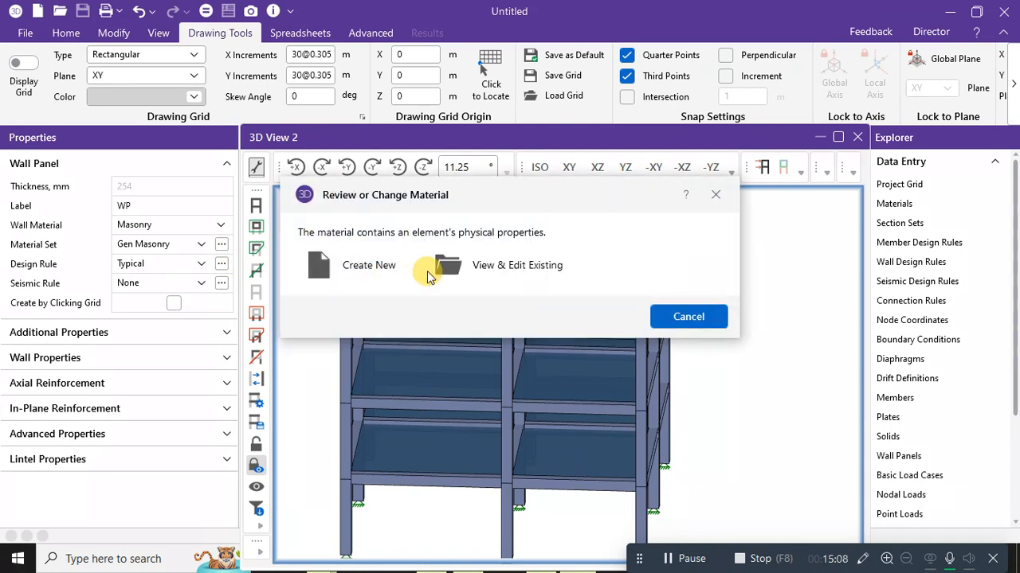
left_click(464, 267)
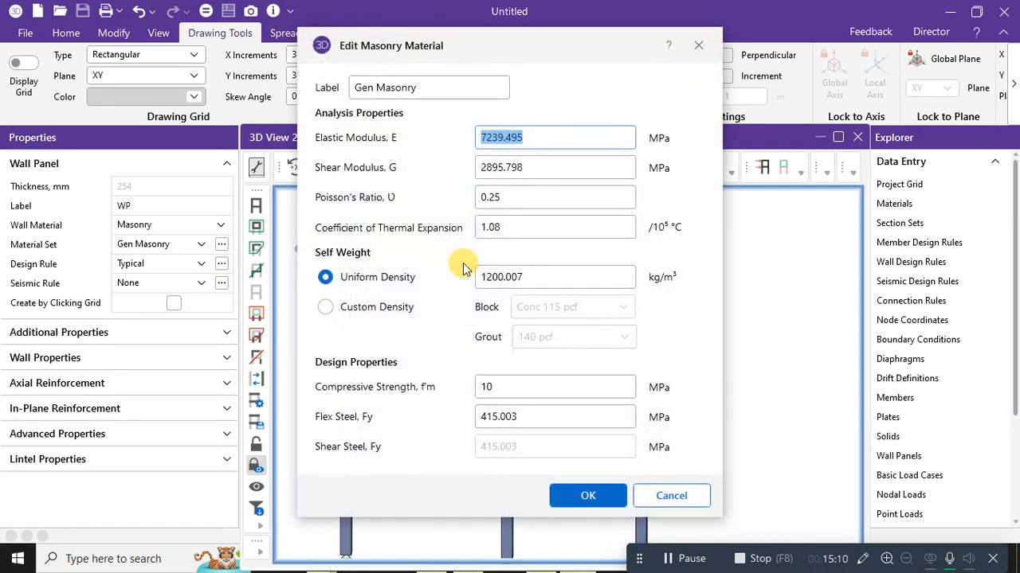
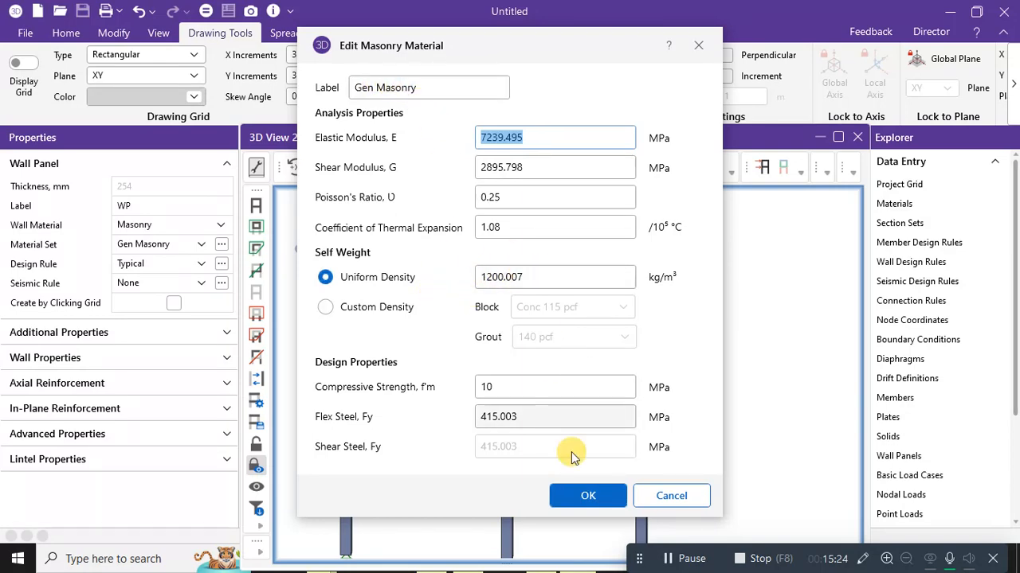
Accept the Gen Masonry material and review the Typical design rule, keeping the 10" block thickness unchanged.
left_click(587, 497)
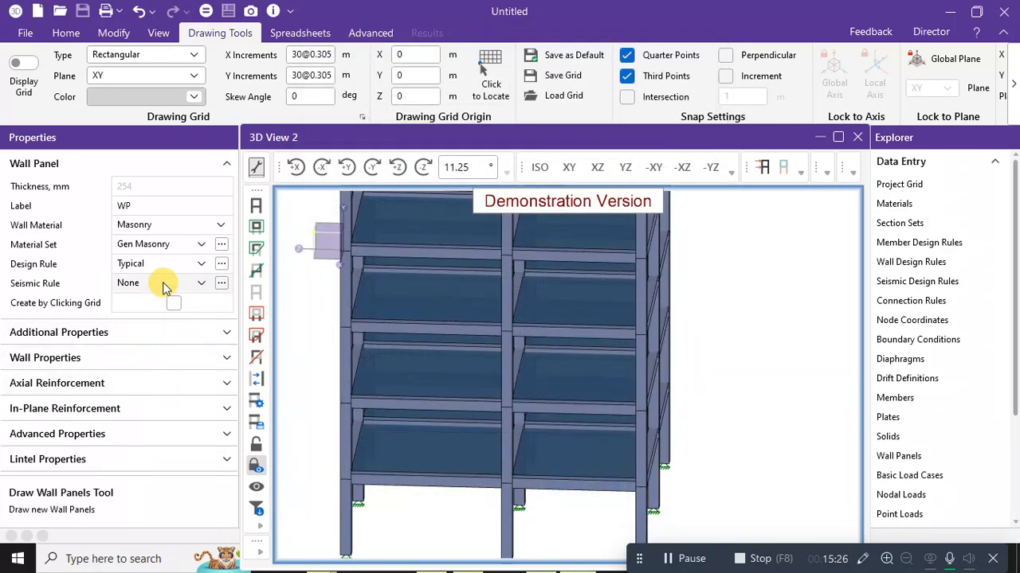
left_click(221, 263)
left_click(518, 267)
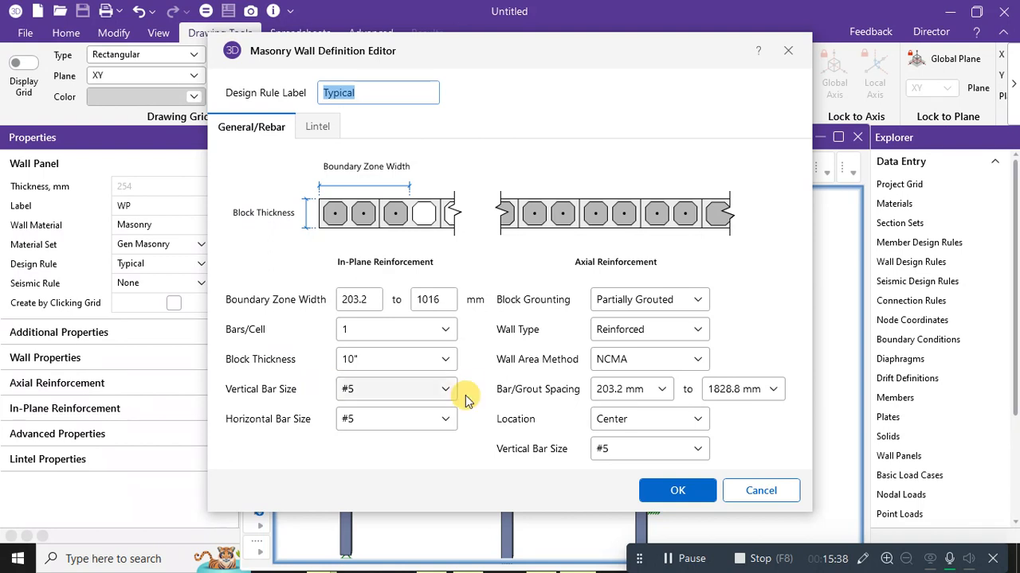
left_click(451, 359)
left_click(450, 358)
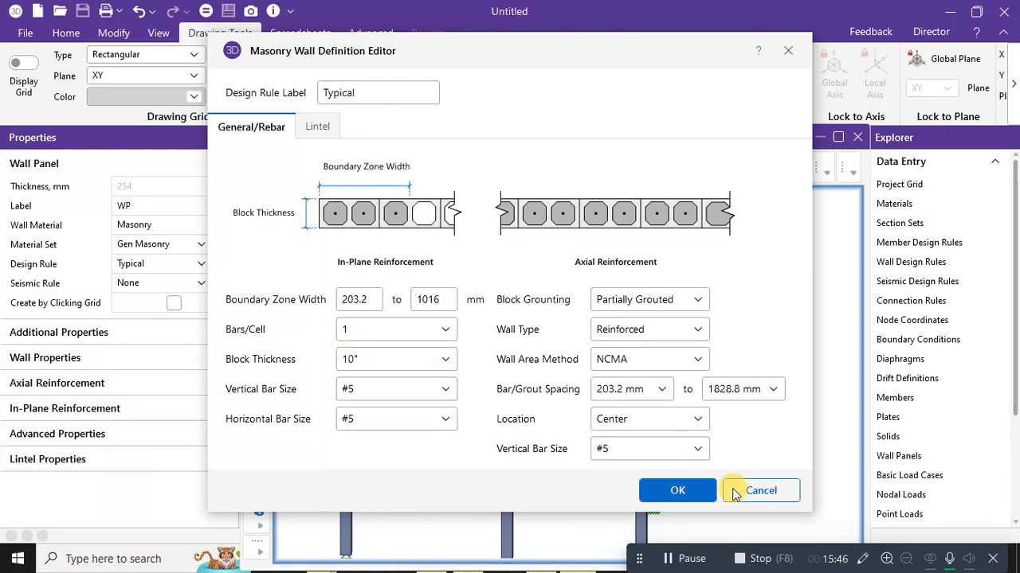
left_click(756, 494)
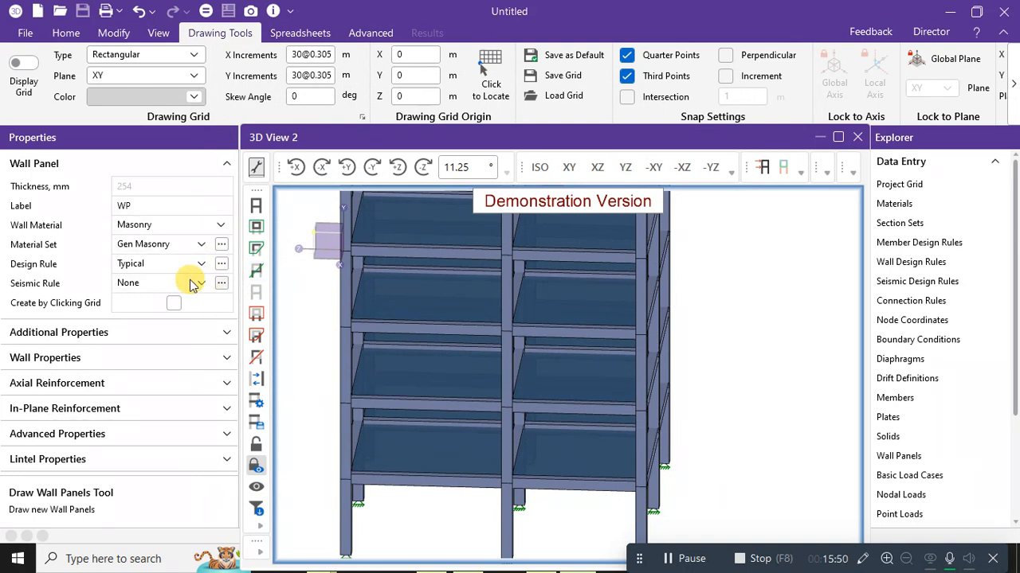
left_click(177, 231)
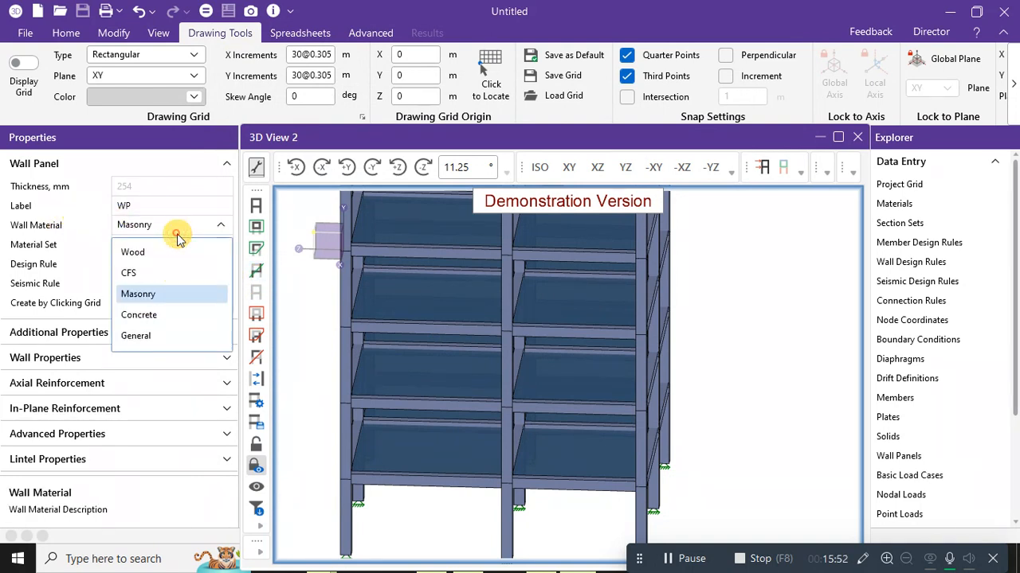
left_click(180, 232)
left_click(183, 245)
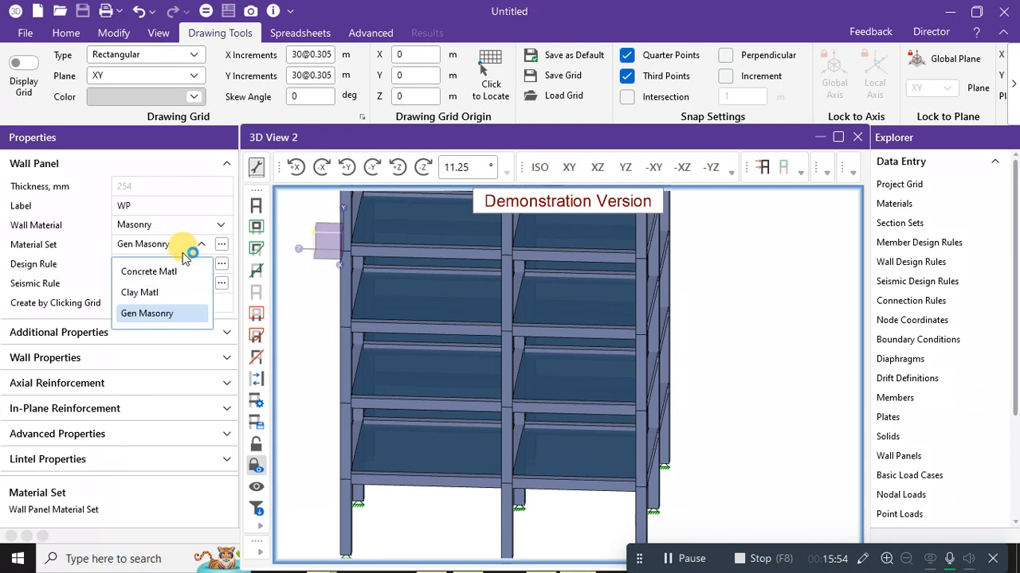
left_click(176, 274)
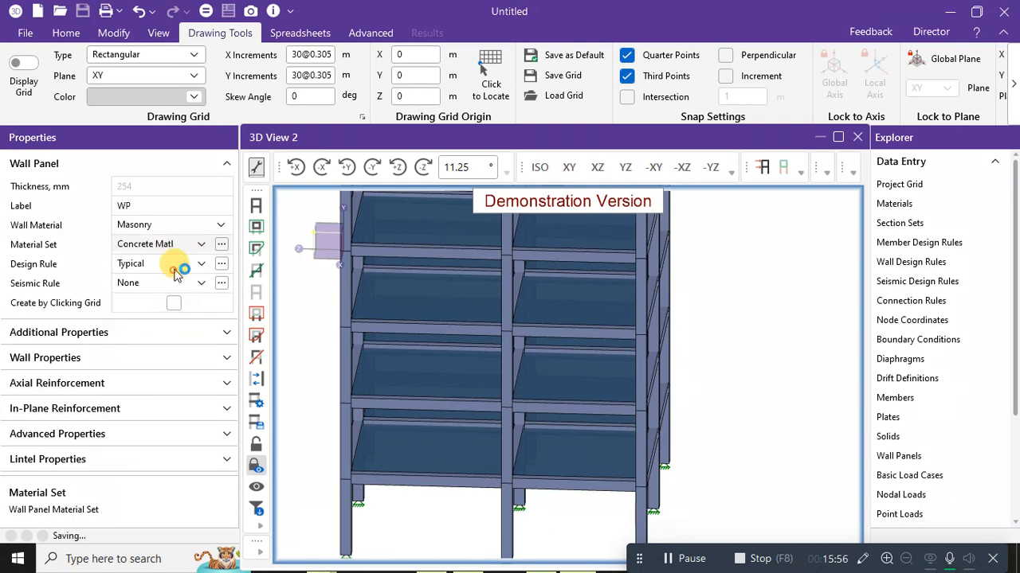
left_click(221, 244)
left_click(501, 259)
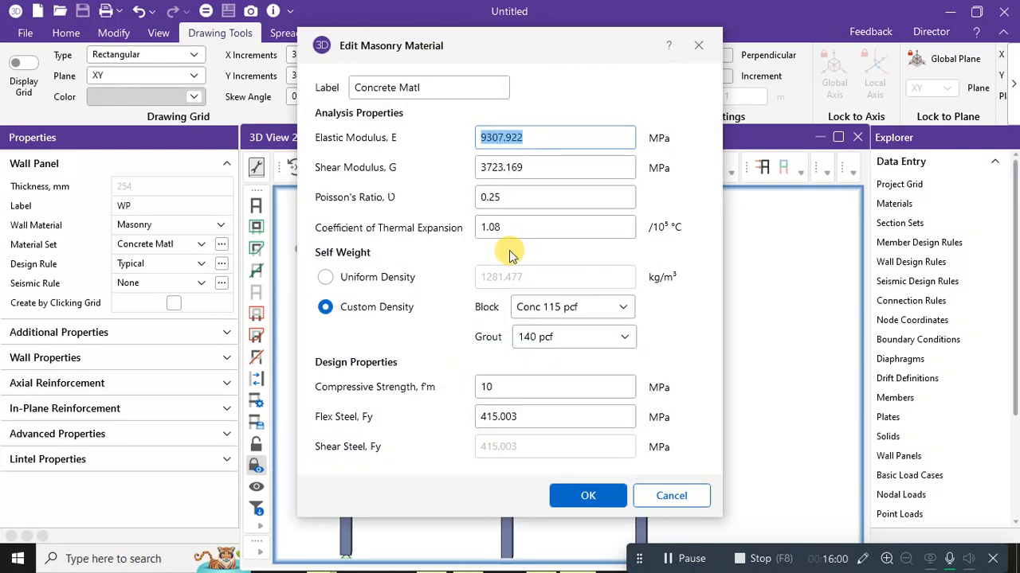
left_click(579, 312)
left_click(581, 313)
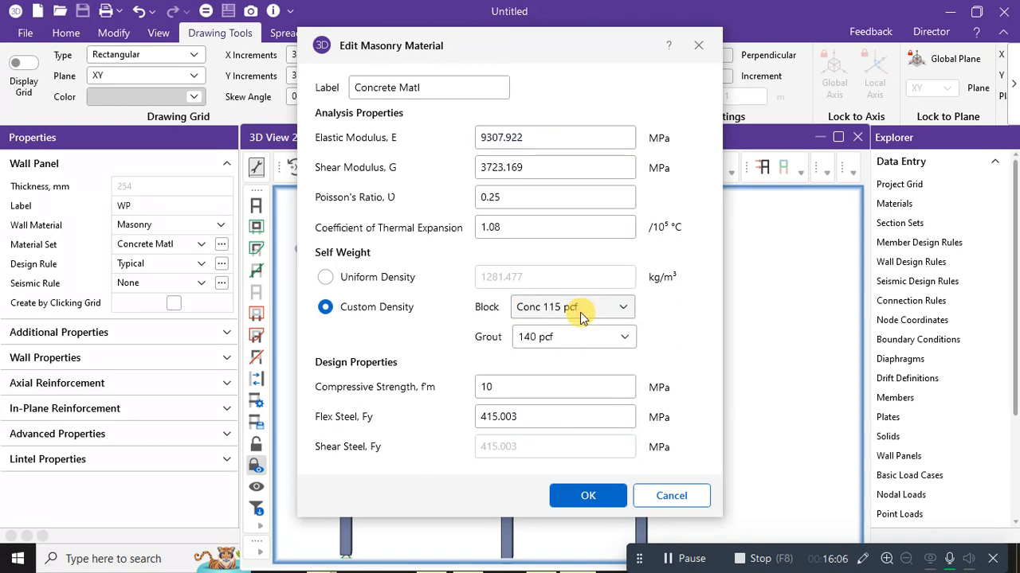
left_click(660, 496)
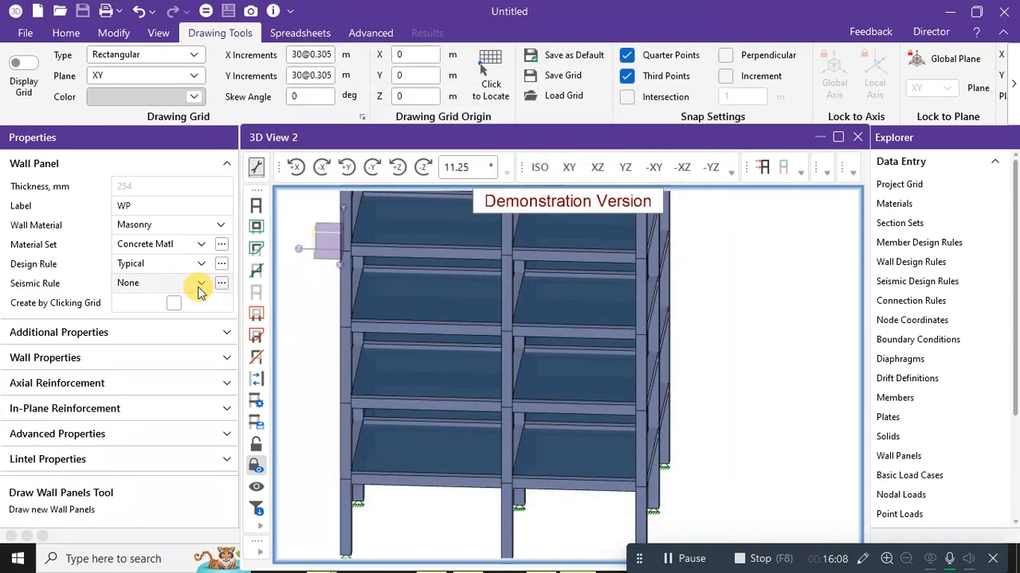
left_click(202, 243)
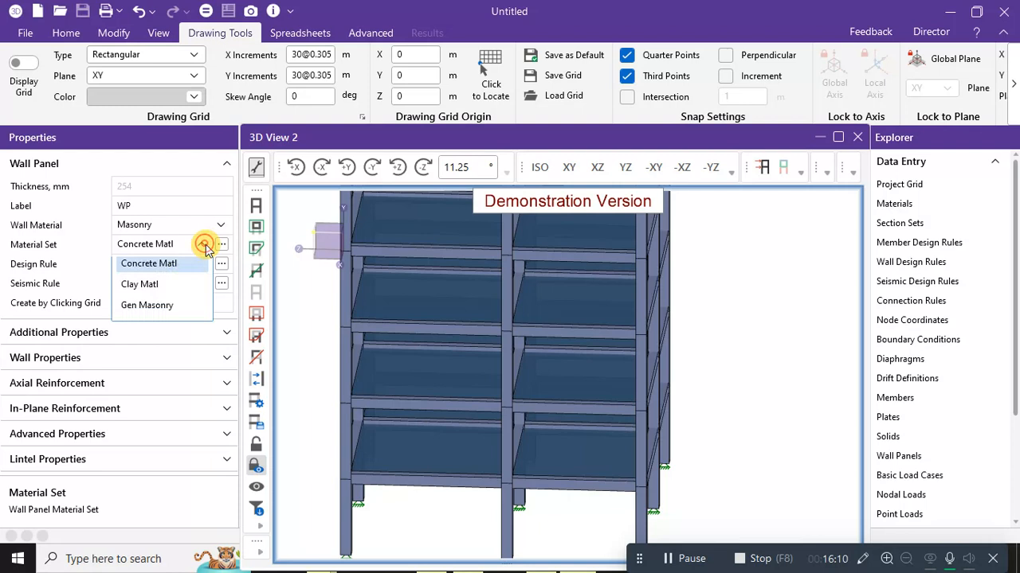
left_click(159, 292)
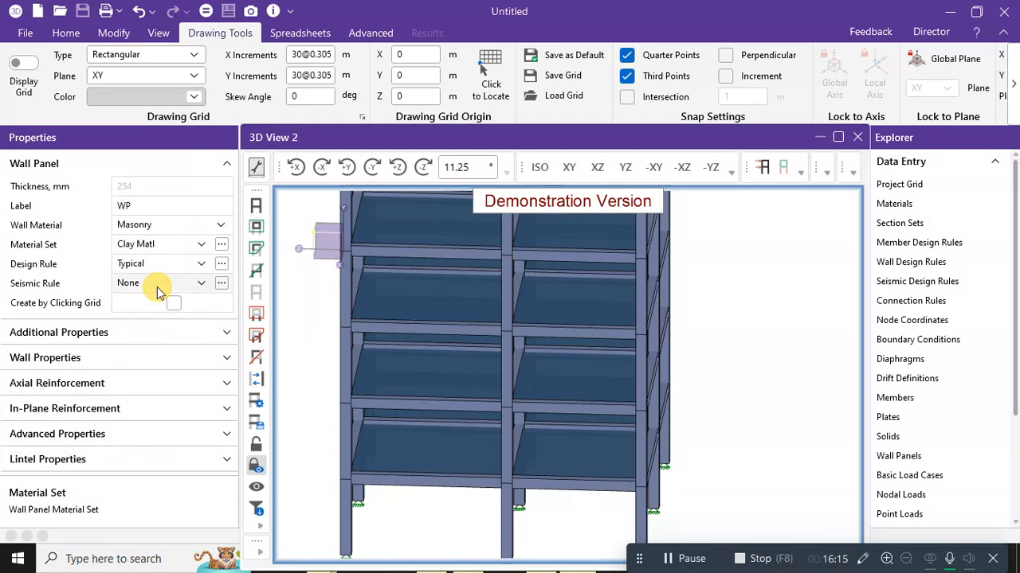
left_click(221, 243)
left_click(474, 262)
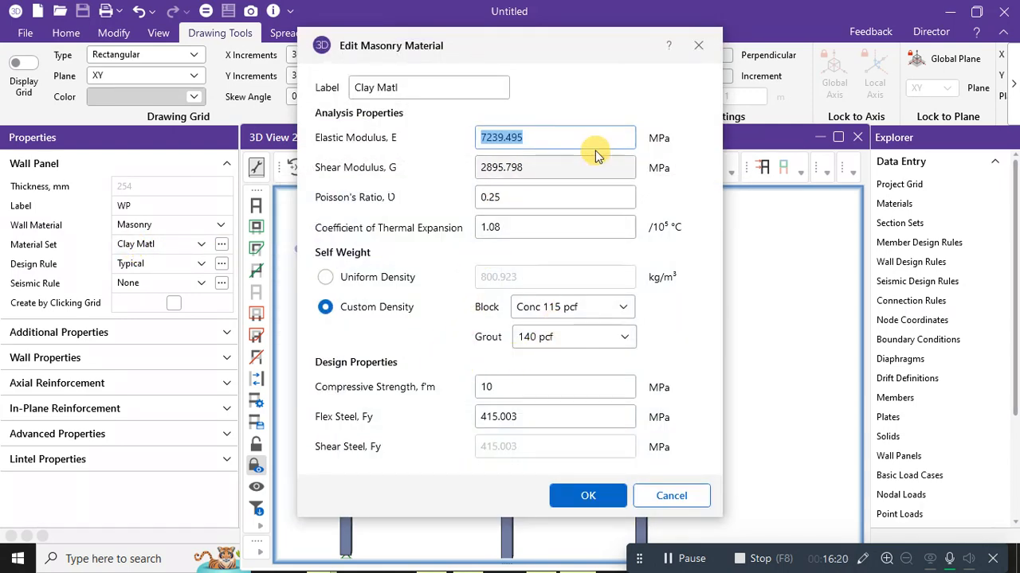
left_click(698, 45)
left_click(201, 252)
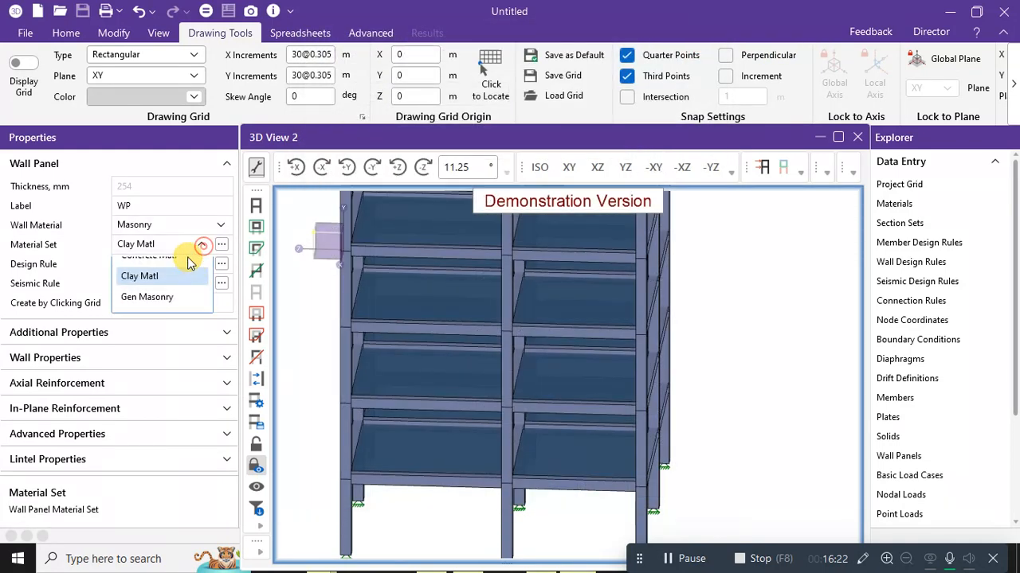
left_click(145, 314)
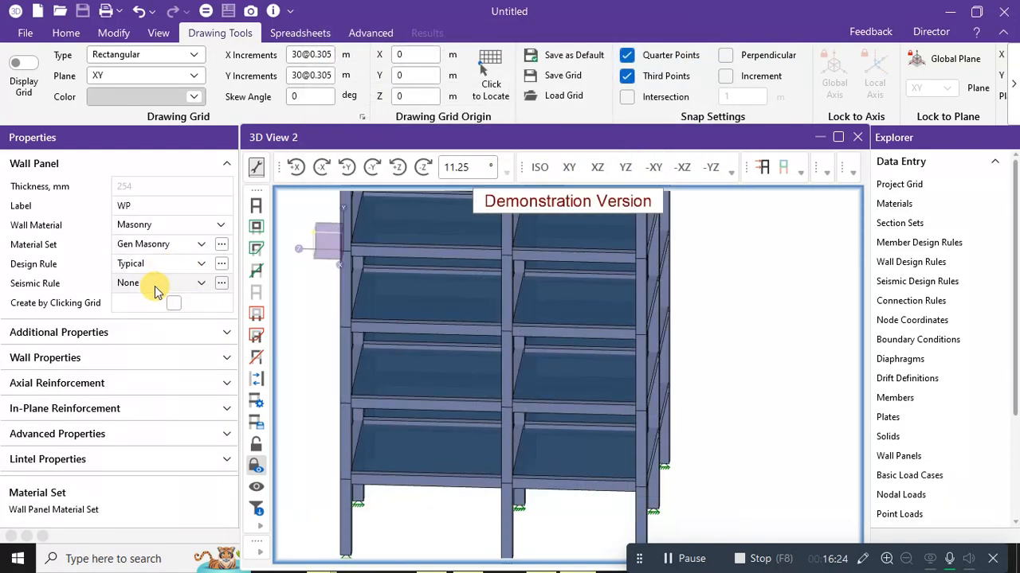
left_click(198, 284)
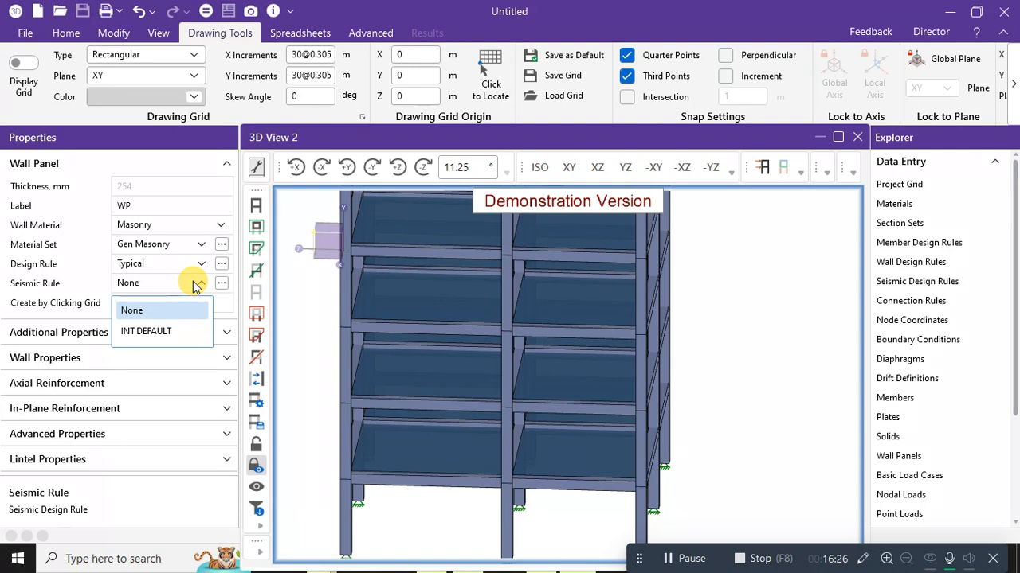
left_click(195, 284)
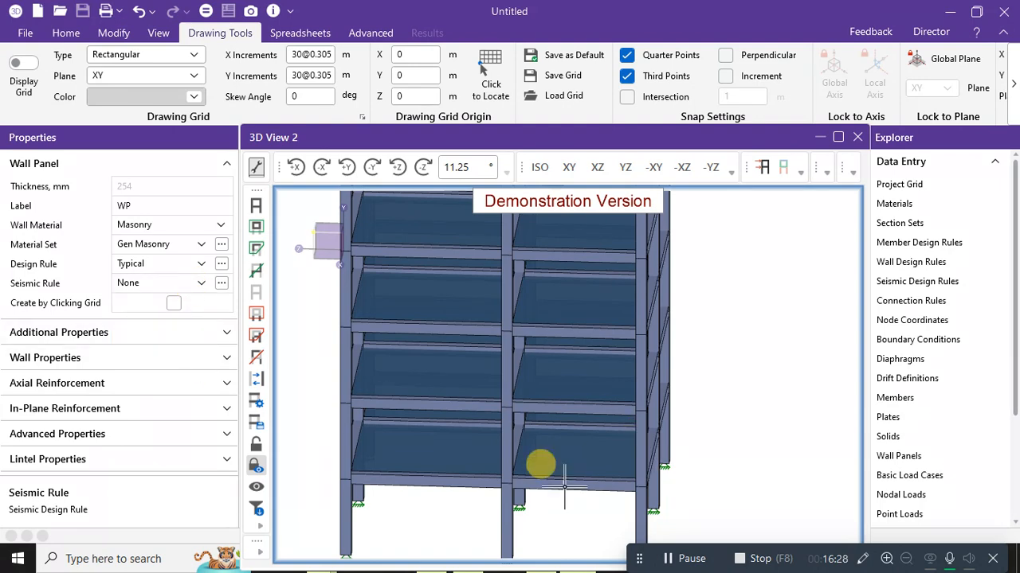
Draw two masonry wall panels across the lower-left and lower-right front bays.
scroll(396, 405, "down", 3)
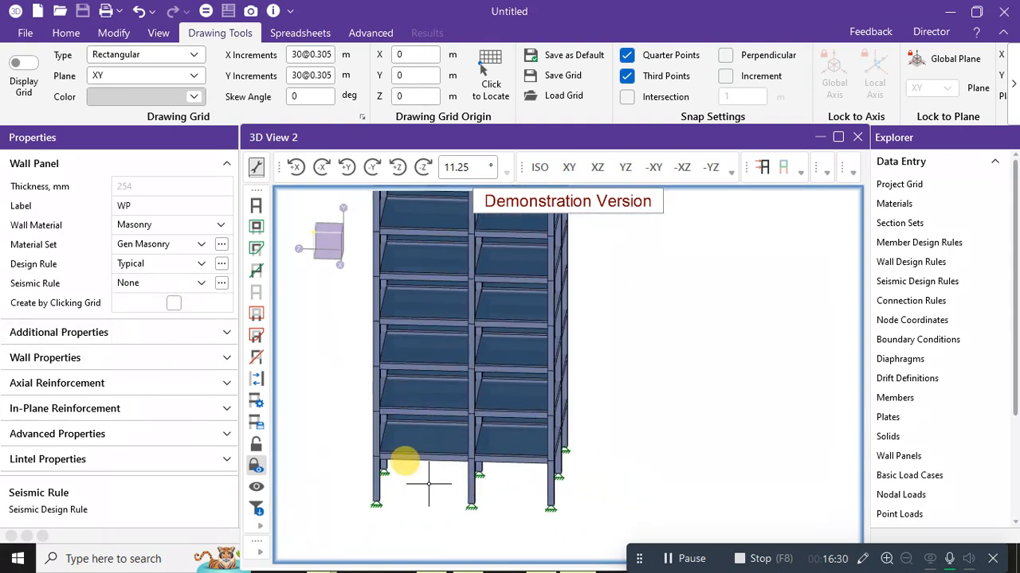
scroll(374, 446, "up", 3)
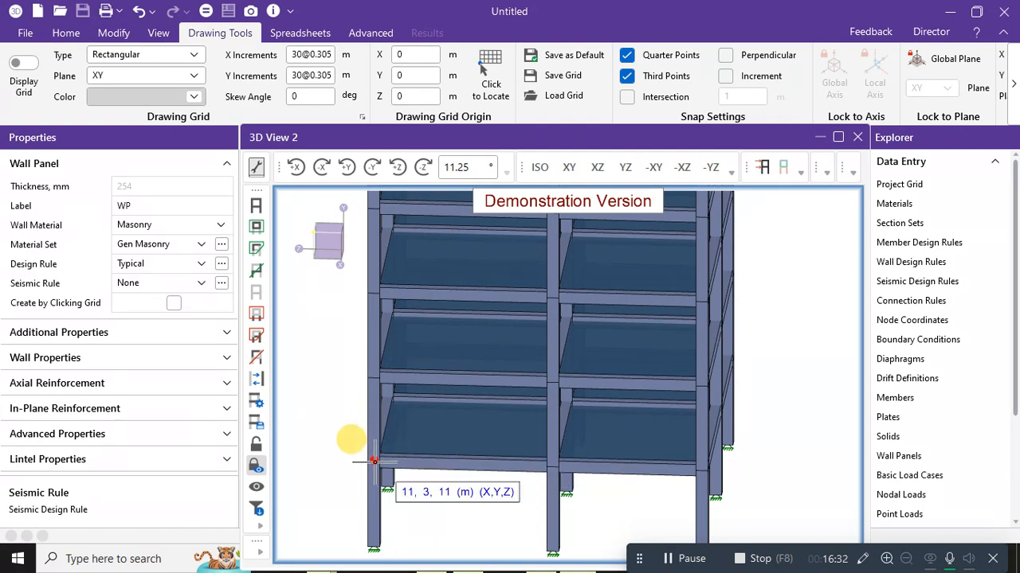
left_click(374, 460)
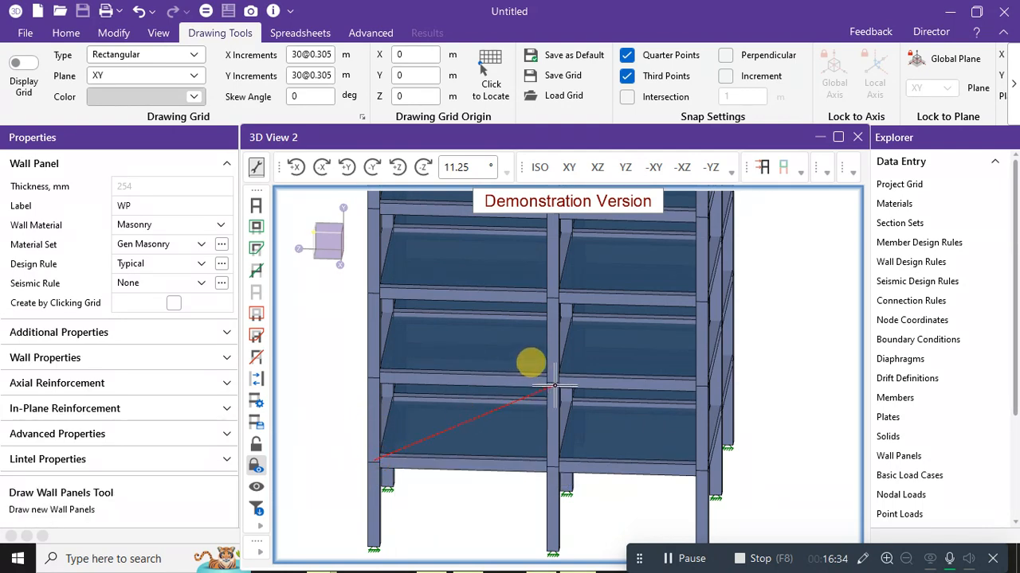
left_click(552, 386)
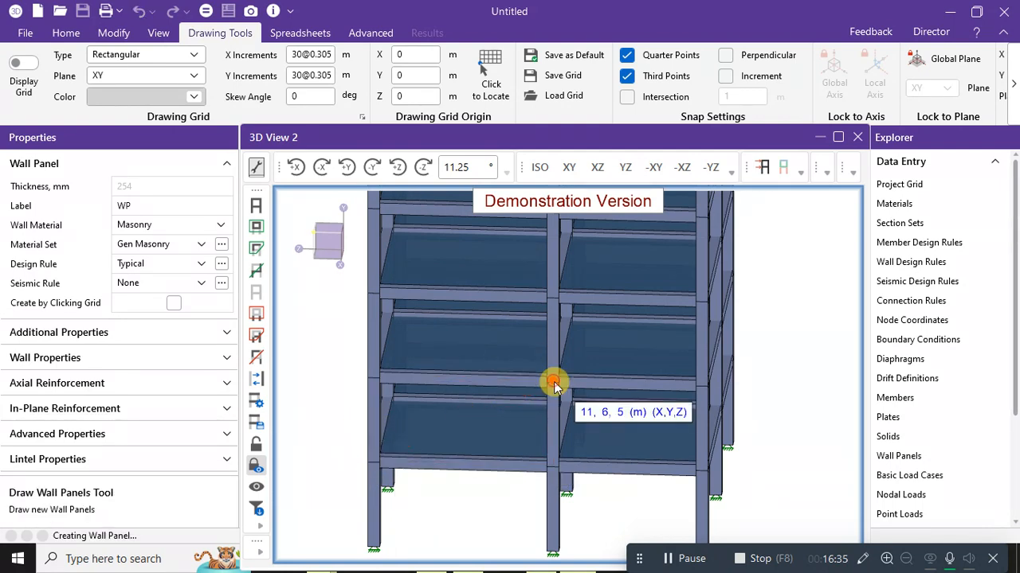
left_click(557, 462)
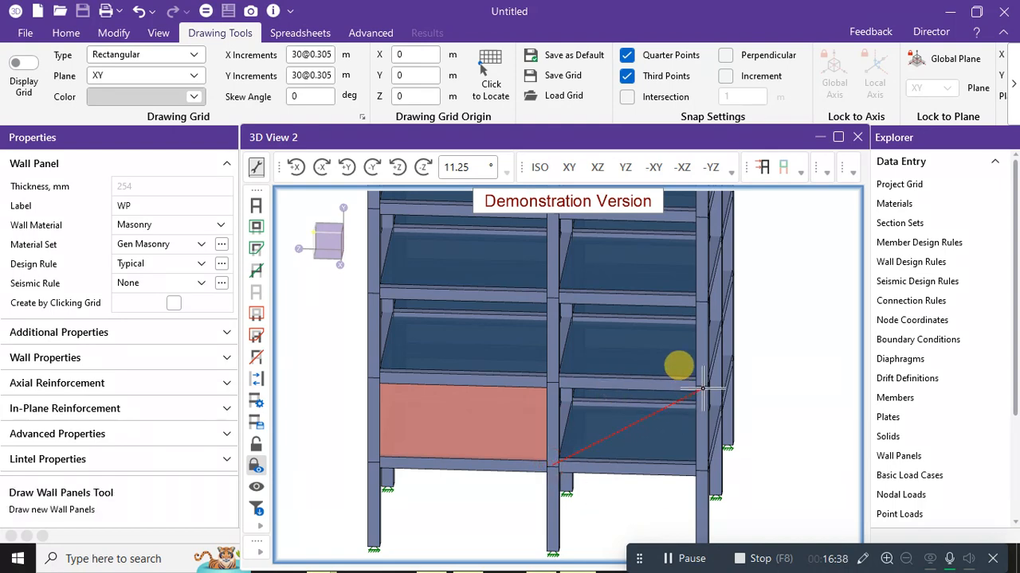
left_click(703, 385)
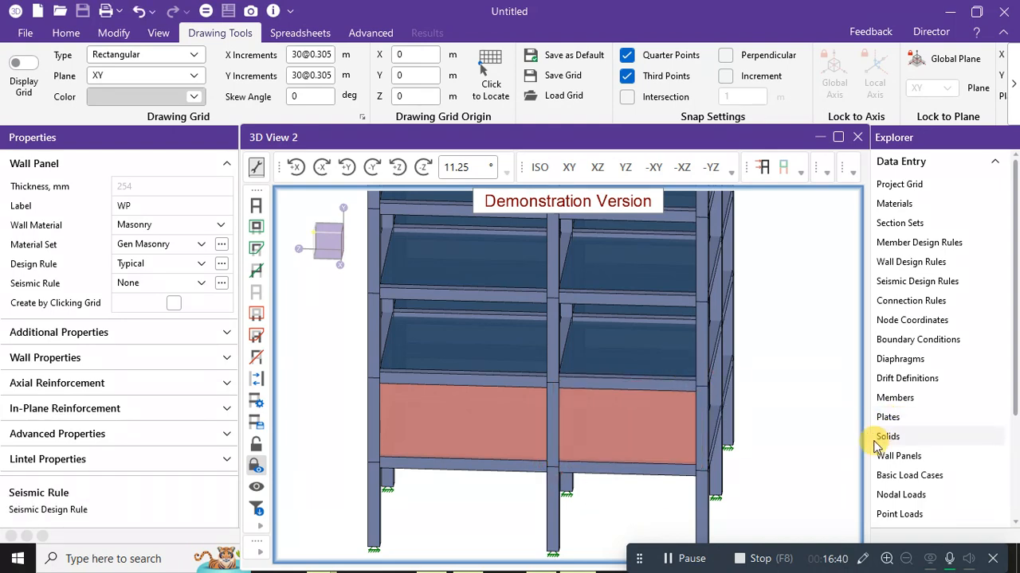
middle_click_drag(836, 418, 660, 409, "shift")
Switch the model display to wireframe.
left_click(66, 39)
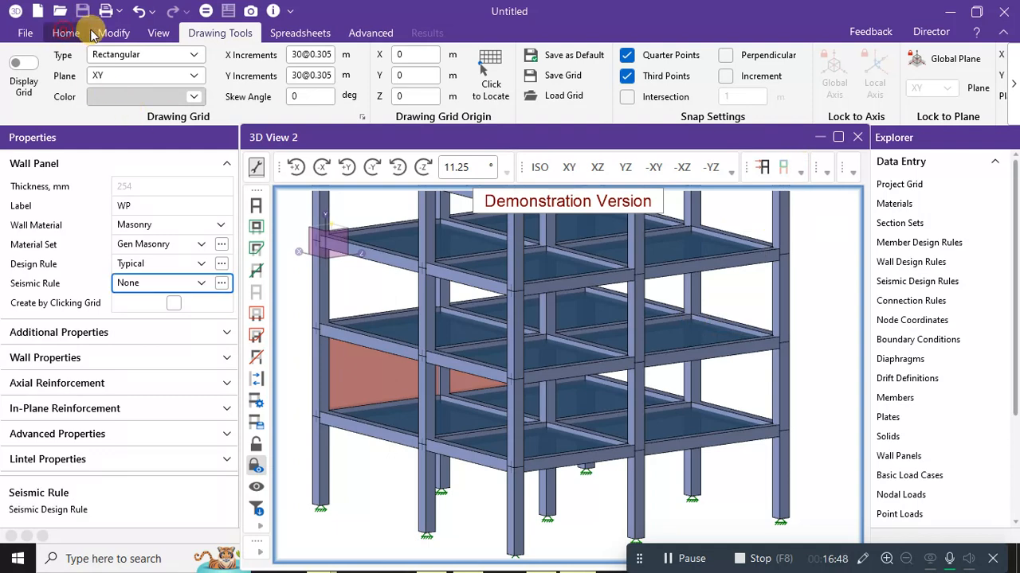
left_click(1013, 88)
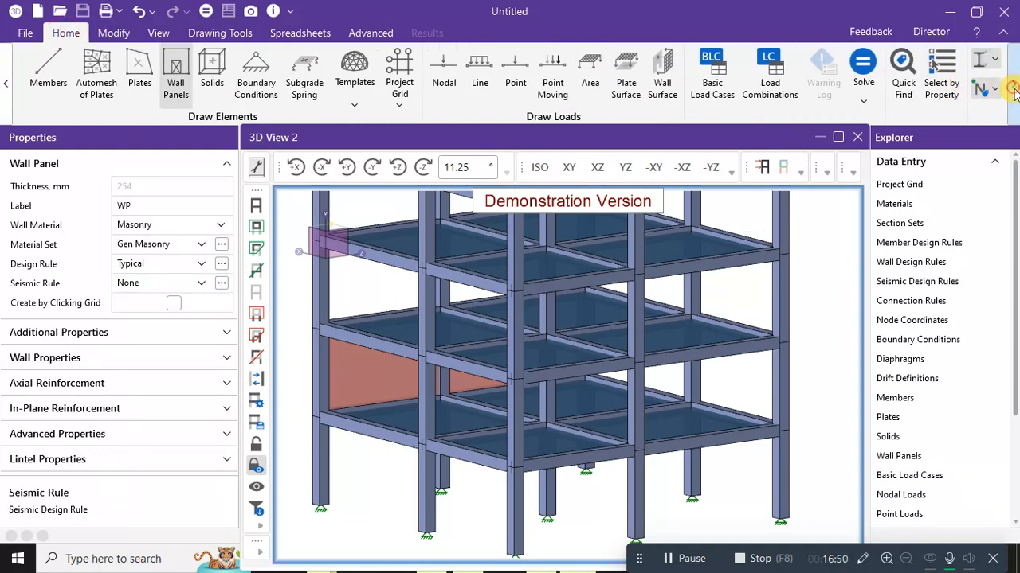
left_click(980, 63)
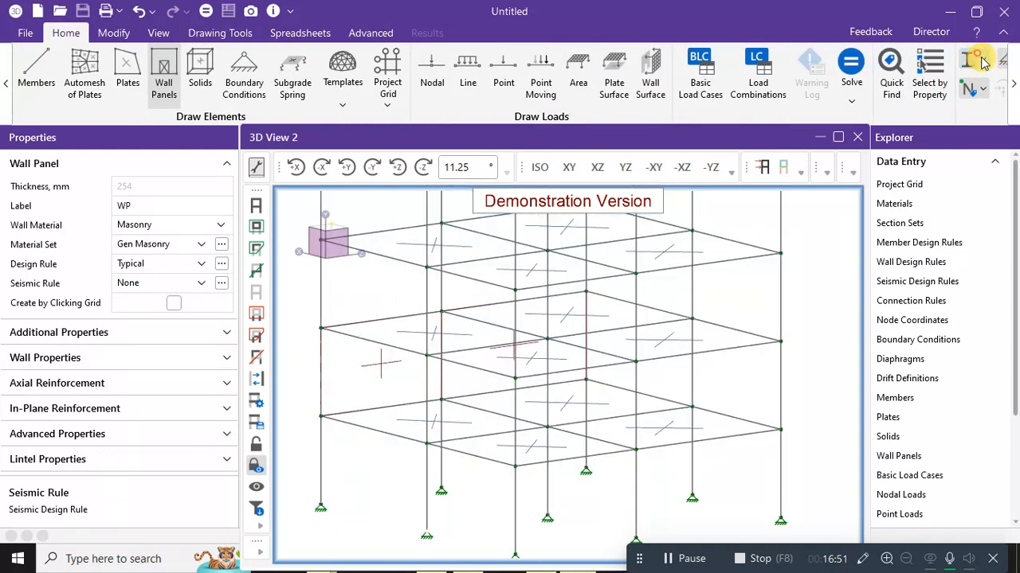
Draw wall panels in the left and right bays of the first face's storey.
left_click(428, 444)
mouse_move(553, 426)
middle_mouse_down("ctrl")
mouse_move(532, 427)
mouse_move(527, 394)
mouse_move(524, 410)
middle_mouse_up("ctrl")
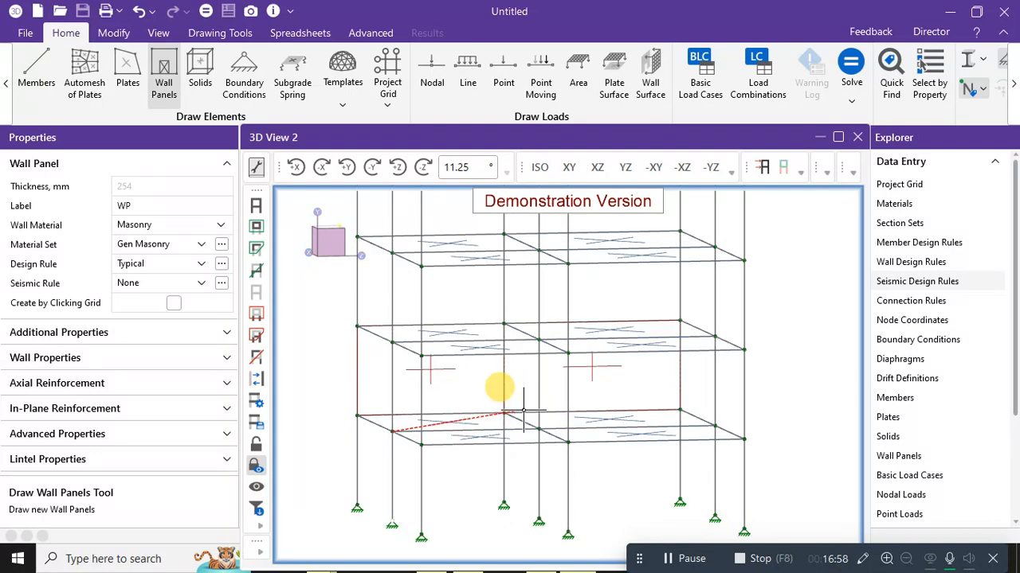
left_click(540, 344)
left_click(540, 428)
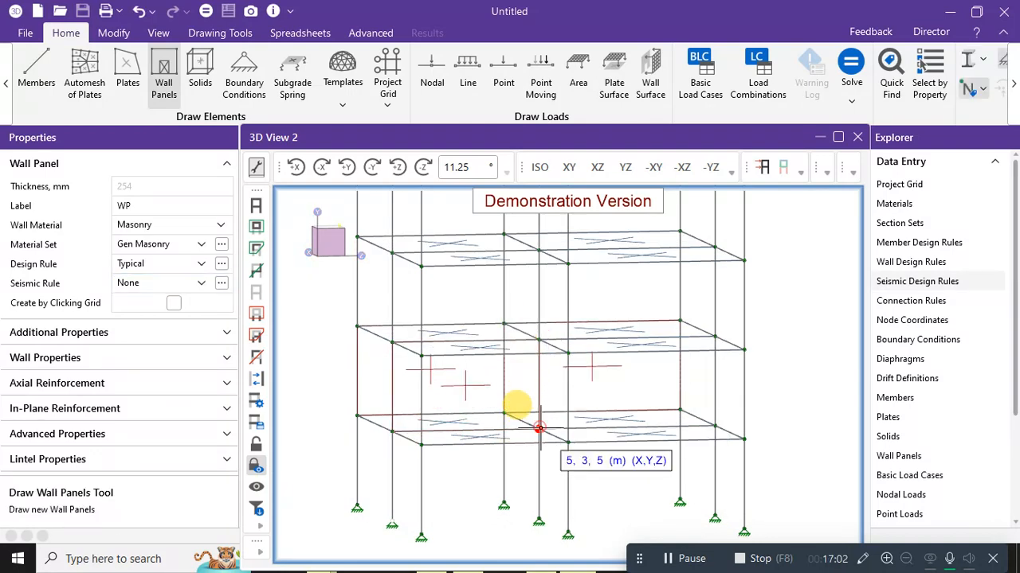
left_click(715, 338)
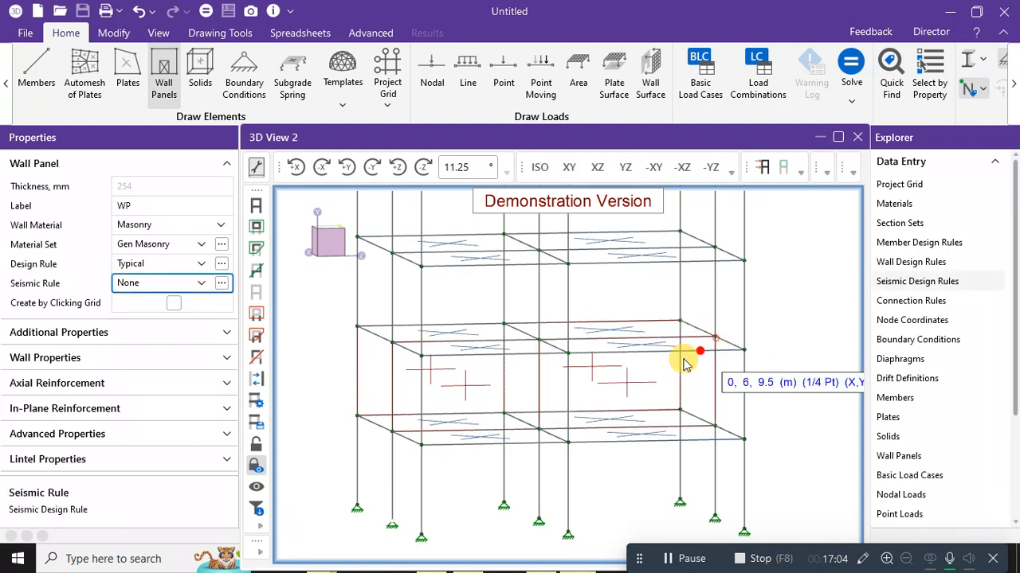
Add wall panels in both bays of the next face, from node 0,6,5 across the right bay.
left_click(421, 444)
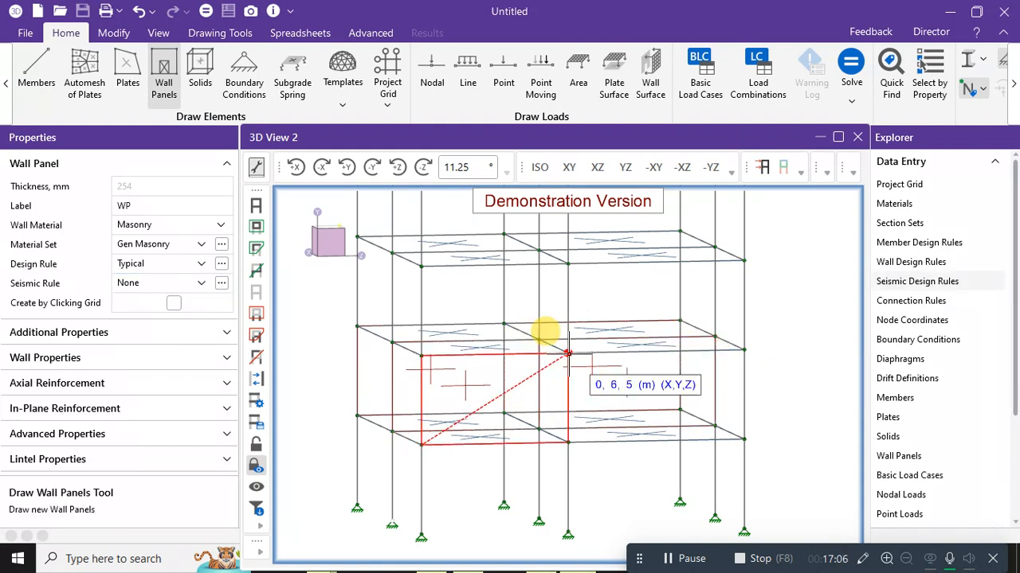
left_click(569, 352)
left_click(570, 440)
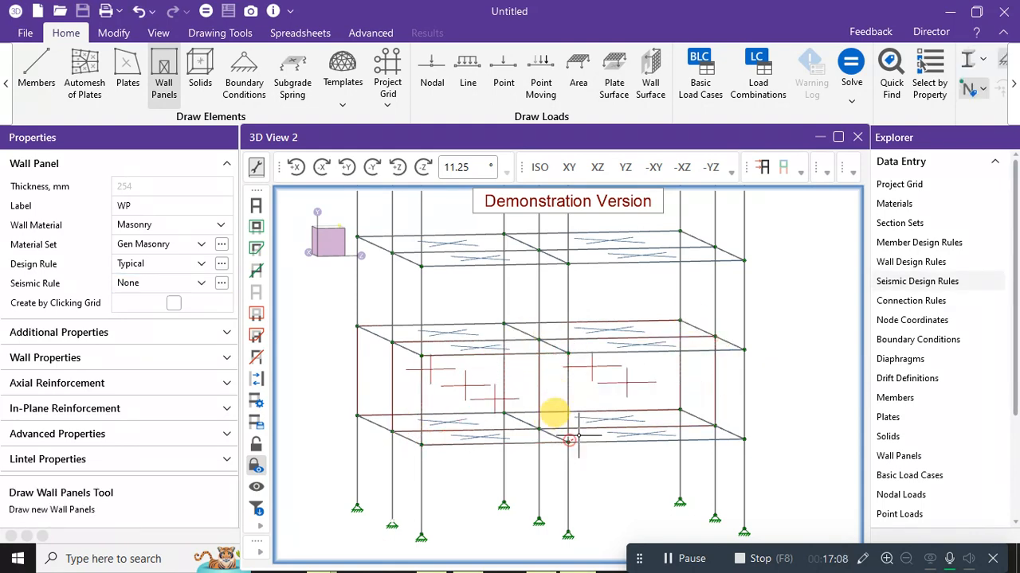
left_click(745, 351)
middle_click_drag(664, 435, 737, 454, "ctrl")
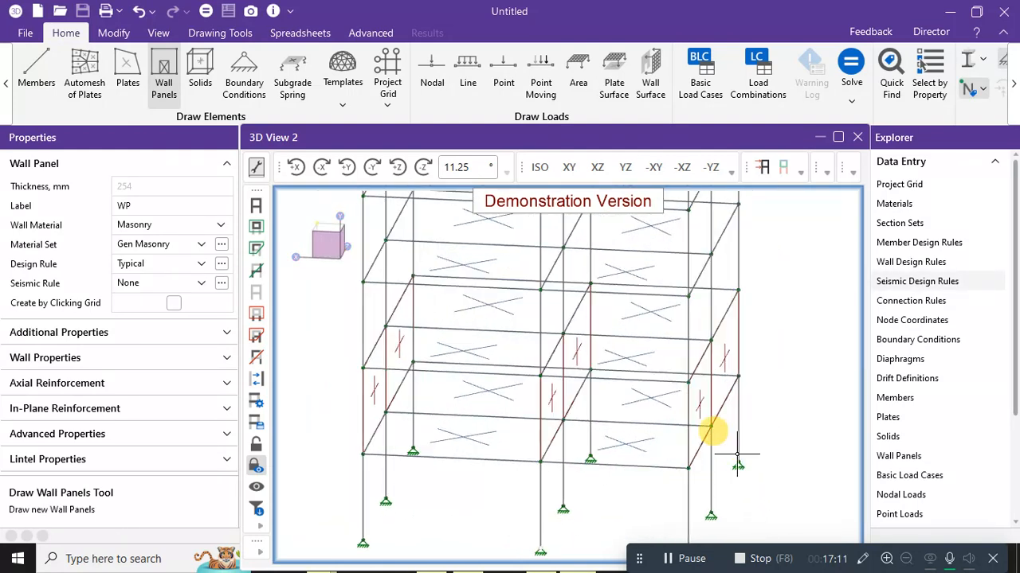
Place wall panel corners on the side face at node 5,3,0.
left_click(363, 454)
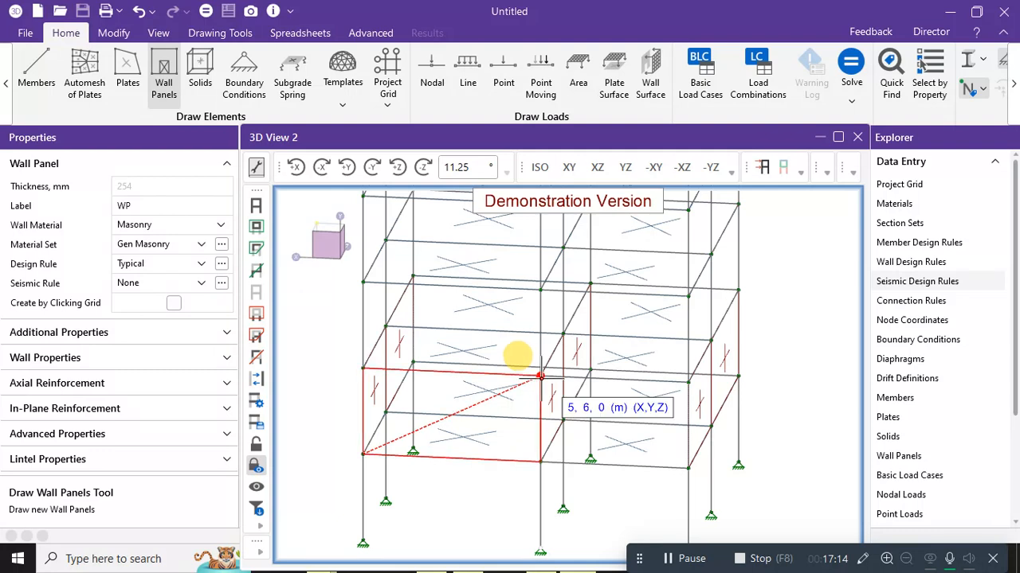
left_click(540, 462)
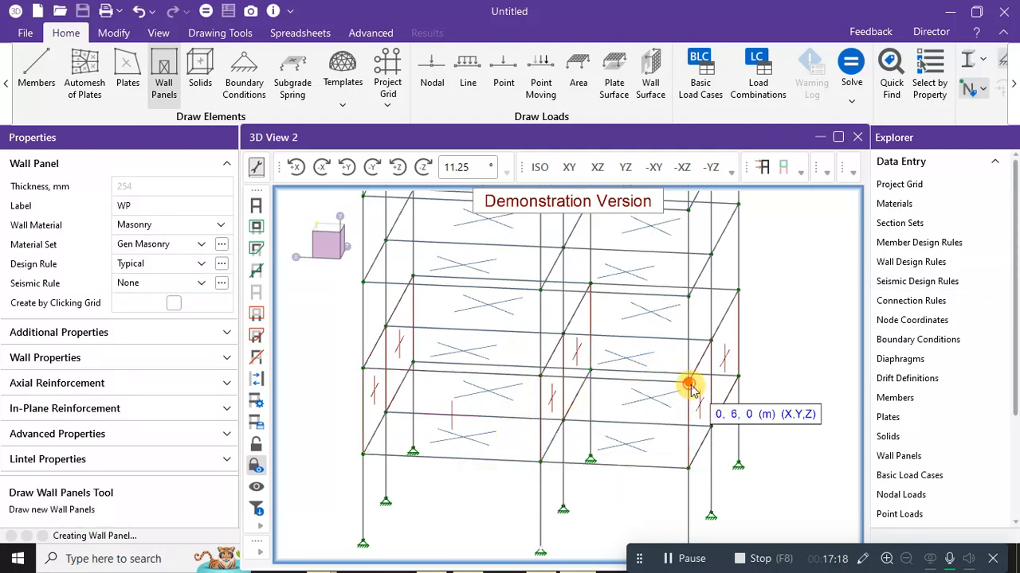
middle_click_drag(785, 382, 464, 426, "shift")
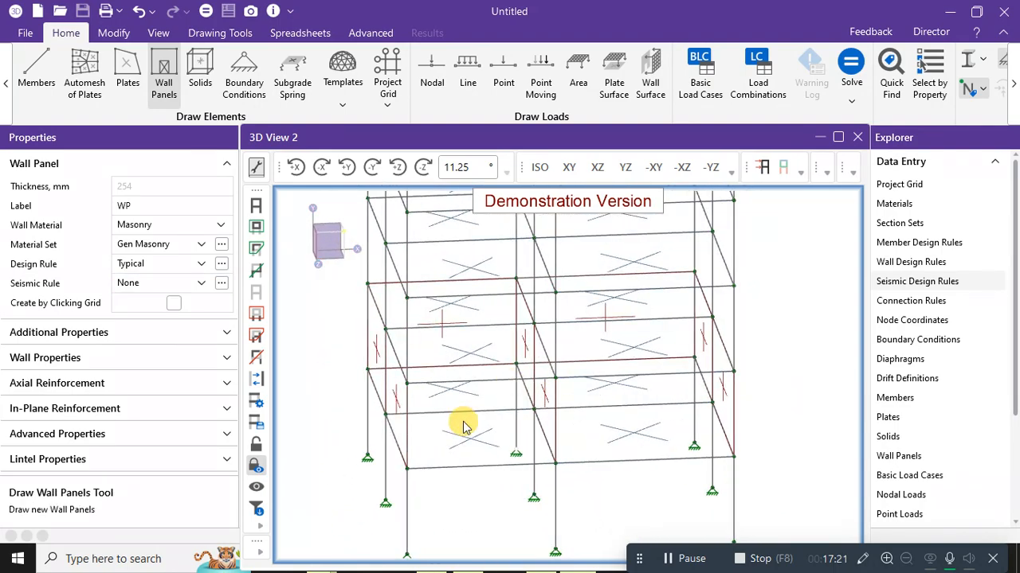
Fill both bays on the Z = 11 m face with panels from node 0,3,11 to 11,6,11.
left_click(406, 469)
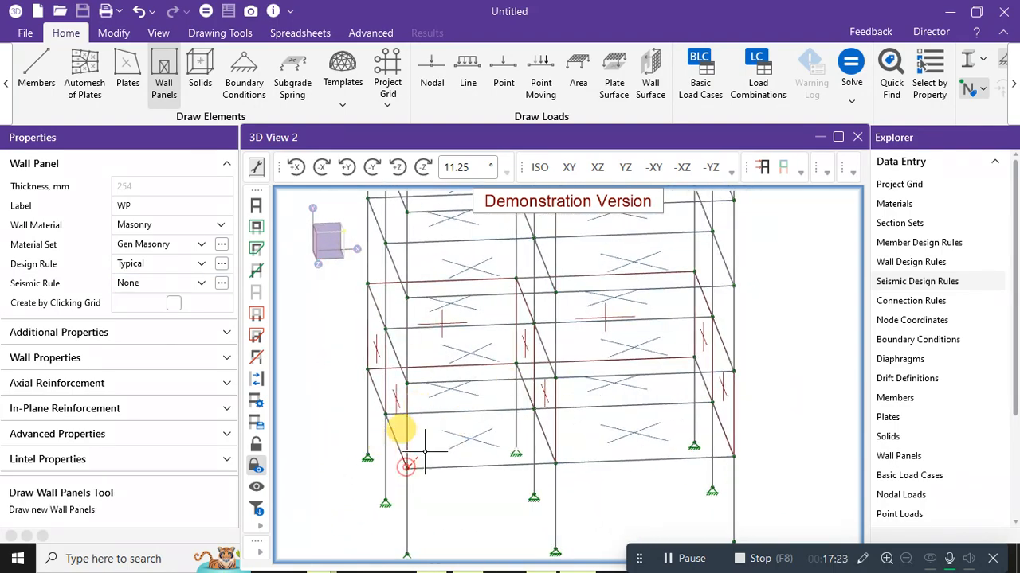
left_click(555, 378)
left_click(555, 462)
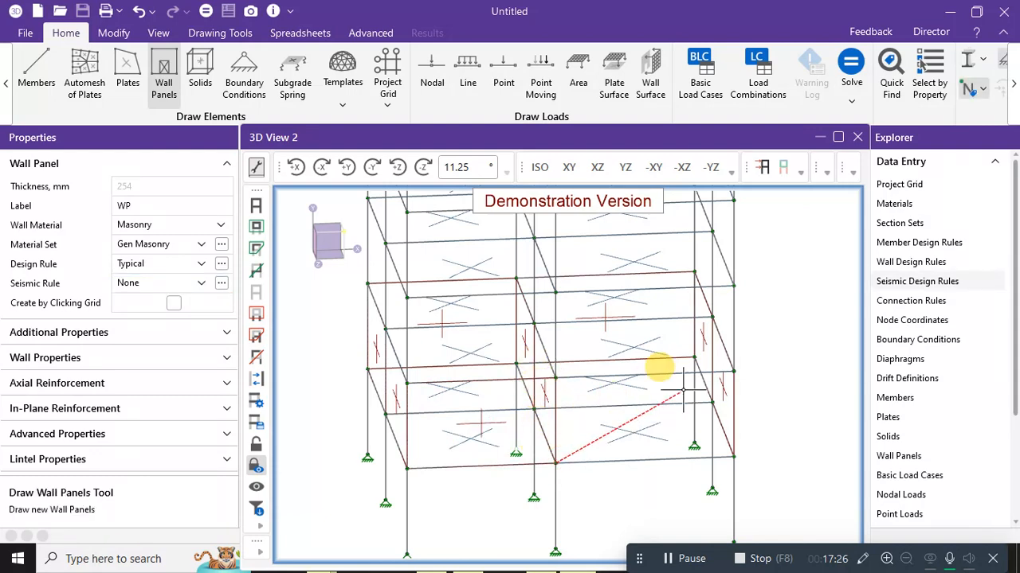
left_click(732, 372)
middle_click_drag(777, 363, 723, 364)
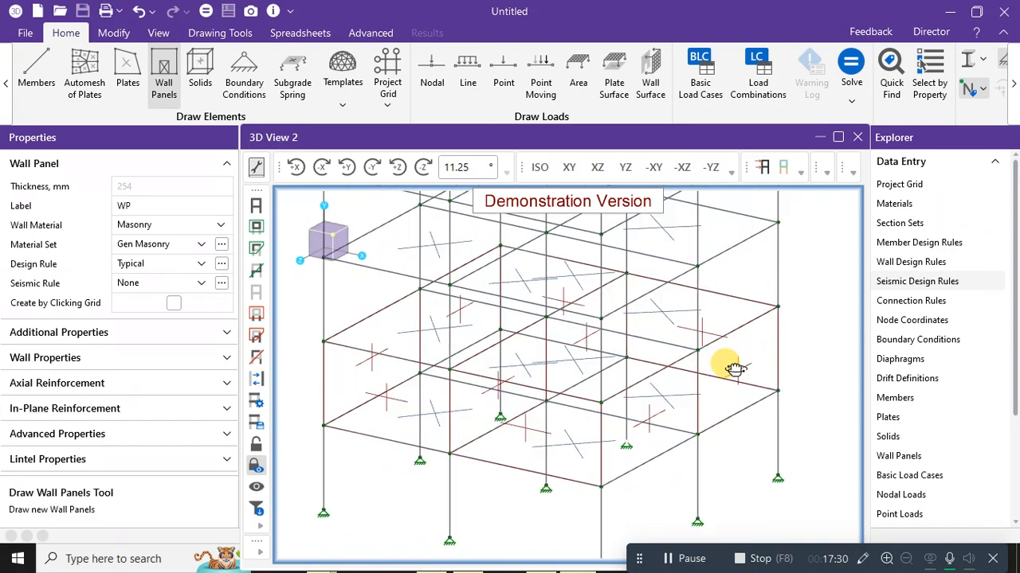
left_click(981, 64)
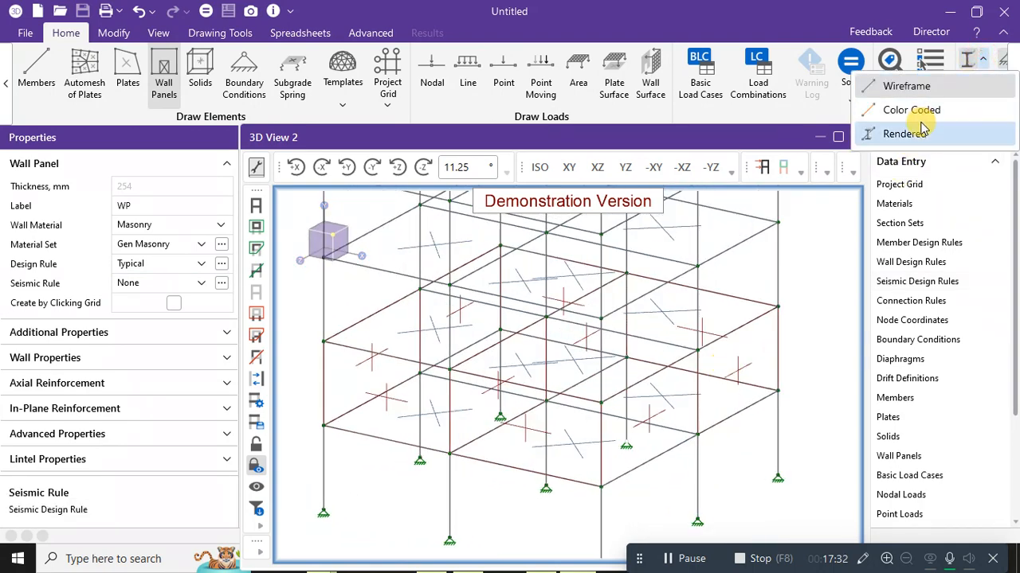
Render the model solid, inspect the masonry panels, and exit the Wall Panels tool.
left_click(921, 136)
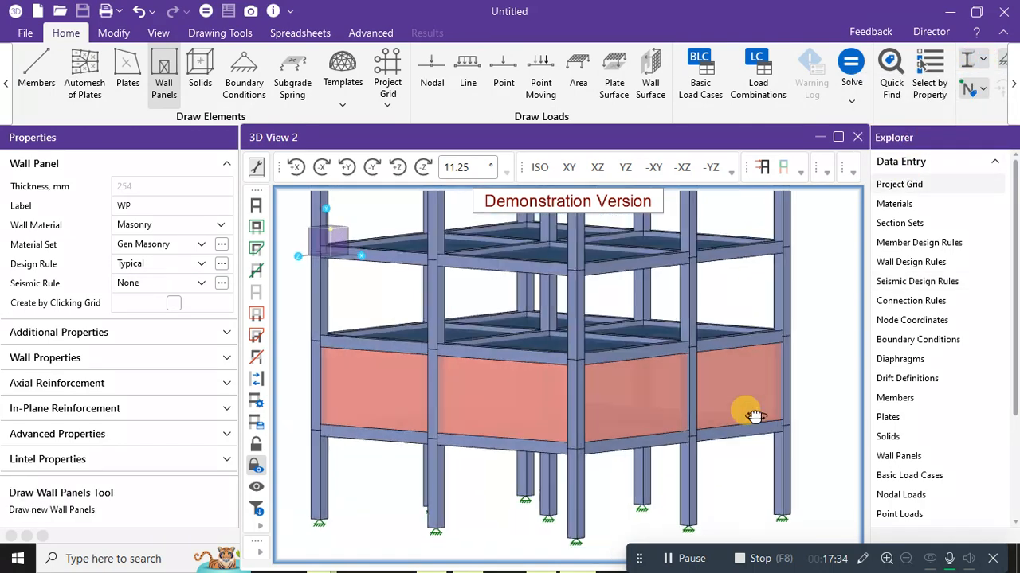
scroll(745, 402, "up", 2)
middle_click_drag(740, 396, 587, 426)
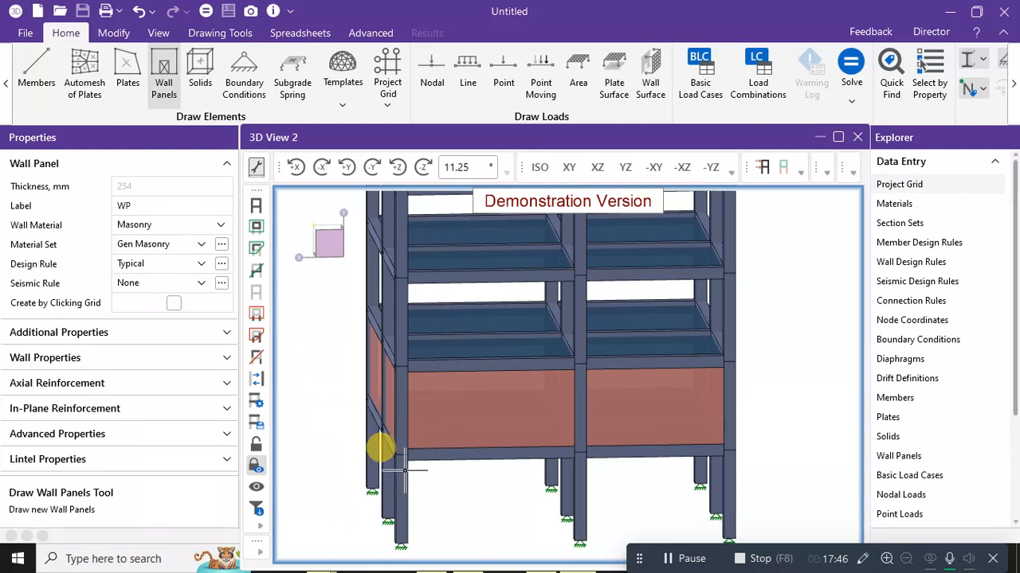
key("Escape")
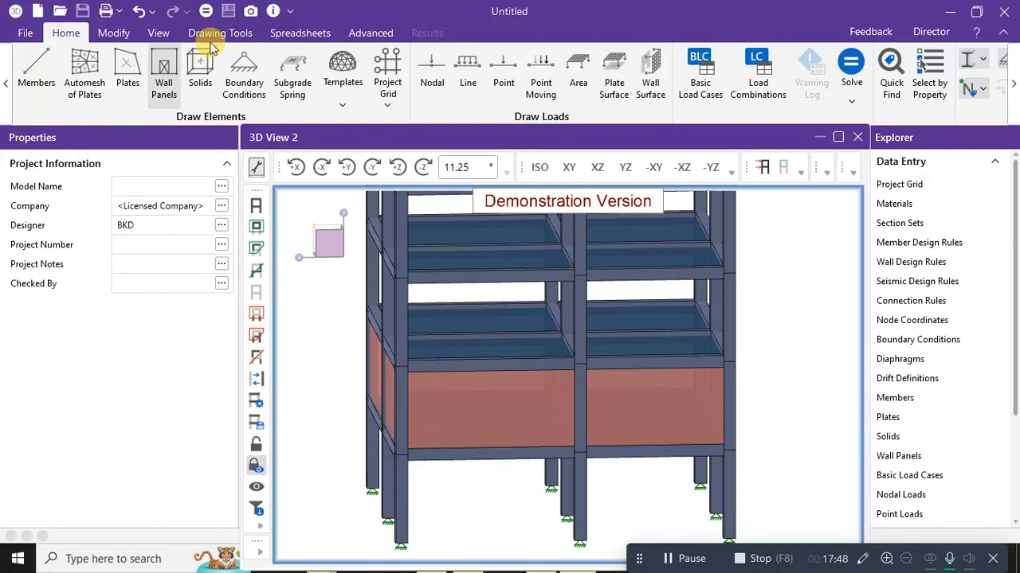
Select the masonry wall panels one by one, including WP7 and WP8, around the storey.
left_click(114, 32)
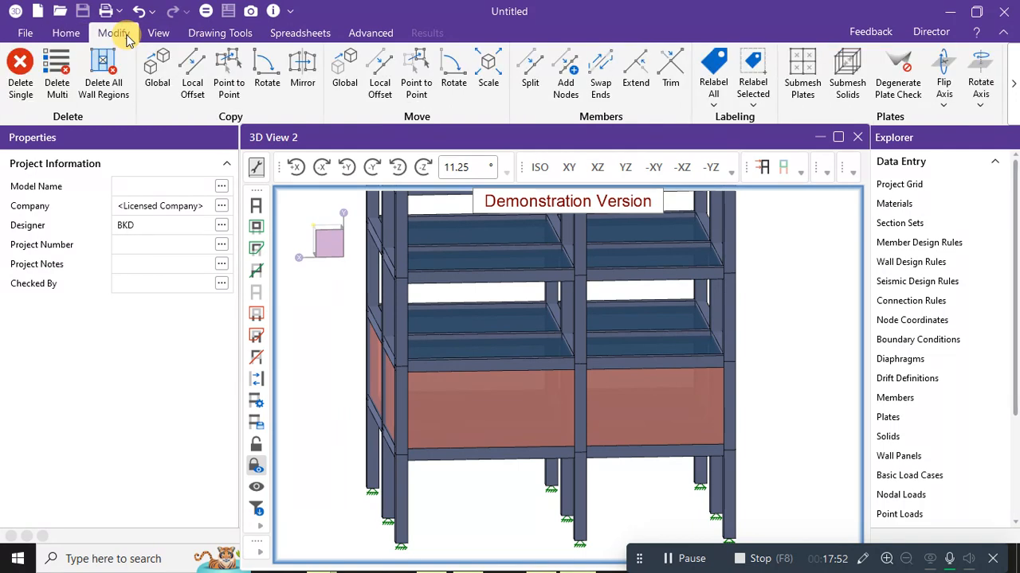
left_click(482, 428)
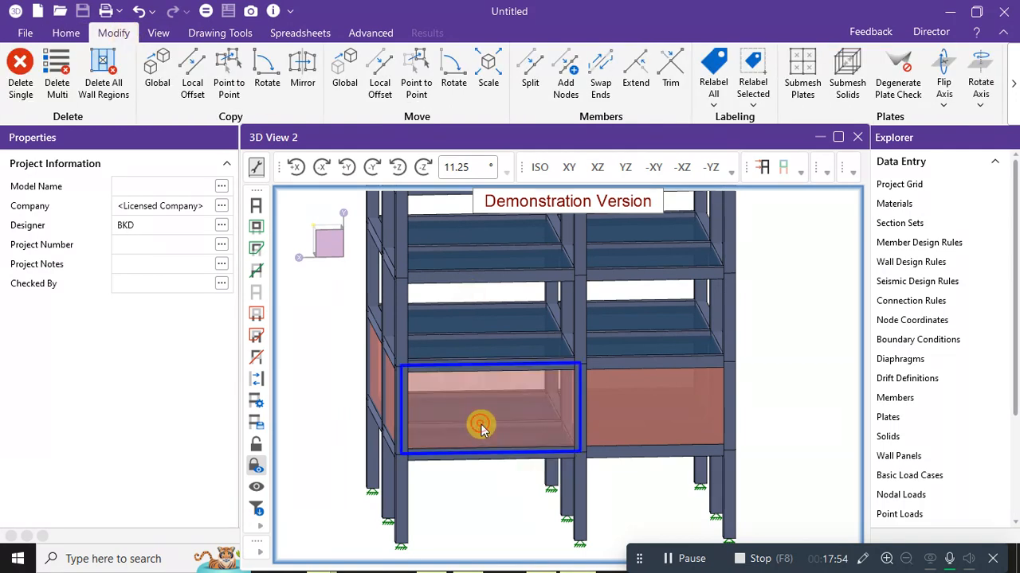
left_click(541, 425)
left_click(642, 412)
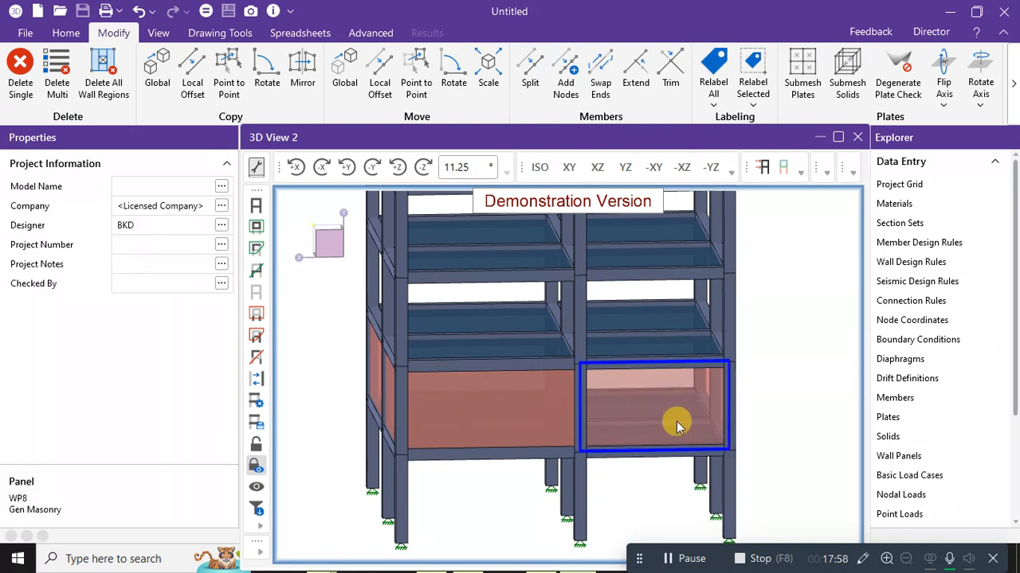
left_click(563, 425, "ctrl")
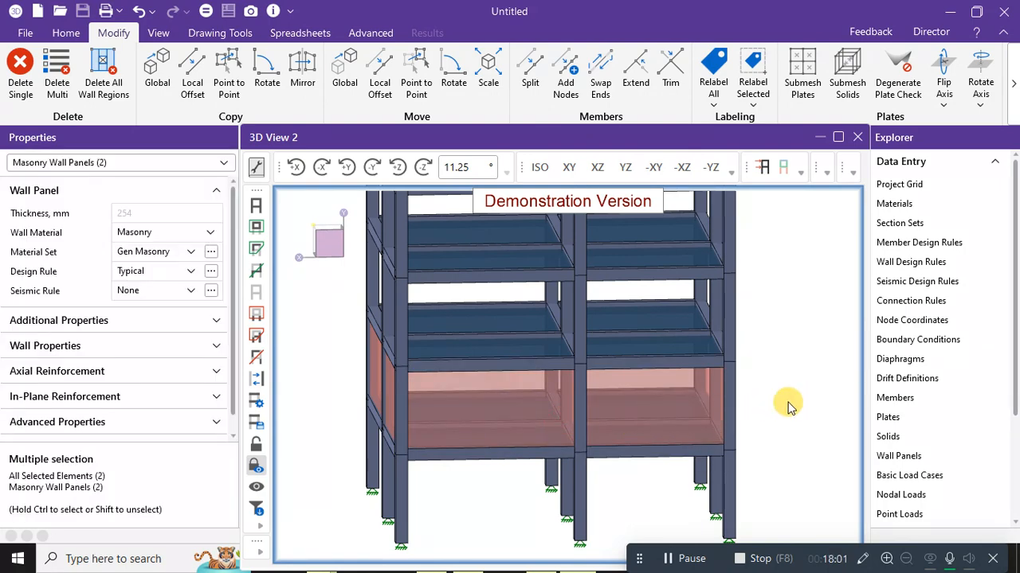
middle_click_drag(737, 414, 791, 430)
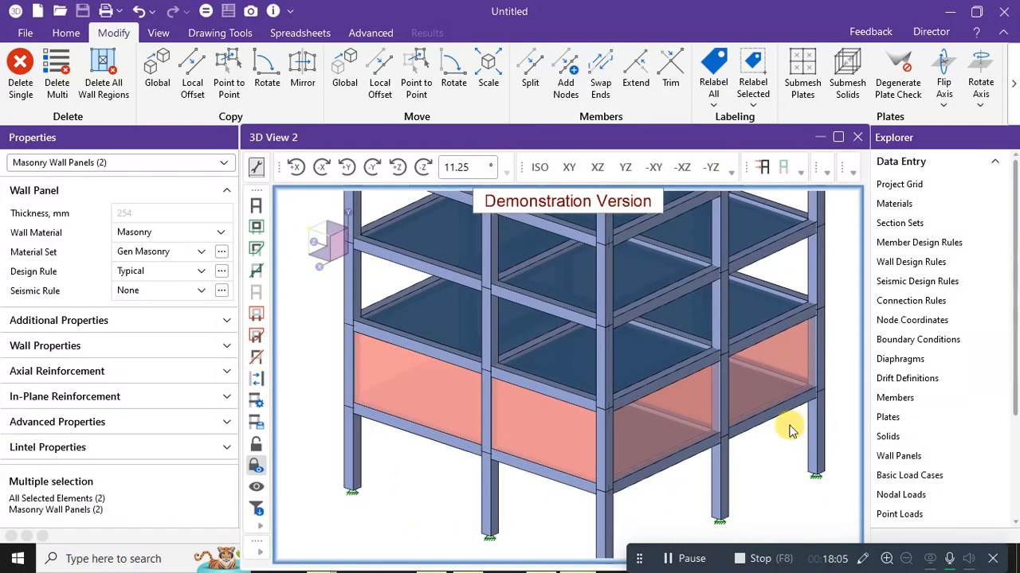
left_click(439, 409, "ctrl")
middle_click_drag(561, 500, 484, 534, "shift")
left_click(643, 435, "ctrl")
left_click(486, 430, "ctrl")
Add the last wall panel to the selection, view the Color Coded display, then return to Wireframe.
left_click(707, 484, "ctrl")
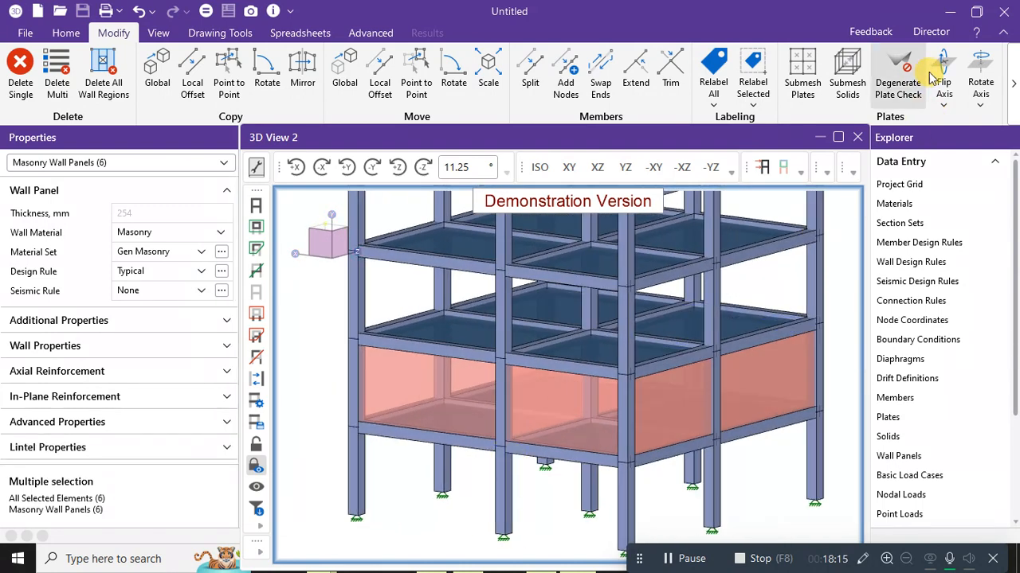
left_click(66, 32)
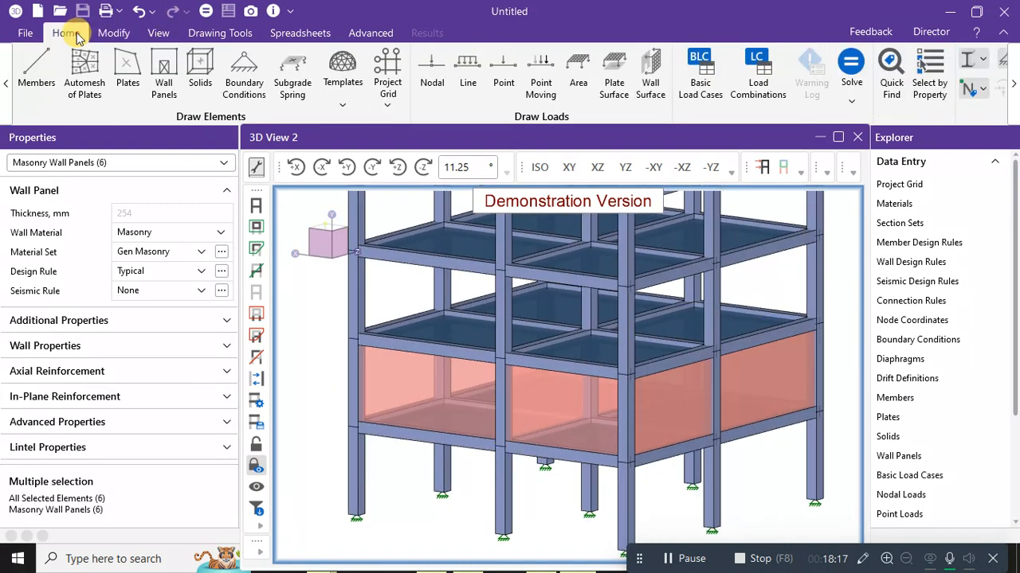
left_click(972, 59)
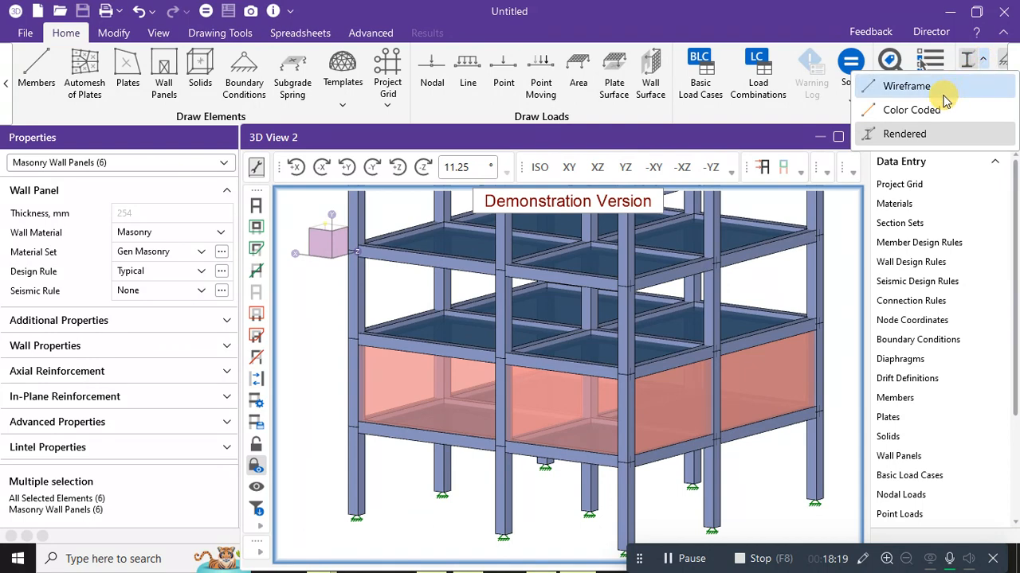
left_click(913, 111)
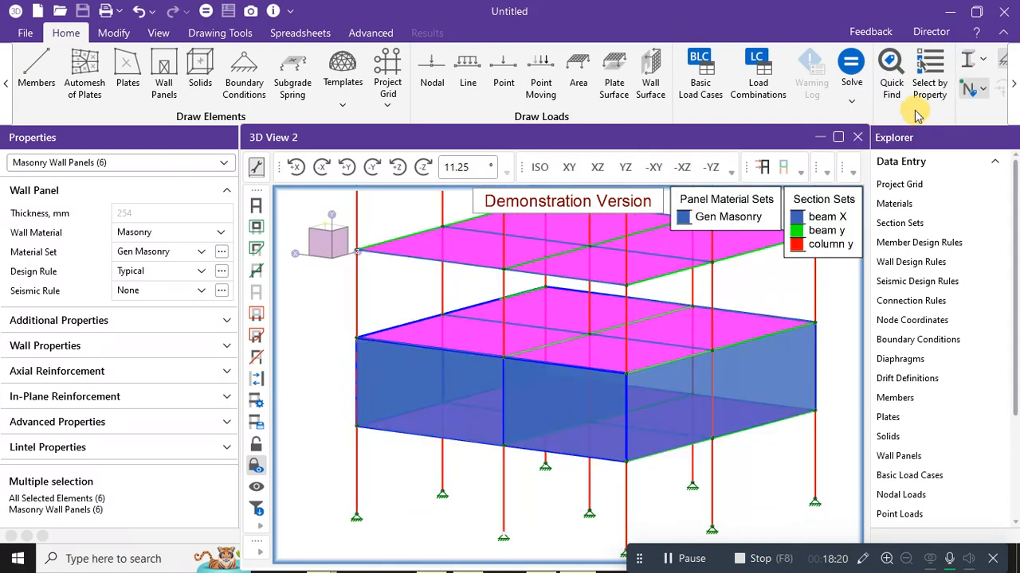
left_click(985, 64)
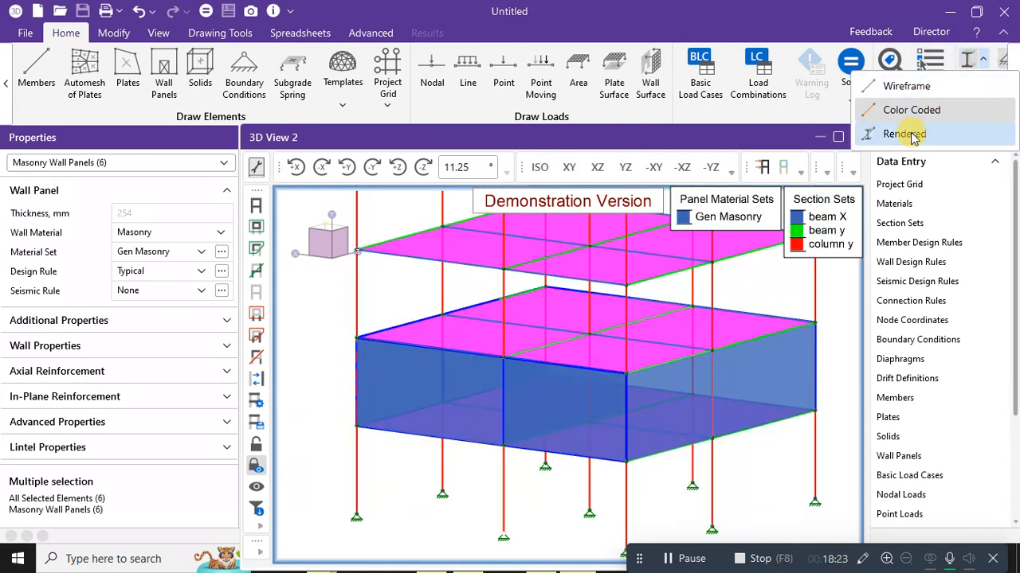
left_click(906, 86)
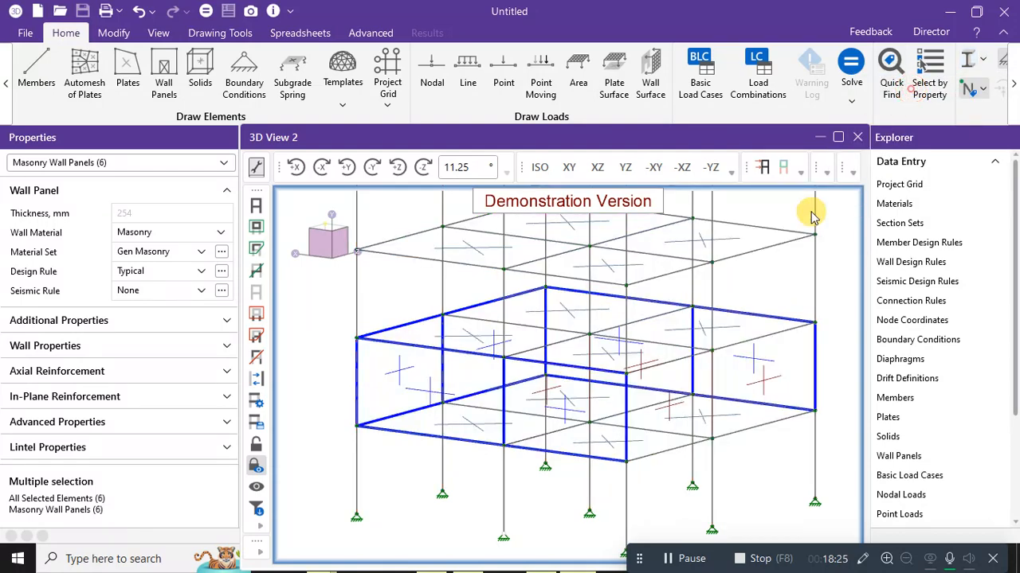
Add wall panel WP5, another wall panel and a floor plate to the selection.
middle_click_drag(644, 464, 564, 392)
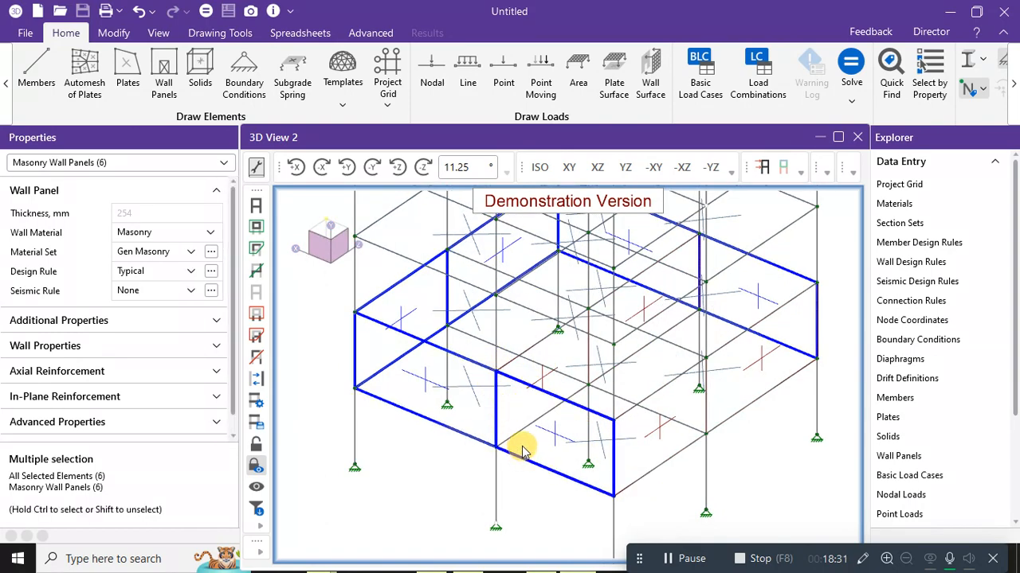
middle_click_drag(529, 474, 421, 465)
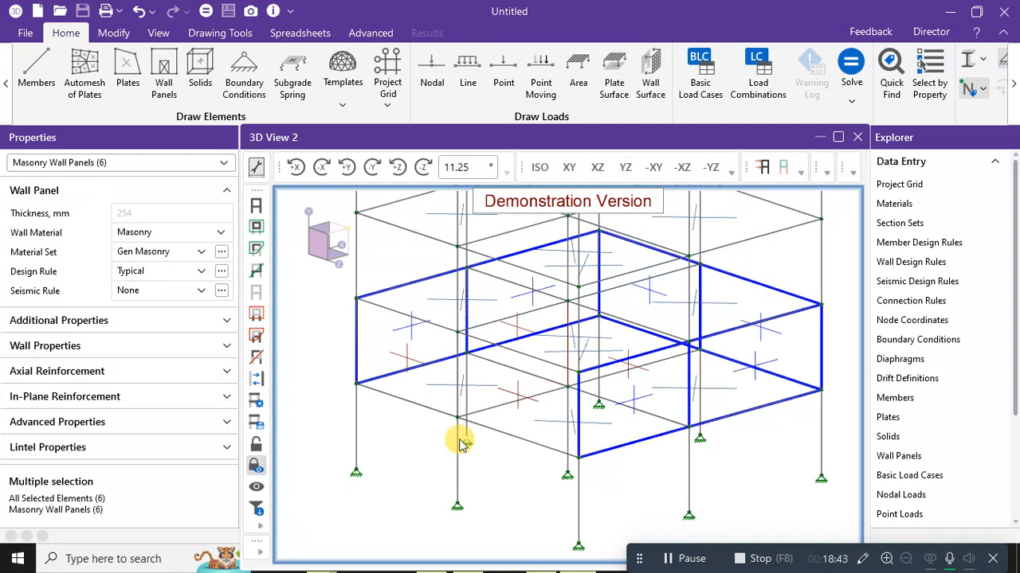
left_click(380, 367, "ctrl")
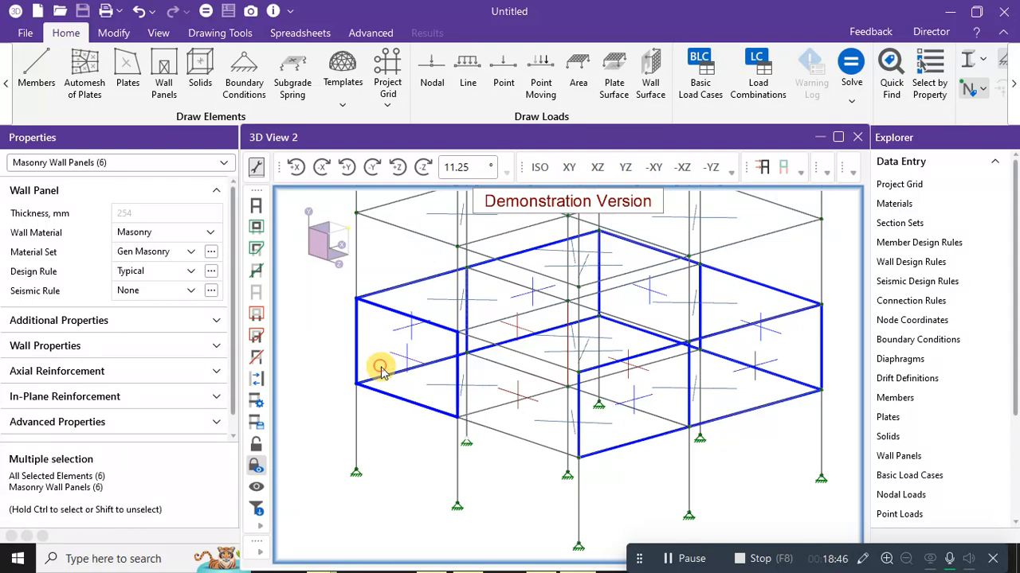
left_click(491, 390, "ctrl")
middle_click_drag(679, 467, 582, 341)
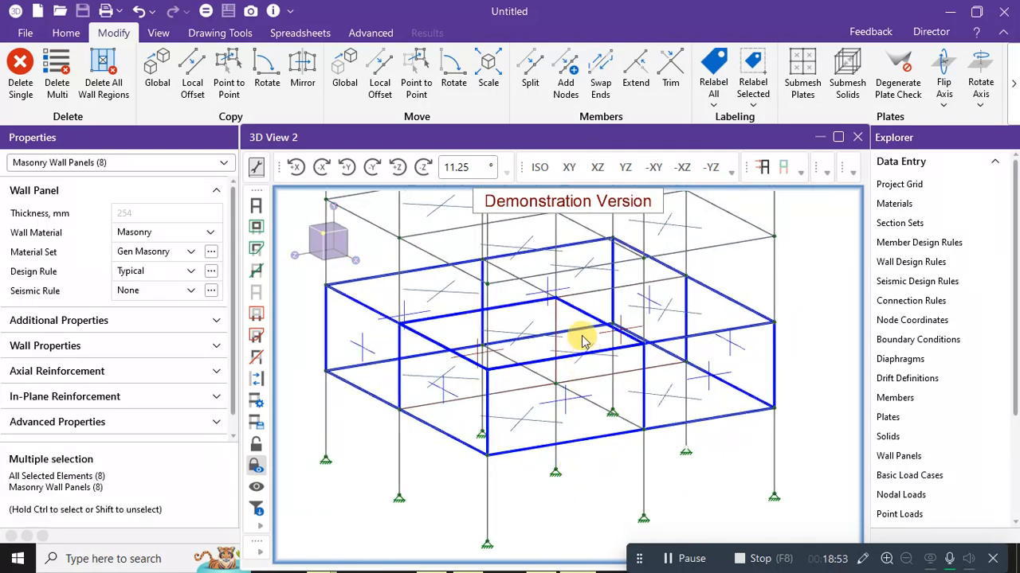
middle_click_drag(592, 473, 589, 406)
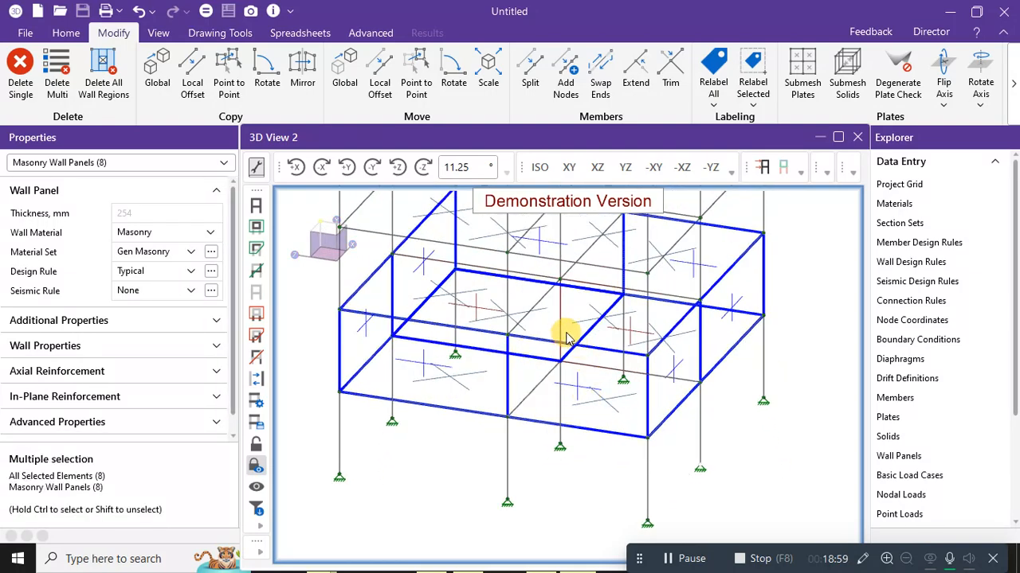
left_click(524, 344, "ctrl")
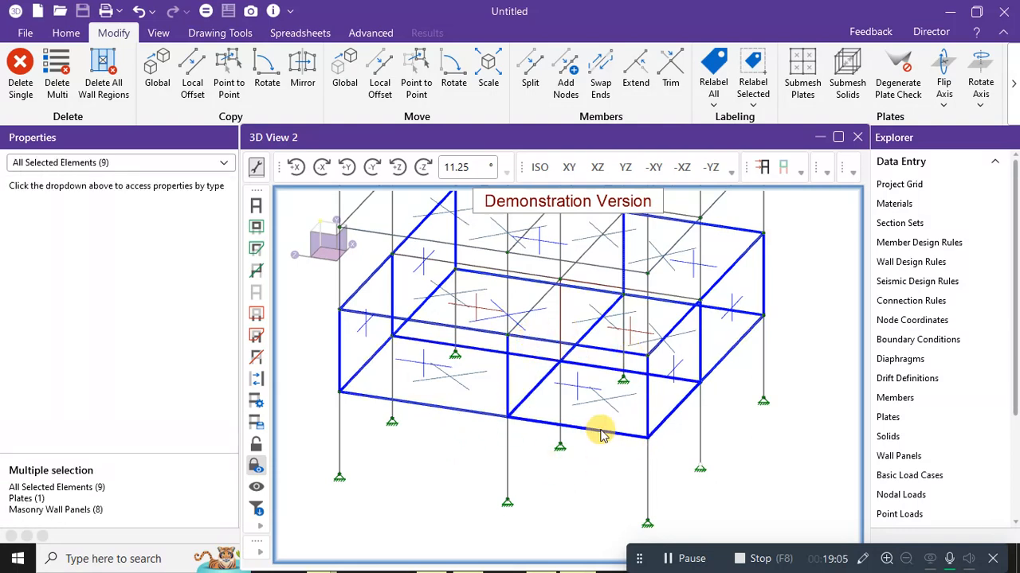
Clear the selection and bring back the Home drawing and loading tools.
left_click(757, 447)
middle_click_drag(714, 446, 749, 486)
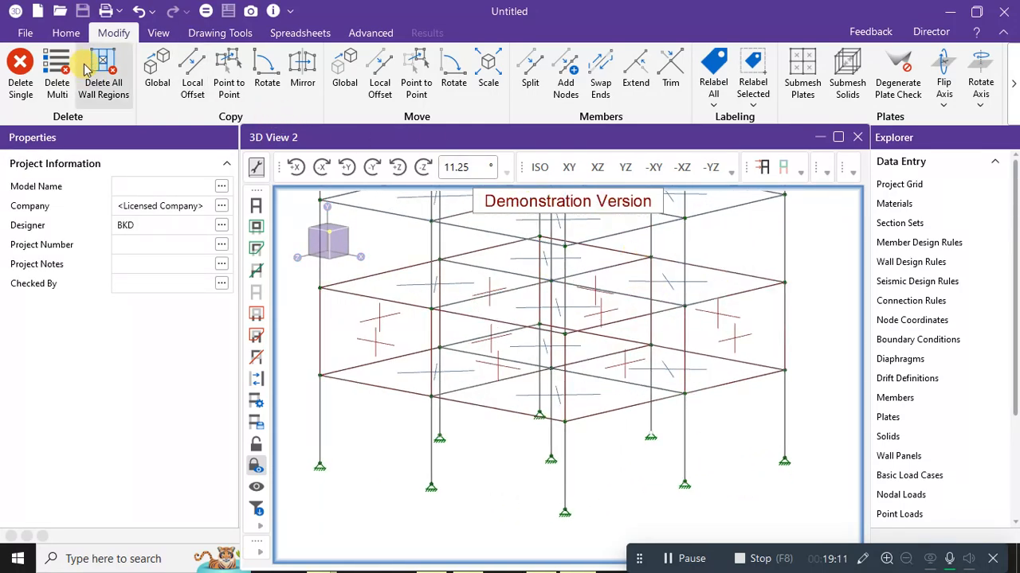
left_click(68, 32)
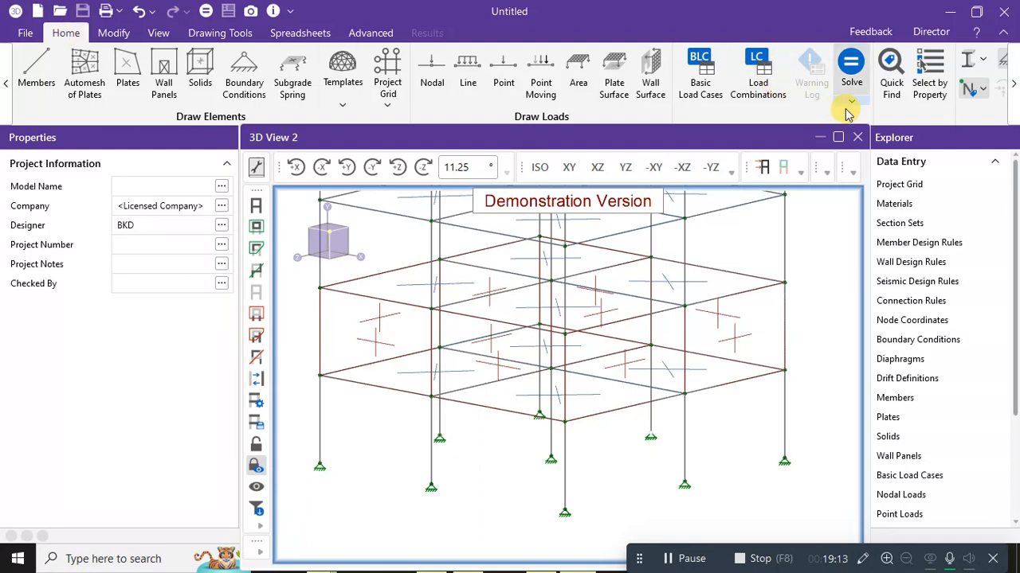
Open Select Elements by Property for wall panels, keeping Parallel to Plane at XY.
left_click(930, 80)
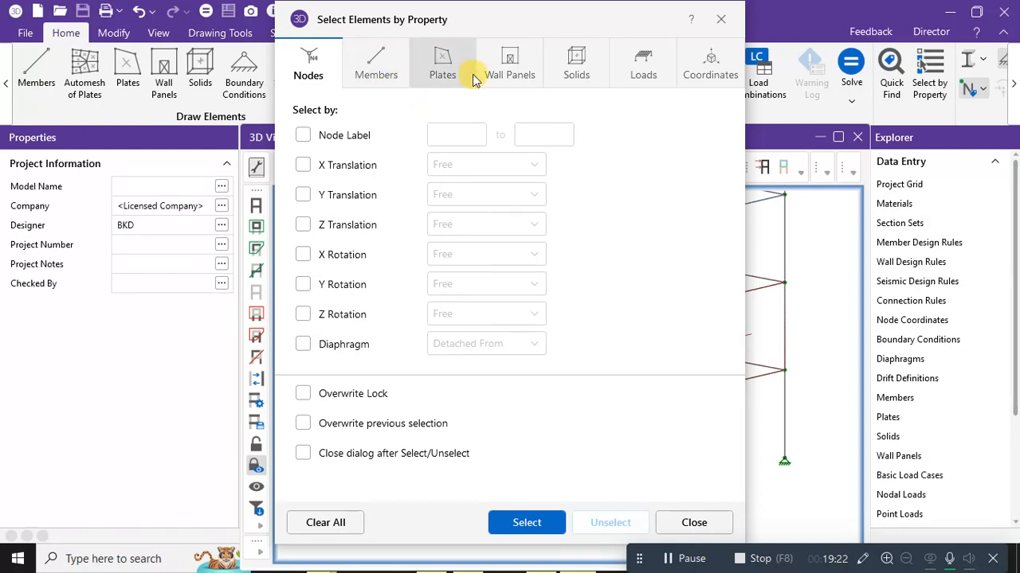
left_click(509, 72)
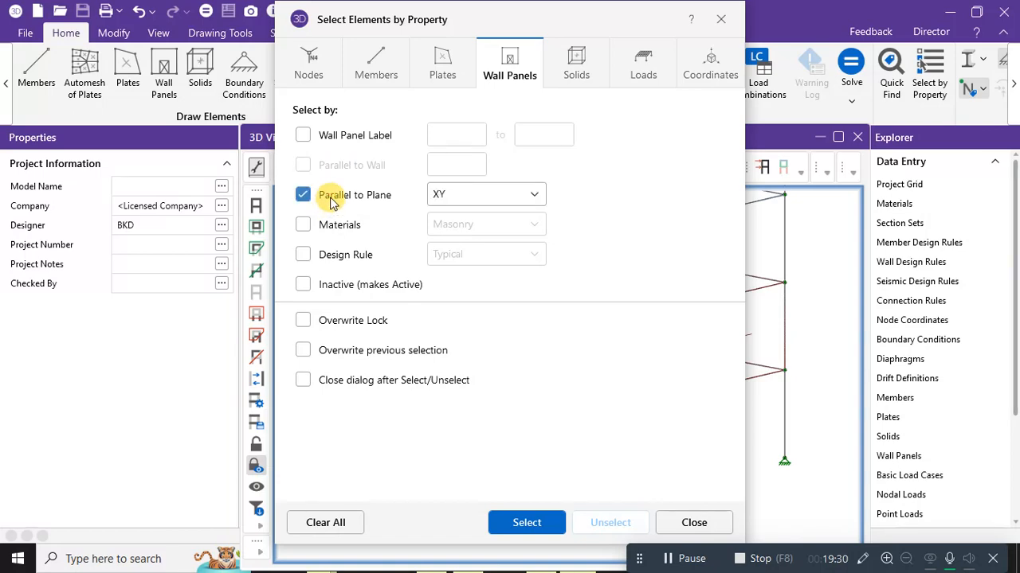
left_click_drag(437, 20, 770, 50)
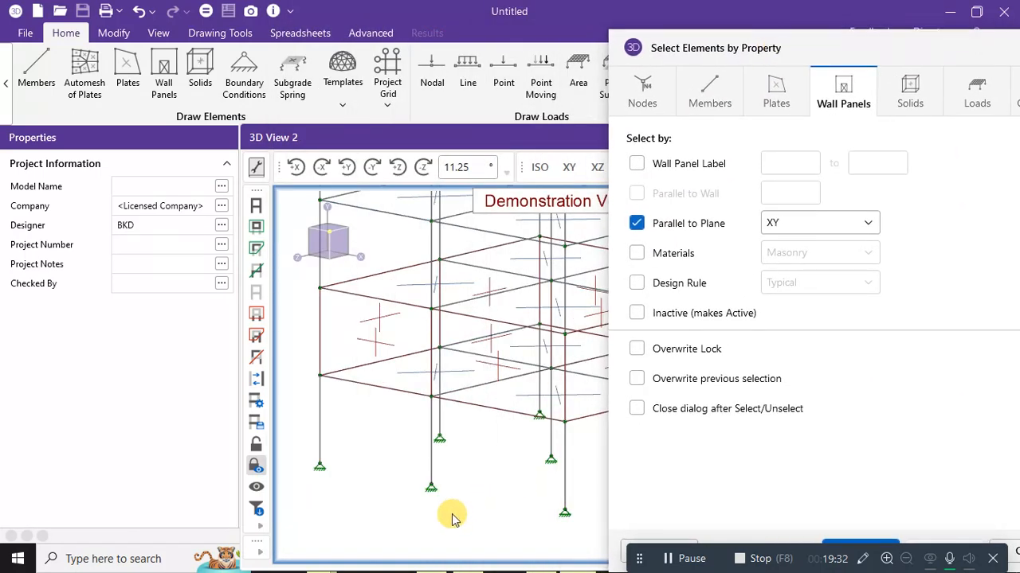
left_click_drag(853, 54, 737, 71)
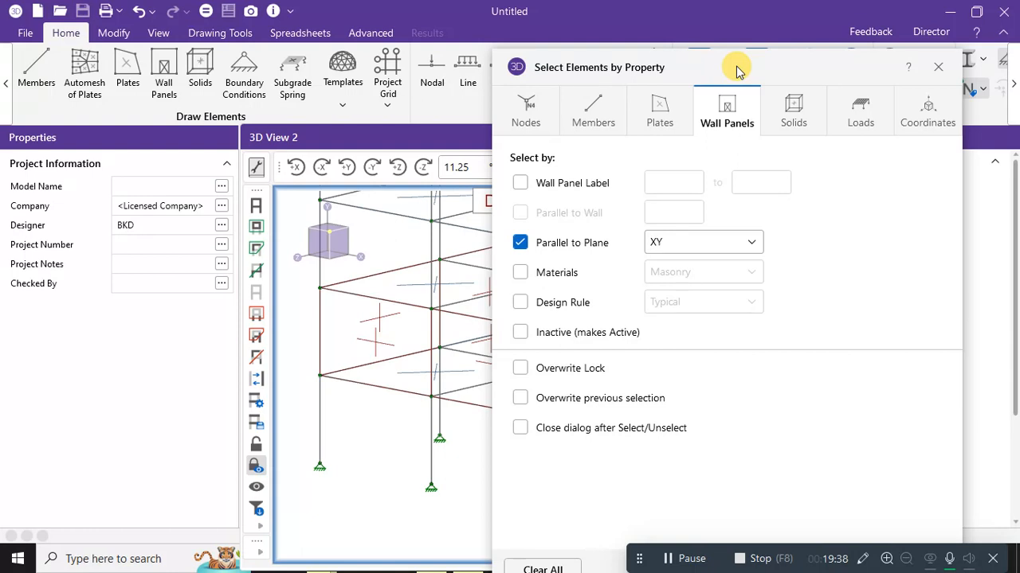
left_click(681, 252)
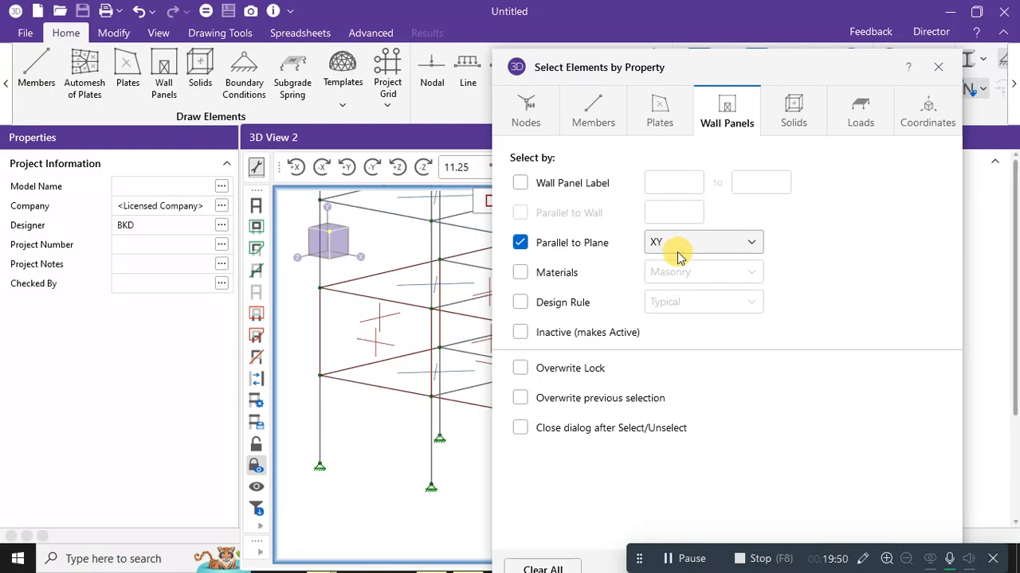
left_click(678, 252)
left_click_drag(713, 81, 640, 40)
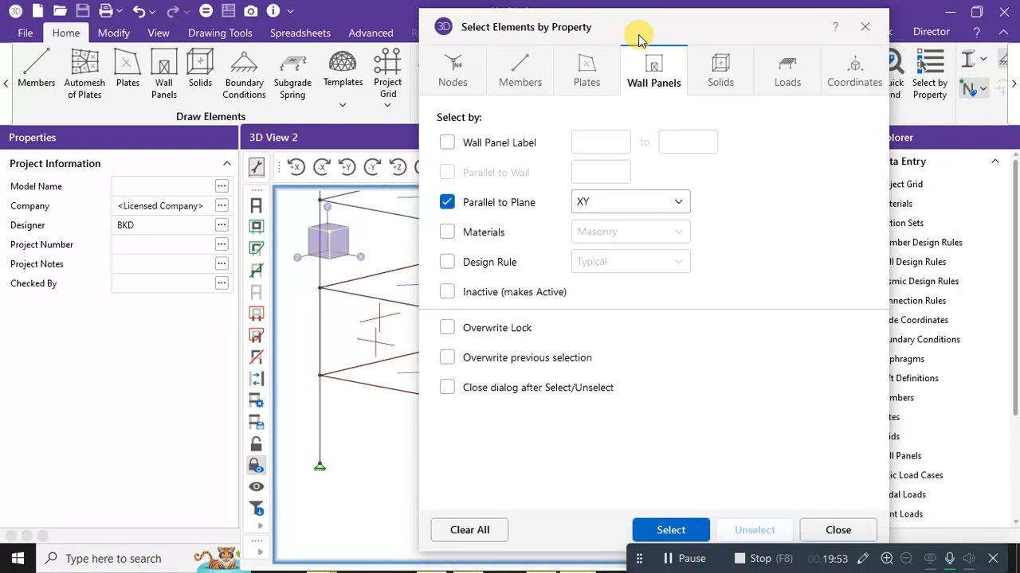
Select wall panels parallel to the XZ plane, then pick out the four masonry panels.
left_click(581, 202)
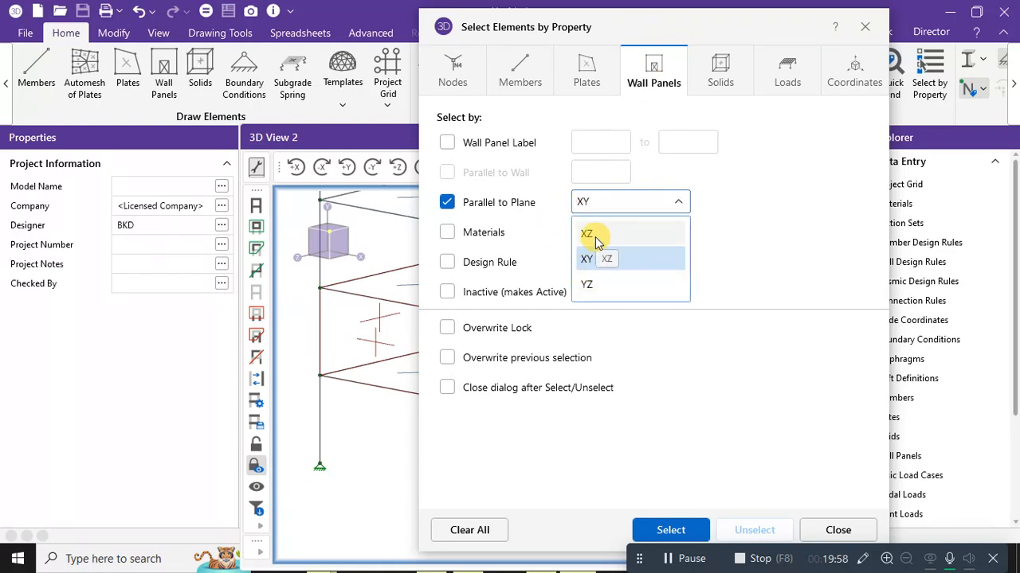
left_click(596, 239)
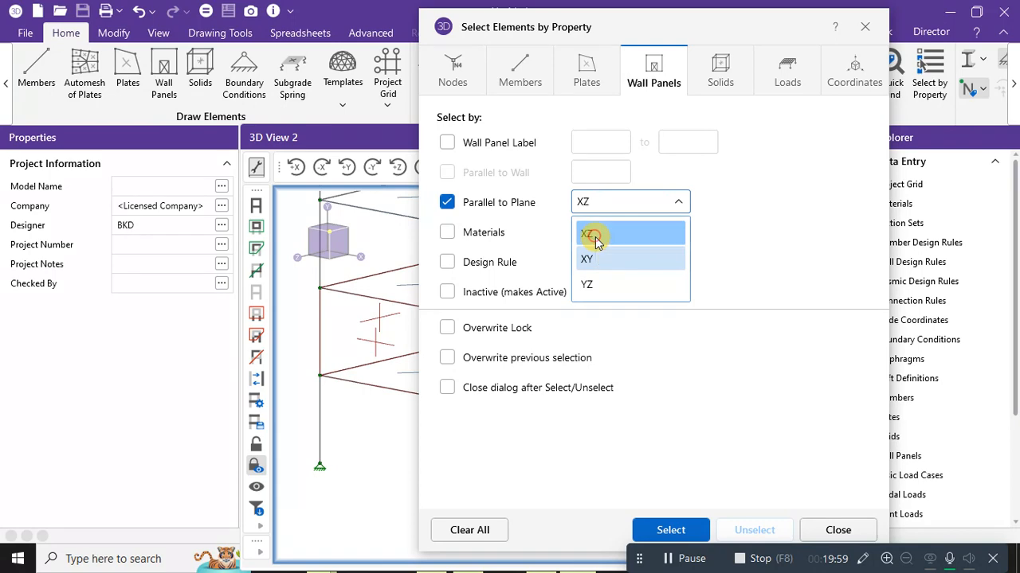
left_click(669, 530)
left_click_drag(711, 26, 575, 16)
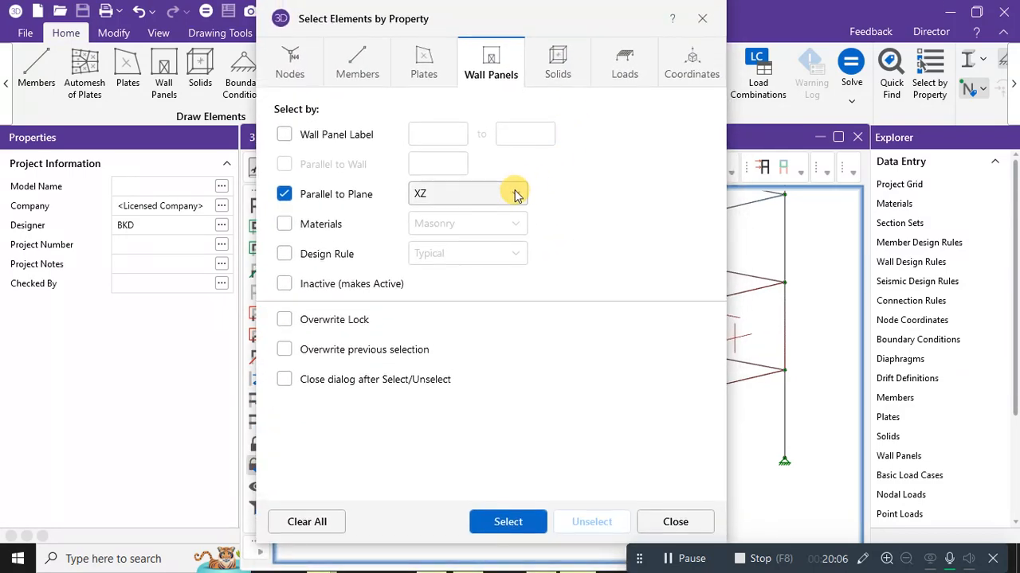
left_click(466, 204)
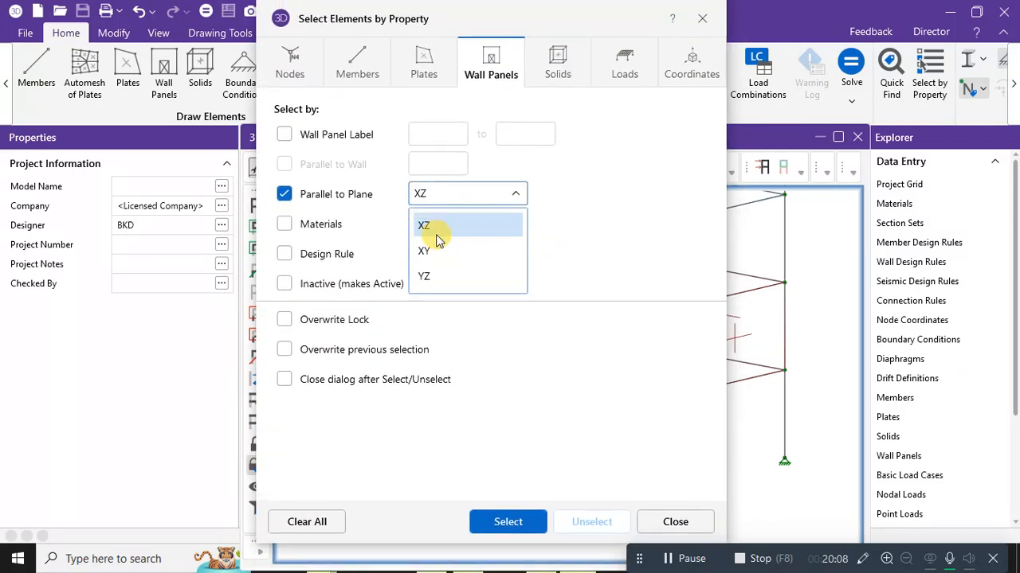
left_click(514, 532)
left_click_drag(593, 31, 673, 476)
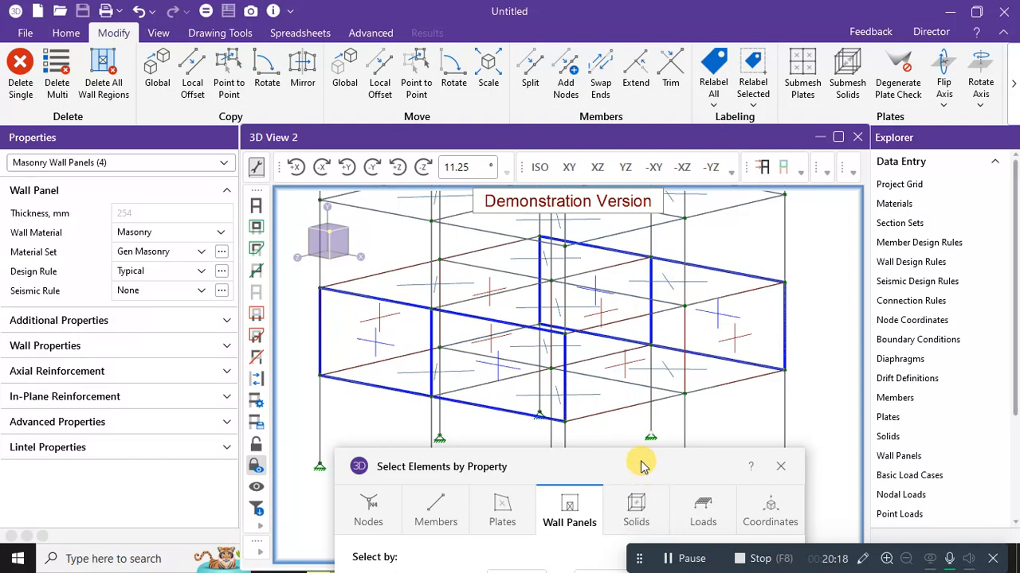
Add the wall panels parallel to the XZ plane to the selection.
left_click_drag(643, 466, 636, 83)
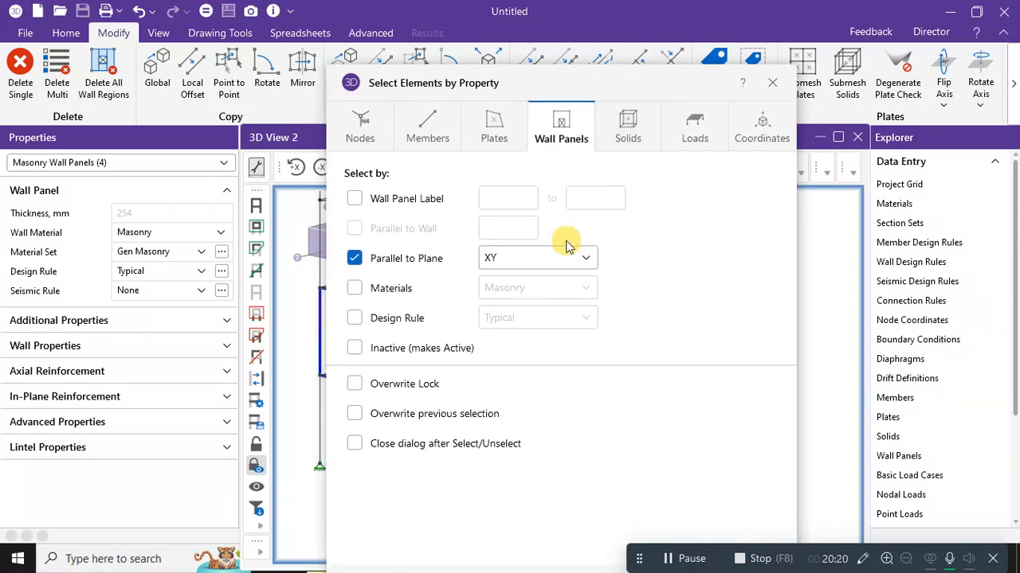
left_click(566, 250)
left_click(532, 286)
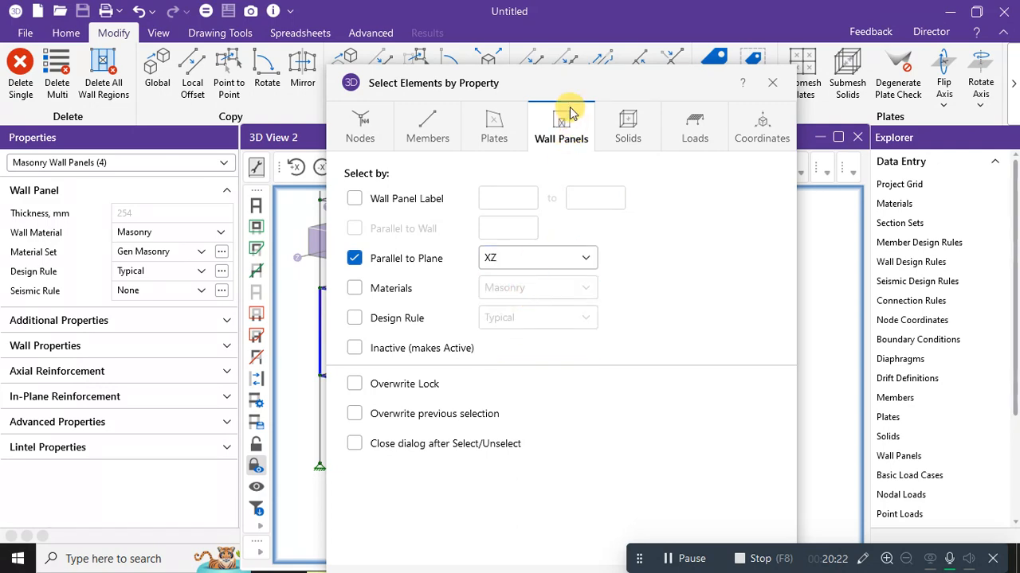
left_click(575, 542)
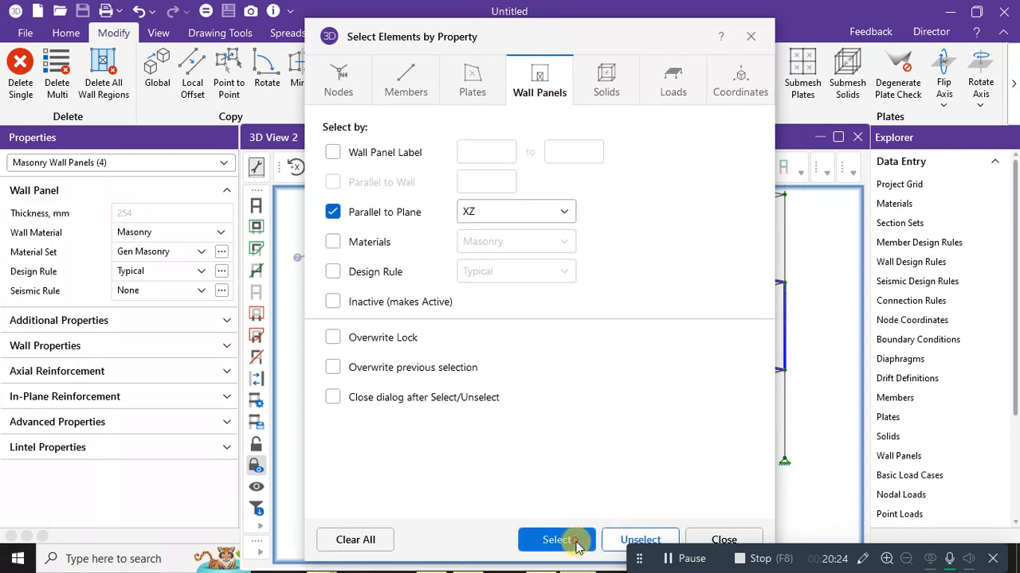
left_click_drag(584, 32, 212, 36)
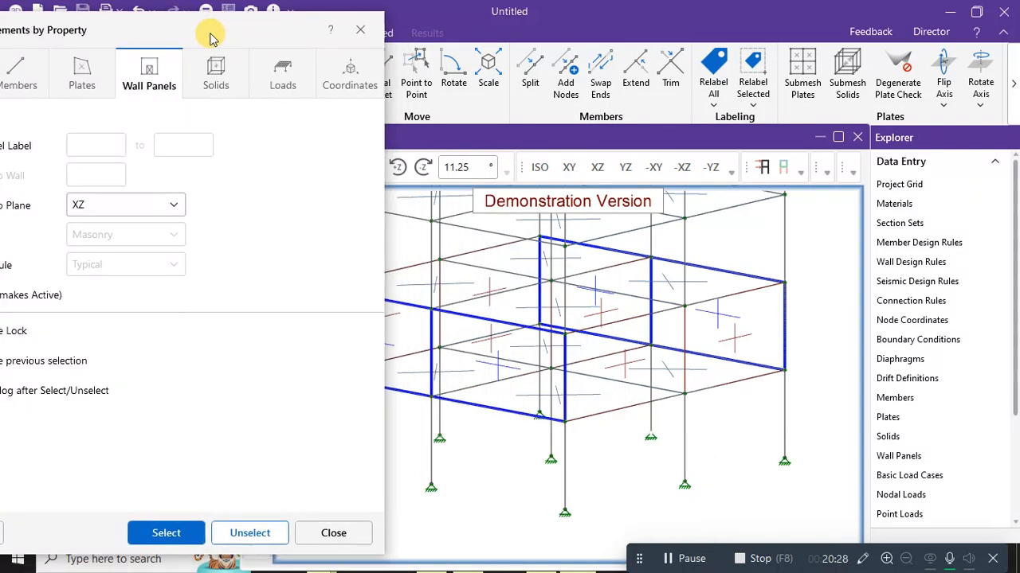
Add the XY- and YZ-parallel wall panels, completing all ten, and close the dialog.
left_click(134, 204)
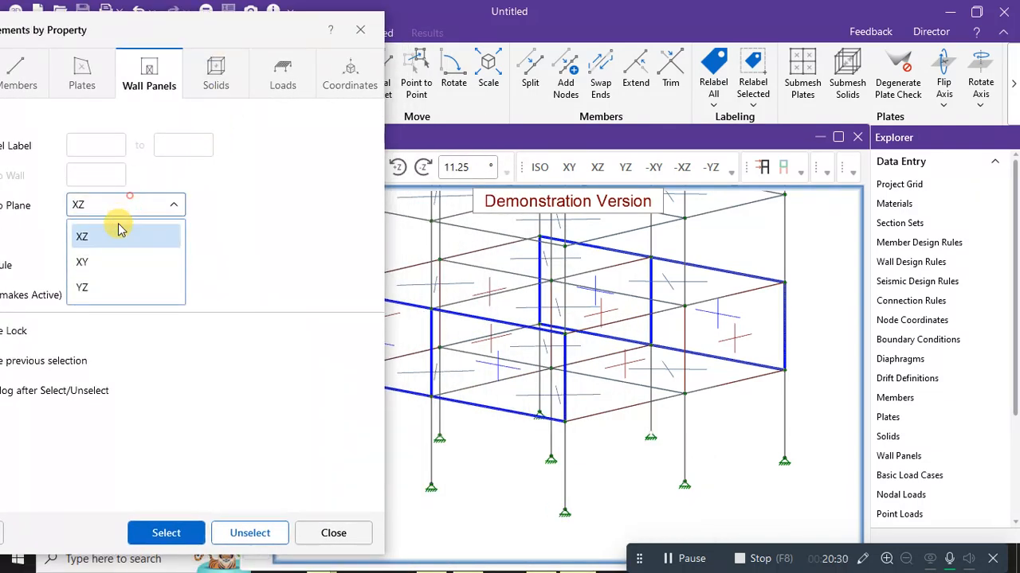
left_click(88, 264)
left_click(164, 535)
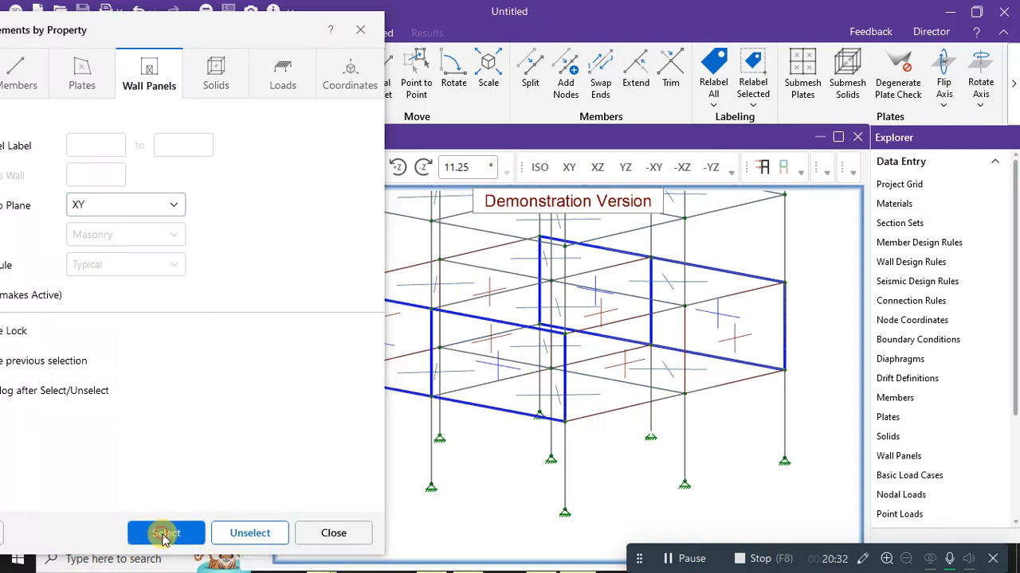
left_click(167, 205)
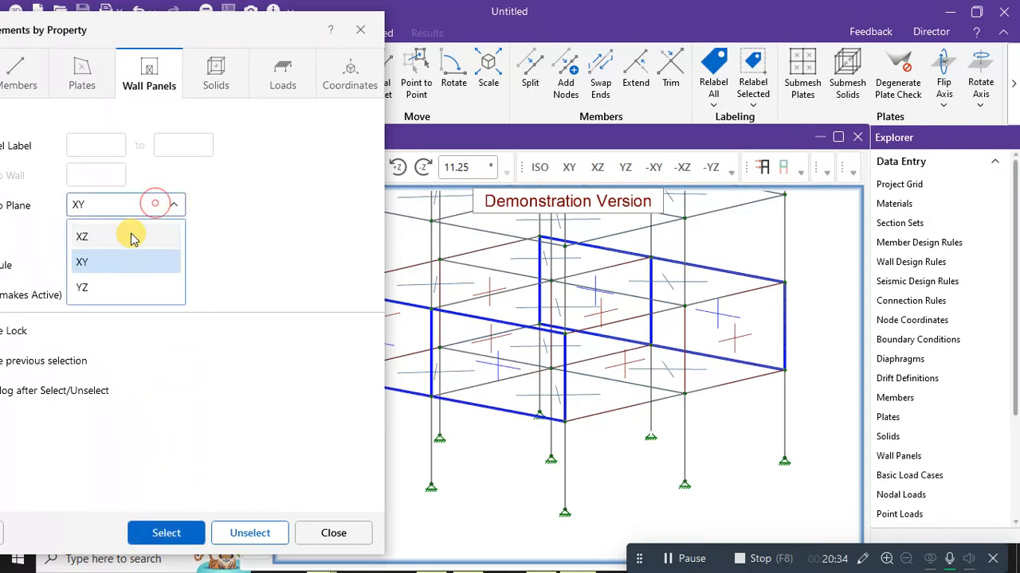
left_click(99, 285)
left_click(162, 532)
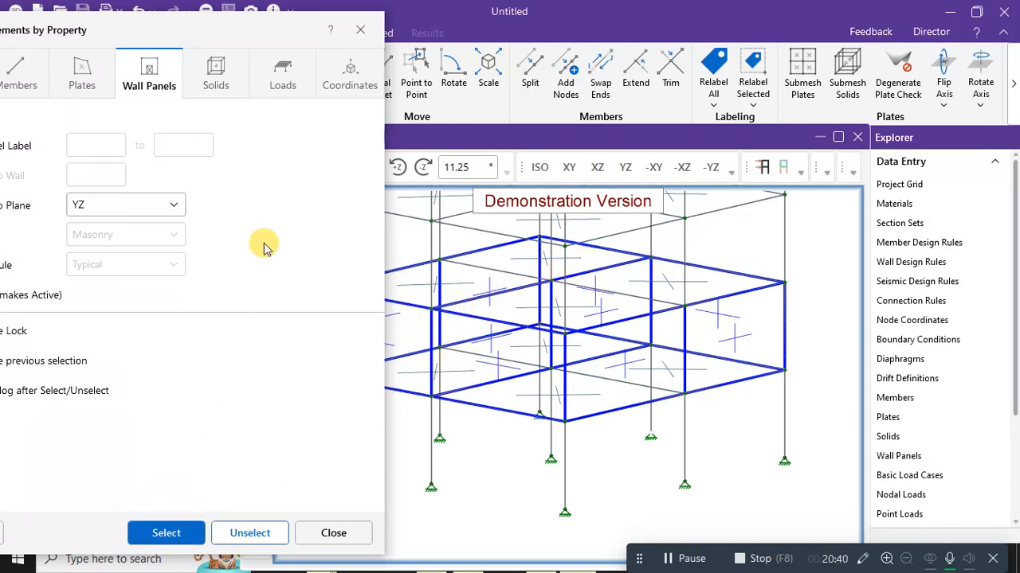
left_click_drag(159, 34, 423, 32)
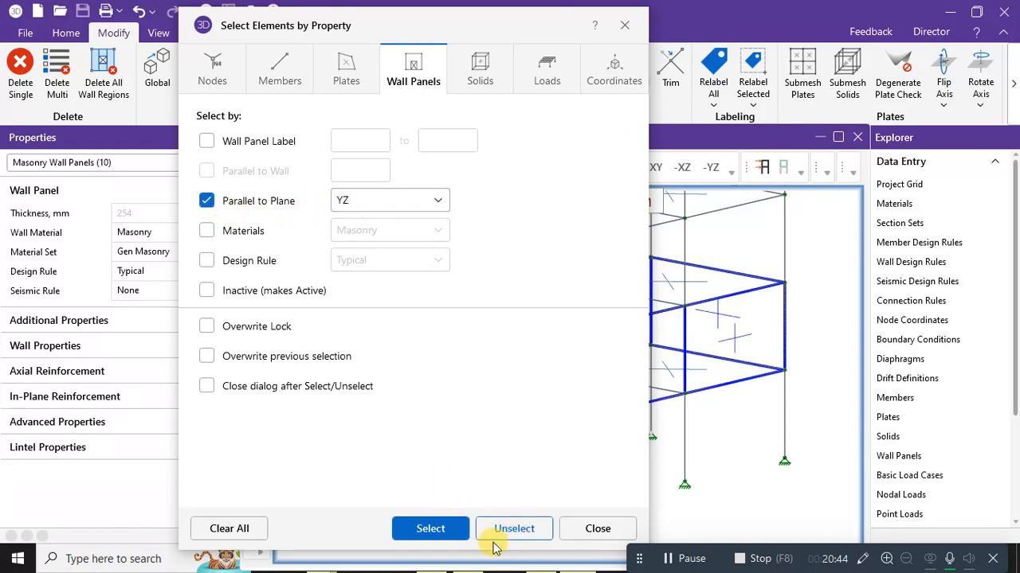
left_click(597, 529)
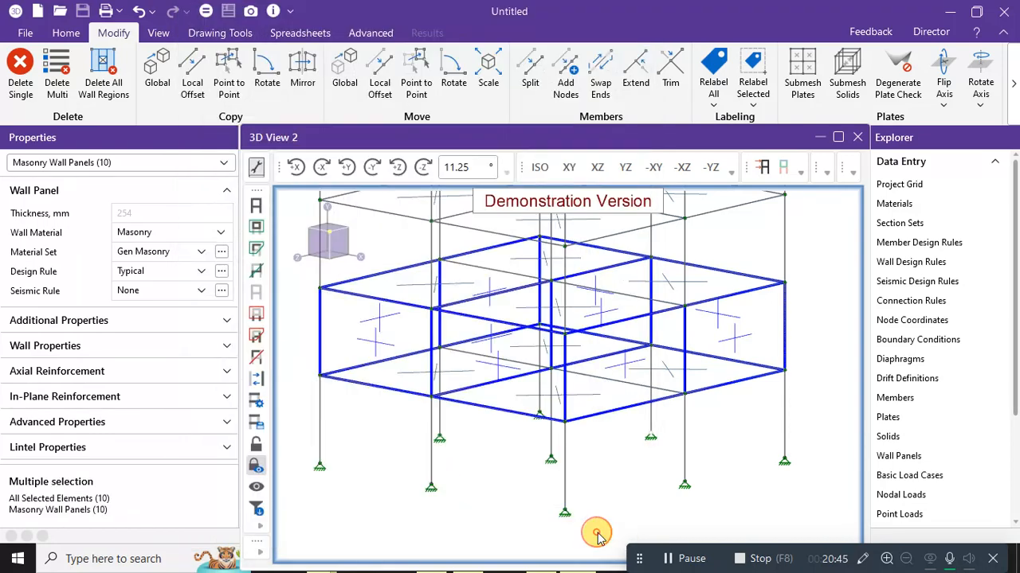
Move the selected wall panels 3 m in Y with Move Global, keeping the tool active.
left_click(64, 33)
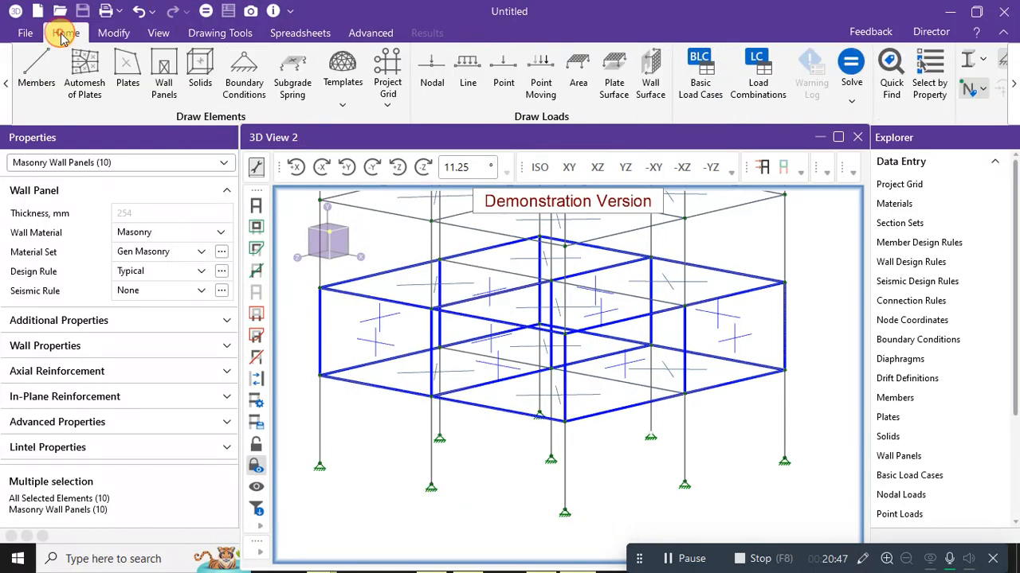
left_click(101, 35)
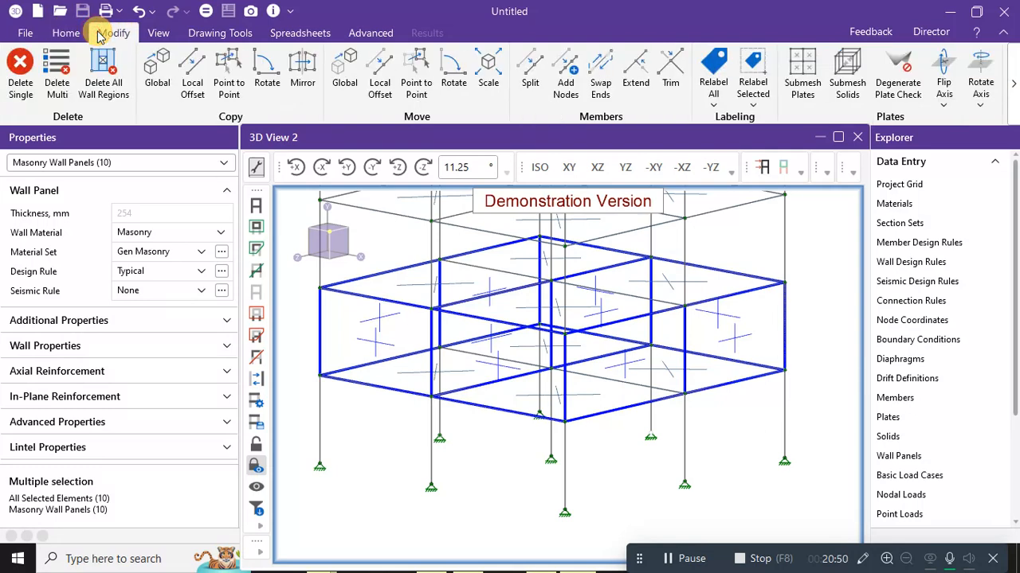
left_click(347, 67)
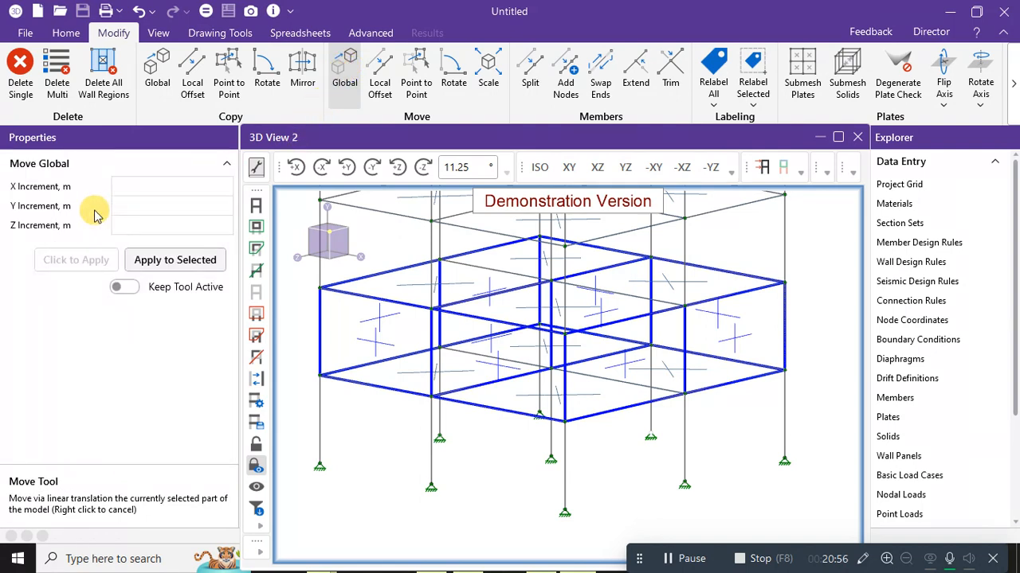
left_click(131, 292)
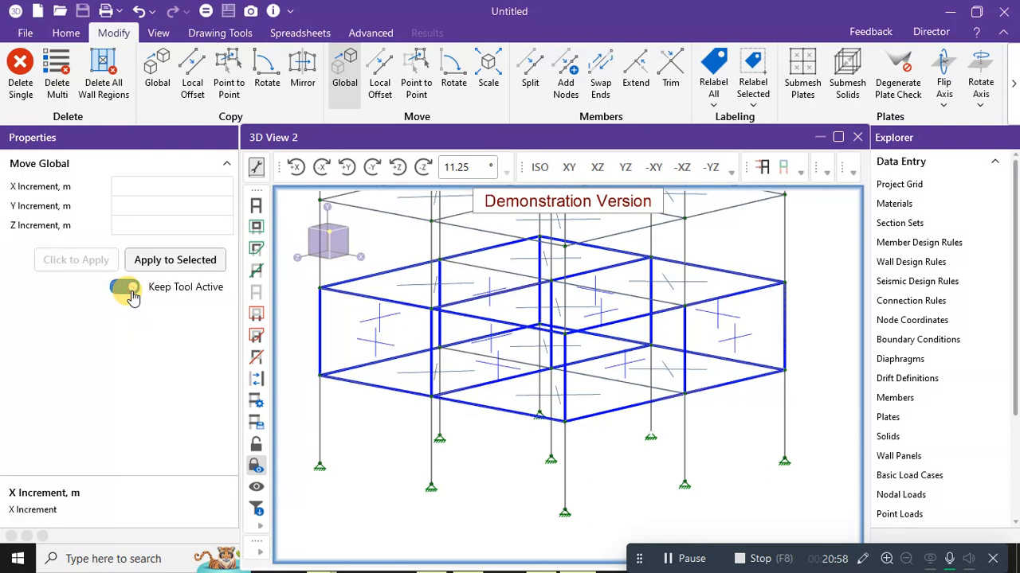
left_click(139, 206)
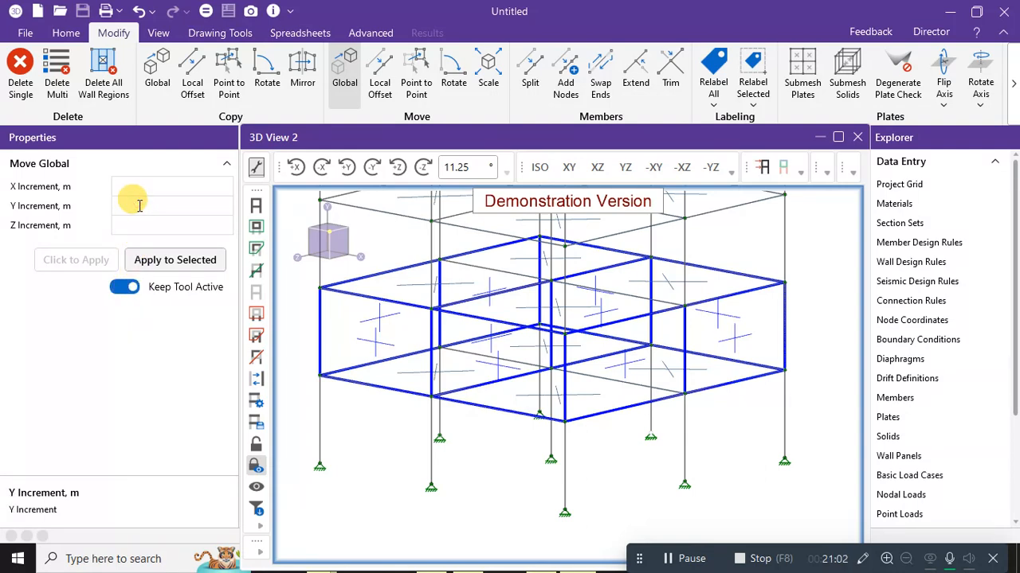
type("3")
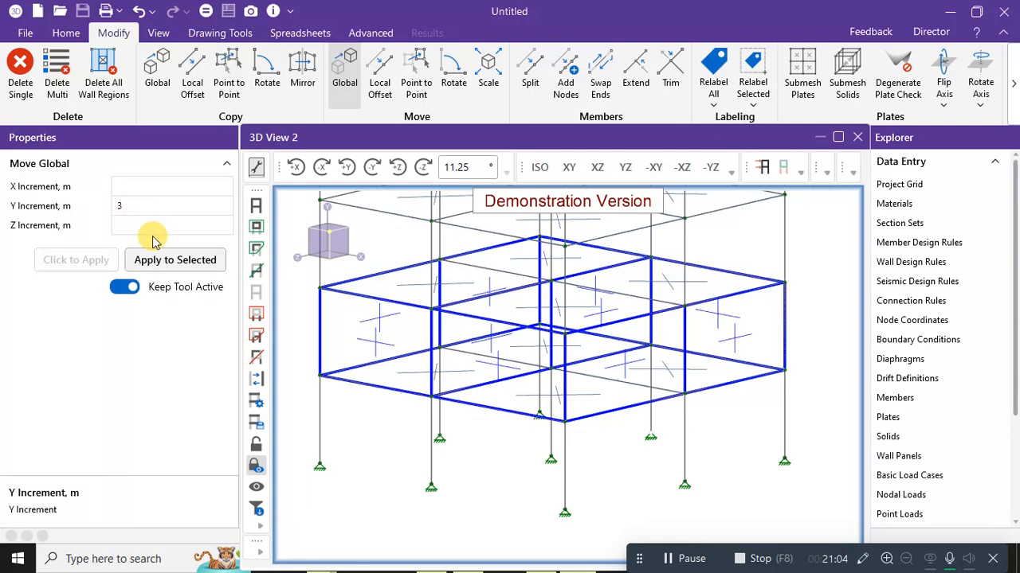
left_click(199, 269)
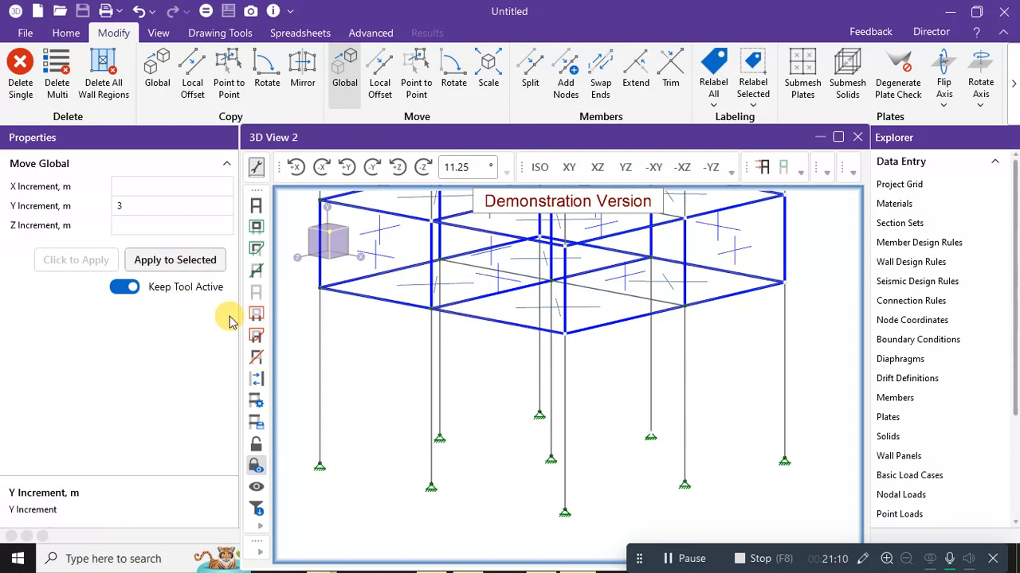
Re-enter the vertical move distance, apply it to the wall panels, and end Move Global.
scroll(339, 312, "down", 5)
middle_click_drag(754, 308, 778, 380)
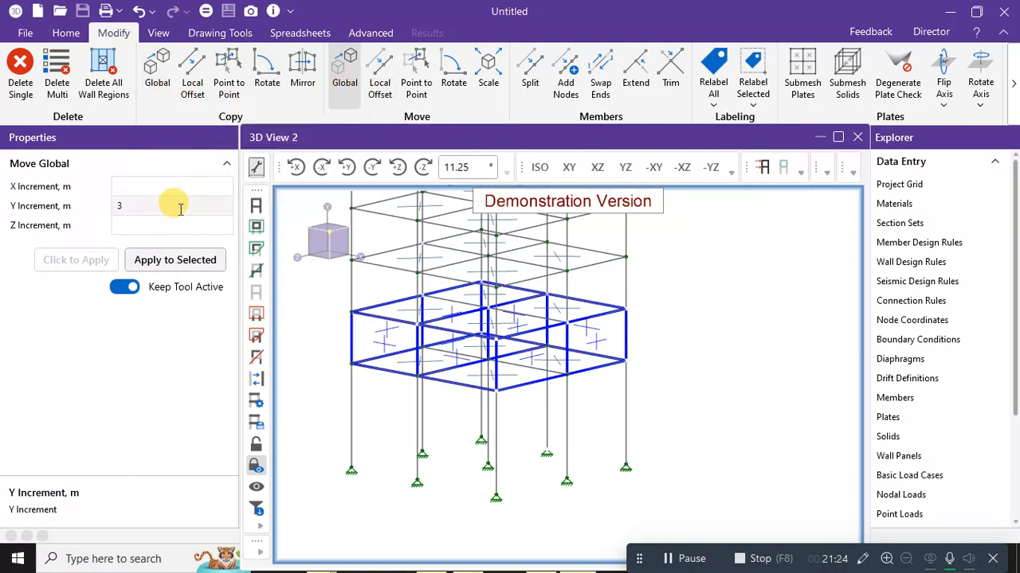
left_click(141, 204)
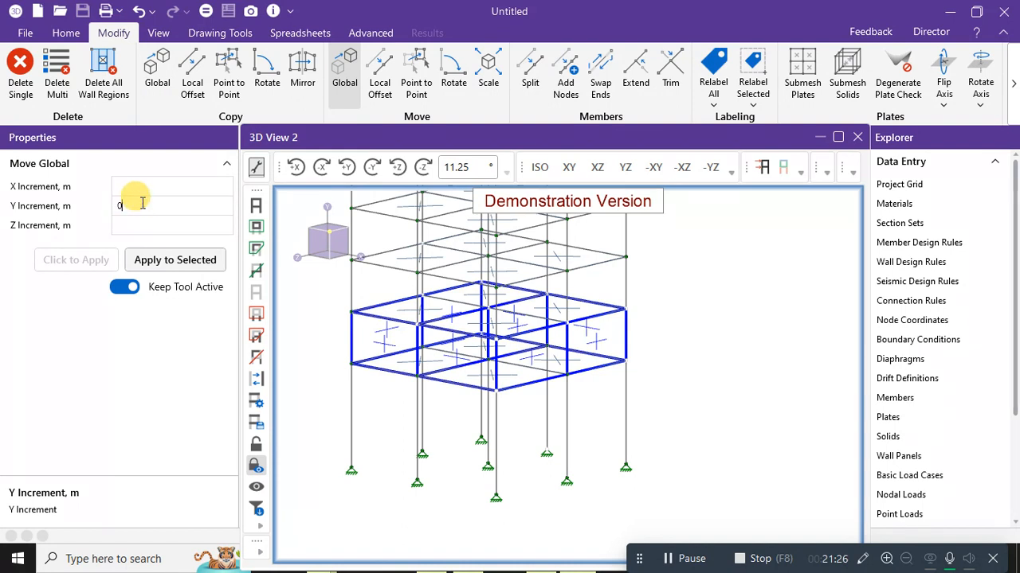
left_click(161, 264)
left_click(166, 266)
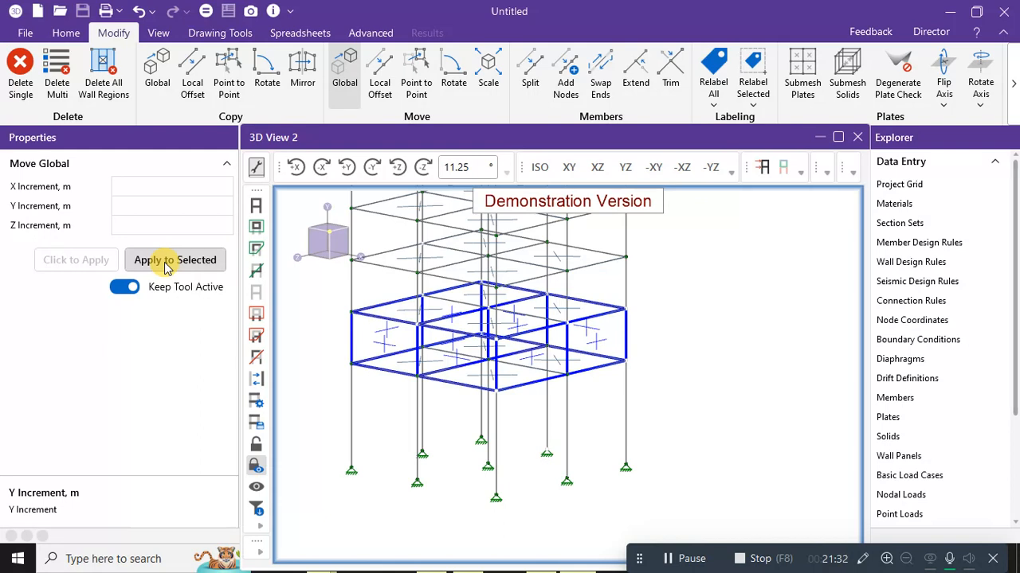
right_click(751, 340)
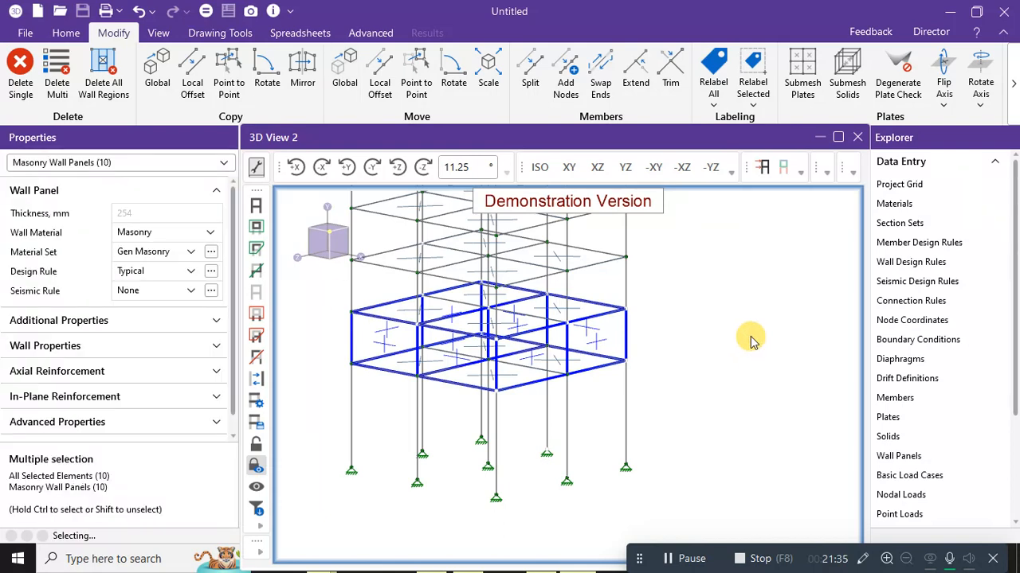
Undo the panel move and copy the ground-storey wall panels up 3 m with Copy Global.
left_click(140, 13)
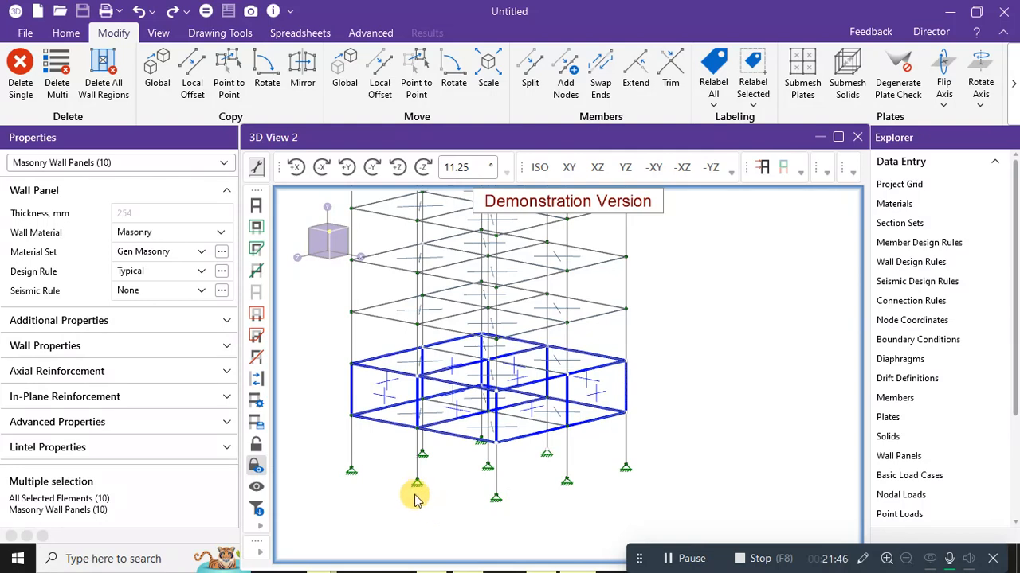
left_click(165, 91)
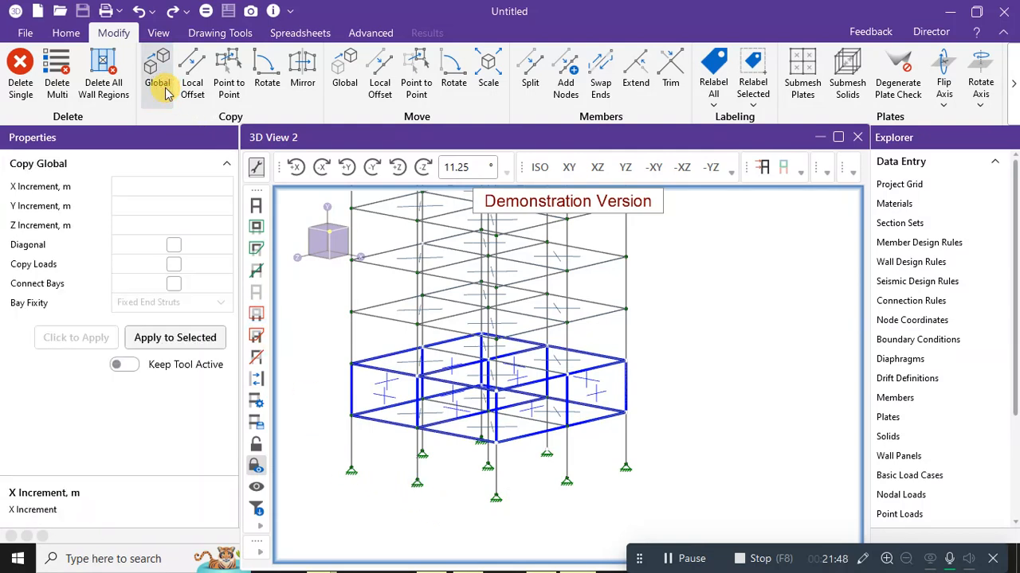
left_click(128, 364)
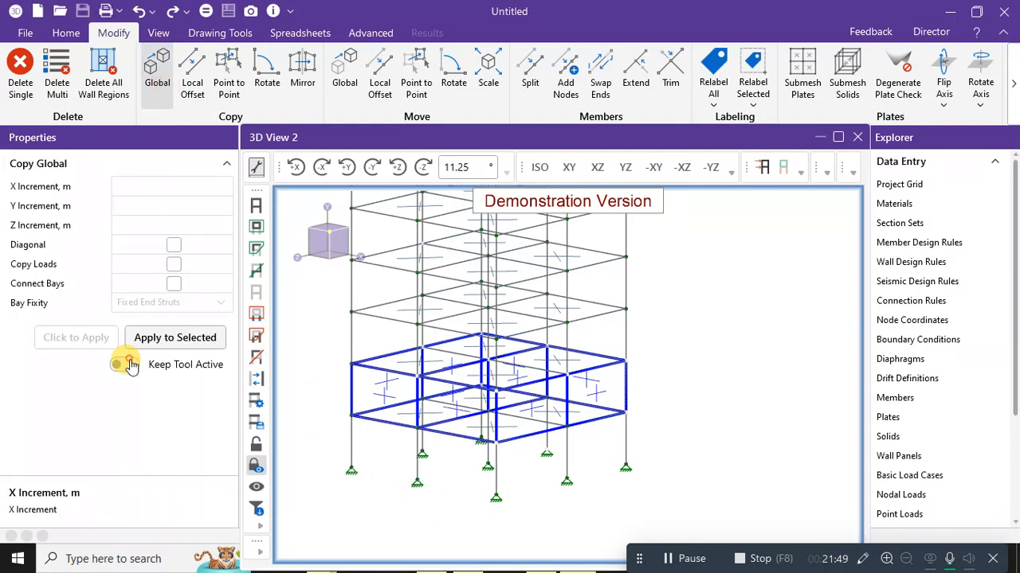
left_click(134, 209)
left_click(179, 339)
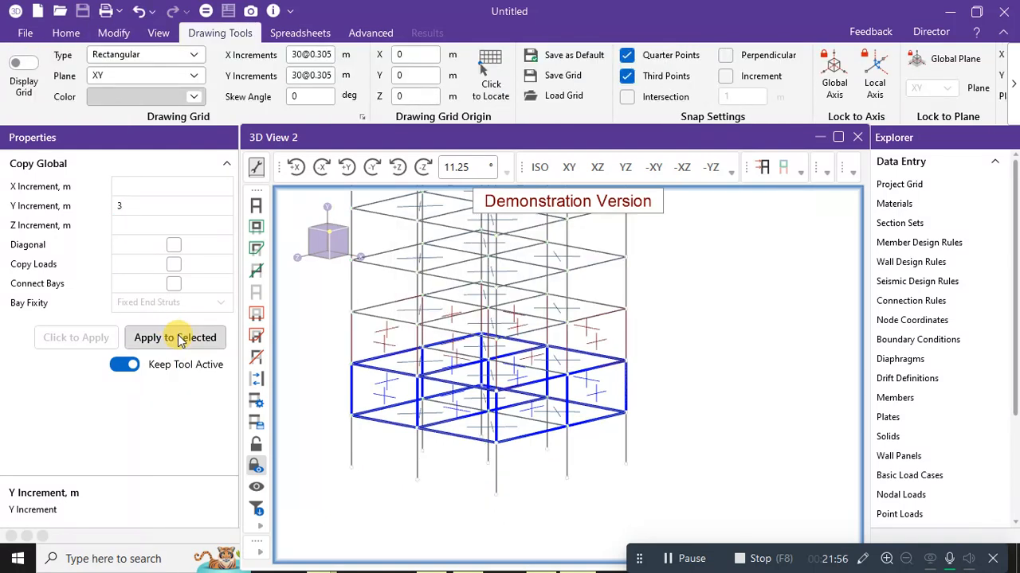
Copy the wall panels at Y increments of 6, 9 and 12 m.
left_click(144, 208)
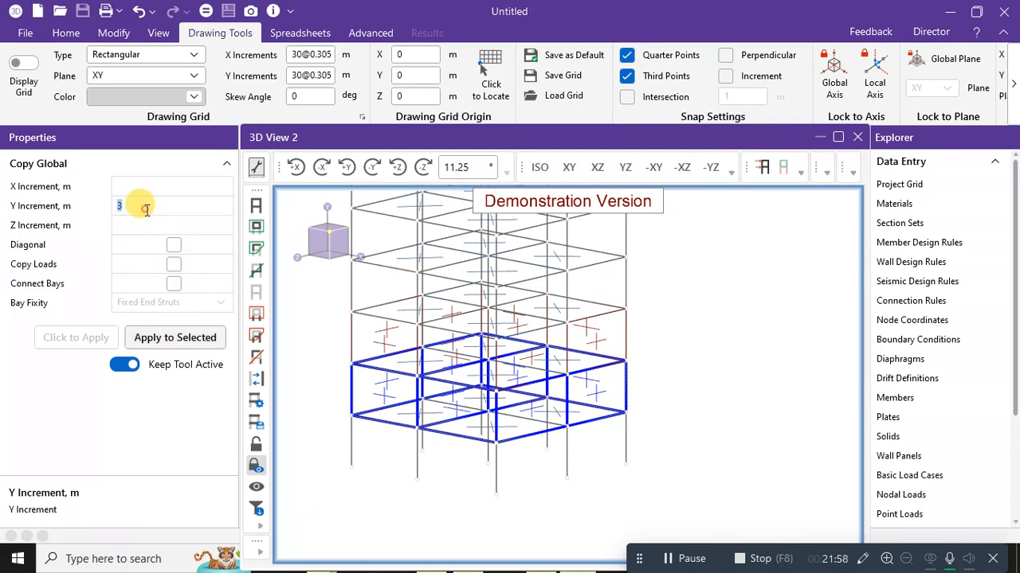
type("6")
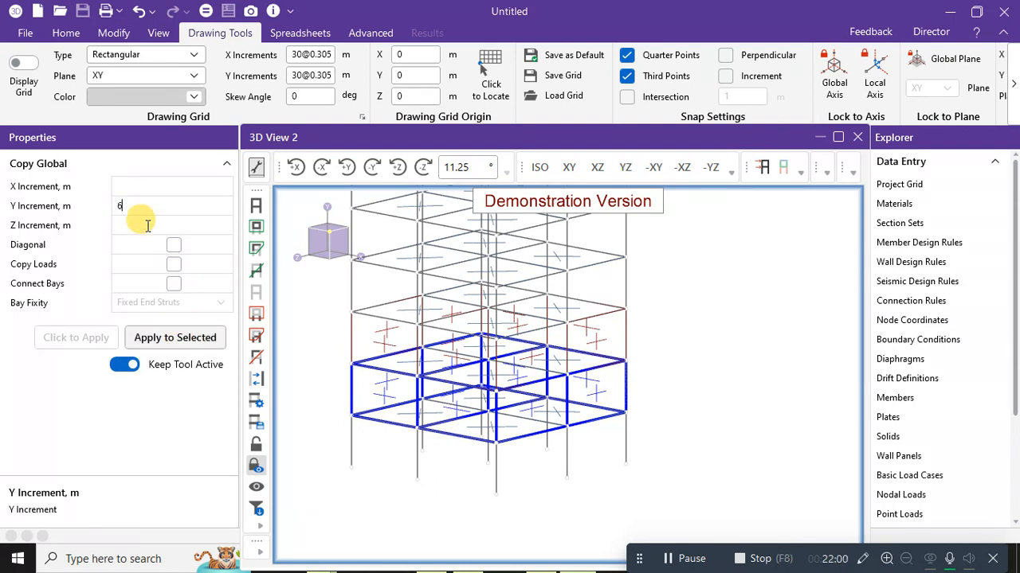
left_click(156, 338)
left_click(128, 205)
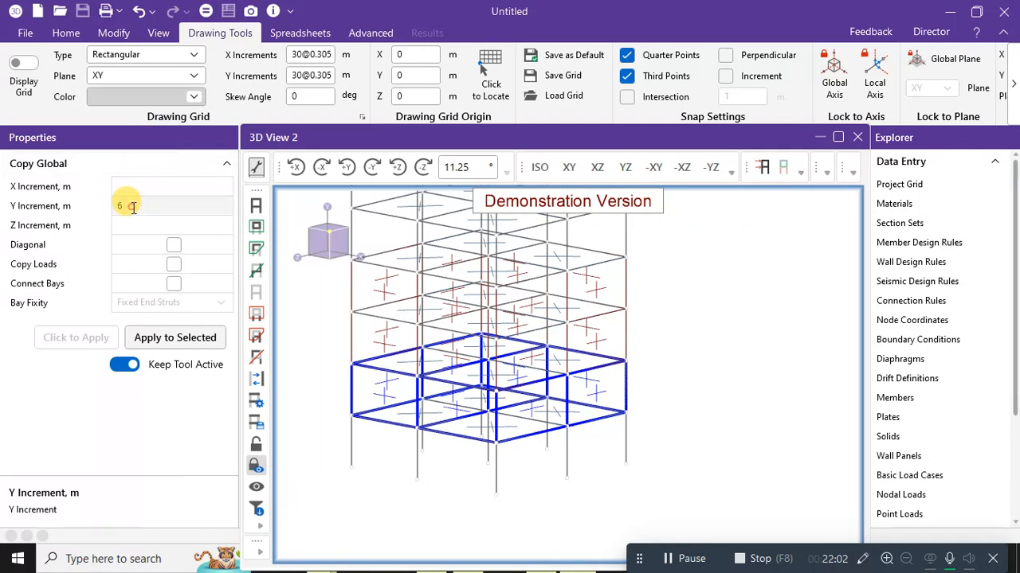
type("99")
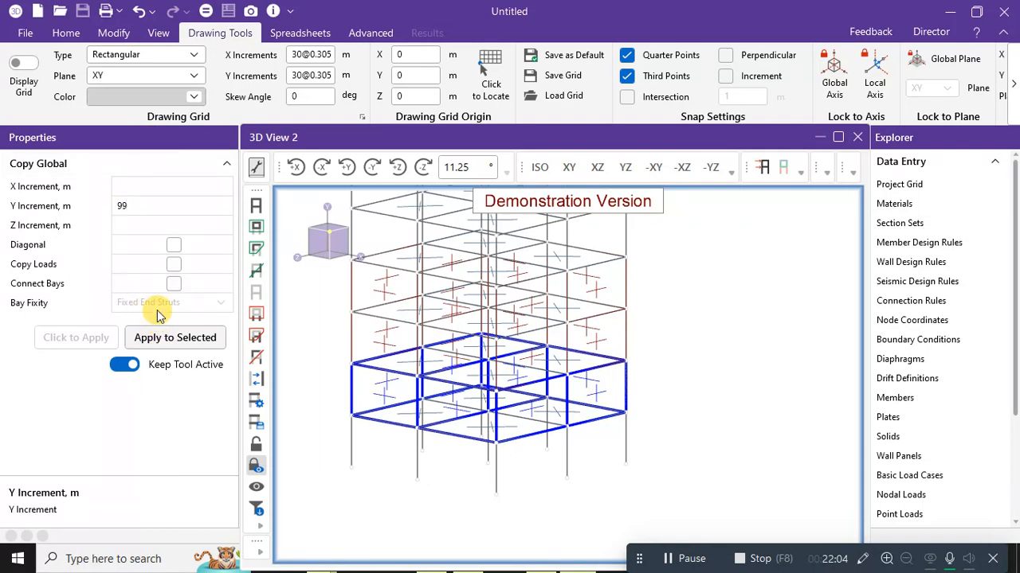
left_click(160, 338)
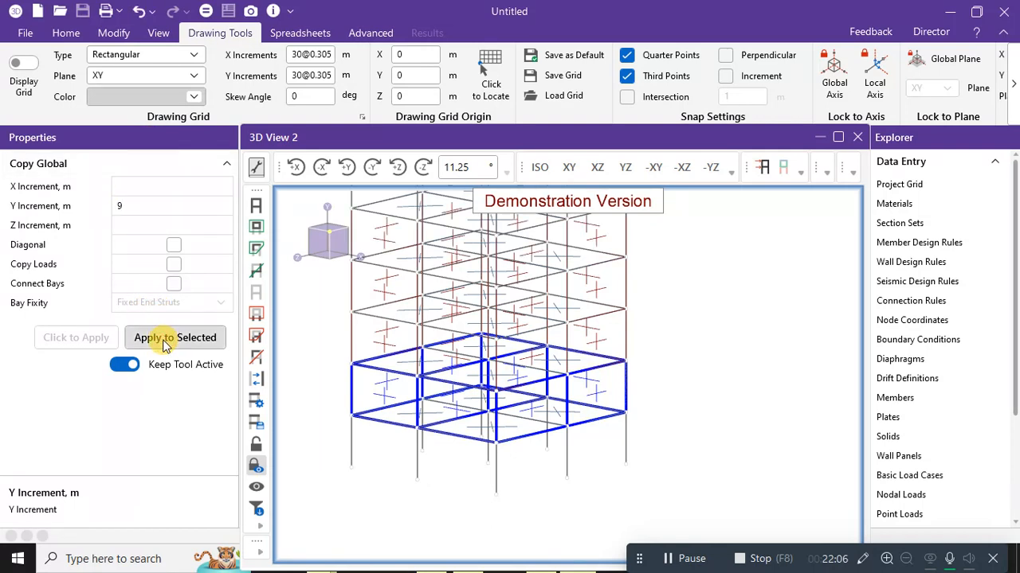
left_click(139, 206)
type("12")
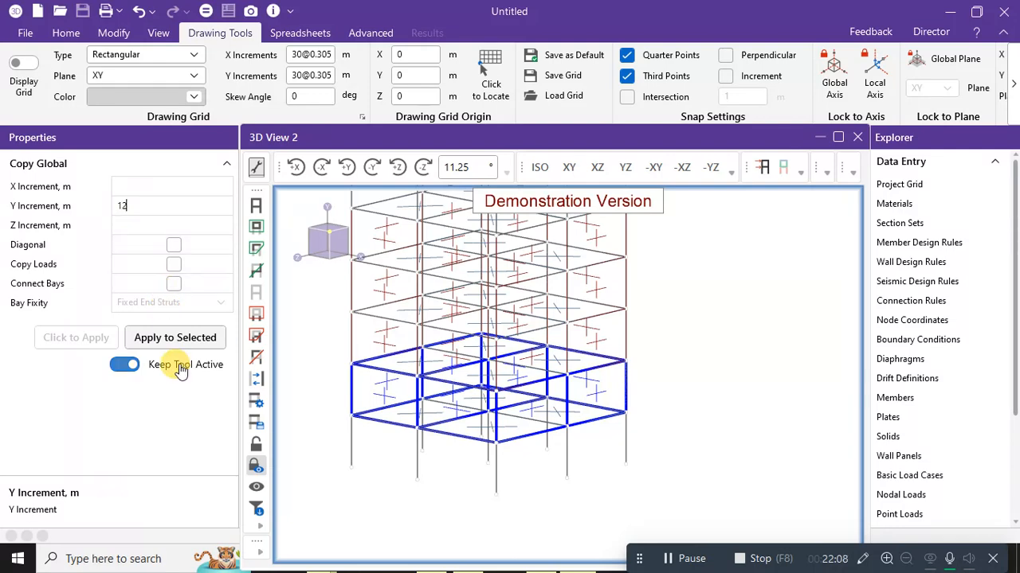
left_click(179, 338)
Copy the wall panels at Y increments of 15, 18 and 21 m, then exit copying.
scroll(391, 274, "down", 2)
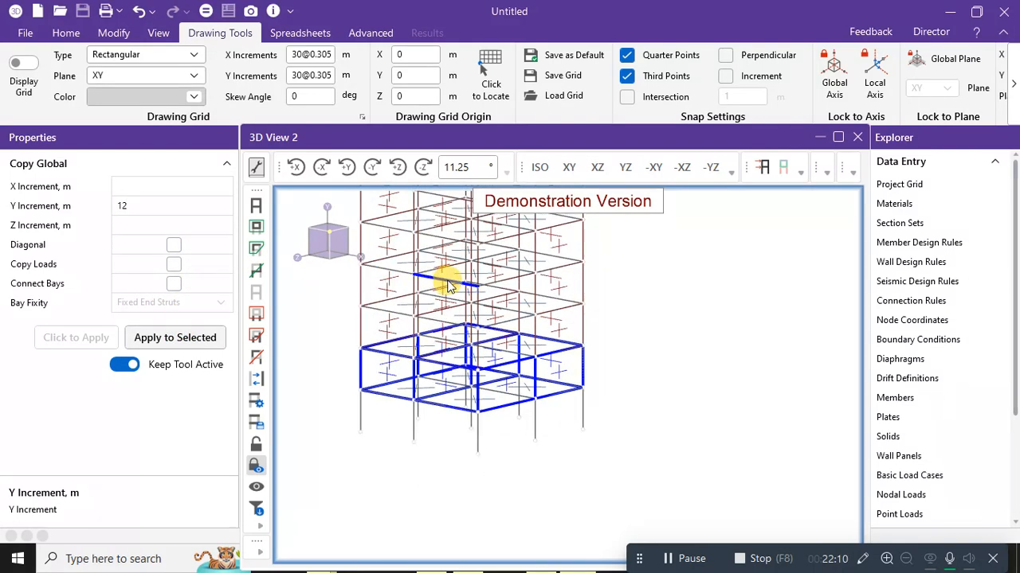
middle_click_drag(451, 300, 480, 460)
left_click(119, 206)
type("15")
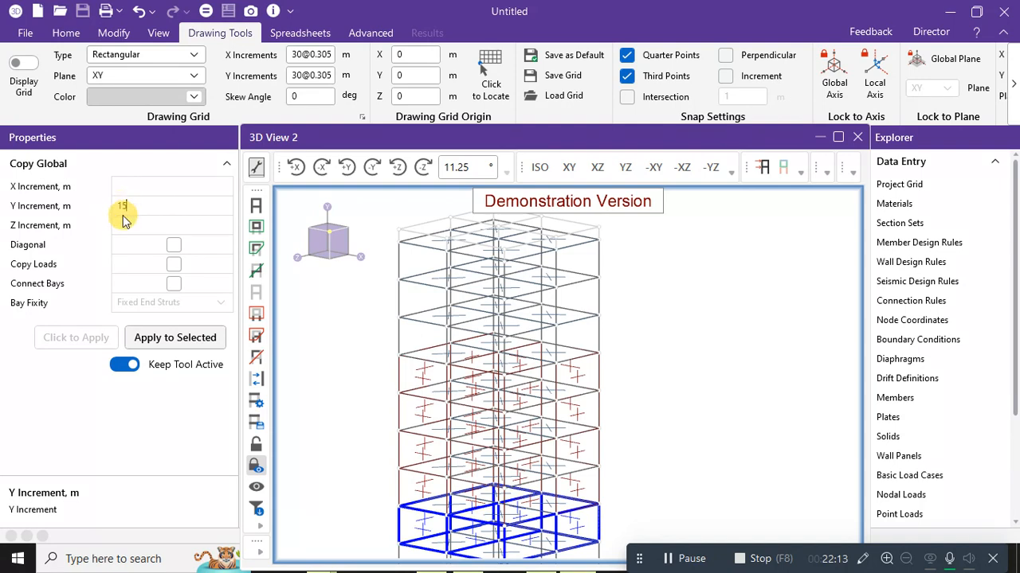
left_click(178, 338)
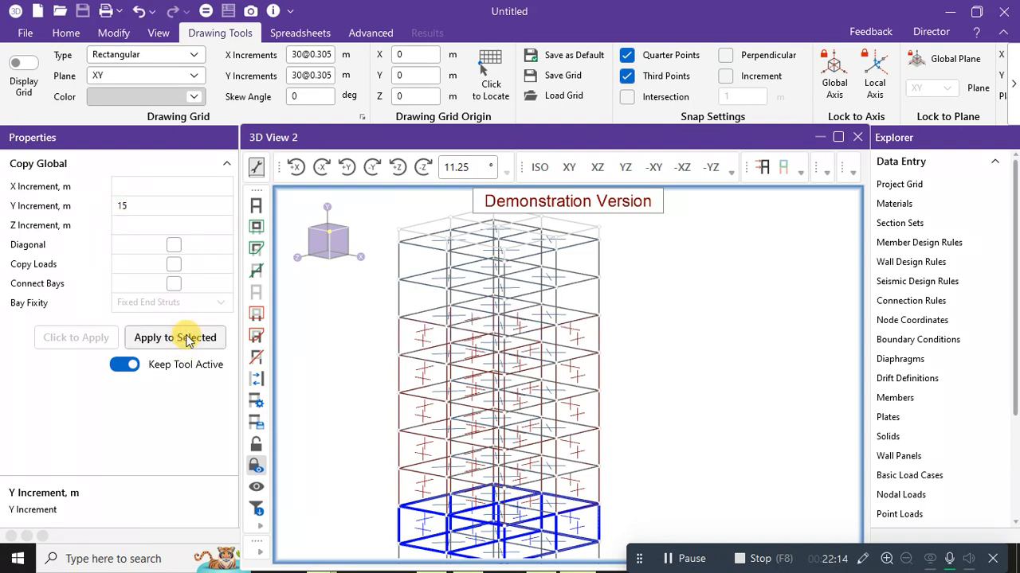
double_click(128, 205)
type("18")
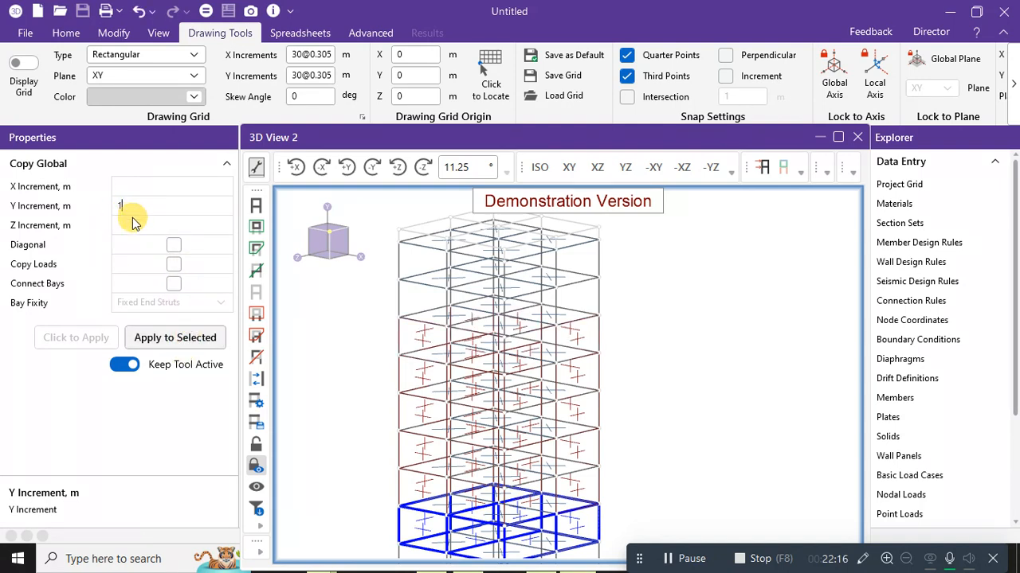
left_click(178, 338)
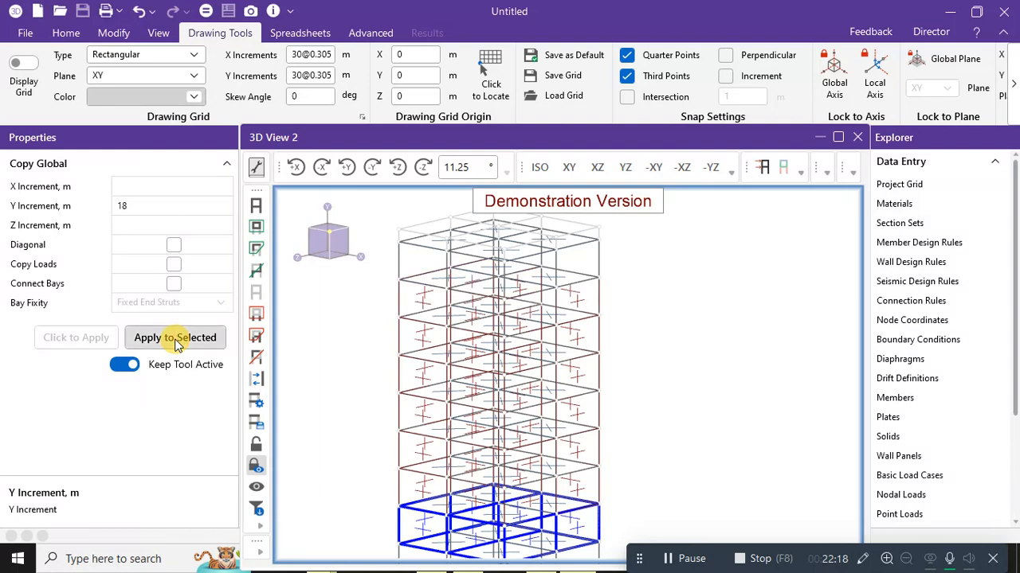
double_click(136, 207)
type("21")
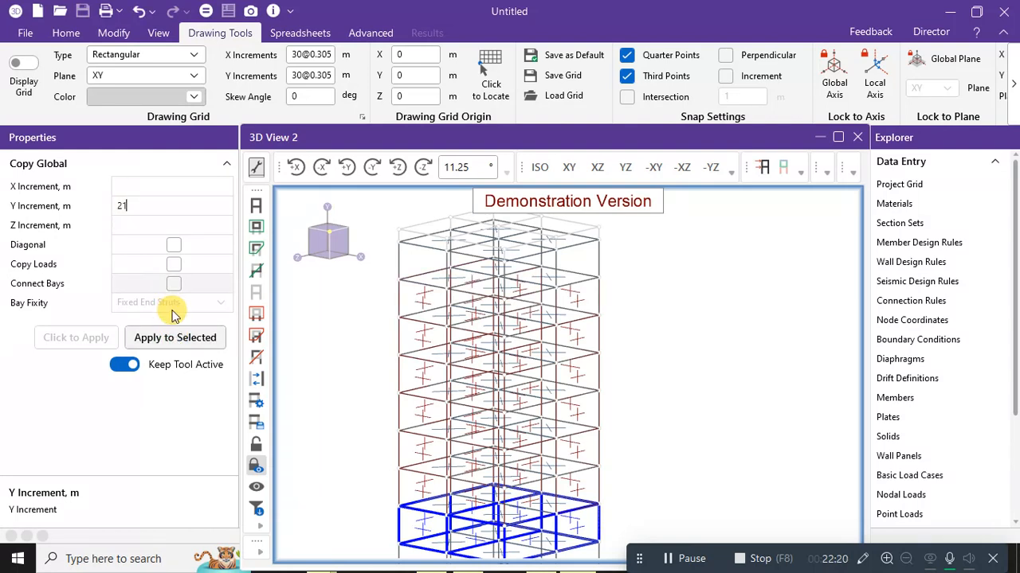
left_click(171, 339)
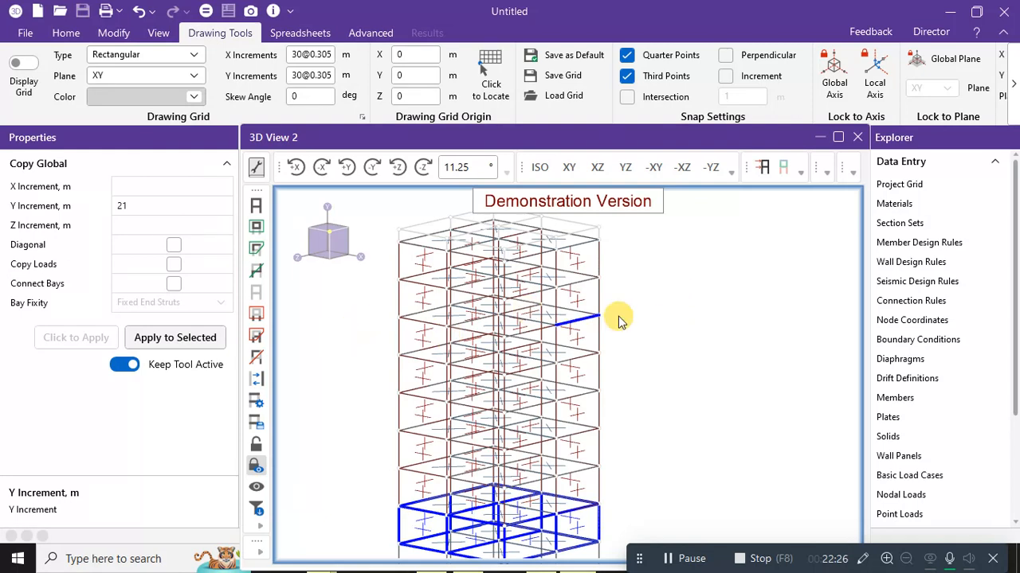
key("Escape")
key("Escape")
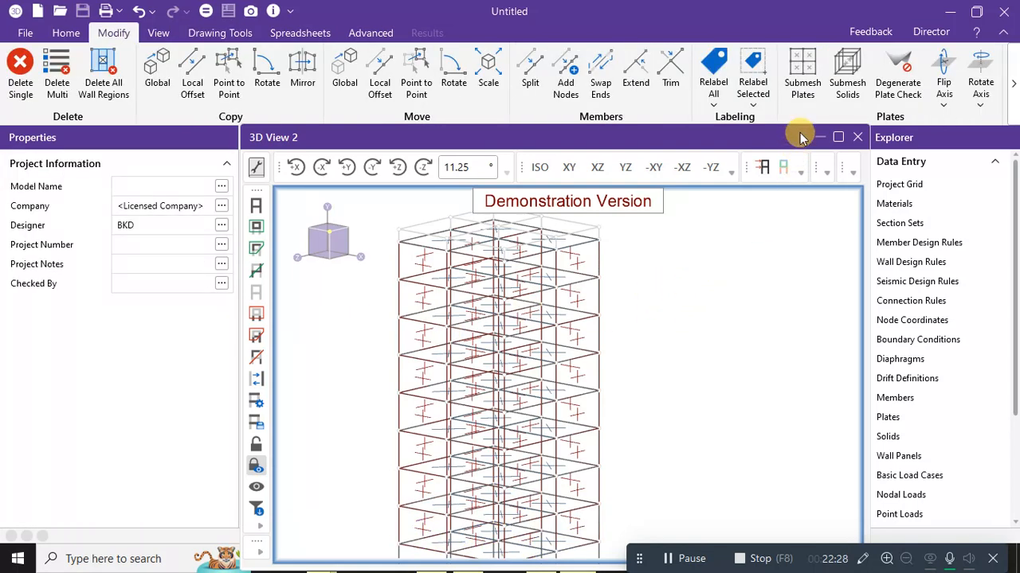
Show the tower in Rendered display mode, panned and zoomed out to every storey.
left_click(78, 34)
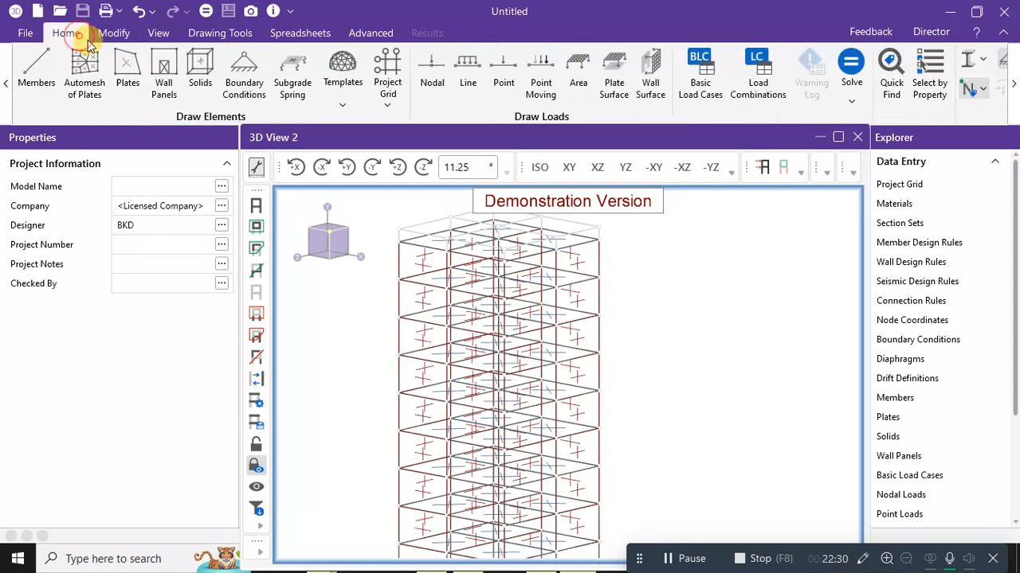
left_click(985, 67)
left_click(906, 134)
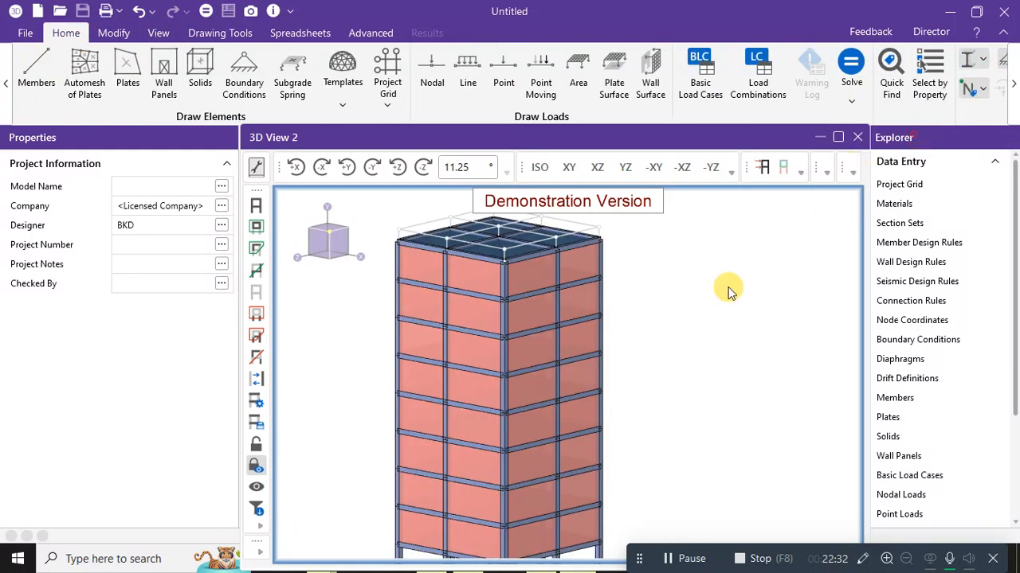
middle_click_drag(719, 326, 713, 275)
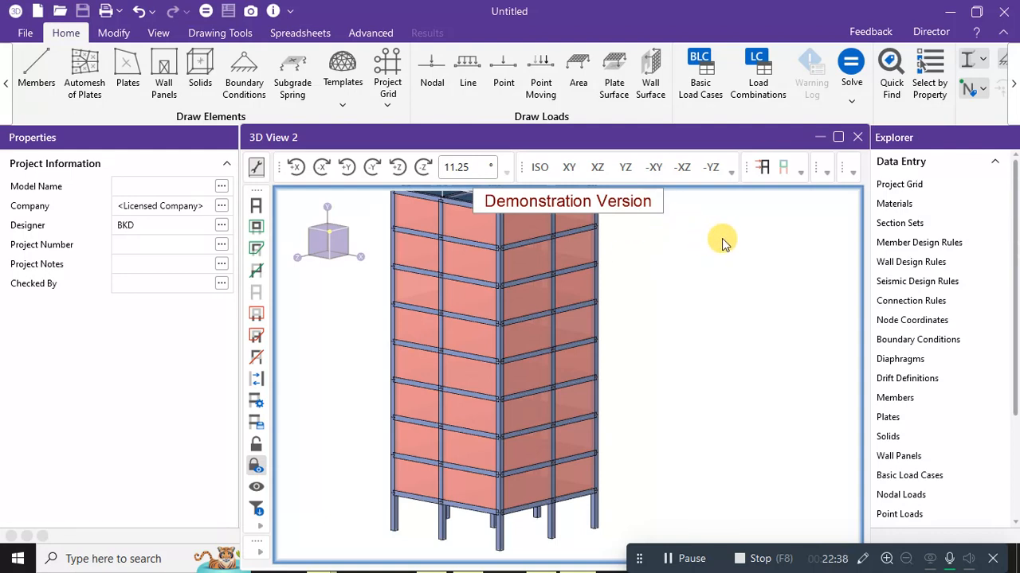
scroll(710, 282, "down", 2)
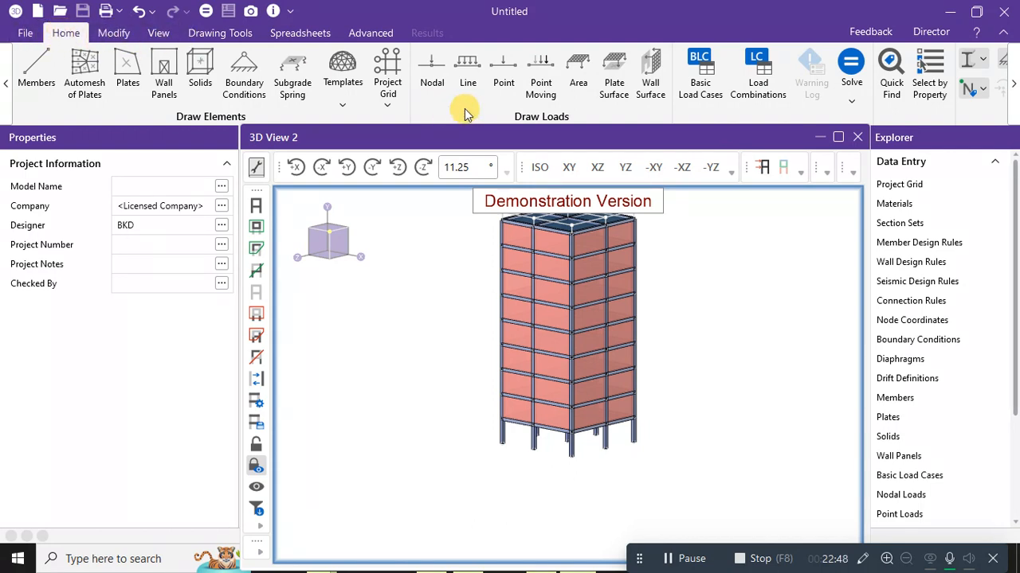
left_click(698, 89)
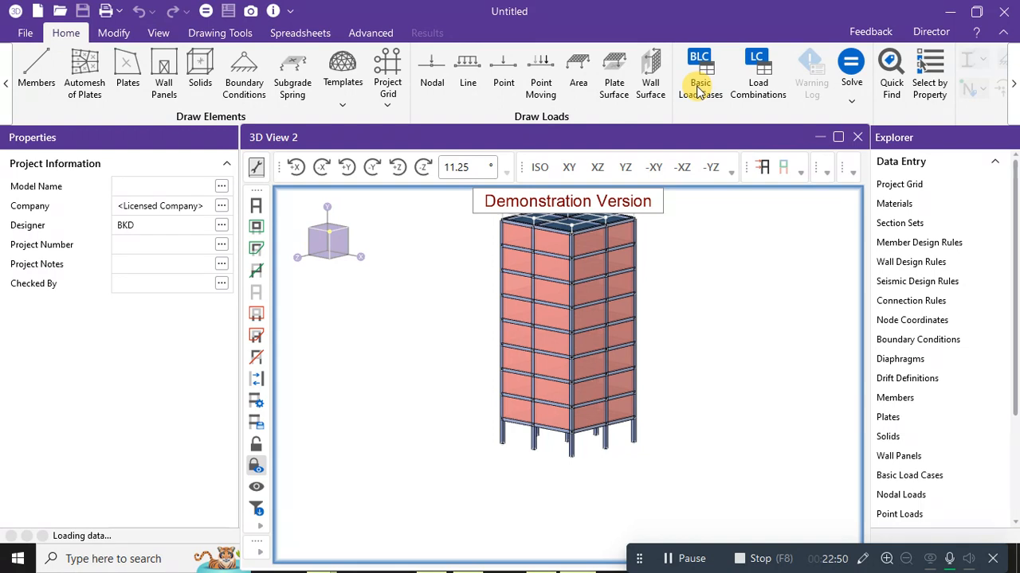
Enter load case descriptions DL, LL and WL in BLC rows 1–3.
left_click(360, 210)
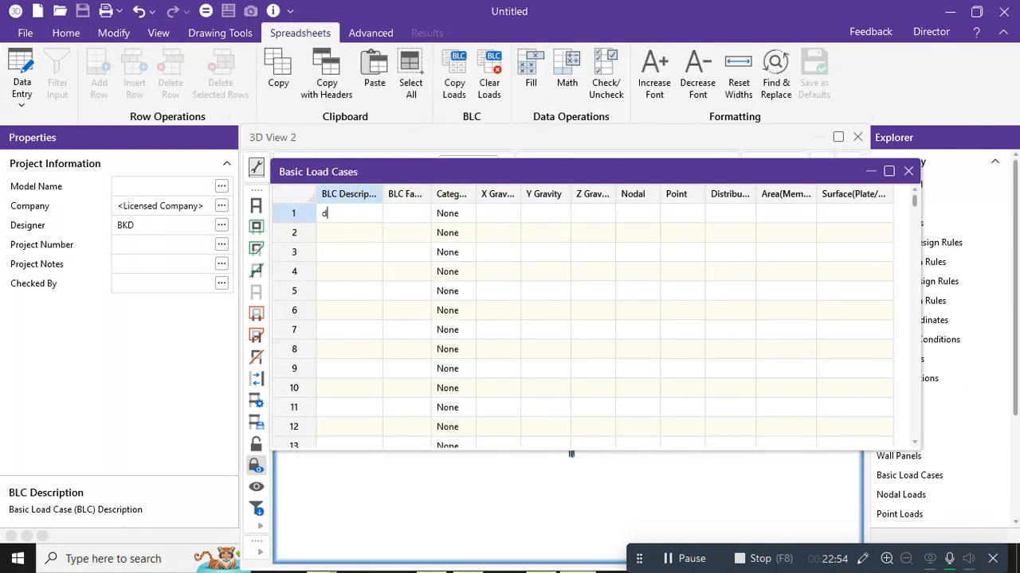
key("Caps_Lock")
type("D")
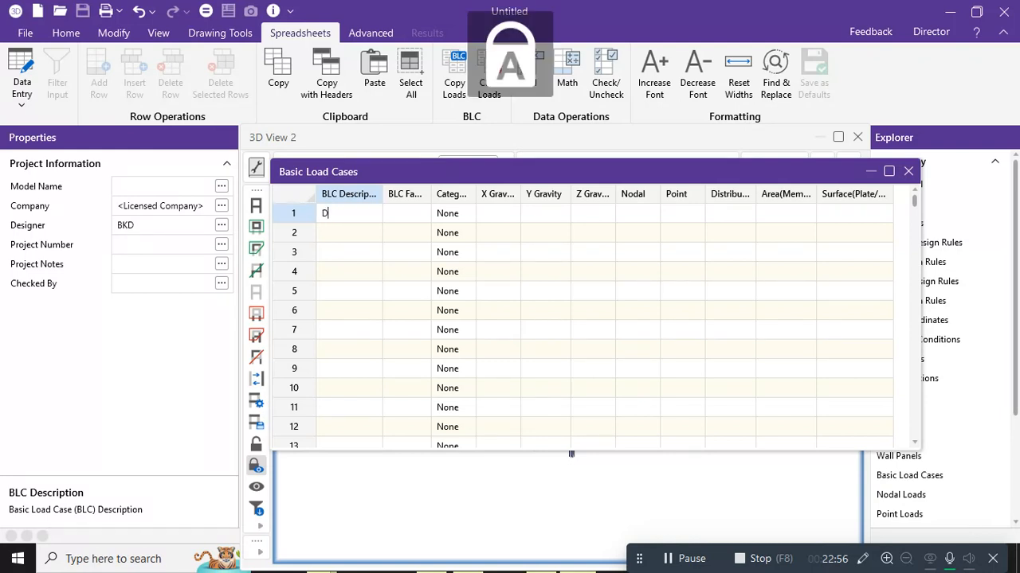
type("L")
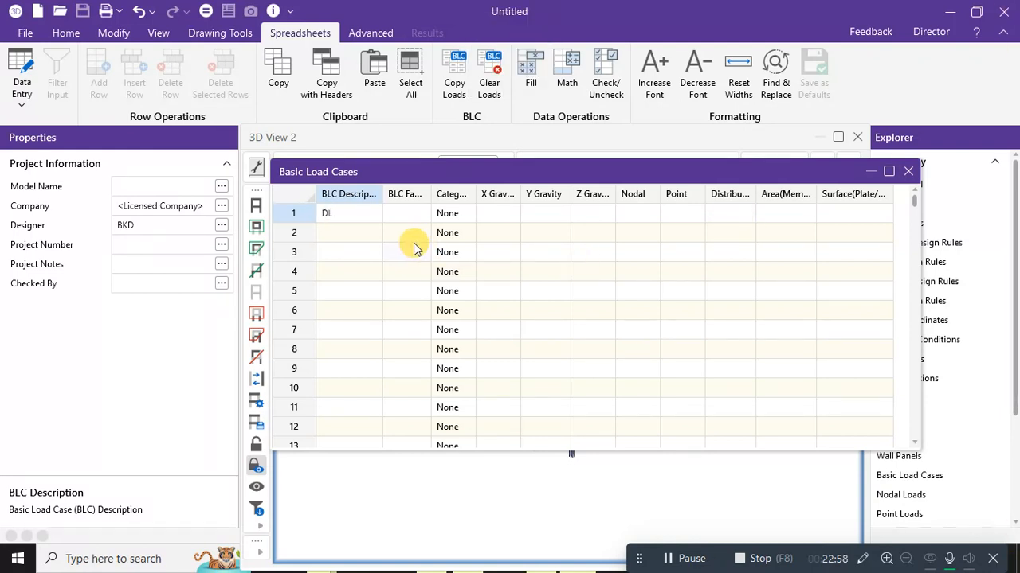
left_click(349, 236)
type("L")
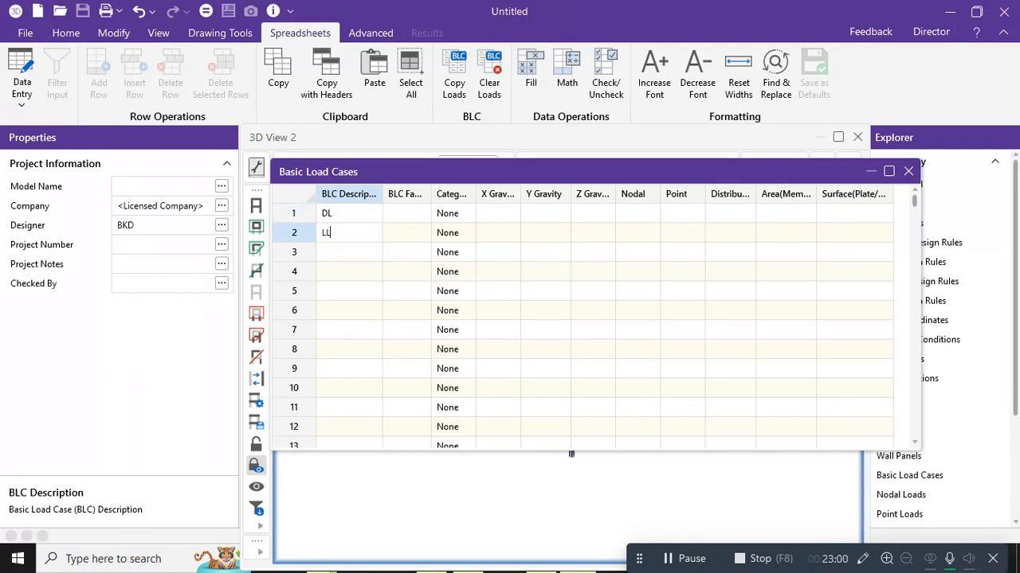
type("L")
left_click(356, 252)
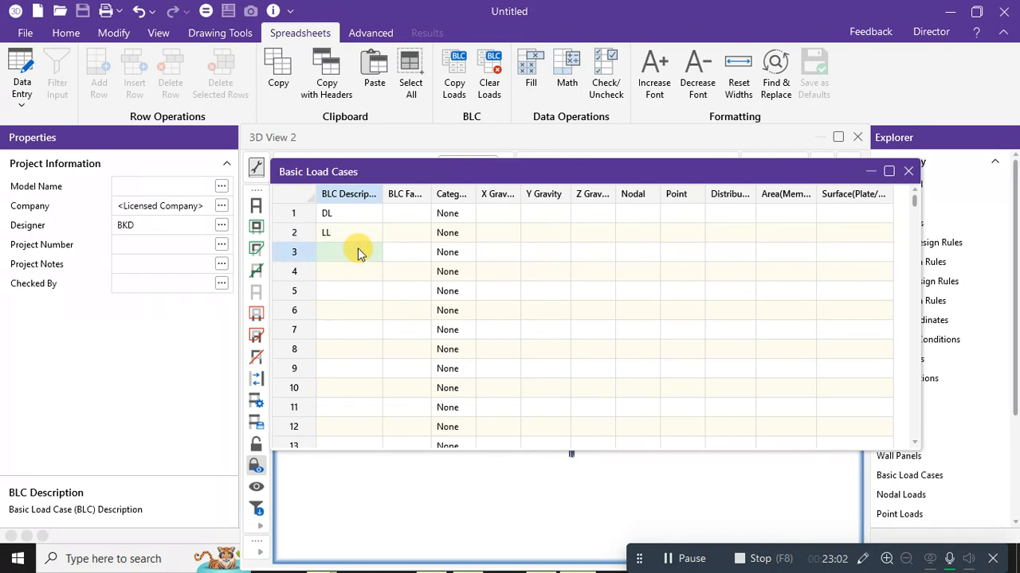
type("WL")
Name row 4 EL and give DL a Y gravity factor of -1.
left_click(332, 273)
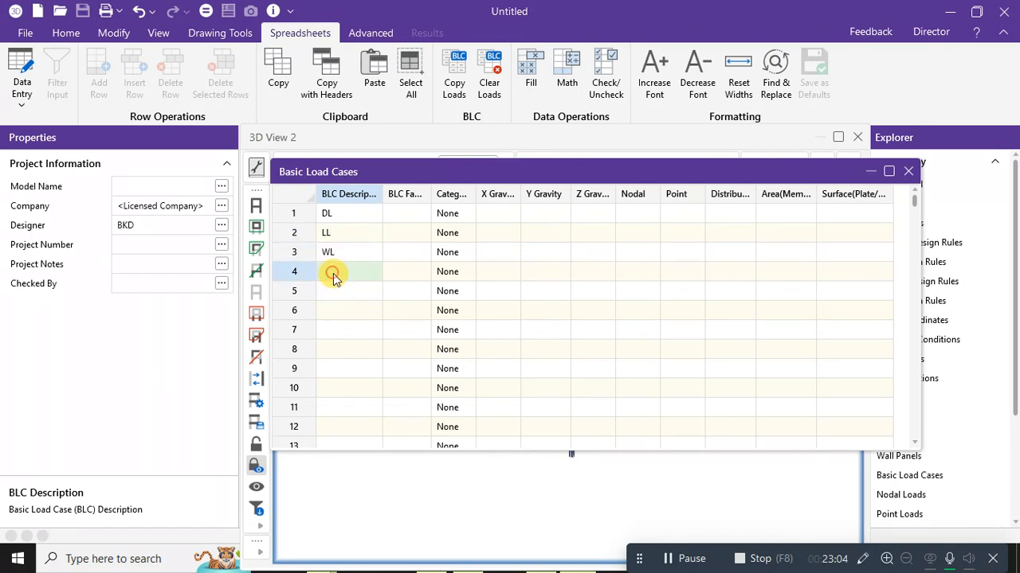
type("EL")
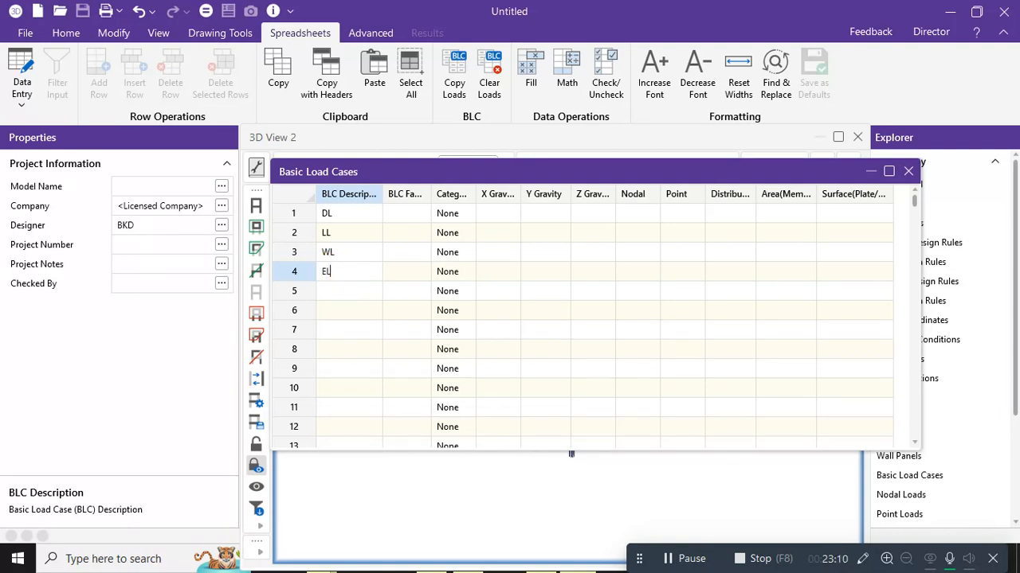
left_click(542, 224)
left_click(544, 213)
left_click(545, 215)
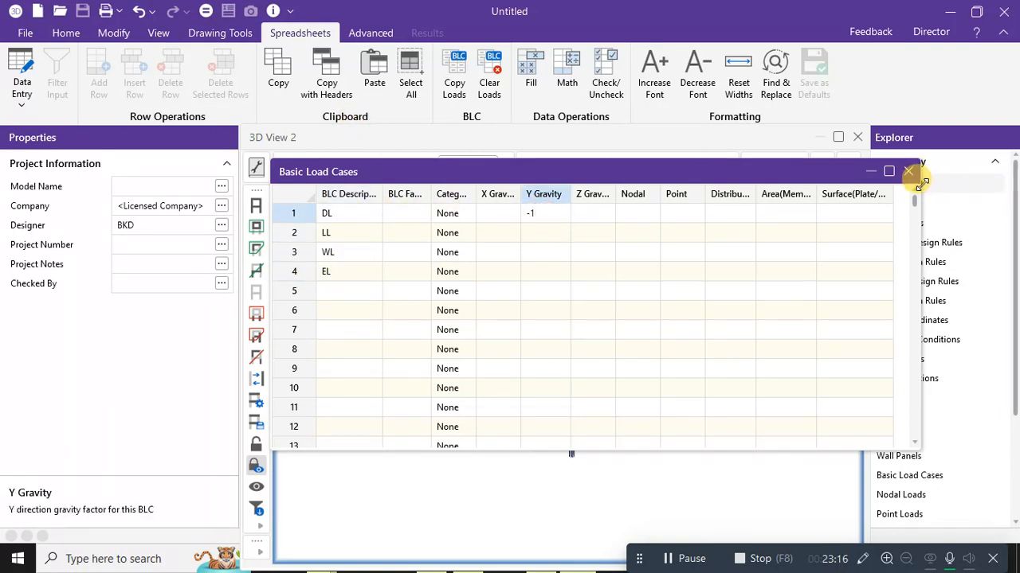
Set DL's category to Dead Load and LL's to Live Load.
left_click(466, 214)
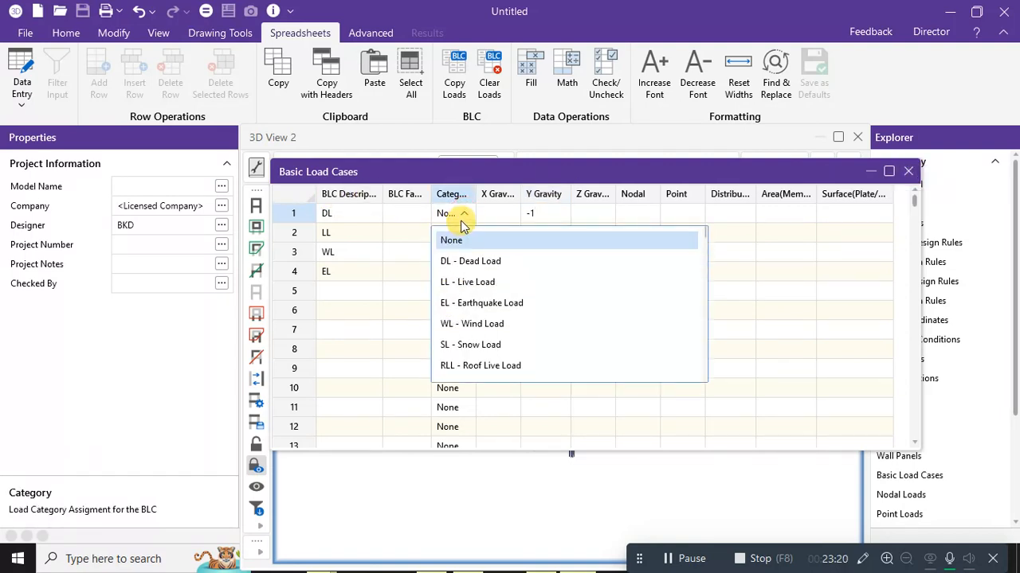
left_click(455, 261)
left_click(466, 239)
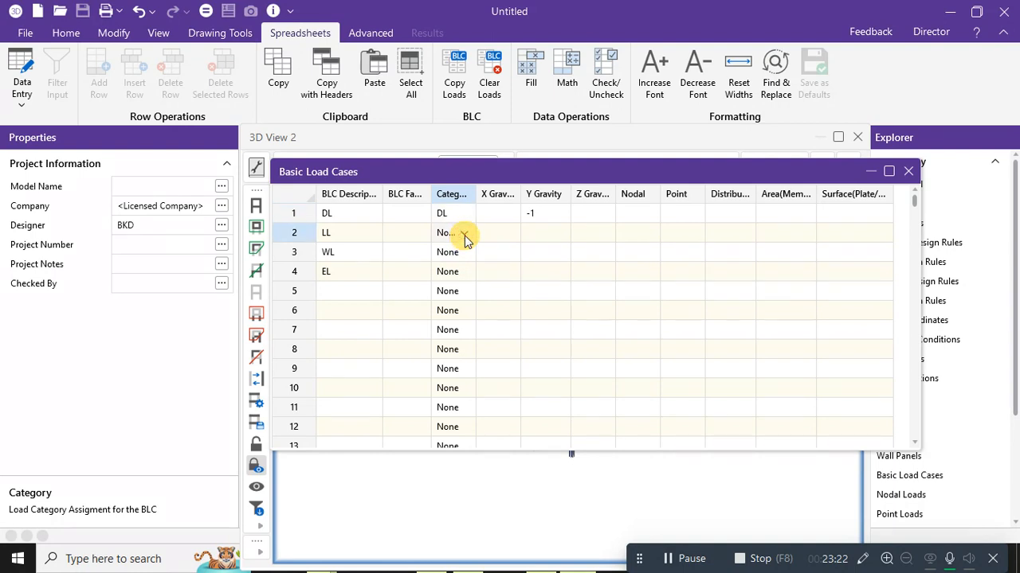
left_click(463, 232)
left_click(460, 302)
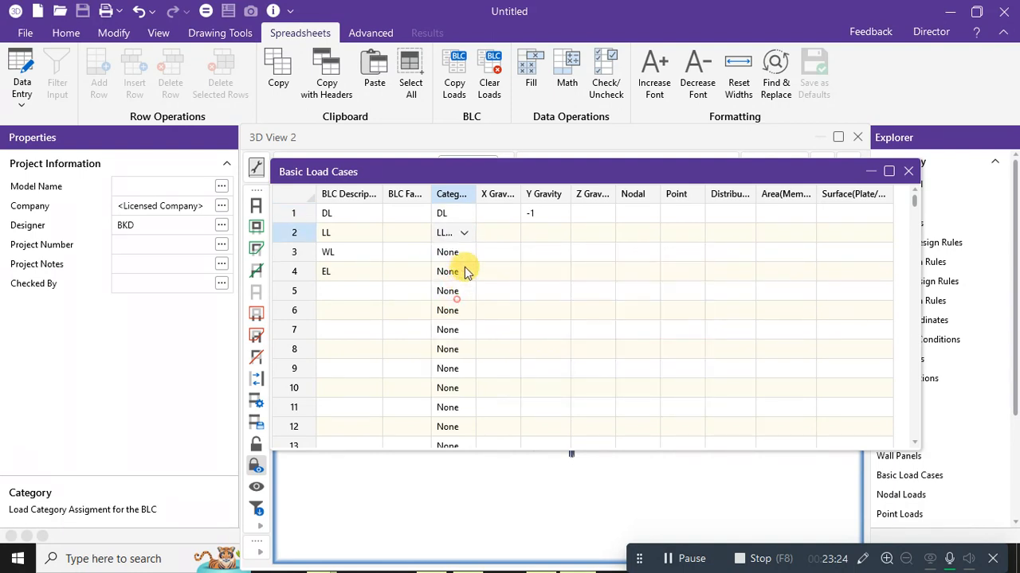
Set WL's category to Wind Load and EL's to Earthquake Load.
left_click(466, 254)
left_click(468, 254)
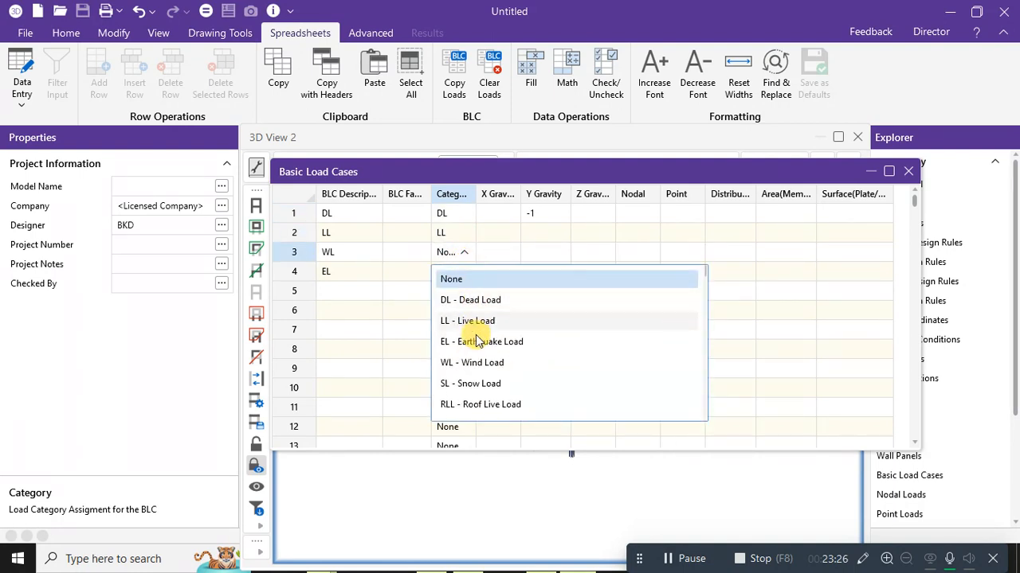
left_click(467, 363)
left_click(466, 275)
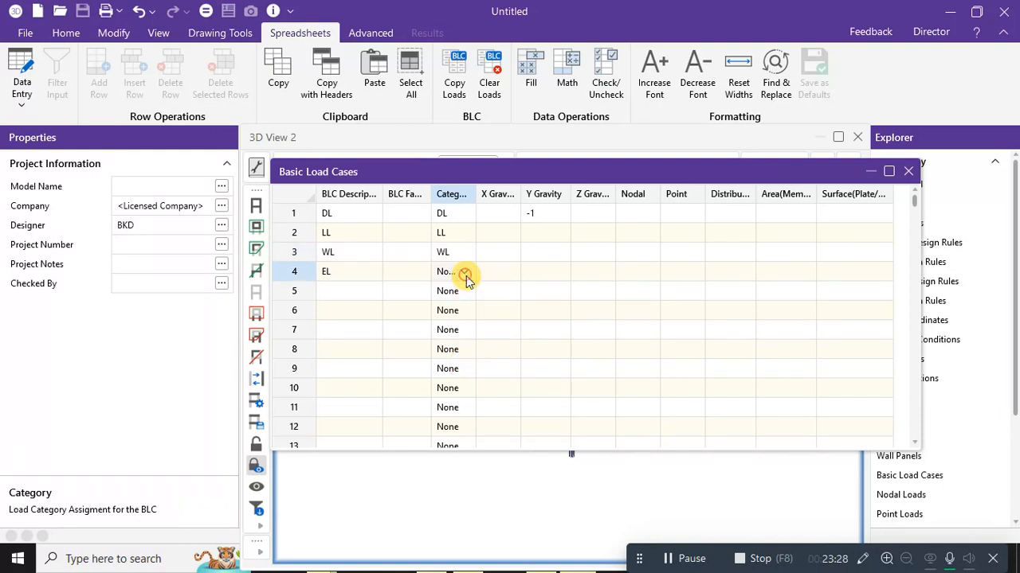
left_click(466, 275)
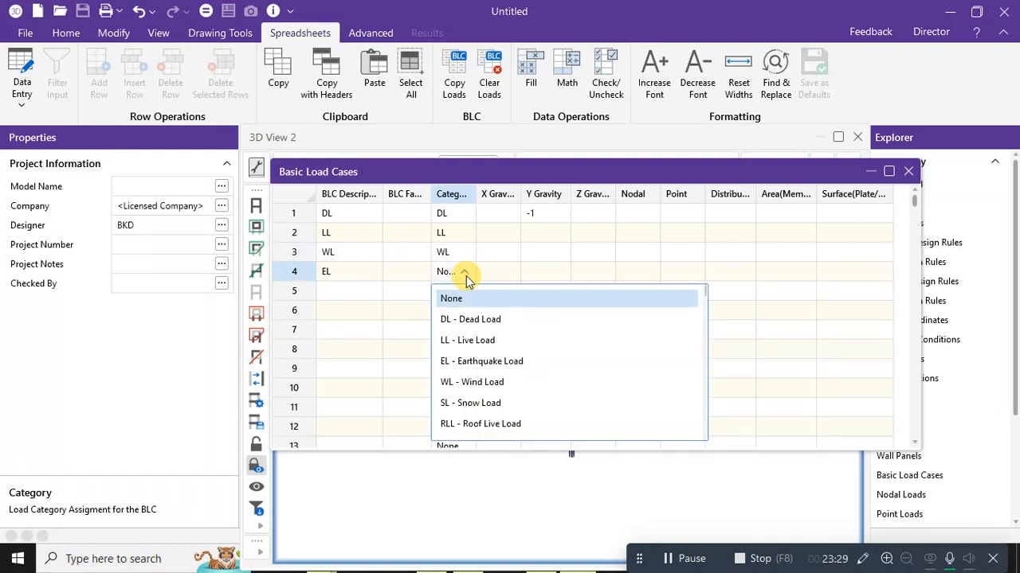
left_click(470, 362)
Enter an RL case in row 5, then erase it to leave the row blank.
left_click(330, 291)
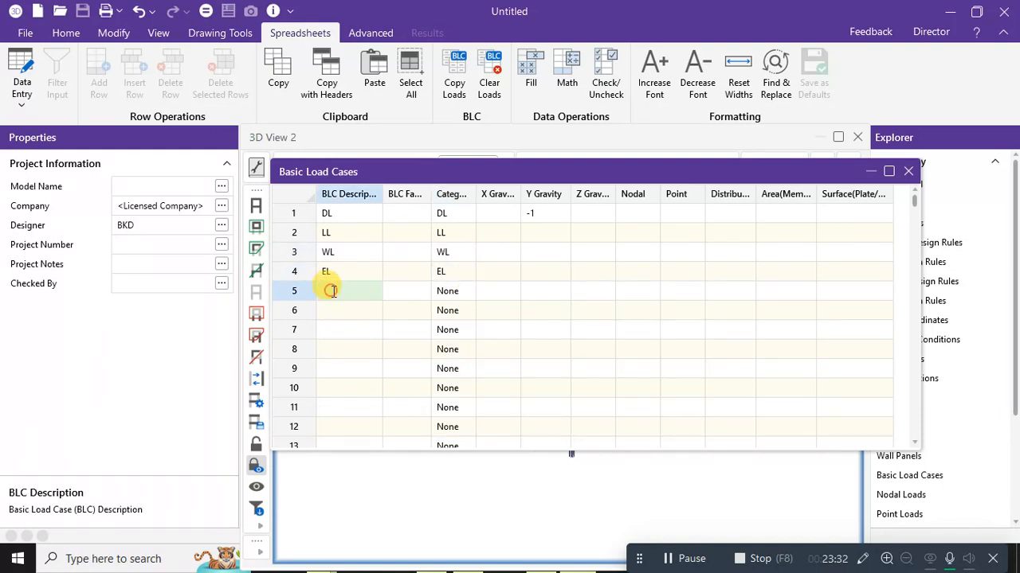
left_click(333, 291)
type("RL")
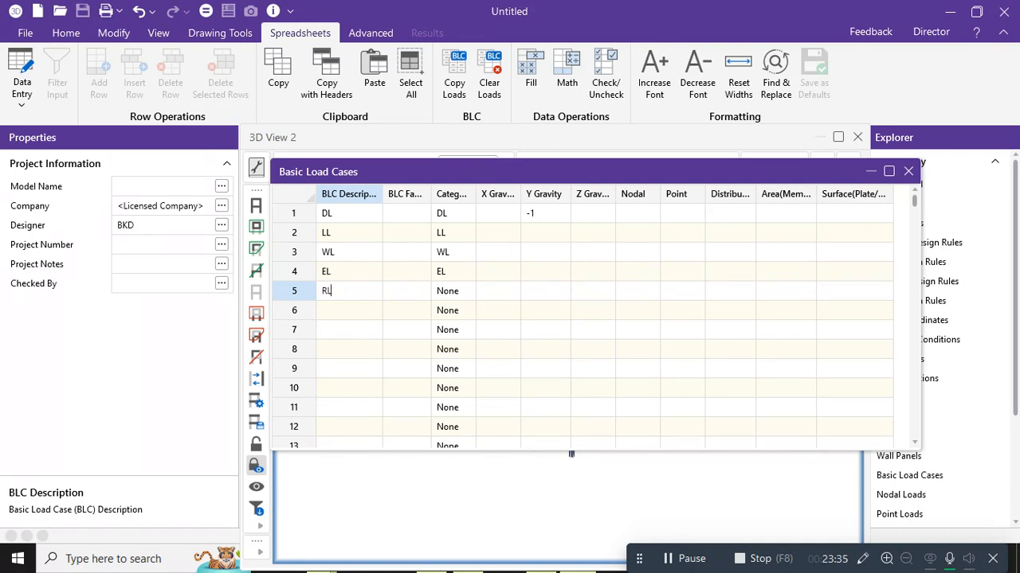
left_click(443, 291)
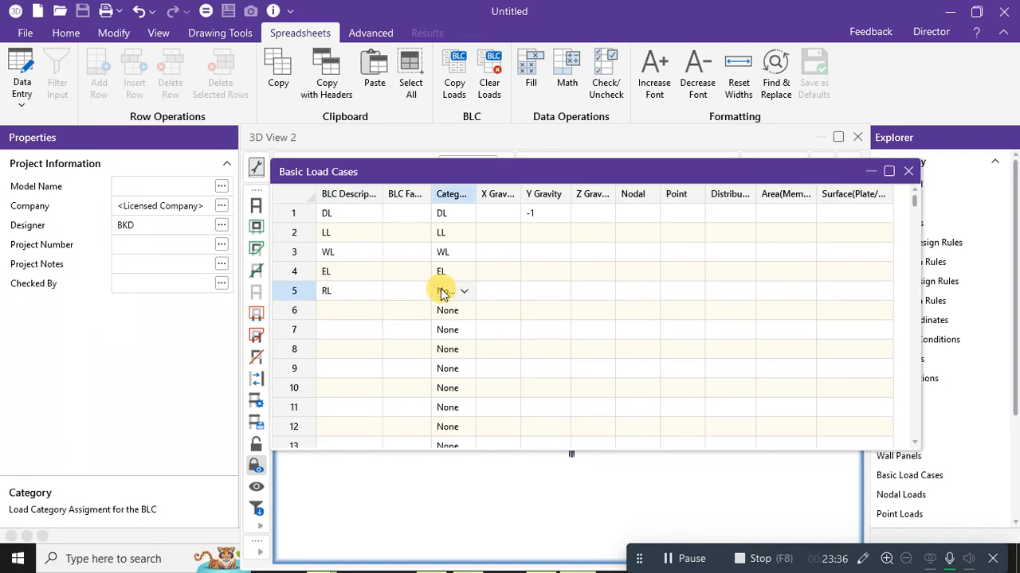
left_click(444, 292)
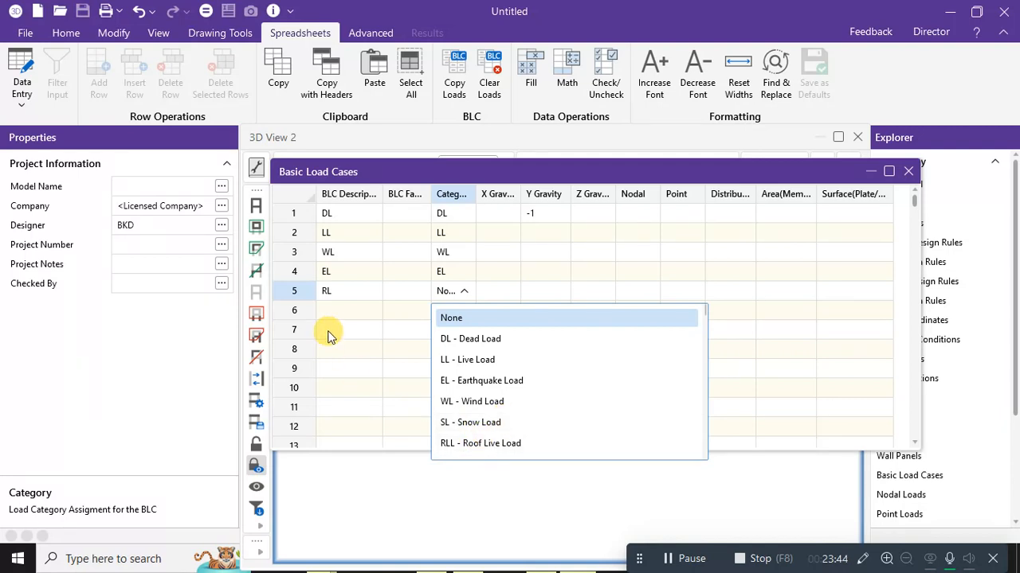
left_click(347, 293)
left_click(349, 293)
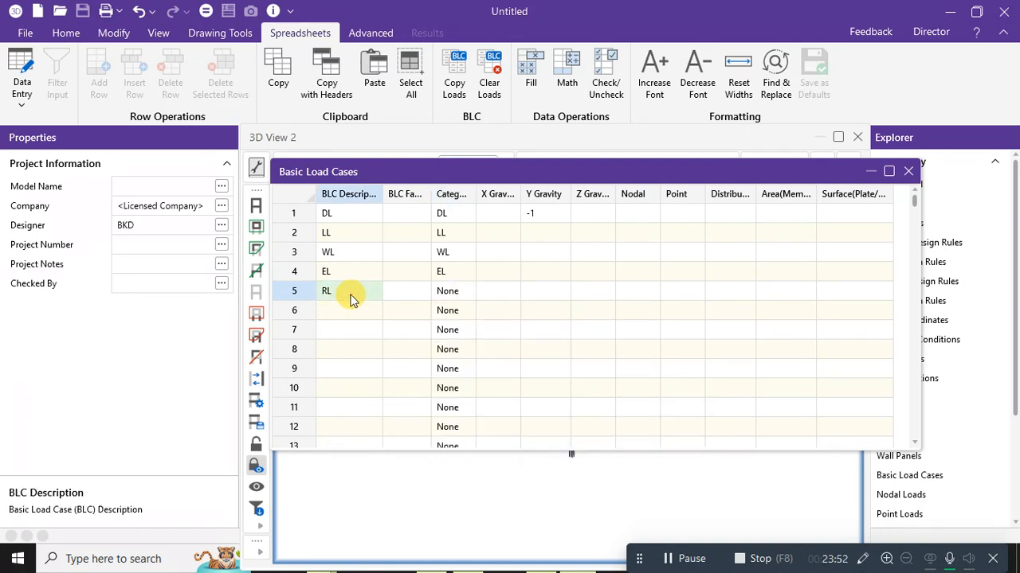
key("BackSpace")
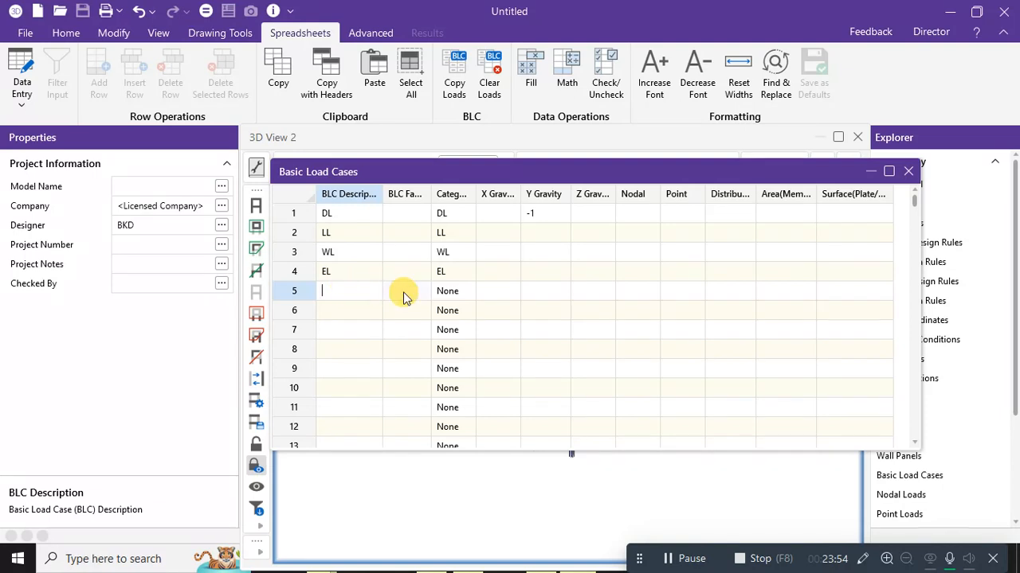
left_click(914, 170)
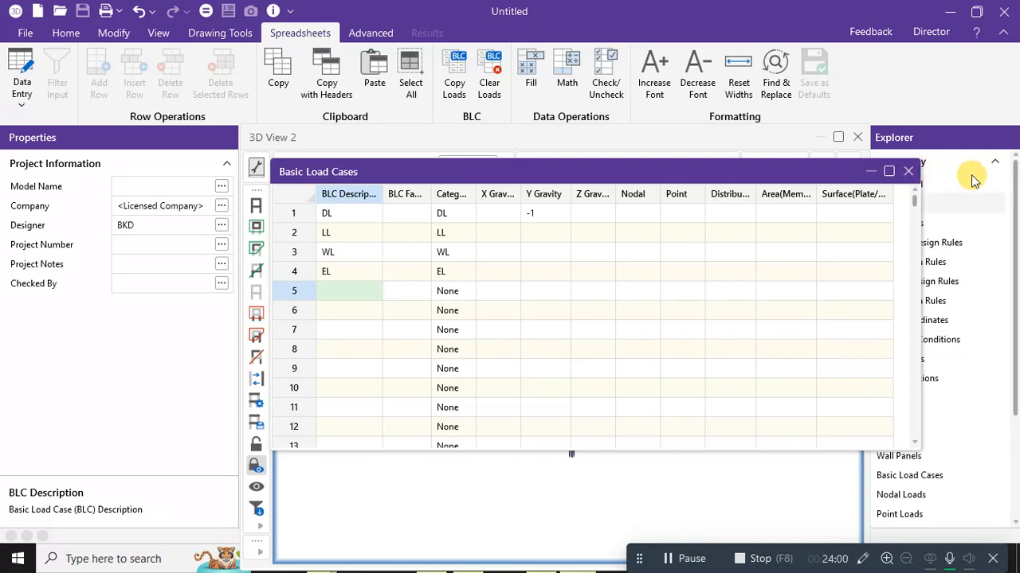
Close the Basic Load Cases table and zoom in on the tower top.
left_click(909, 172)
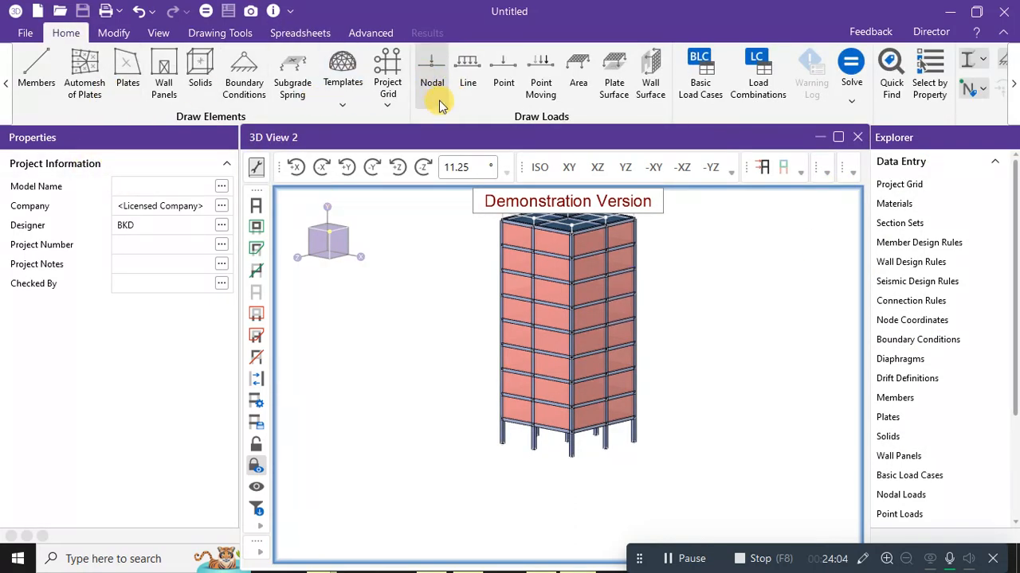
middle_click_drag(518, 287, 418, 347)
scroll(589, 266, "up", 5)
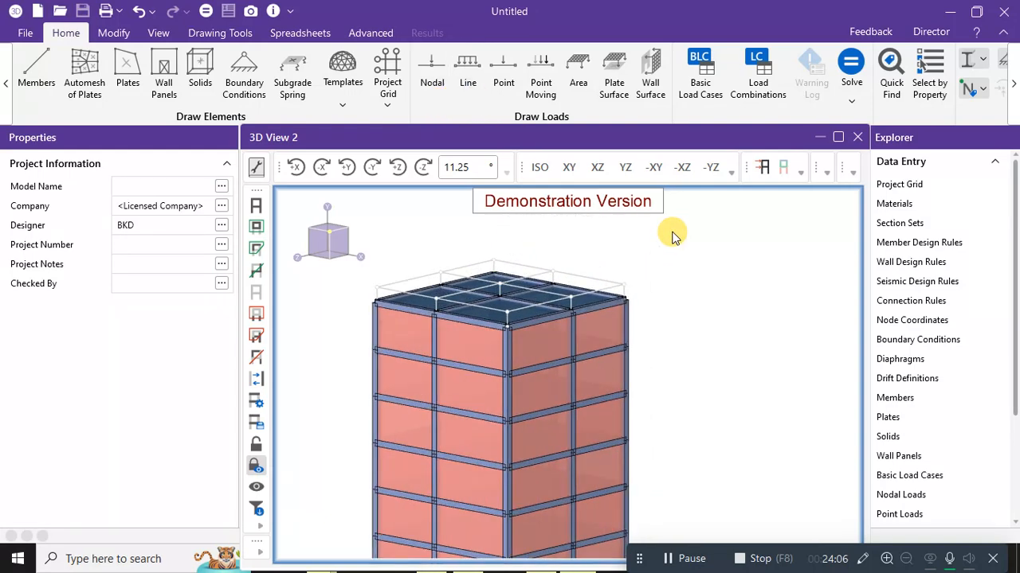
scroll(749, 219, "up", 3)
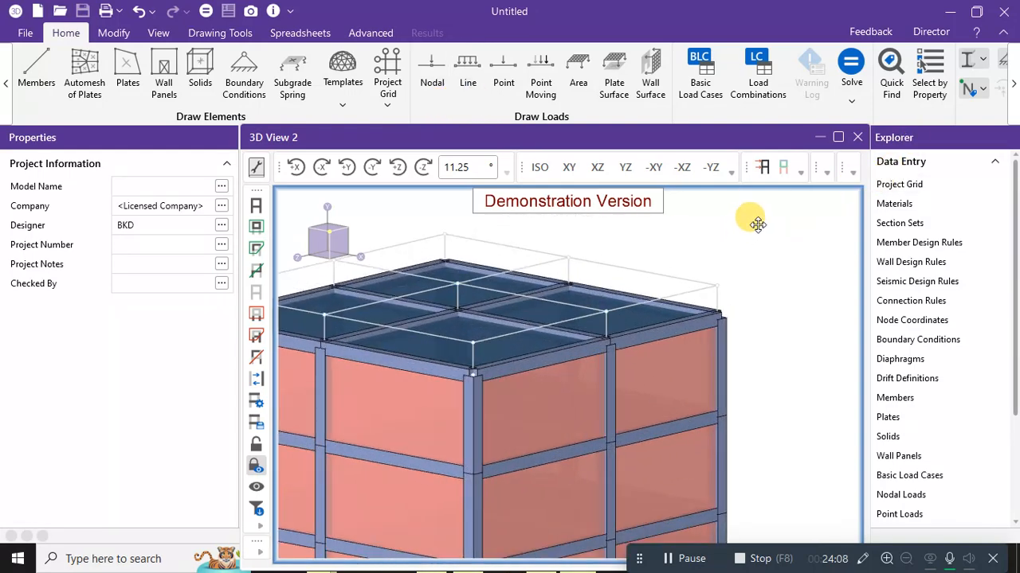
Set up a Y-direction BLC 1: DL line load with -10 kN/m magnitude.
left_click(466, 76)
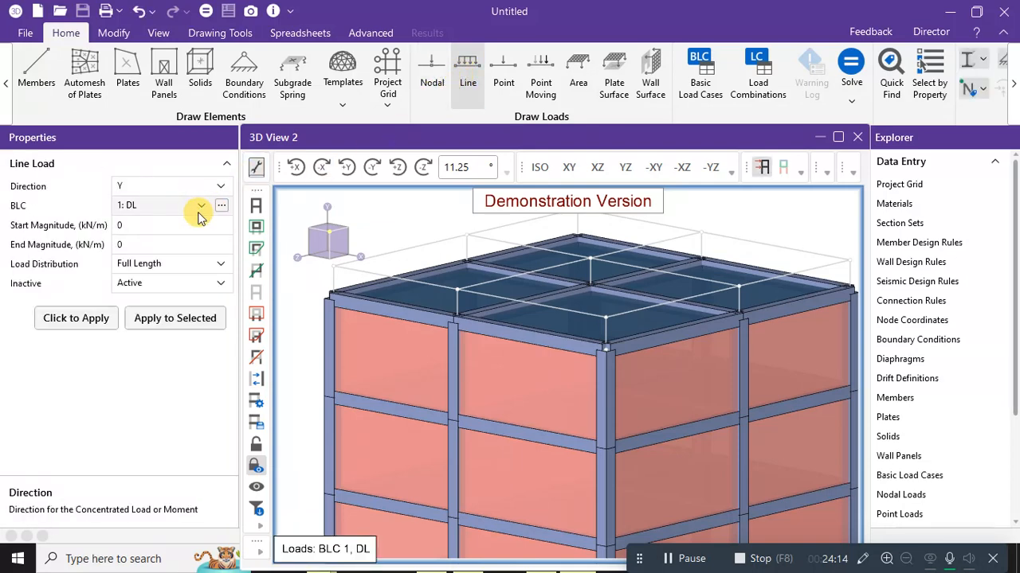
left_click(222, 206)
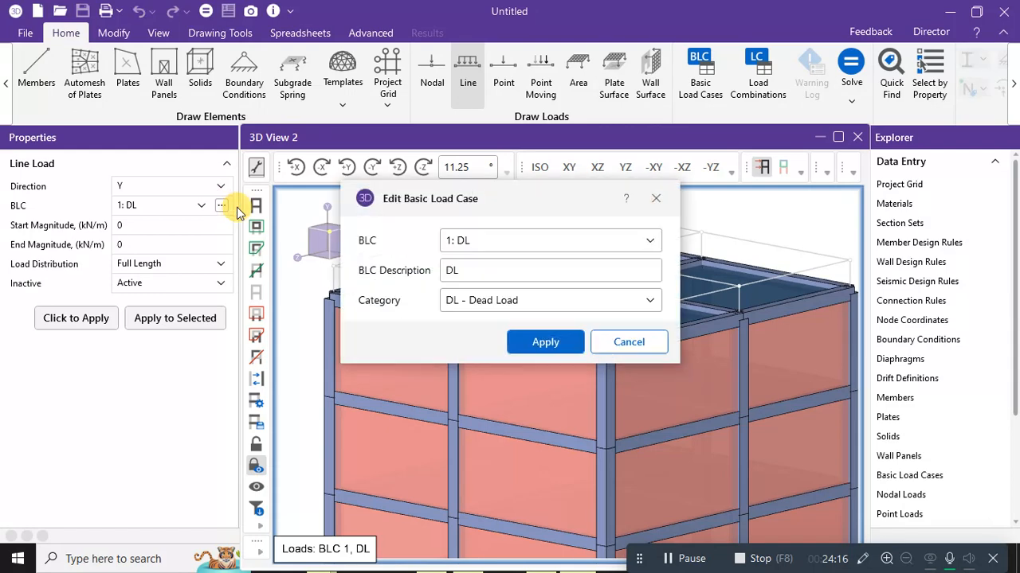
left_click(478, 307)
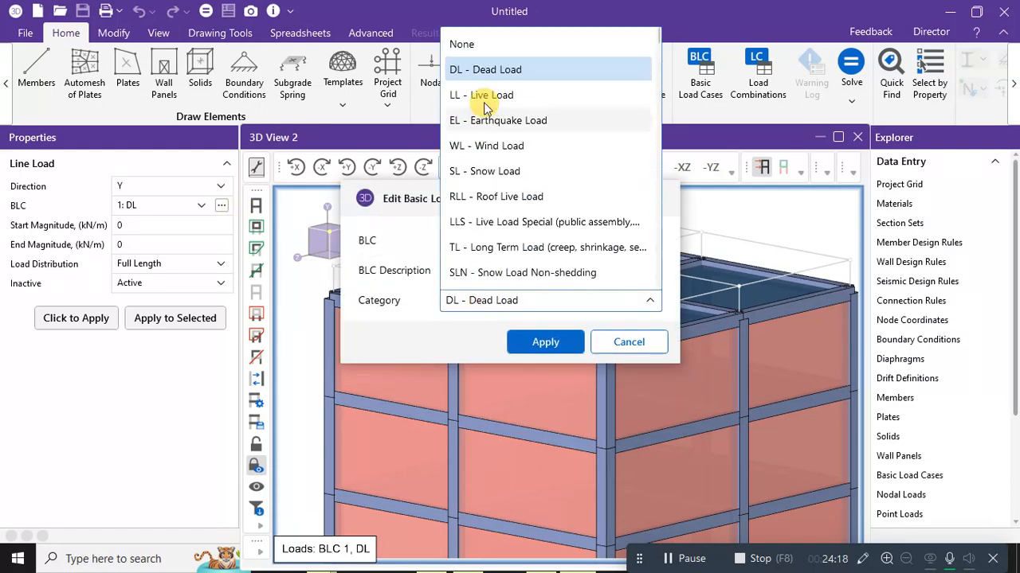
left_click(464, 330)
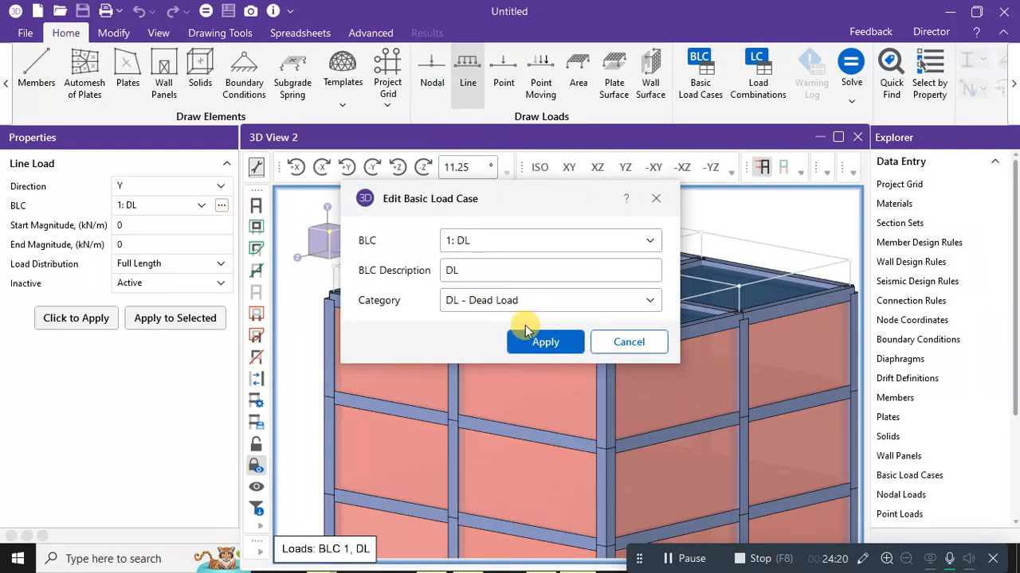
left_click(649, 344)
left_click(147, 225)
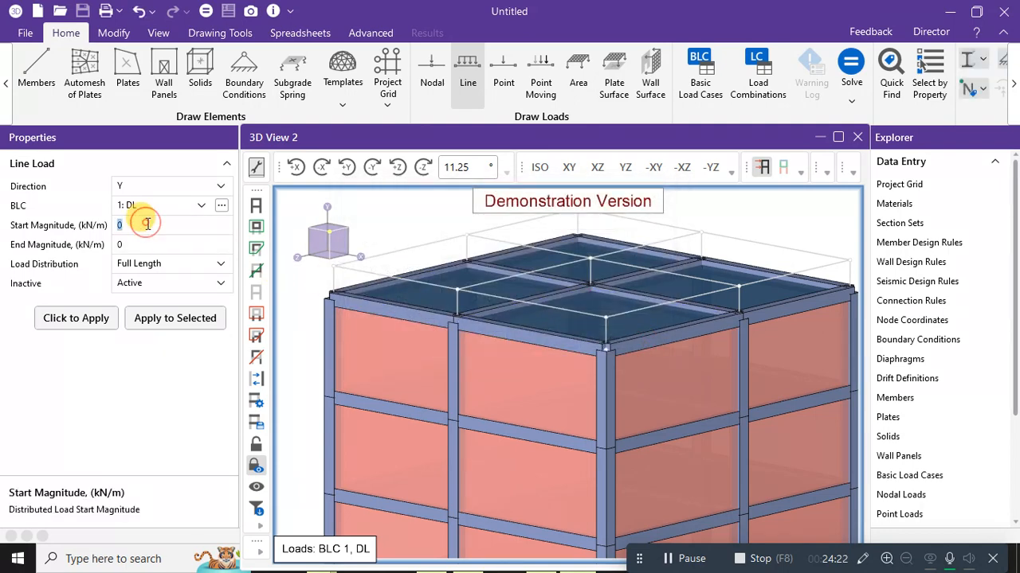
type("-1")
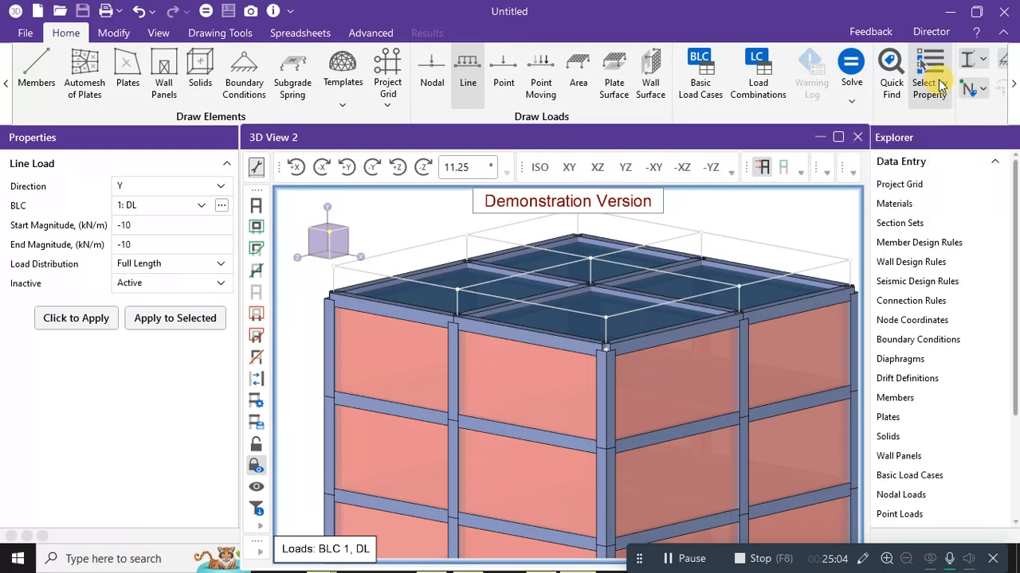
Select all members parallel to the X axis using Select by Property.
left_click(941, 85)
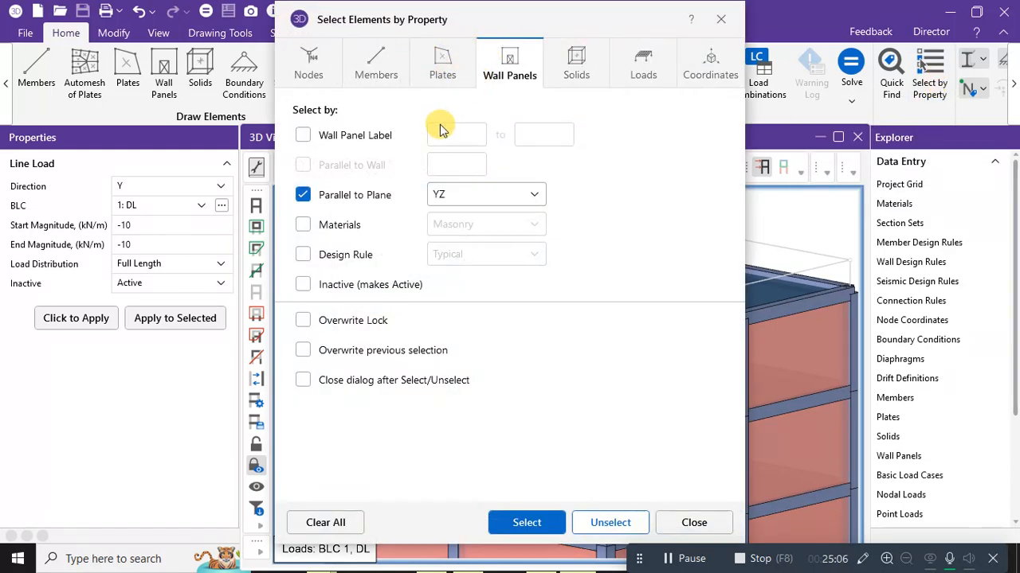
left_click(376, 70)
left_click(506, 71)
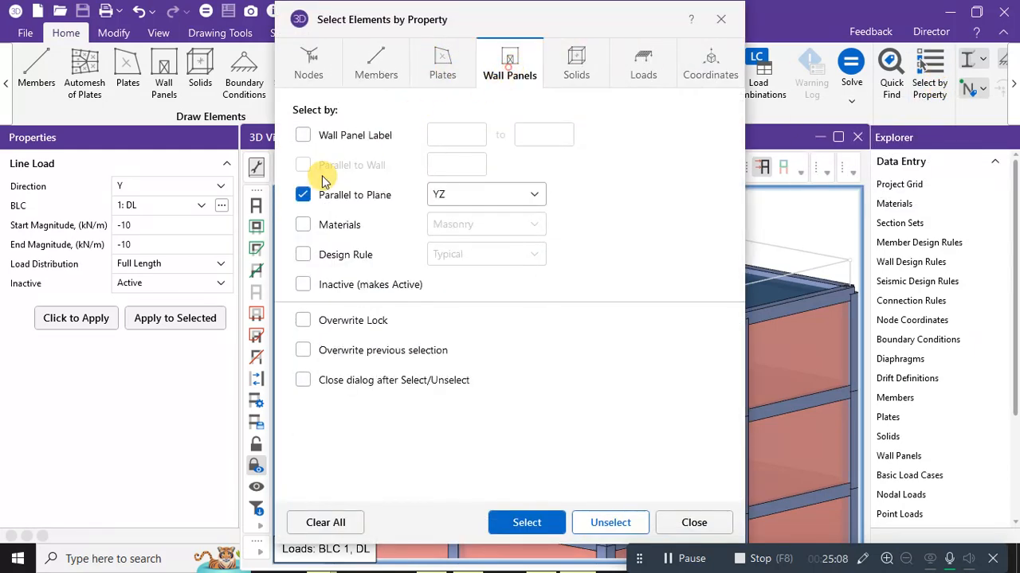
left_click(302, 194)
left_click(376, 67)
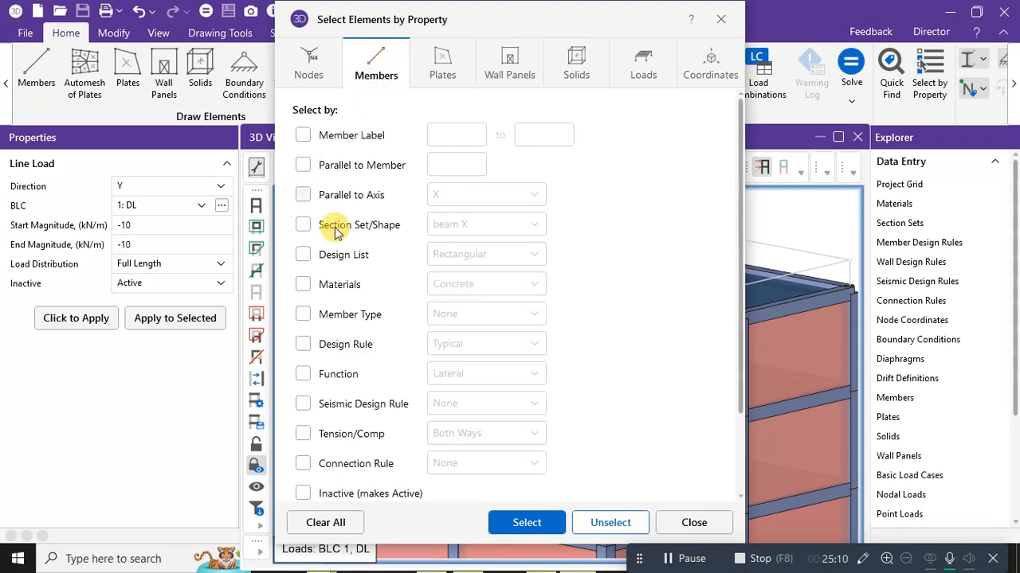
left_click(305, 196)
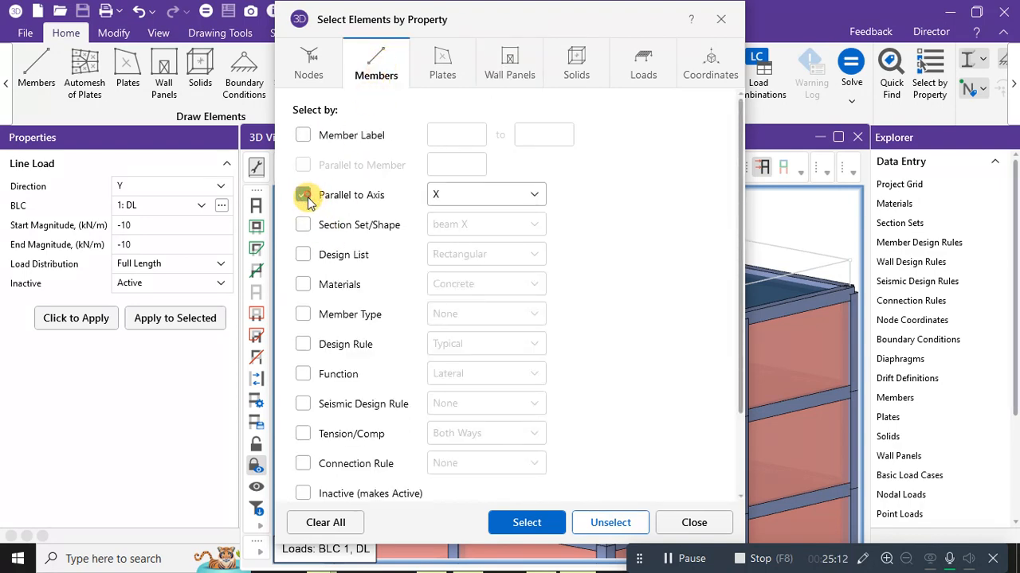
left_click_drag(464, 16, 531, 23)
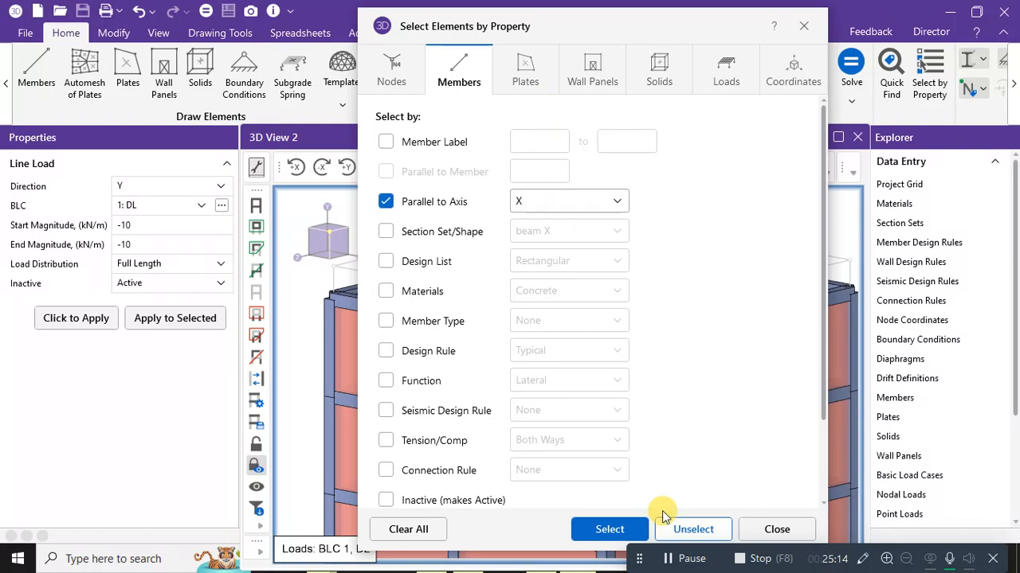
left_click(605, 529)
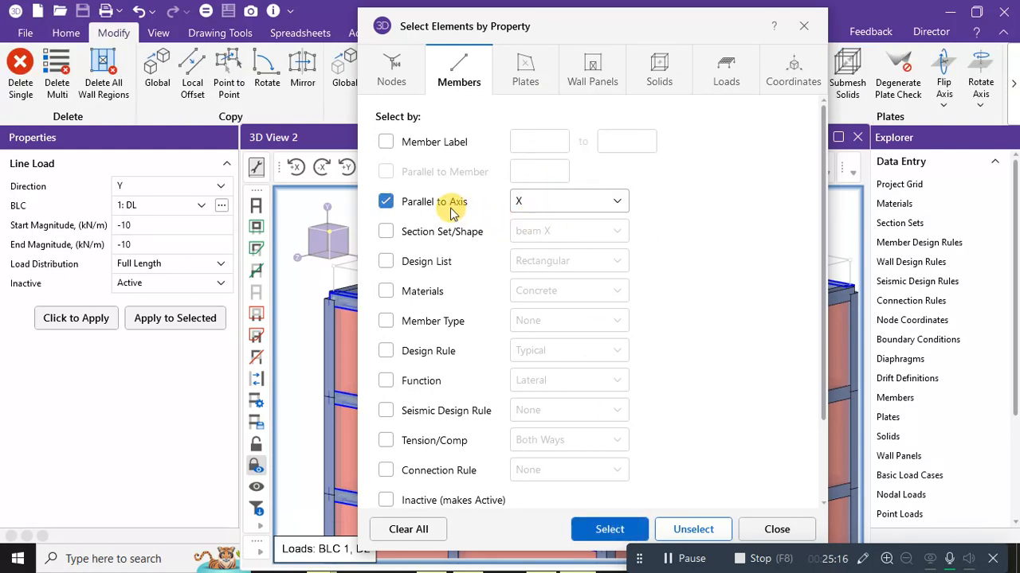
Add the Z-parallel members and apply the -10 kN/m DL line load to the selection.
left_click(558, 201)
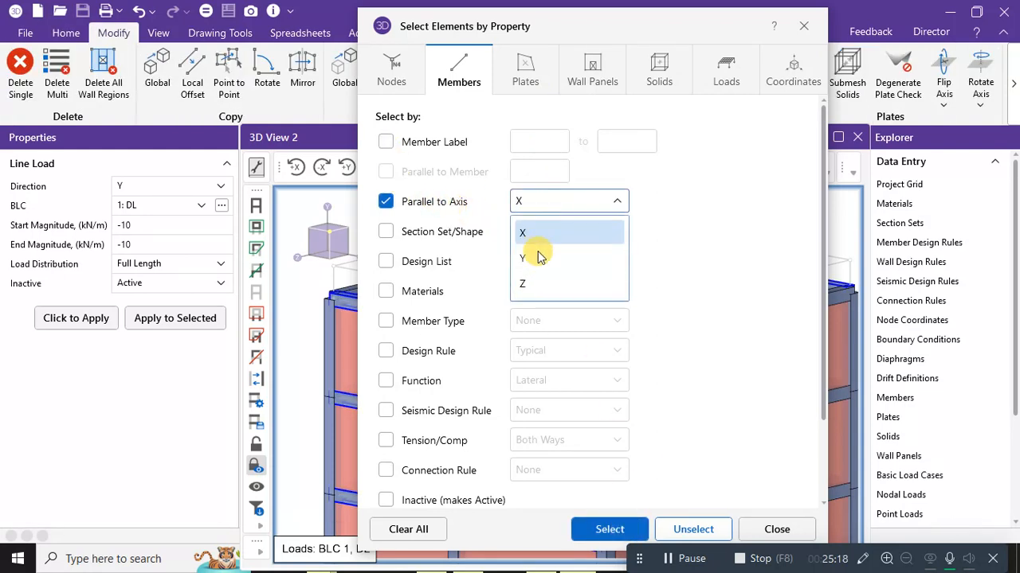
left_click(524, 284)
left_click(610, 530)
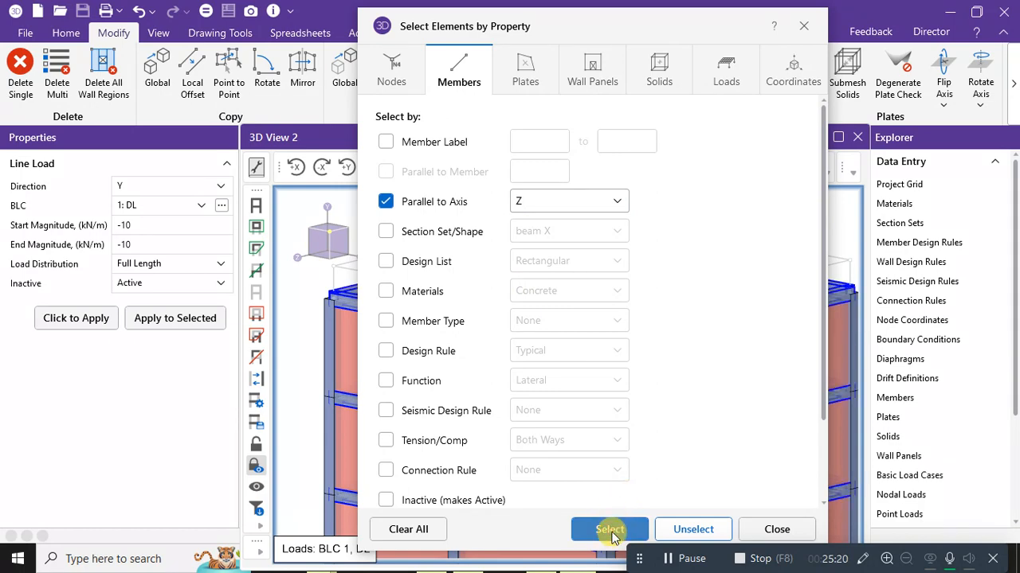
left_click_drag(580, 22, 435, 18)
left_click(614, 528)
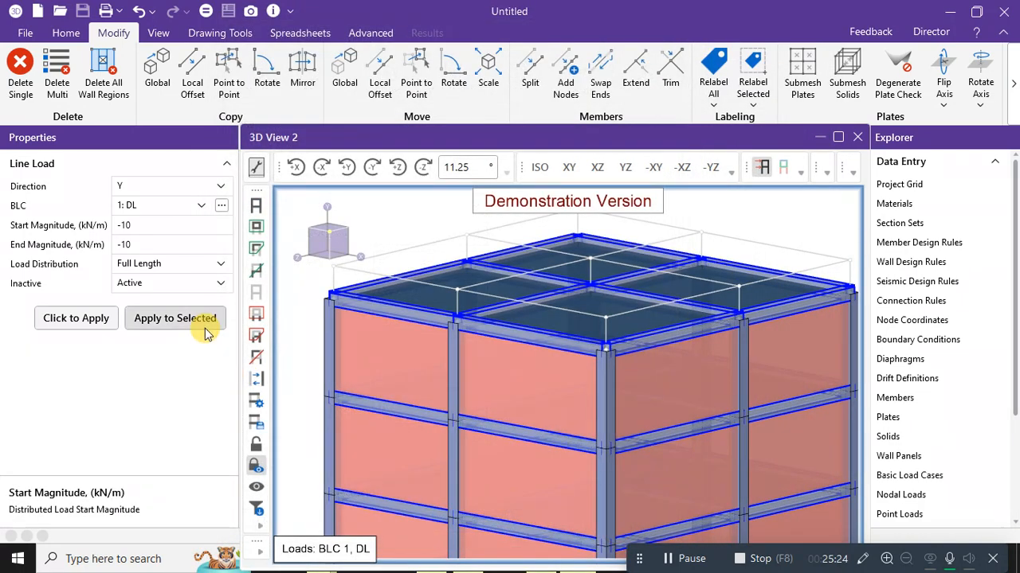
left_click(189, 328)
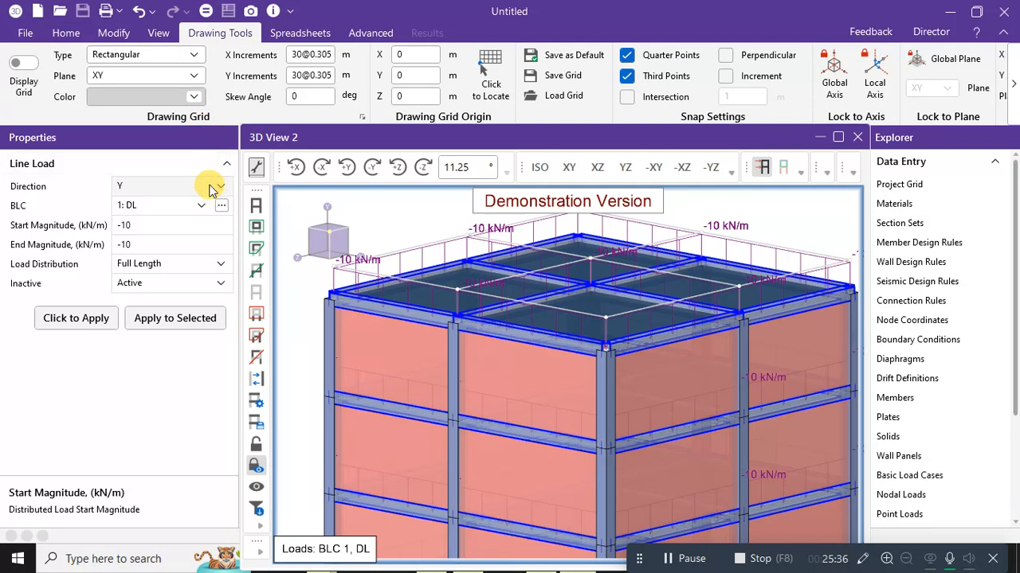
Switch the line load to BLC 2: LL at -8 kN/m and return to the Home tools.
left_click(201, 207)
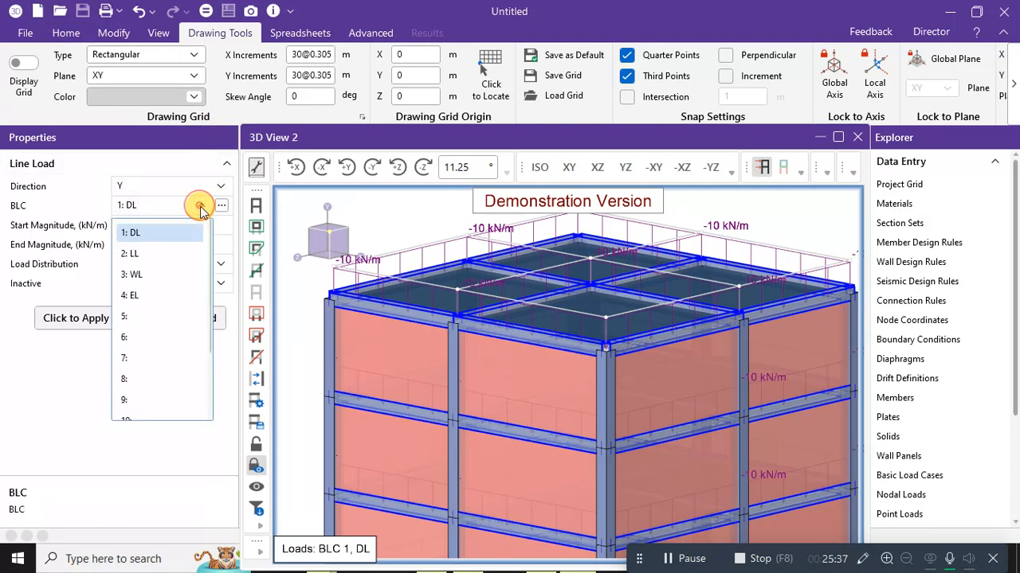
left_click(163, 251)
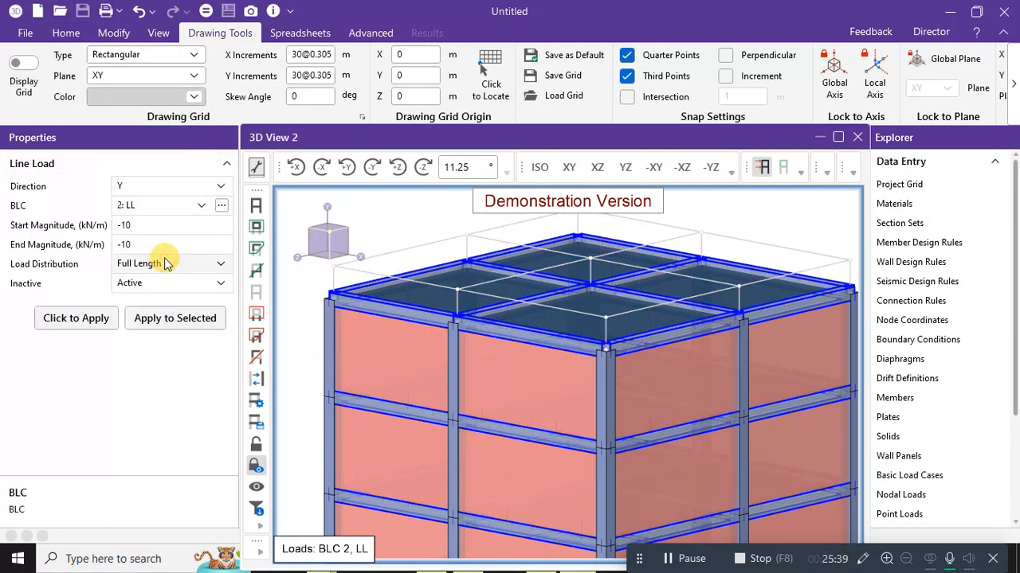
left_click(222, 206)
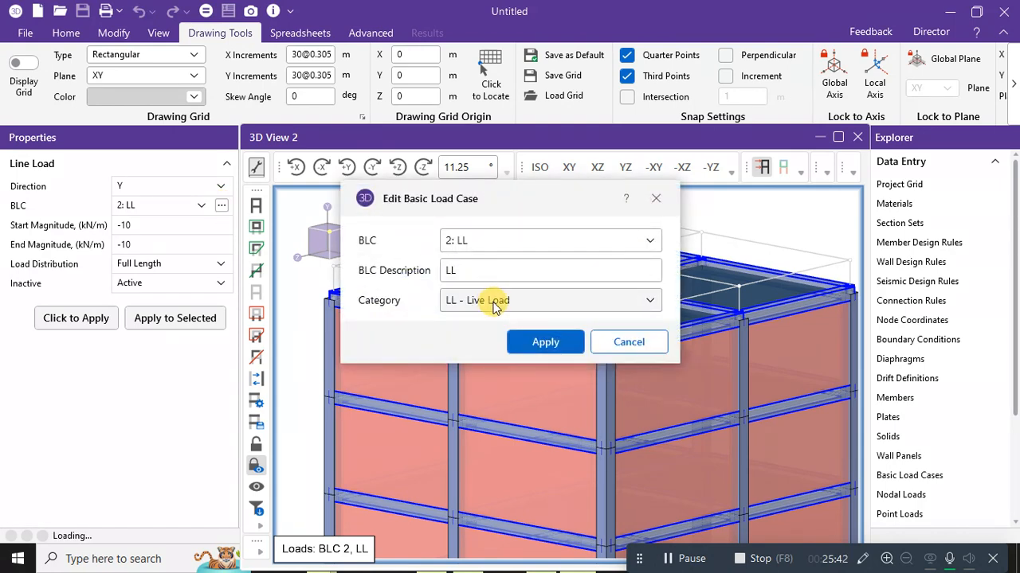
left_click(629, 344)
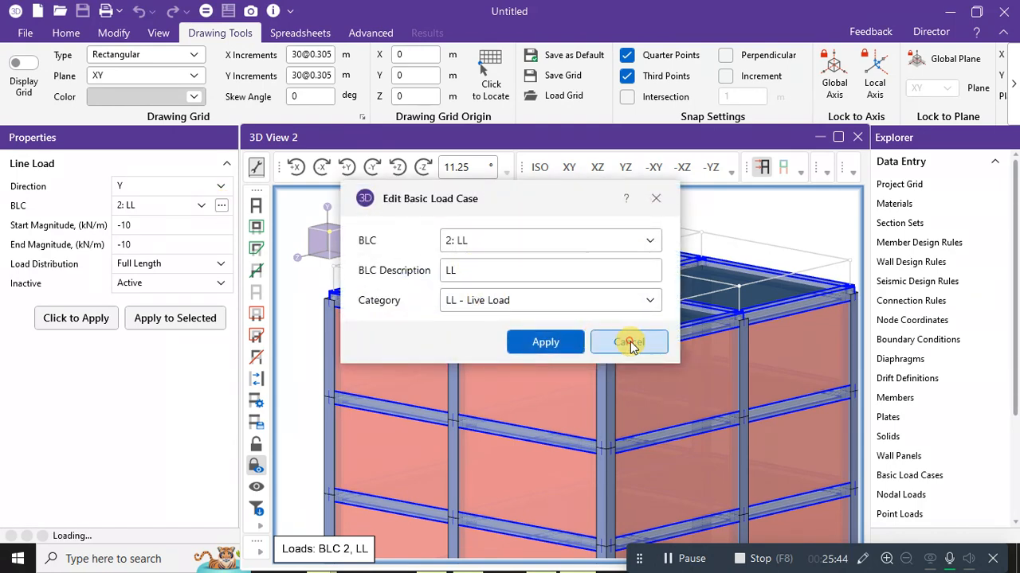
left_click(174, 225)
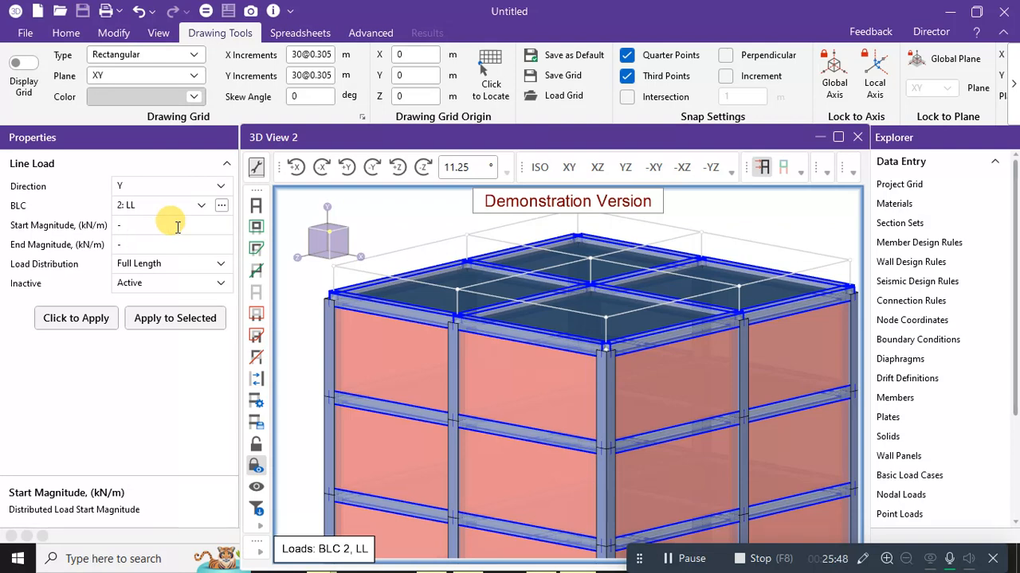
type("8")
key("Return")
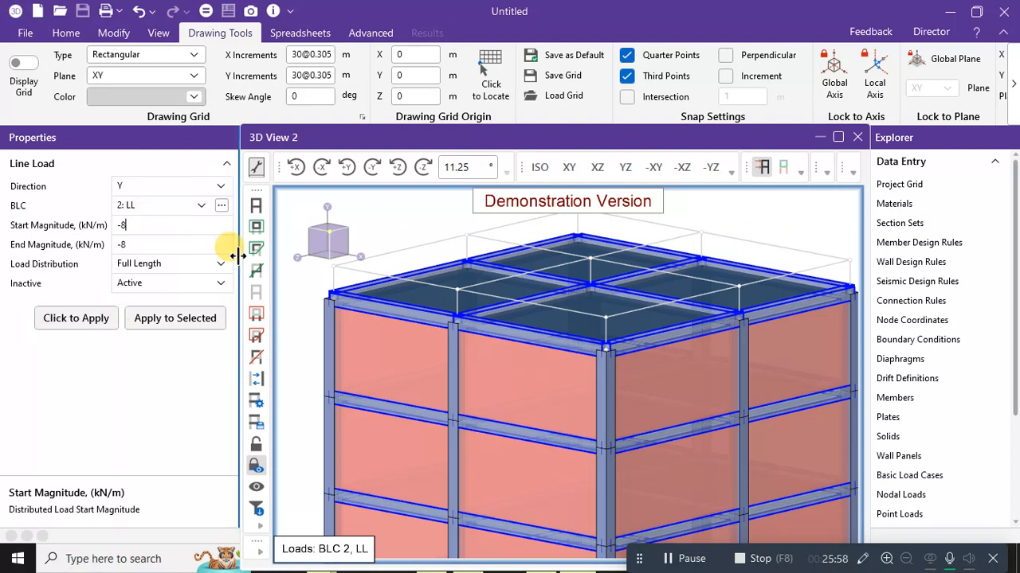
left_click(25, 34)
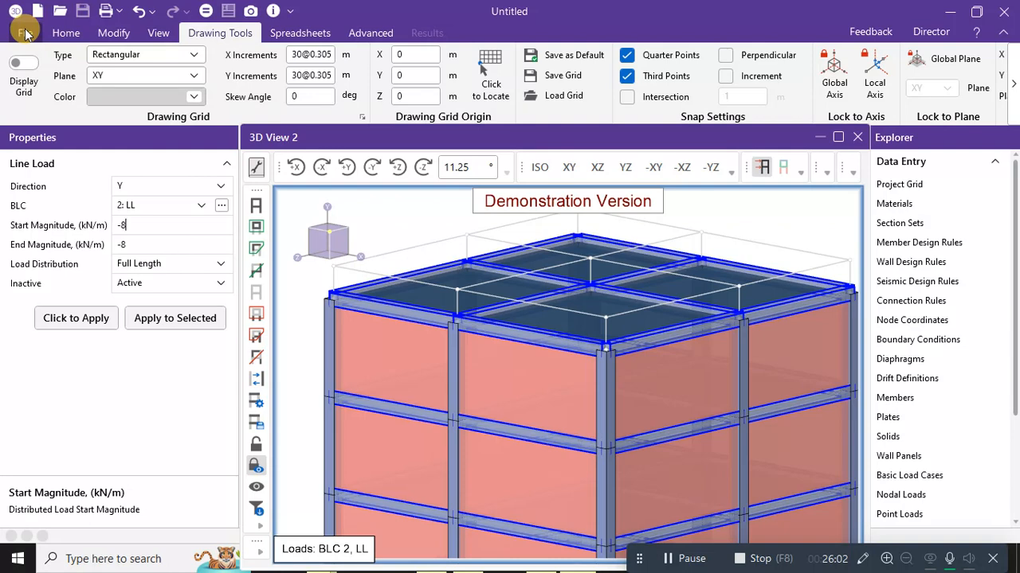
left_click(24, 34)
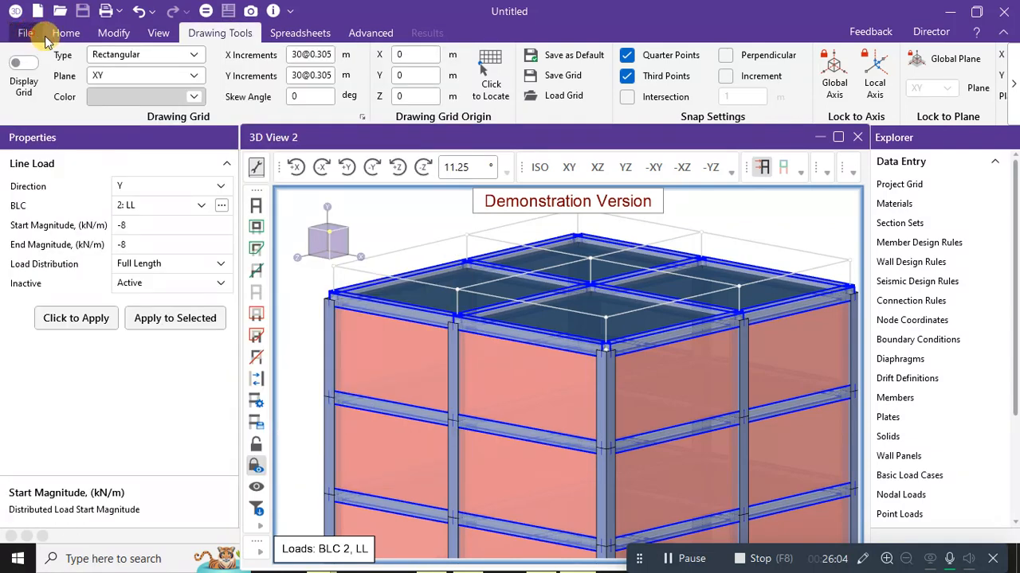
left_click(66, 33)
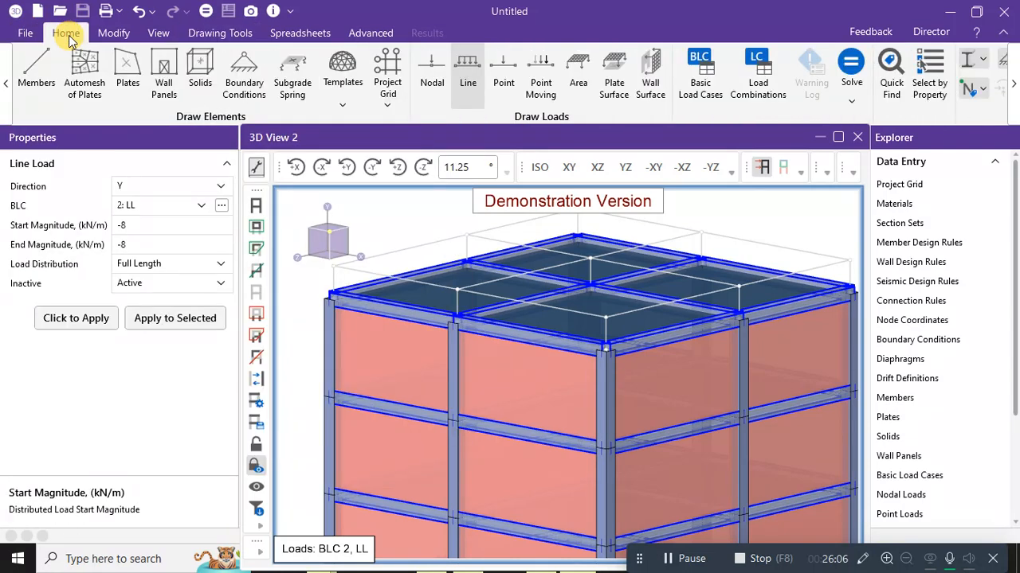
Try the Plate Surface load tool, then switch to drawing Area loads instead.
left_click(619, 71)
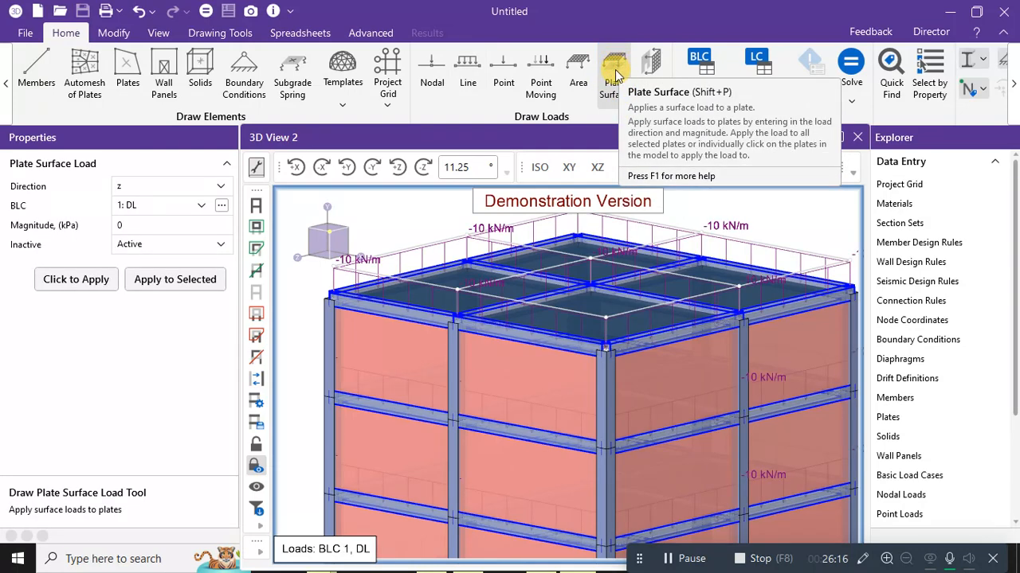
left_click(114, 33)
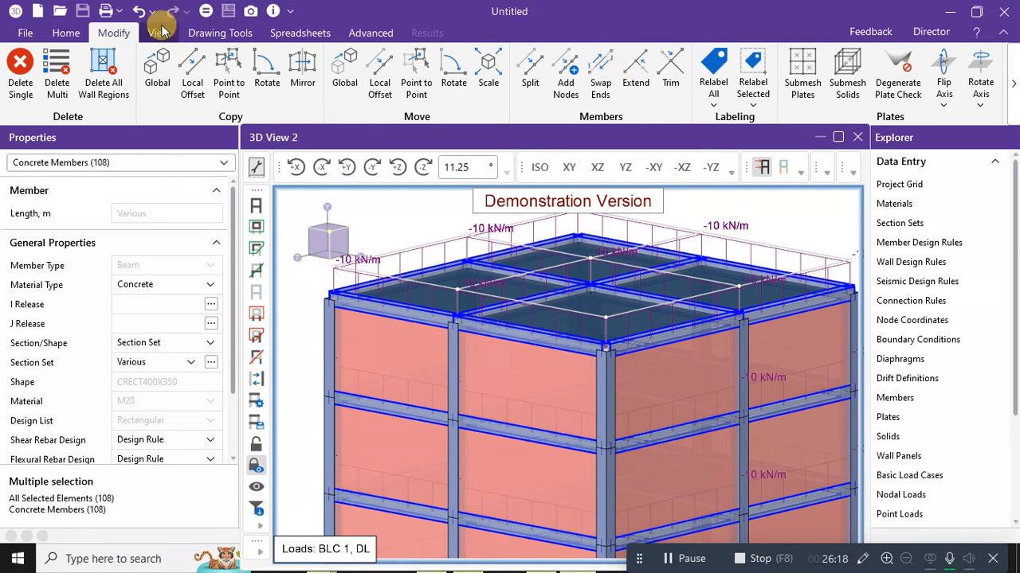
left_click(65, 32)
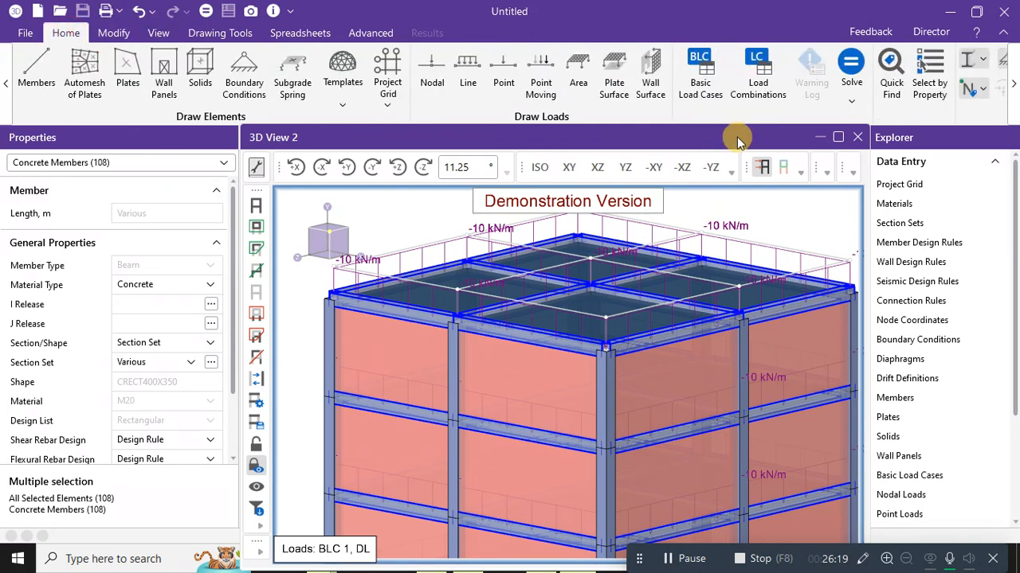
left_click(619, 94)
left_click(187, 207)
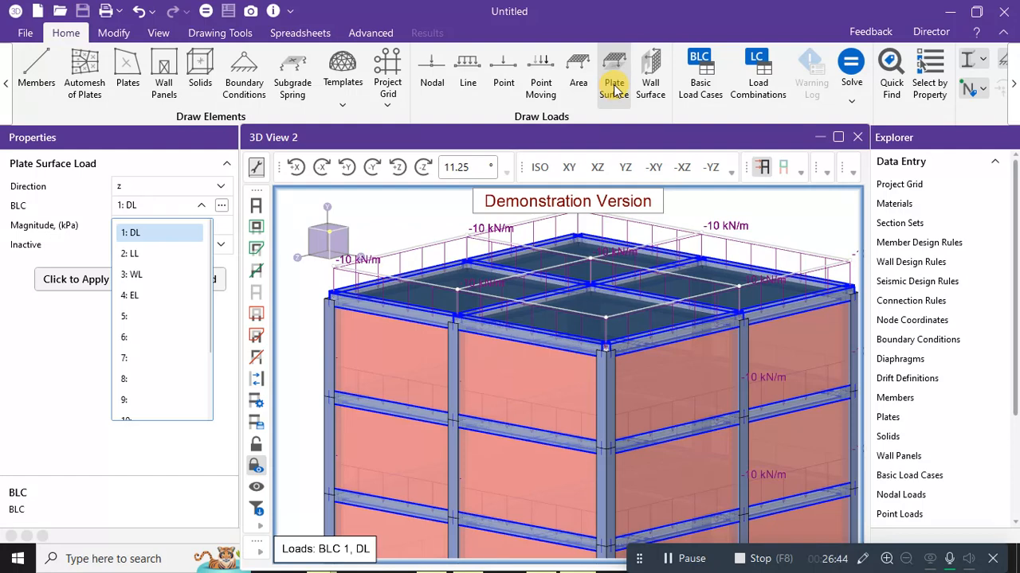
left_click(577, 79)
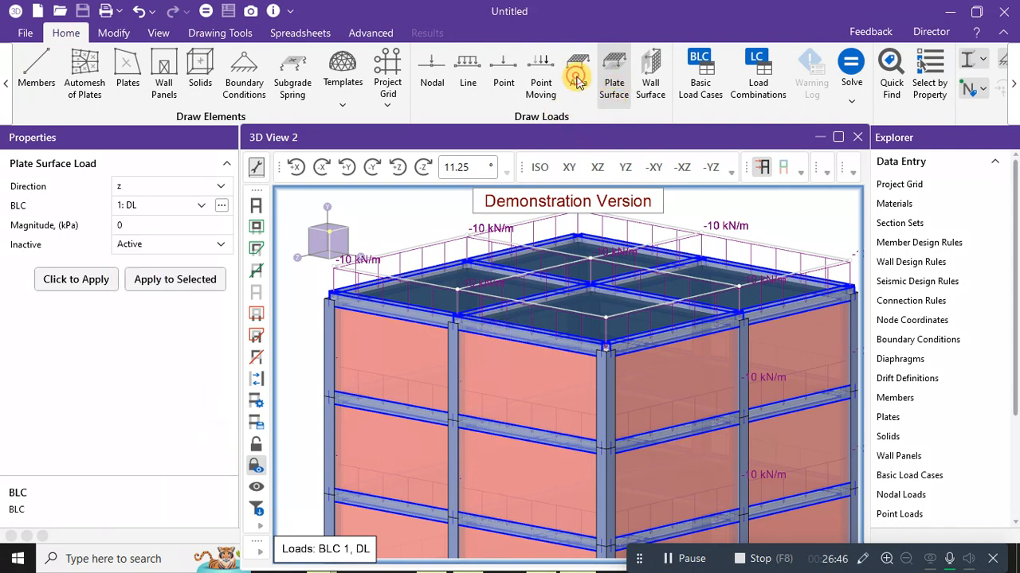
left_click(577, 77)
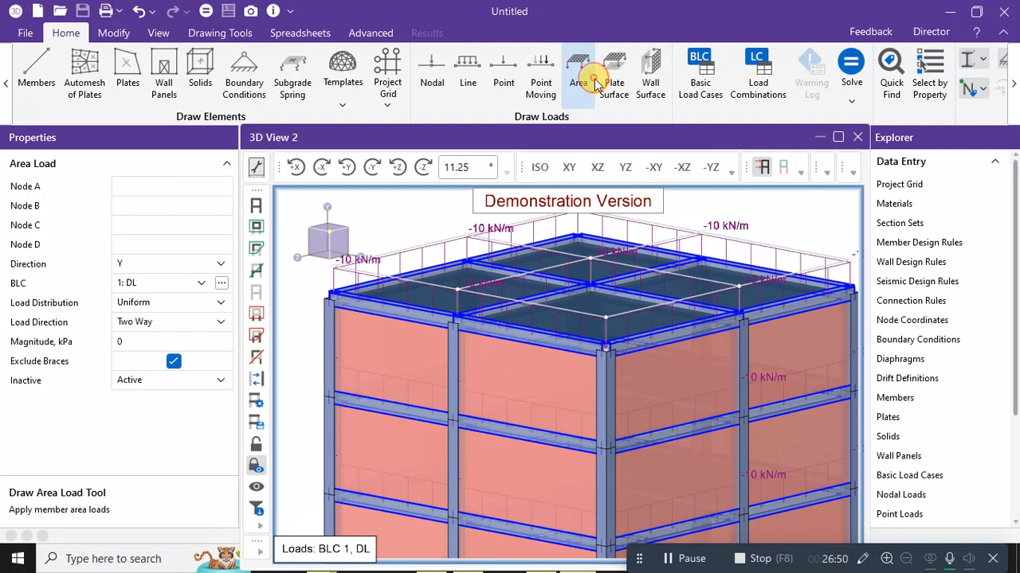
Restart the Area load tool and zoom out on the tower.
key("Escape")
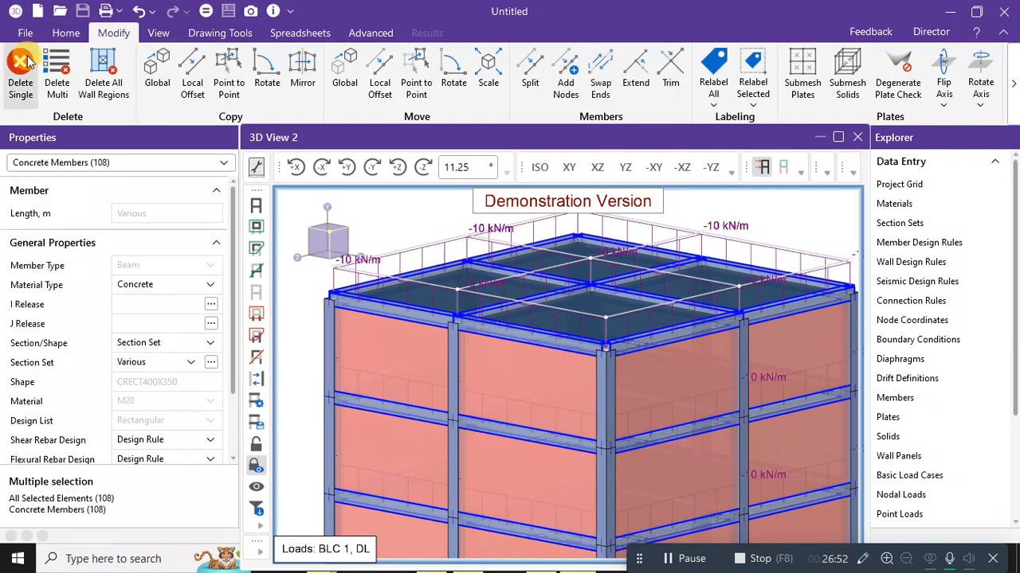
left_click(66, 33)
left_click(577, 72)
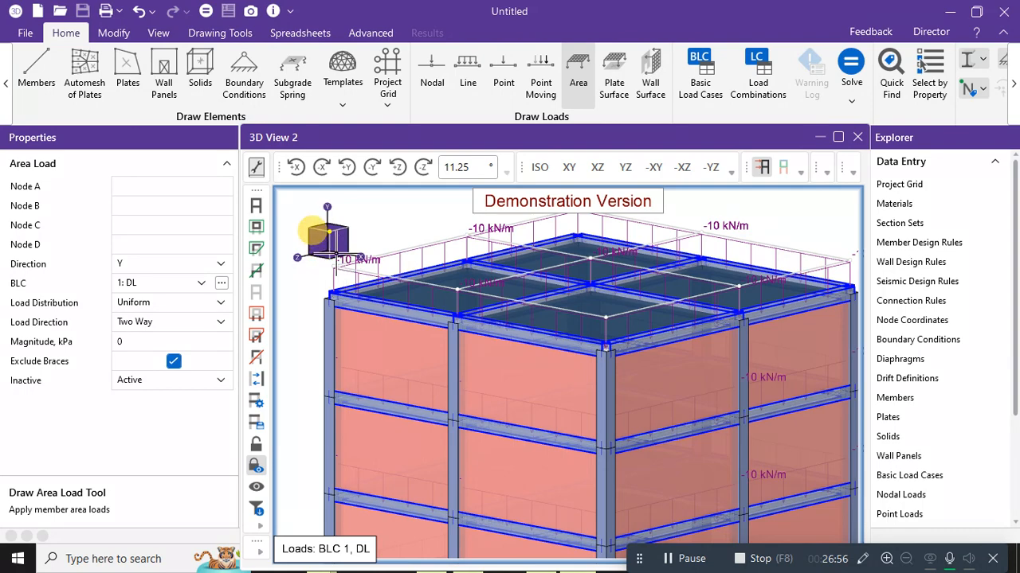
scroll(733, 343, "down", 1)
scroll(894, 336, "down", 1)
scroll(797, 359, "down", 1)
scroll(637, 381, "down", 2)
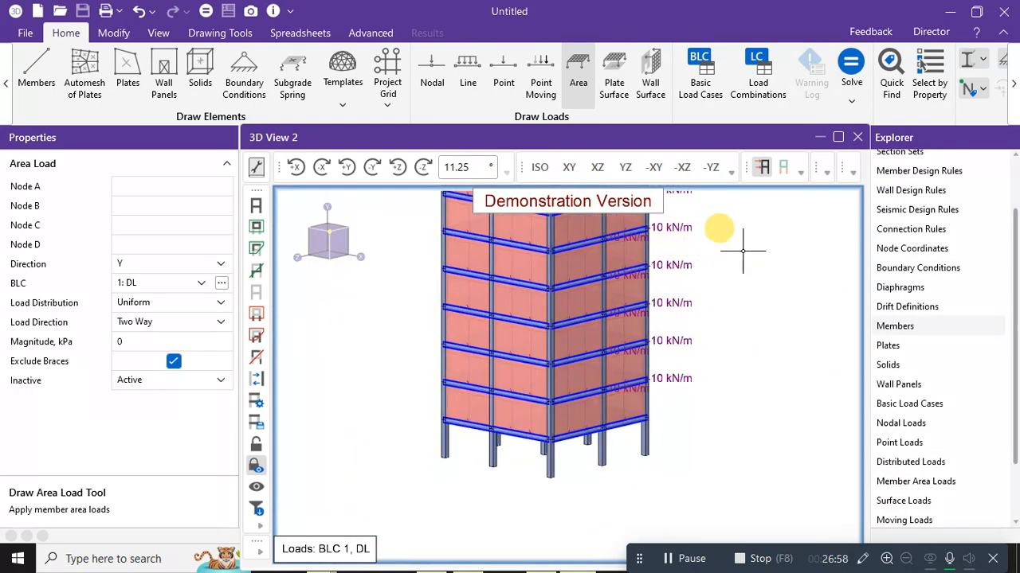
scroll(751, 291, "down", 3)
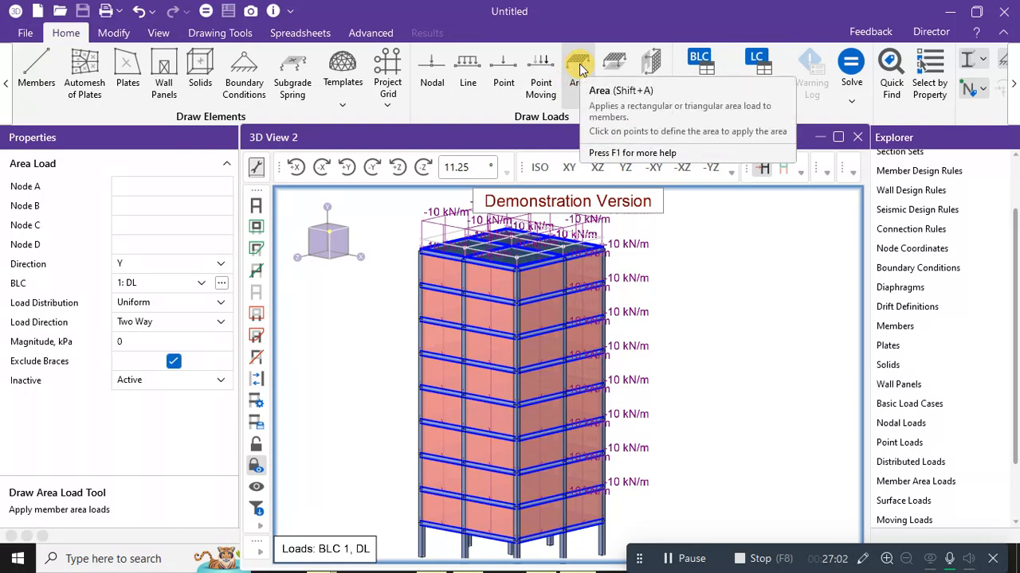
Set the area load to BLC 2: LL with a -10 kPa magnitude.
left_click(164, 285)
left_click(151, 331)
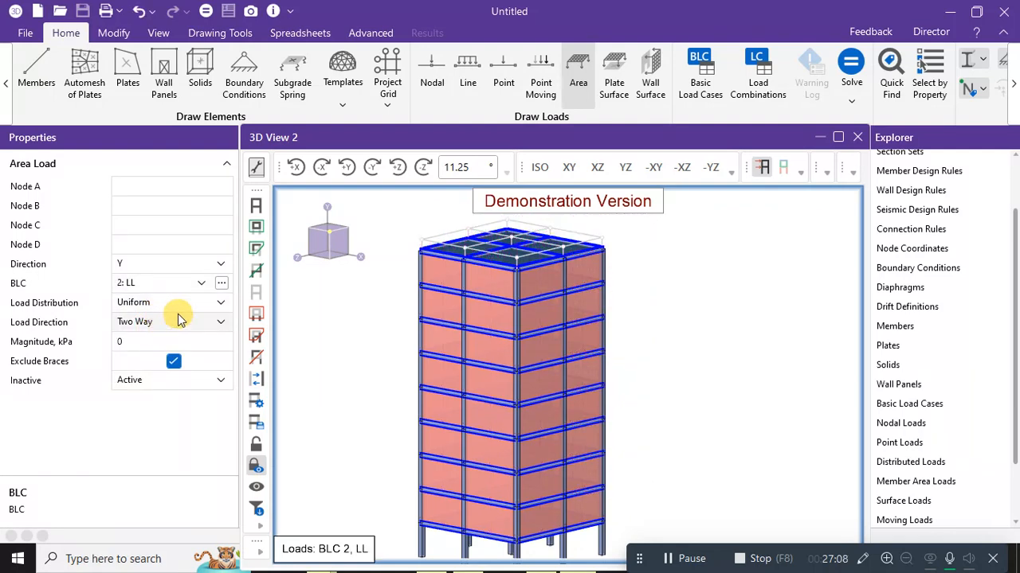
left_click(168, 343)
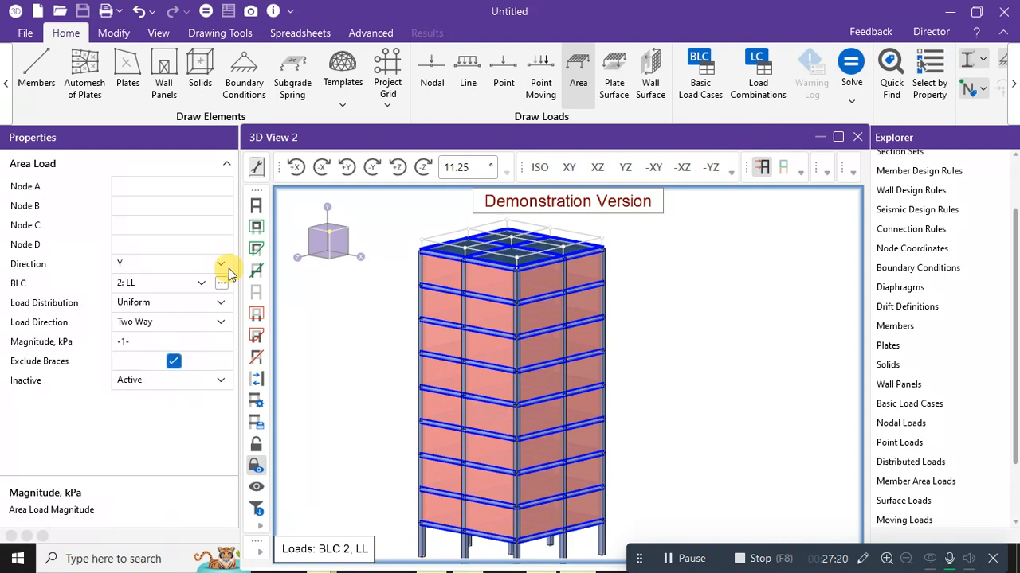
scroll(503, 221, "up", 2)
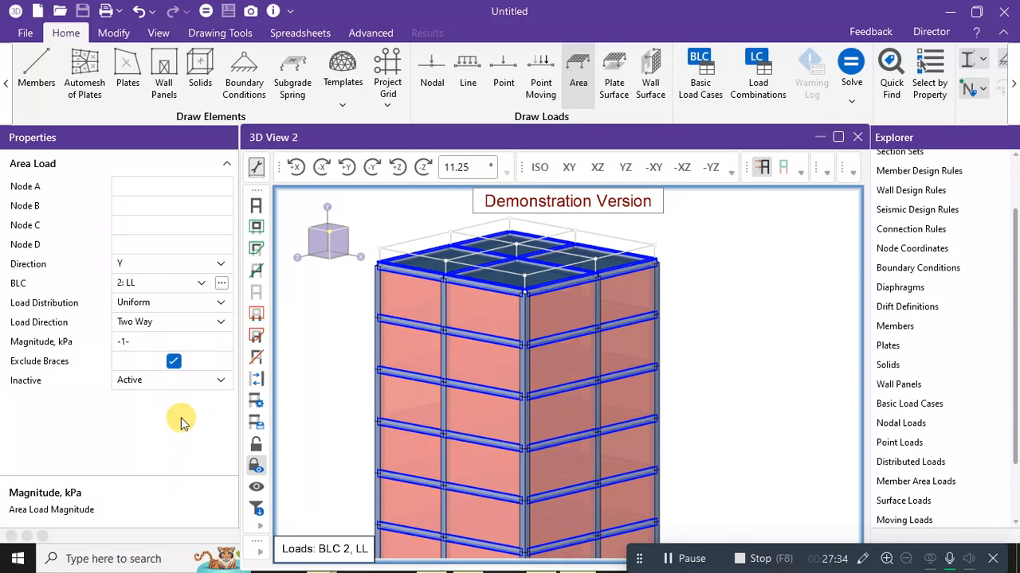
left_click(182, 365)
type("0")
left_click(181, 270)
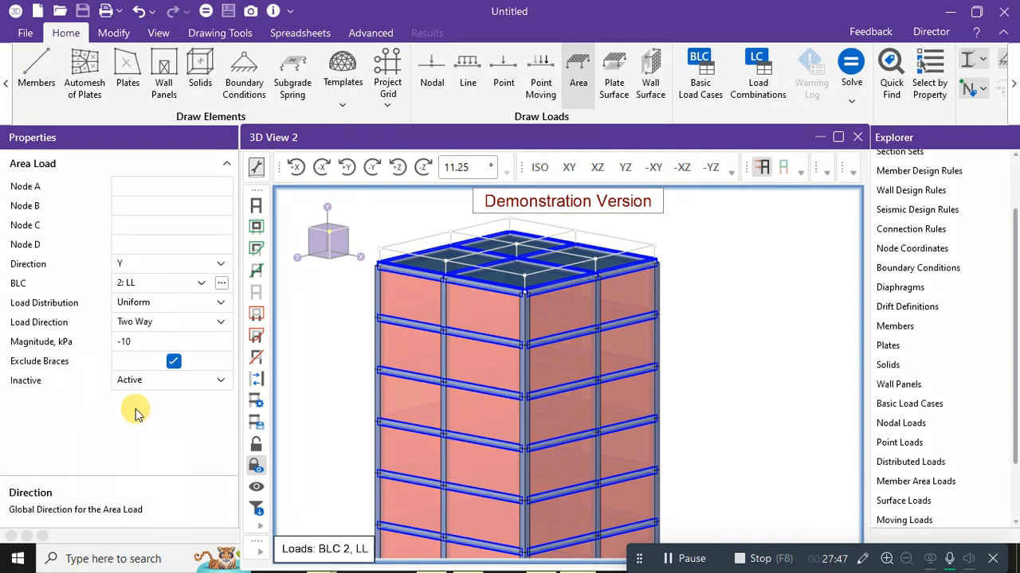
scroll(470, 236, "up", 4)
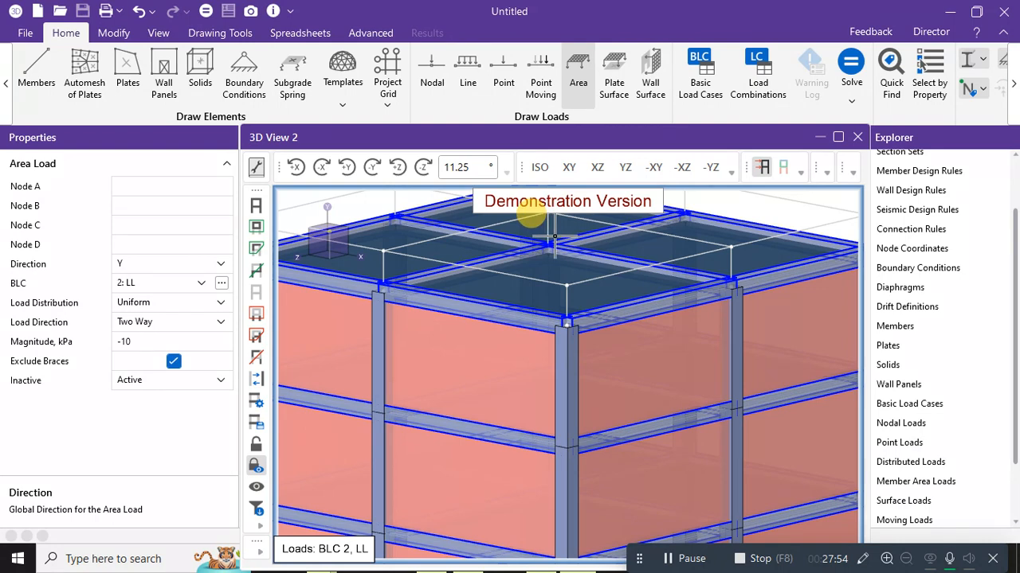
scroll(550, 236, "down", 3)
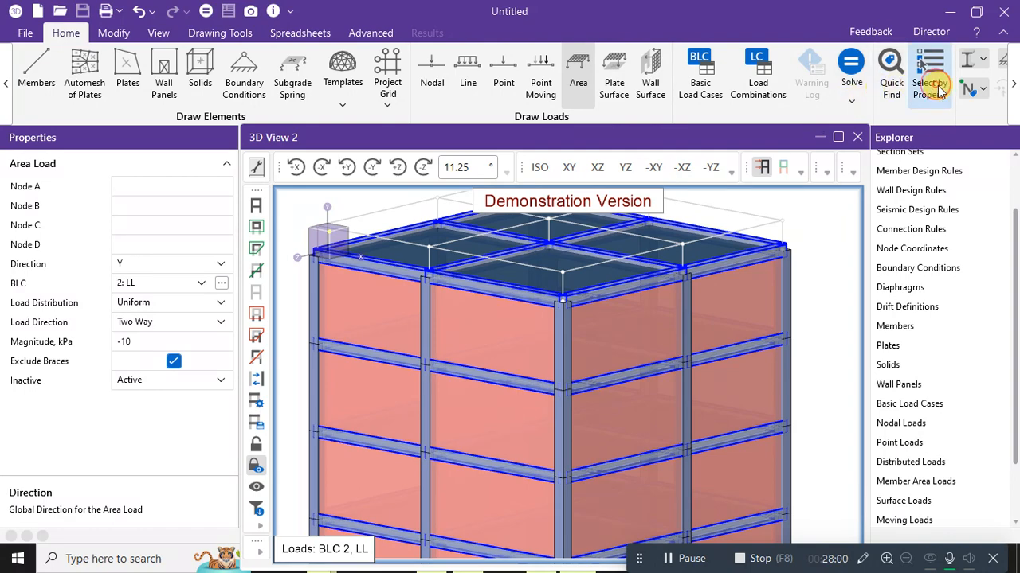
Pick plates parallel to the XZ plane in Select by Property, then close the dialog.
left_click(935, 65)
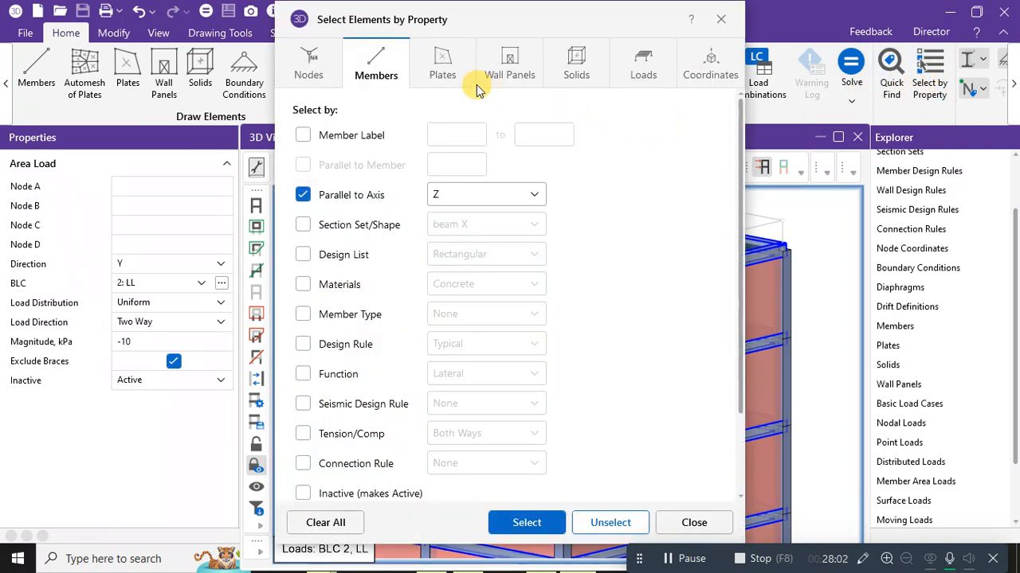
left_click(462, 63)
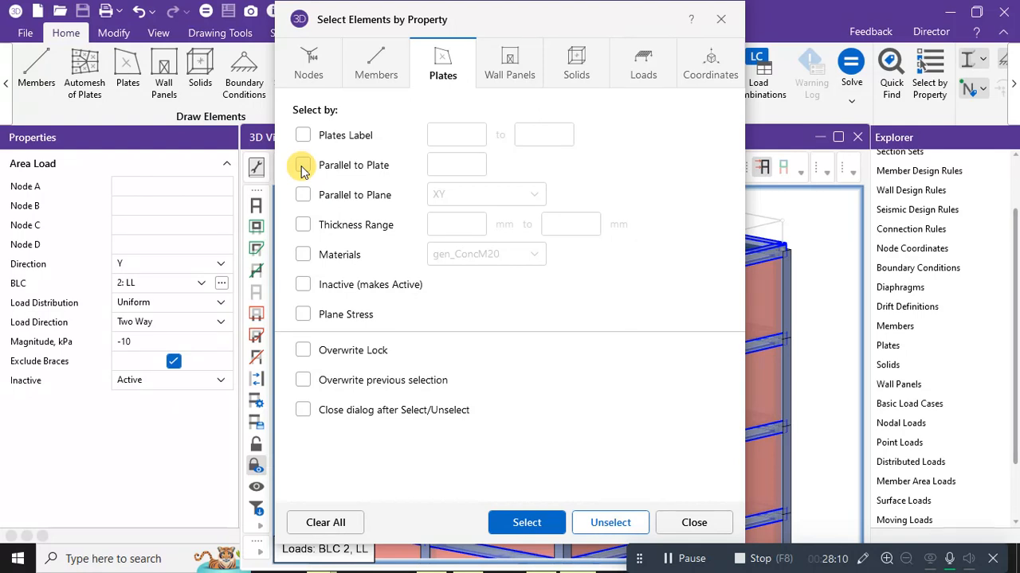
left_click(301, 198)
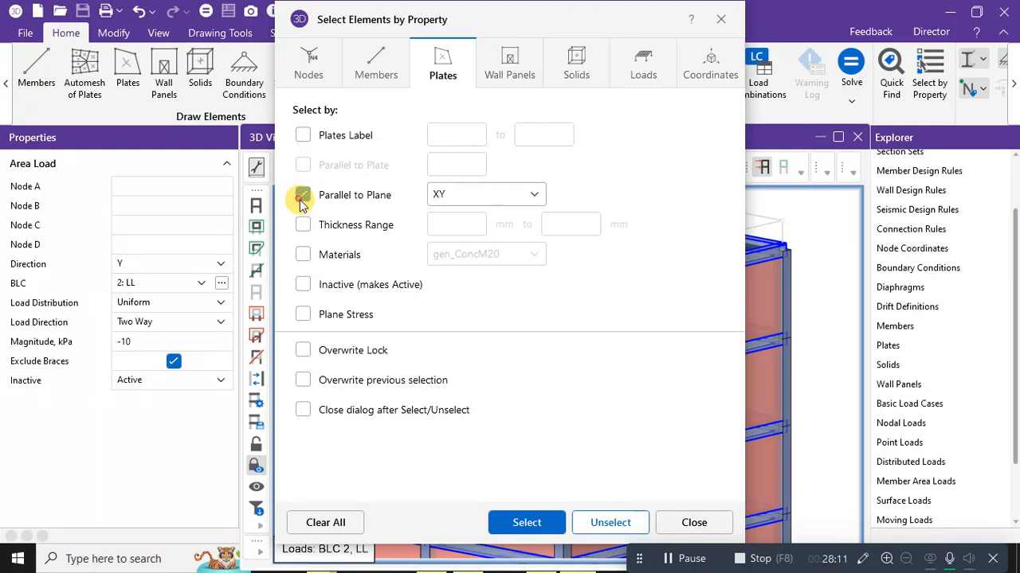
left_click(505, 197)
left_click(461, 227)
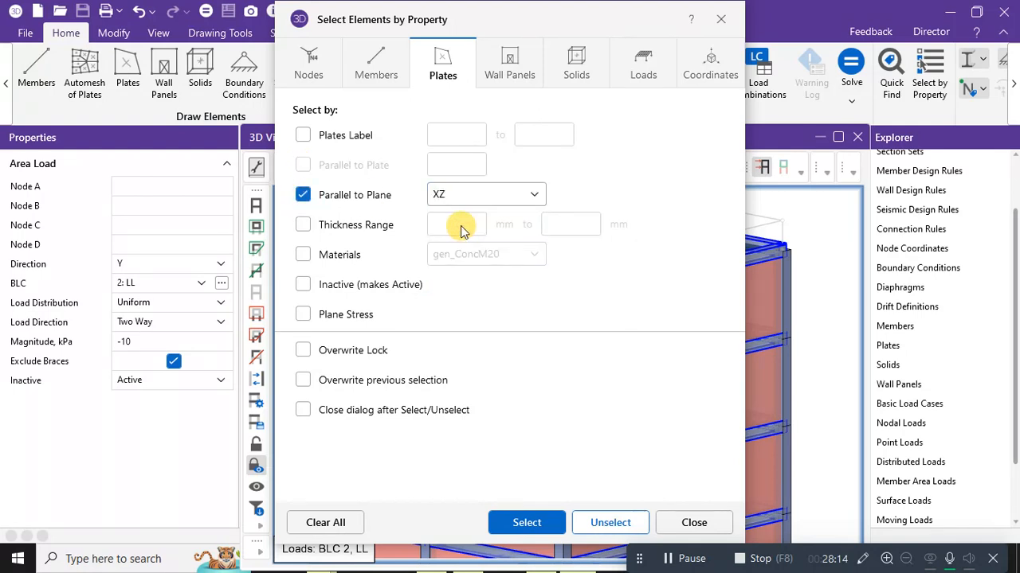
left_click(542, 523)
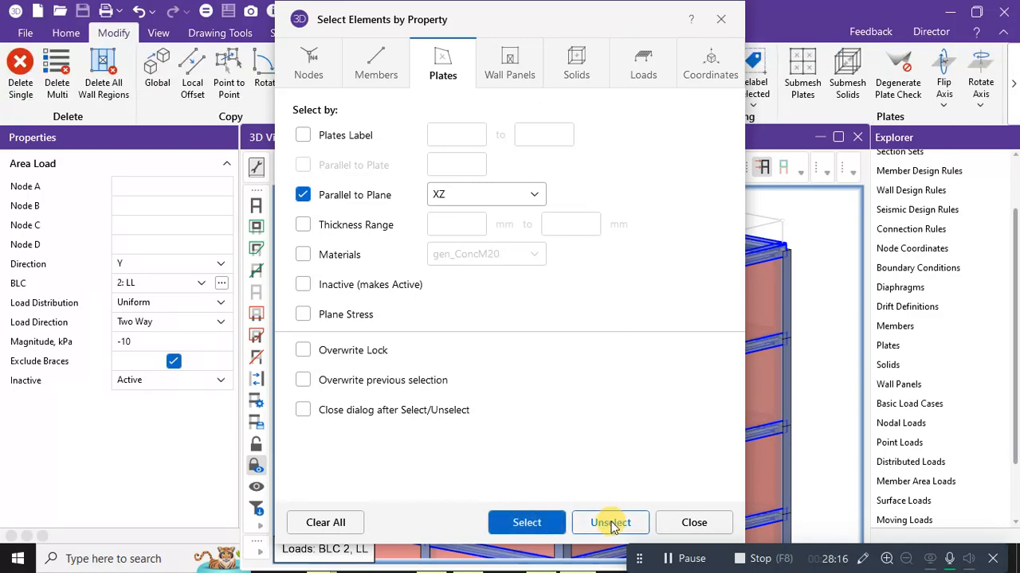
left_click(678, 527)
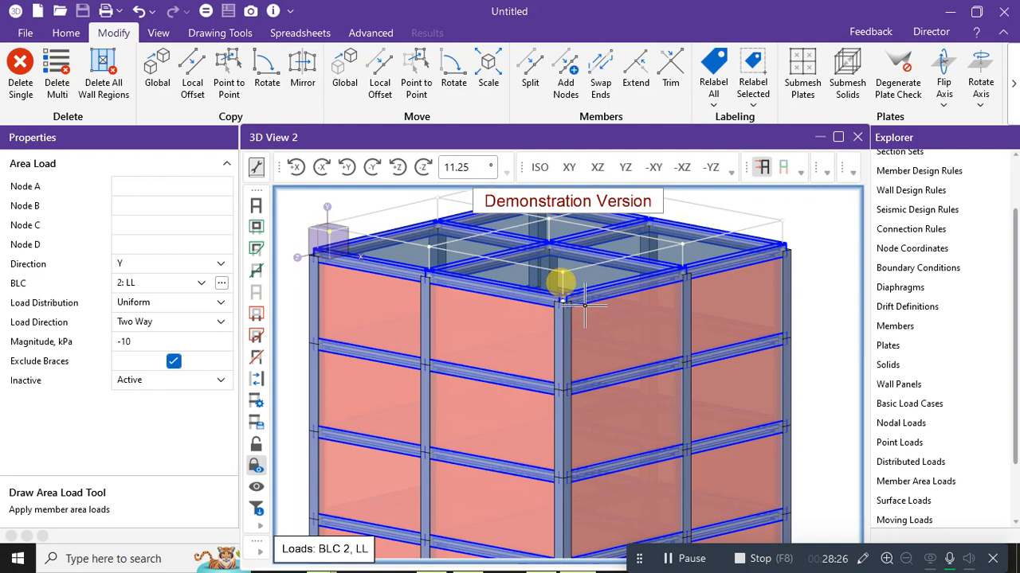
Activate the Plate Surface load tool from the Home drawing and load tools.
middle_click_drag(508, 257, 530, 326)
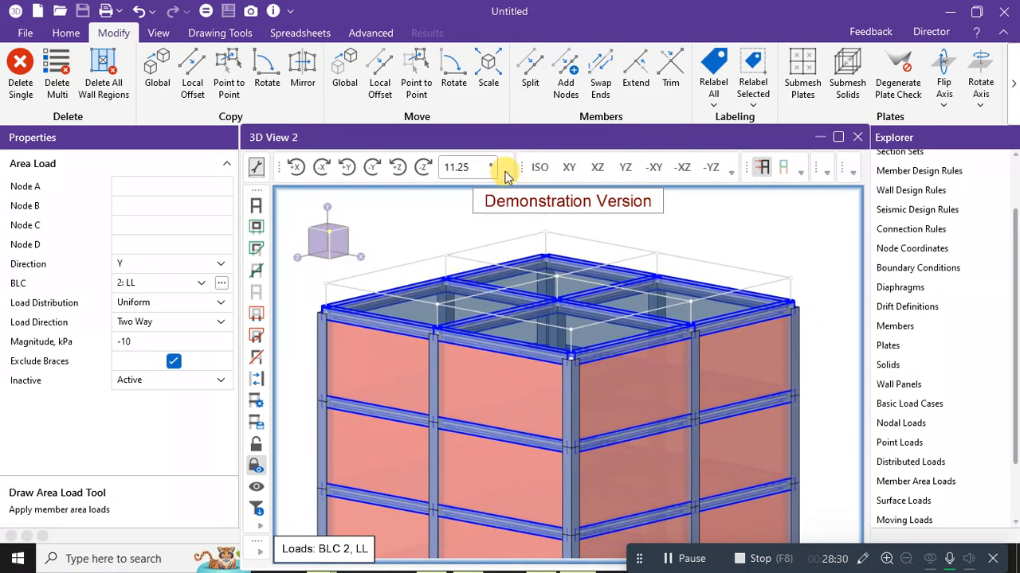
left_click(71, 33)
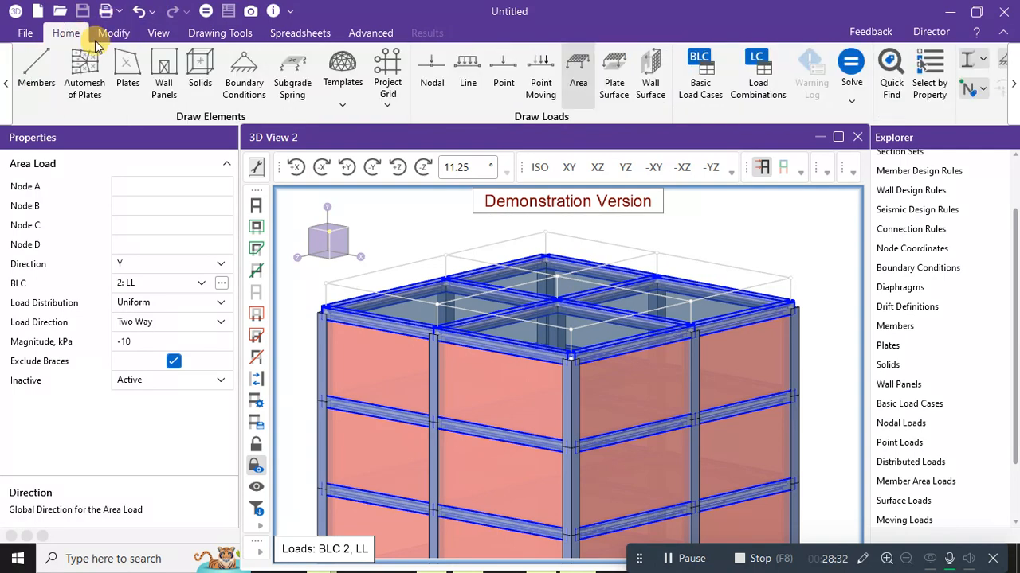
left_click(617, 84)
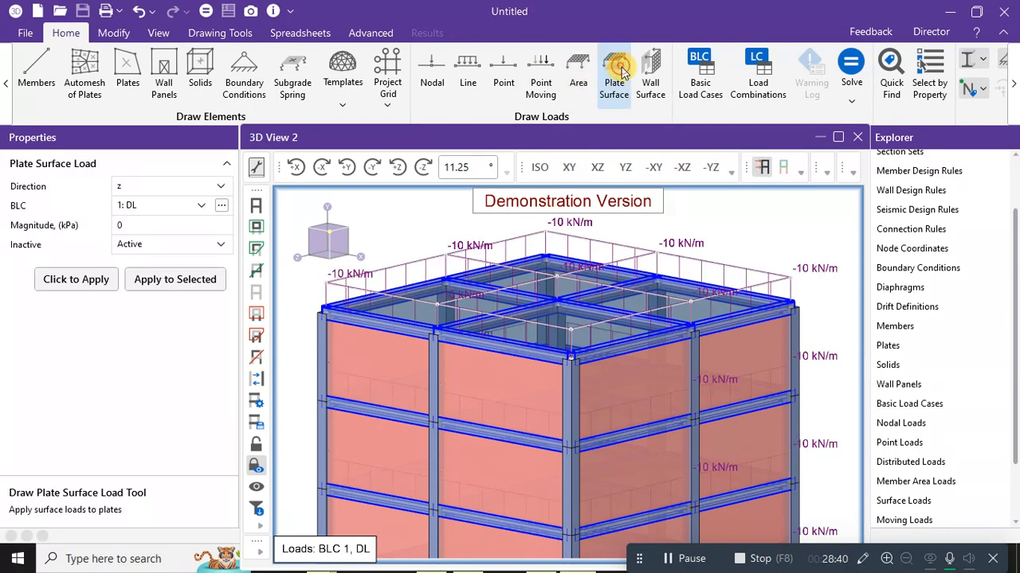
key("ctrl+a")
left_click(66, 33)
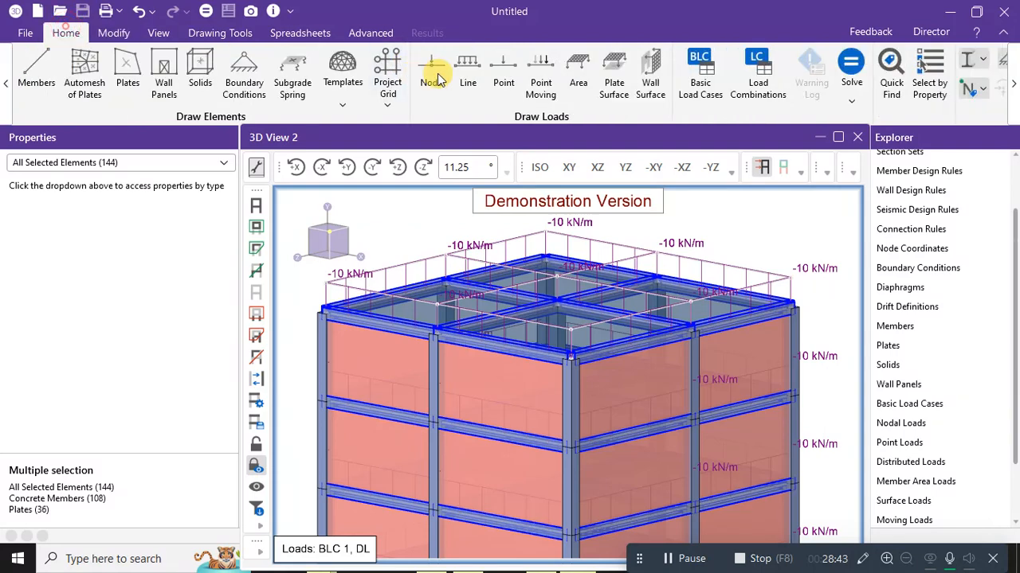
left_click(613, 84)
Set the plate surface load to BLC 2: LL, direction Y, magnitude -10 kPa, and bring up Select by Property.
left_click(140, 205)
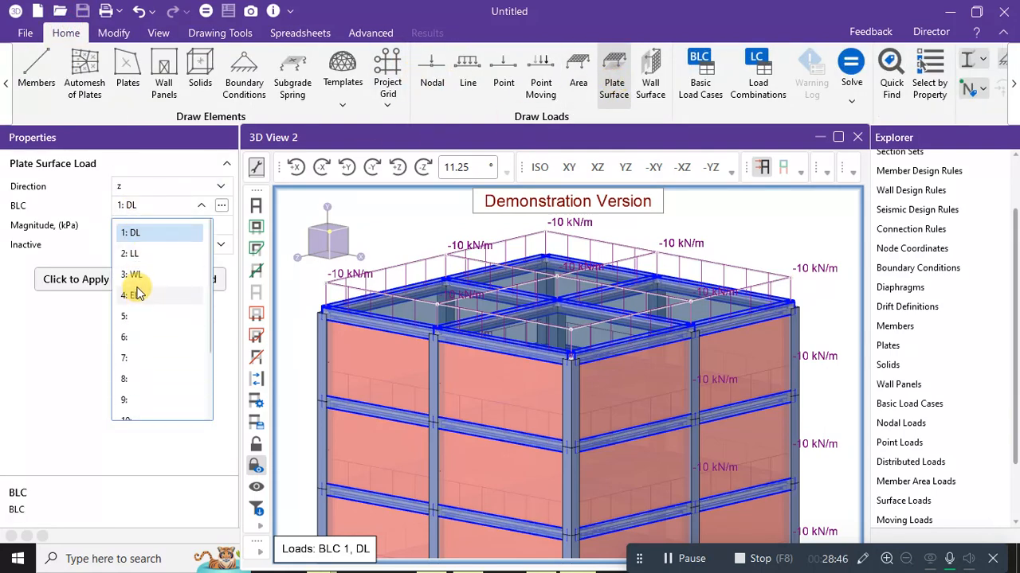
left_click(137, 253)
left_click(140, 186)
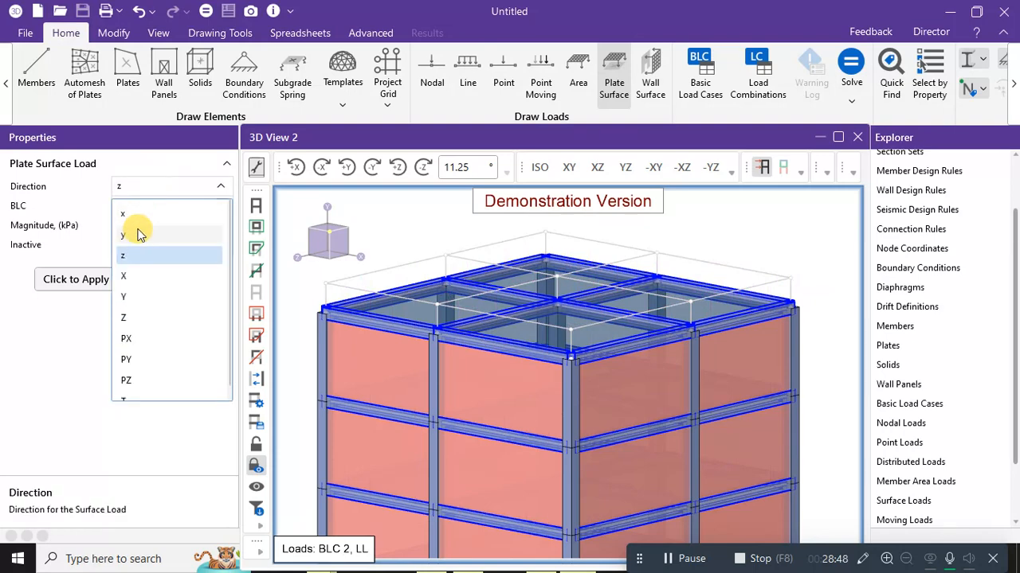
left_click(128, 297)
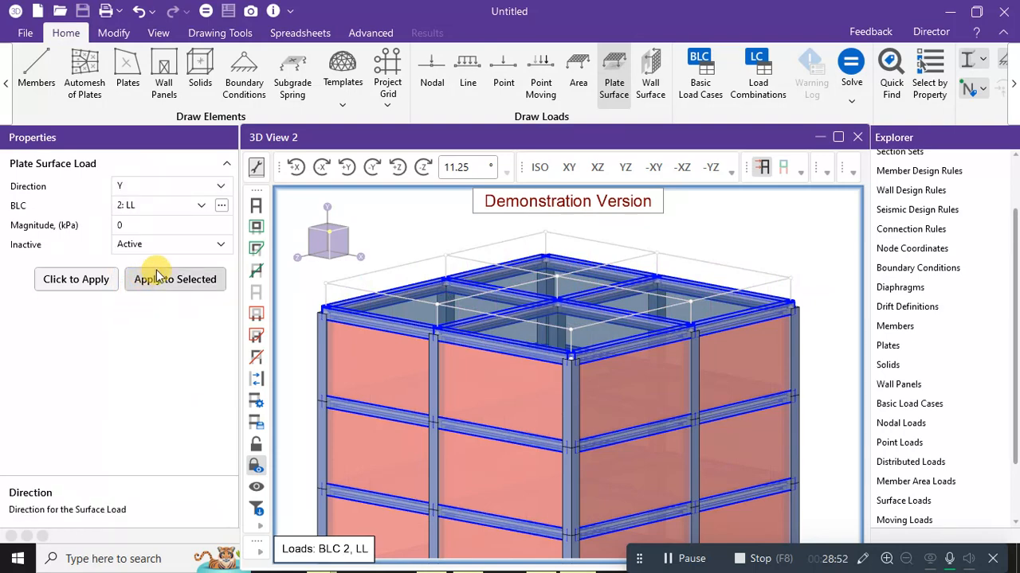
left_click(136, 224)
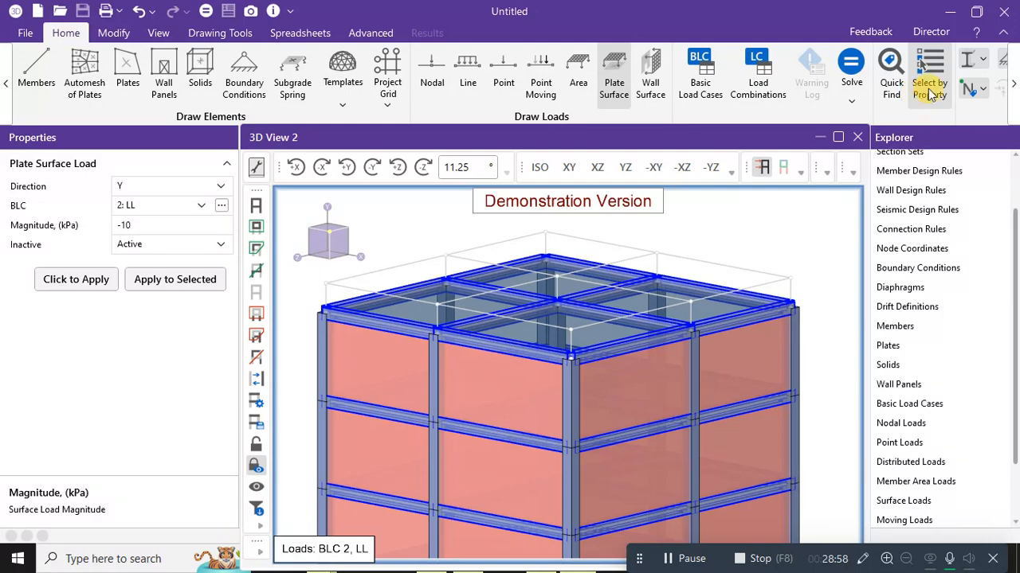
left_click(930, 93)
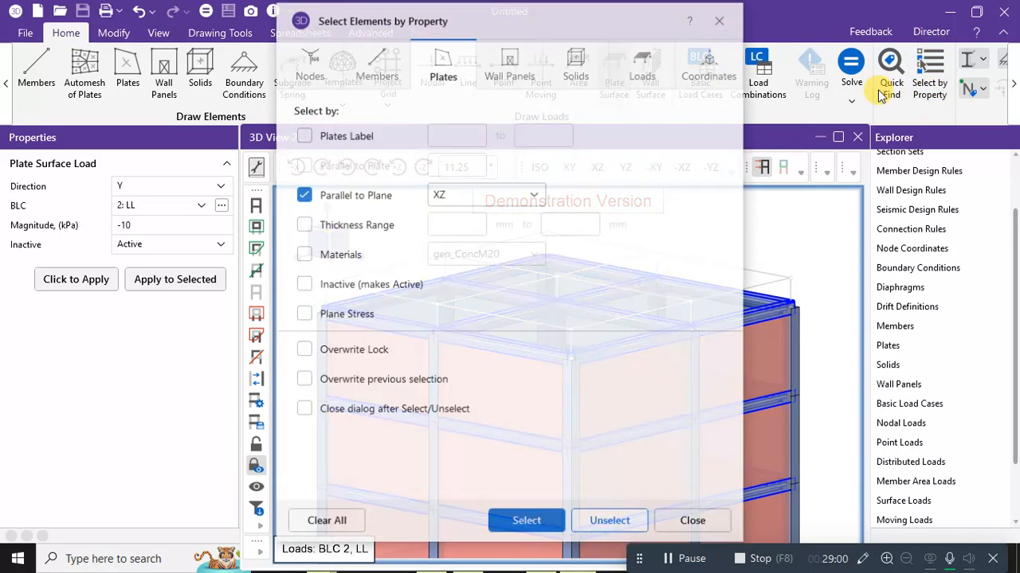
Review the wall panel, member and plate criteria, then clear all criteria and close Select by Property.
left_click(510, 64)
left_click(422, 65)
left_click(365, 64)
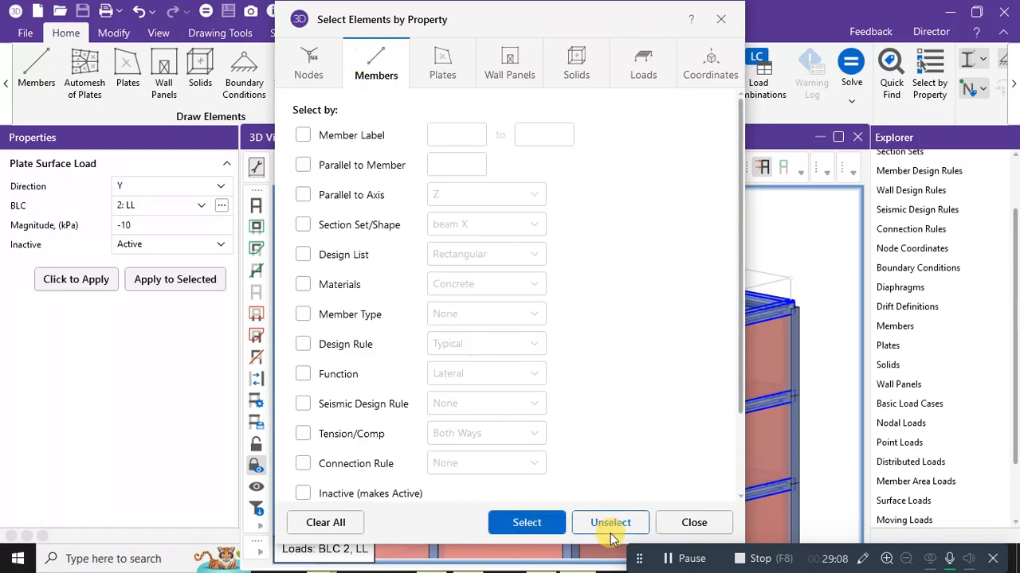
left_click(443, 76)
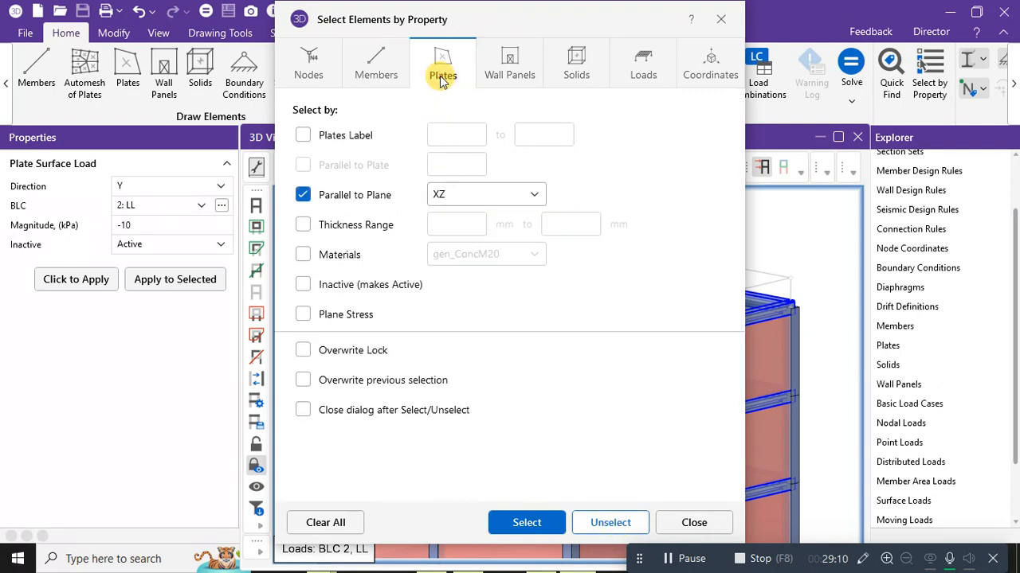
left_click(338, 522)
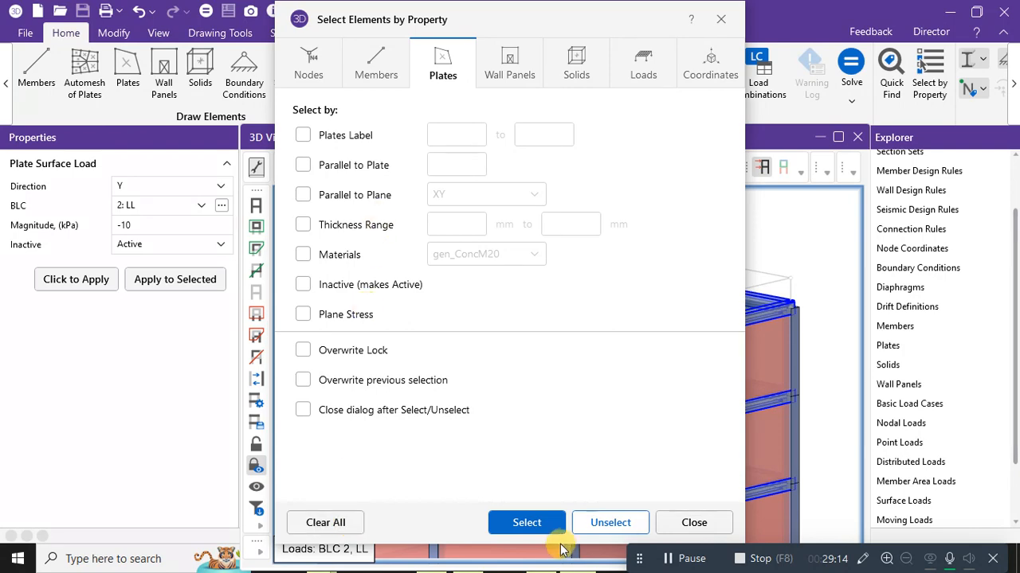
left_click(685, 523)
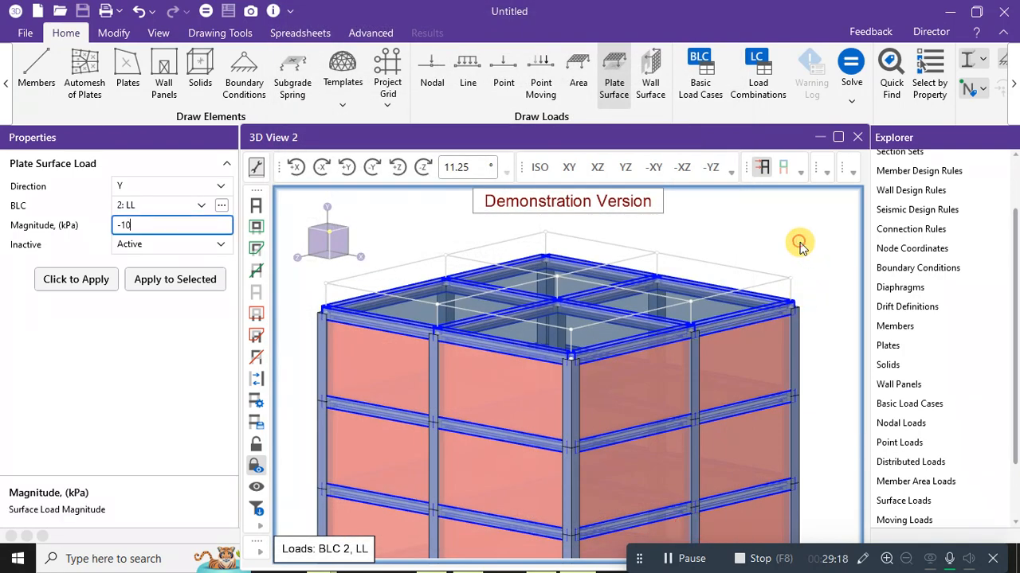
Confirm the -10 magnitude and clear the model selection so nothing is selected.
left_click(800, 240)
right_click(819, 346)
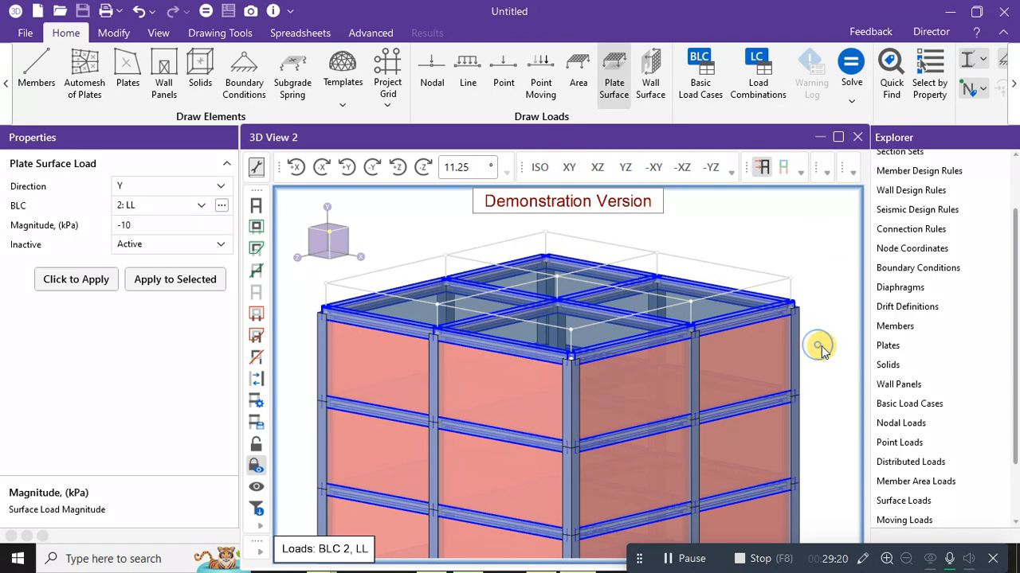
left_click(655, 231)
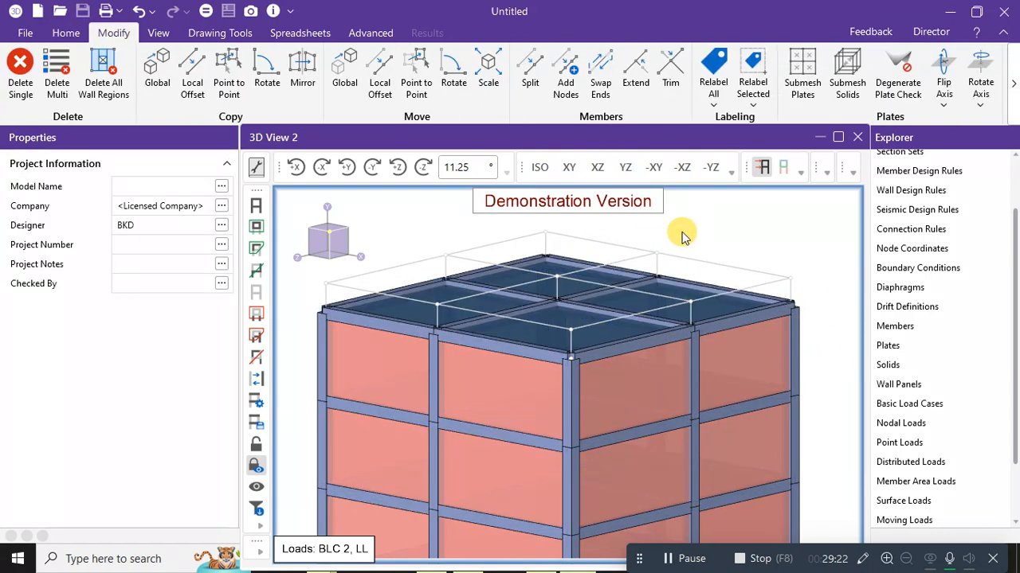
Restart the Plate Surface tool and select all plates parallel to the XZ plane.
left_click(67, 33)
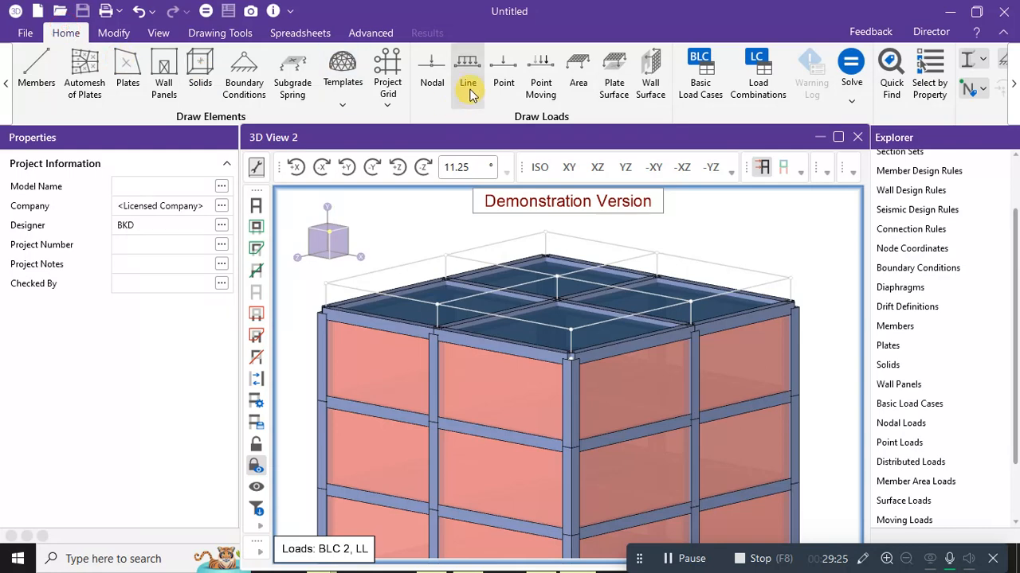
left_click(612, 83)
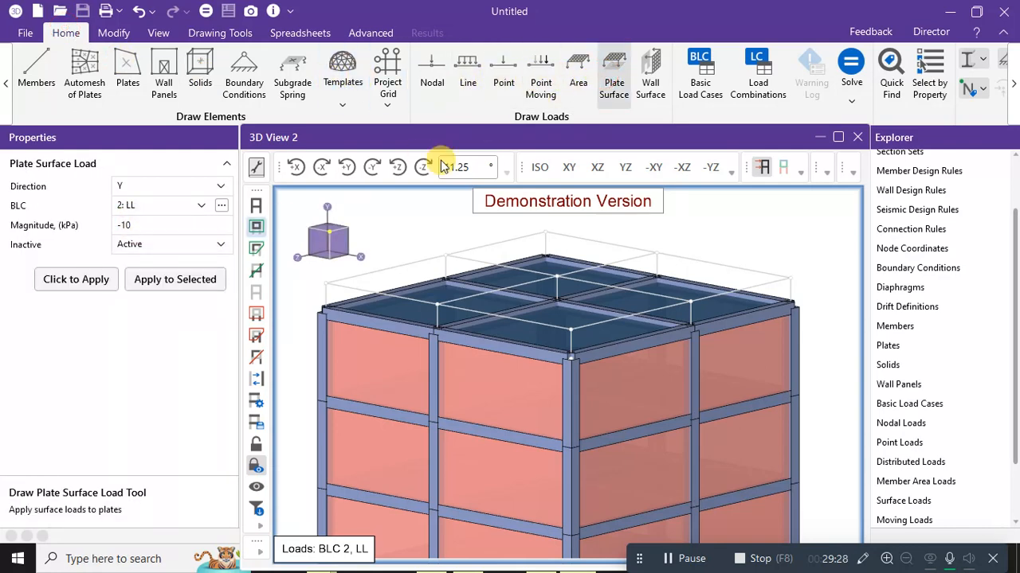
left_click(922, 83)
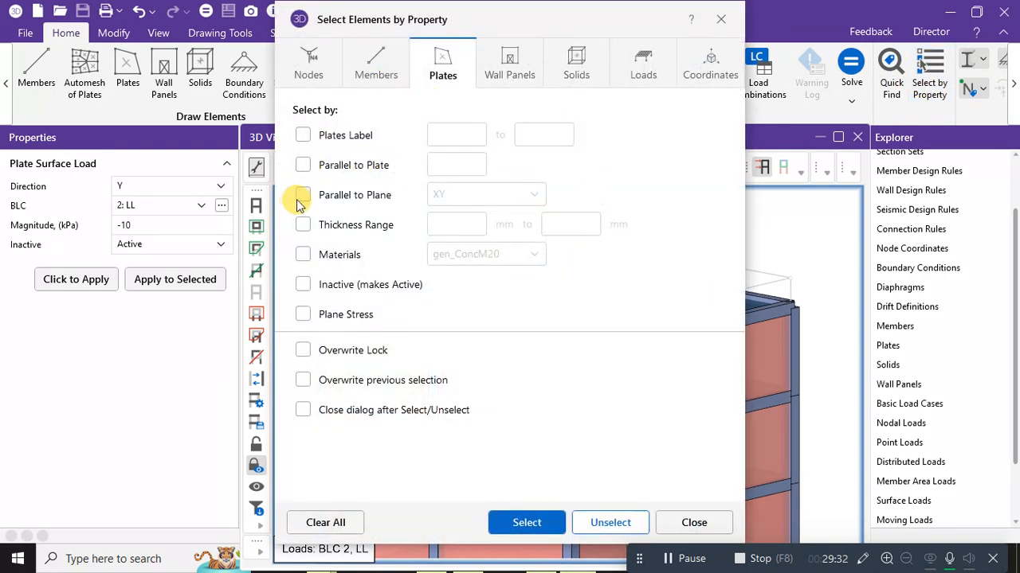
left_click(302, 195)
left_click(497, 195)
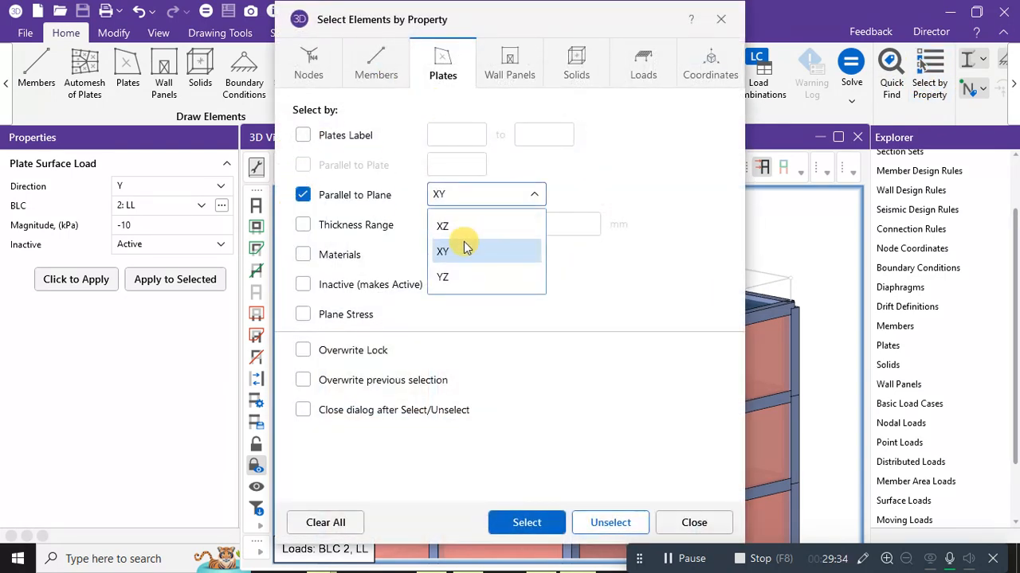
left_click(455, 225)
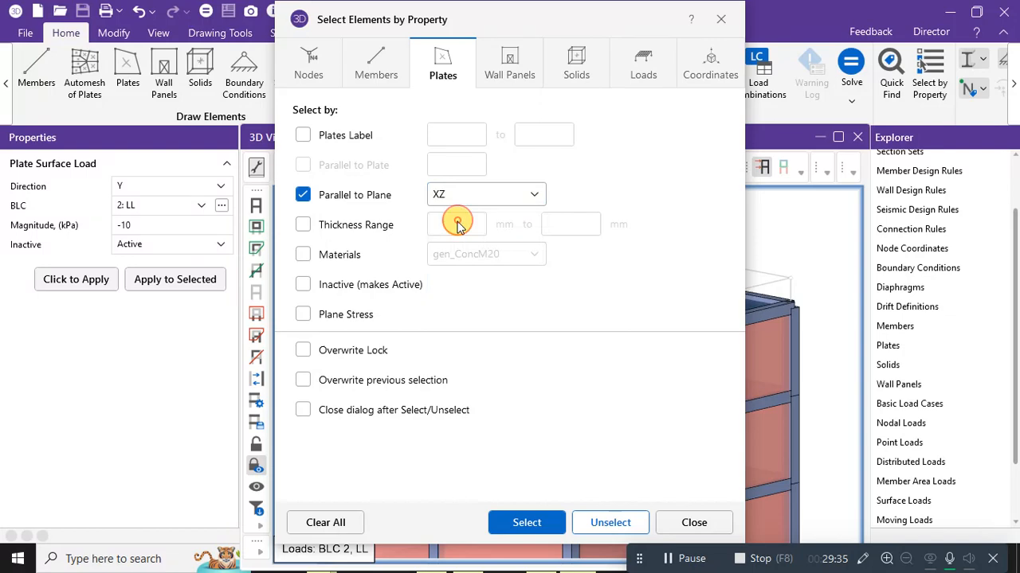
left_click(526, 524)
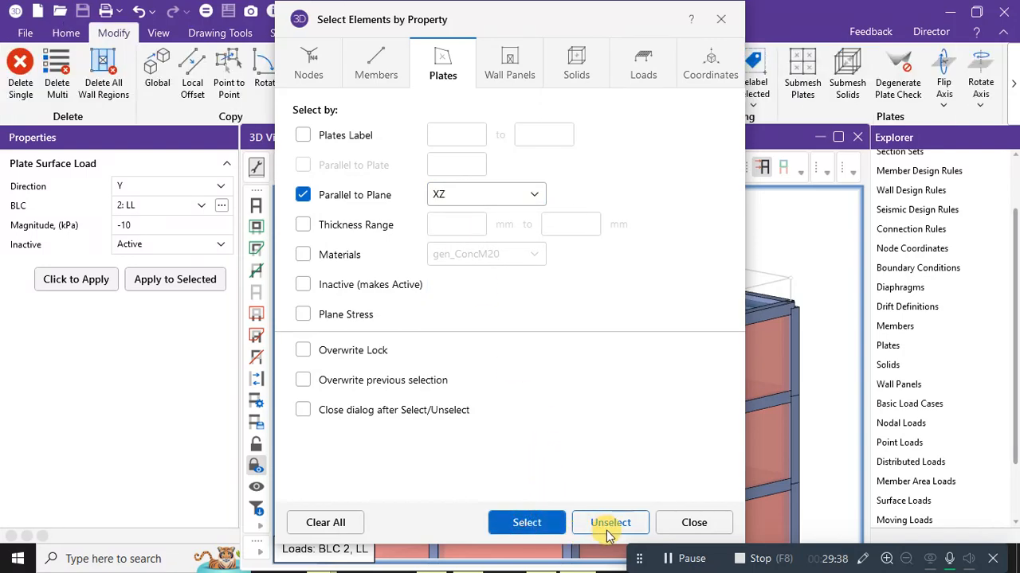
Repeat the XZ-parallel plate selection with the dialog moved aside, then zoom out.
left_click_drag(537, 18, 473, 21)
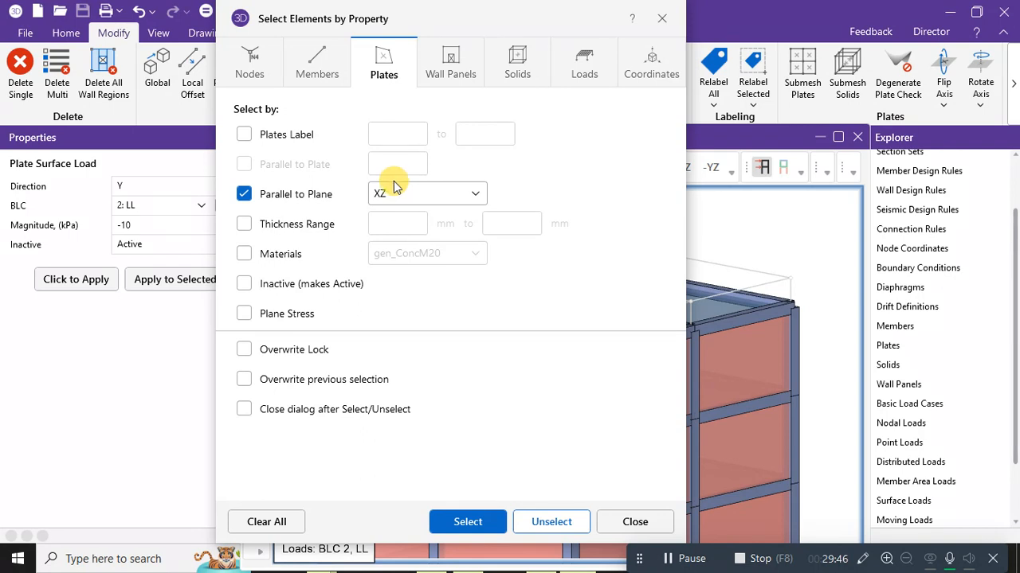
left_click(417, 196)
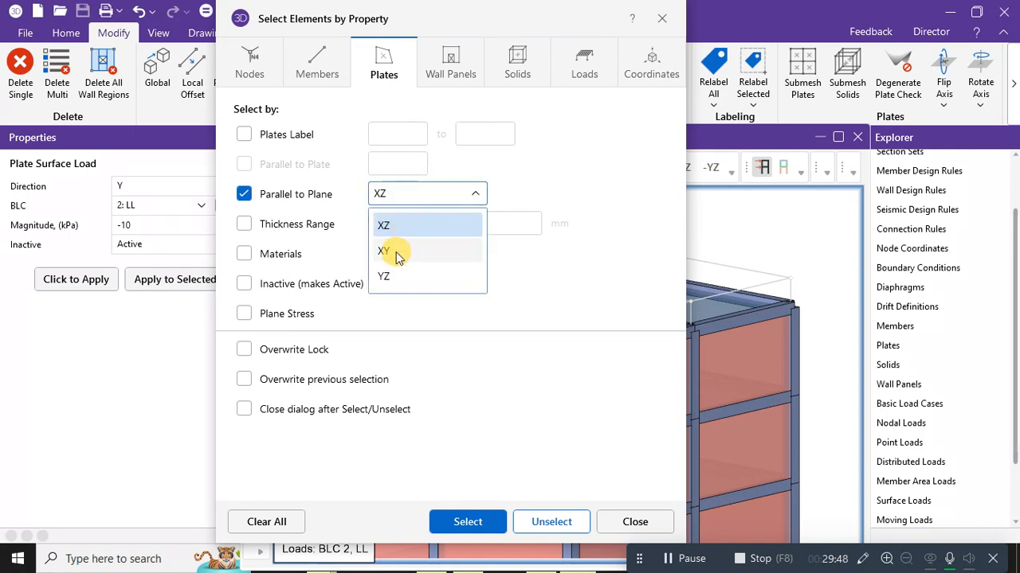
left_click(399, 231)
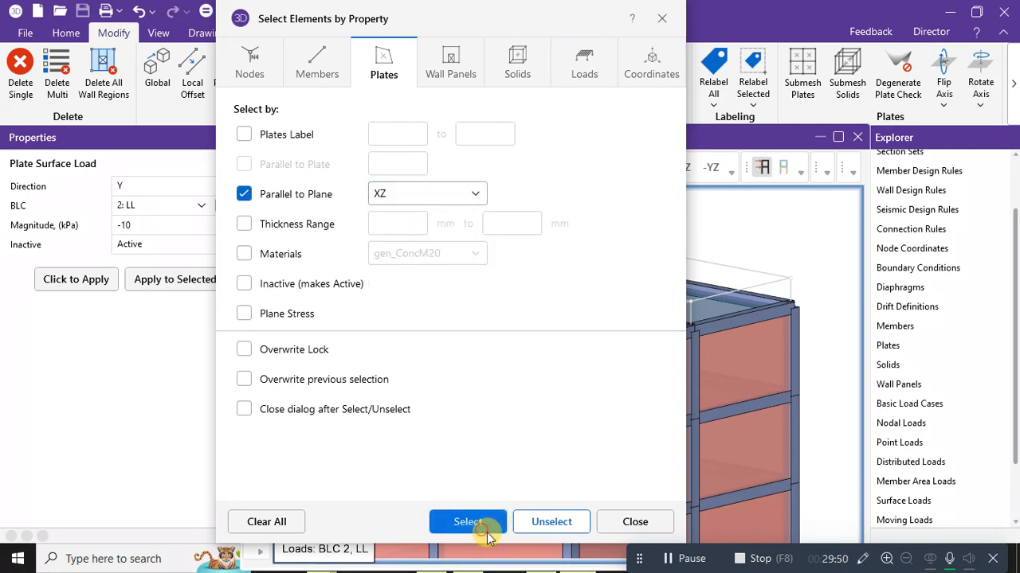
left_click(635, 522)
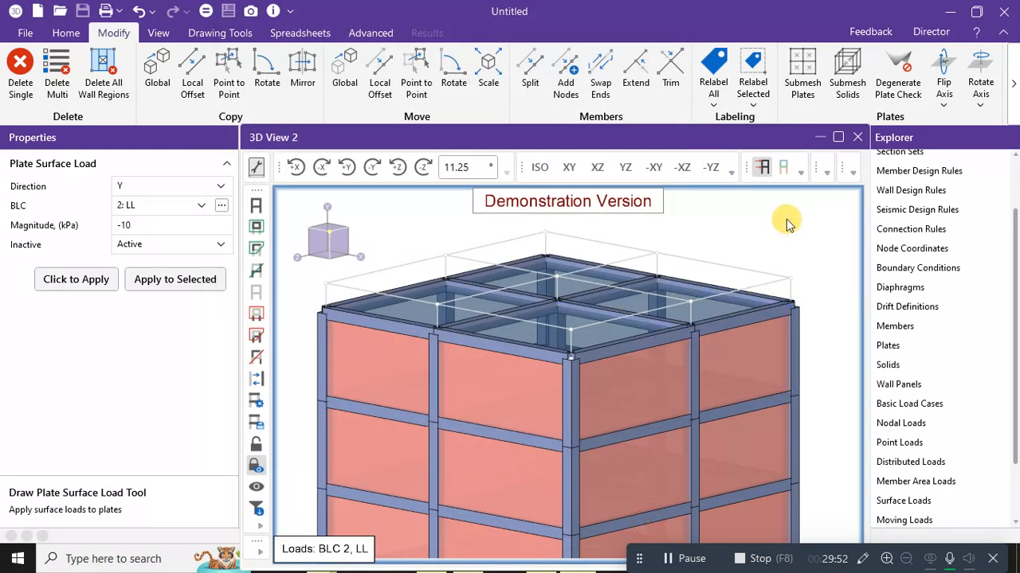
scroll(783, 224, "down", 4)
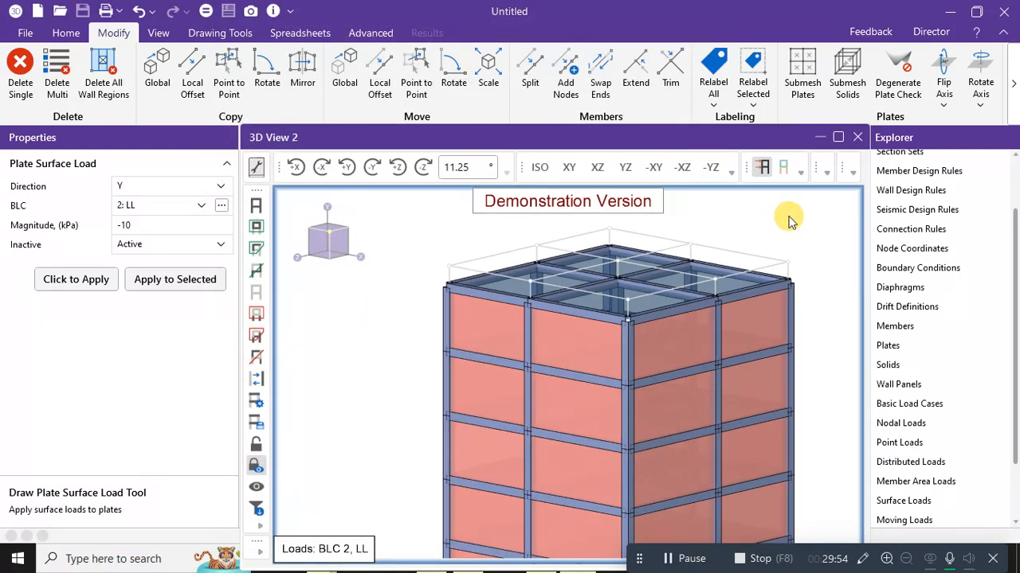
scroll(690, 198, "down", 3)
scroll(708, 198, "down", 3)
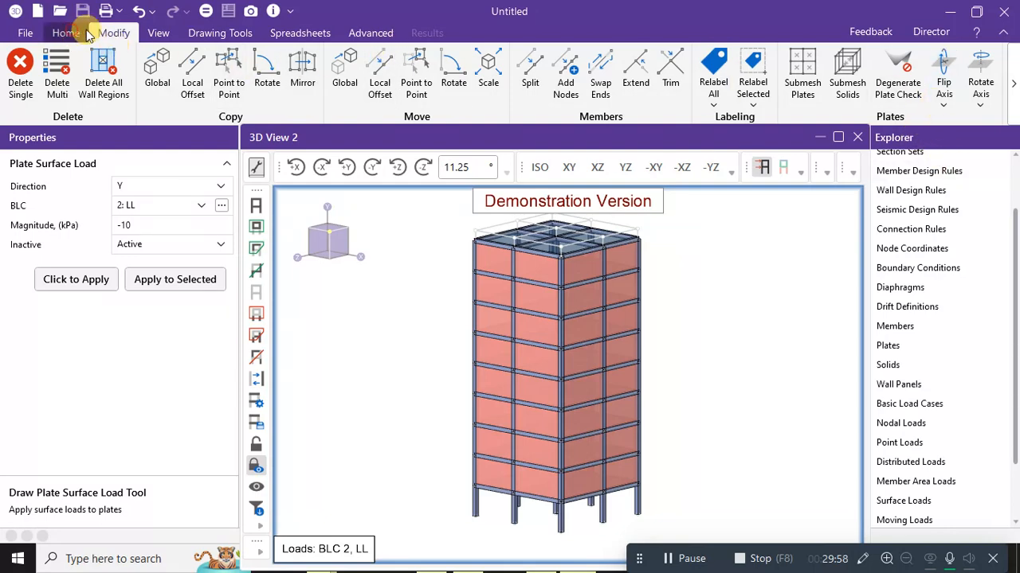
Reopen Select by Property and select the XZ-parallel plates.
left_click(70, 33)
left_click(928, 75)
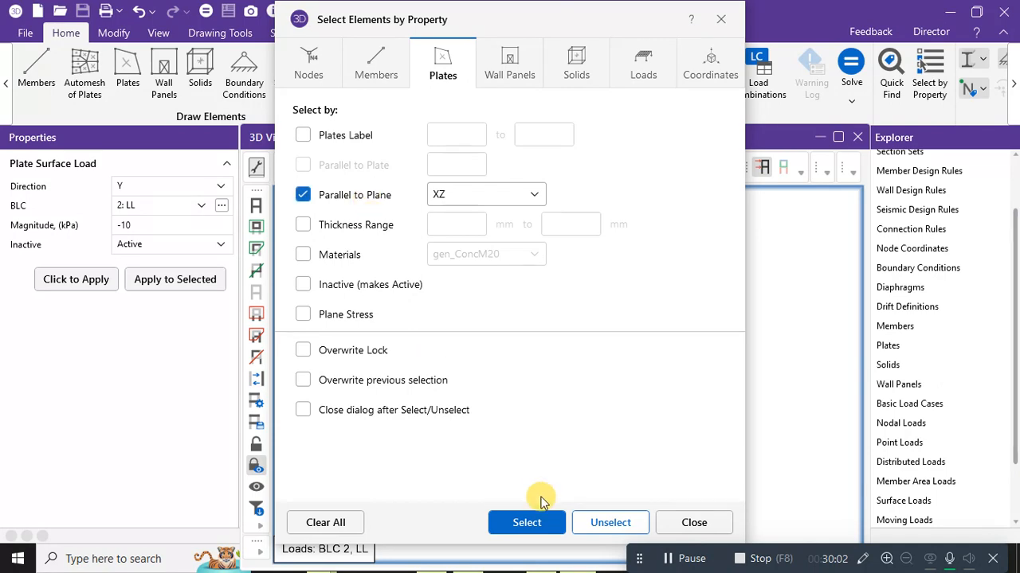
left_click(527, 522)
left_click_drag(568, 9, 854, 34)
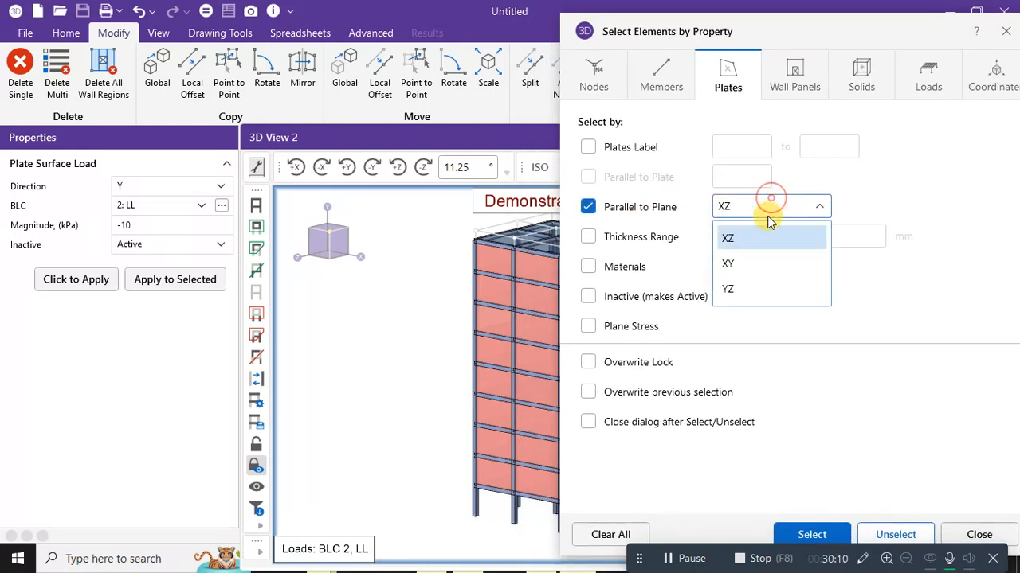
Try the XY and YZ planes, return to XZ, reselect those roof plates and close the dialog.
left_click(739, 265)
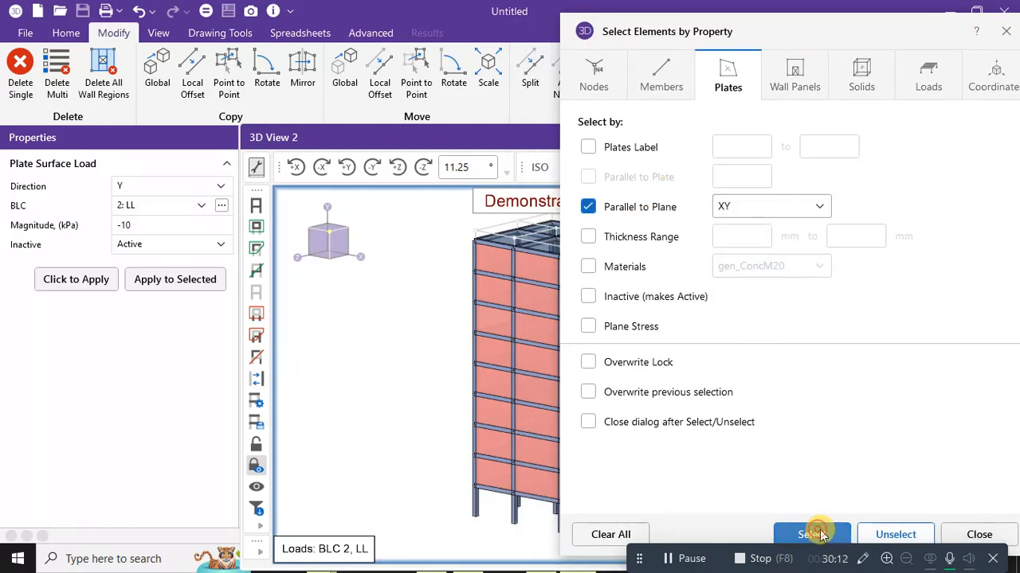
left_click(770, 206)
left_click(749, 289)
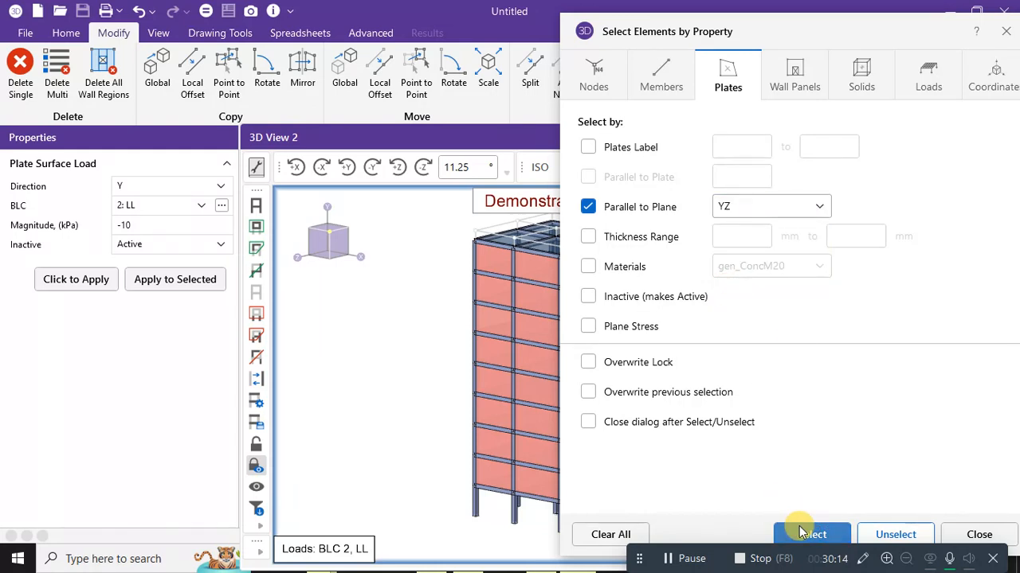
left_click(808, 208)
left_click(751, 237)
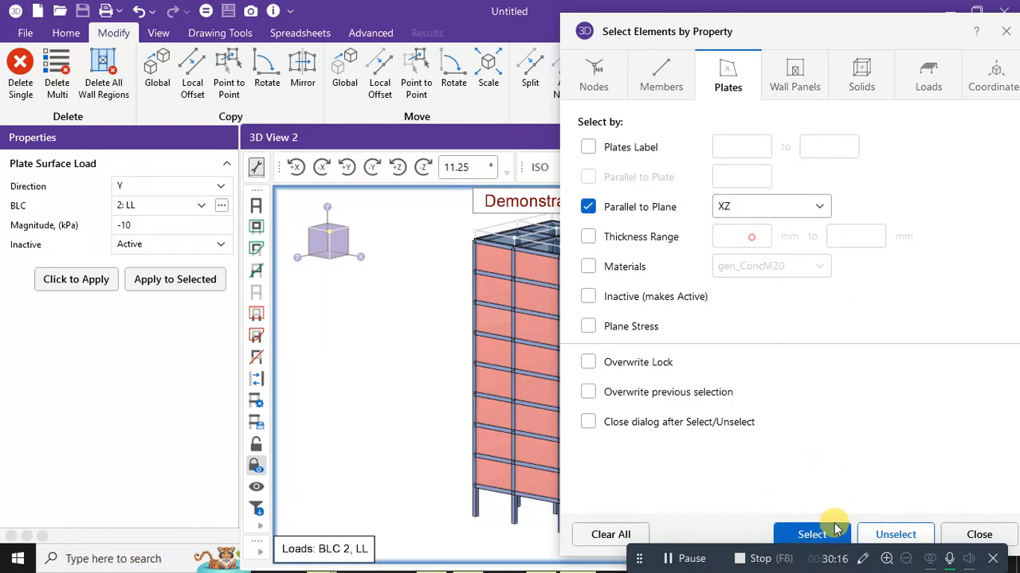
left_click(890, 534)
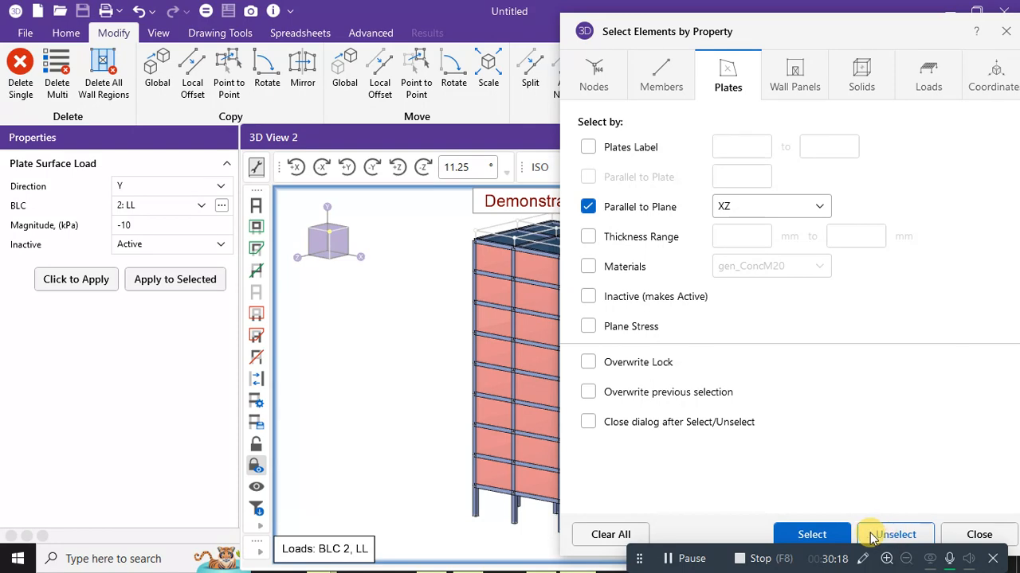
left_click(810, 534)
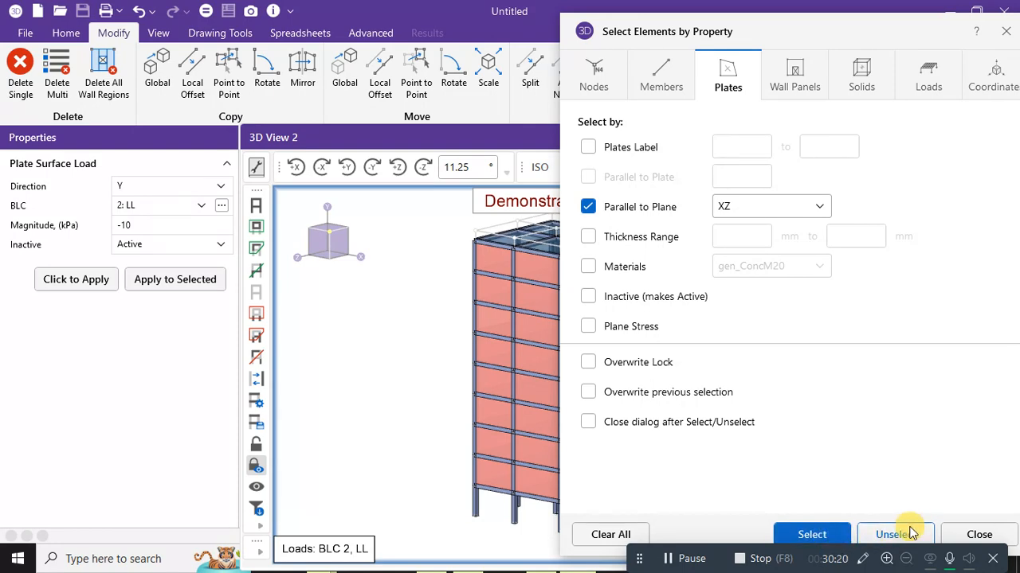
left_click(978, 534)
scroll(567, 235, "up", 5)
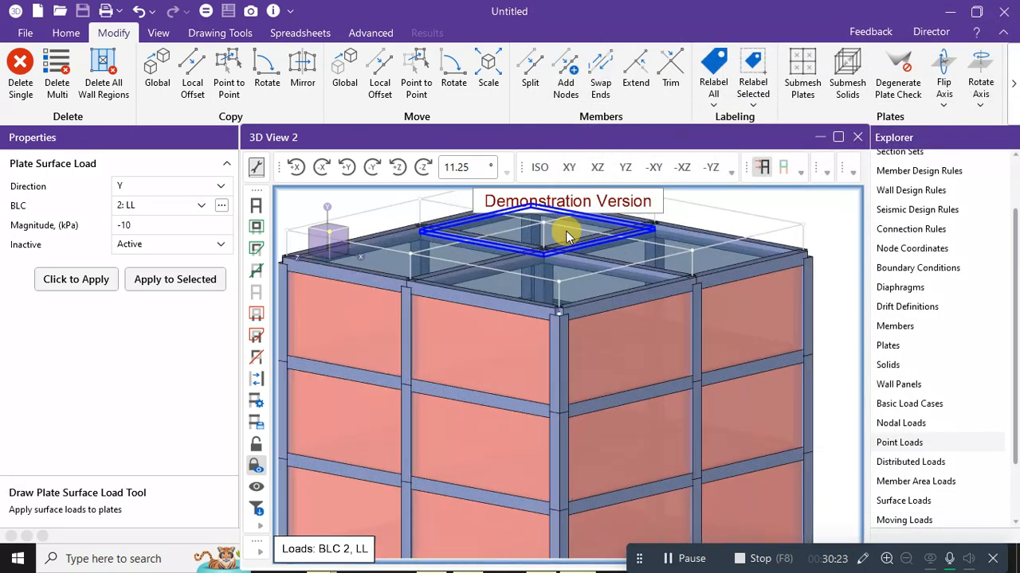
scroll(797, 266, "down", 5)
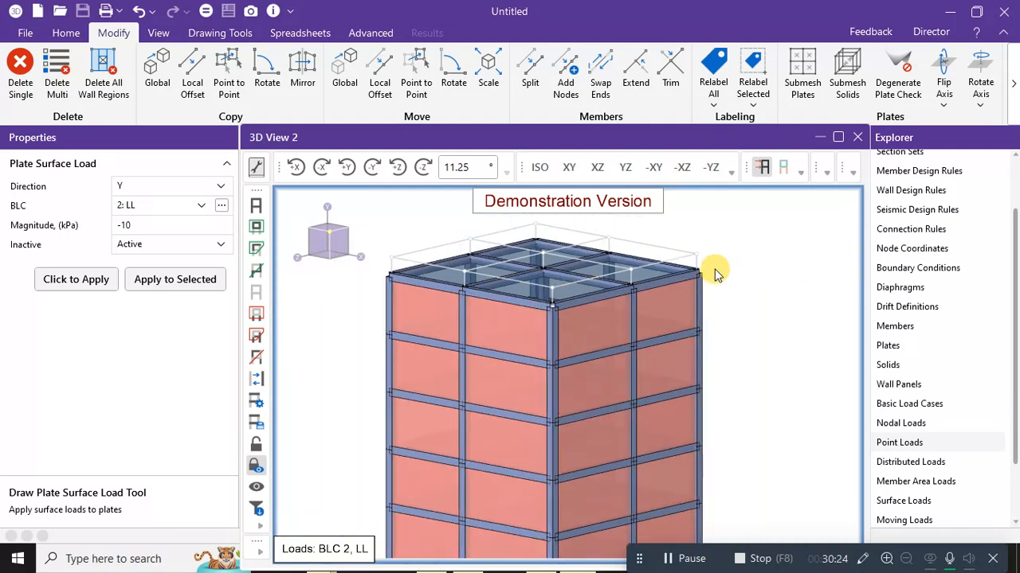
scroll(717, 271, "down", 3)
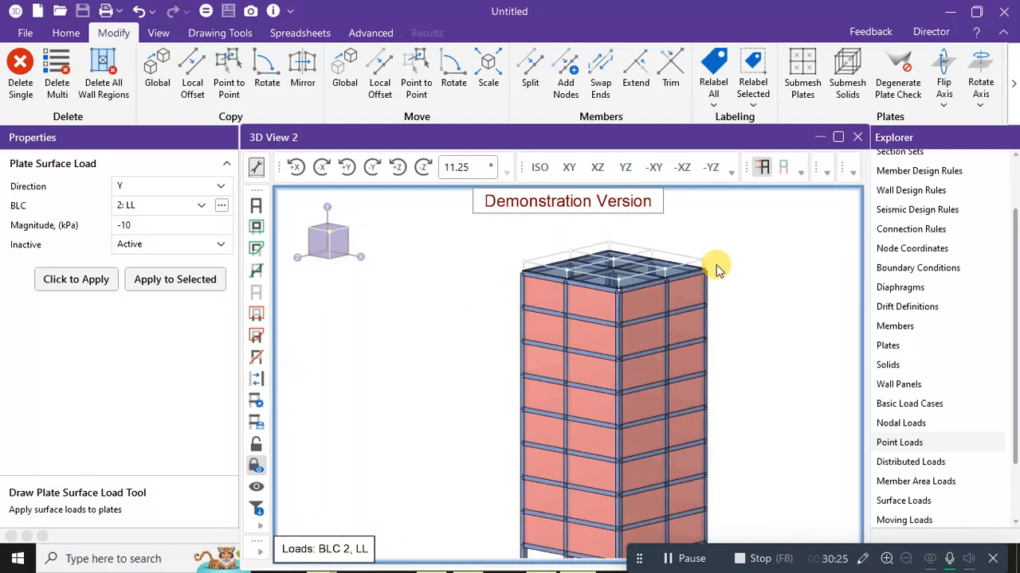
Apply the -10 kPa LL surface load in Y to the selected roof plates.
left_click(177, 285)
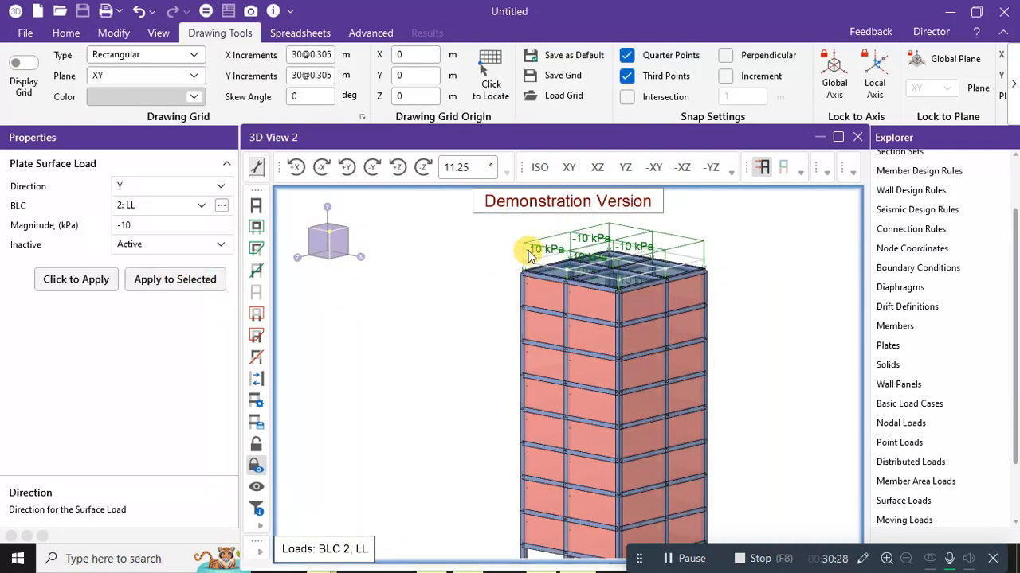
scroll(741, 263, "up", 5)
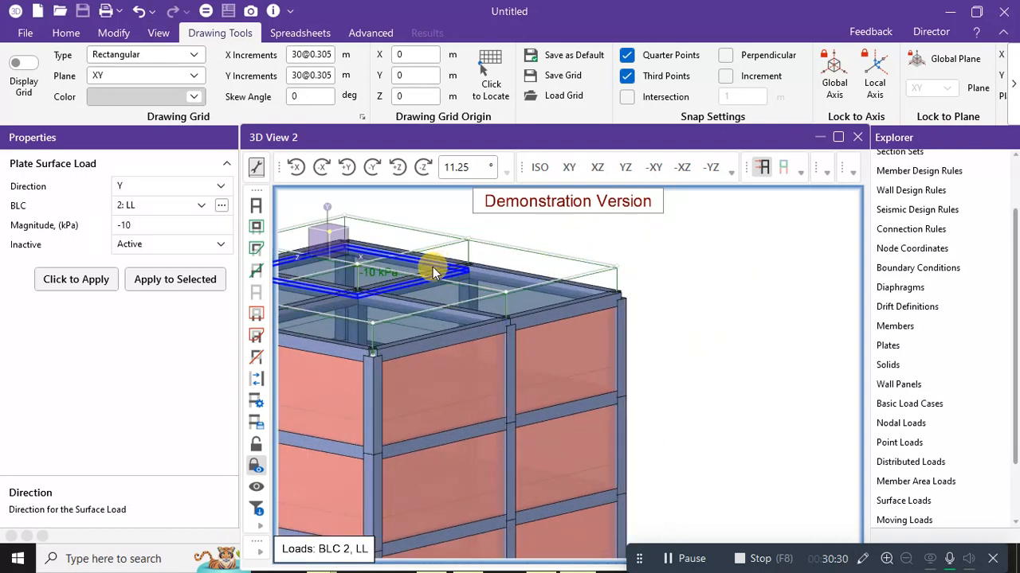
scroll(431, 266, "down", 5)
middle_click_drag(459, 267, 649, 234)
scroll(456, 237, "up", 5)
scroll(504, 291, "down", 4)
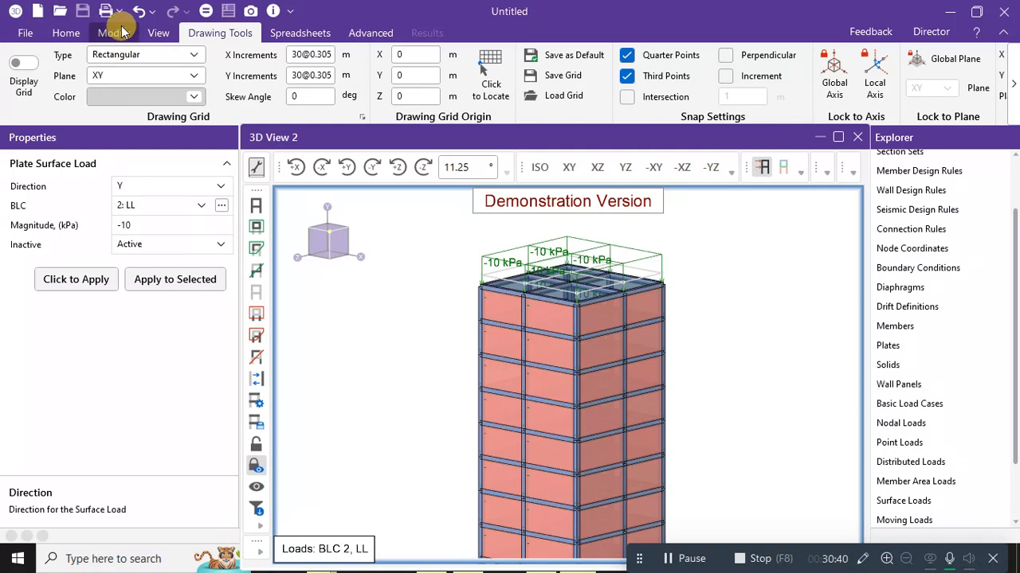
Check the load case list, keeping 2: LL selected.
left_click(191, 205)
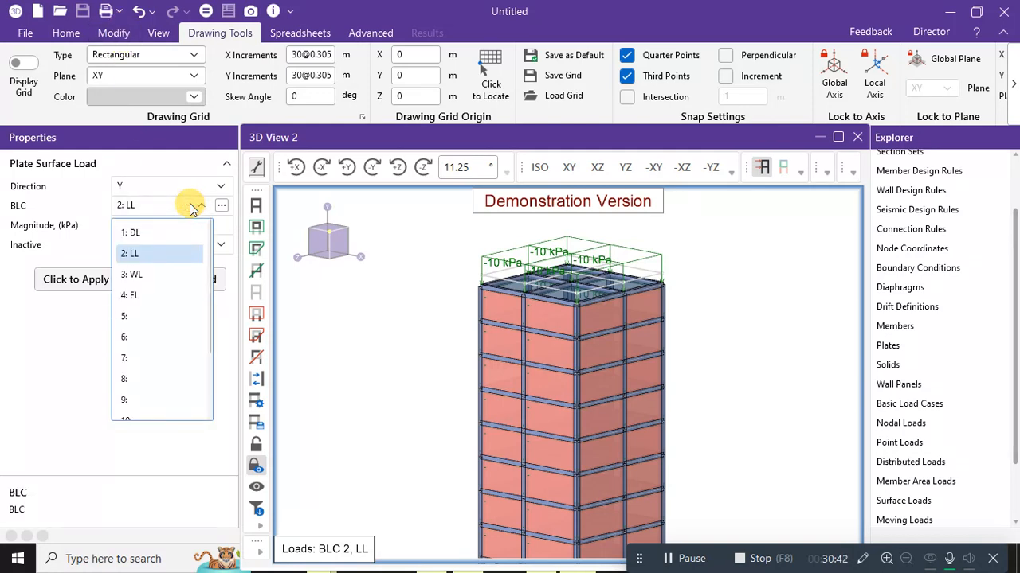
left_click(395, 241)
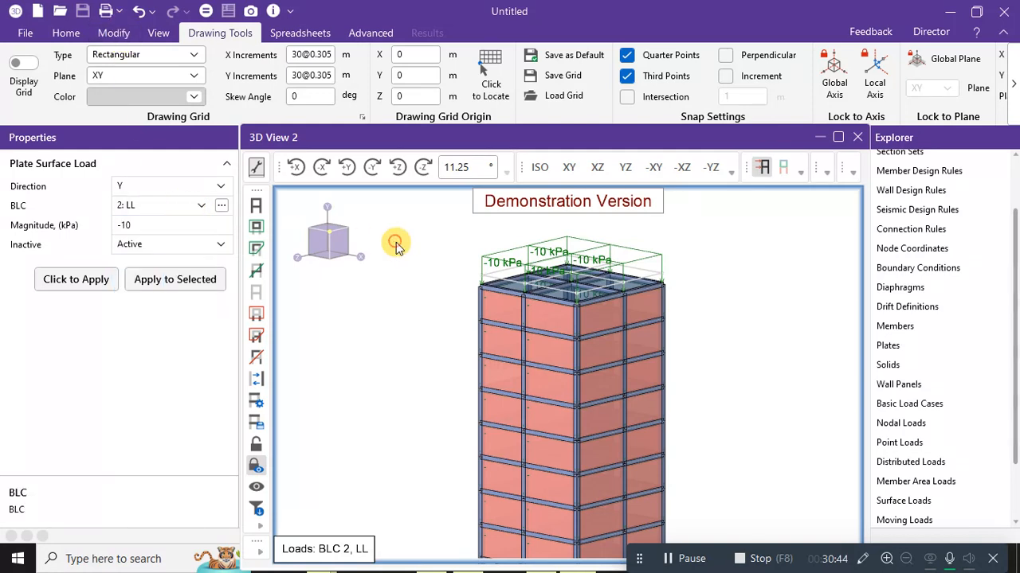
left_click(62, 35)
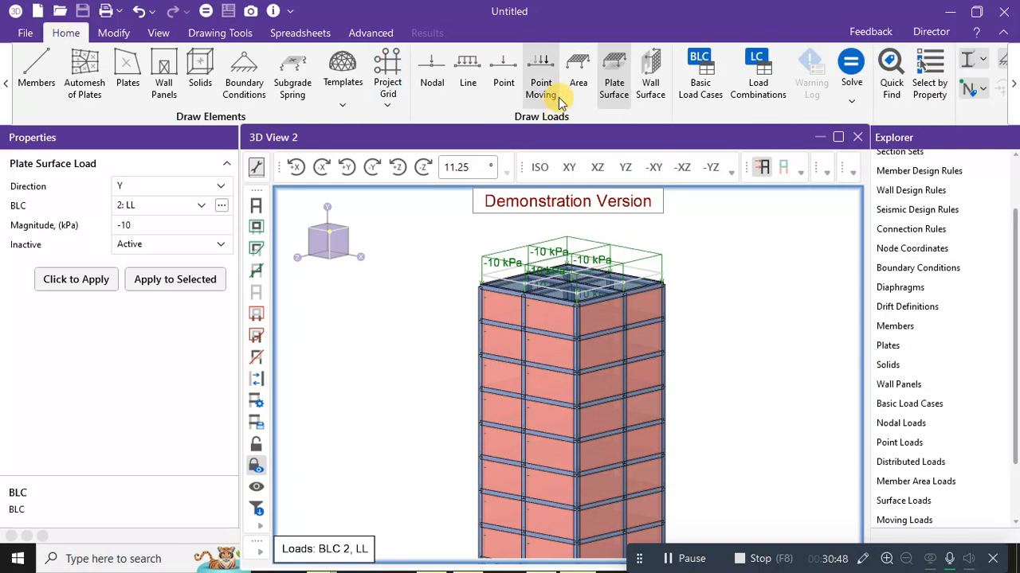
Check the plates' 120 mm thickness, then set the wall panel surface load to case 3: WL.
left_click(655, 78)
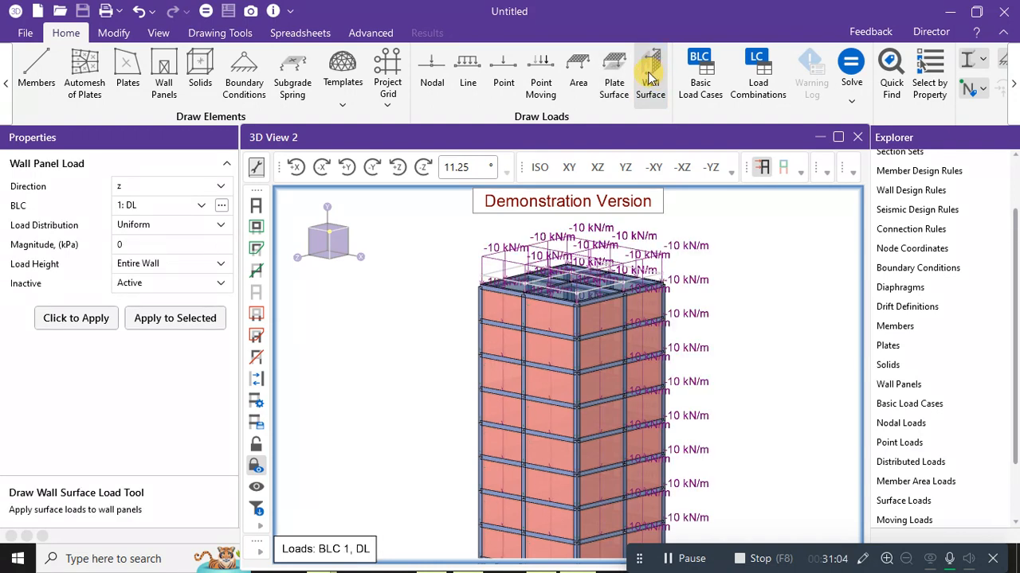
left_click(650, 94)
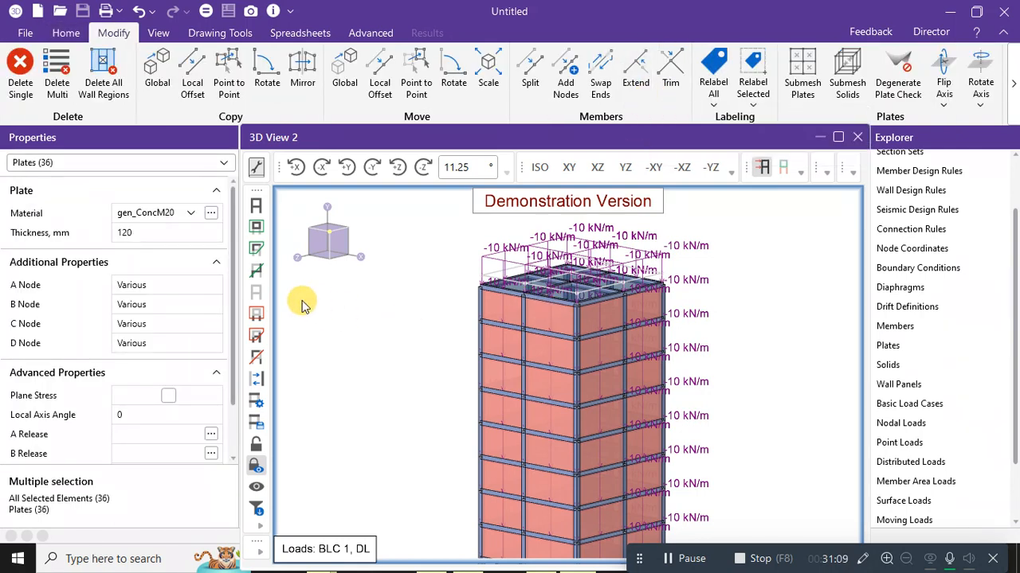
left_click(132, 232)
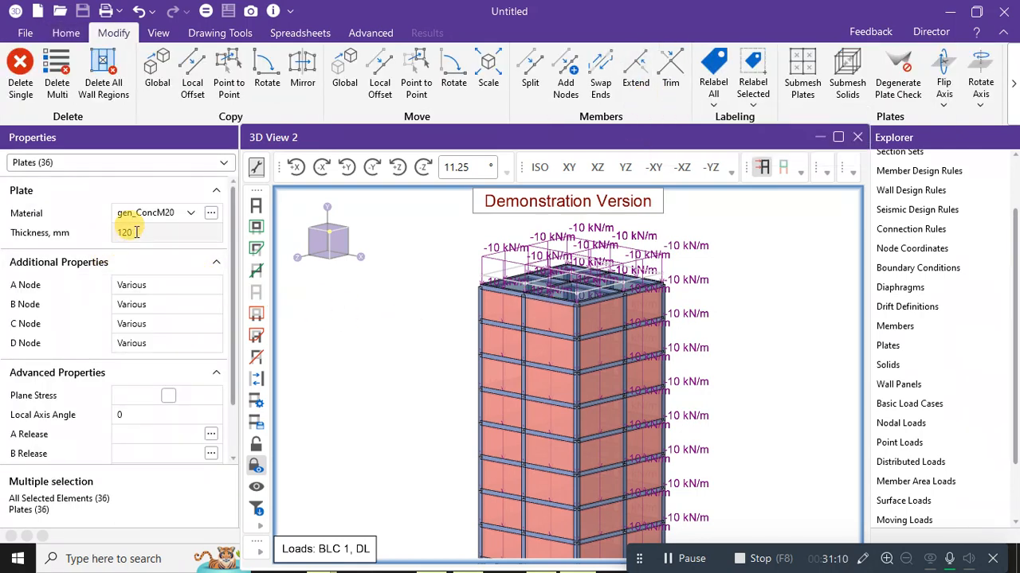
left_click(67, 33)
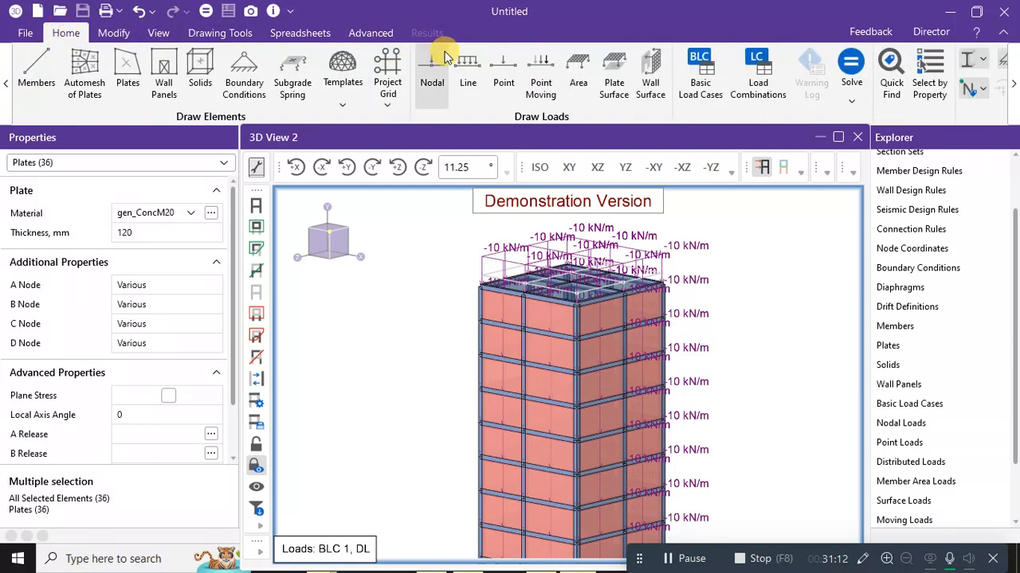
left_click(651, 88)
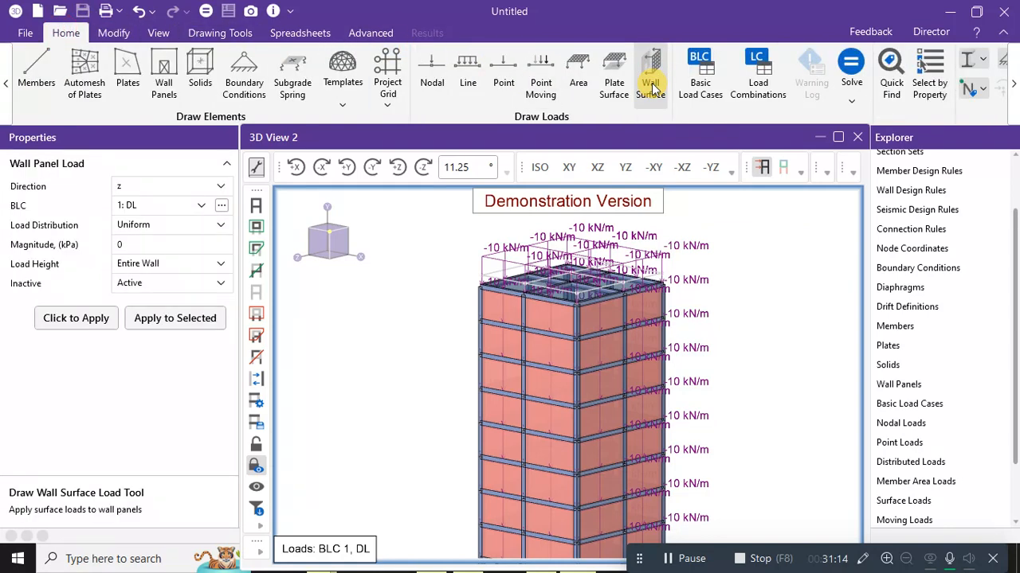
left_click(185, 209)
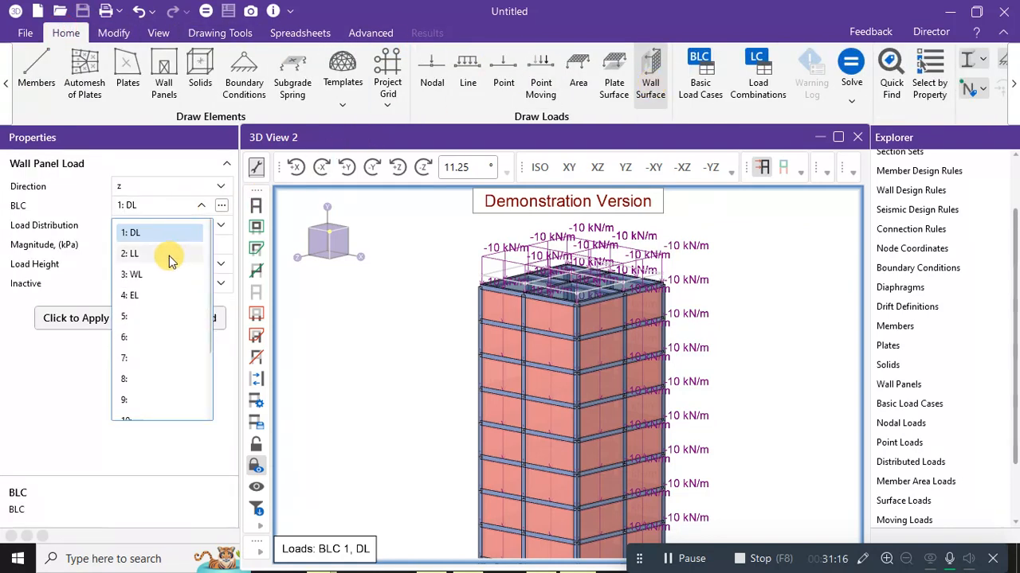
left_click(145, 277)
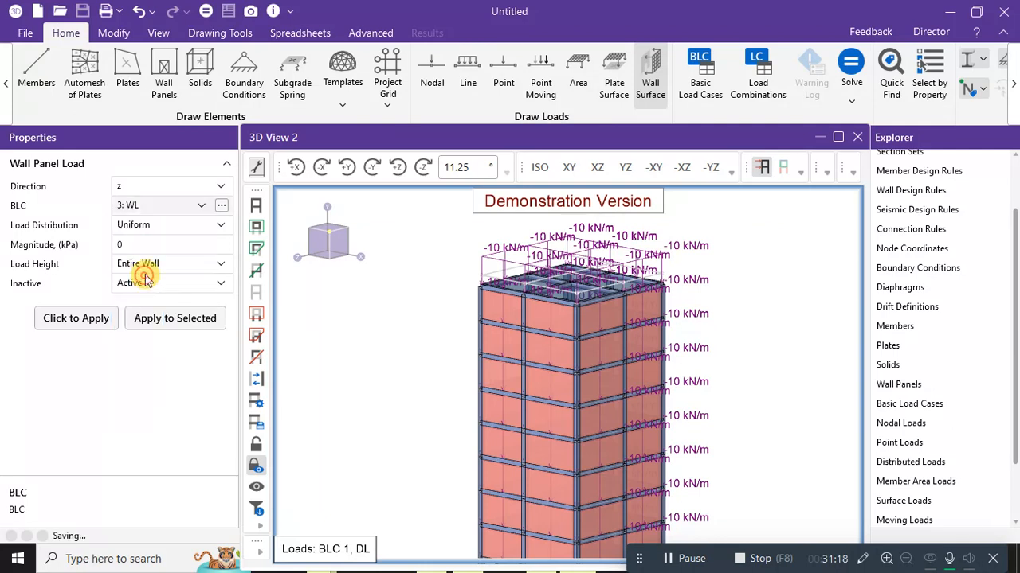
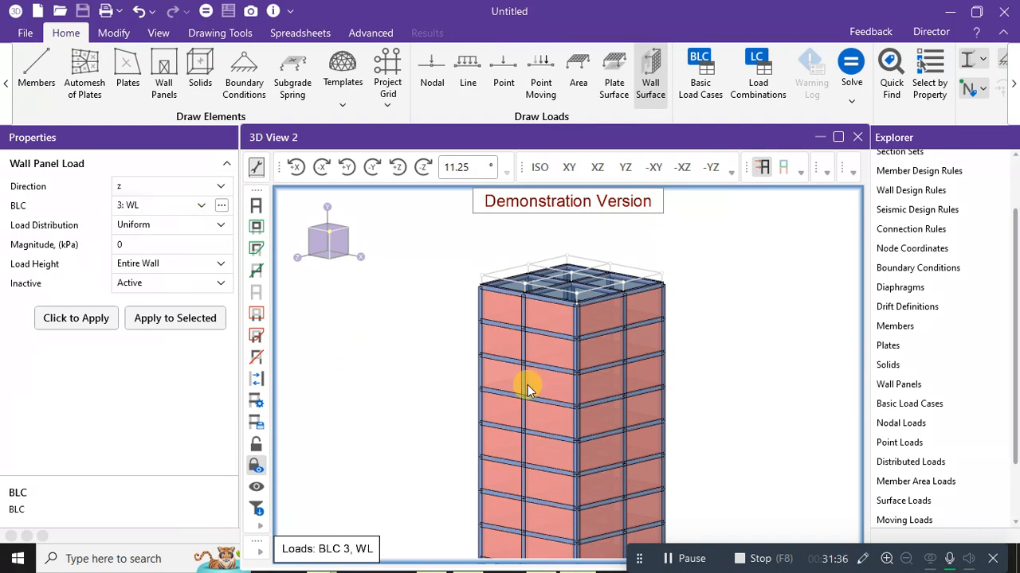
Define the wall panel load as -3 kPa in global Z over the Entire Wall for BLC 3: WL.
scroll(525, 414, "down", 2)
scroll(508, 434, "up", 2)
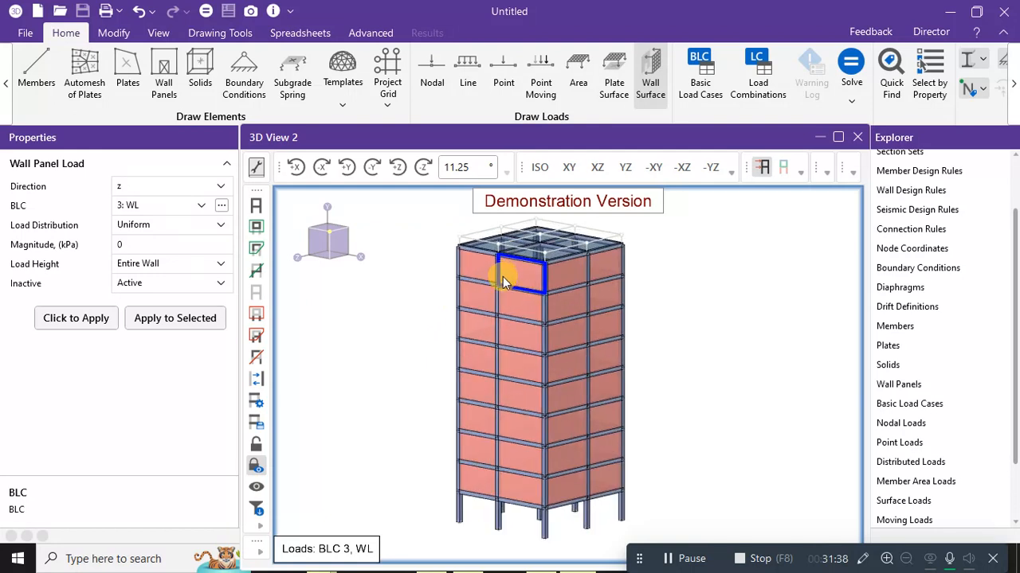
scroll(501, 270, "up", 1)
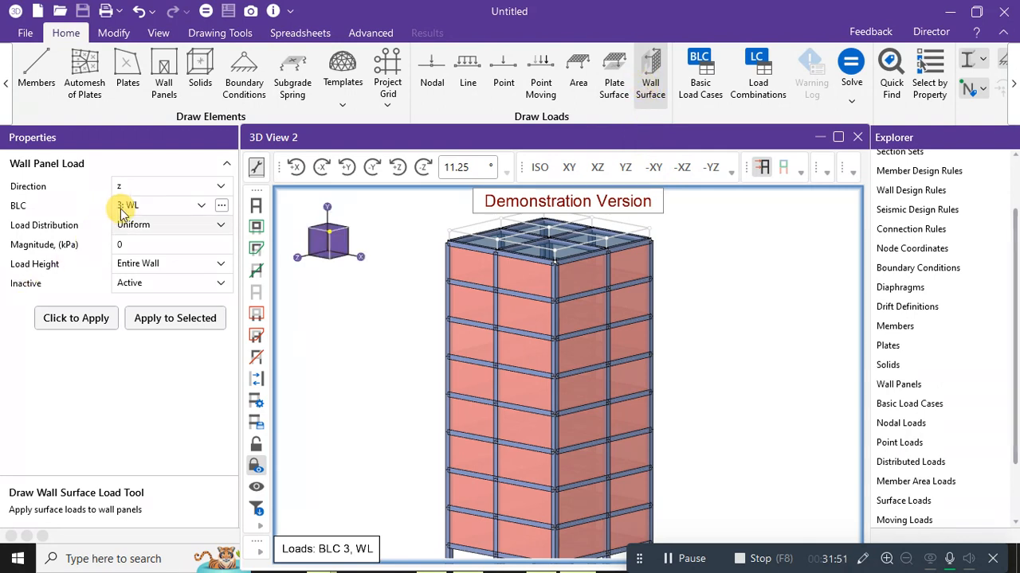
left_click(196, 188)
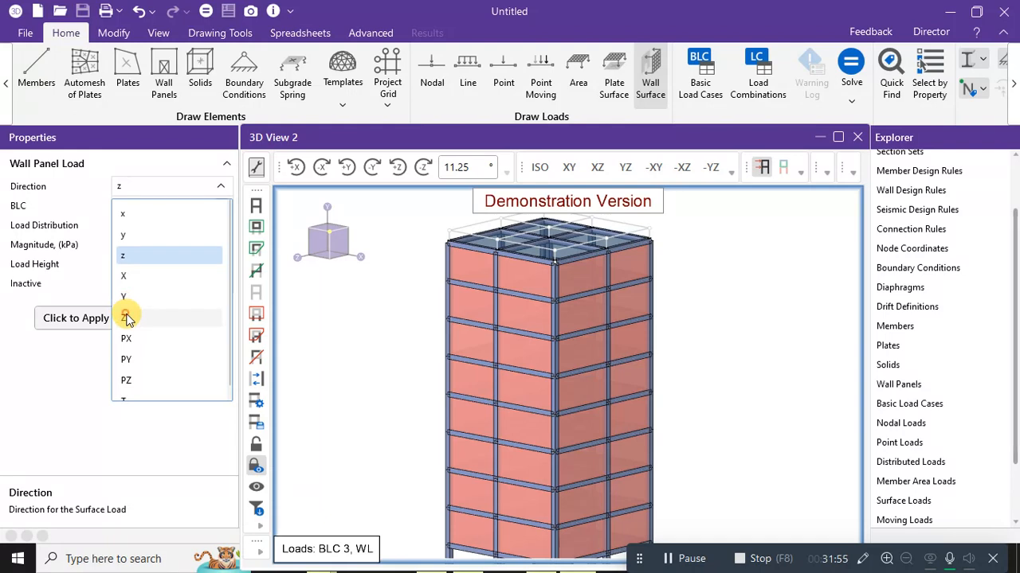
left_click(126, 317)
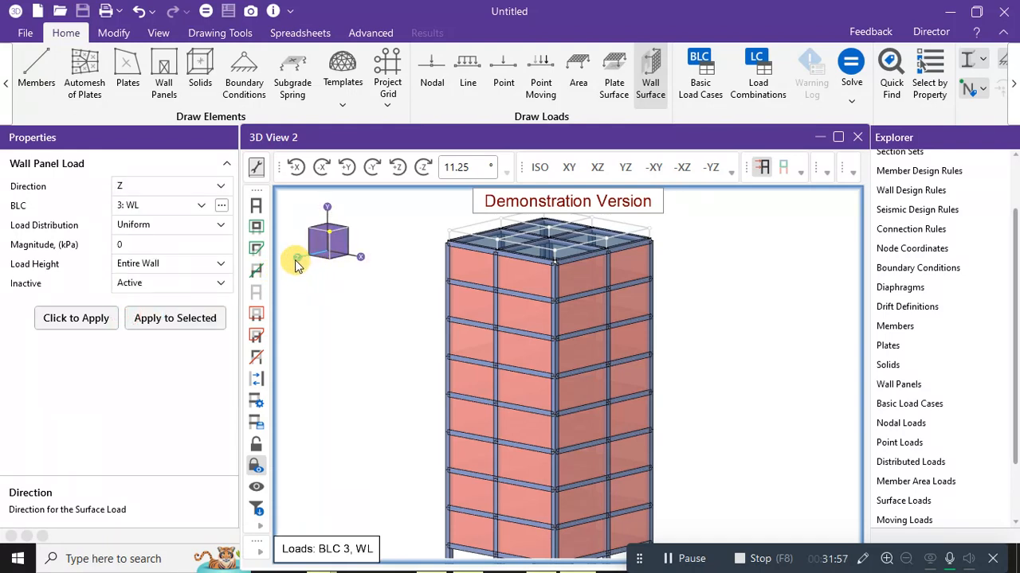
left_click(130, 244)
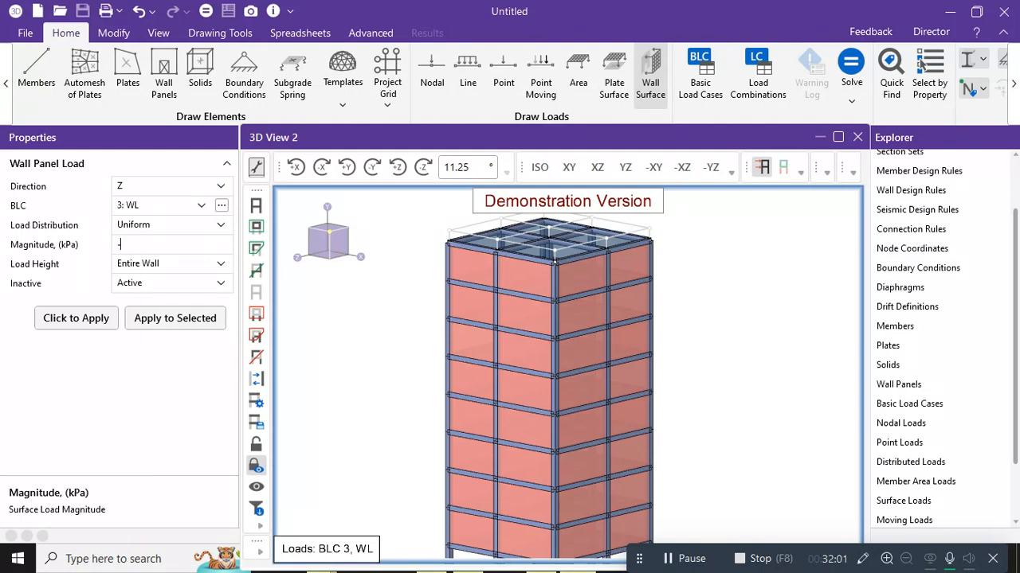
left_click(146, 245)
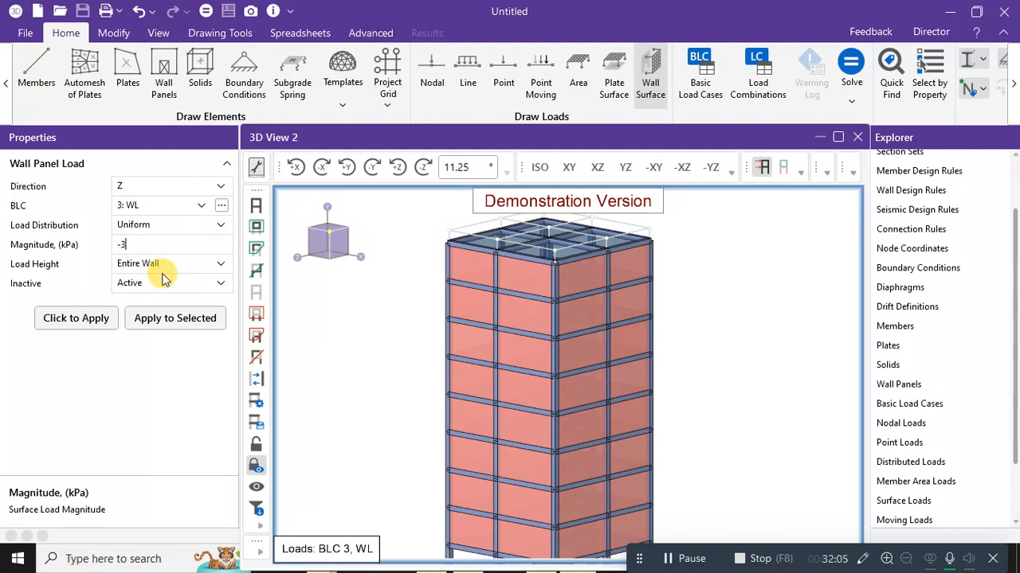
left_click(148, 265)
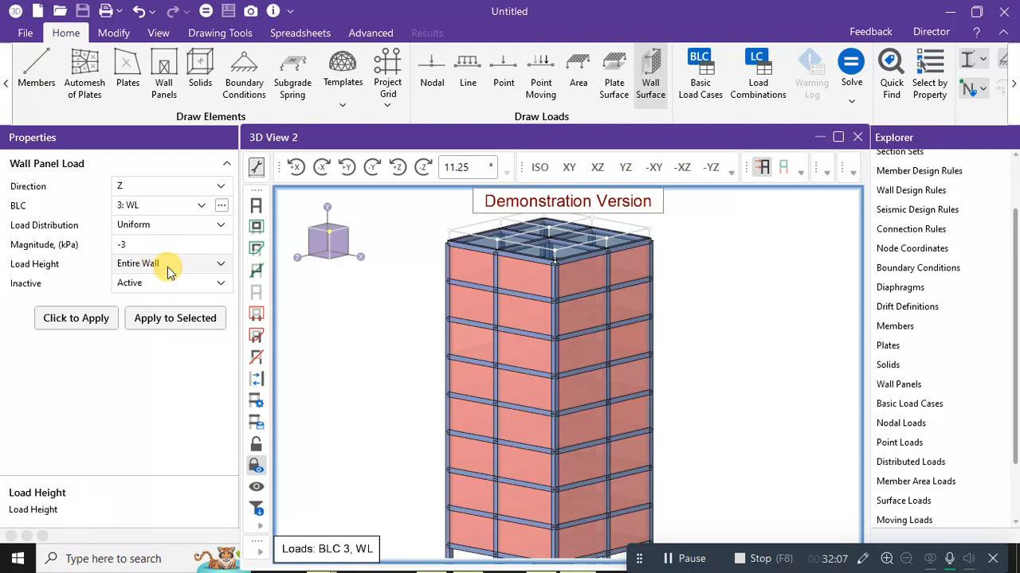
left_click(169, 265)
left_click(172, 268)
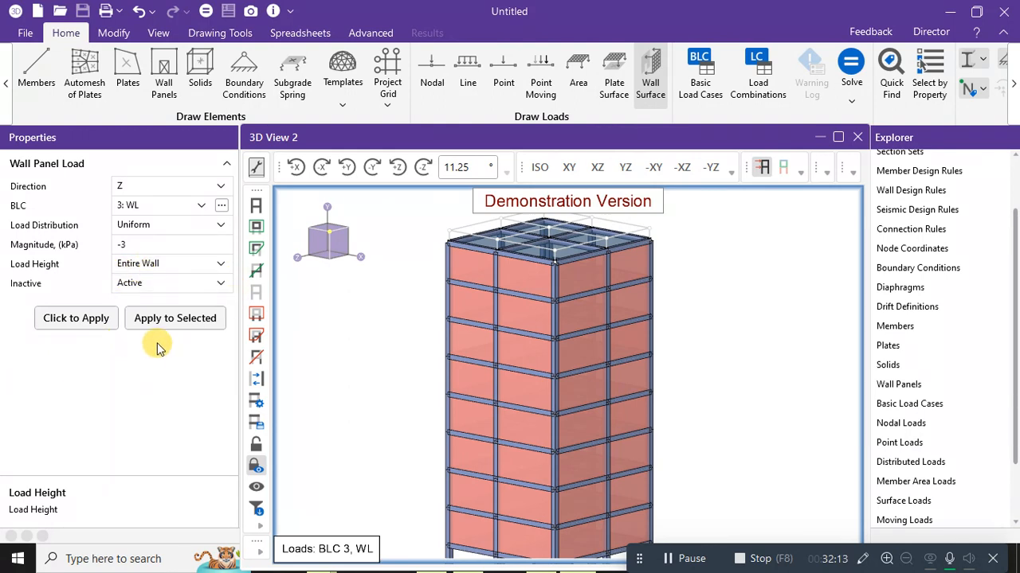
scroll(327, 364, "down", 2)
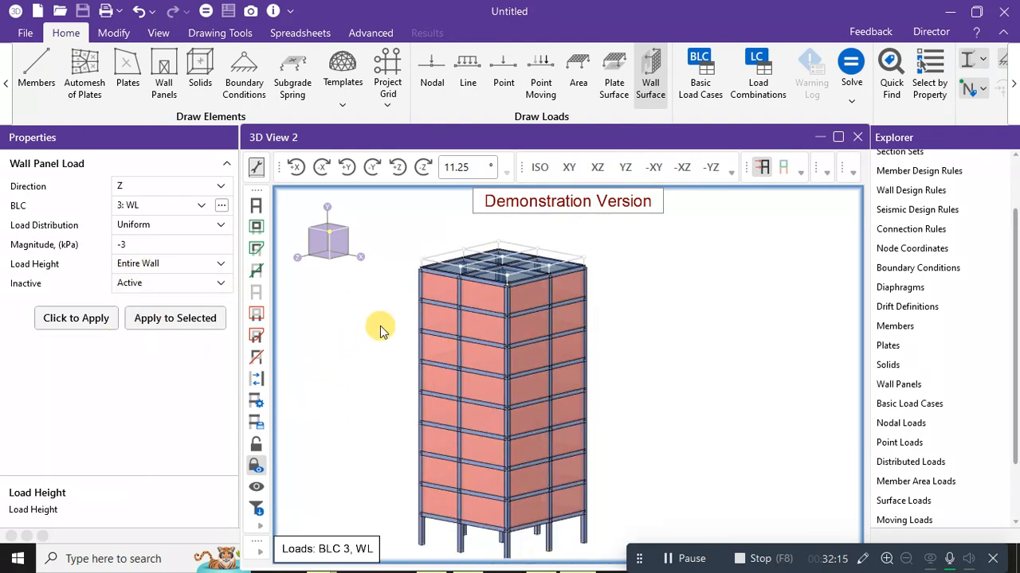
Select the sixteen front wall panels from top storey to bottom and apply the -3 kPa WL load.
left_click(442, 286)
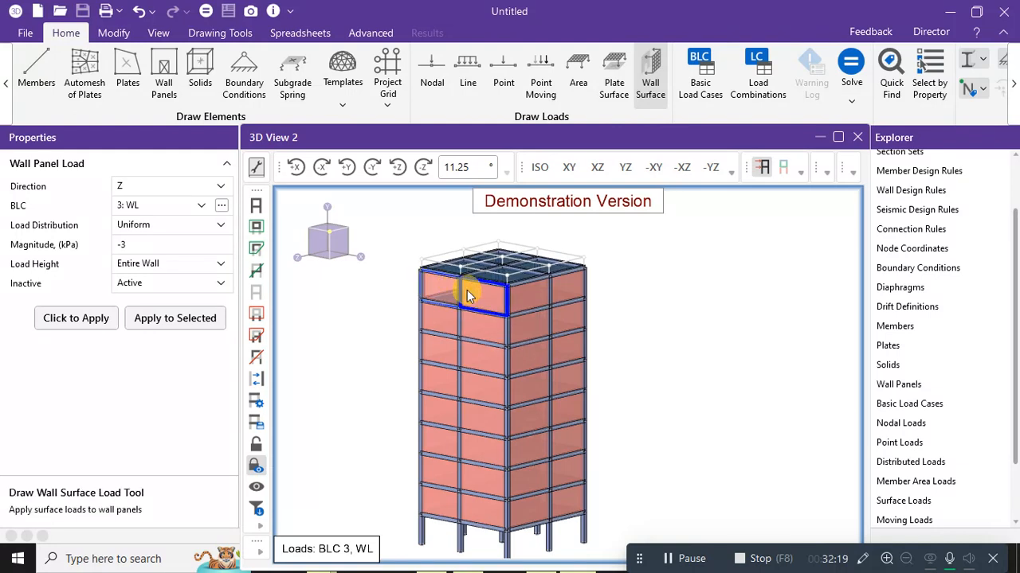
left_click(481, 296)
left_click(446, 318)
left_click(480, 321)
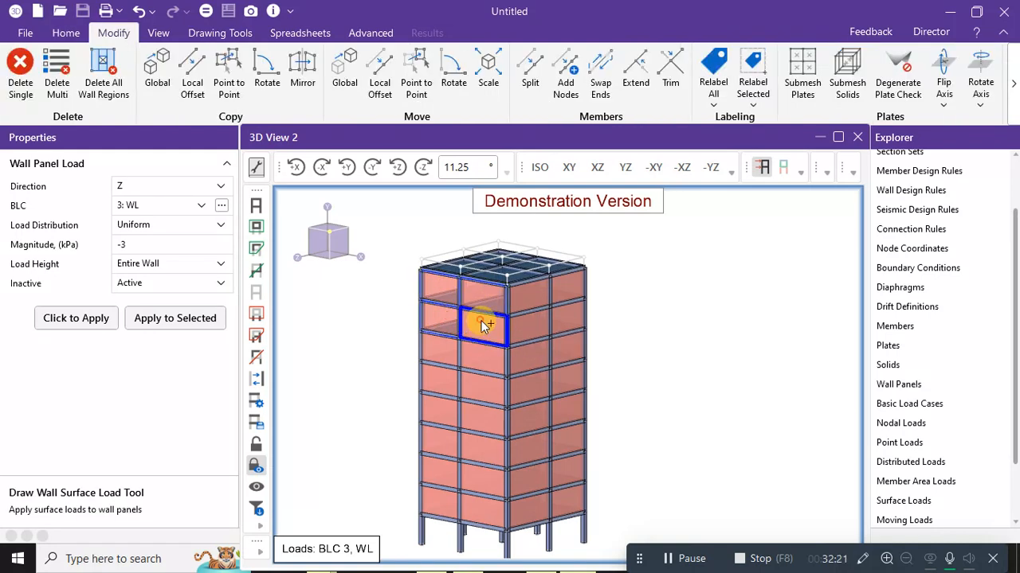
left_click(436, 352)
left_click(474, 357)
left_click(434, 378)
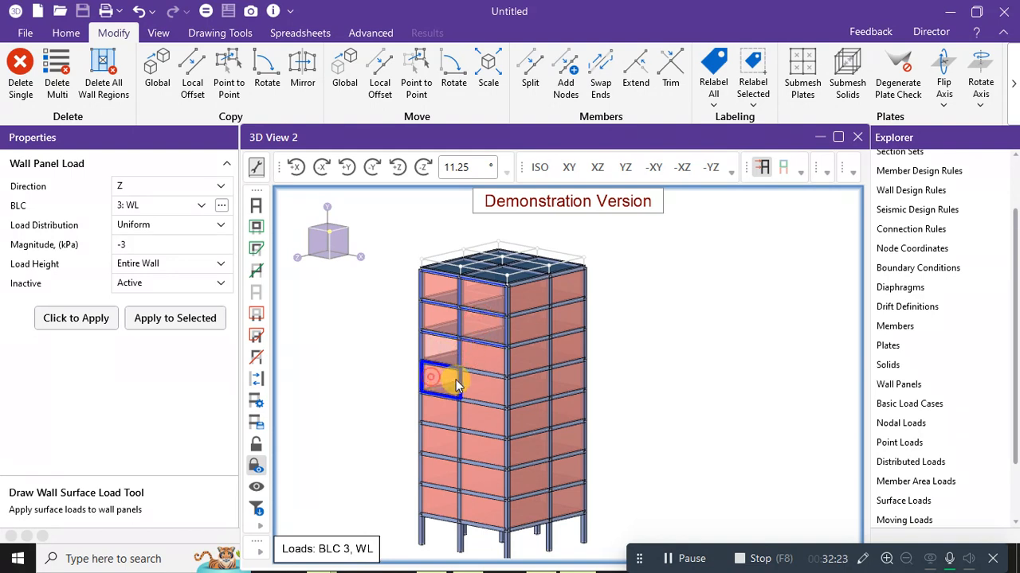
left_click(478, 380)
left_click(438, 415)
left_click(469, 424)
left_click(438, 443)
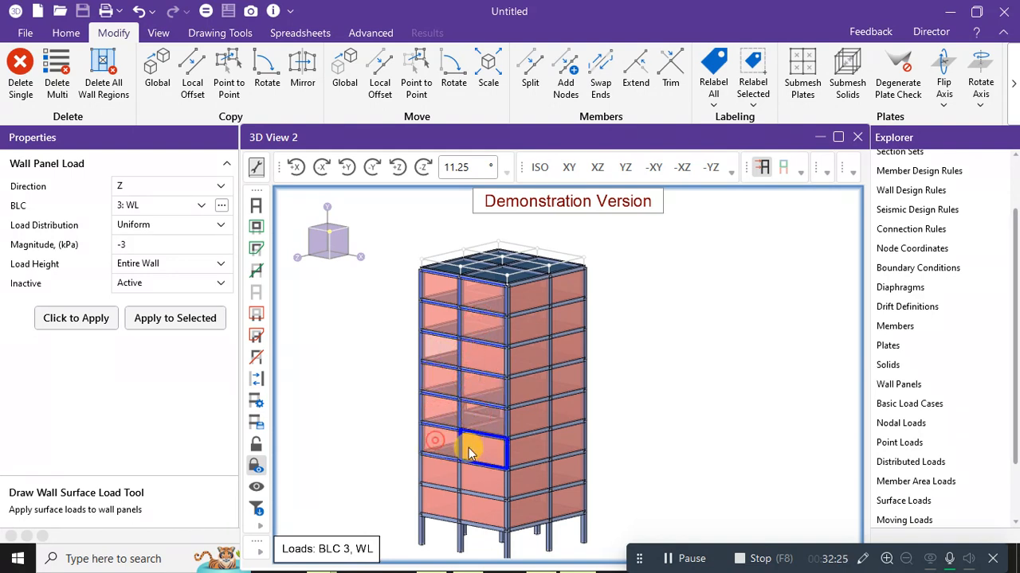
left_click(477, 449)
left_click(436, 471)
left_click(470, 483)
left_click(444, 498)
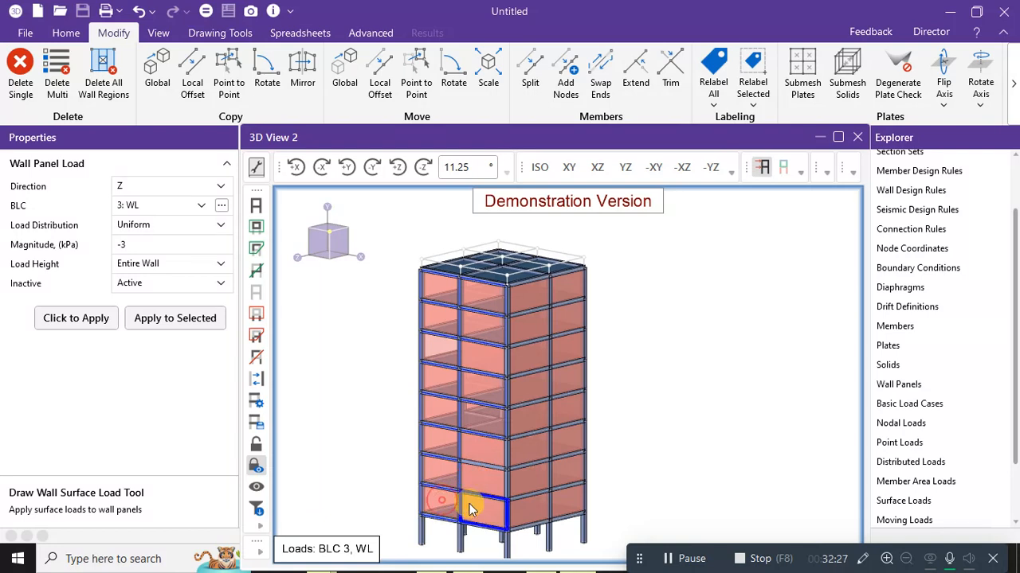
left_click(468, 507)
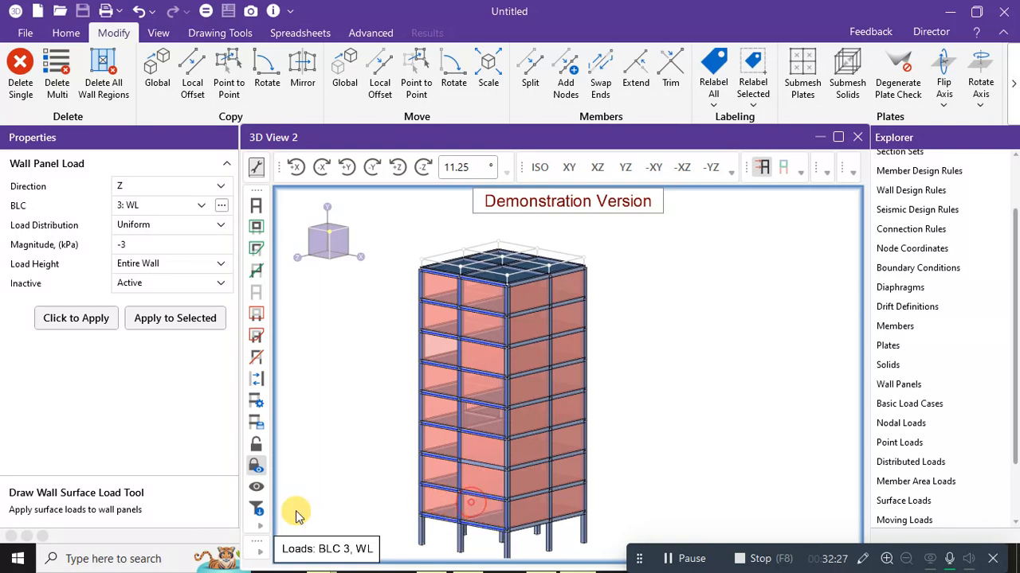
left_click(185, 326)
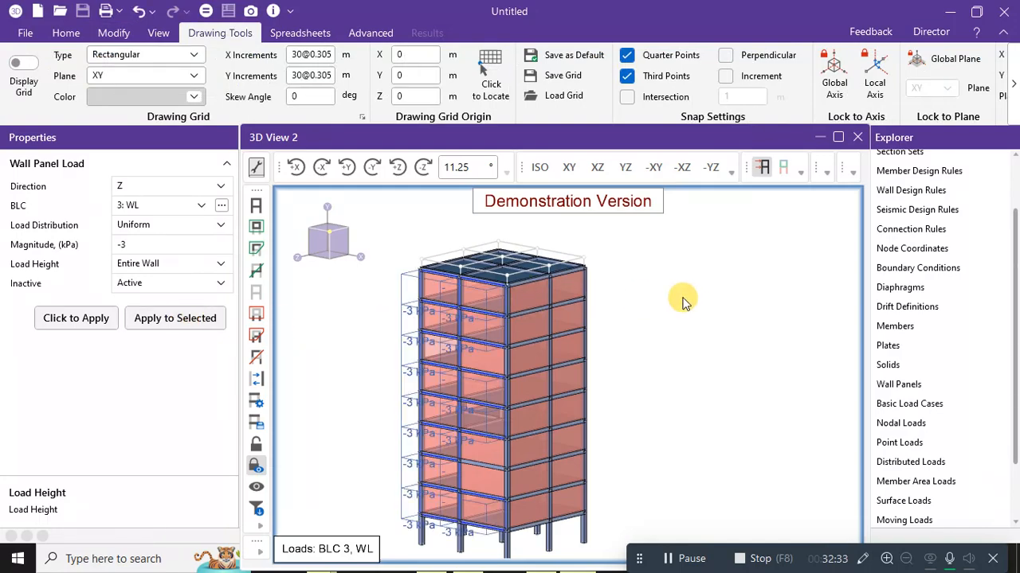
Apply the -3 kPa load to two missed wall panels and check the labels from the front.
middle_click_drag(690, 310, 717, 296)
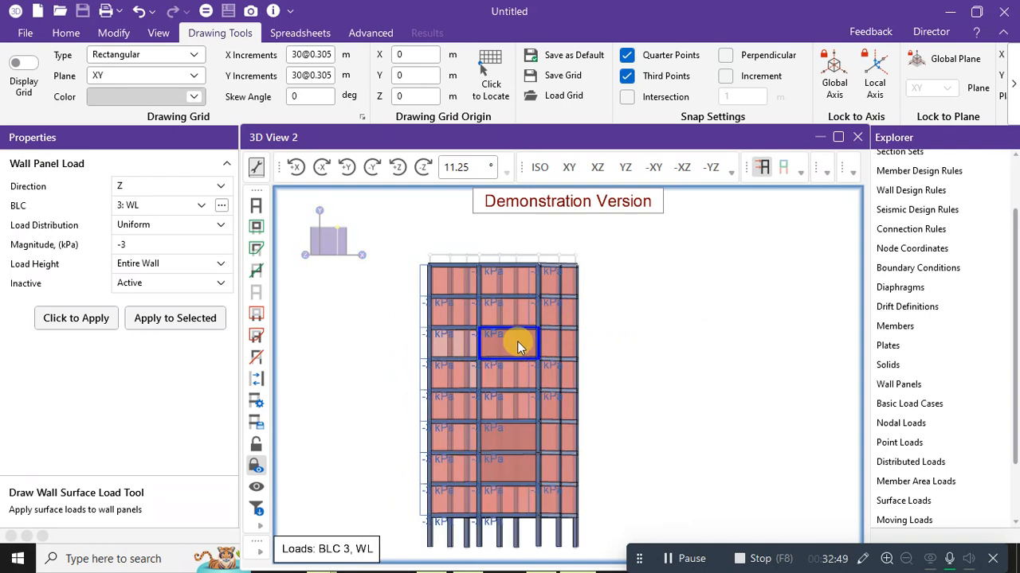
middle_click_drag(725, 357, 597, 375)
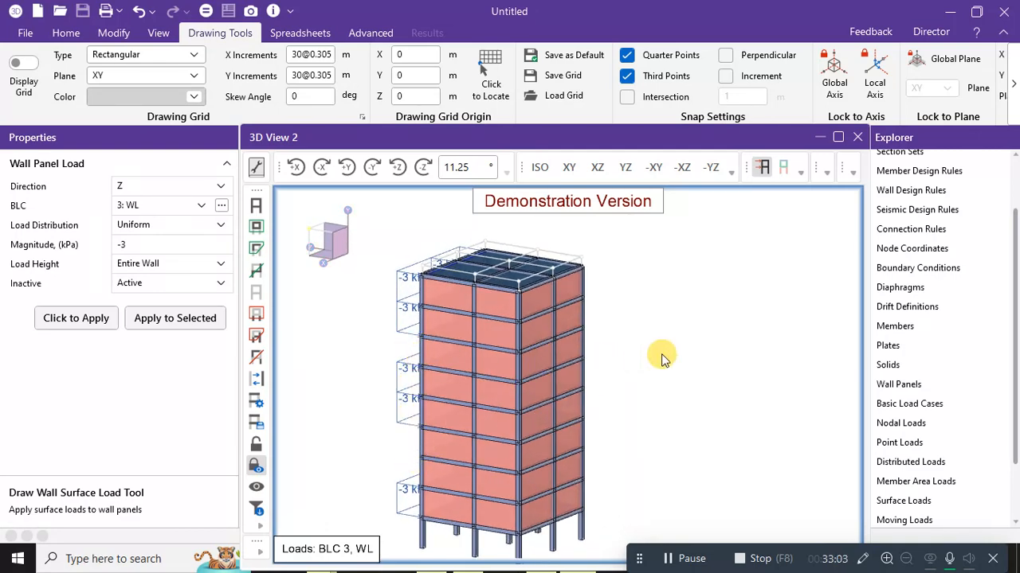
mouse_move(660, 357)
middle_mouse_down()
mouse_move(774, 355)
mouse_move(673, 359)
middle_mouse_up()
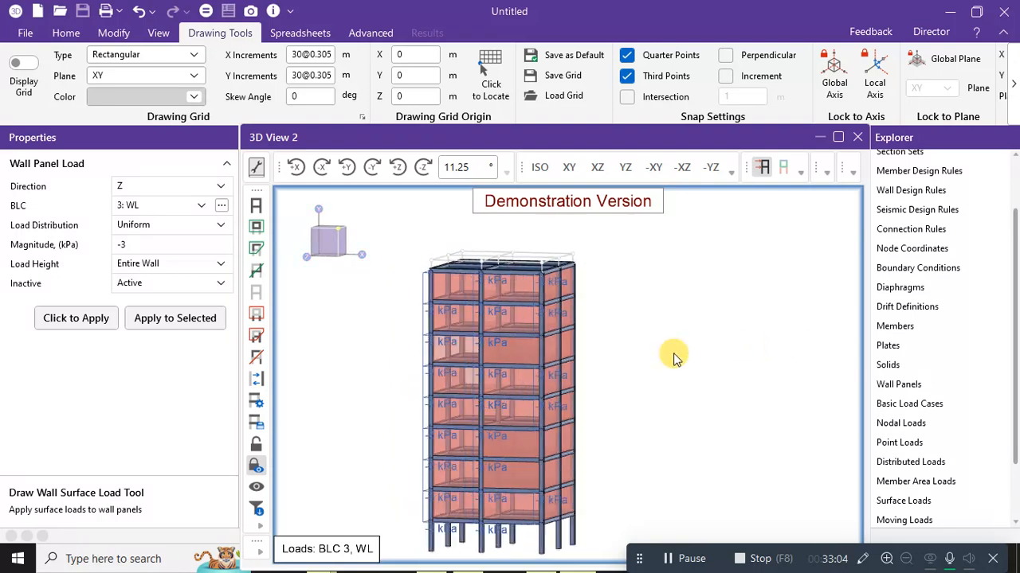
left_click(523, 352)
left_click(514, 452, "ctrl")
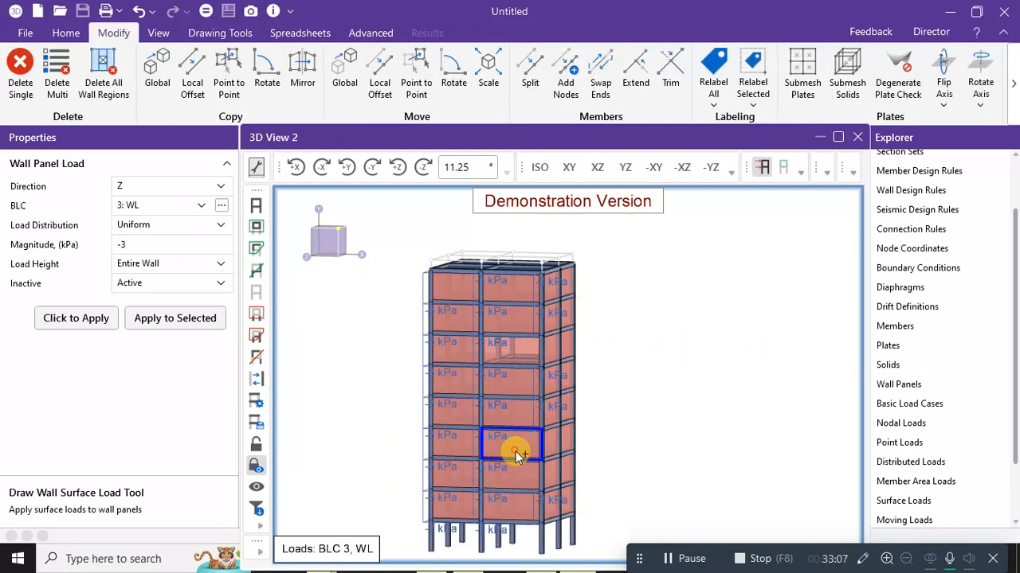
left_click(184, 320)
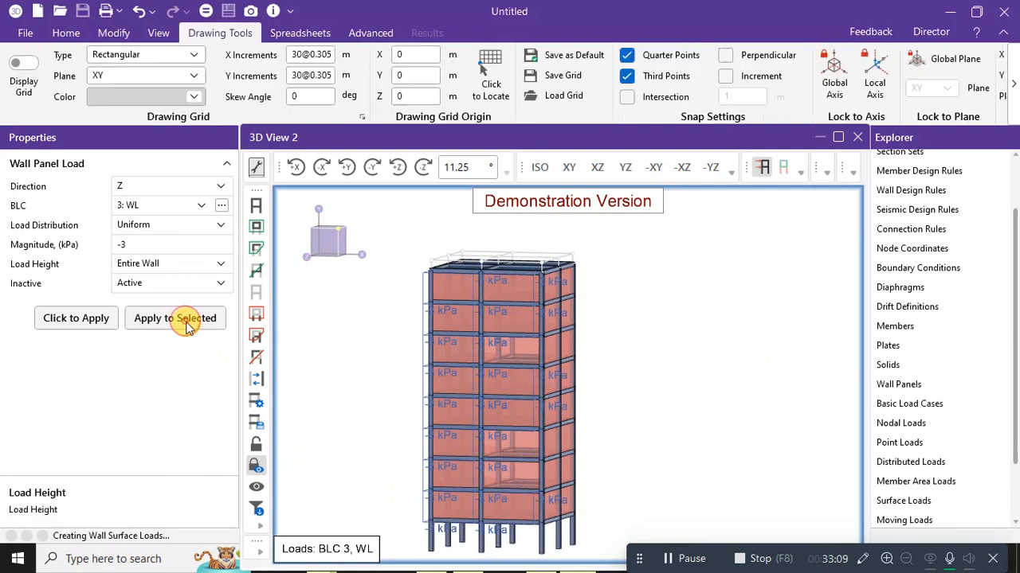
middle_click_drag(664, 337, 474, 344)
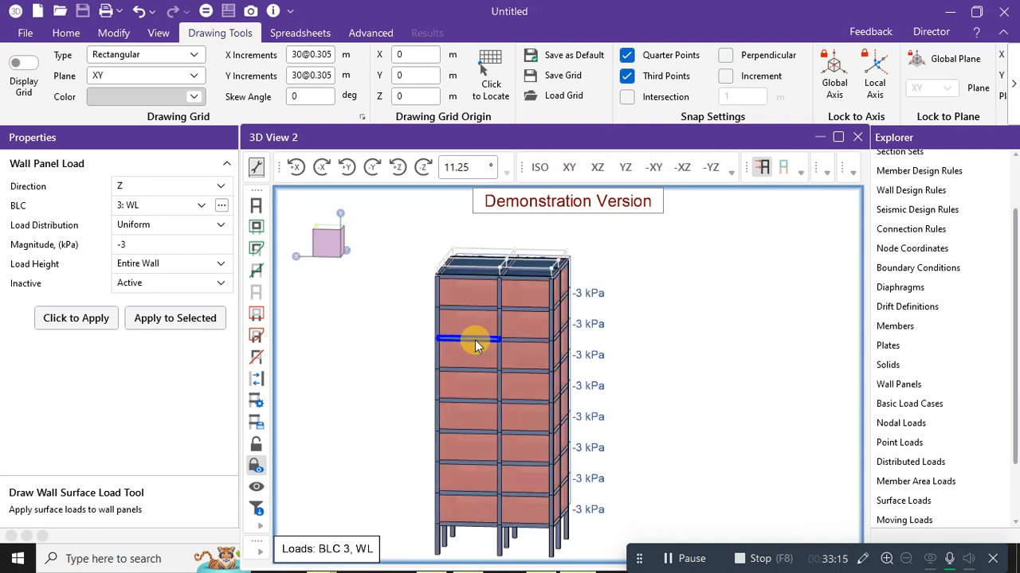
Switch to BLC 4: EL and apply a -5 kPa load to five side wall panels.
left_click(139, 244)
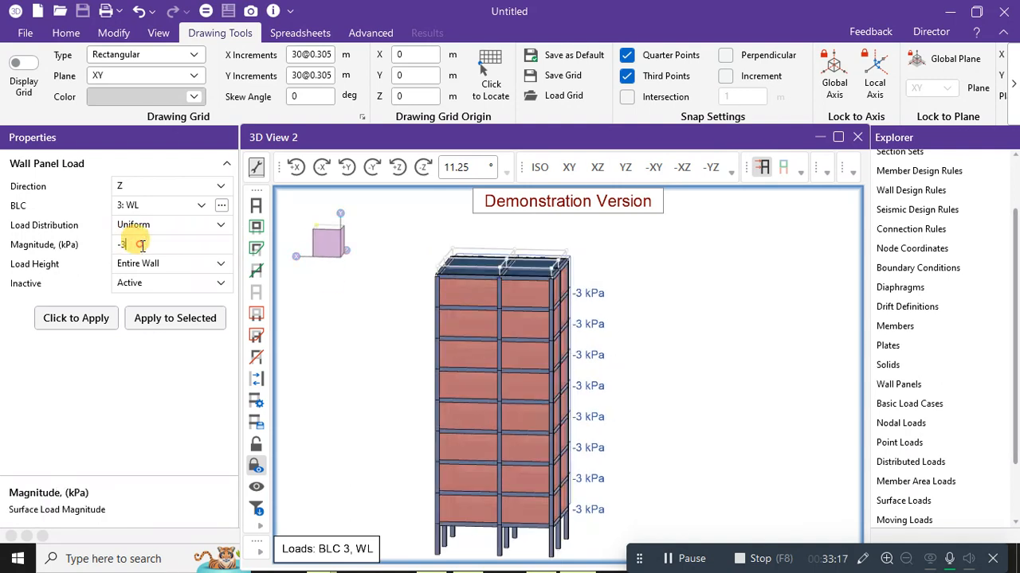
left_click(201, 206)
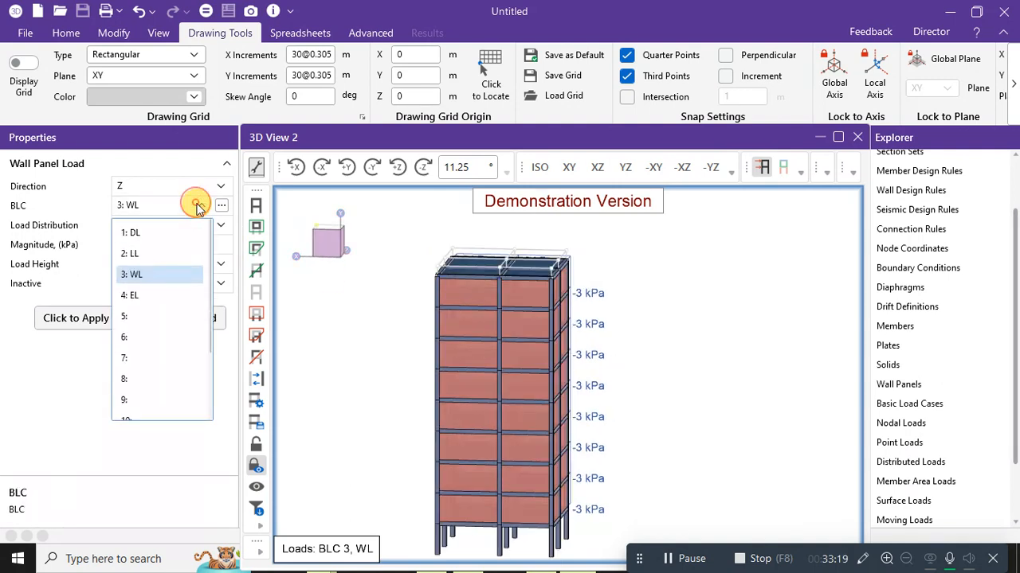
left_click(134, 294)
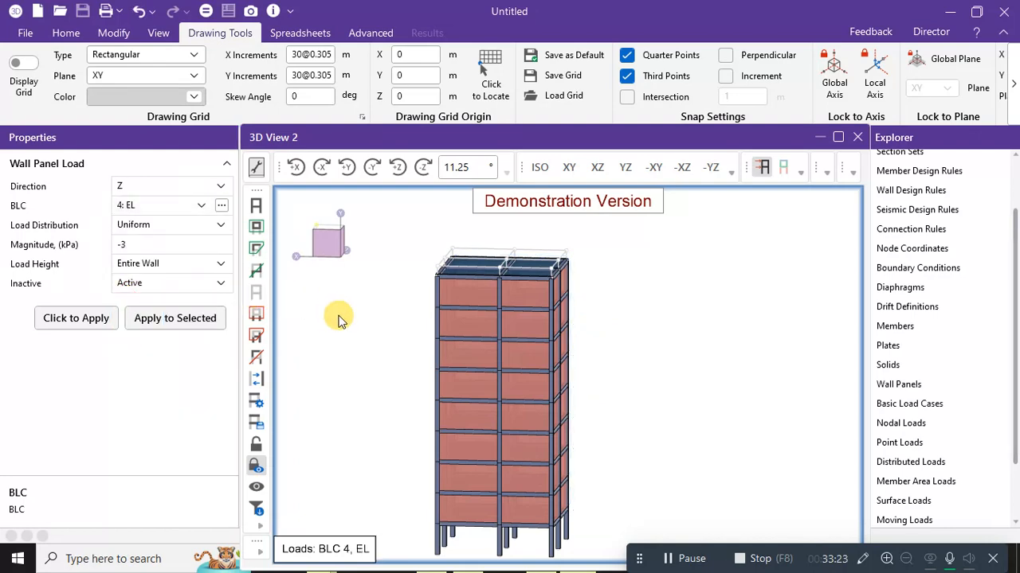
mouse_move(338, 320)
middle_mouse_down()
mouse_move(415, 335)
mouse_move(628, 330)
mouse_move(528, 346)
mouse_move(464, 340)
mouse_move(496, 318)
middle_mouse_up()
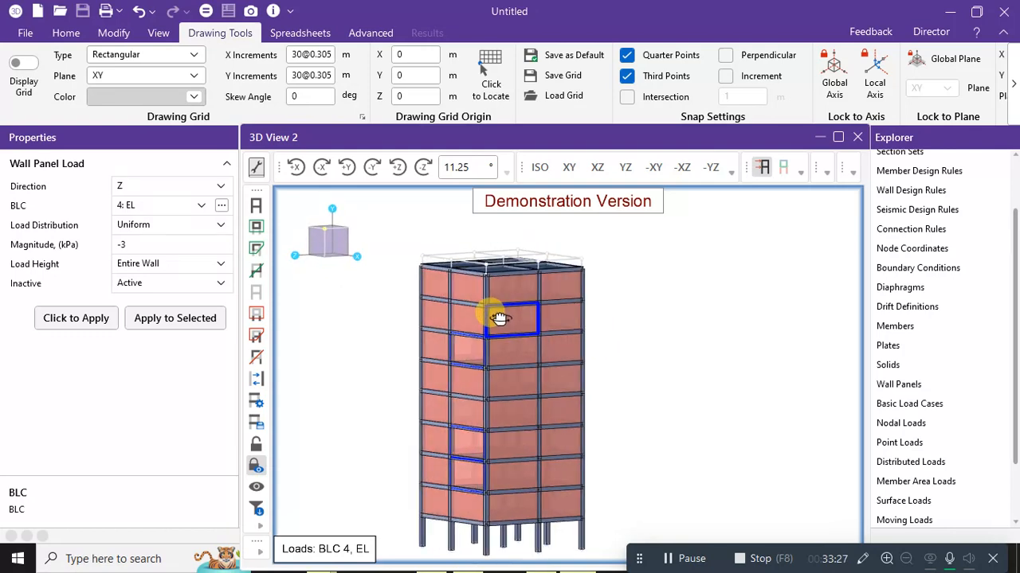
left_click(466, 281)
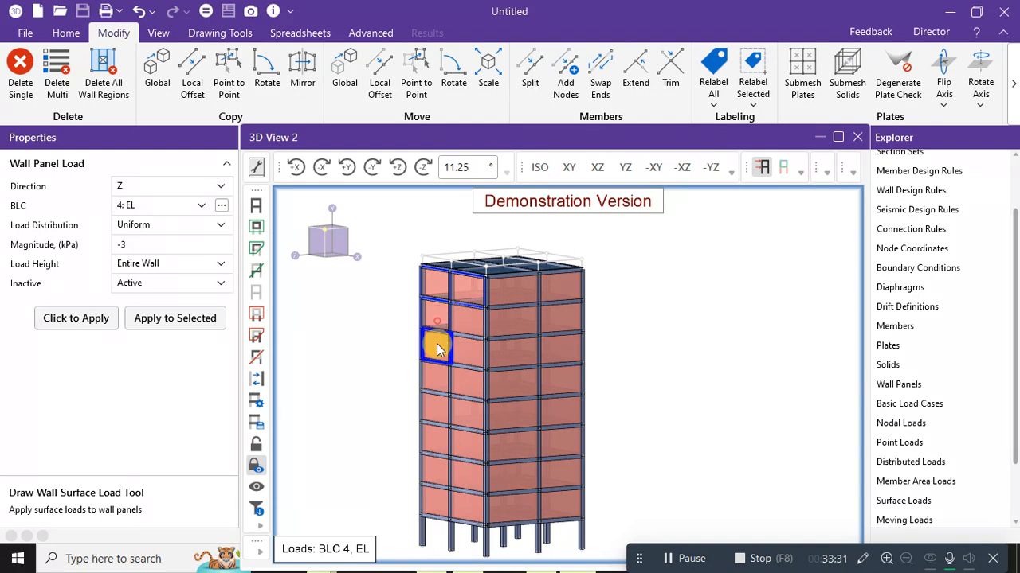
left_click(461, 349)
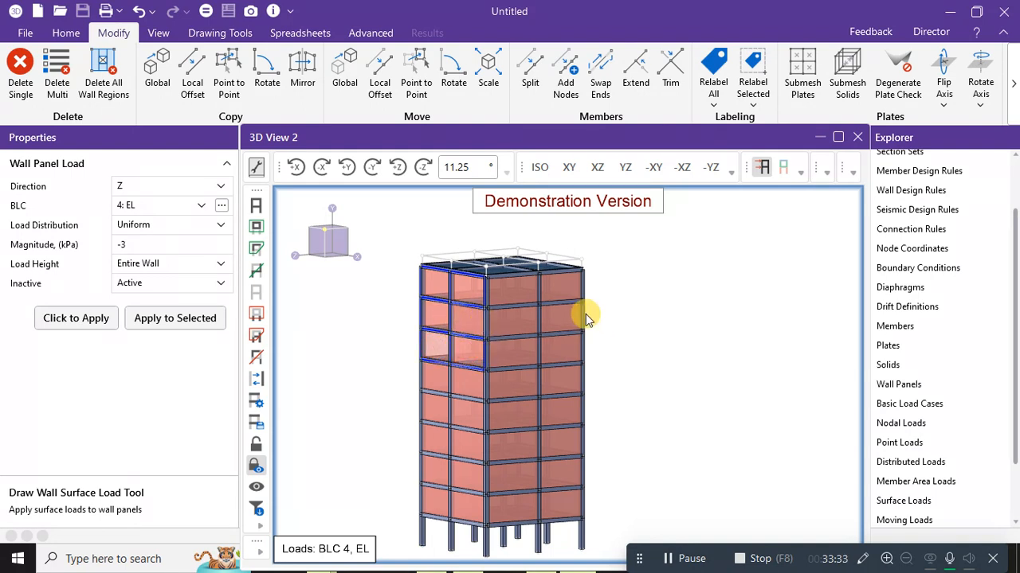
left_click(450, 411)
left_click(434, 440)
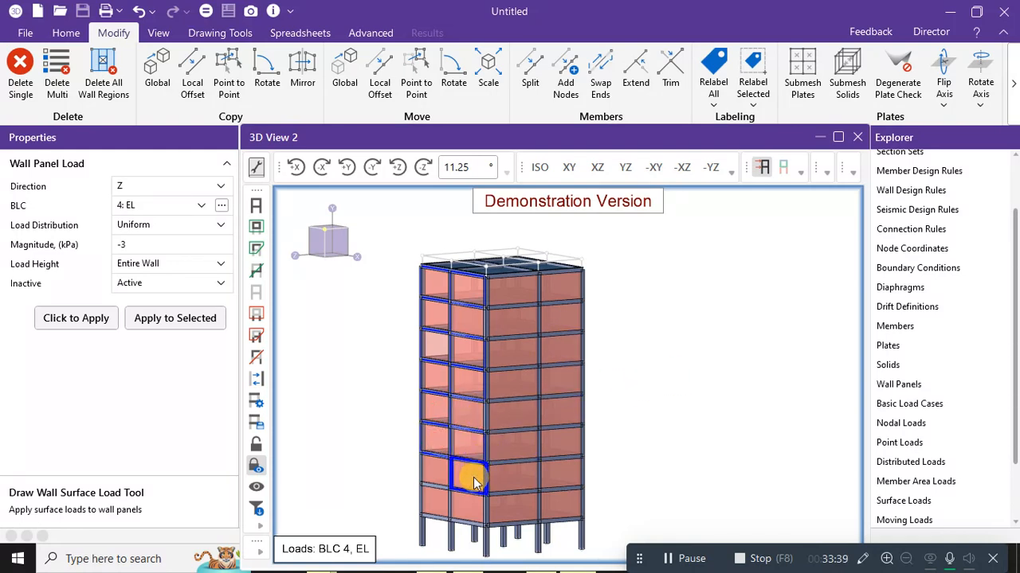
left_click(435, 476)
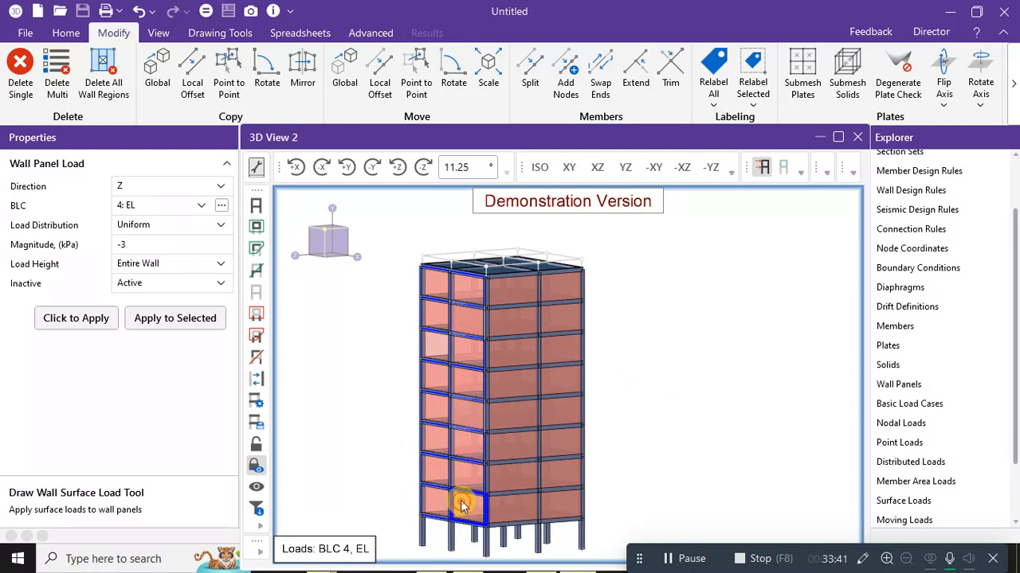
left_click(149, 243)
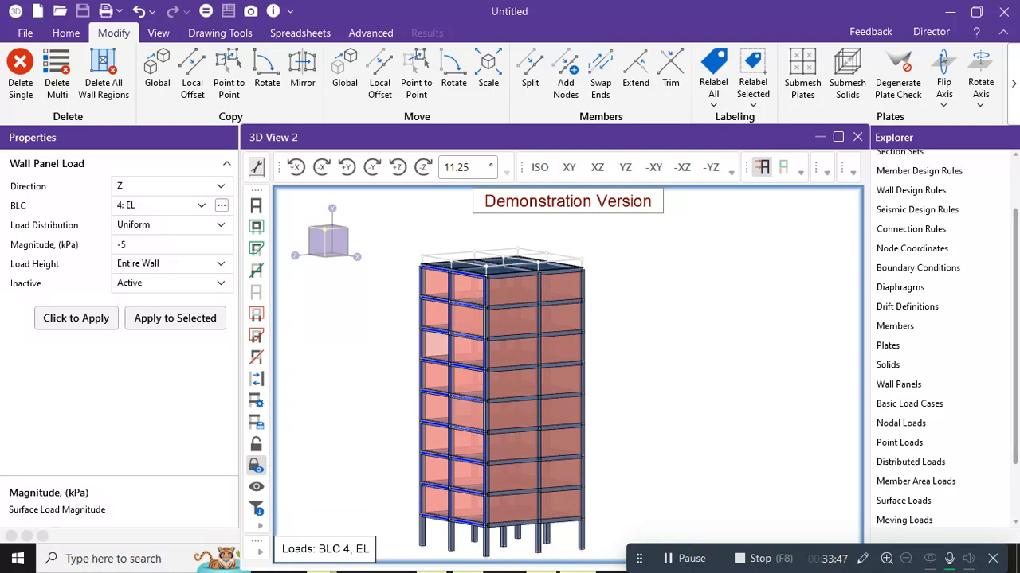
left_click(162, 322)
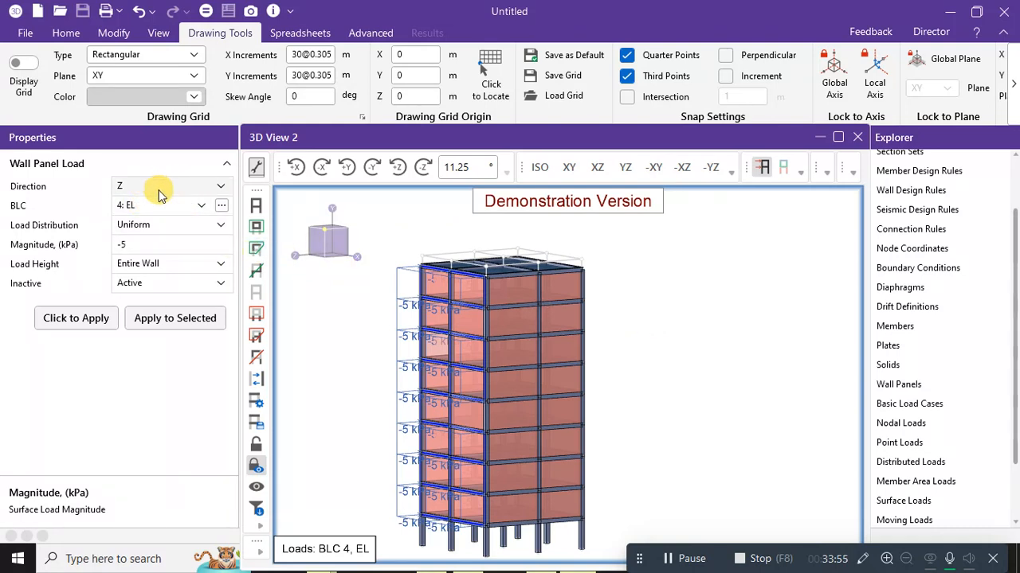
Apply the -5 kPa EL load to the opposite side's wall panels.
double_click(129, 244)
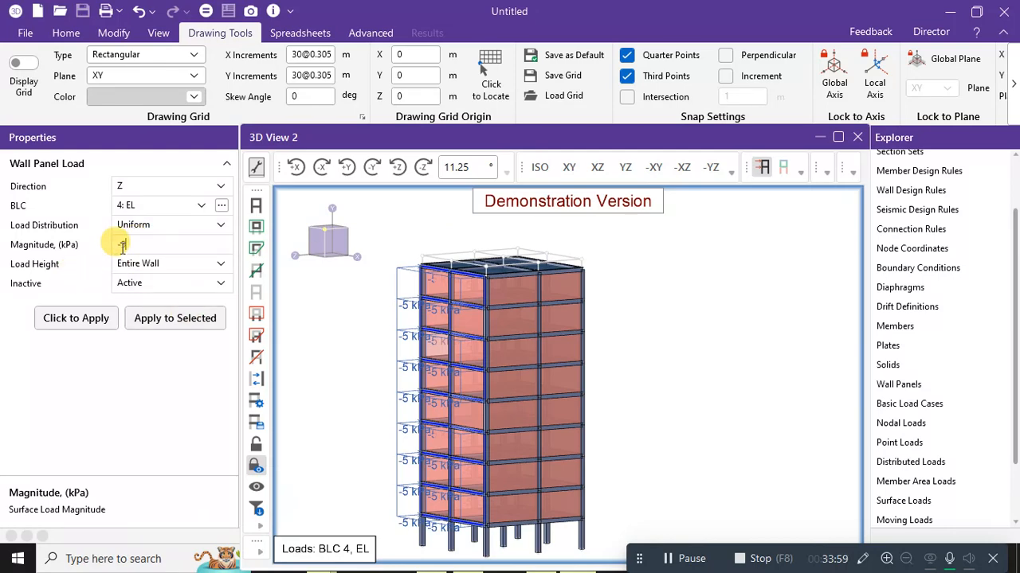
type("5")
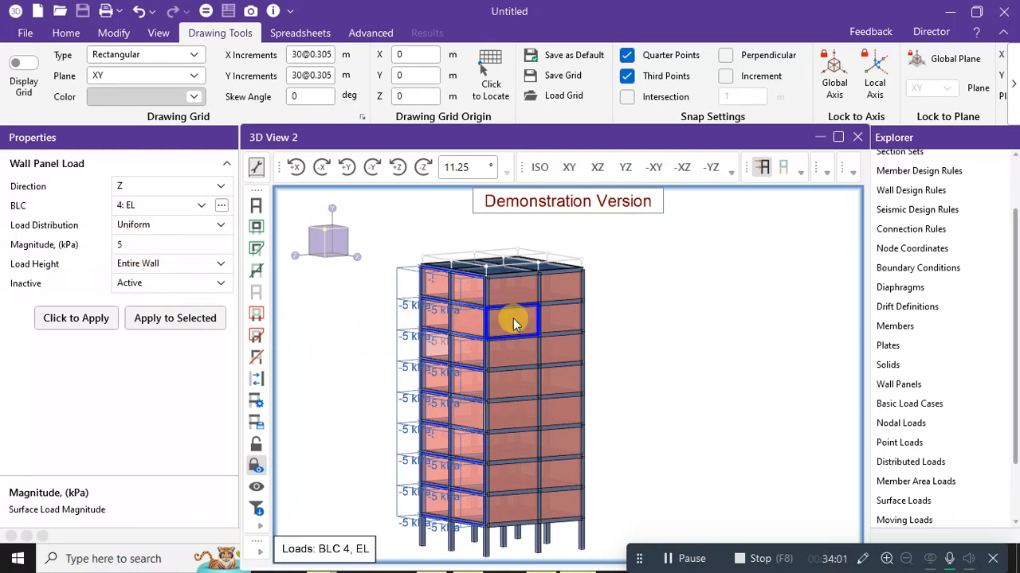
middle_click_drag(638, 346, 696, 344)
type("-")
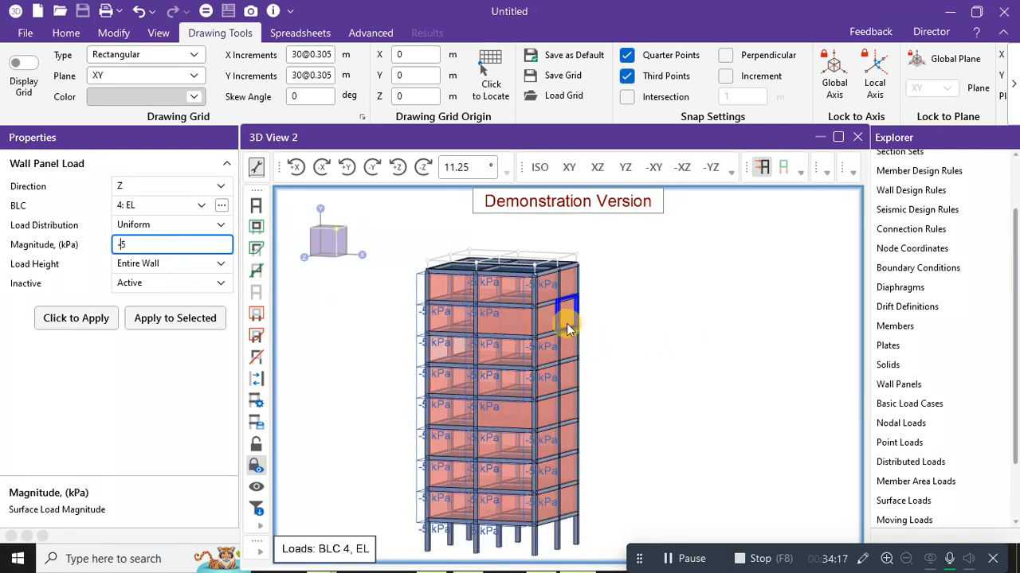
left_click(521, 326)
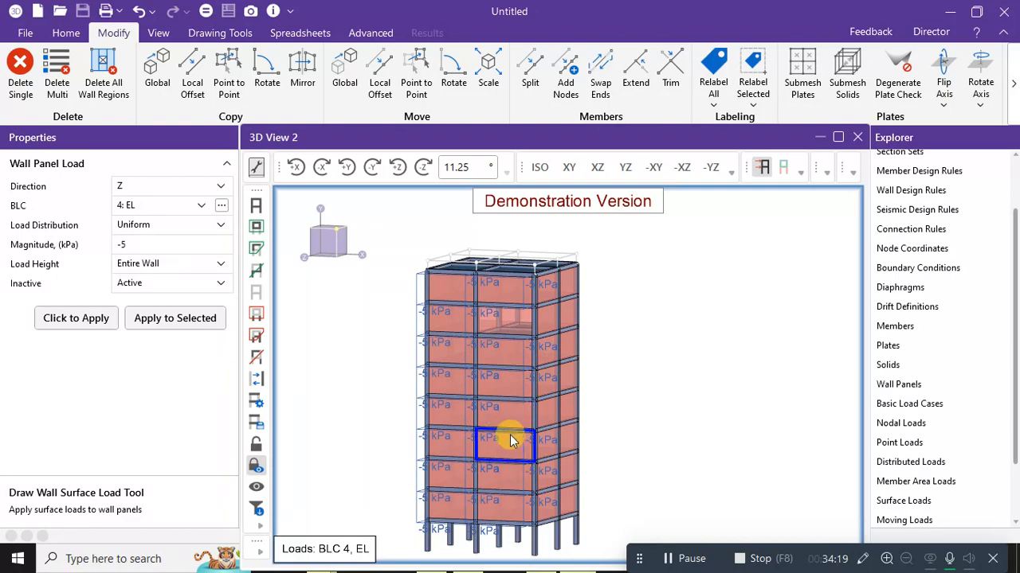
left_click(176, 323)
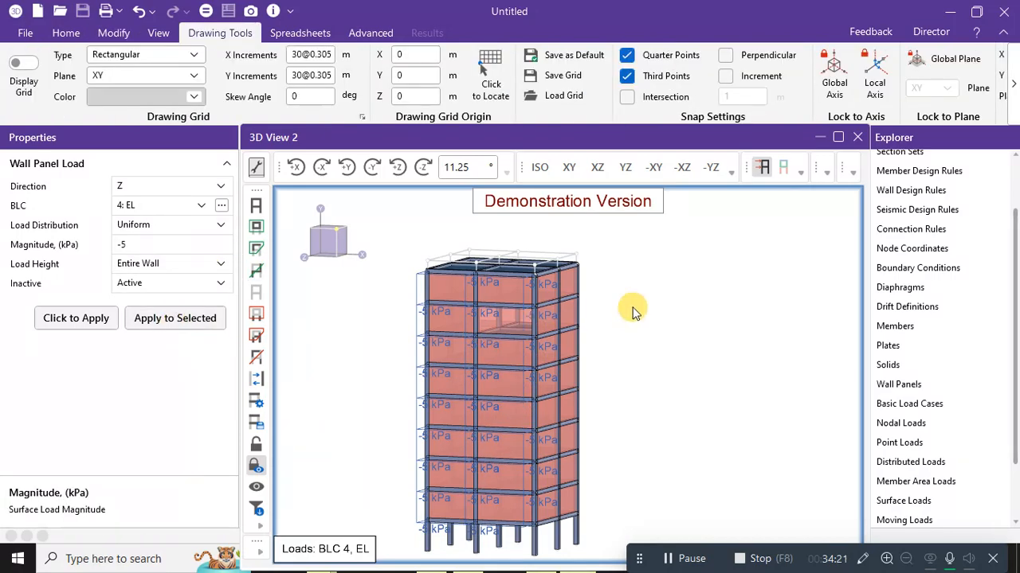
middle_click_drag(633, 311, 664, 316)
left_click(485, 416)
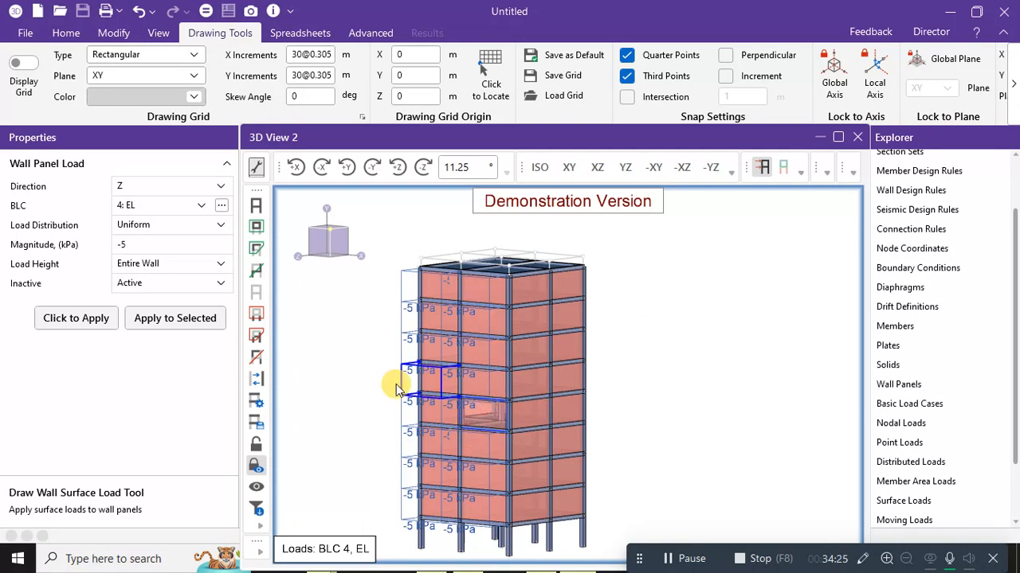
left_click(179, 320)
mouse_move(621, 346)
middle_mouse_down()
mouse_move(710, 337)
mouse_move(581, 343)
mouse_move(446, 314)
middle_mouse_up()
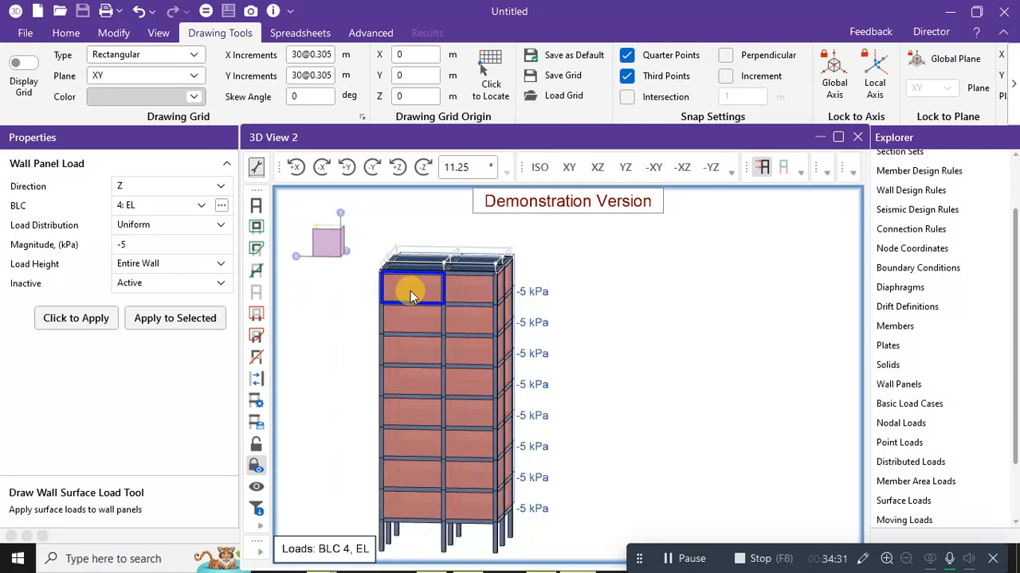
Change the magnitude to 5 kPa and apply it to the twelve front wall panels.
left_click(120, 244)
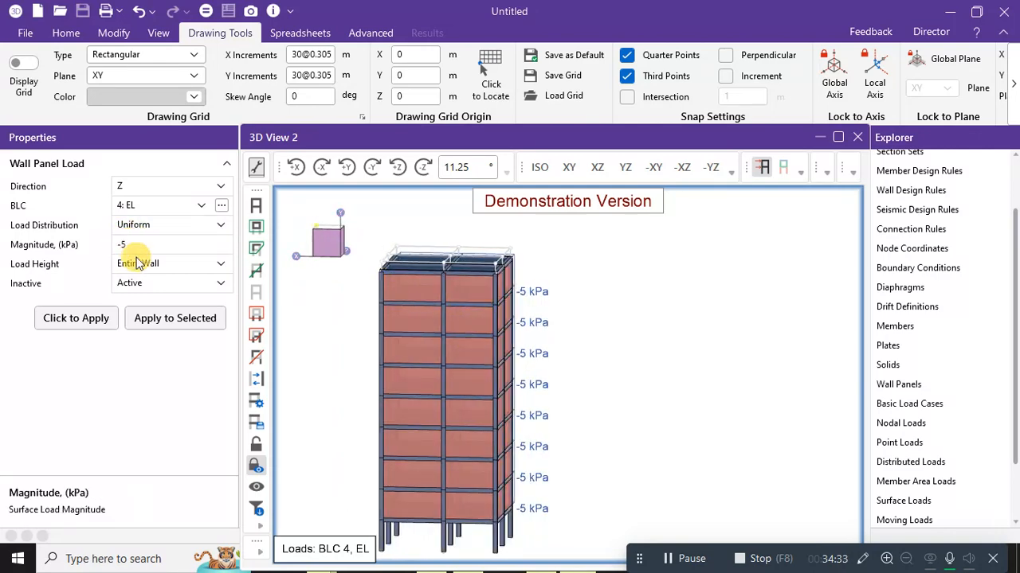
key("BackSpace")
left_click(417, 293)
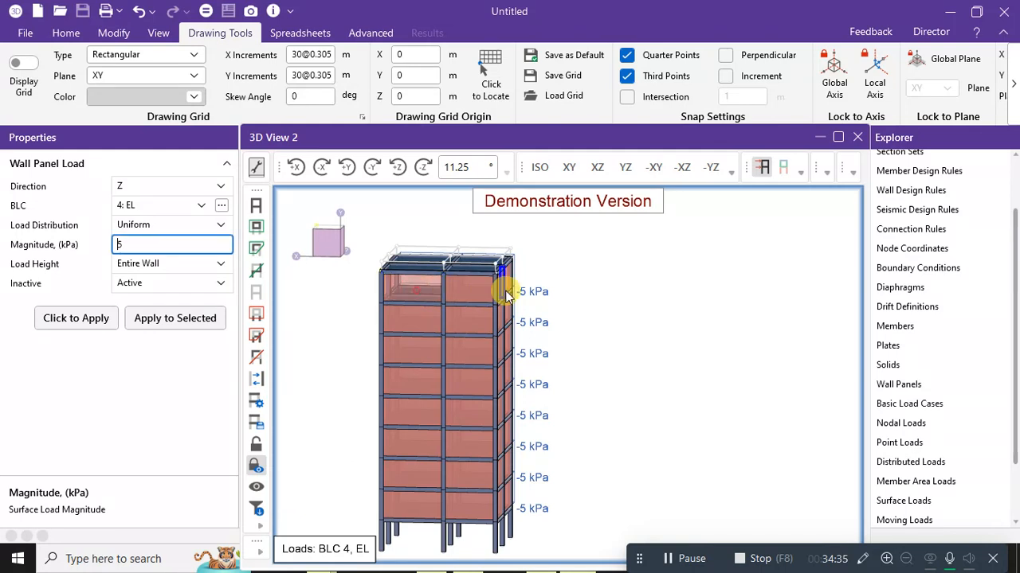
left_click(478, 291)
left_click(422, 317)
left_click(460, 319)
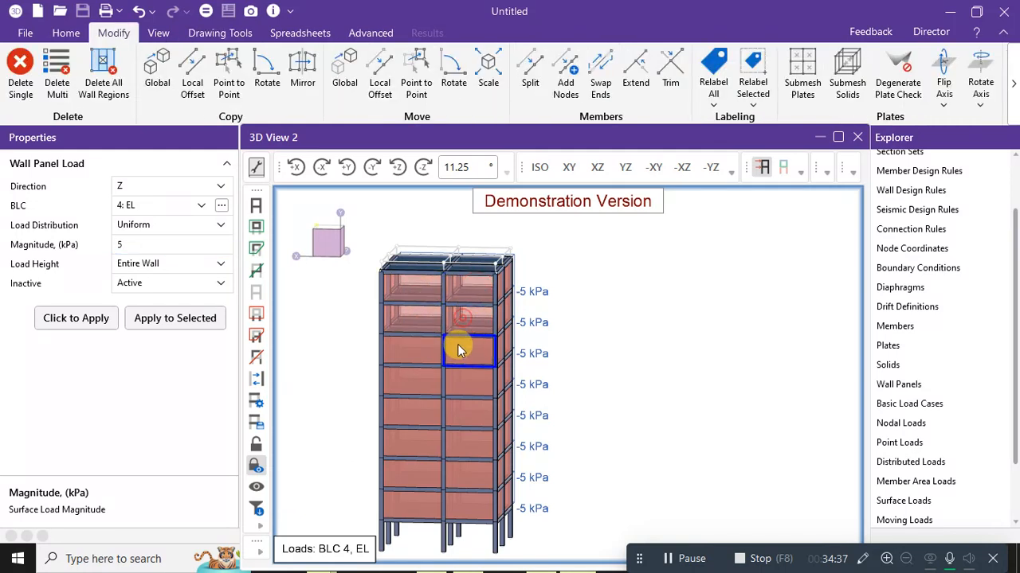
left_click(410, 379)
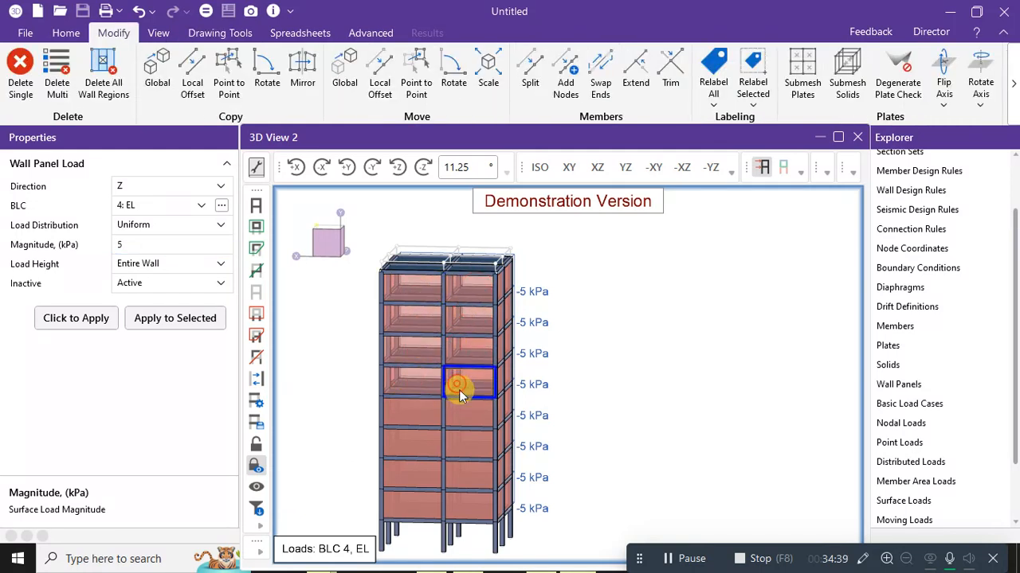
left_click(462, 411)
left_click(422, 411)
left_click(417, 440)
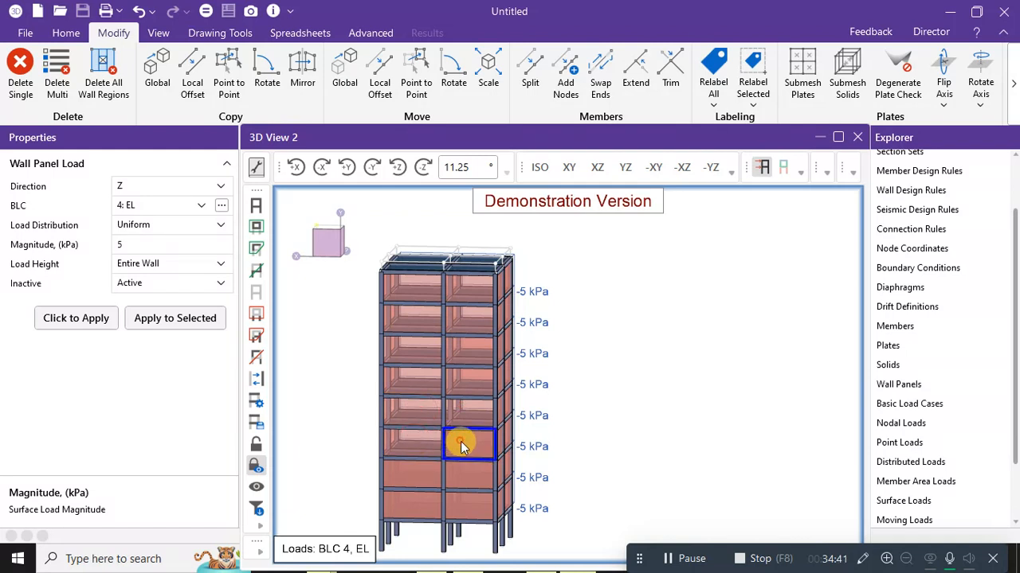
left_click(461, 441)
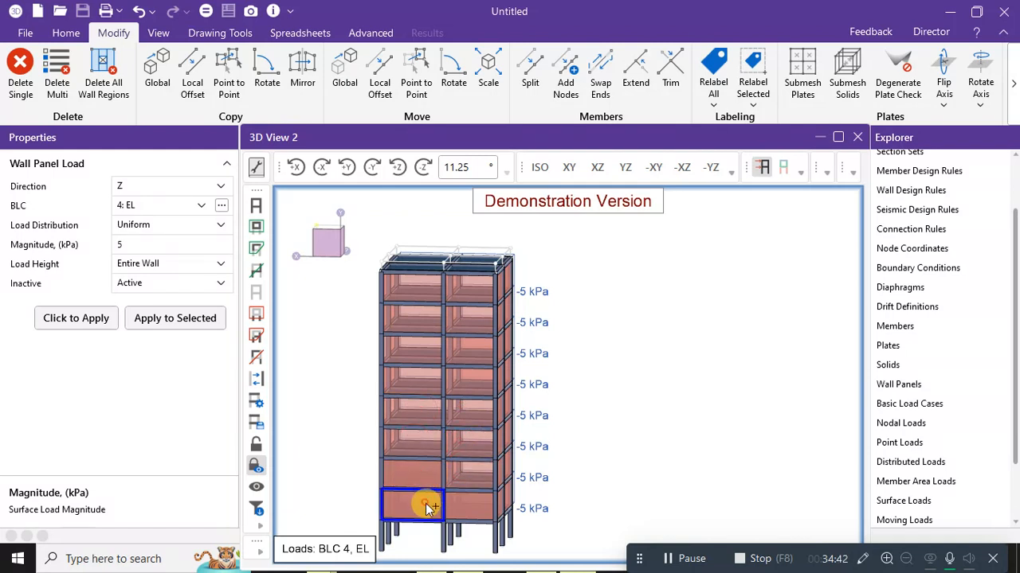
left_click(425, 503)
left_click(422, 477)
left_click(458, 504)
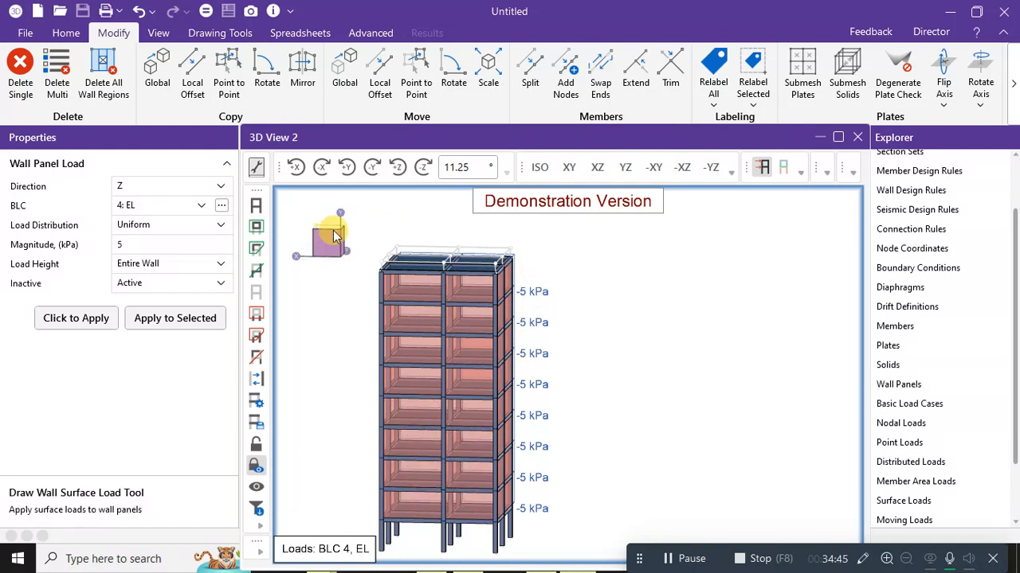
left_click(163, 329)
mouse_move(614, 326)
middle_mouse_down()
mouse_move(531, 323)
mouse_move(603, 318)
middle_mouse_up()
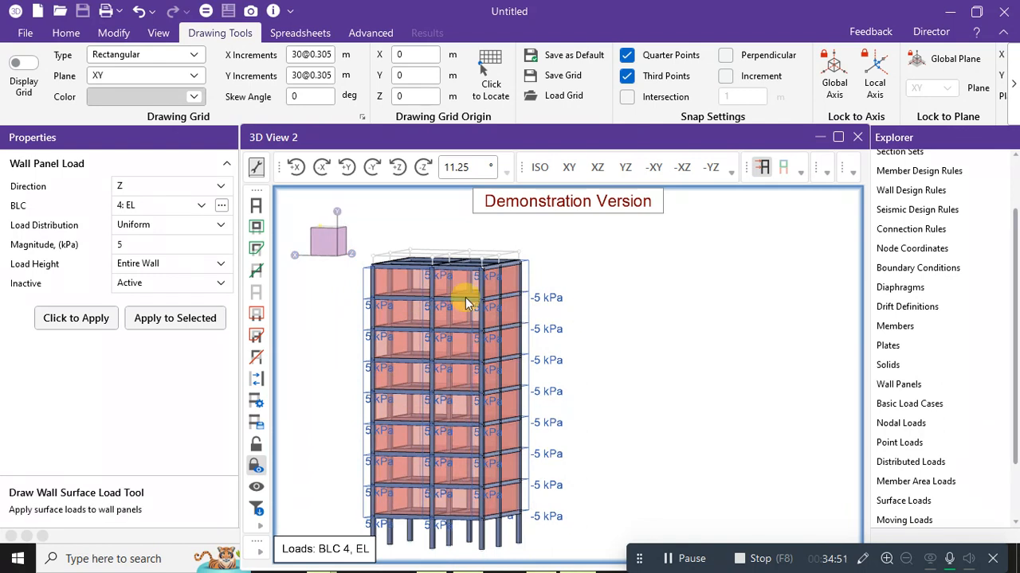
Switch to BLC 3: WL and apply a 3 kPa load to the selected front panels.
left_click(191, 206)
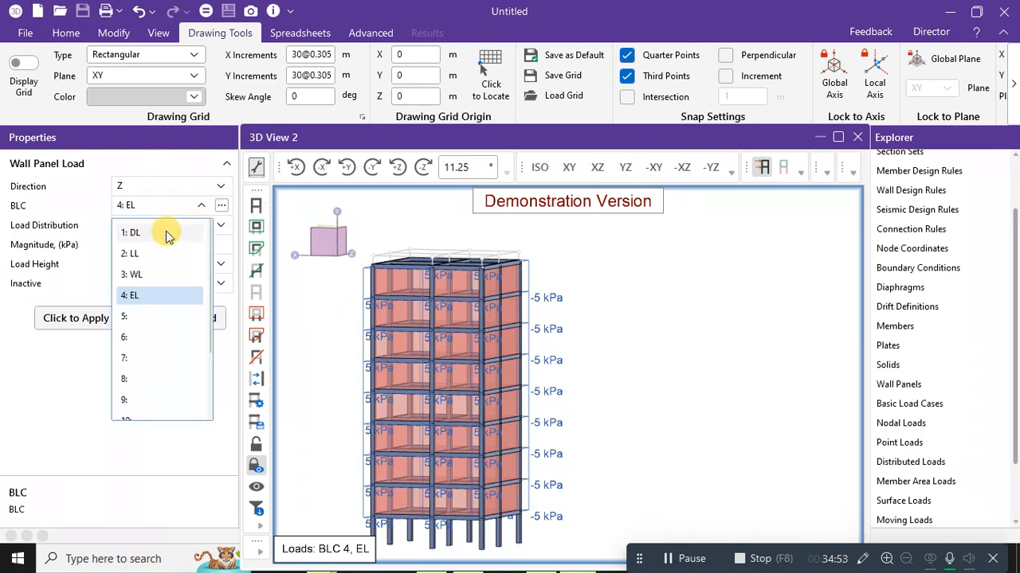
left_click(132, 274)
left_click(136, 246)
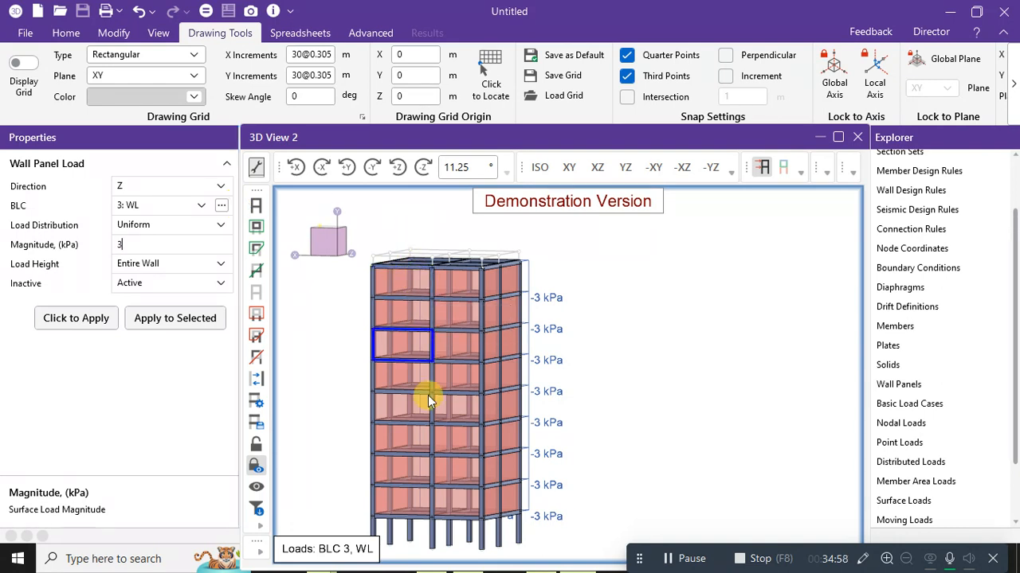
left_click(169, 317)
mouse_move(670, 381)
middle_mouse_down("ctrl")
mouse_move(587, 382)
mouse_move(675, 377)
middle_mouse_up("ctrl")
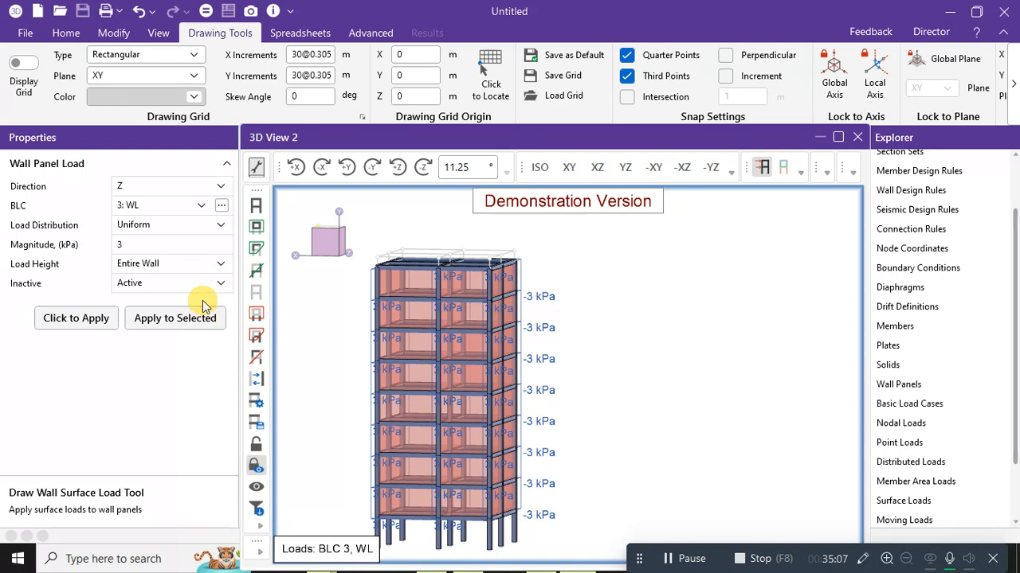
middle_click_drag(603, 232, 627, 235, "ctrl")
Change the wall load direction to X with a -3 kPa magnitude.
scroll(614, 270, "down", 2)
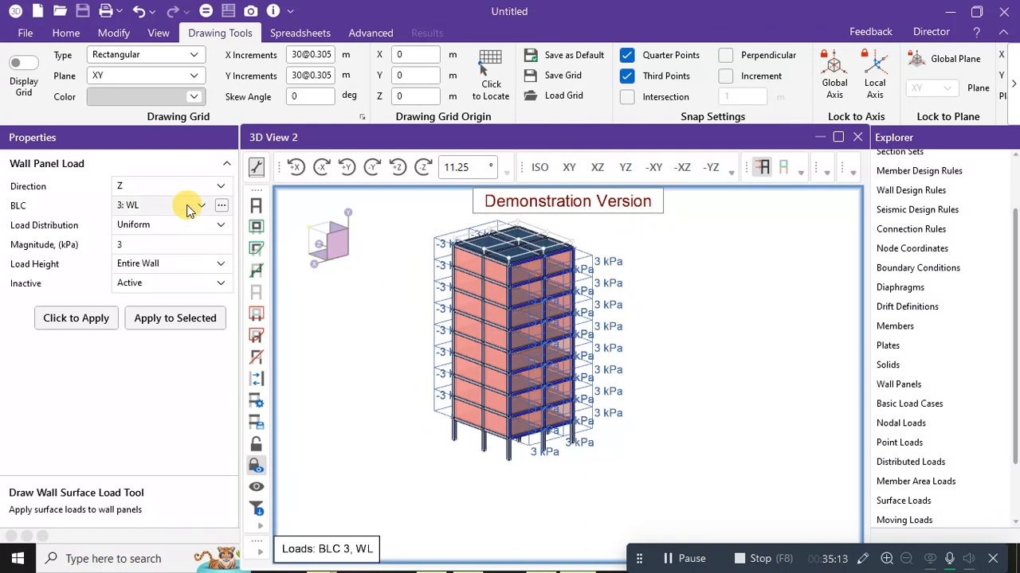
left_click(205, 185)
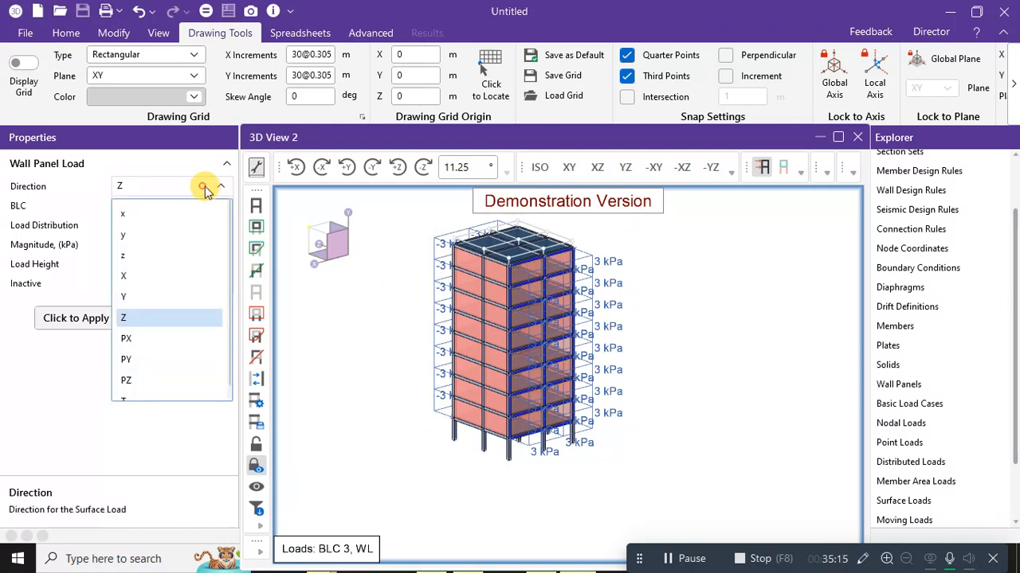
left_click(204, 183)
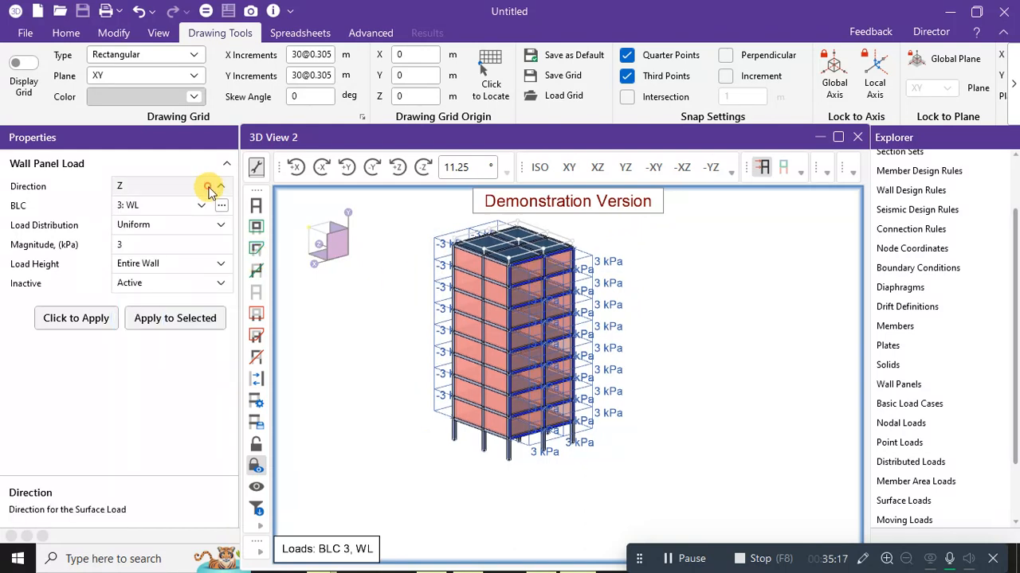
left_click(203, 186)
left_click(129, 276)
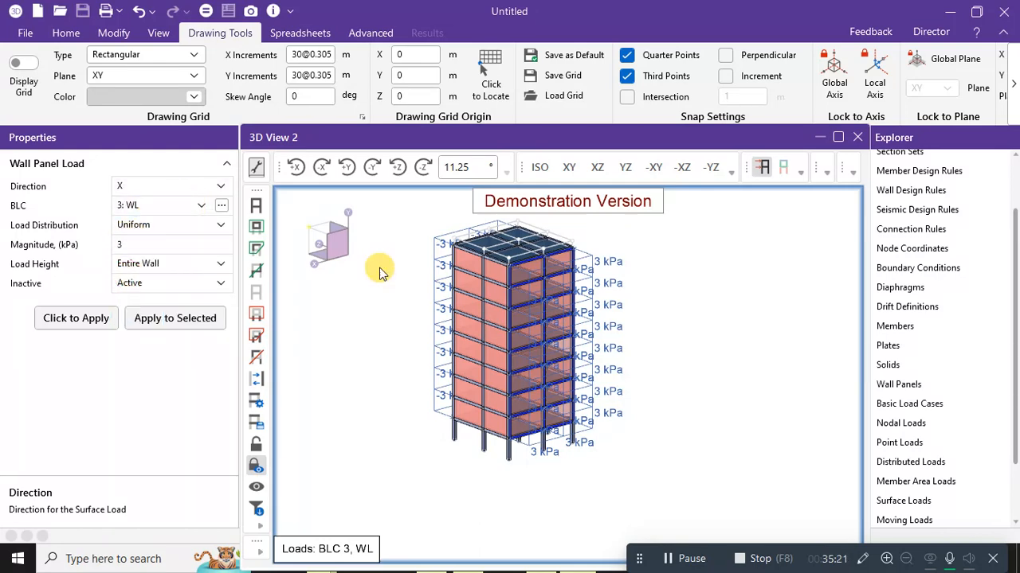
middle_click_drag(415, 280, 391, 272)
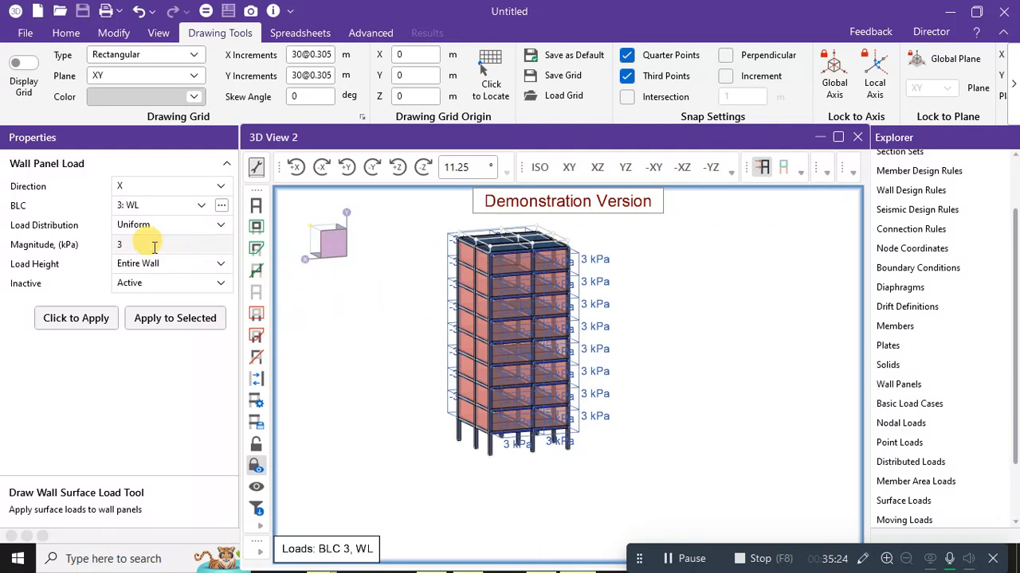
left_click(121, 247)
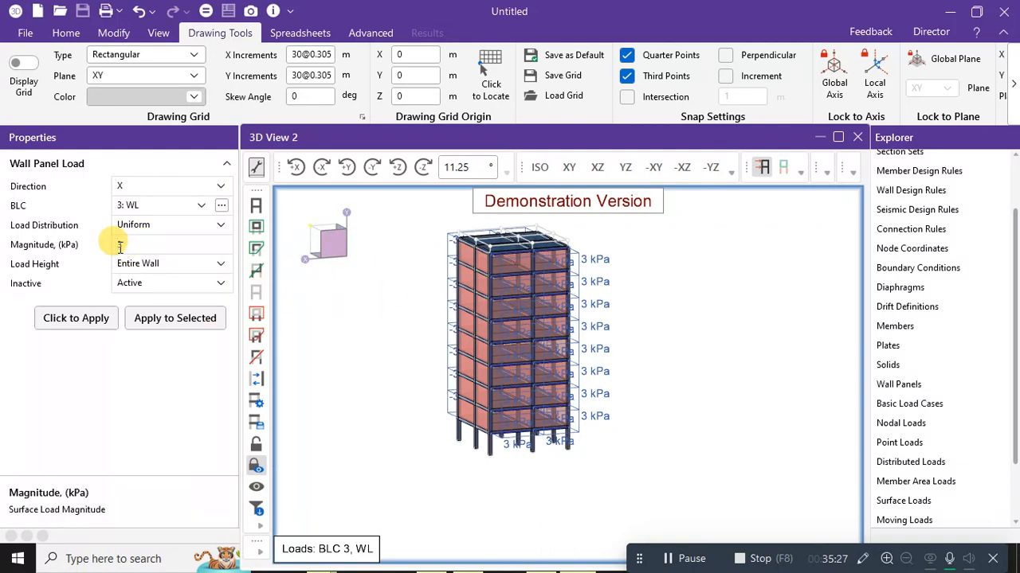
type("-")
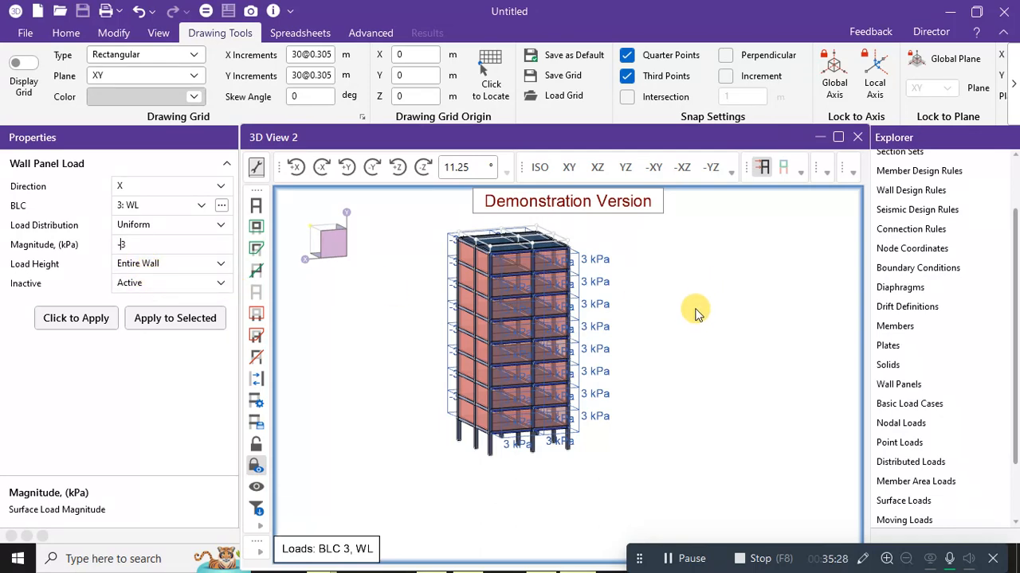
middle_click_drag(712, 326, 760, 326, "ctrl")
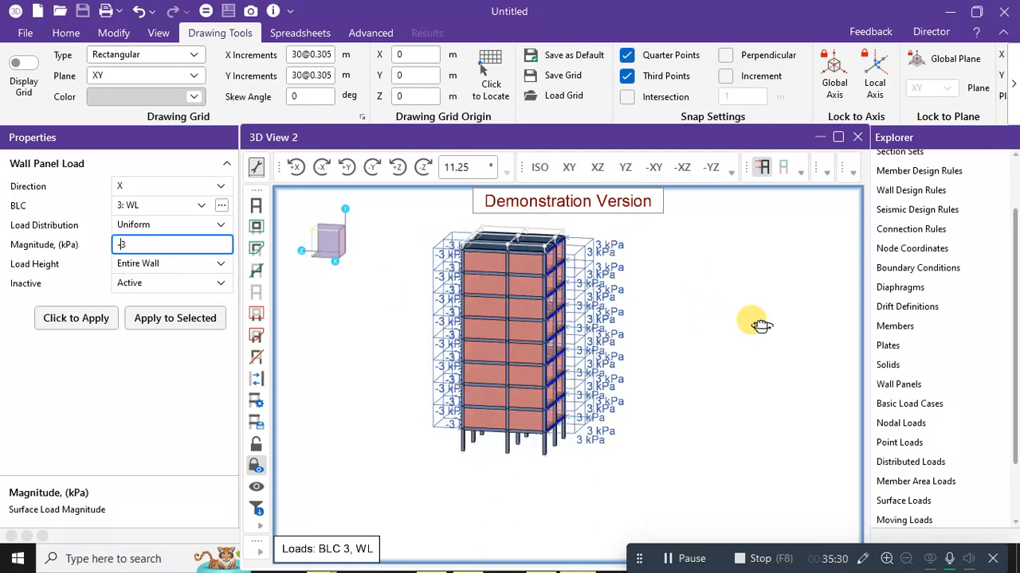
Select seven side wall panels across the storeys and apply the -3 kPa WL load.
left_click(490, 260)
left_click(525, 258)
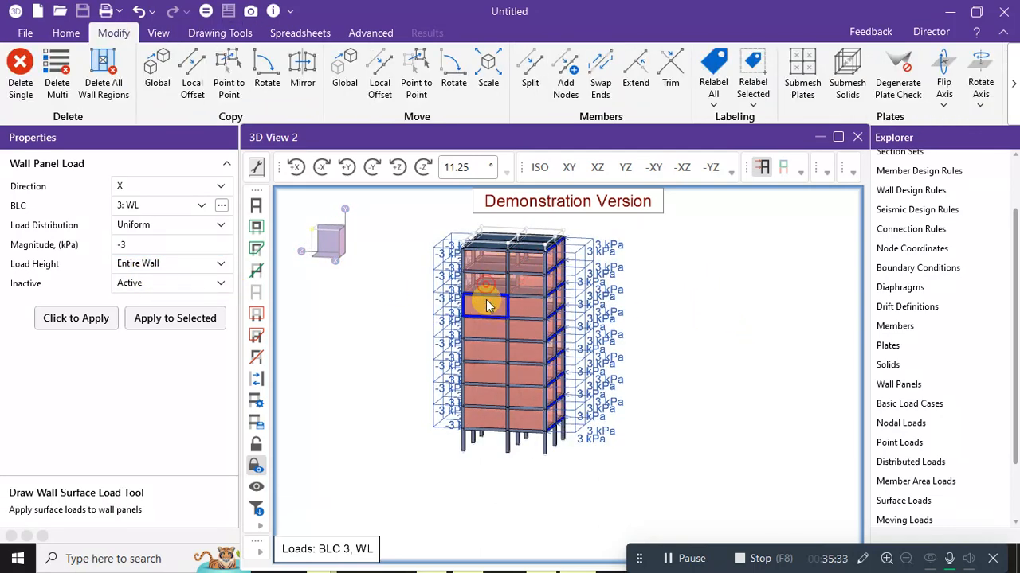
left_click(519, 322)
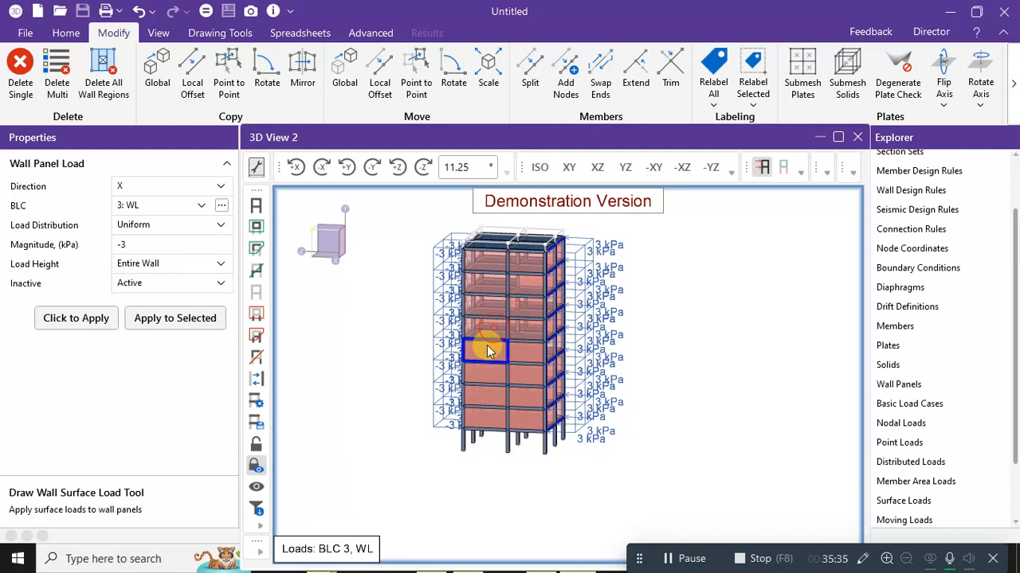
left_click(493, 374)
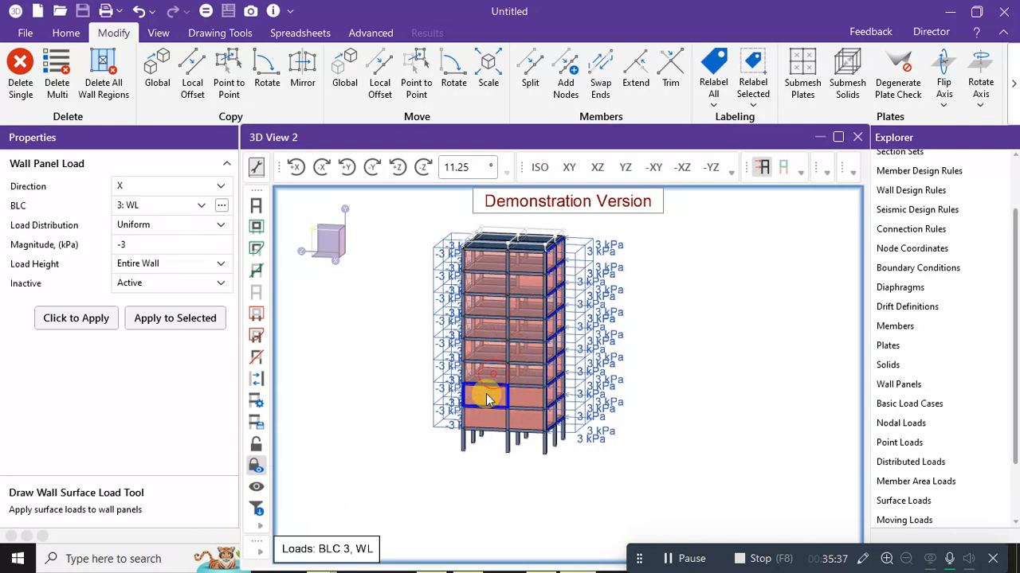
left_click(517, 400)
left_click(516, 417)
left_click(483, 422)
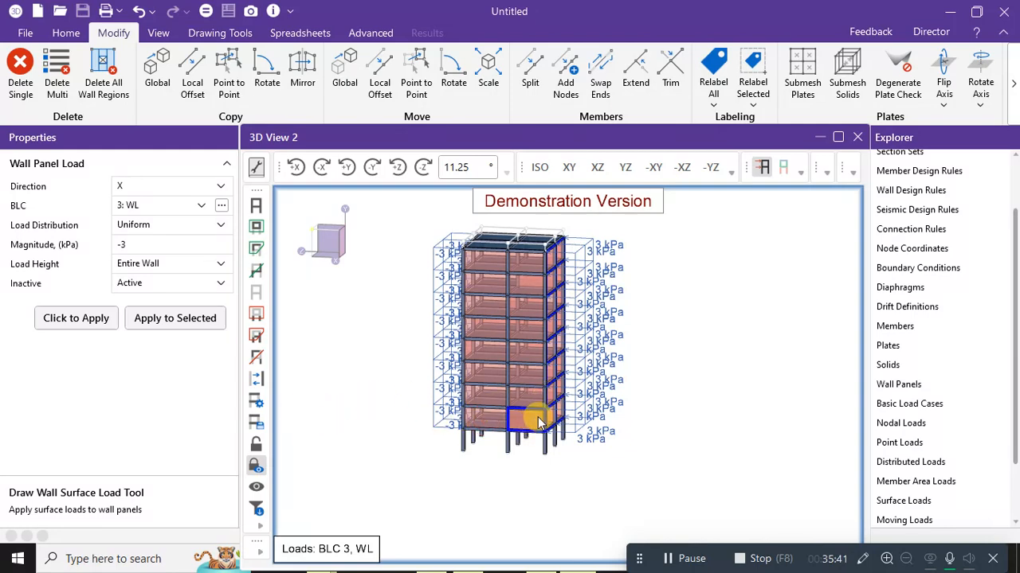
scroll(597, 387, "up", 2)
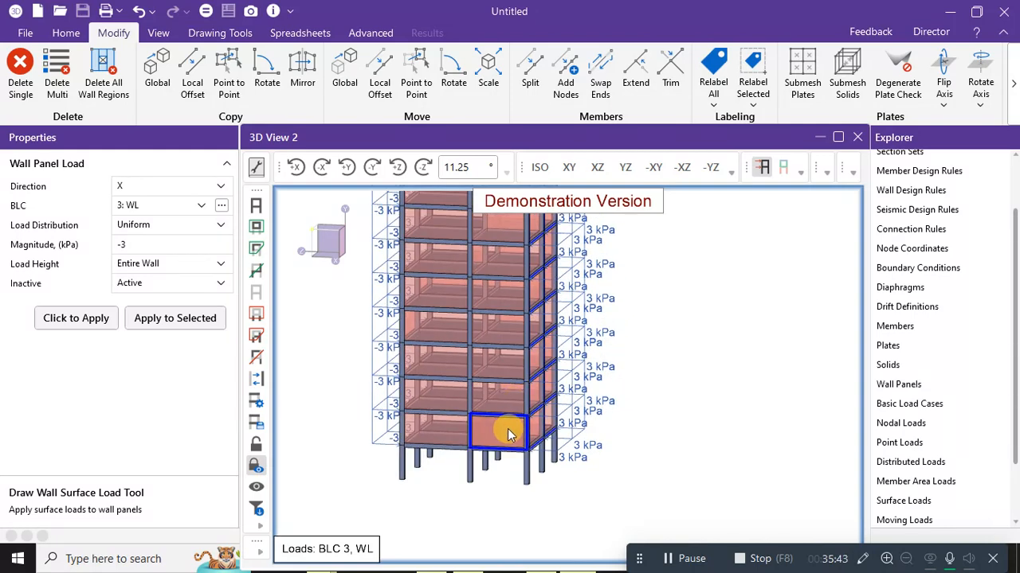
middle_click_drag(548, 280, 542, 256)
middle_click_drag(630, 256, 671, 228)
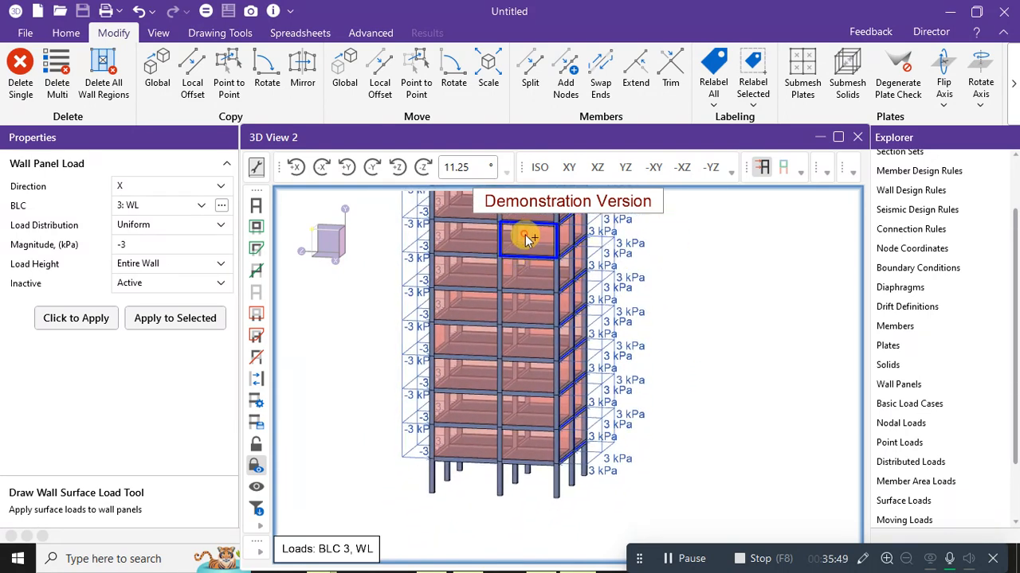
middle_click_drag(662, 275, 584, 335)
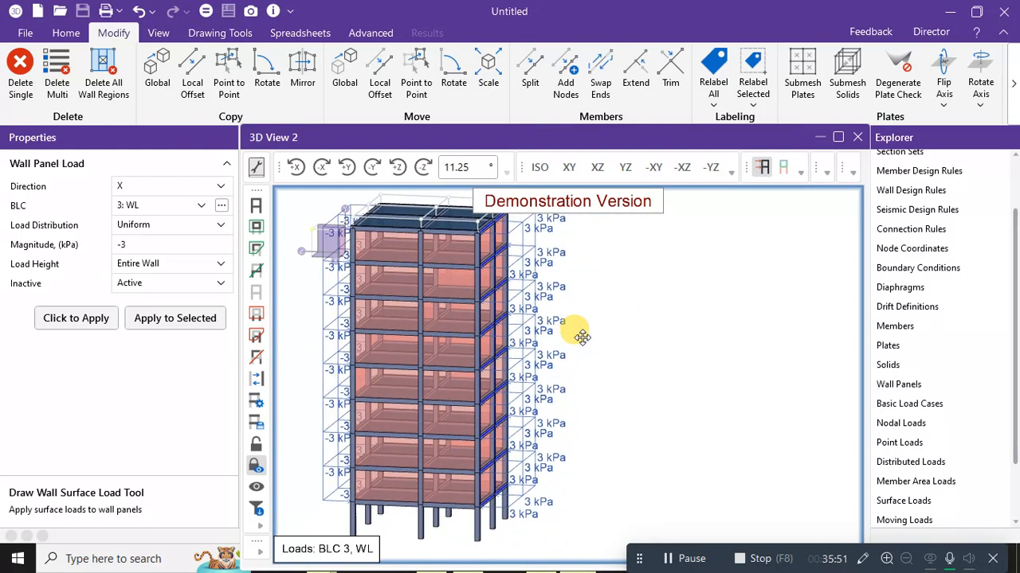
left_click(162, 319)
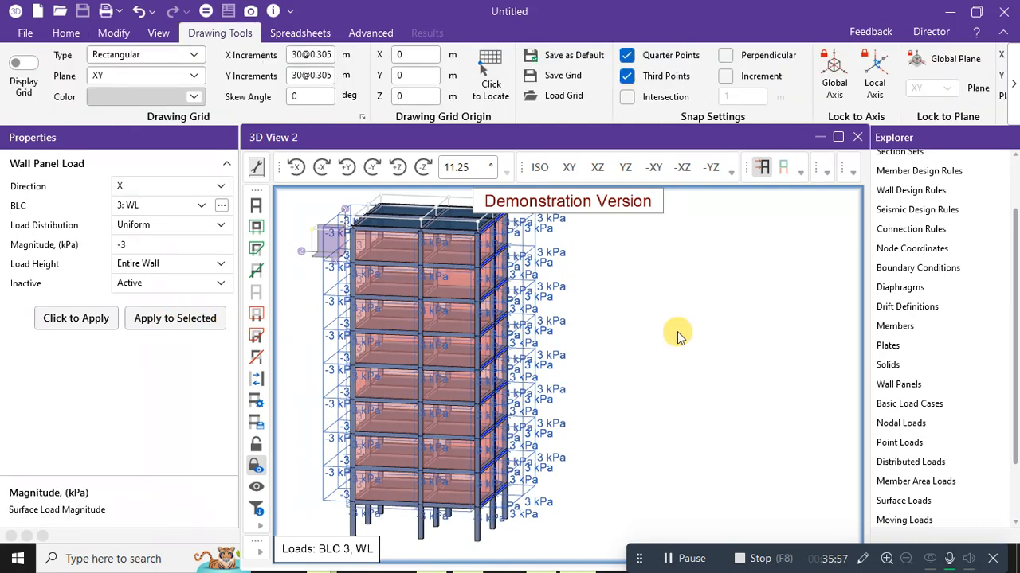
mouse_move(685, 354)
middle_mouse_down("ctrl")
mouse_move(537, 353)
mouse_move(686, 345)
middle_mouse_up("ctrl")
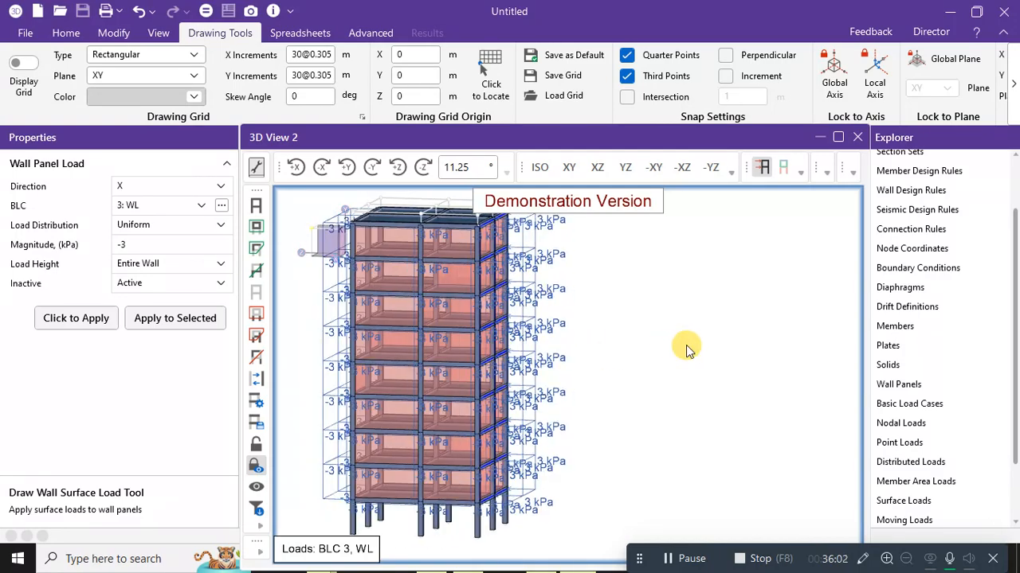
Switch to BLC 4: EL and apply -5 kPa to the selected side panels.
left_click(176, 209)
left_click(135, 291)
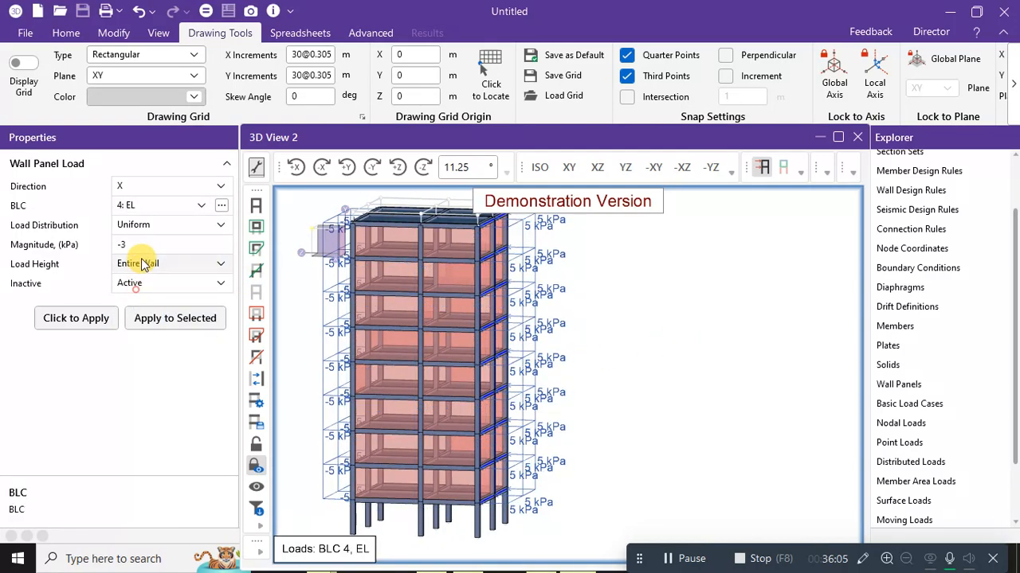
left_click(148, 244)
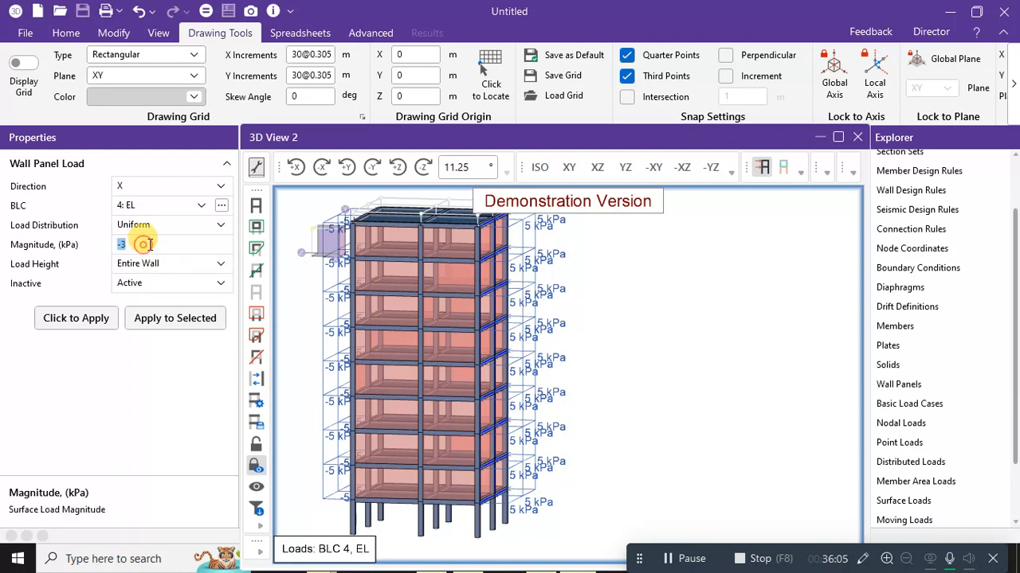
left_click(167, 318)
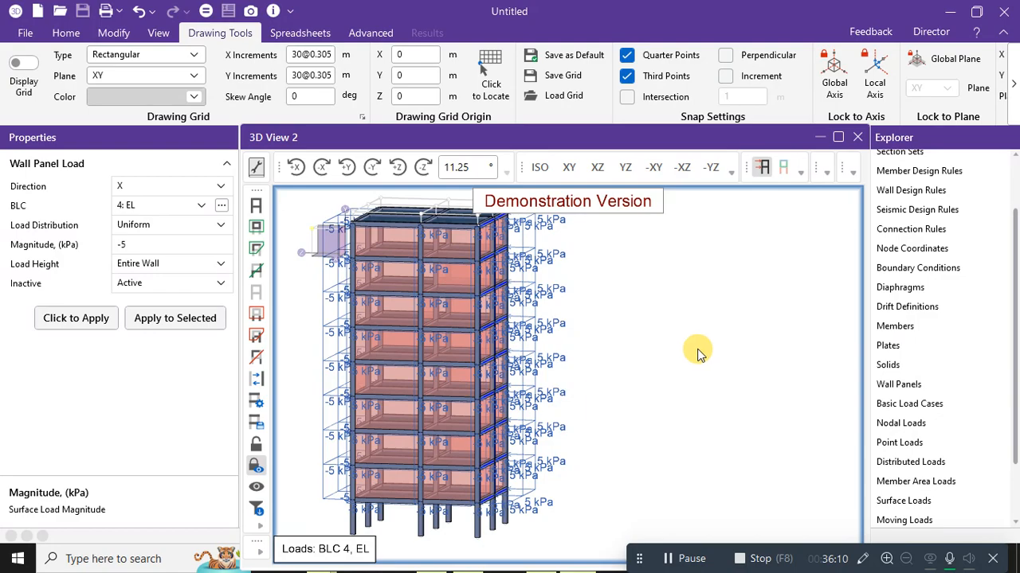
middle_click_drag(698, 354, 500, 368, "shift")
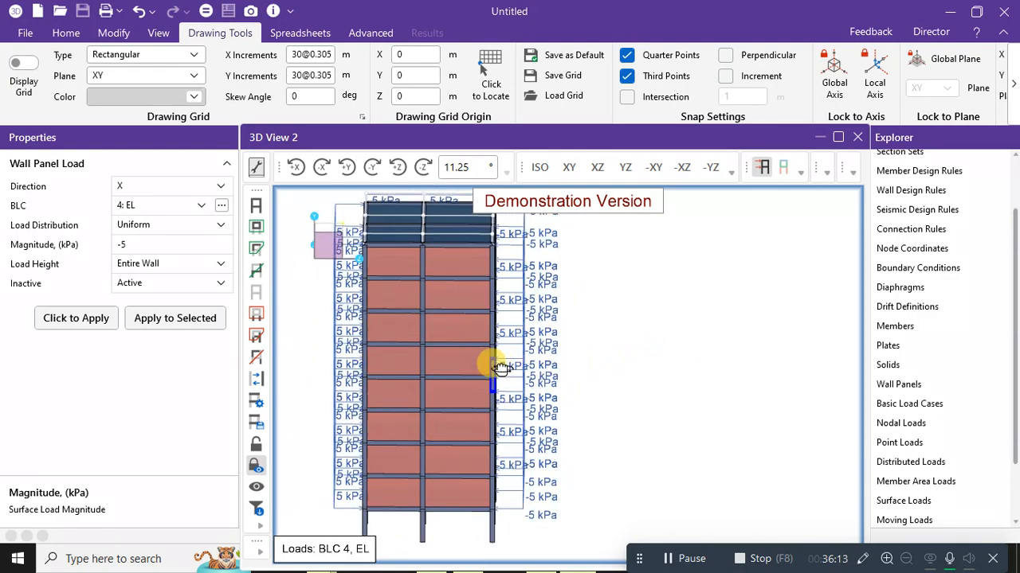
Apply a 5 kPa EL load to six wall panels on the opposite side face.
left_click(122, 244)
type("5")
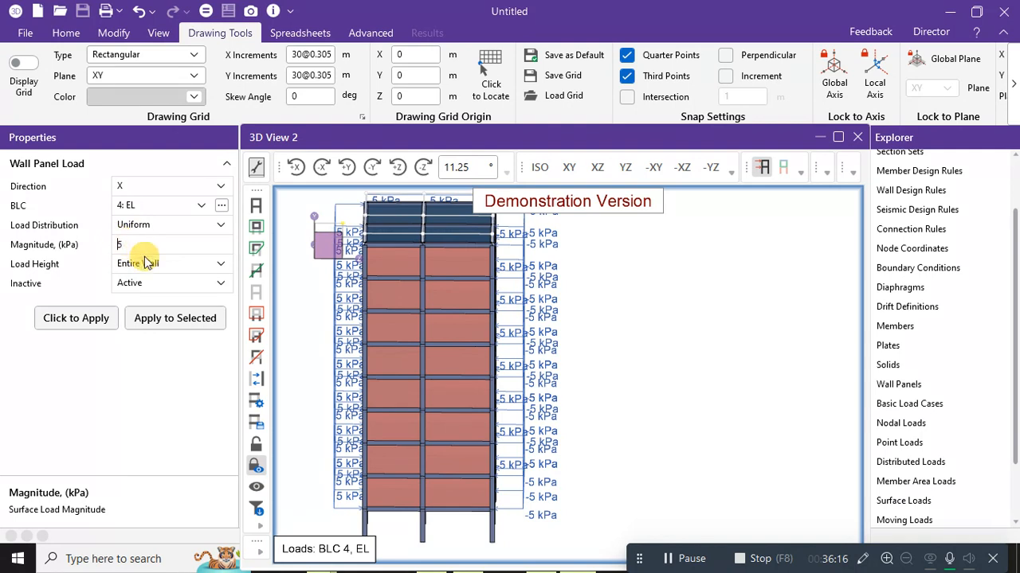
left_click(410, 262)
left_click(455, 267)
left_click(444, 294)
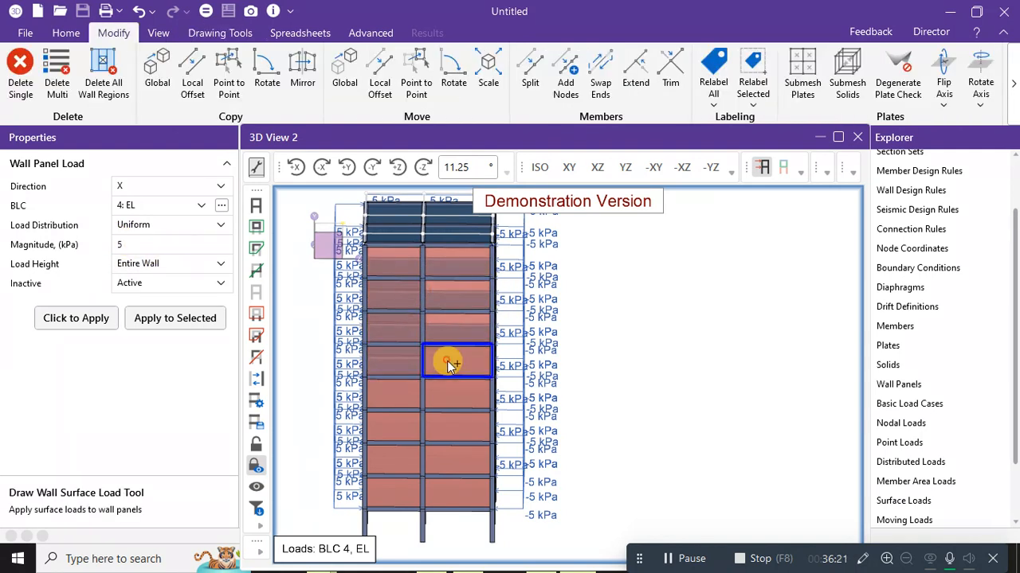
mouse_move(648, 340)
middle_mouse_down()
mouse_move(640, 318)
mouse_move(653, 307)
middle_mouse_up()
left_click(407, 364)
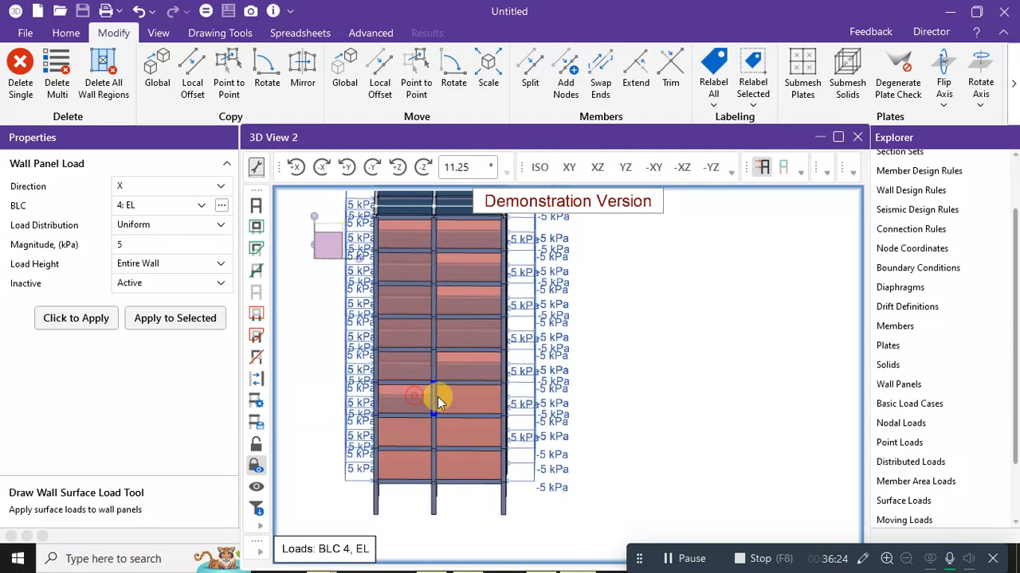
left_click(469, 364)
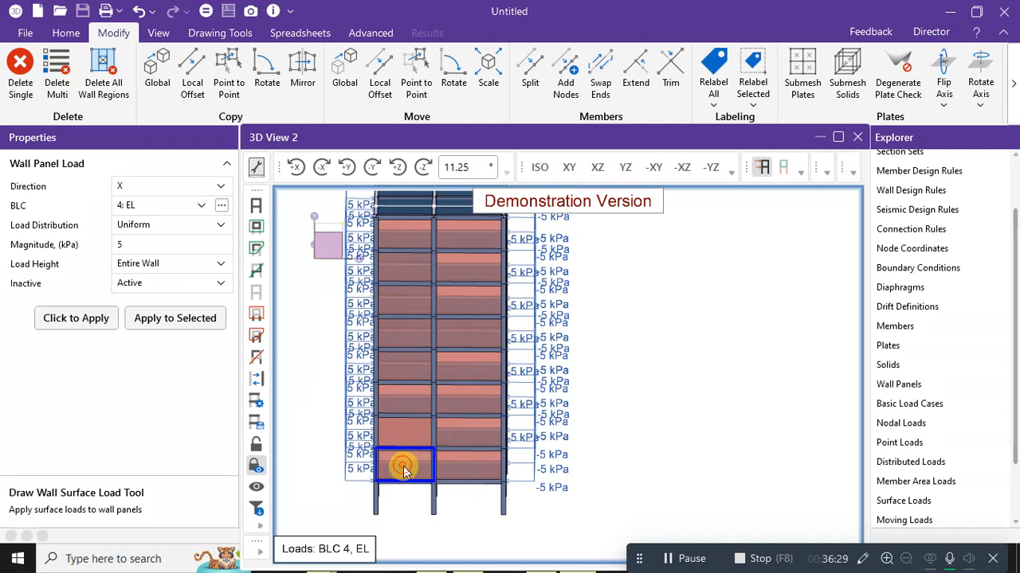
left_click(485, 420)
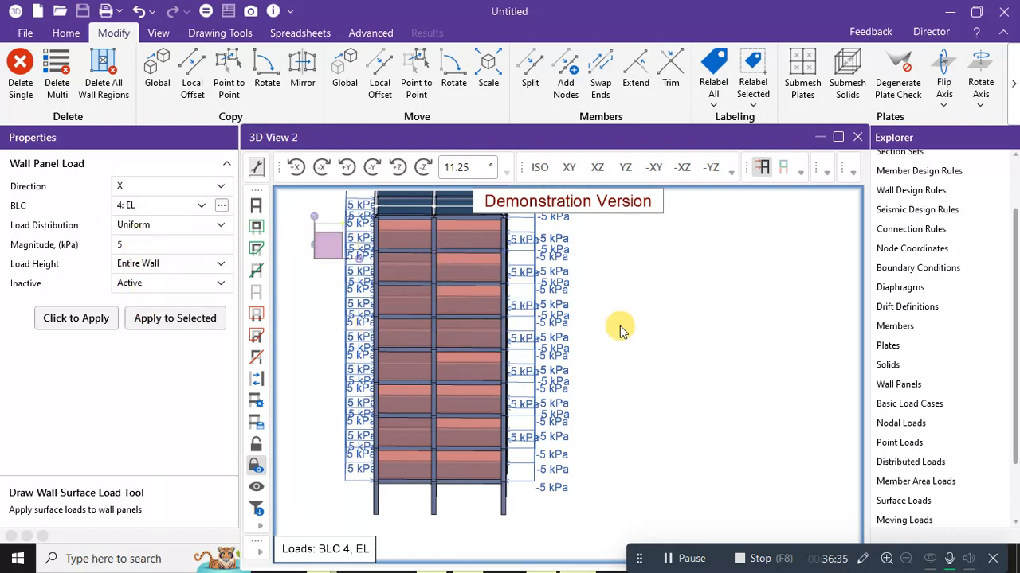
mouse_move(625, 341)
middle_mouse_down()
mouse_move(626, 317)
mouse_move(634, 326)
mouse_move(553, 335)
mouse_move(620, 335)
middle_mouse_up()
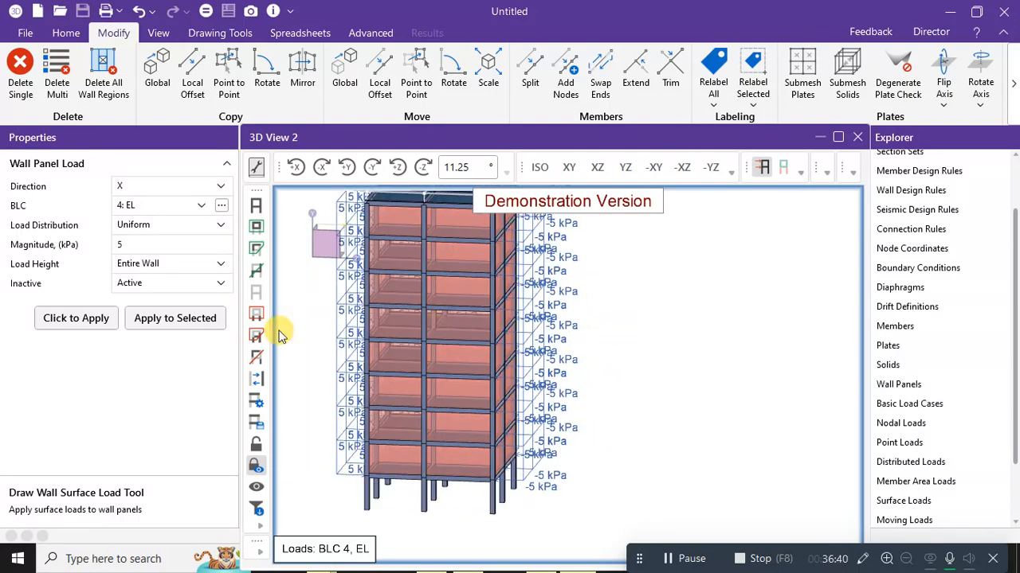
left_click(184, 323)
mouse_move(599, 323)
middle_mouse_down()
mouse_move(583, 333)
mouse_move(519, 312)
mouse_move(626, 333)
mouse_move(740, 314)
mouse_move(623, 334)
middle_mouse_up()
Switch to BLC 3: WL and apply a 3 kPa load to the selected panels.
left_click(167, 209)
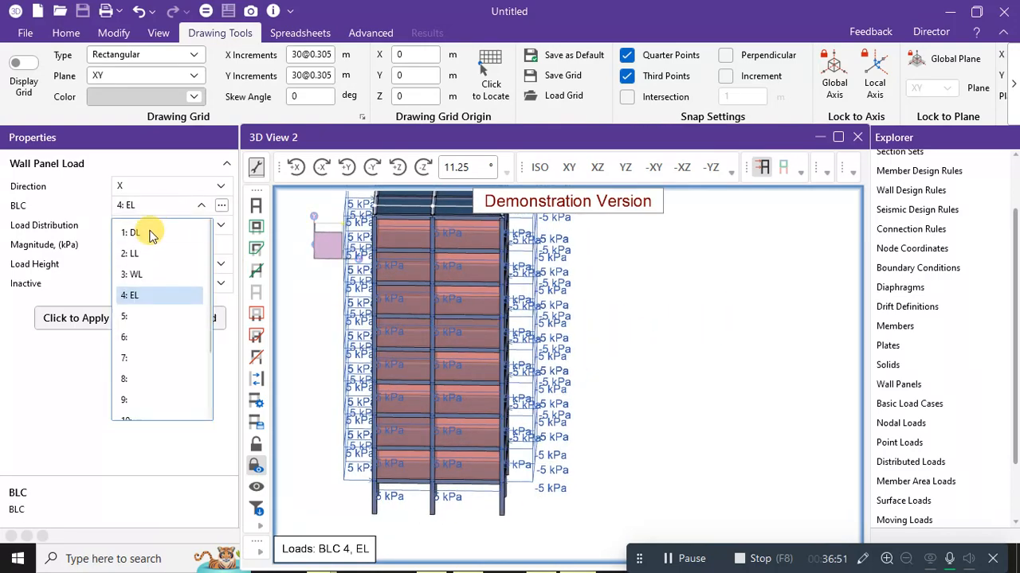
left_click(136, 273)
left_click(132, 247)
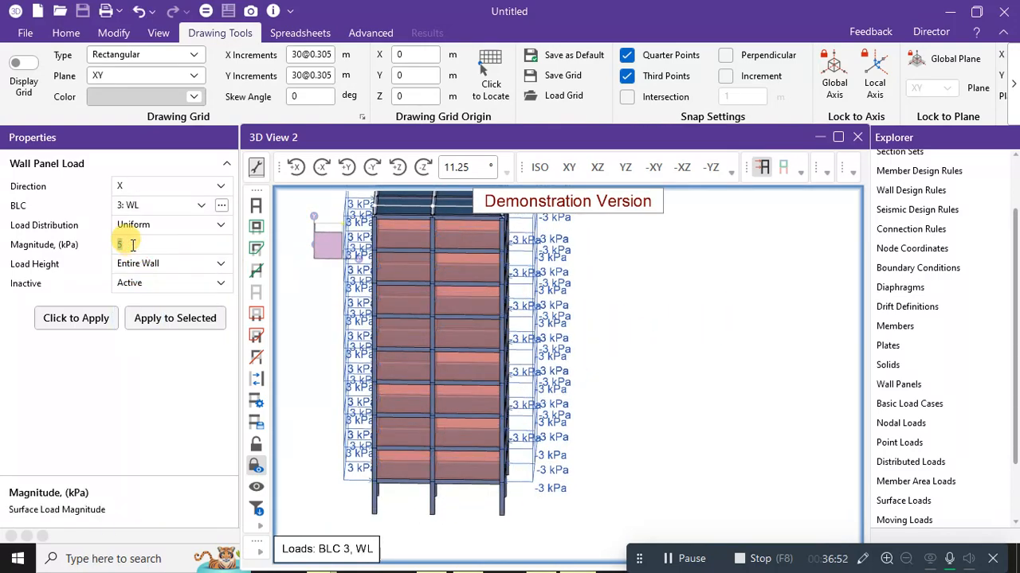
type("3")
left_click(162, 319)
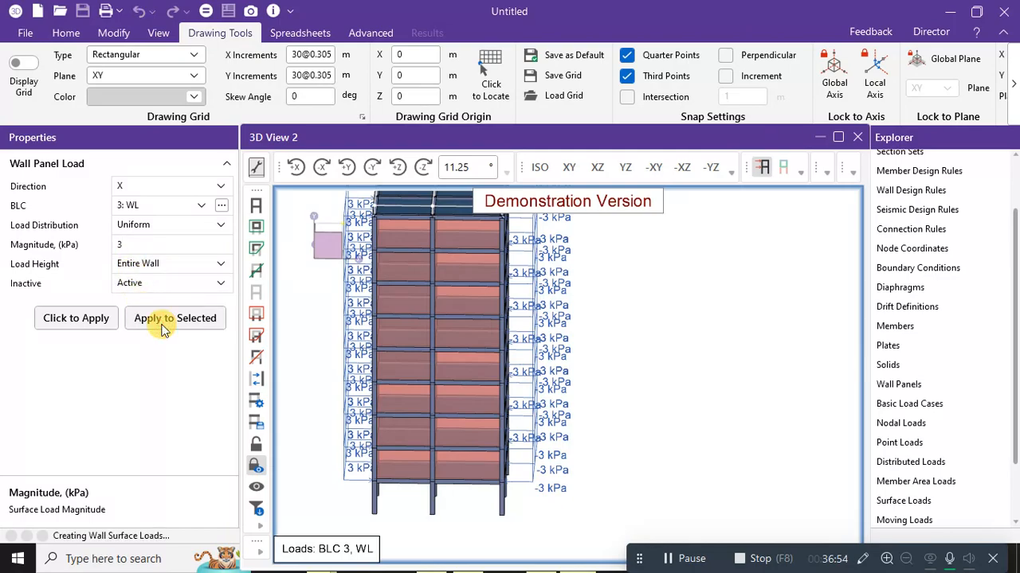
middle_click_drag(694, 371, 630, 353, "shift")
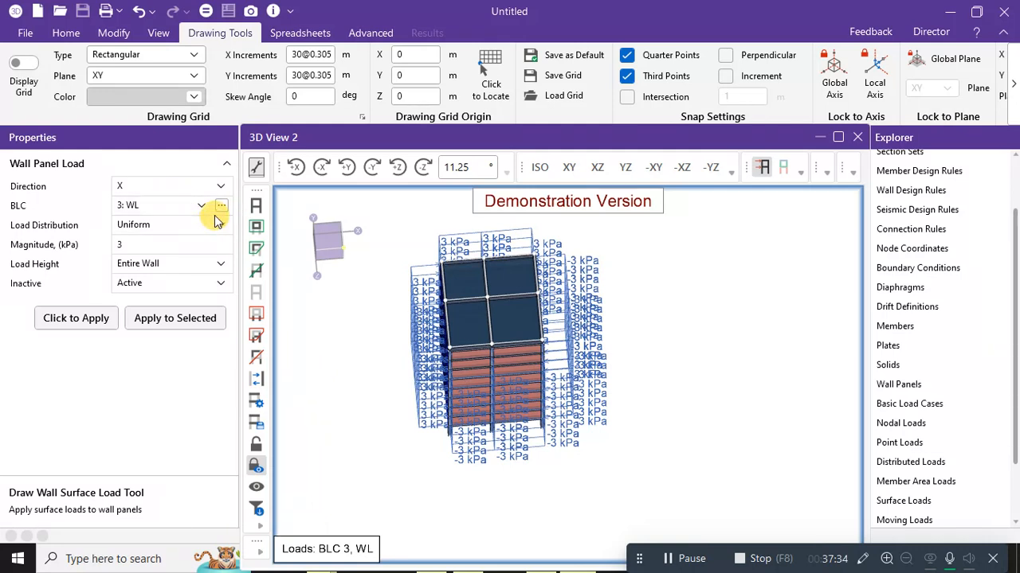
Scroll the Home and Modify ribbons until Model Merge is visible.
left_click(69, 32)
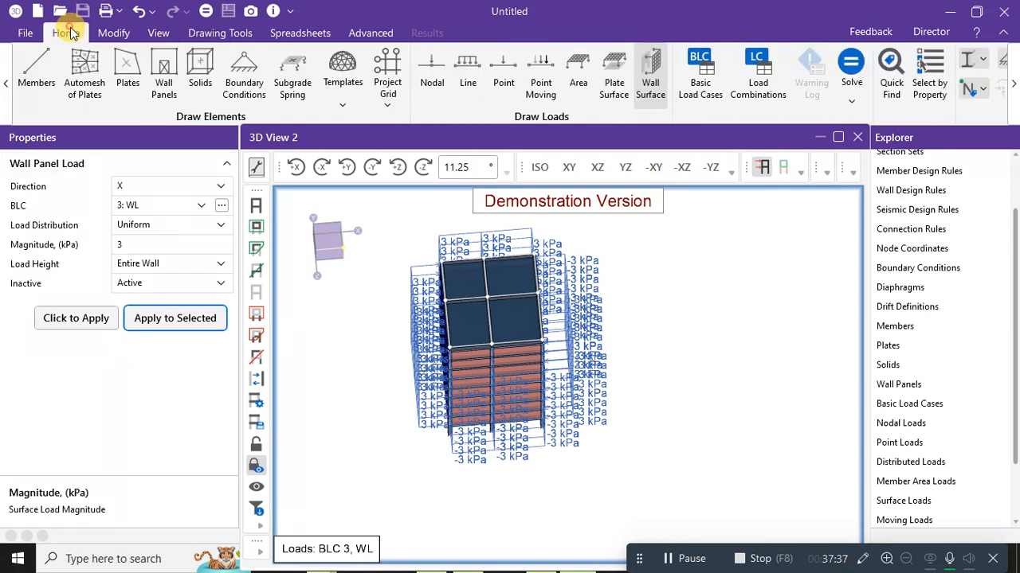
left_click(1013, 89)
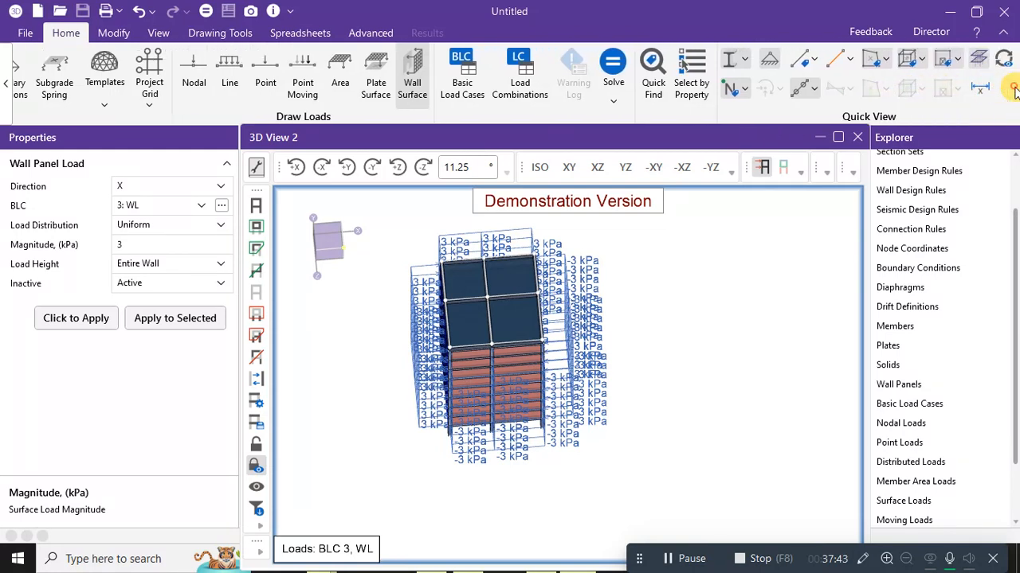
left_click(111, 33)
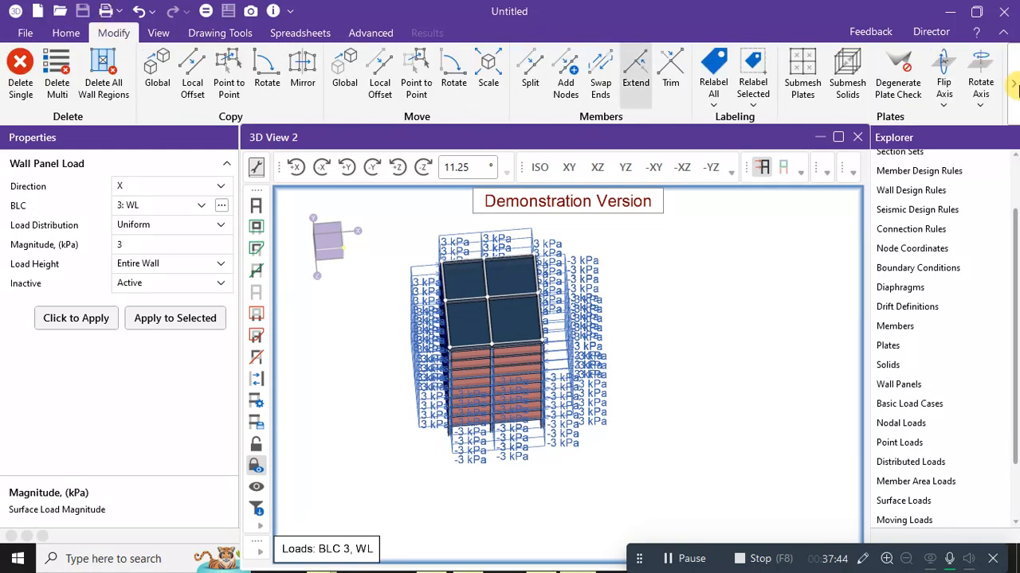
left_click(1014, 89)
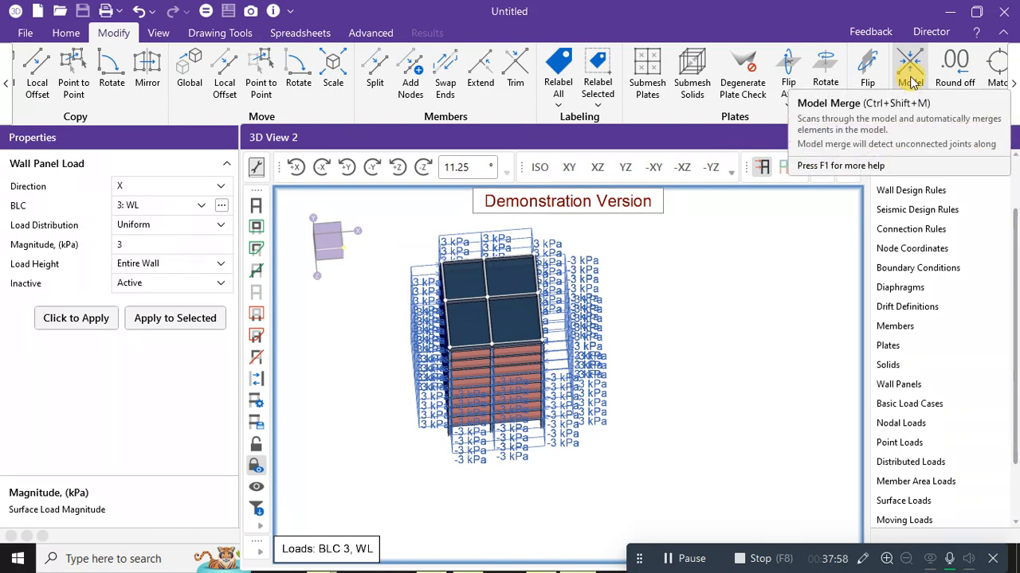
Run Model Merge on the whole model, combining 189 duplicate members and 36 plates.
left_click(913, 82)
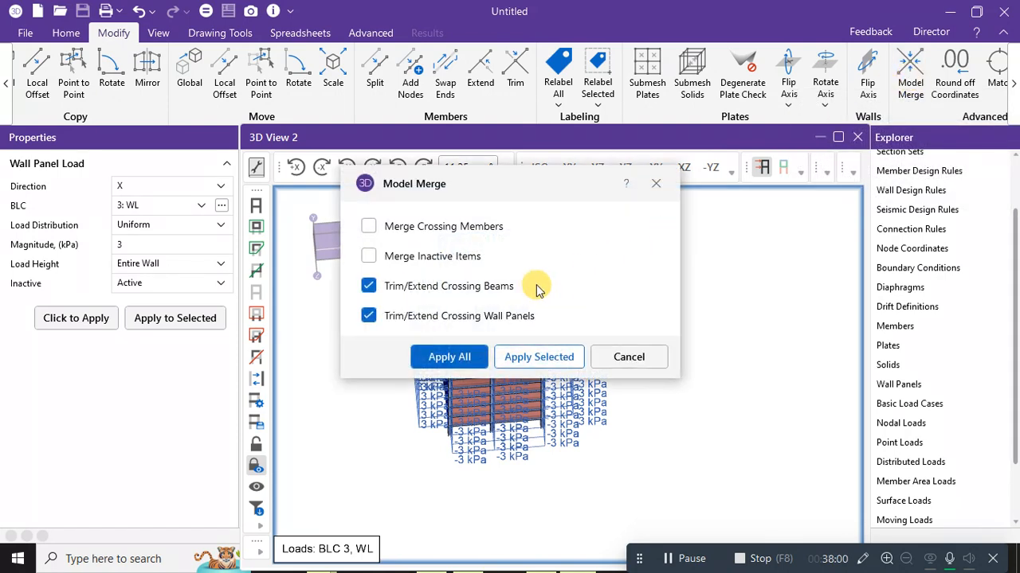
left_click(440, 256)
left_click(442, 227)
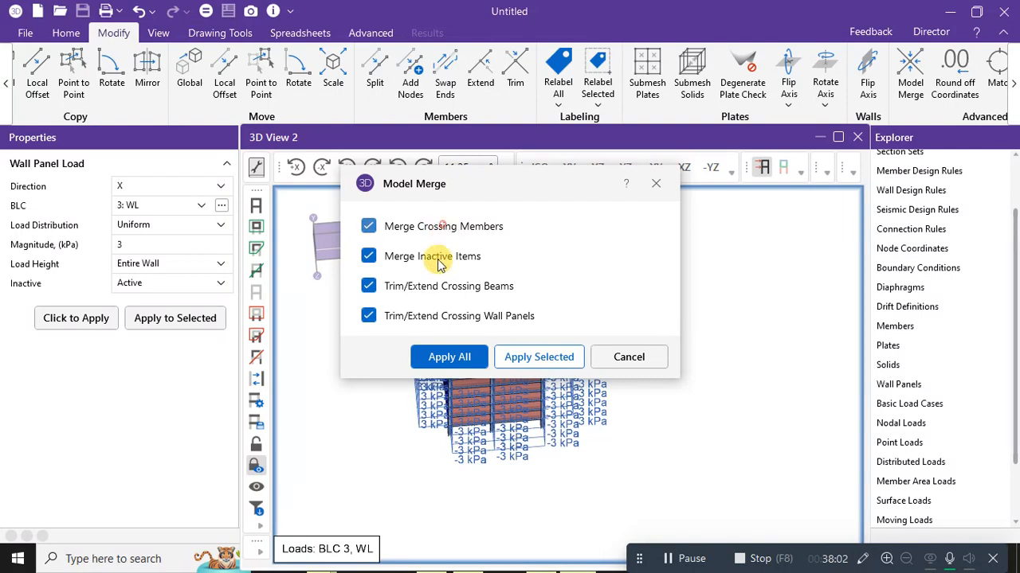
left_click(450, 358)
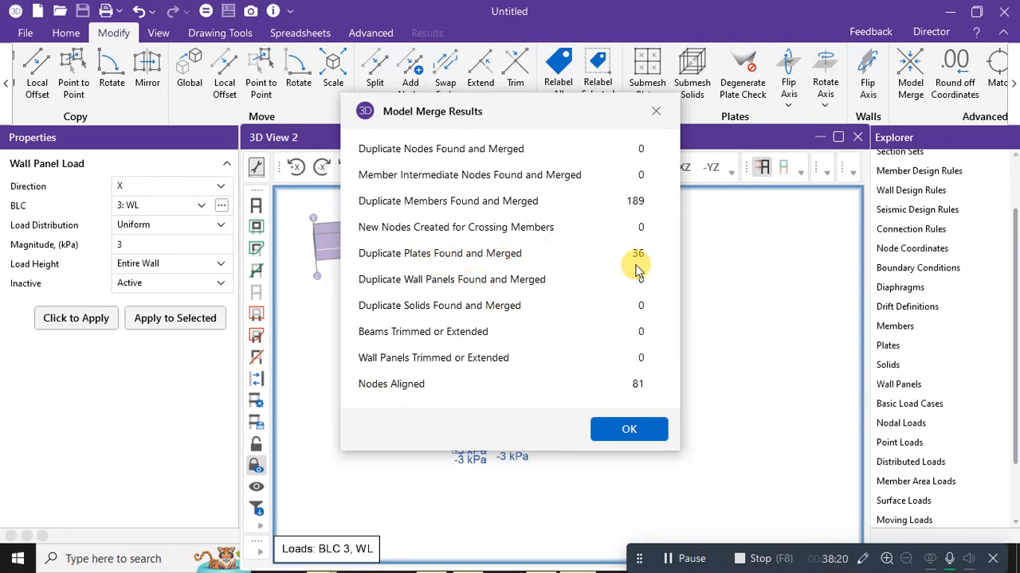
left_click(634, 432)
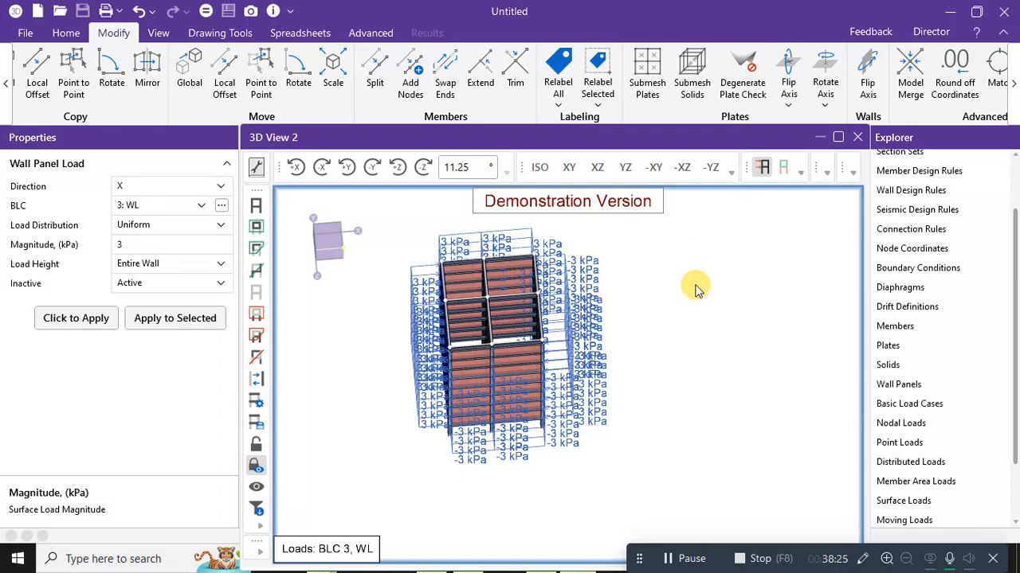
middle_click_drag(693, 287, 804, 206)
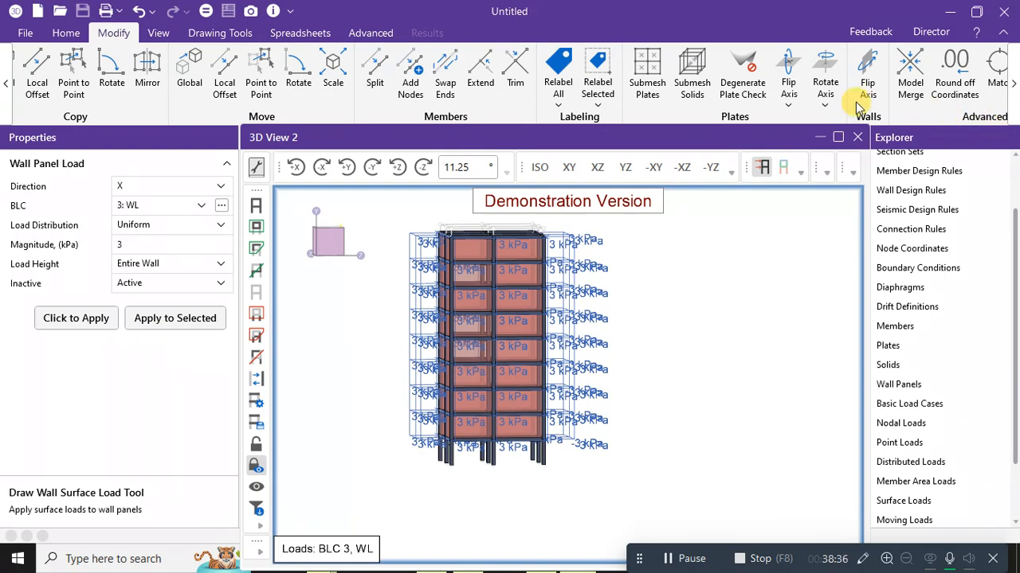
Review the DL, LL, WL and EL basic load cases, then reopen the empty Load Combinations spreadsheet.
left_click(67, 32)
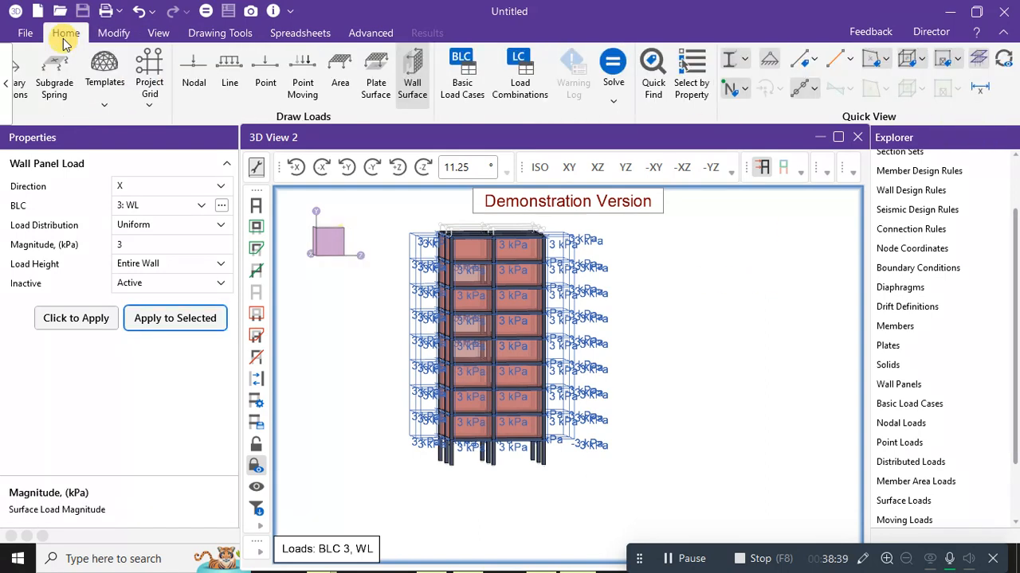
left_click(508, 86)
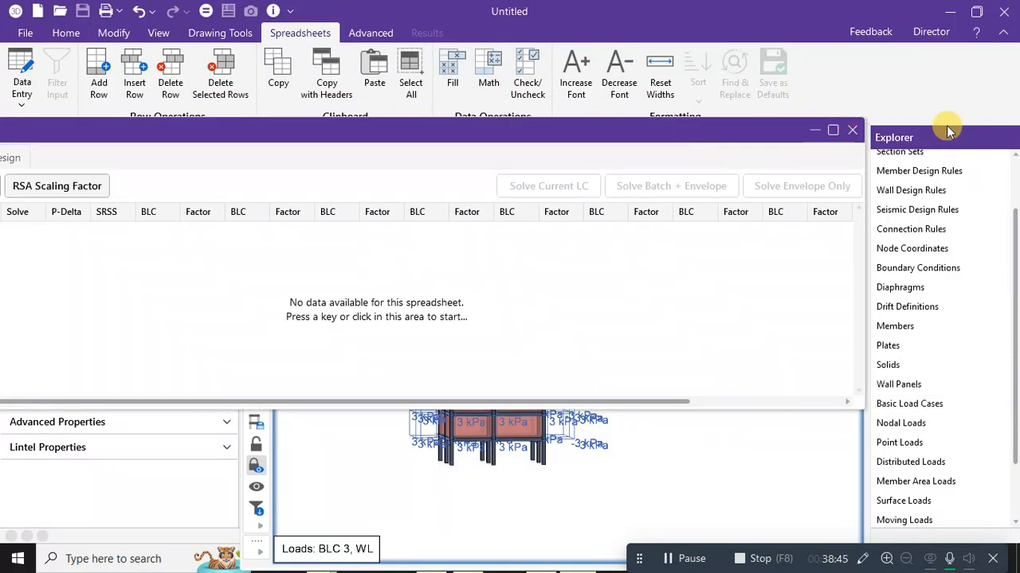
left_click(854, 130)
left_click(66, 33)
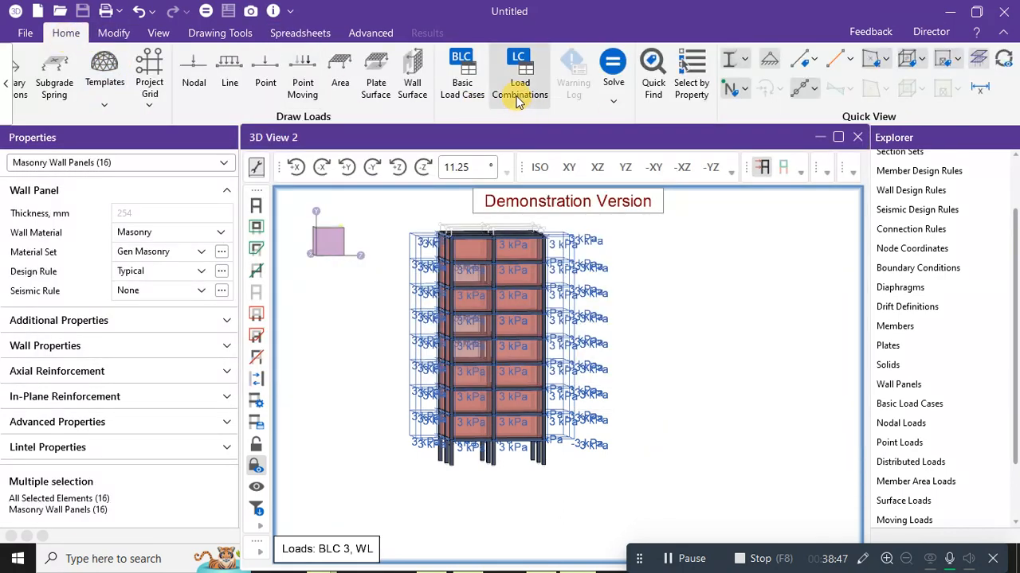
left_click(478, 83)
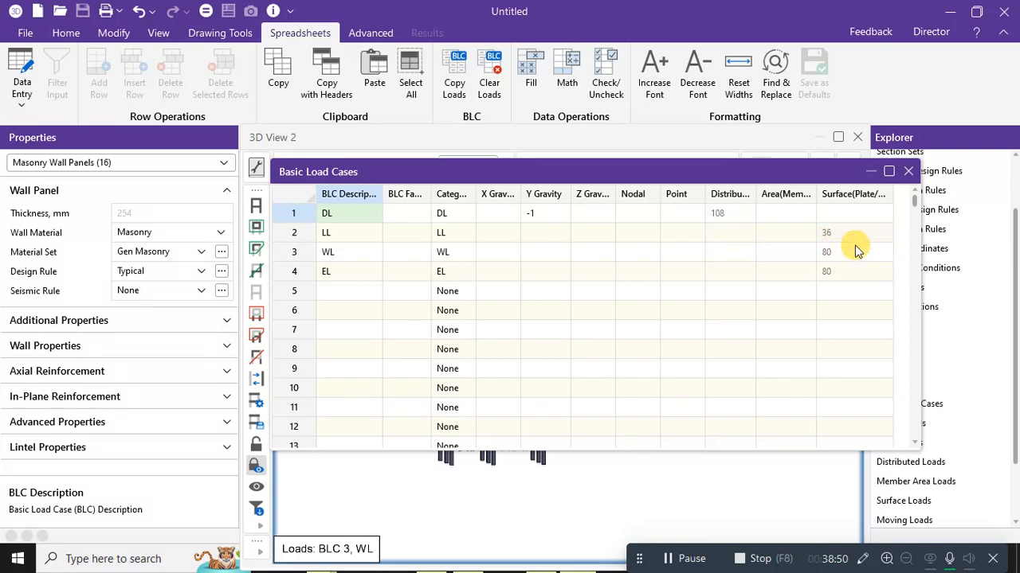
left_click(912, 173)
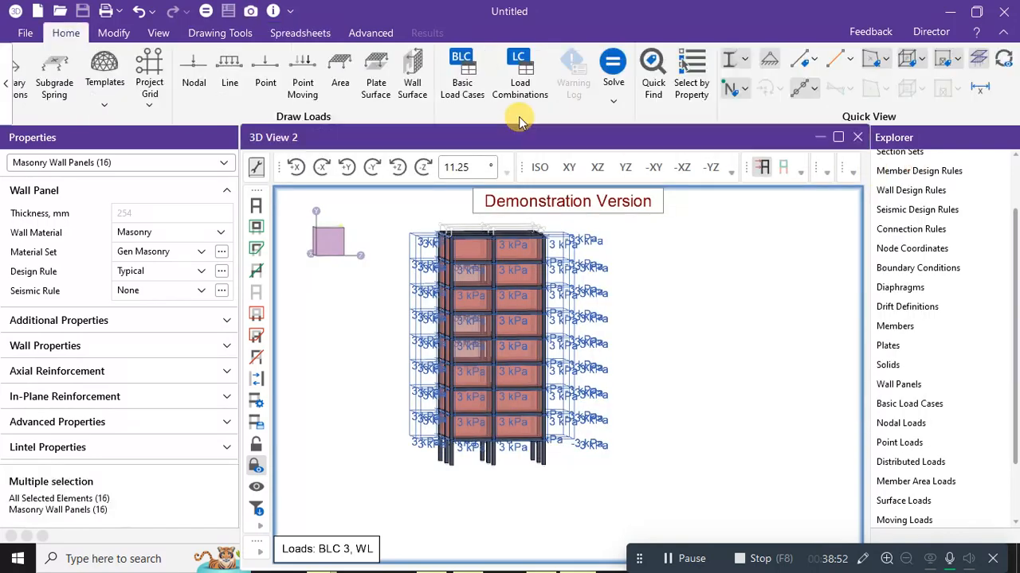
left_click(536, 83)
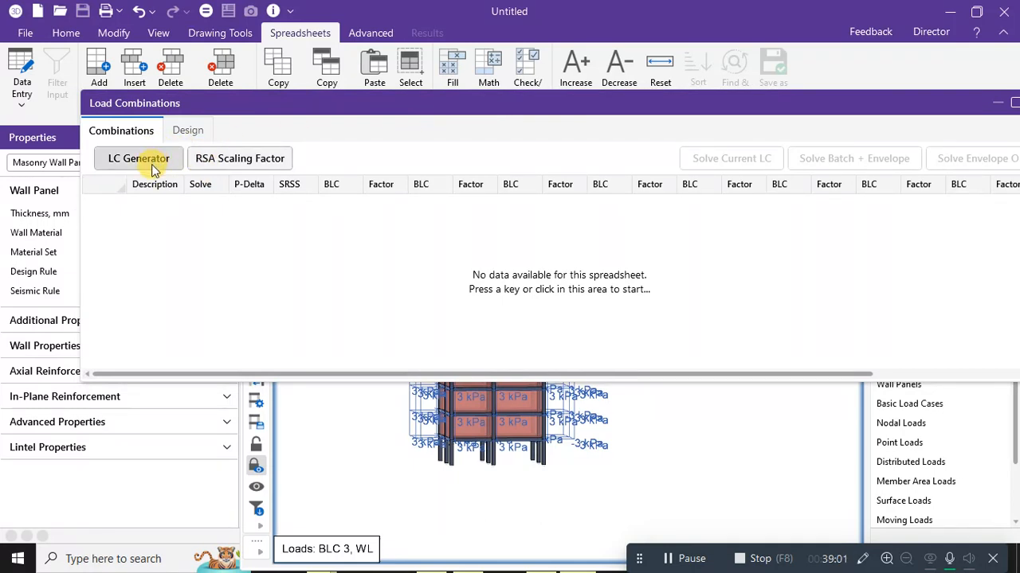
Generate the IS456 gravity load combinations with roof live load included.
left_click(152, 164)
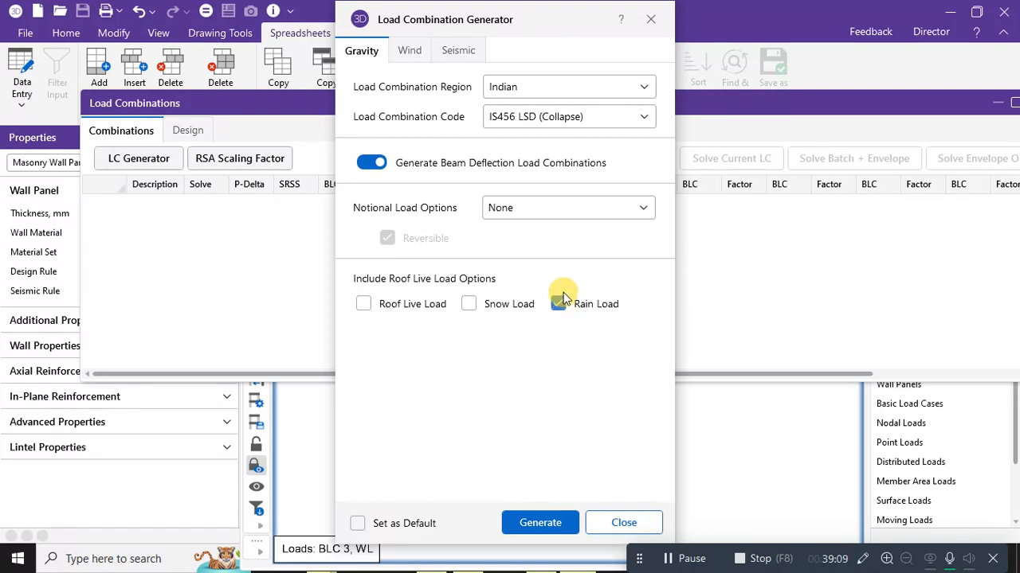
left_click(363, 307)
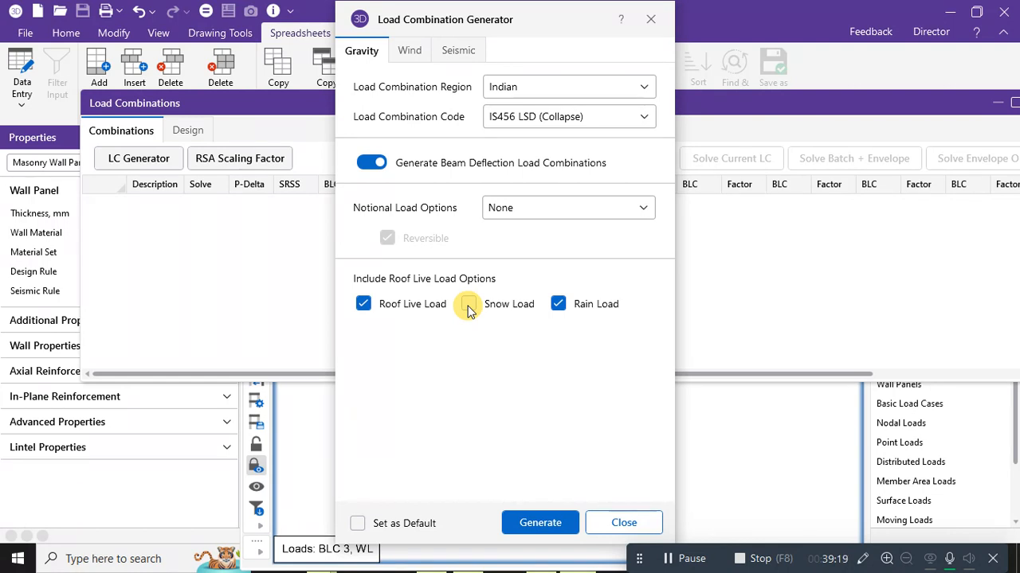
left_click(554, 518)
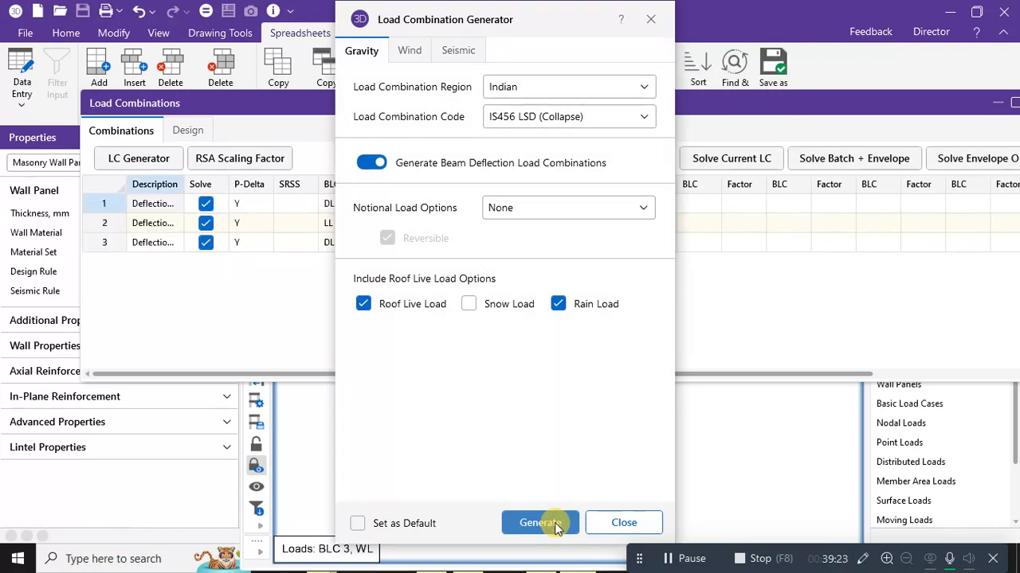
Generate X and Z wind load combinations, including roof wind loads.
left_click(410, 51)
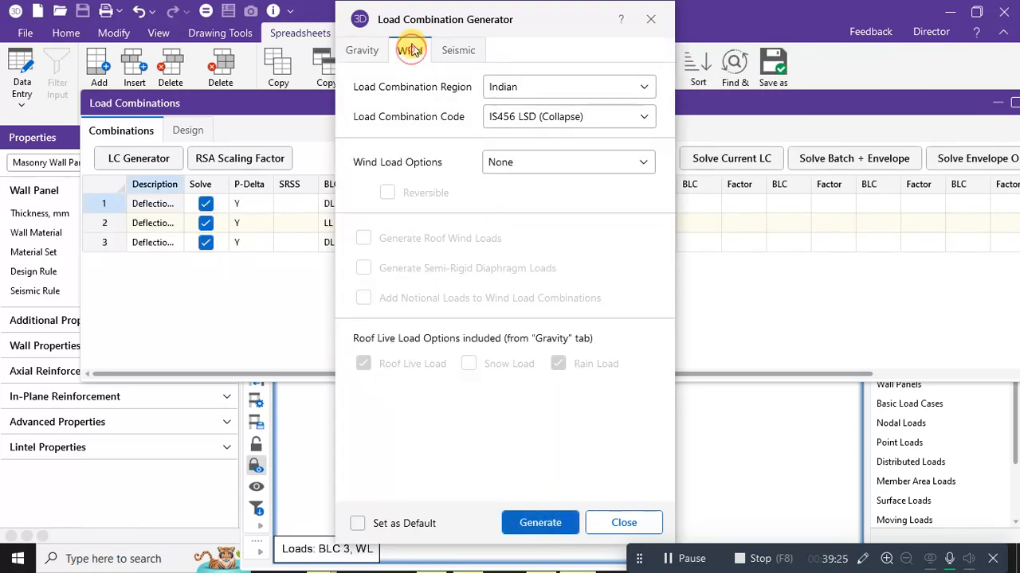
left_click(510, 163)
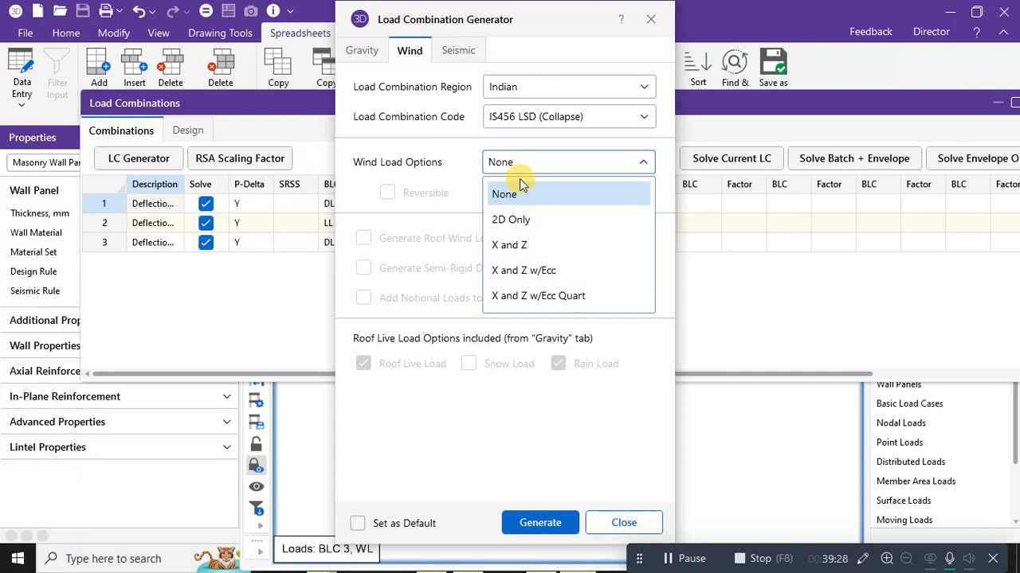
left_click(525, 245)
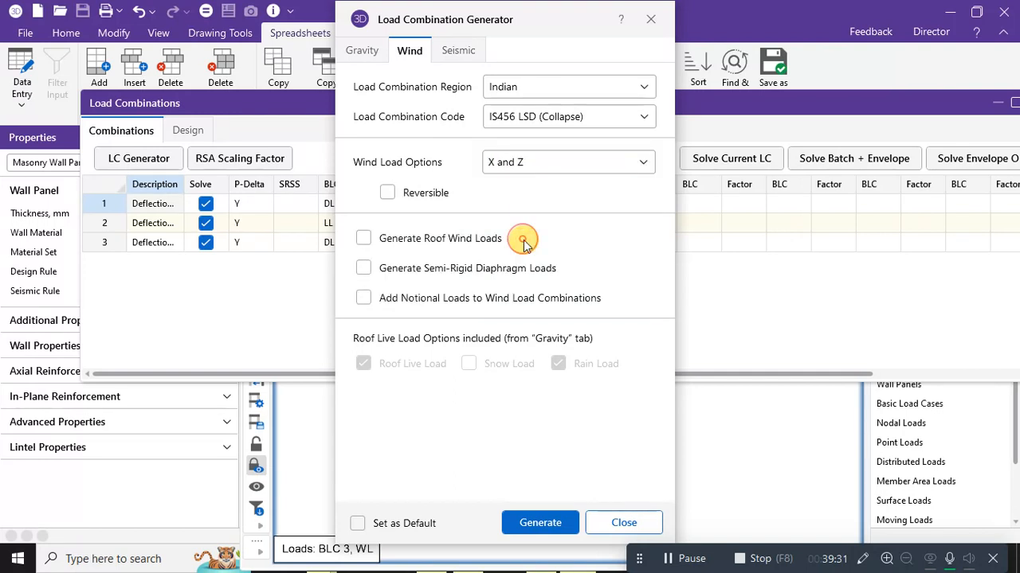
left_click(363, 238)
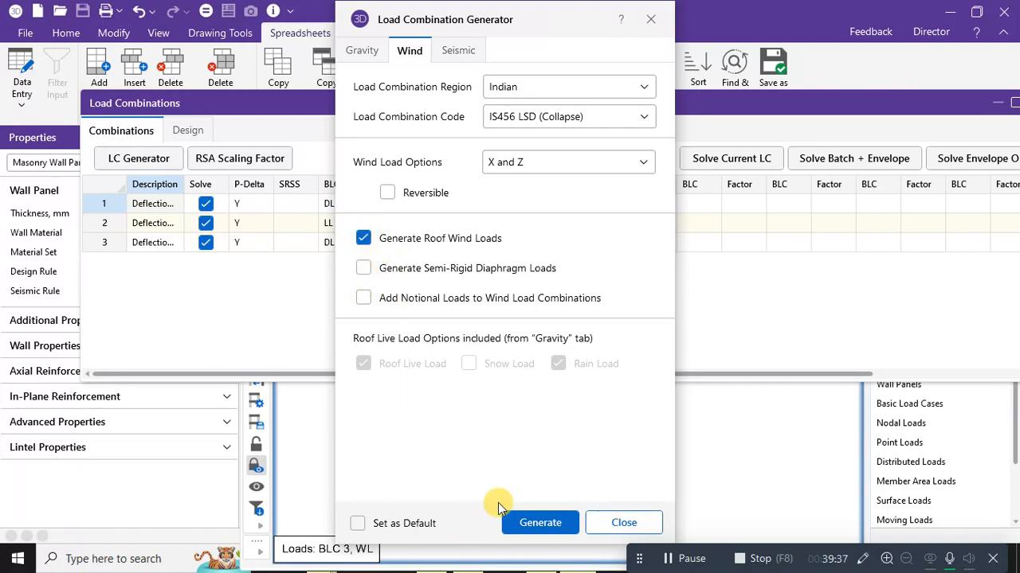
left_click(542, 524)
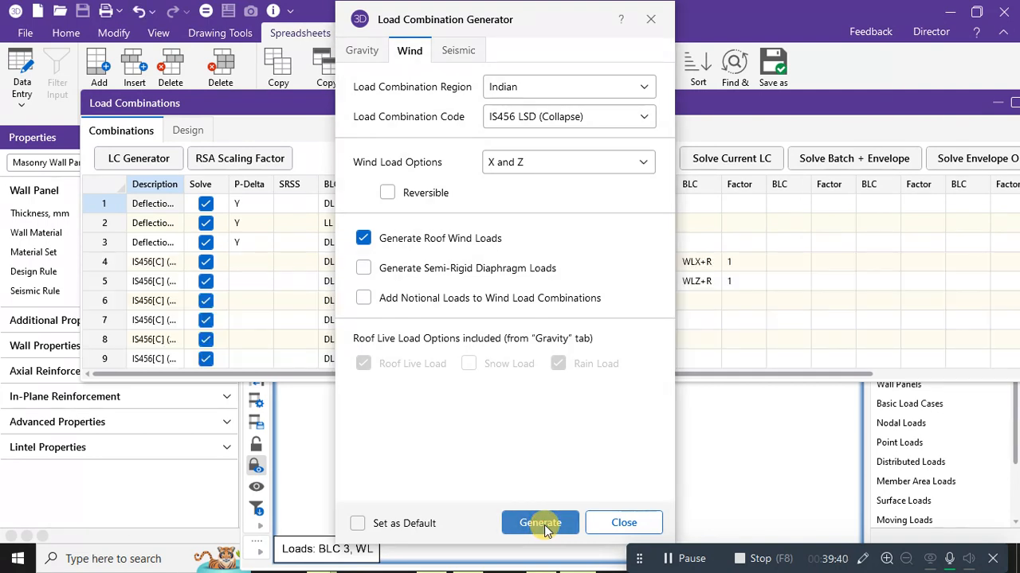
Generate X and Z seismic load combinations and close the generator.
left_click(456, 50)
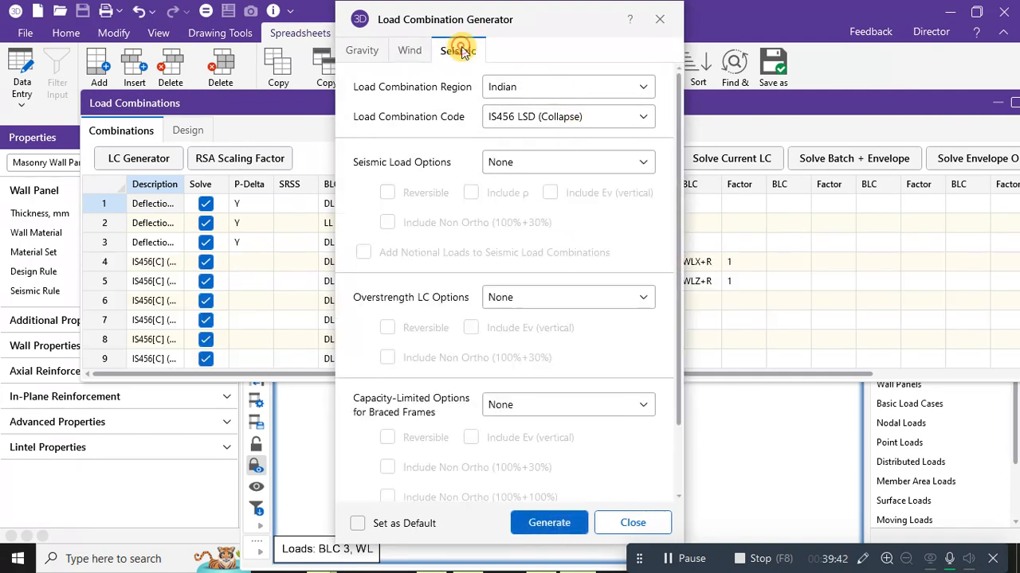
left_click(539, 162)
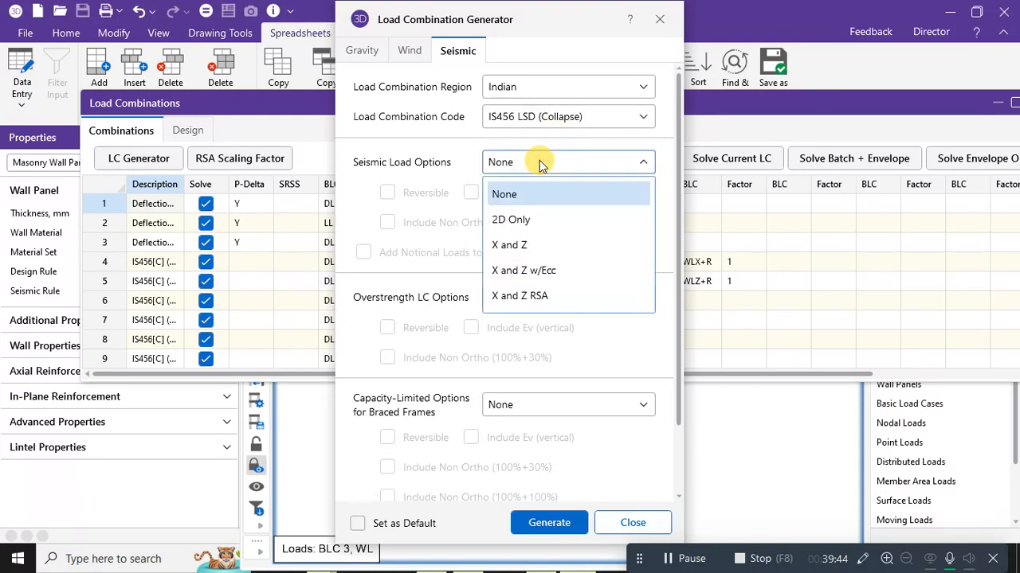
left_click(524, 245)
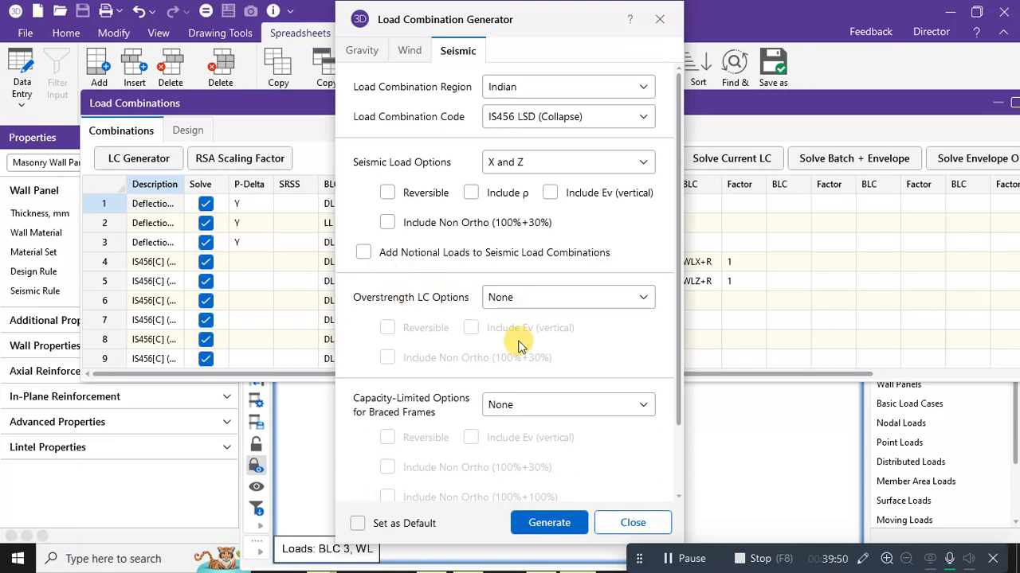
left_click(550, 522)
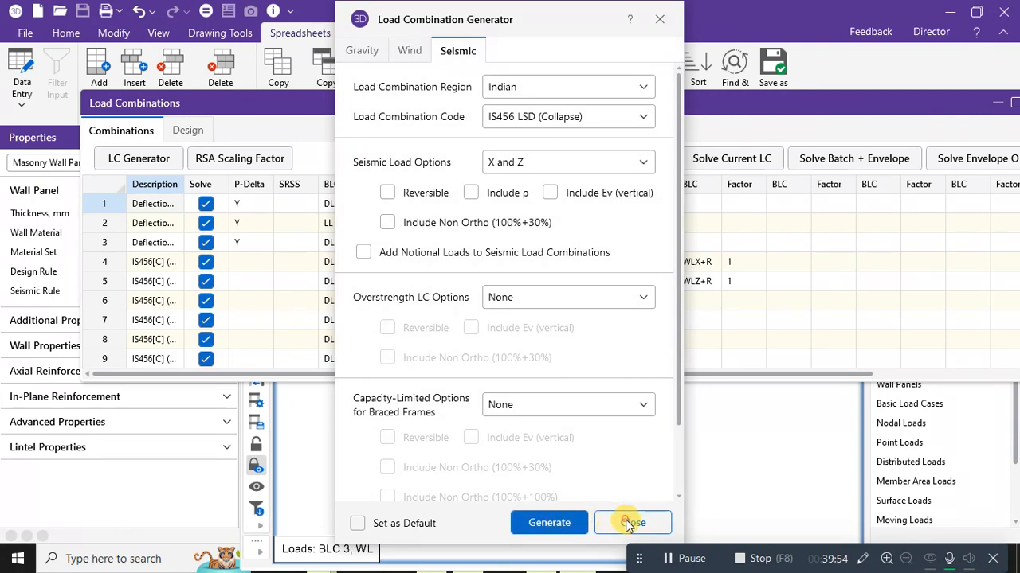
left_click(630, 523)
scroll(611, 342, "down", 5)
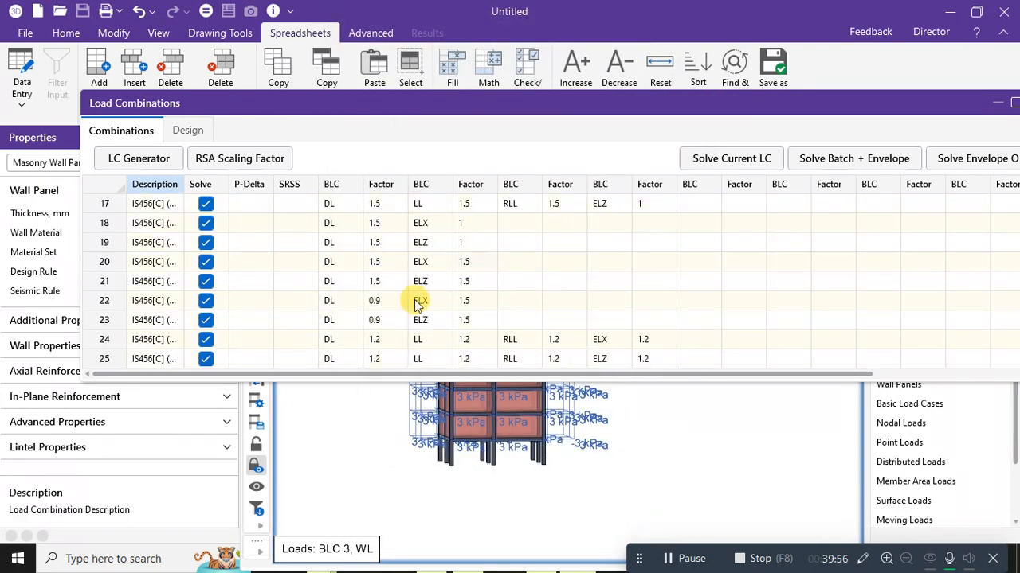
Run Solve Batch + Envelope, dismiss the inadequate restraint error 2002, and close the combinations spreadsheet.
scroll(420, 305, "up", 5)
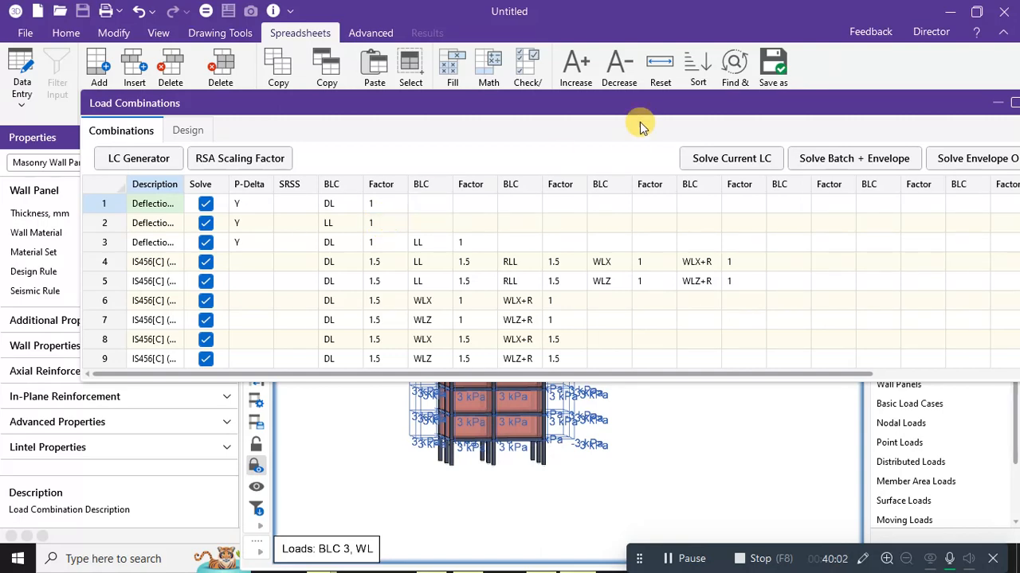
left_click_drag(640, 122, 580, 120)
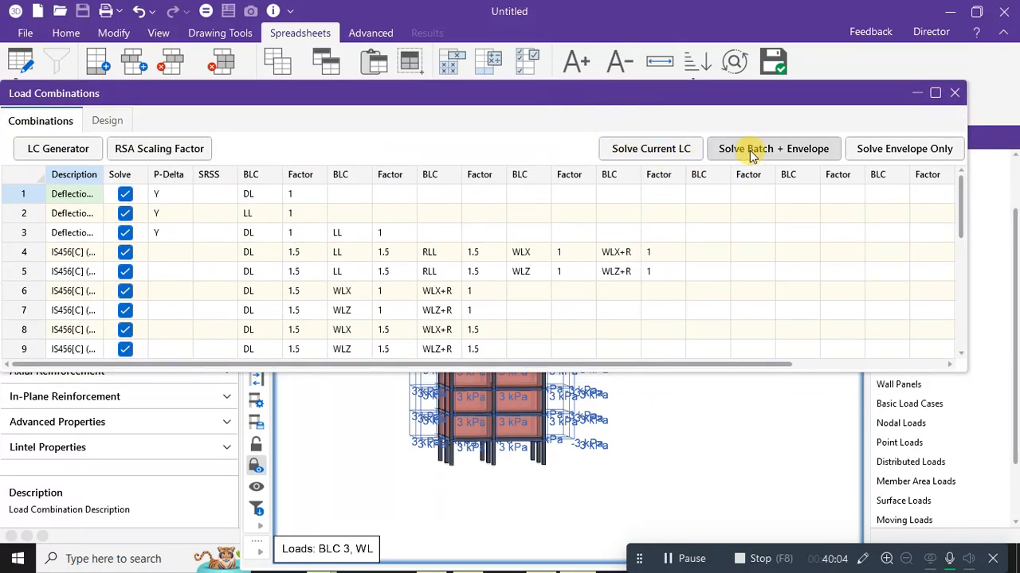
left_click(806, 155)
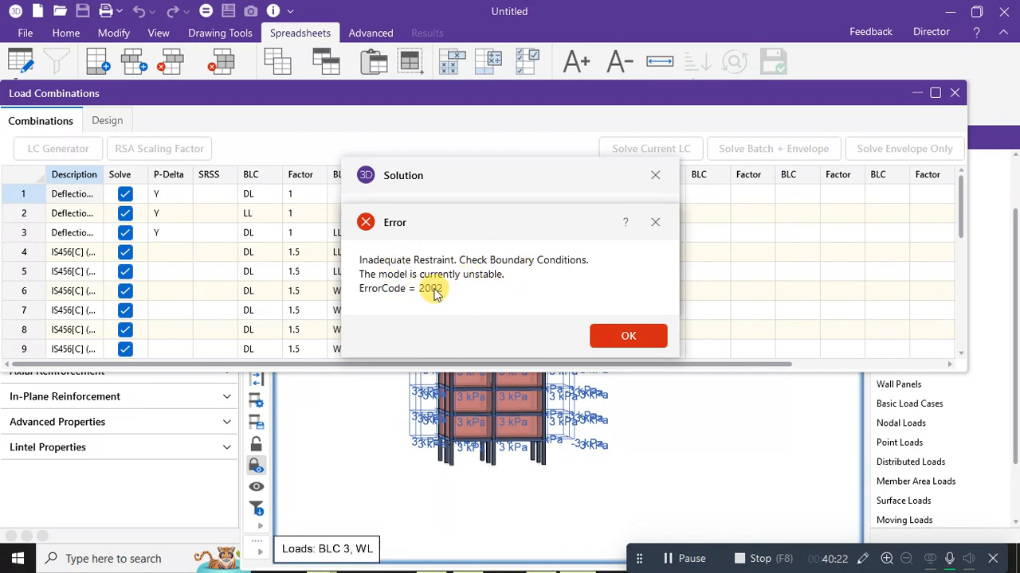
left_click(626, 336)
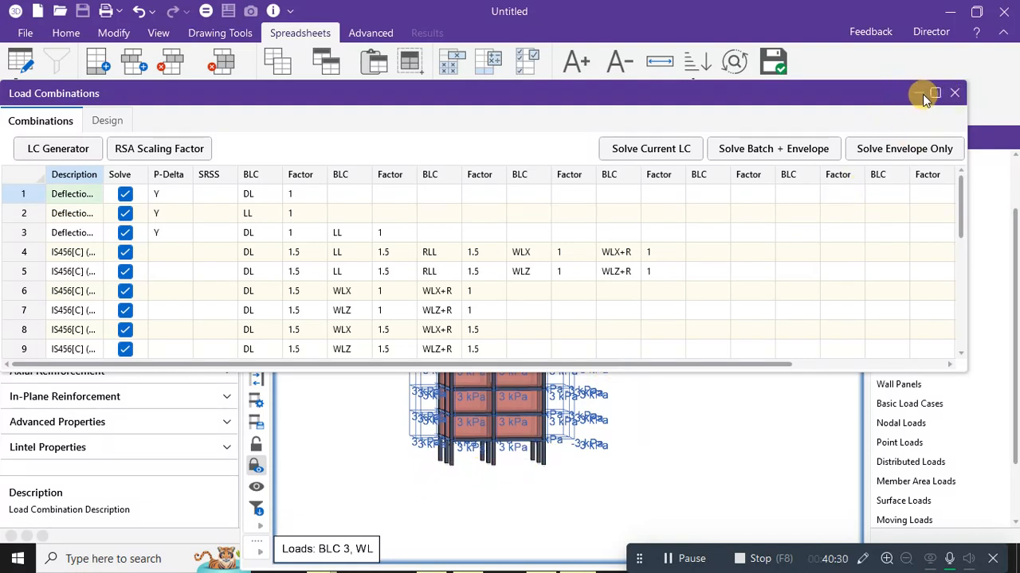
left_click(956, 93)
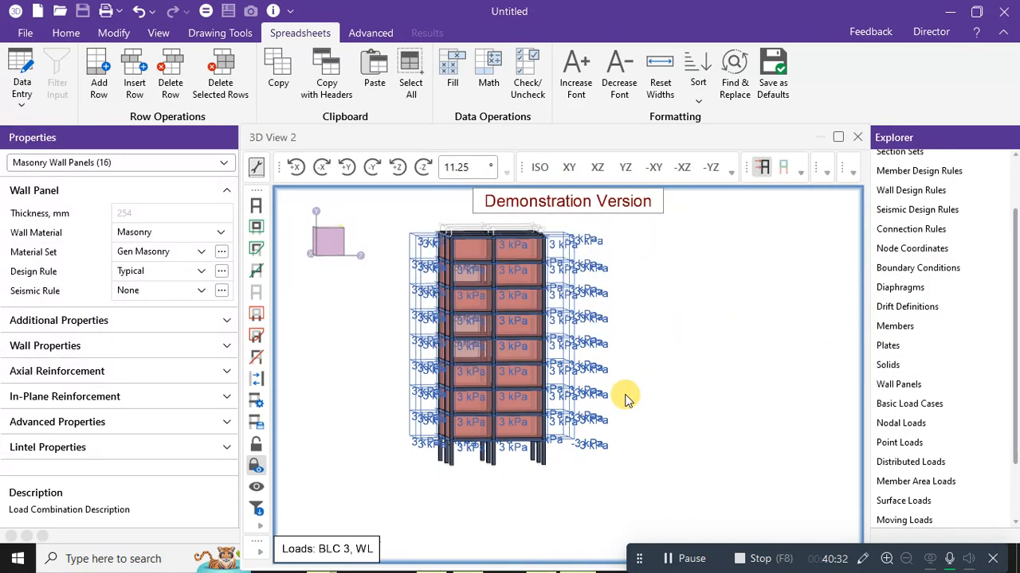
Bring the lower storeys into view and pin a first column base node.
left_click(66, 33)
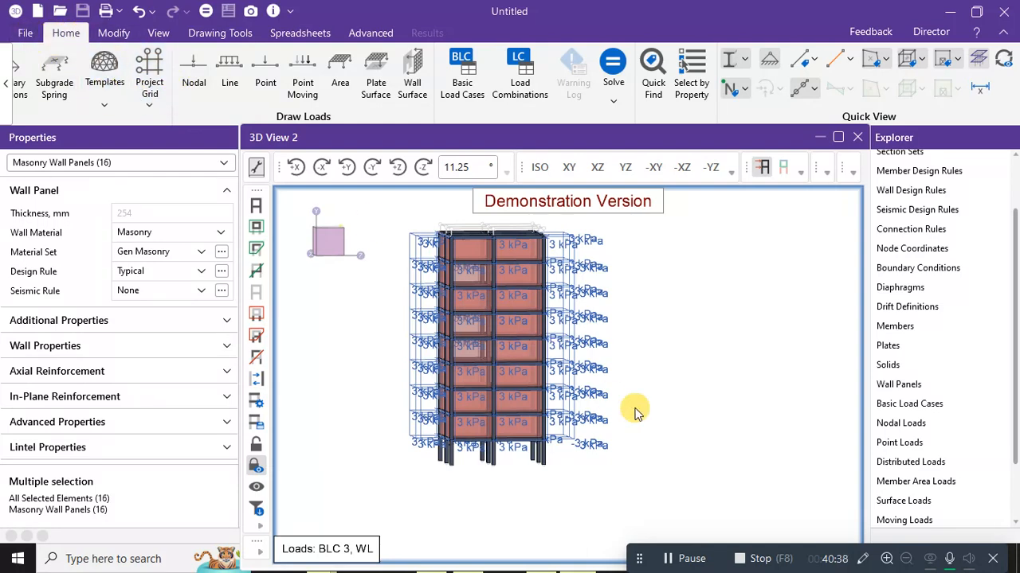
scroll(580, 301, "up", 5)
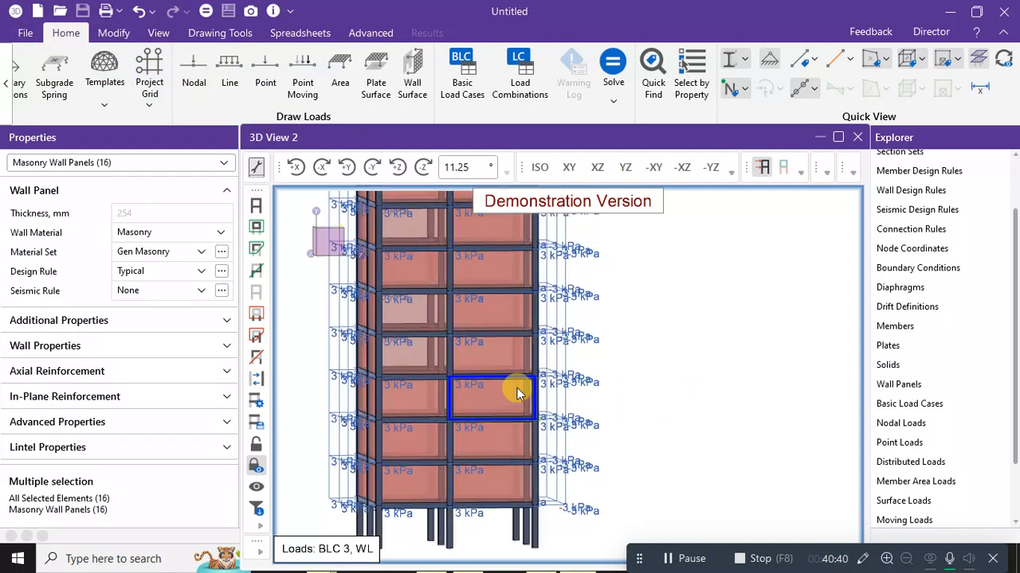
middle_click_drag(516, 381, 622, 189)
left_click_drag(378, 454, 761, 466)
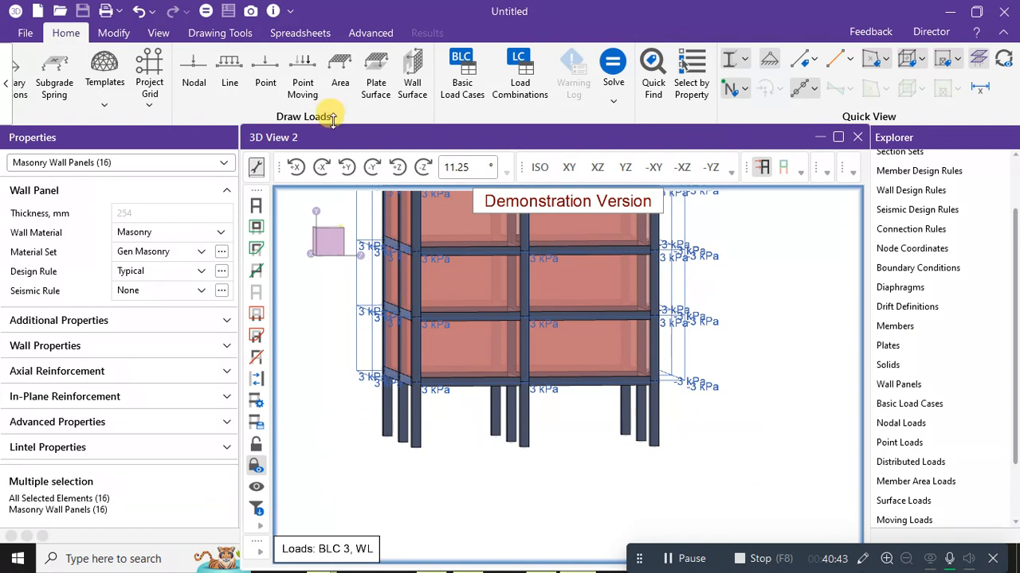
left_click(109, 33)
left_click(73, 35)
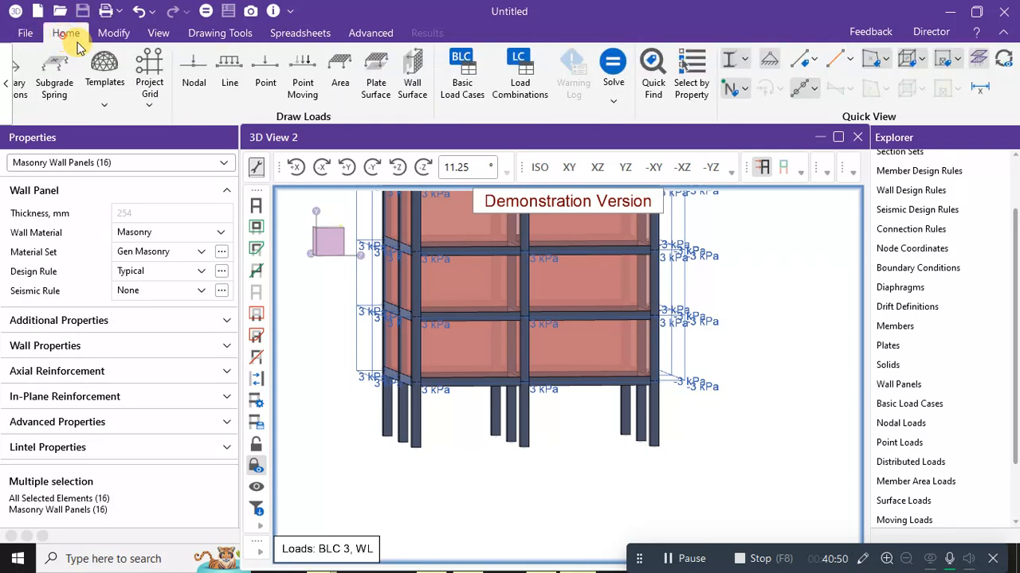
left_click(7, 84)
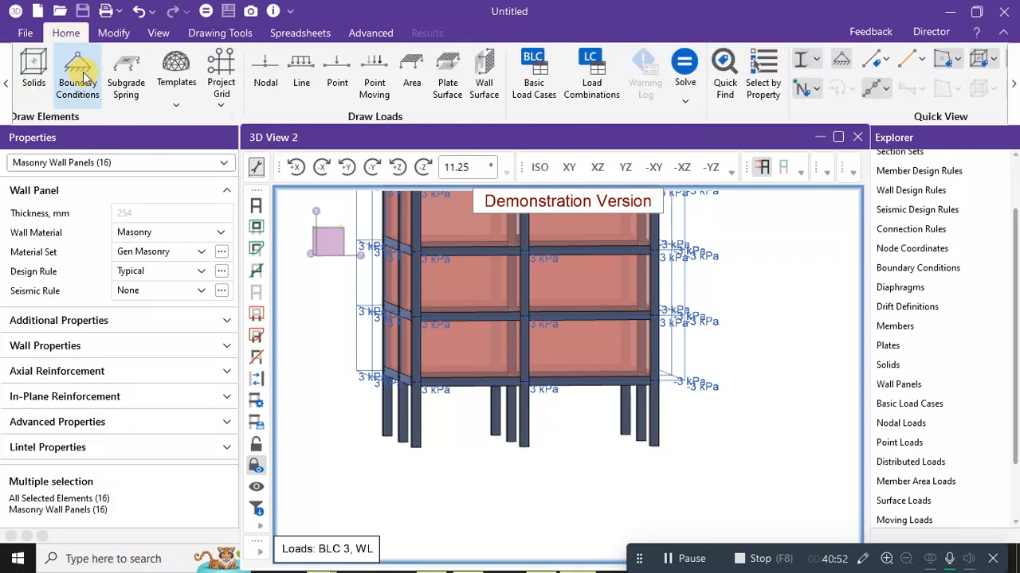
left_click(79, 75)
left_click(131, 172)
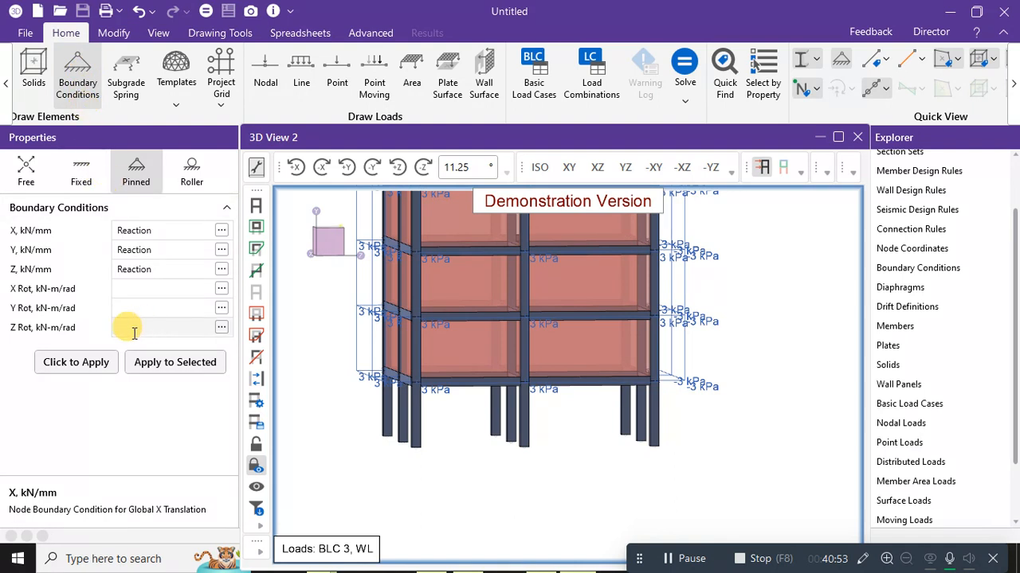
left_click(96, 369)
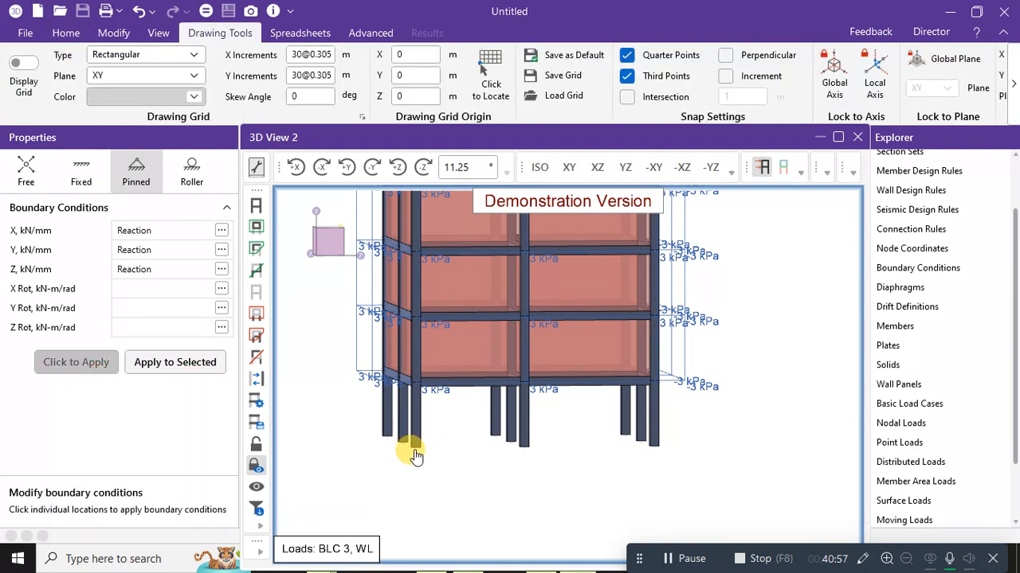
left_click(419, 444)
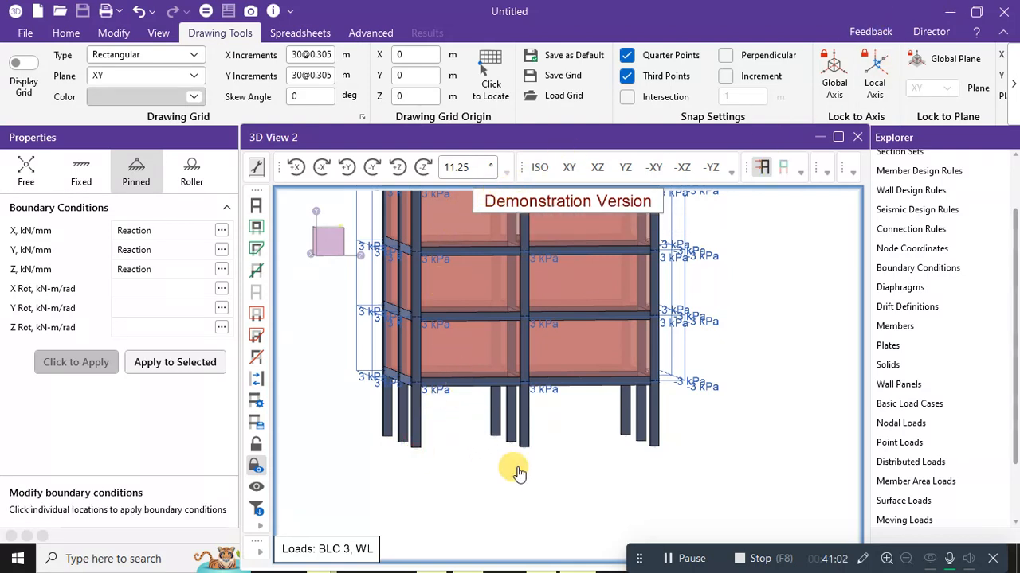
Hide the 3 kPa load labels and show the model as wireframe.
left_click(764, 167)
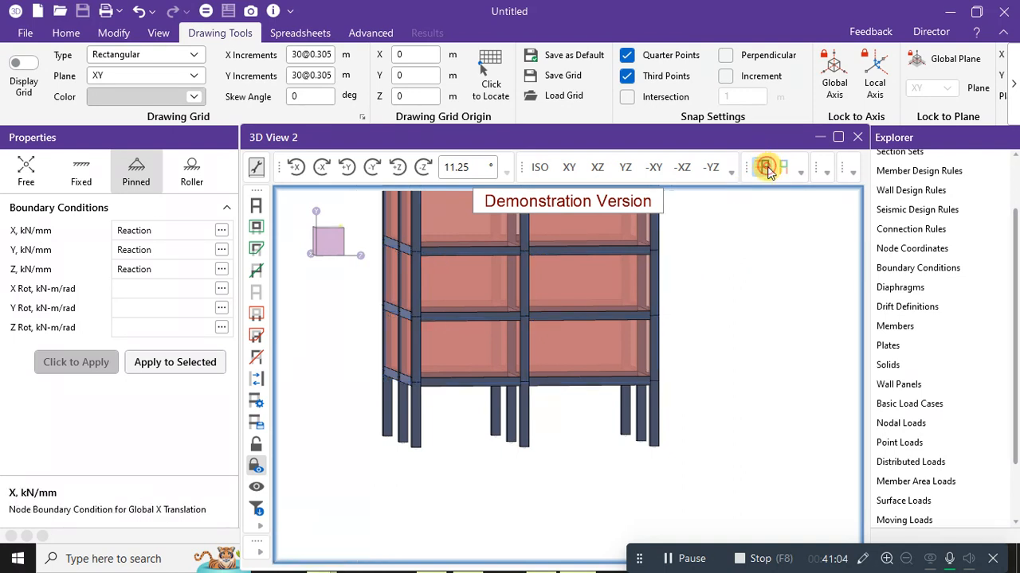
left_click(63, 32)
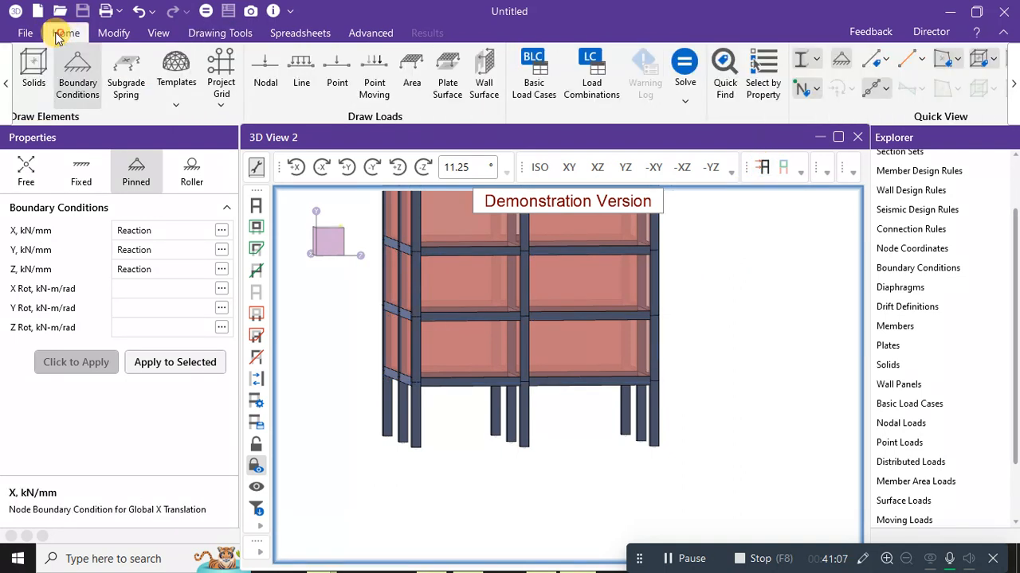
left_click(818, 62)
left_click(847, 84)
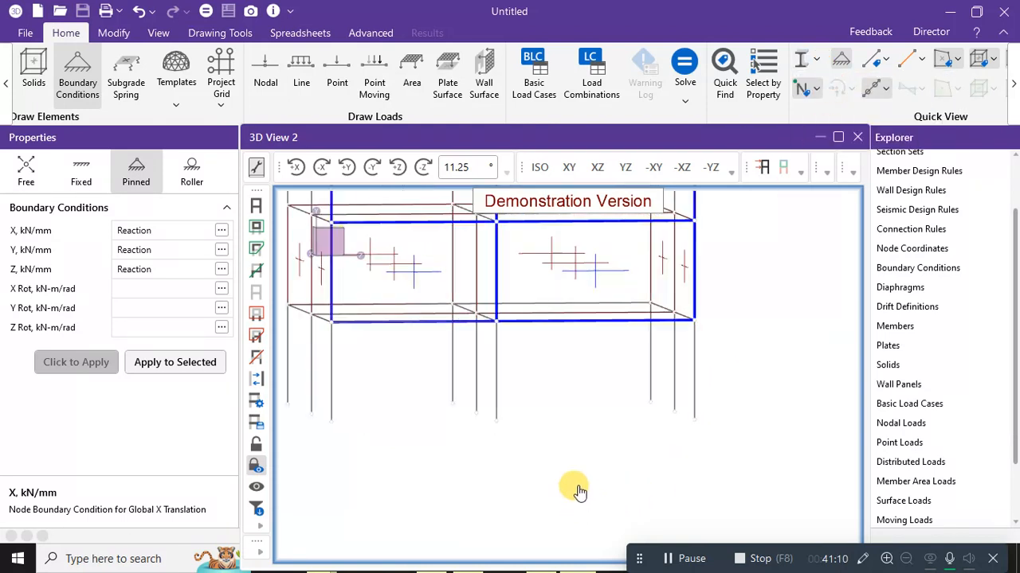
scroll(579, 491, "up", 1)
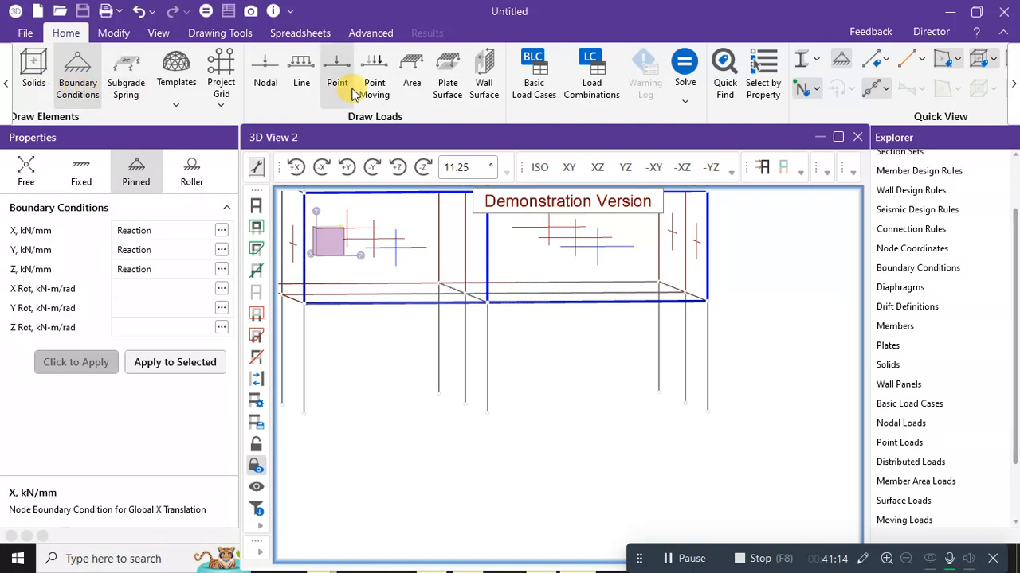
Re-arm pinned support placement and orbit to a corner view of the column bases.
left_click(5, 88)
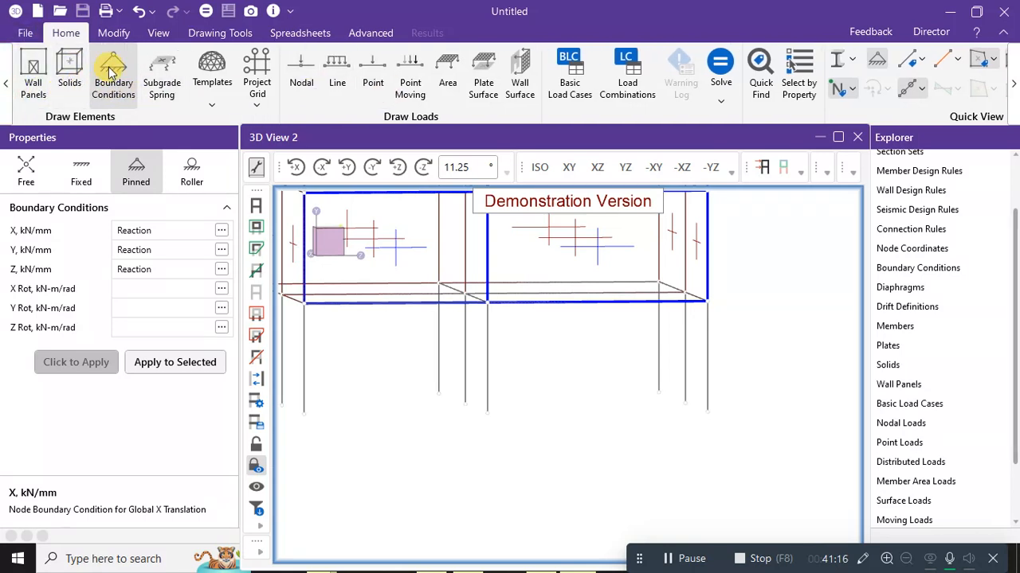
left_click(114, 33)
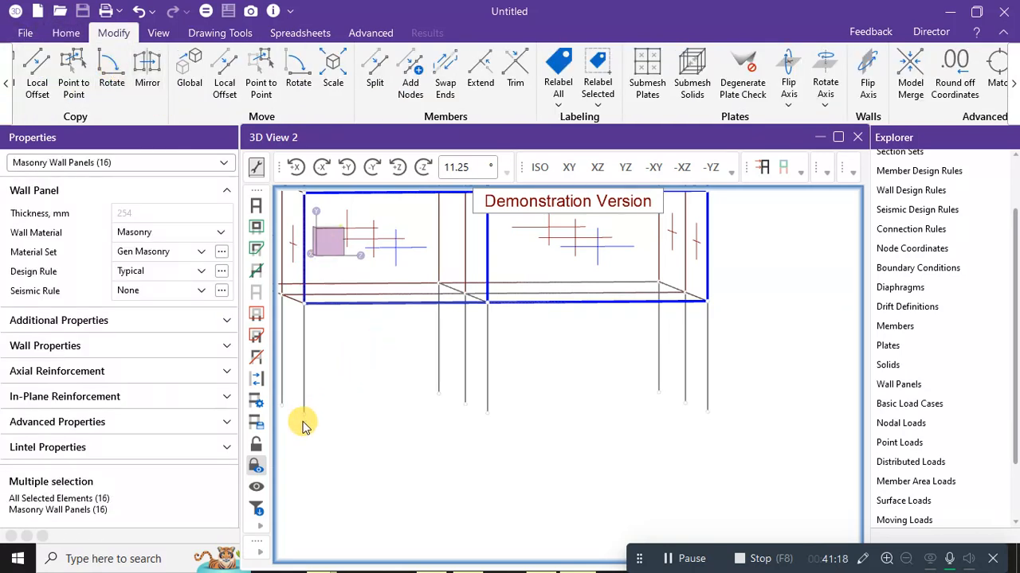
left_click(66, 33)
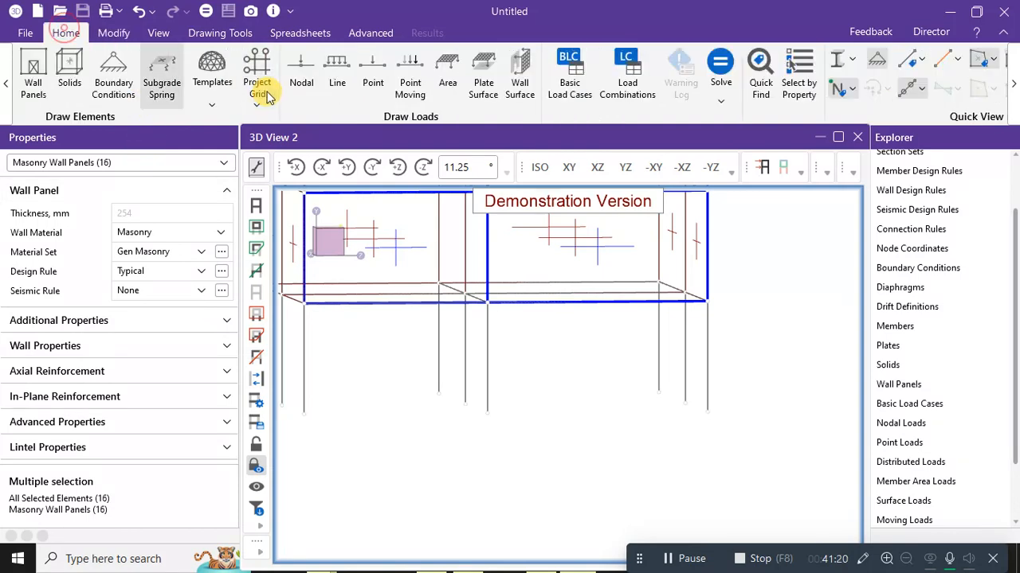
left_click(114, 75)
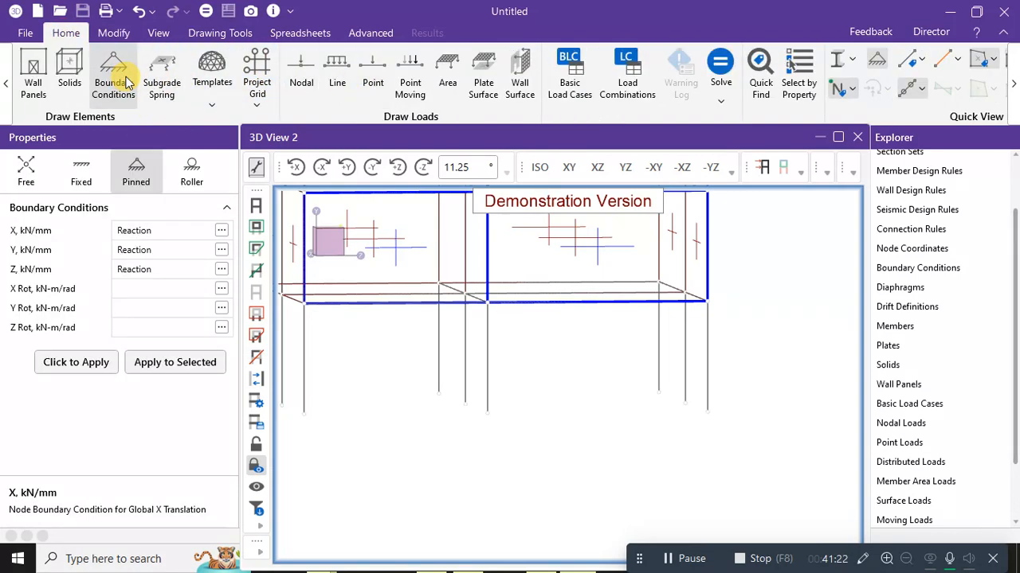
left_click(79, 362)
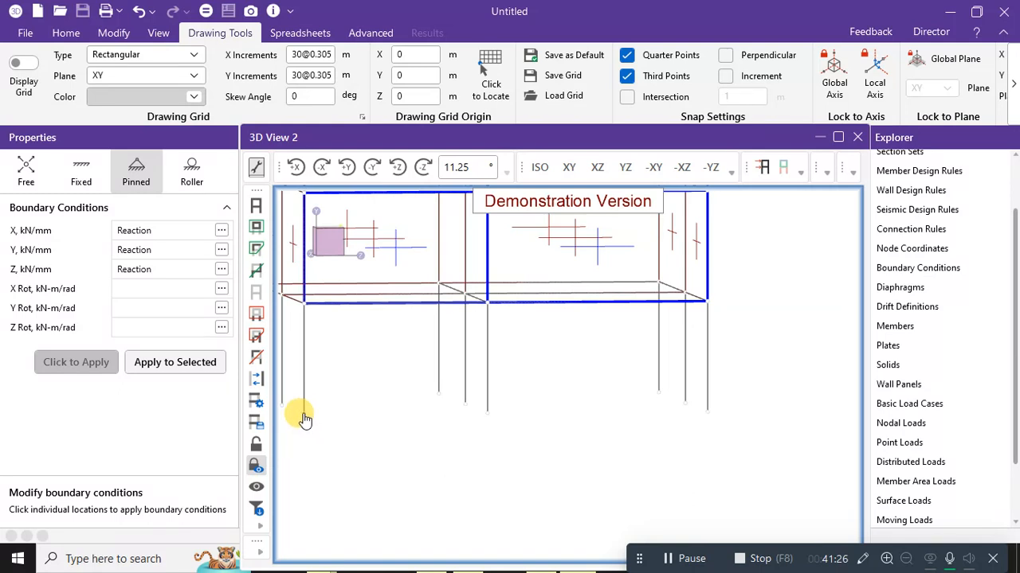
scroll(304, 415, "down", 2)
middle_click_drag(314, 407, 478, 360)
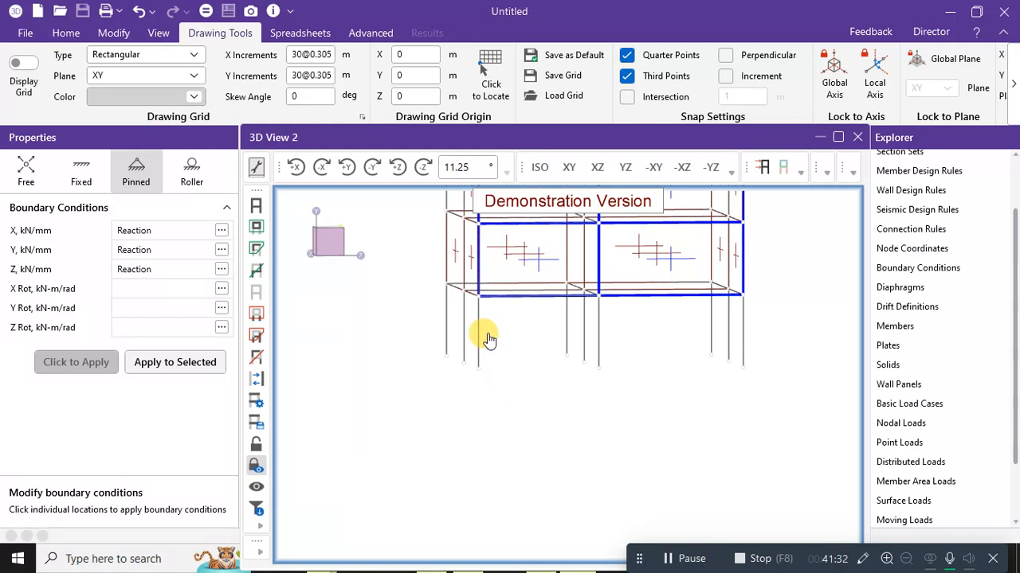
middle_click_drag(487, 335, 421, 414)
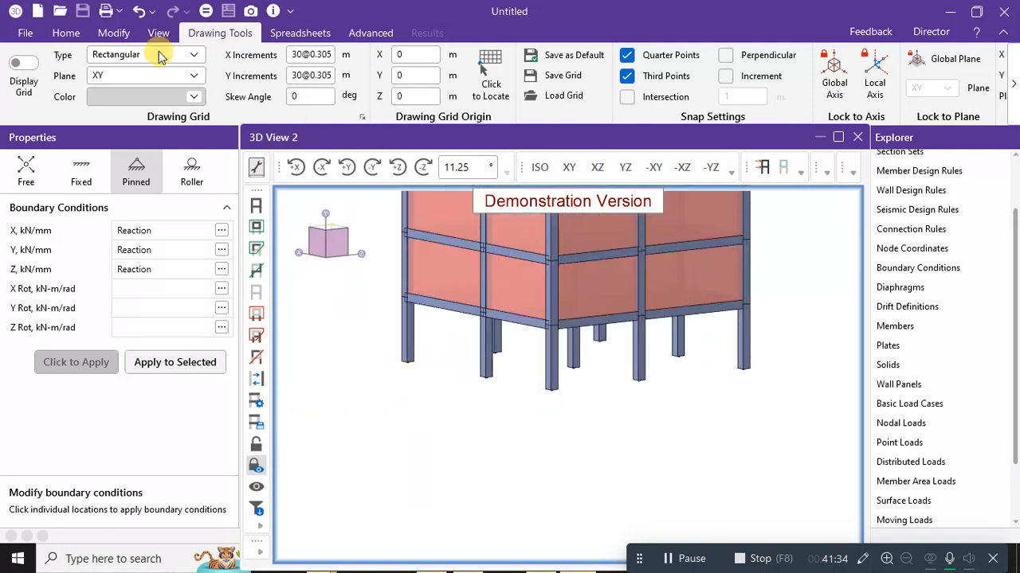
Pin the column bases at nodes N106, N103, N102 and N108, then check the supports.
left_click(66, 32)
left_click(246, 76)
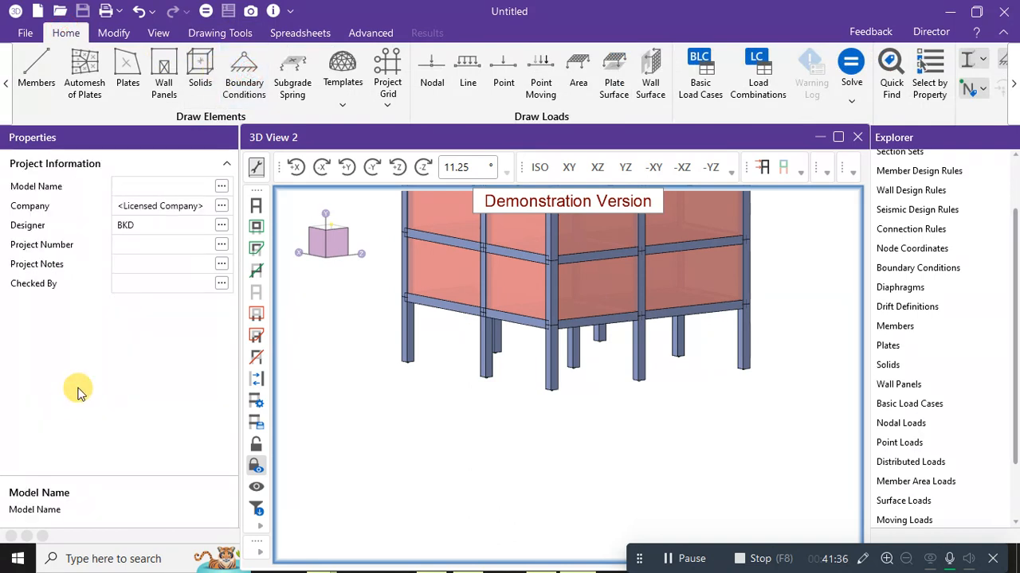
left_click(243, 80)
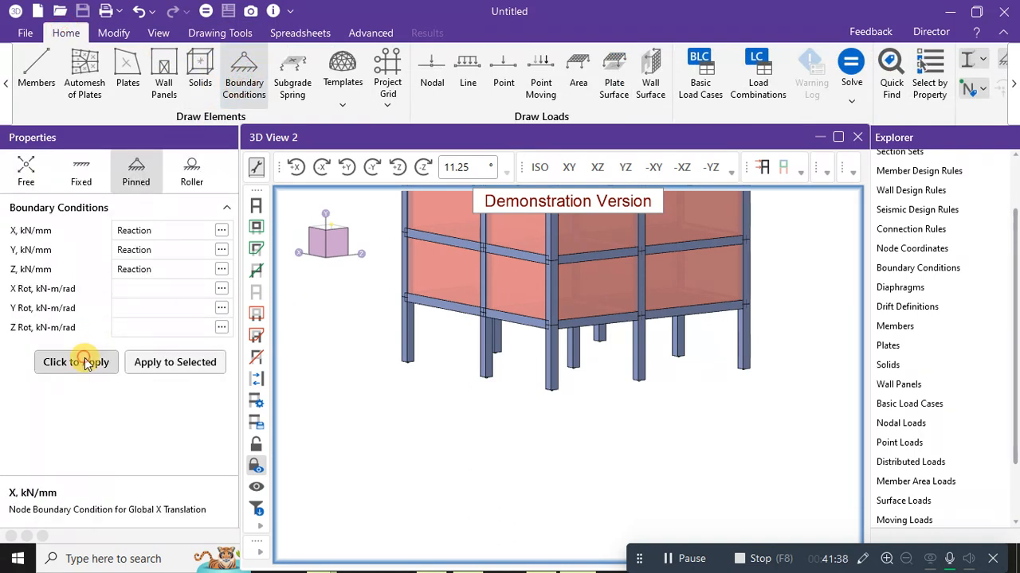
left_click(76, 362)
left_click(408, 363)
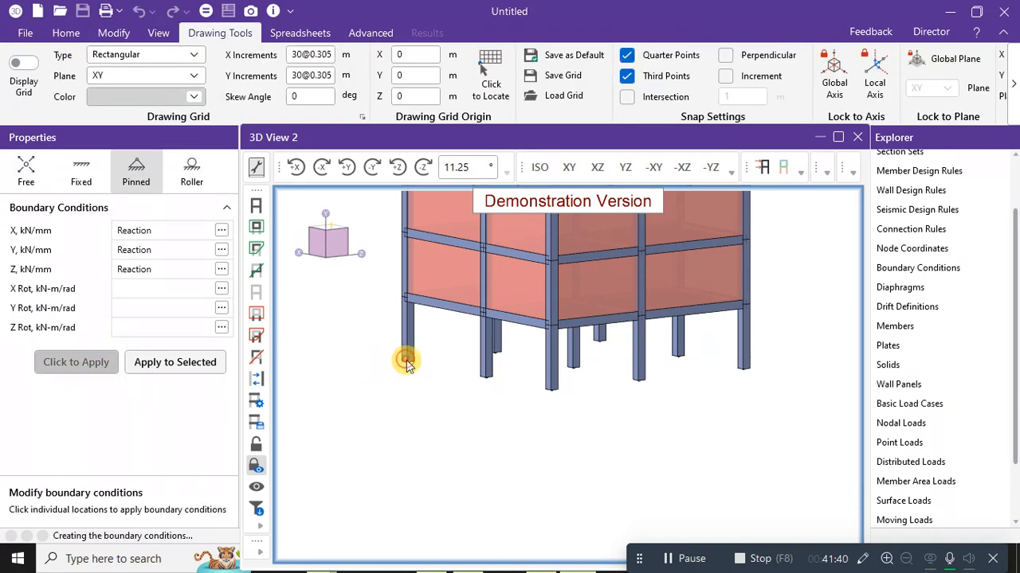
left_click(408, 364)
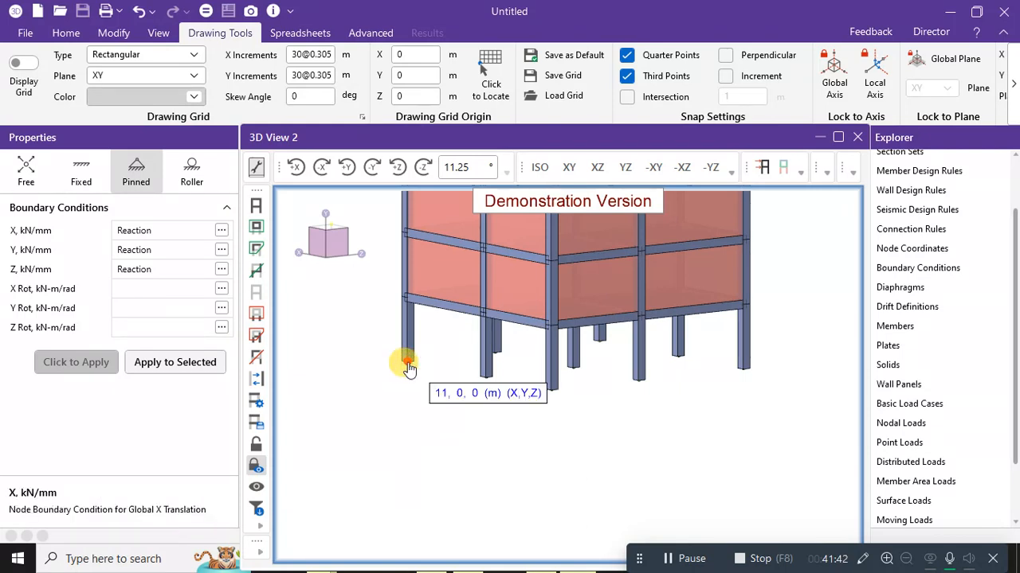
left_click(484, 378)
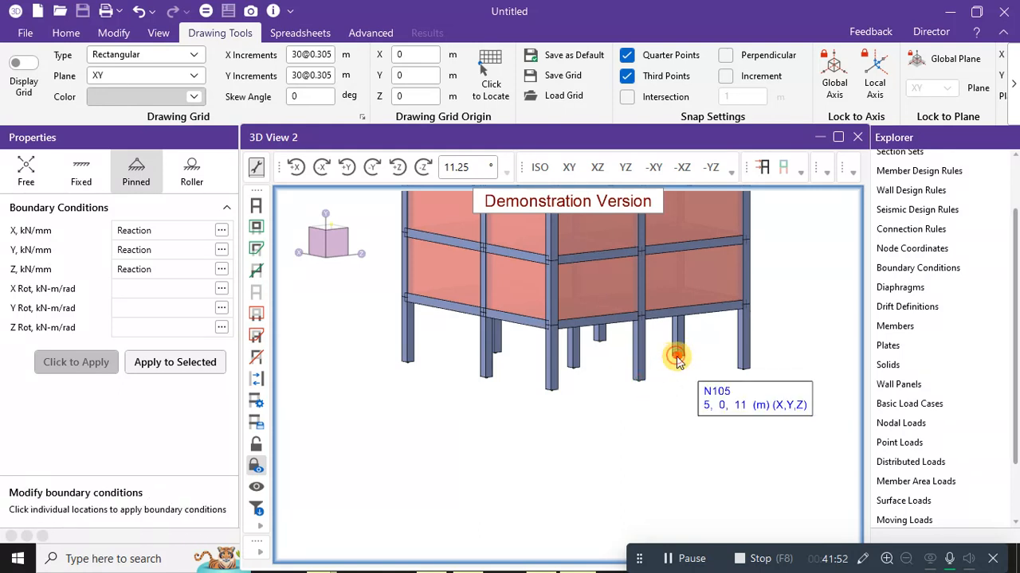
left_click(744, 369)
left_click(600, 341)
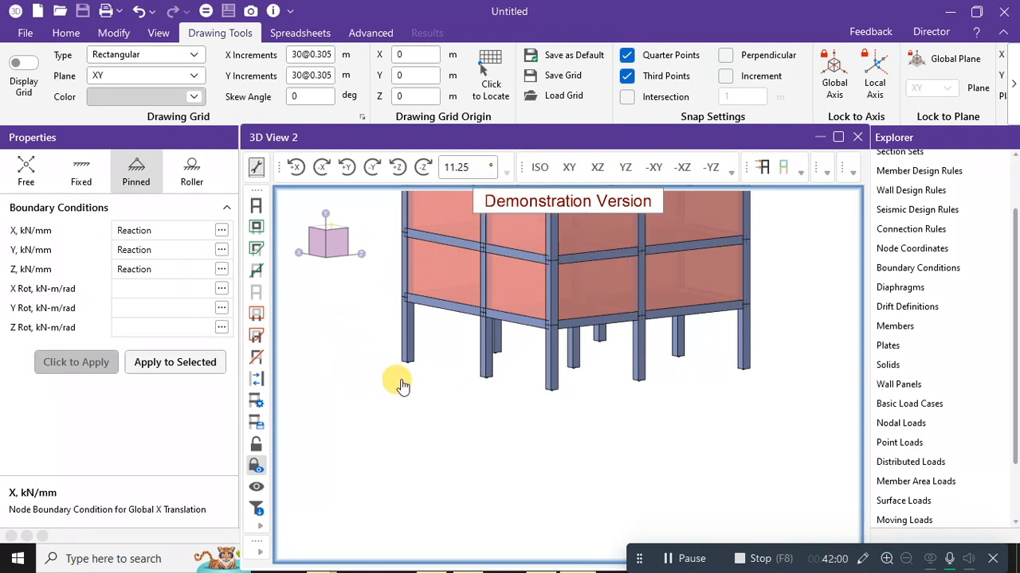
middle_click_drag(401, 387, 549, 411)
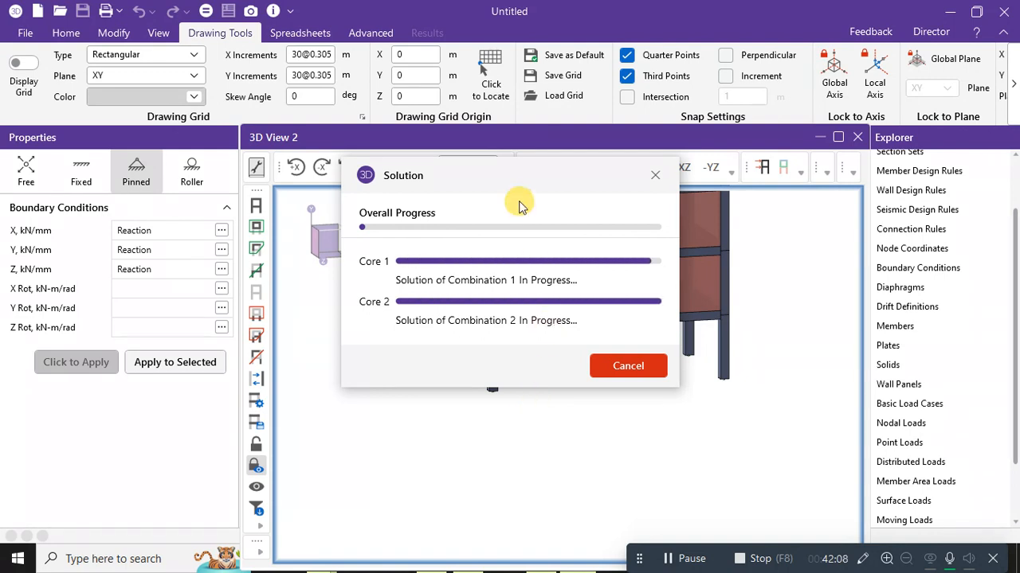
Let the solve finish, dismiss the duplicate-nodes warning, and review envelope node reactions (N7 max Y 7171.027 kN).
left_click_drag(522, 191, 382, 121)
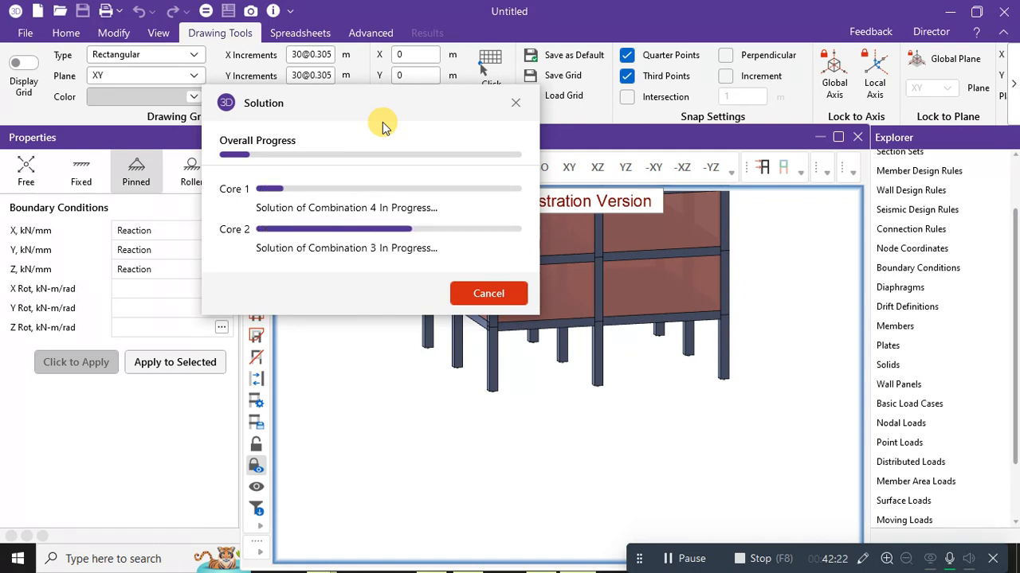
left_click_drag(394, 108, 788, 51)
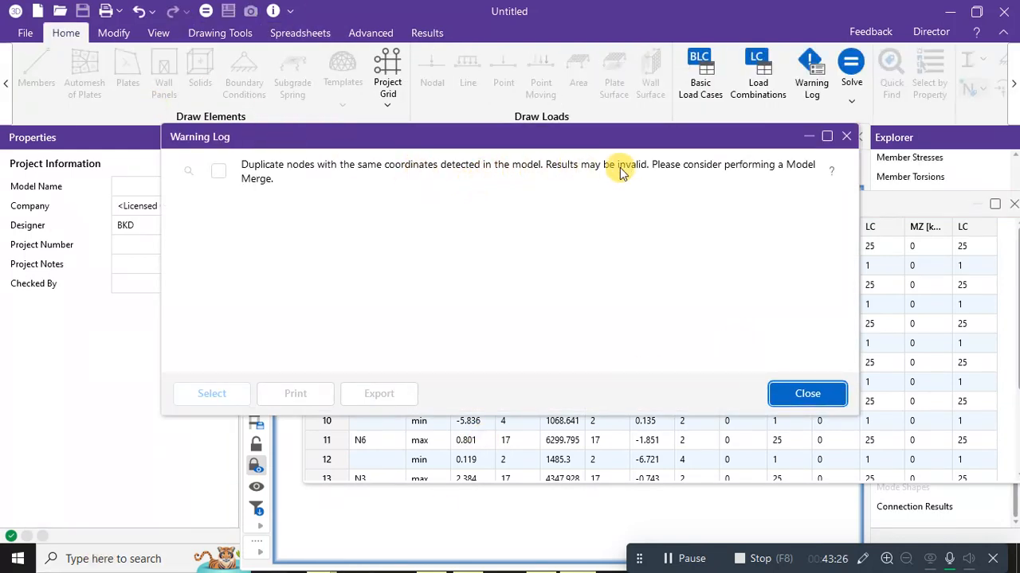
left_click(850, 138)
left_click_drag(707, 211, 626, 138)
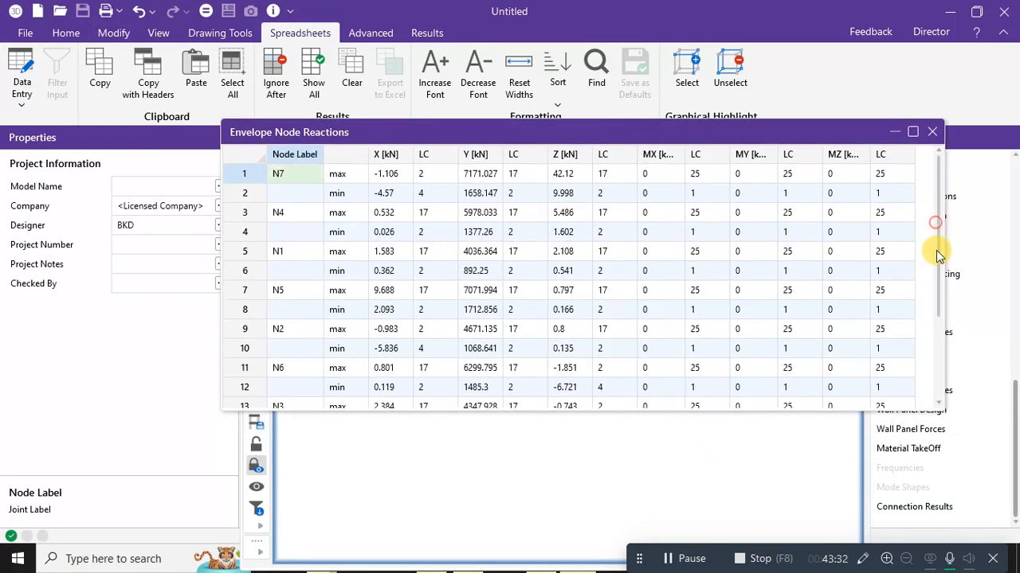
left_click_drag(936, 250, 928, 141)
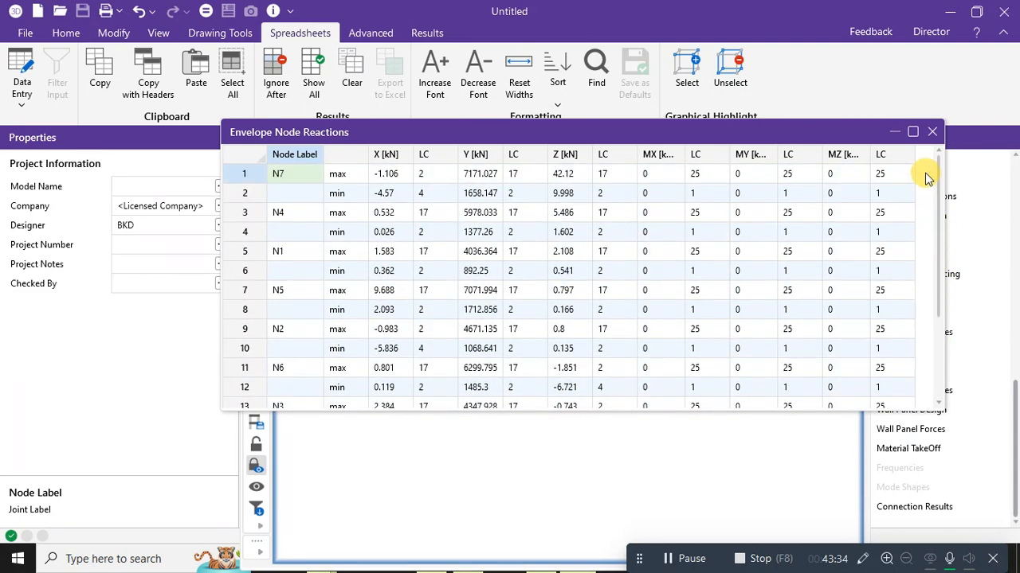
left_click(935, 132)
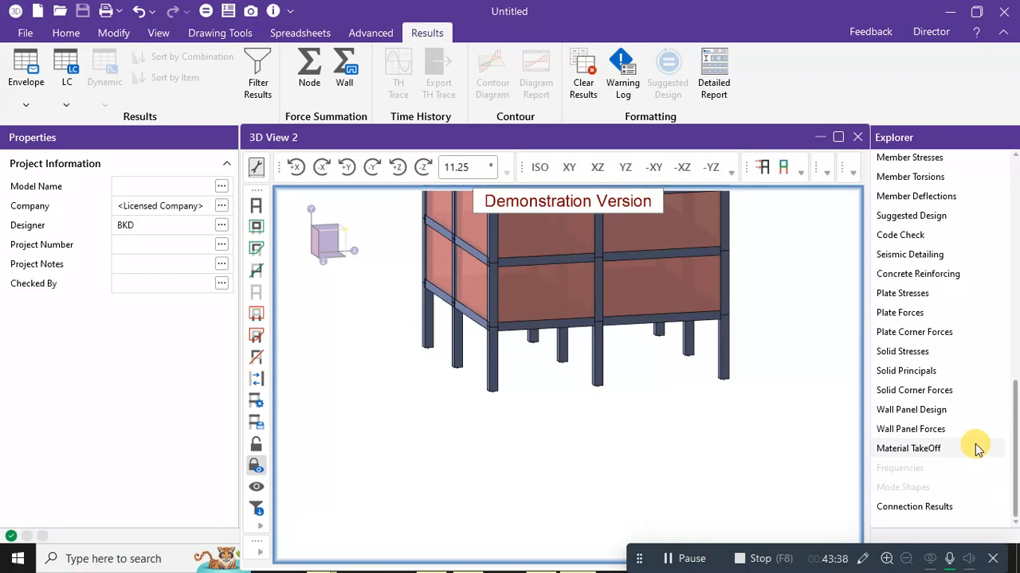
Zoom out and pan to show the full height of the tower.
scroll(976, 443, "up", 10)
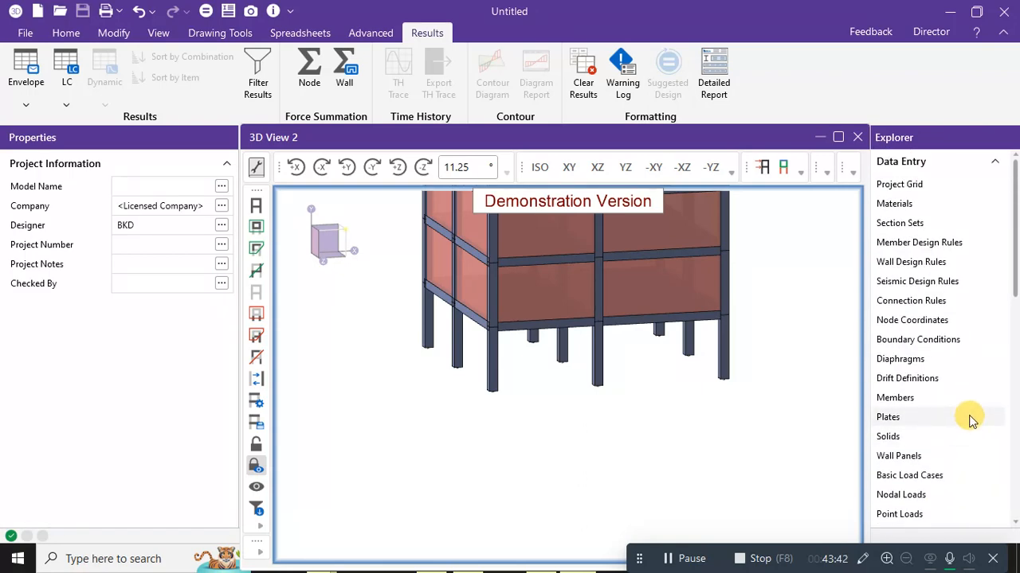
scroll(967, 423, "down", 5)
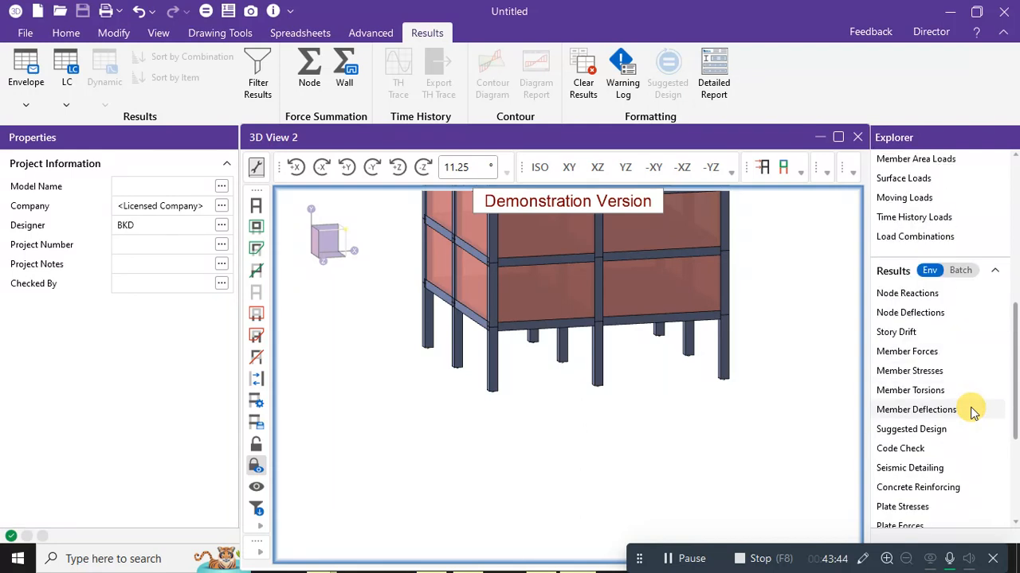
scroll(972, 410, "up", 5)
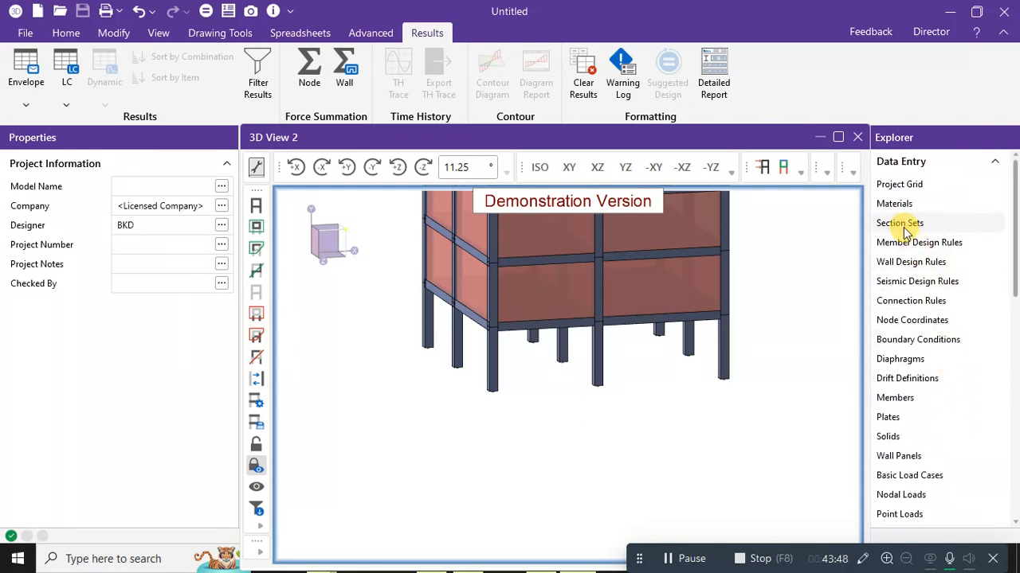
middle_click_drag(780, 270, 719, 401)
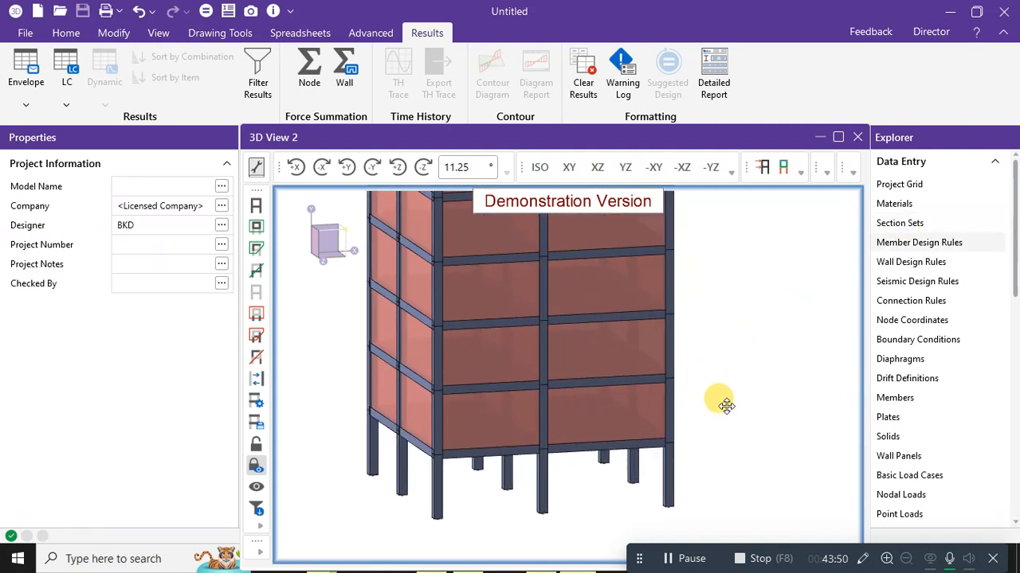
scroll(850, 301, "down", 2)
middle_click_drag(811, 276, 717, 347)
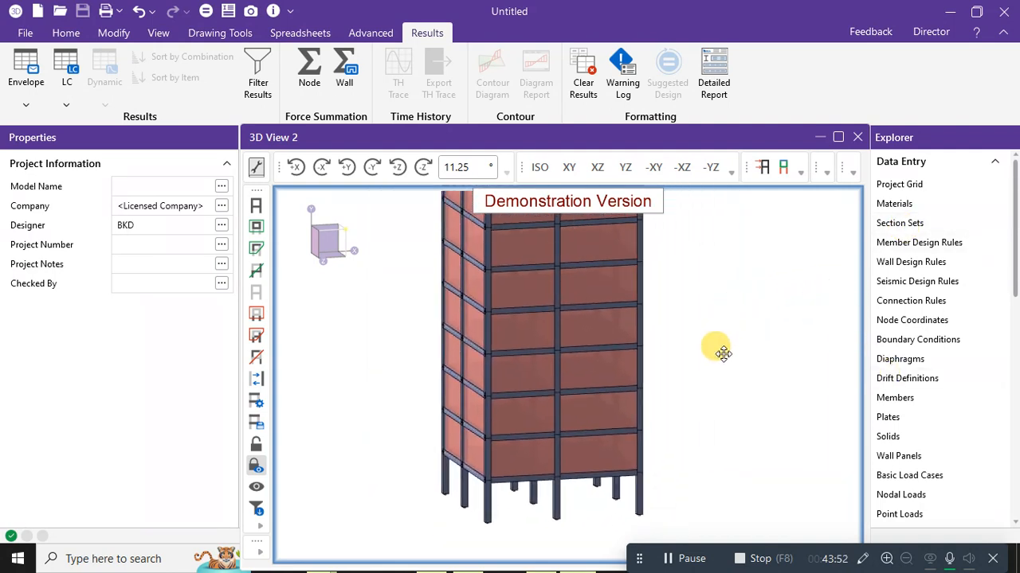
Check the Concrete section sets beam X, beam y and column y in M20.
left_click(906, 222)
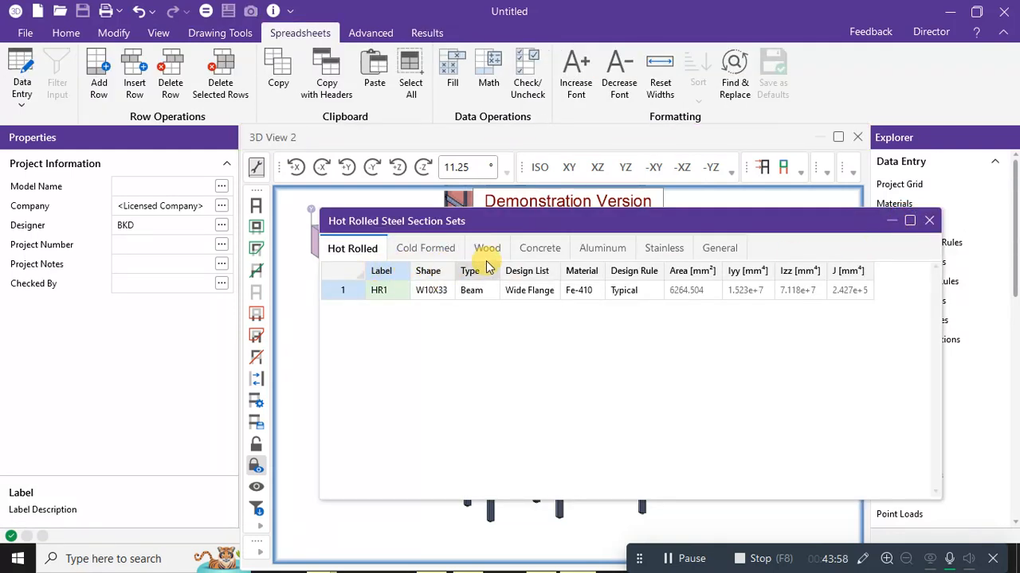
left_click(404, 250)
left_click(486, 249)
left_click(540, 250)
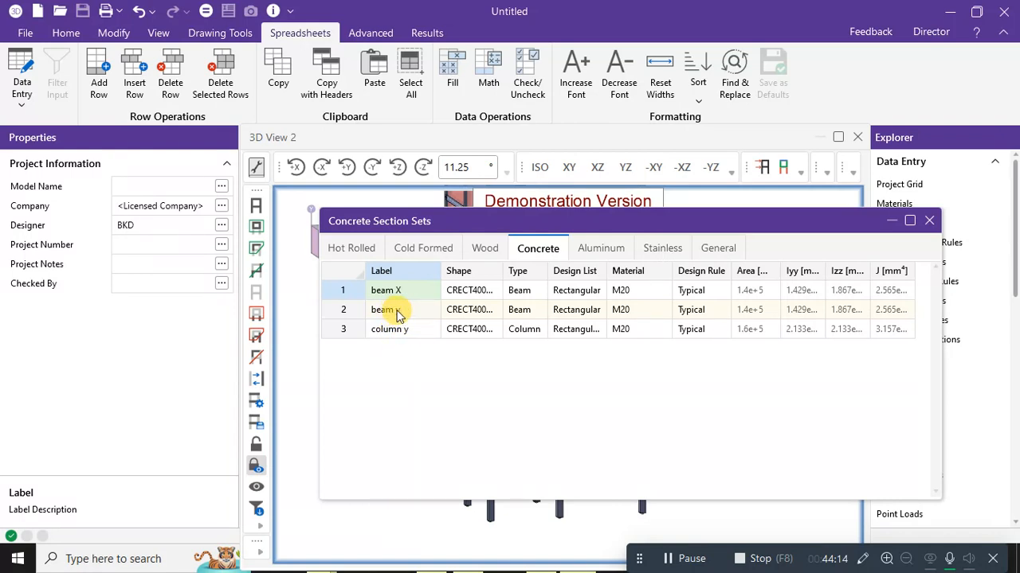
left_click(928, 221)
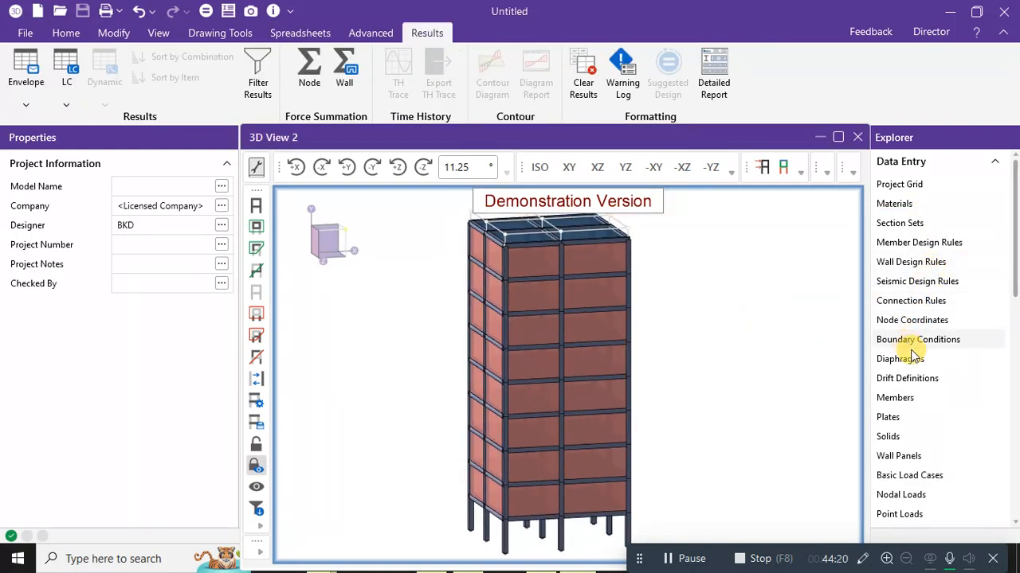
scroll(922, 298, "down", 5)
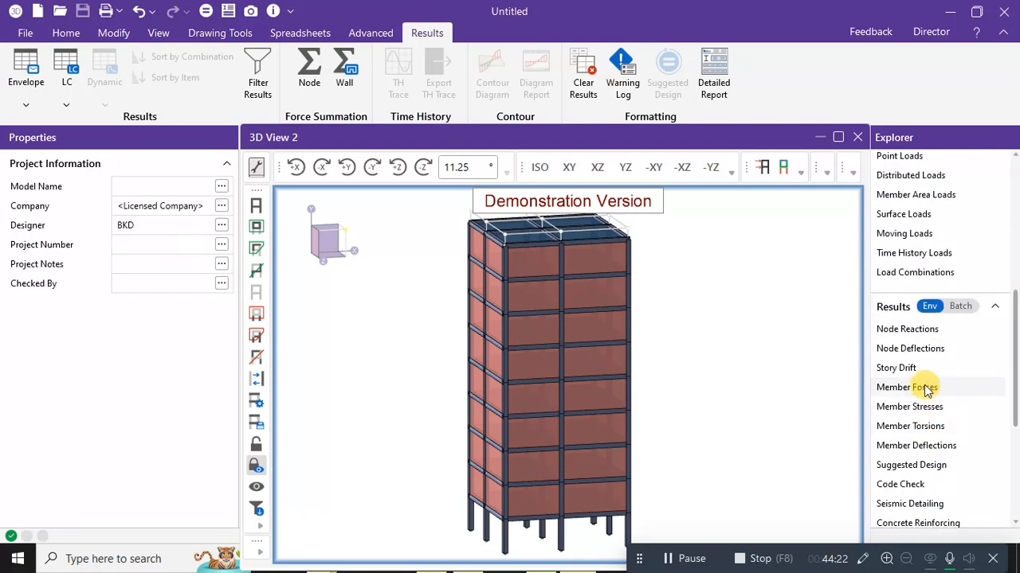
scroll(929, 390, "down", 1)
left_click(922, 450)
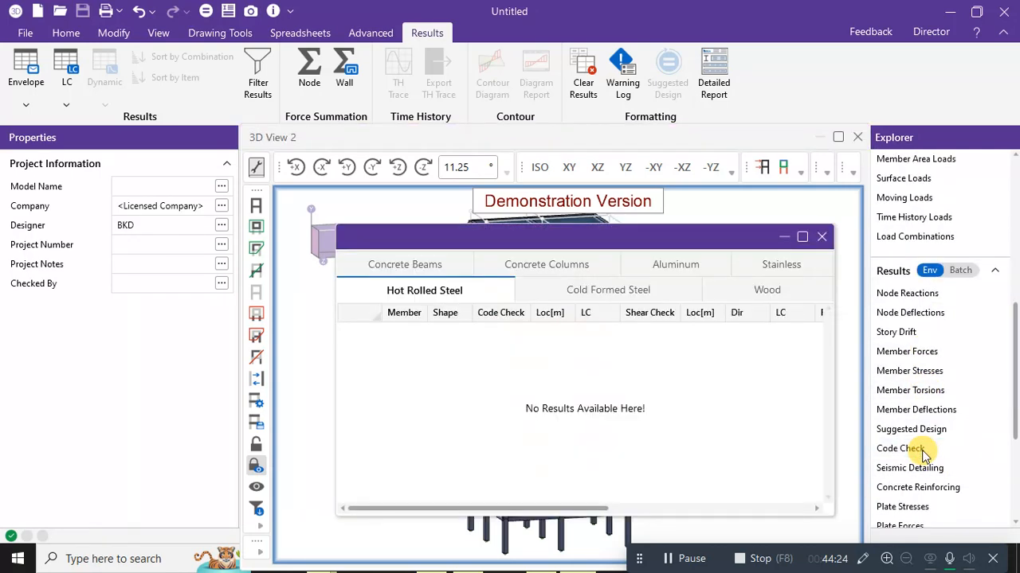
left_click_drag(647, 247, 585, 99)
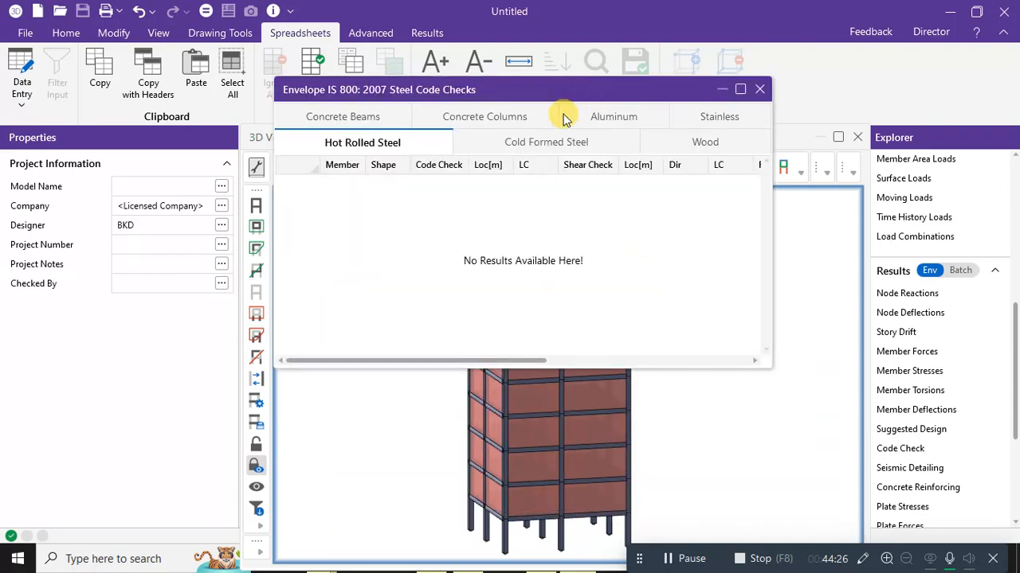
left_click(493, 118)
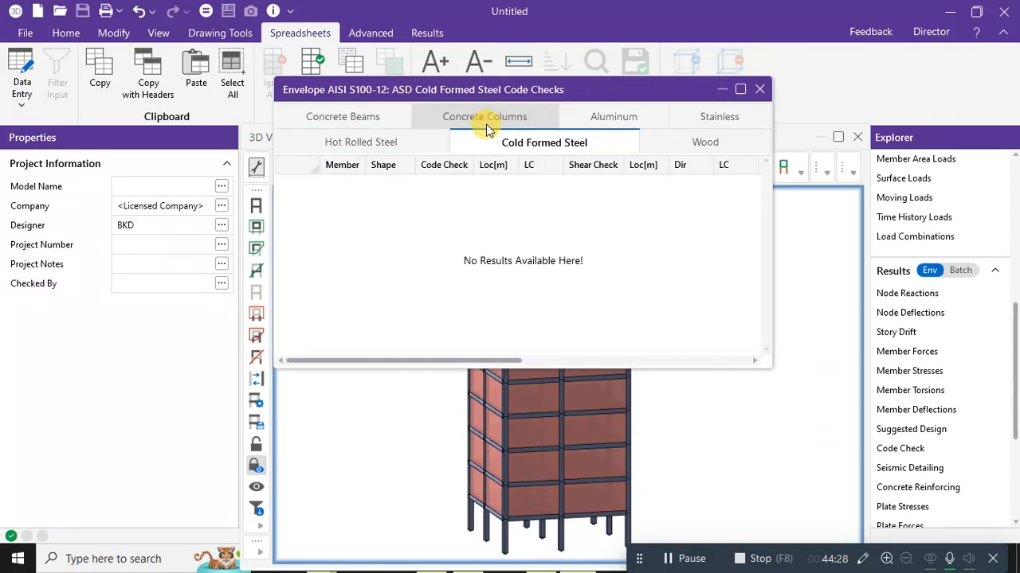
left_click(487, 116)
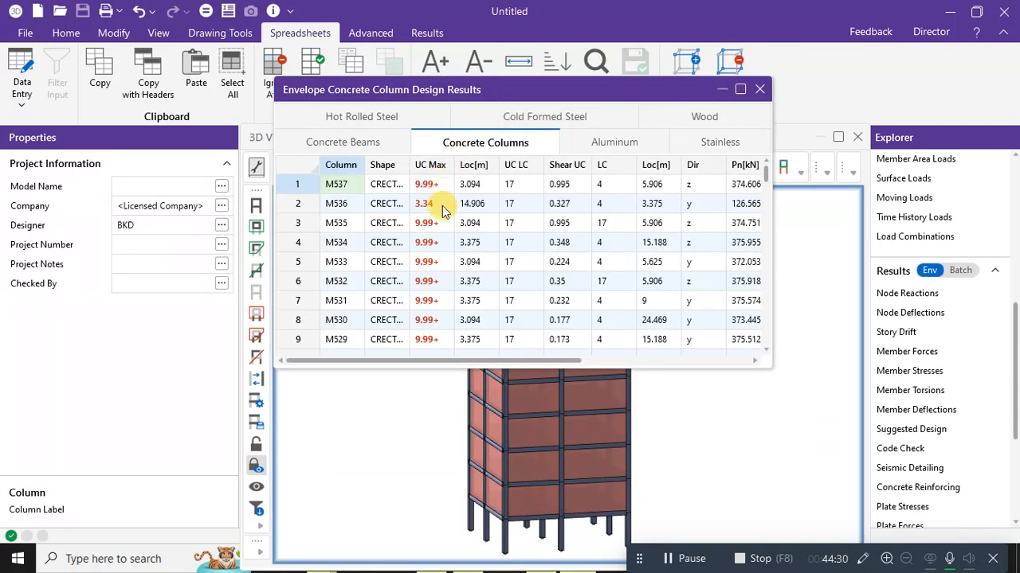
scroll(422, 206, "down", 5)
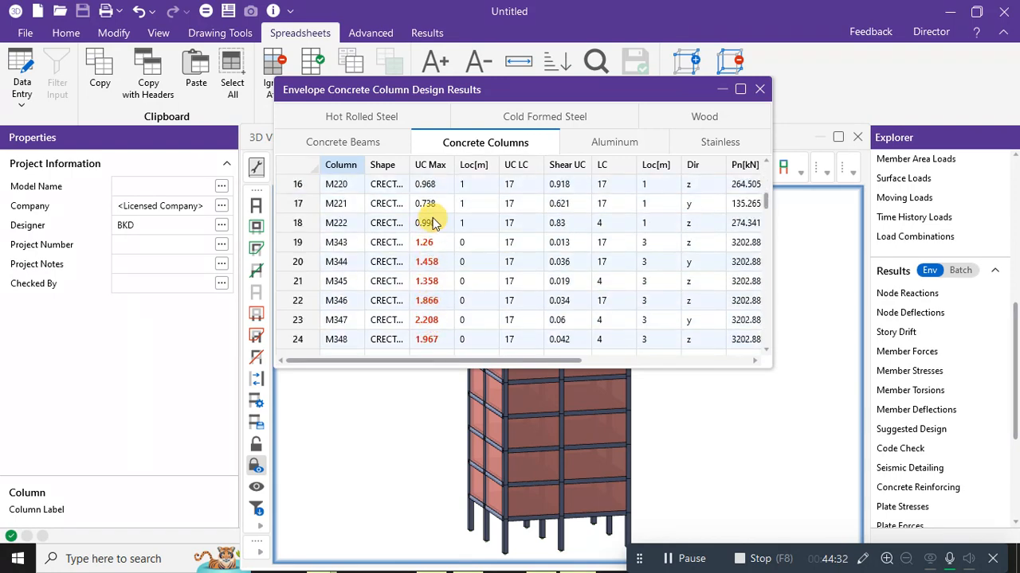
left_click(431, 165)
right_click(430, 166)
key("Escape")
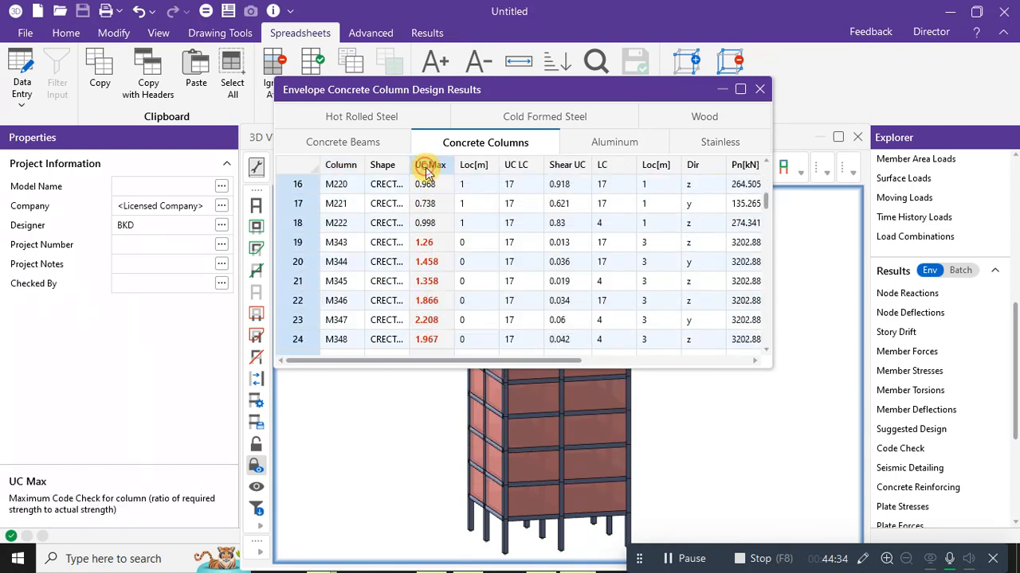
right_click(427, 172)
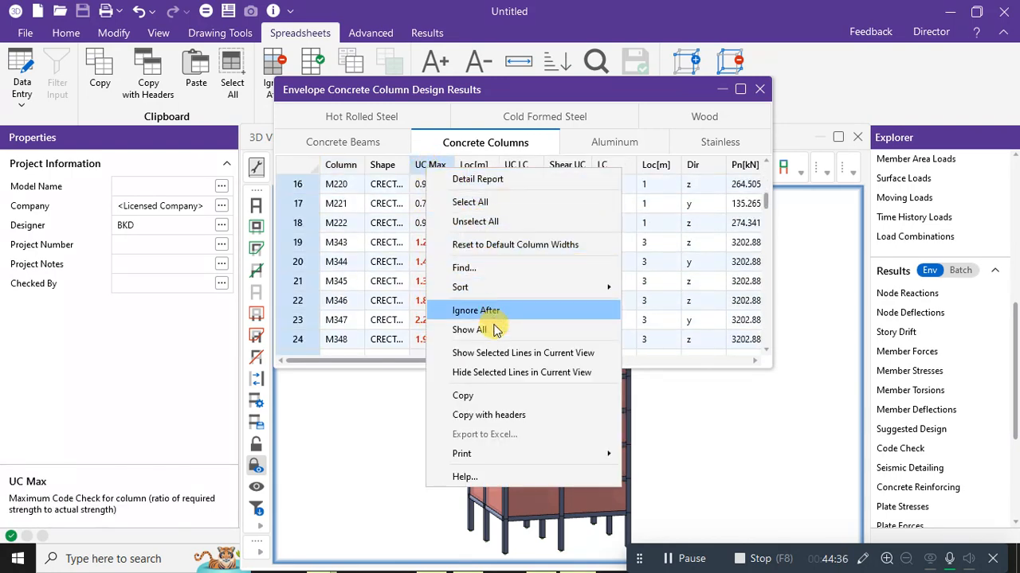
mouse_move(501, 288)
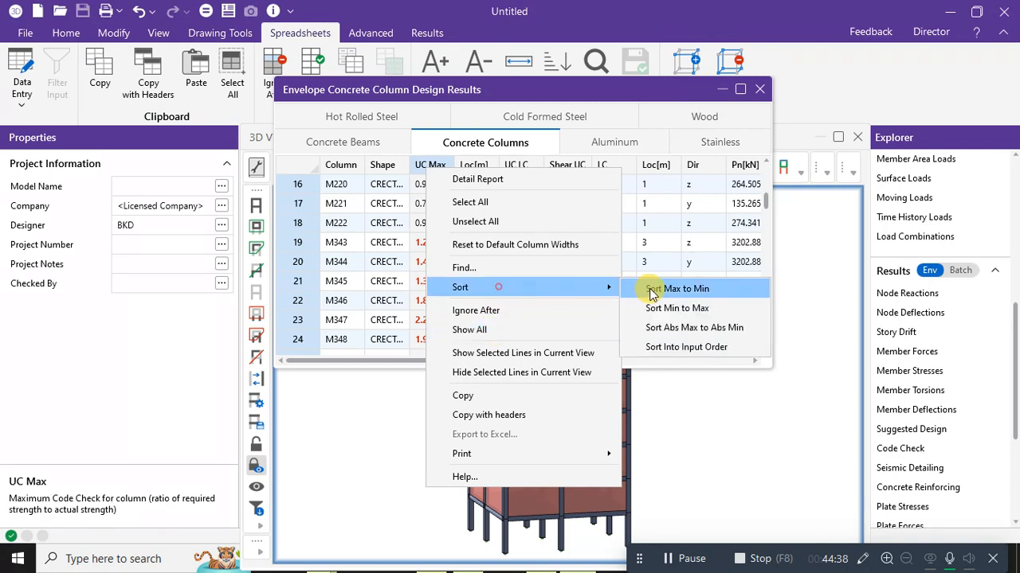
left_click(670, 331)
scroll(438, 237, "down", 5)
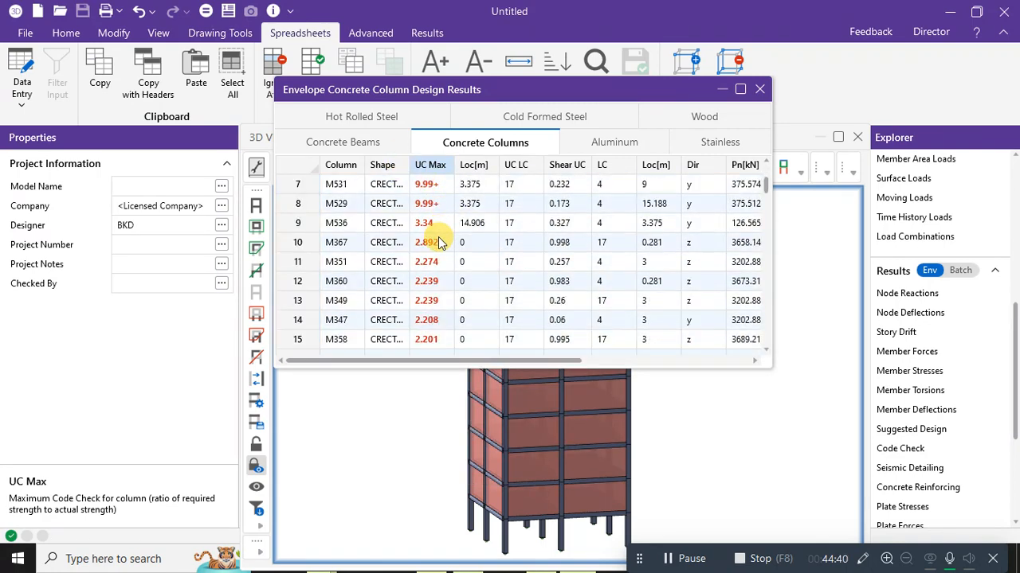
scroll(437, 231, "down", 7)
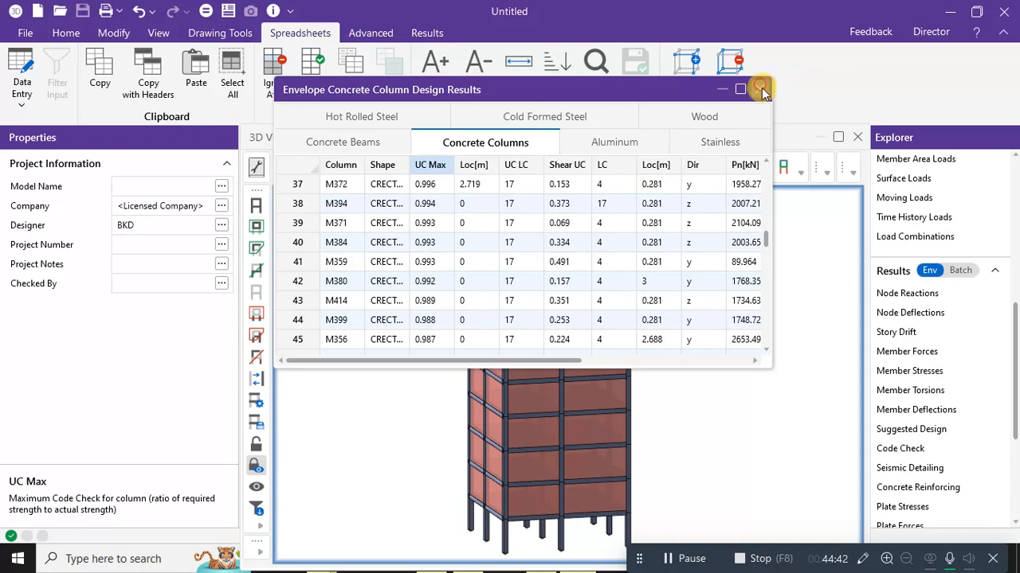
left_click(760, 88)
left_click(914, 428)
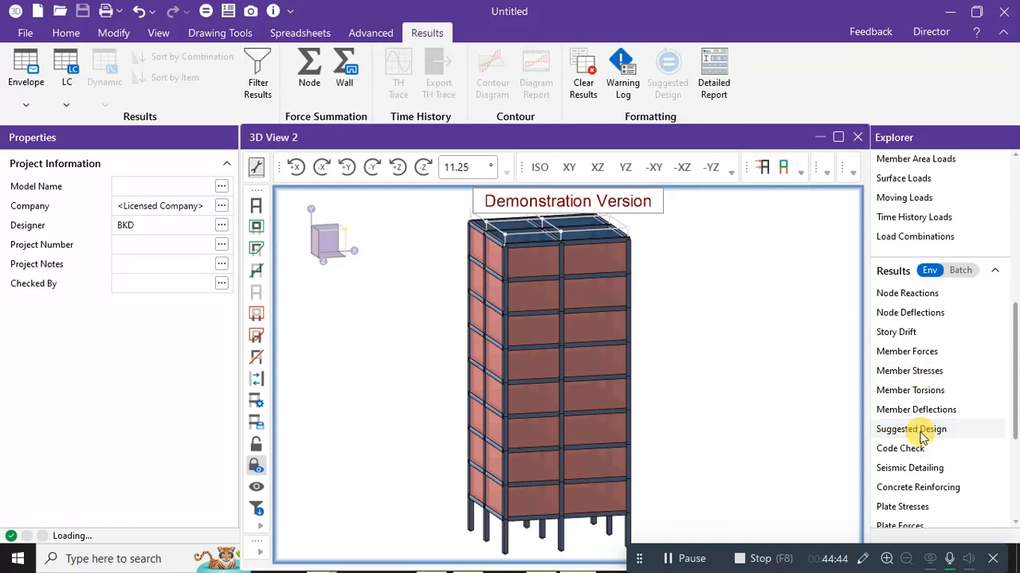
Re-solve with the suggested shapes, such as CRECT1100X1000 for column y, and close the warning log.
left_click_drag(619, 248, 495, 112)
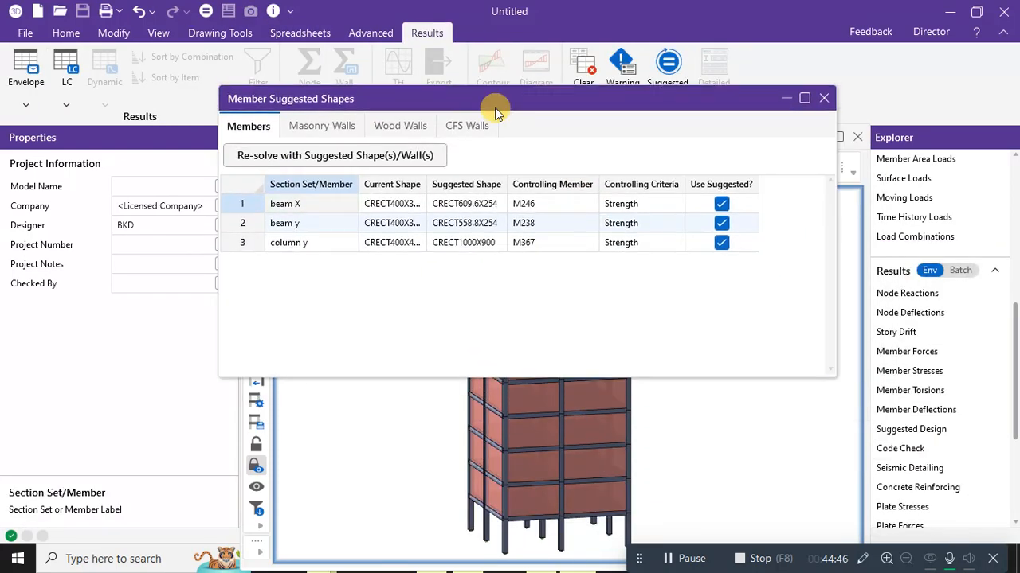
left_click(293, 159)
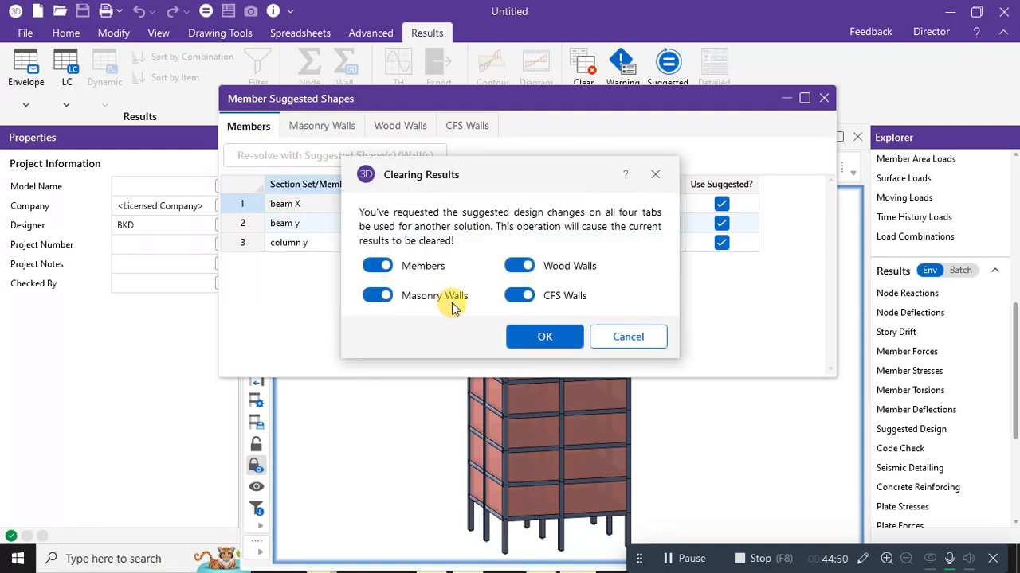
left_click(524, 337)
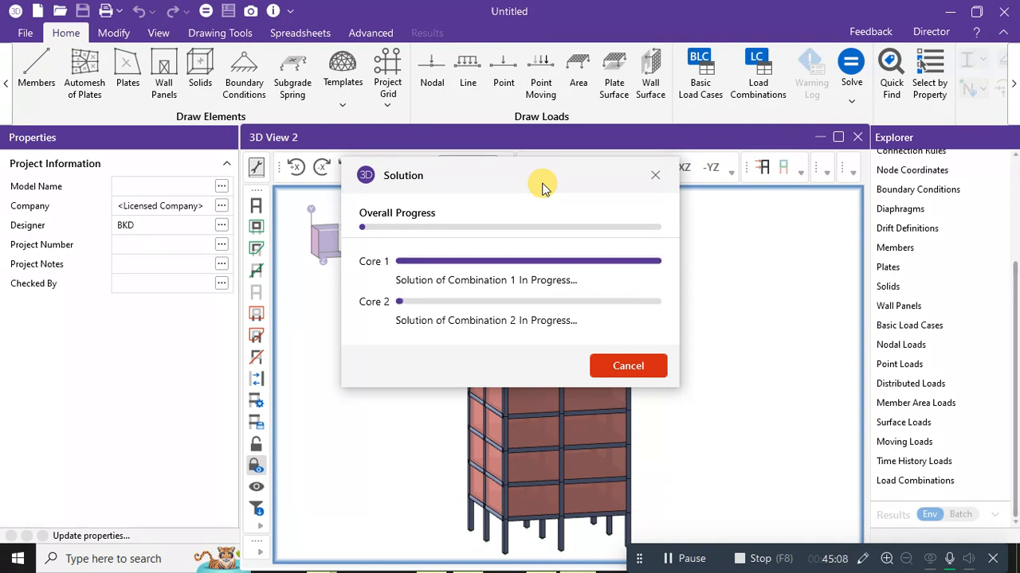
left_click_drag(541, 185, 837, 125)
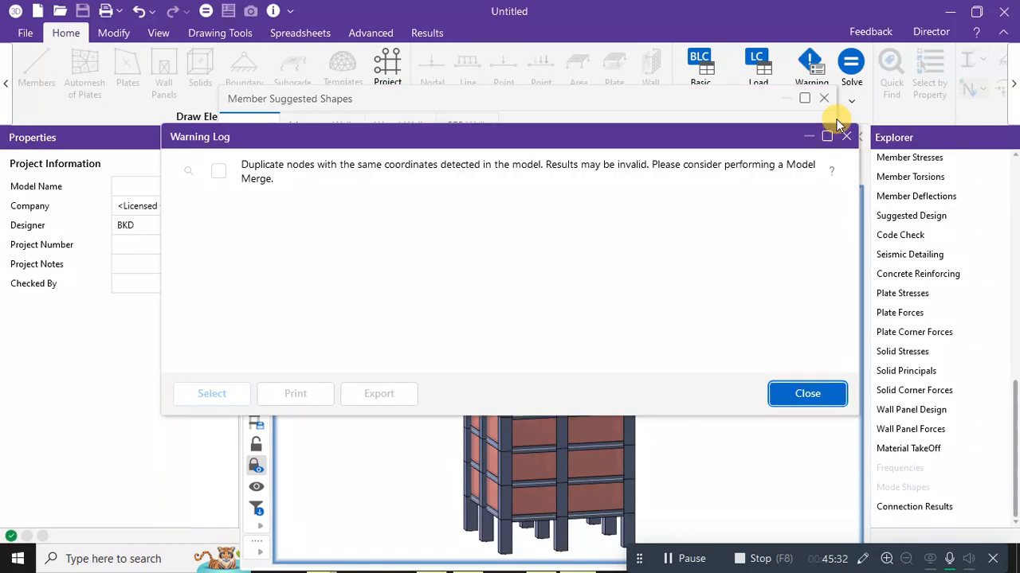
left_click(822, 397)
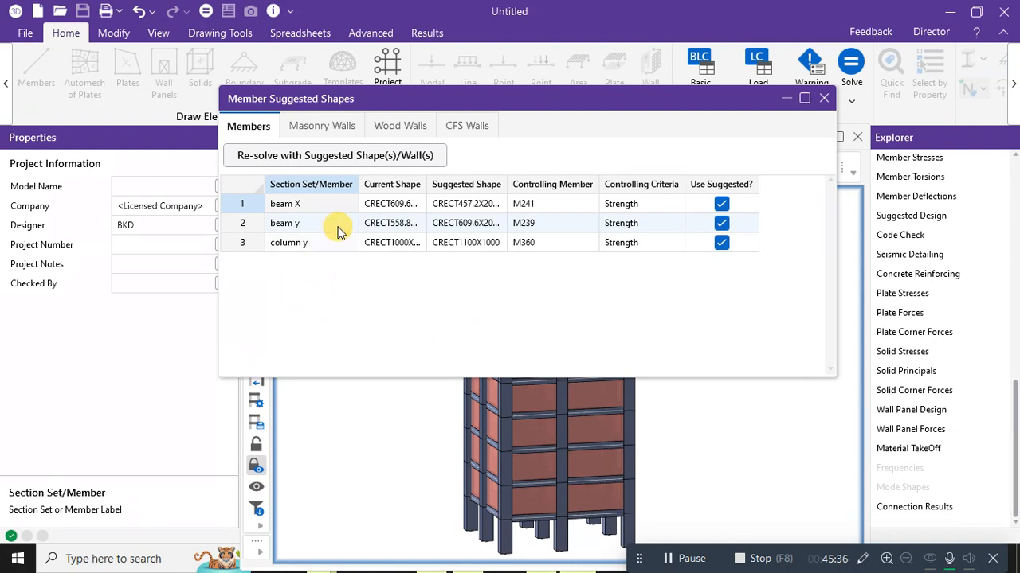
left_click(823, 98)
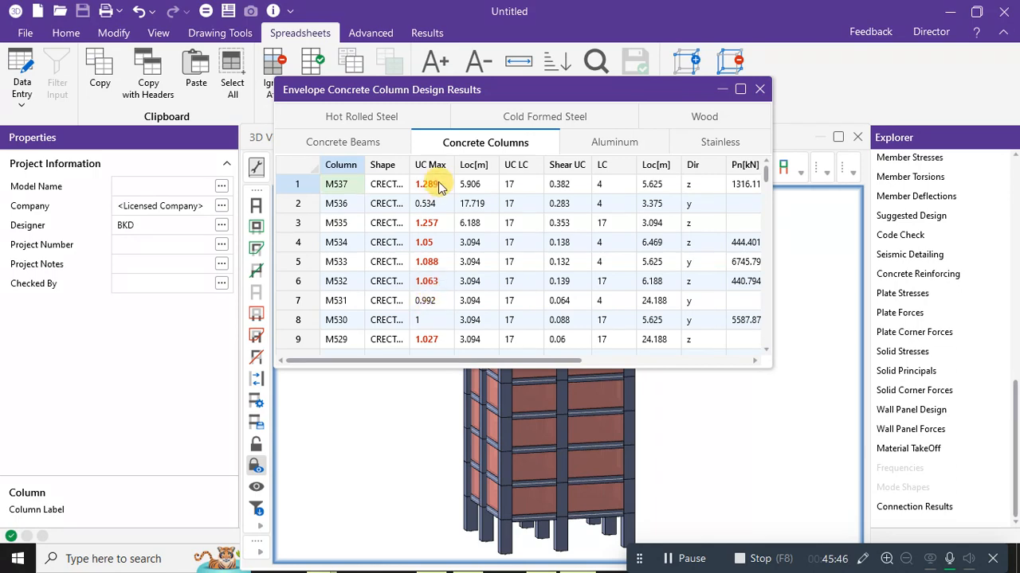
Inspect the concrete column results (UC Max 1.289 at M537), then reopen Member Suggested Shapes.
left_click(740, 89)
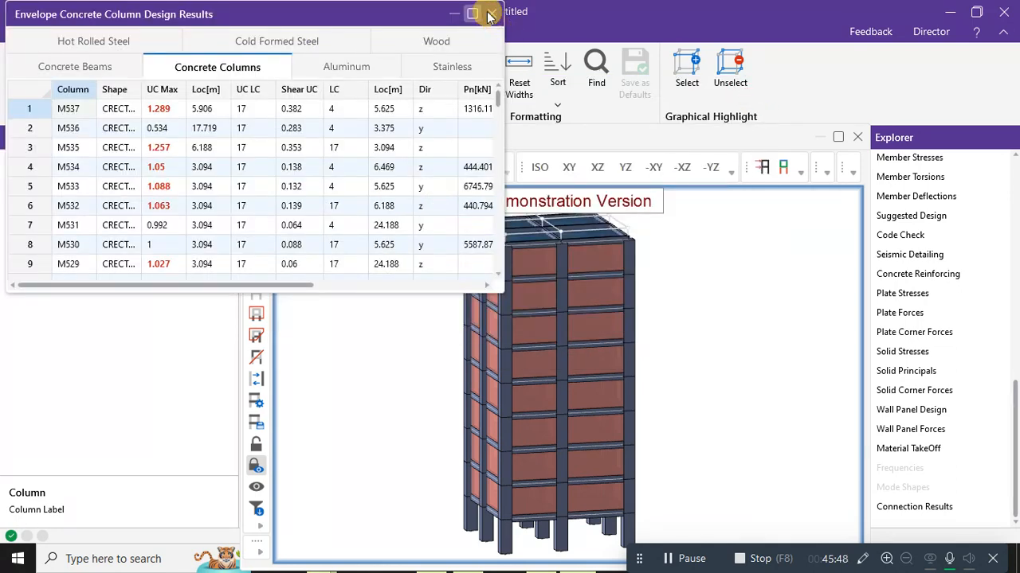
left_click(740, 12)
left_click(1006, 14)
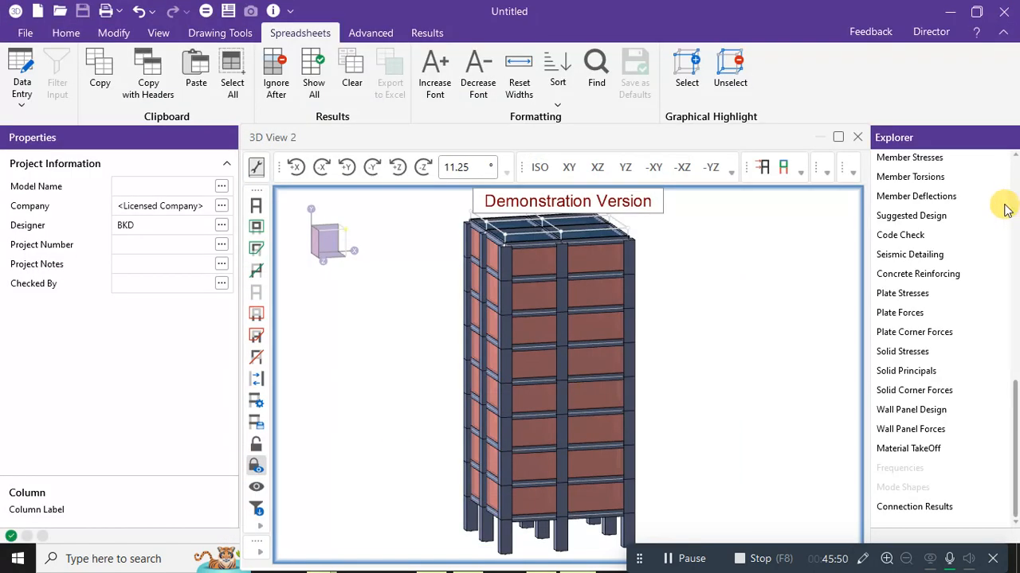
double_click(924, 216)
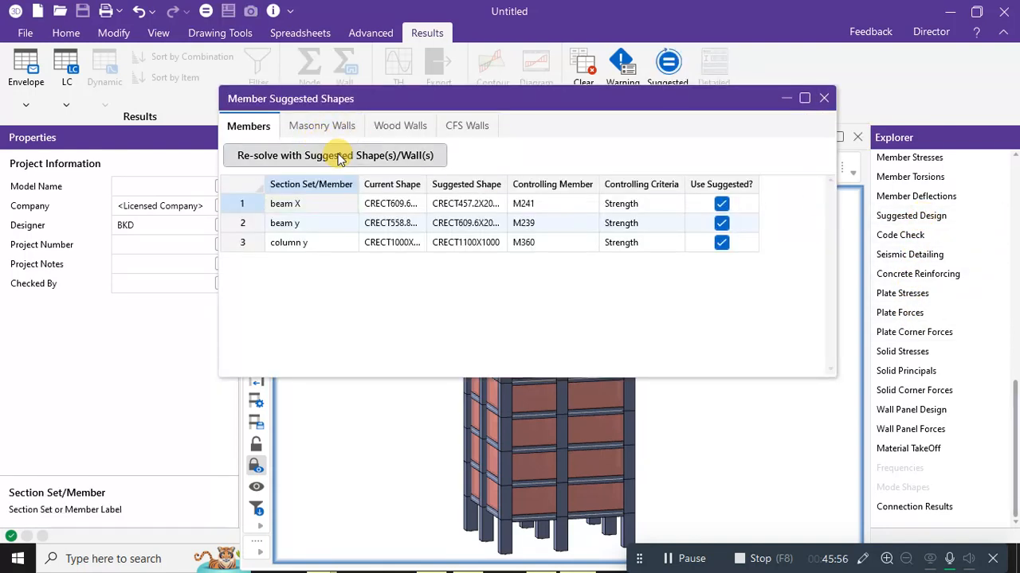
Re-solve with suggested shapes and check column y's new CRECT1050X1050 suggestion, controlled by M359.
left_click(363, 158)
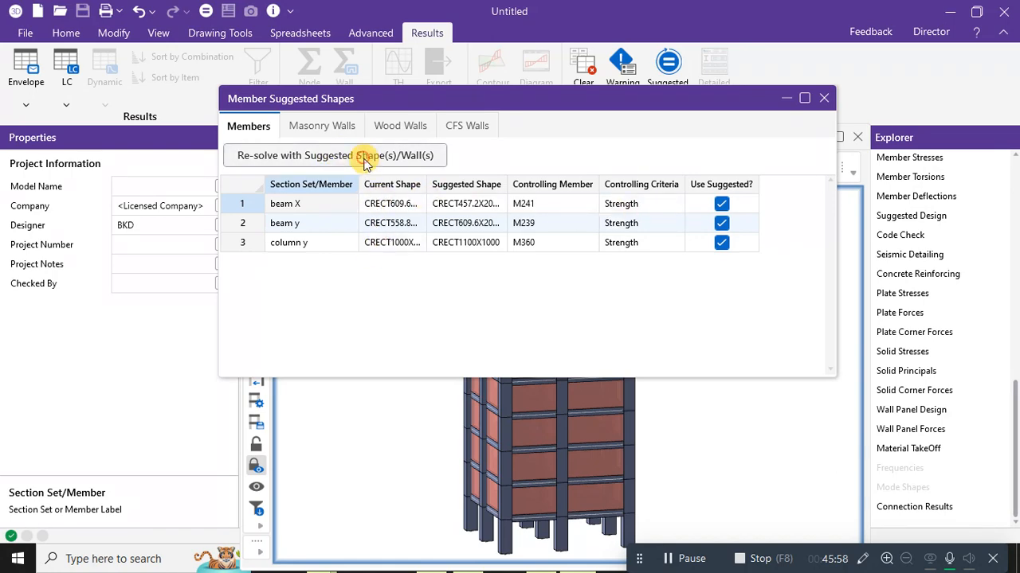
left_click(536, 337)
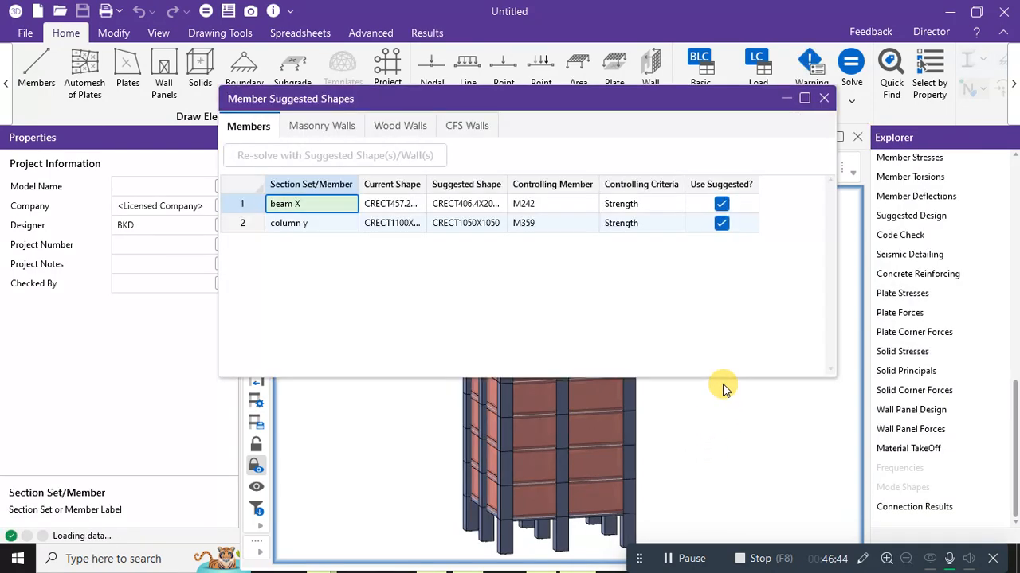
left_click(808, 394)
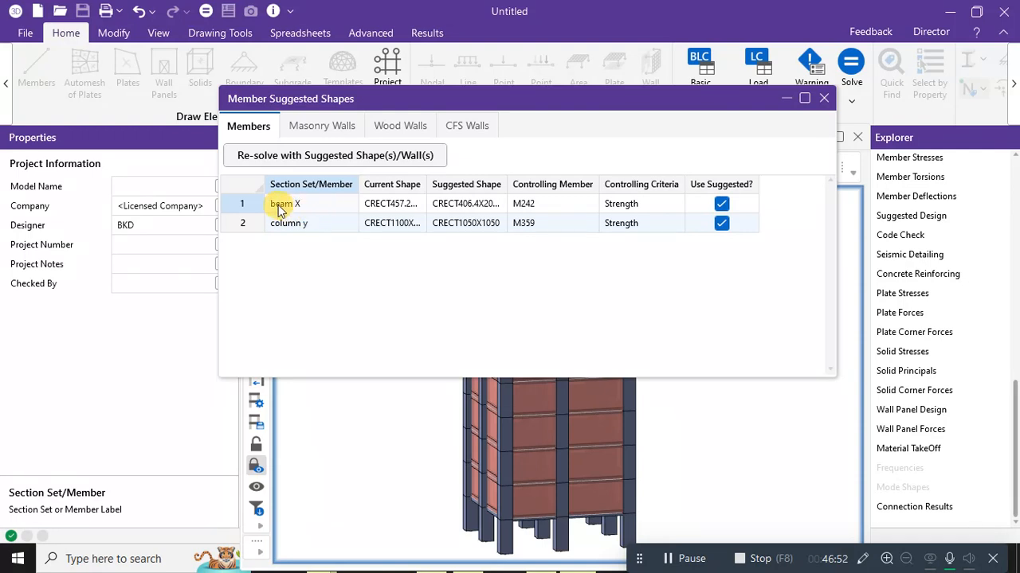
left_click(249, 225)
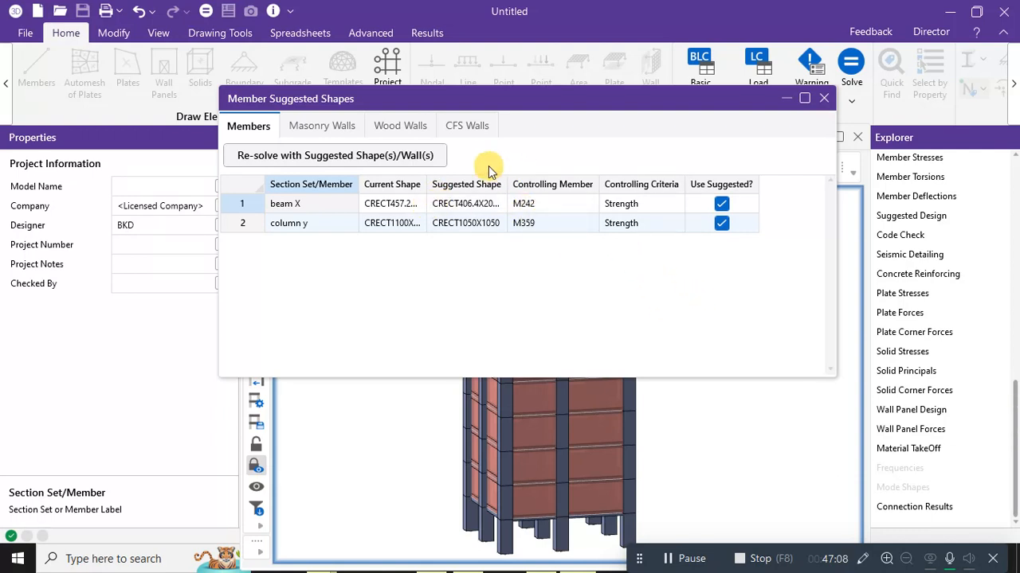
left_click(829, 99)
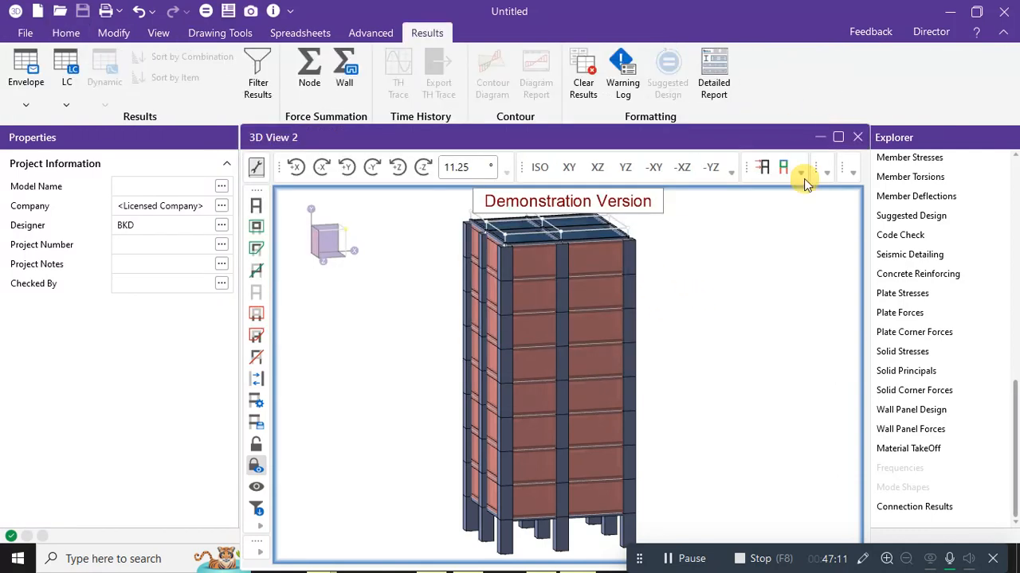
Show and hide the wind loads, then look over the member force diagram options.
left_click(764, 170)
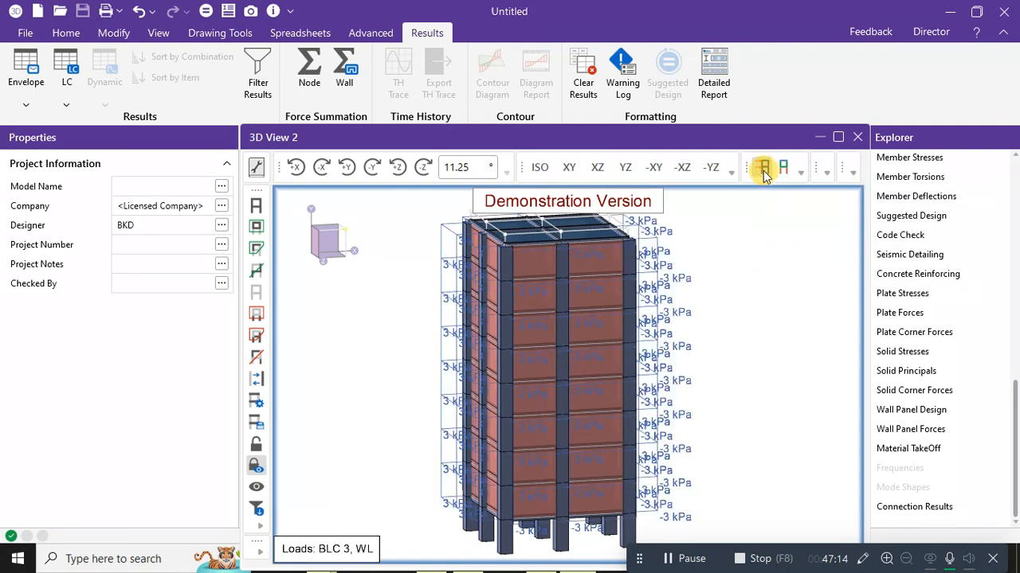
left_click(763, 170)
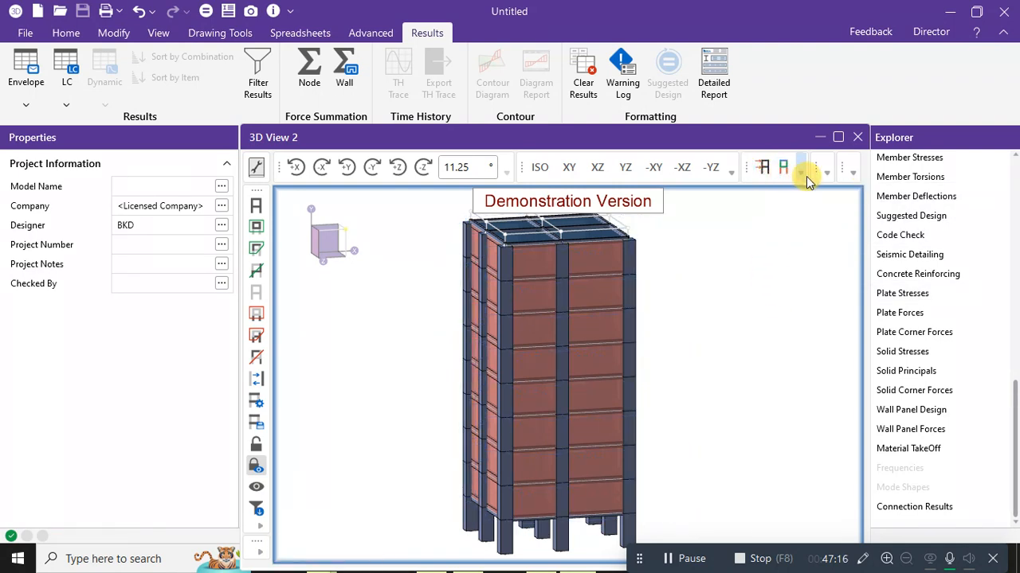
left_click(855, 175)
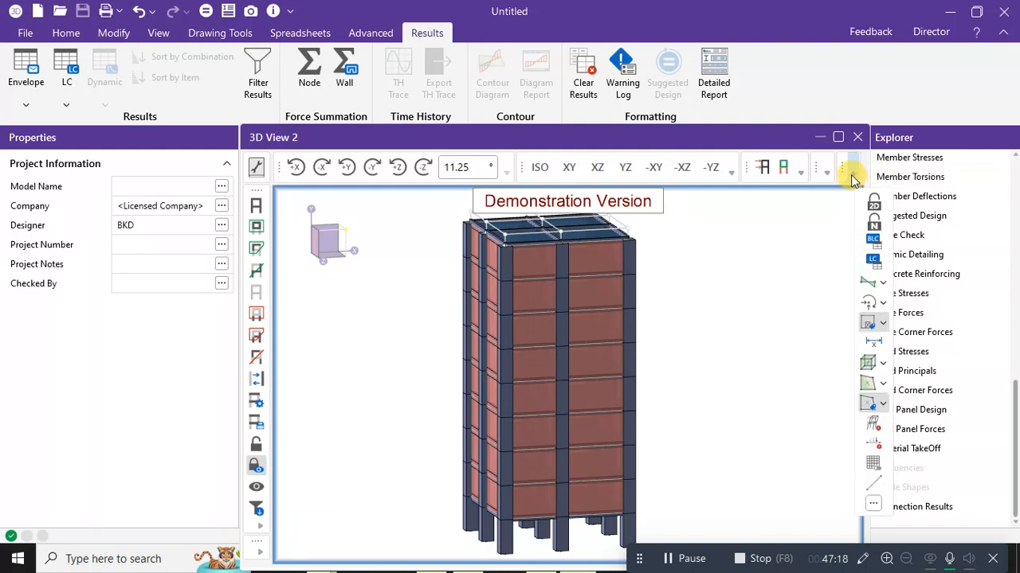
left_click(883, 286)
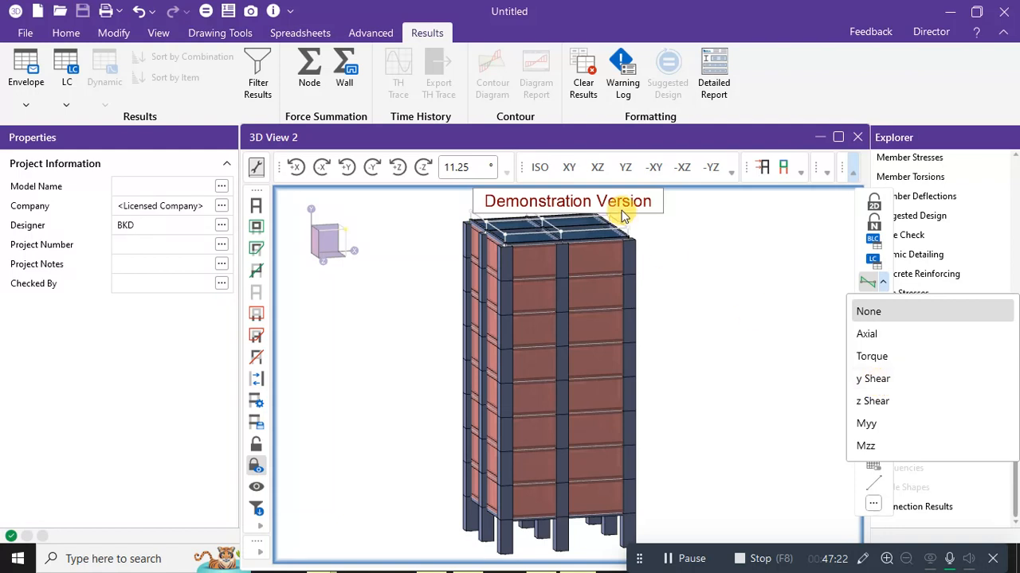
left_click(70, 37)
Bring up the Wireframe, Color Coded and Rendered display styles from Quick View.
left_click(71, 37)
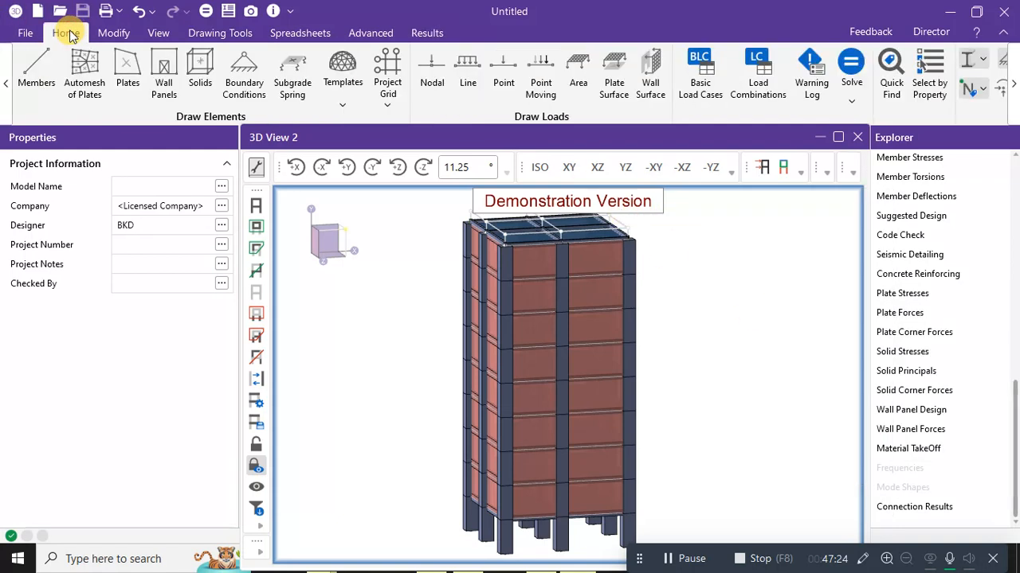
left_click(1010, 88)
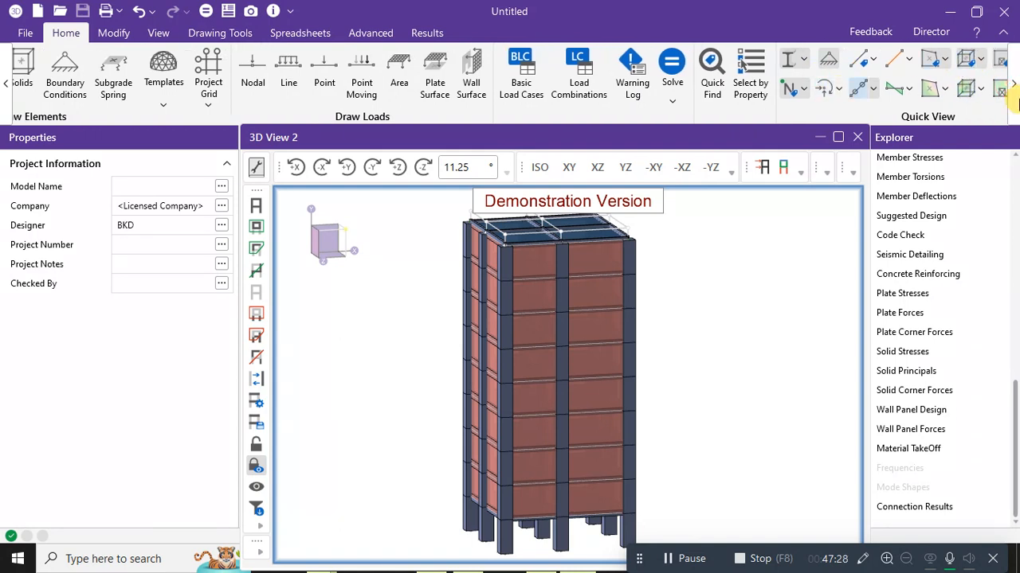
left_click(1011, 88)
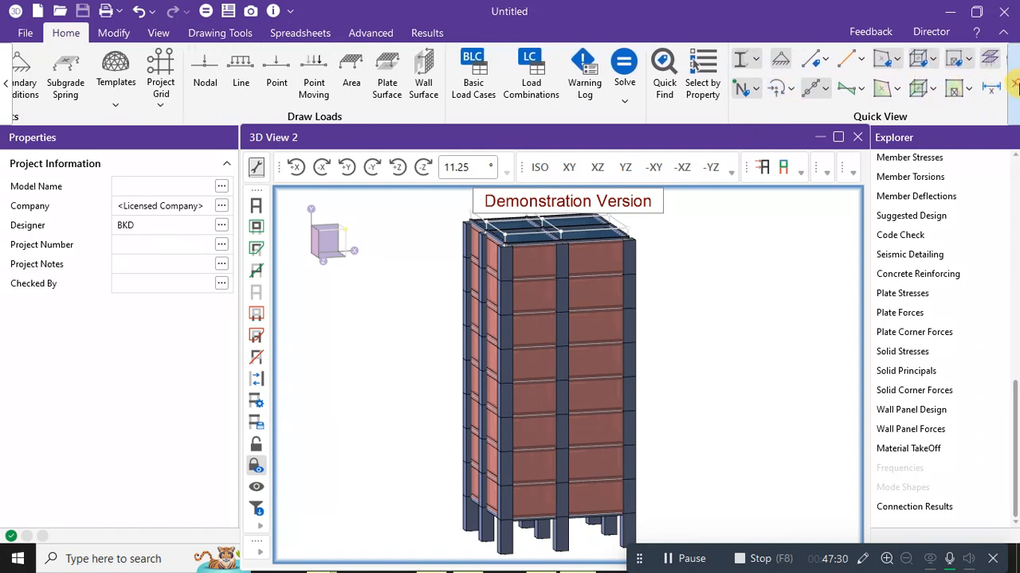
left_click(1012, 88)
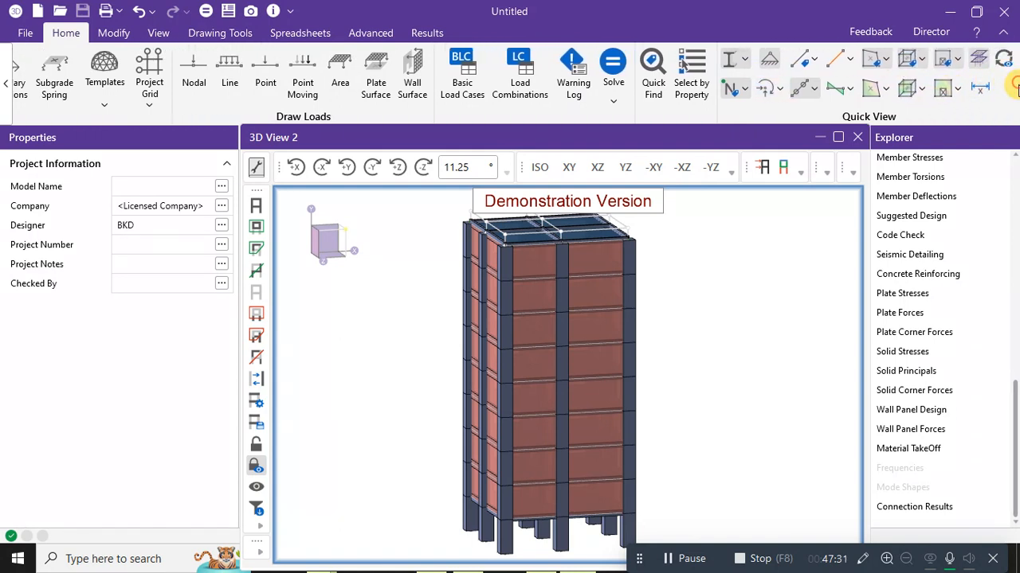
left_click(748, 59)
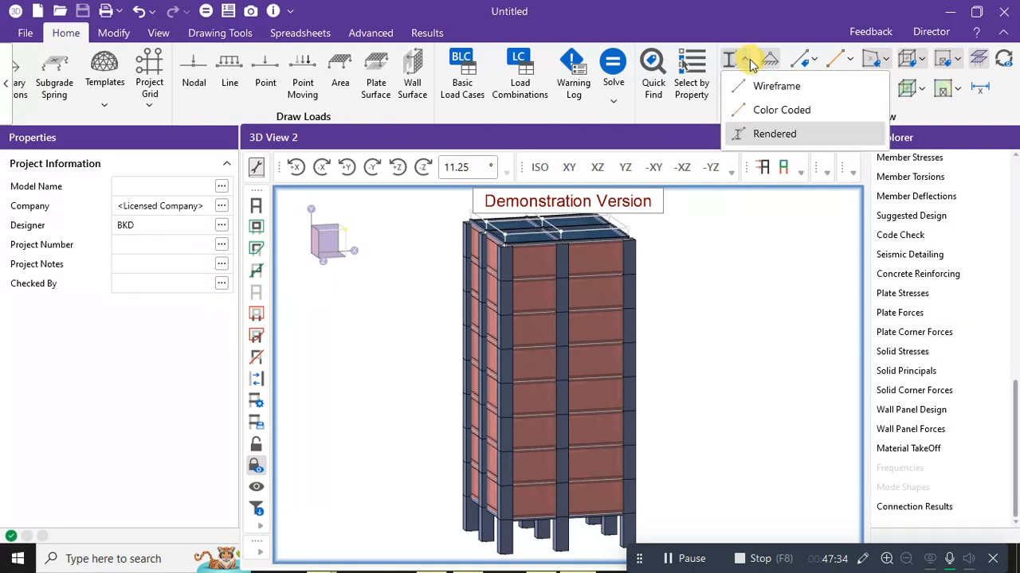
Color code the tower by section set and Gen Masonry panel material, then orbit and zoom to inspect it.
left_click(756, 111)
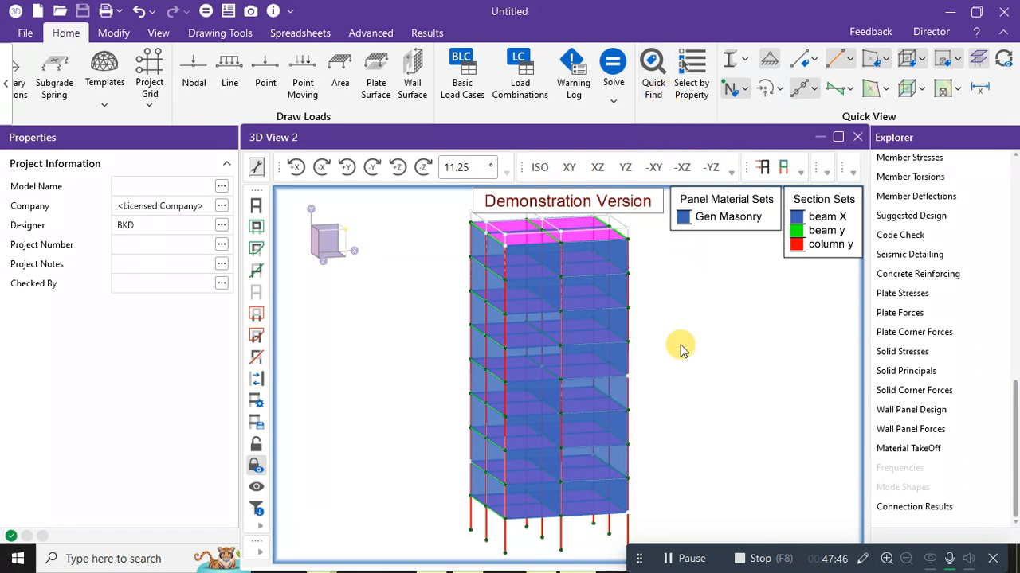
middle_click_drag(693, 363, 505, 392)
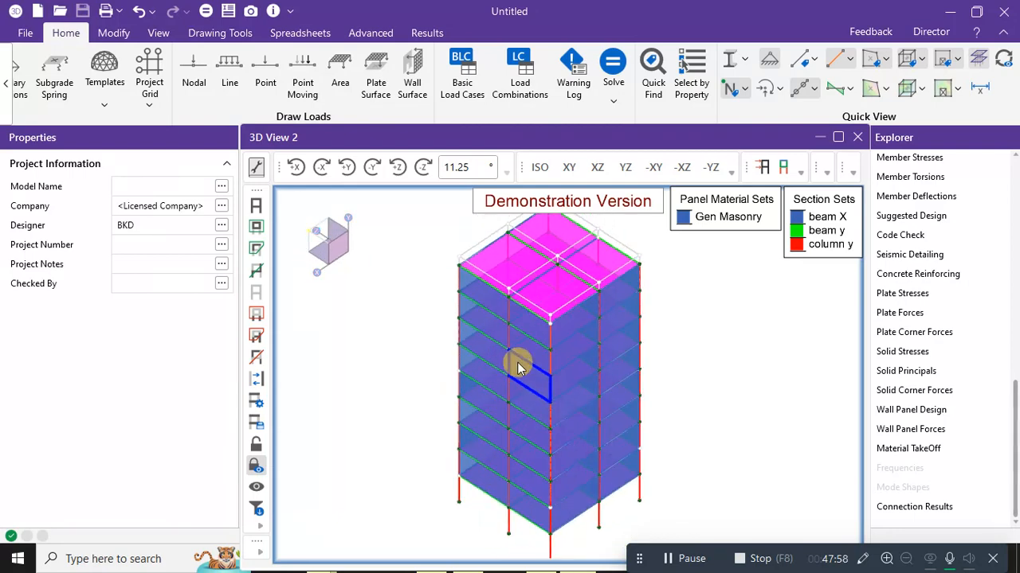
middle_click_drag(724, 321, 682, 307)
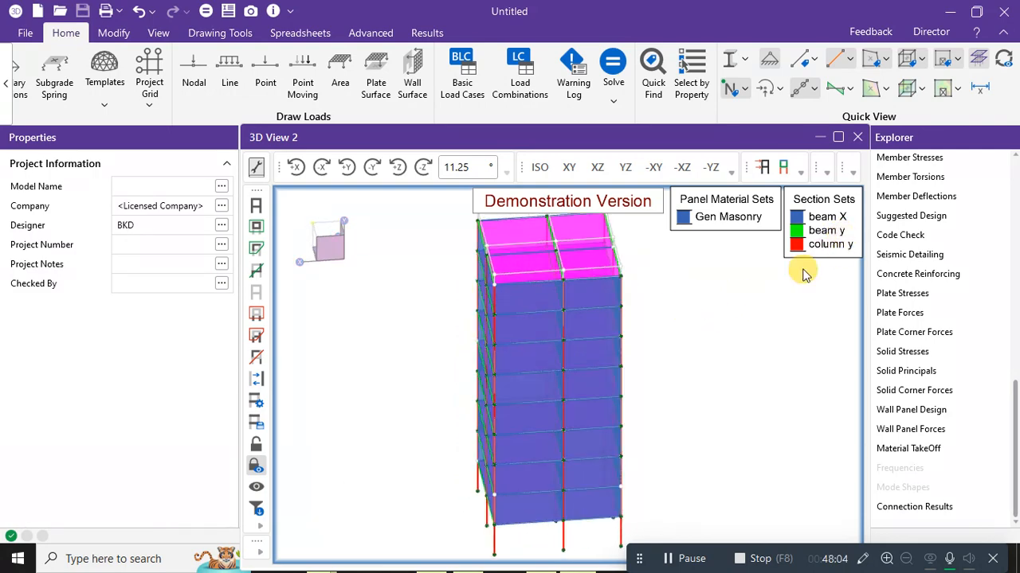
mouse_move(720, 275)
middle_mouse_down()
mouse_move(734, 295)
mouse_move(664, 289)
mouse_move(715, 278)
middle_mouse_up()
scroll(555, 360, "up", 2)
scroll(555, 361, "up", 2)
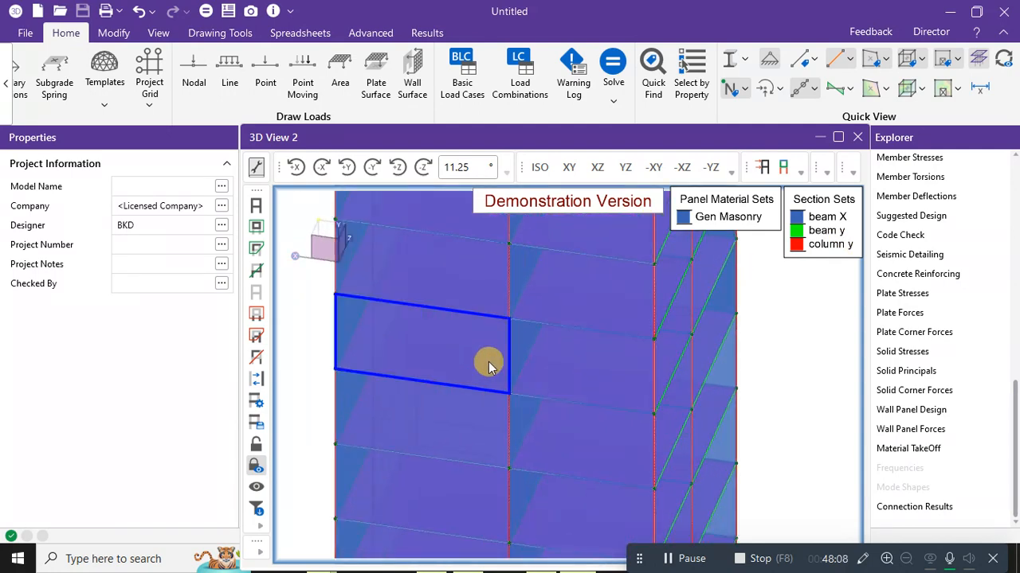
middle_click_drag(789, 307, 444, 391)
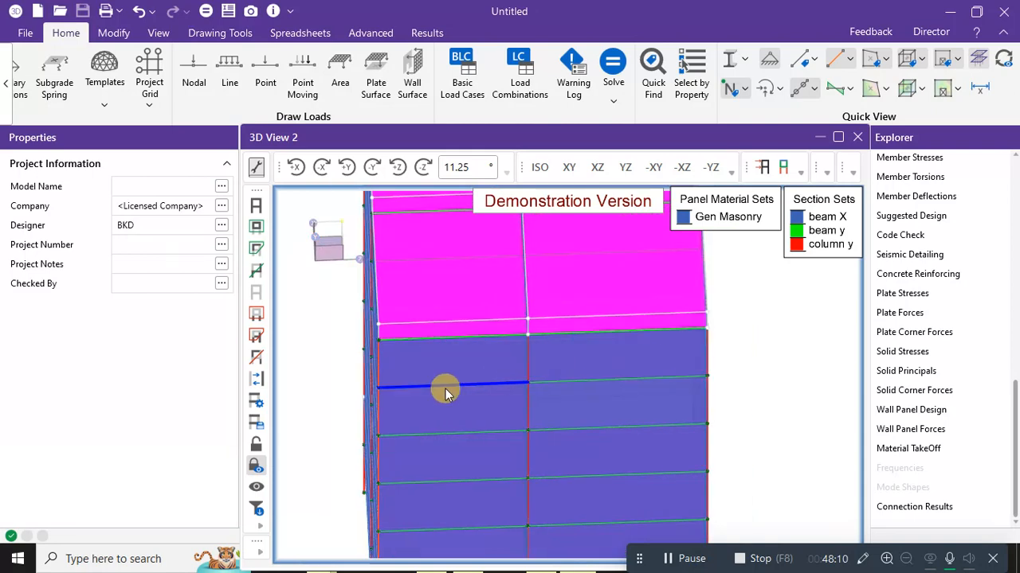
scroll(801, 286, "down", 3)
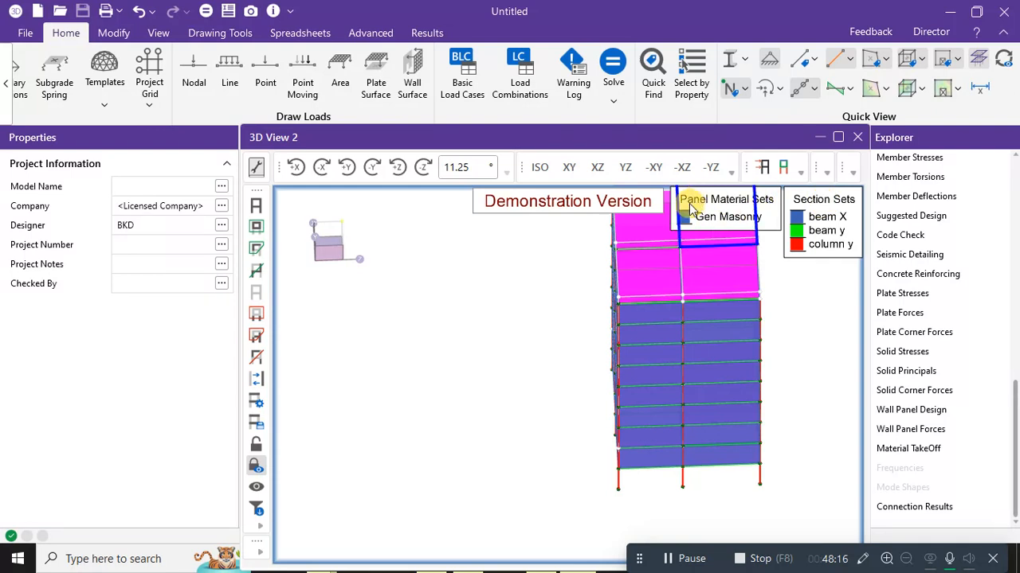
Show the wall panel and plate shear contours and pan the tower into view.
left_click(786, 167)
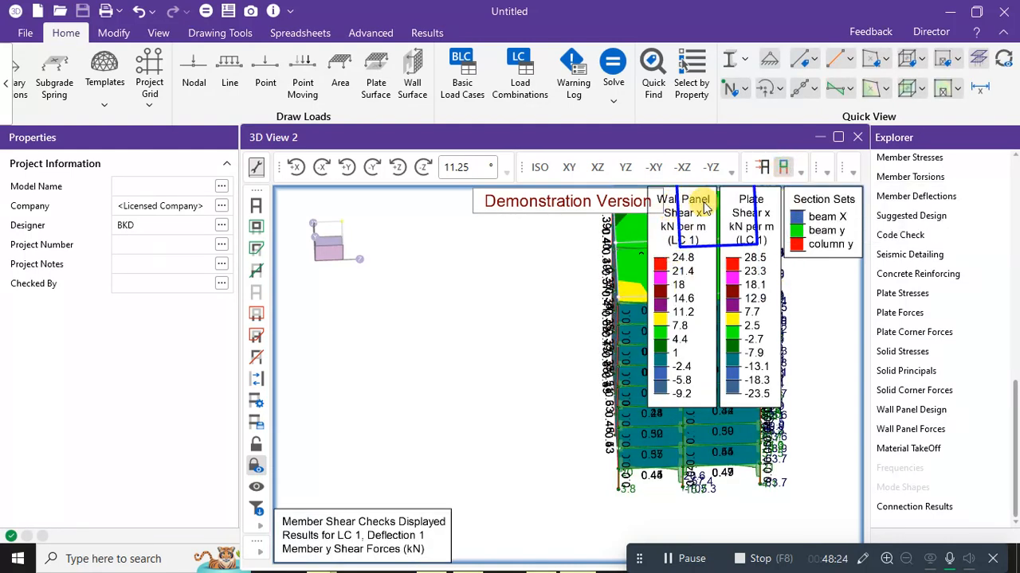
middle_click_drag(812, 338, 754, 368)
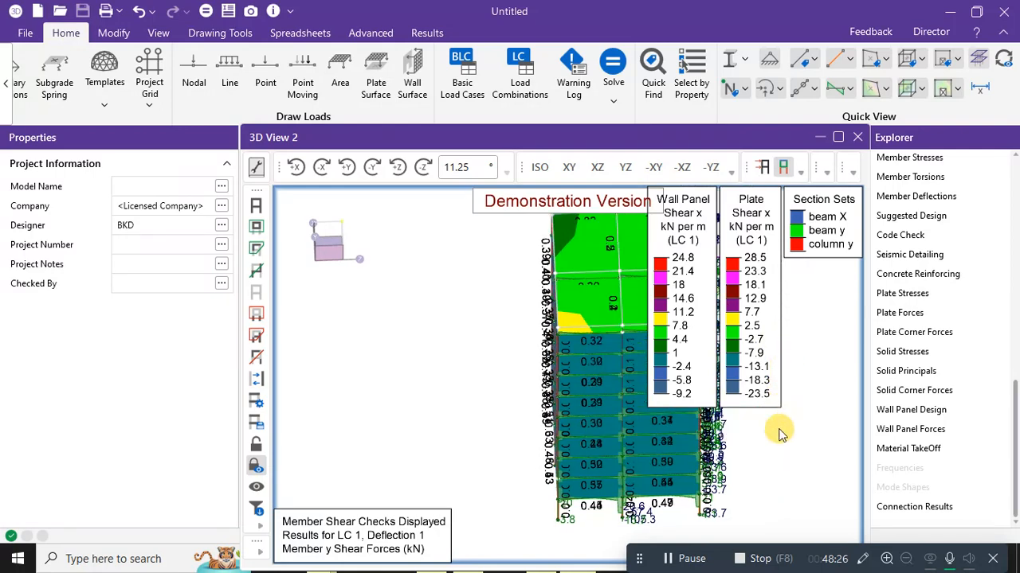
middle_click_drag(781, 434, 766, 217)
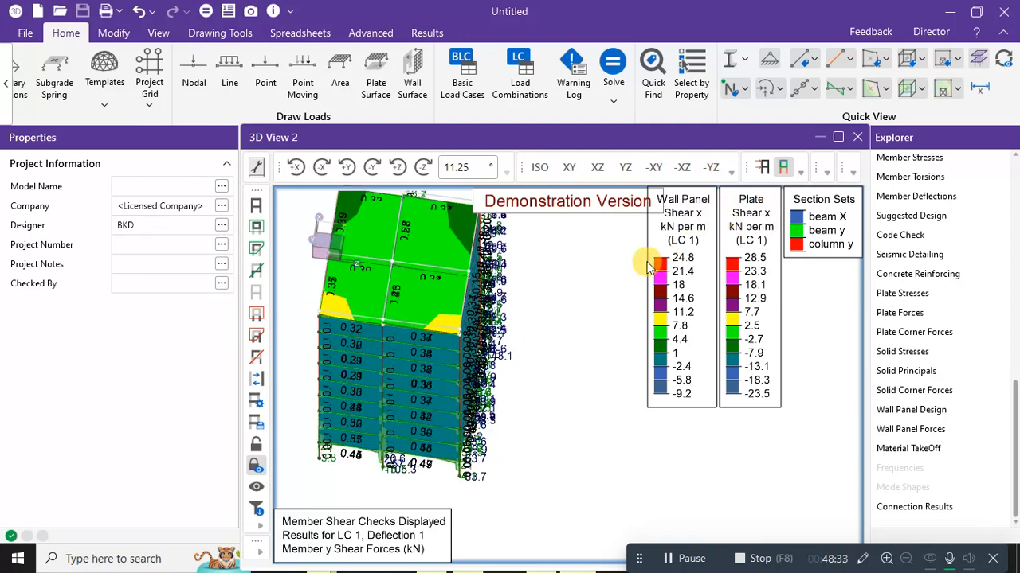
middle_click_drag(569, 266, 549, 259)
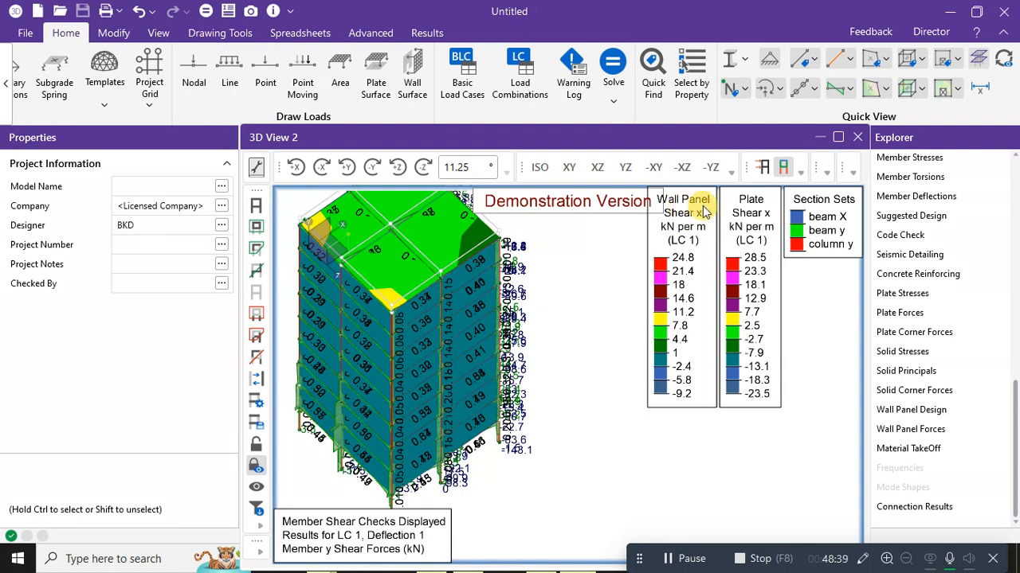
Display the LC 1 deflected shape with Undeflected Shadow at a front elevation, then open Material TakeOff.
left_click(798, 172)
left_click(800, 170)
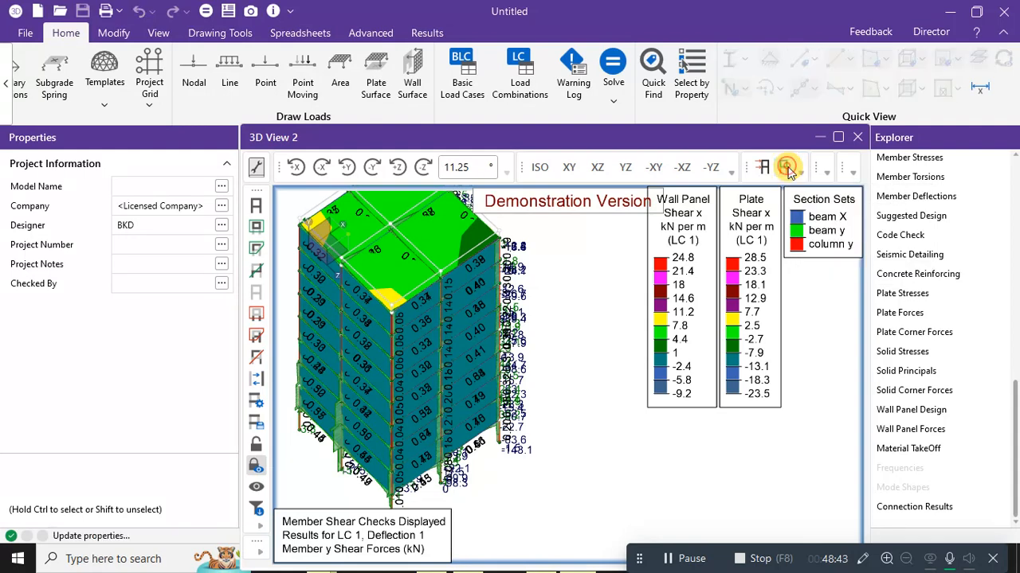
left_click(800, 169)
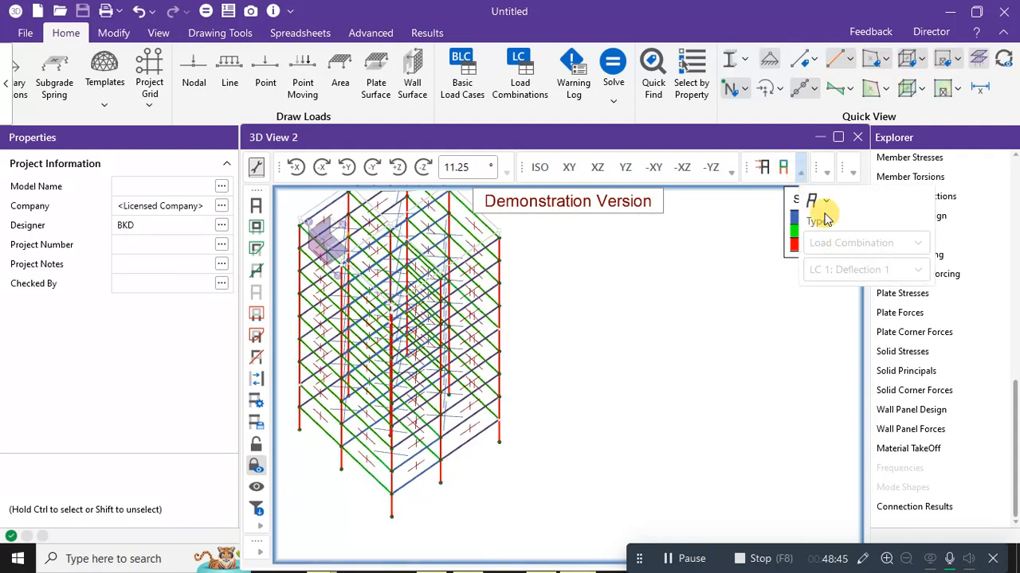
left_click(812, 200)
left_click(859, 253)
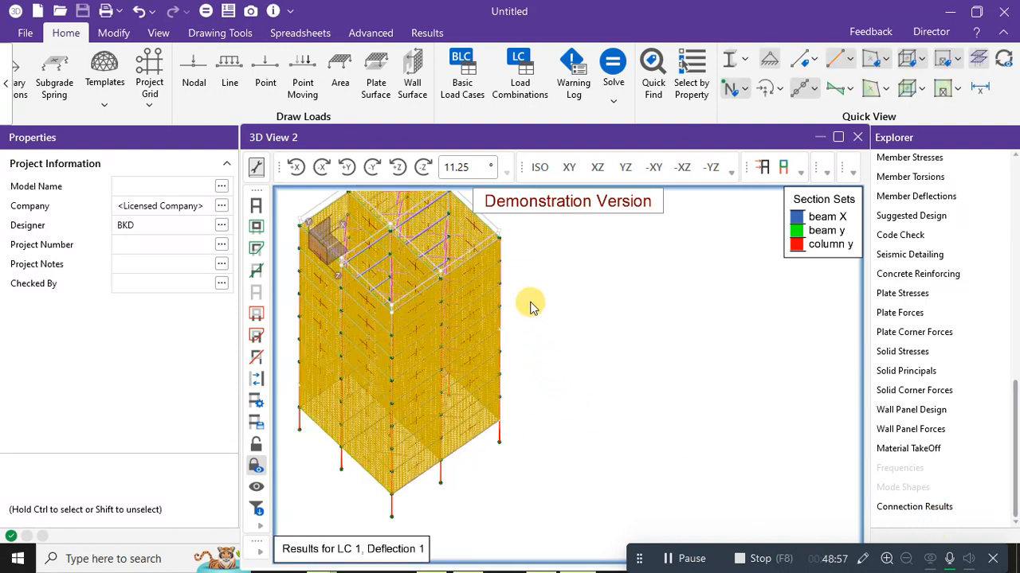
middle_click_drag(530, 305, 521, 263)
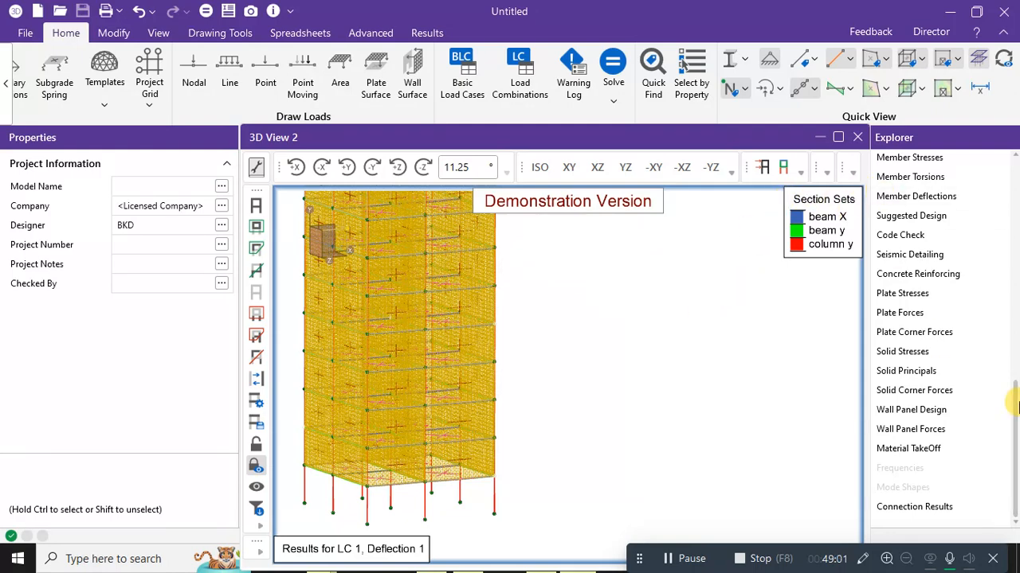
double_click(922, 451)
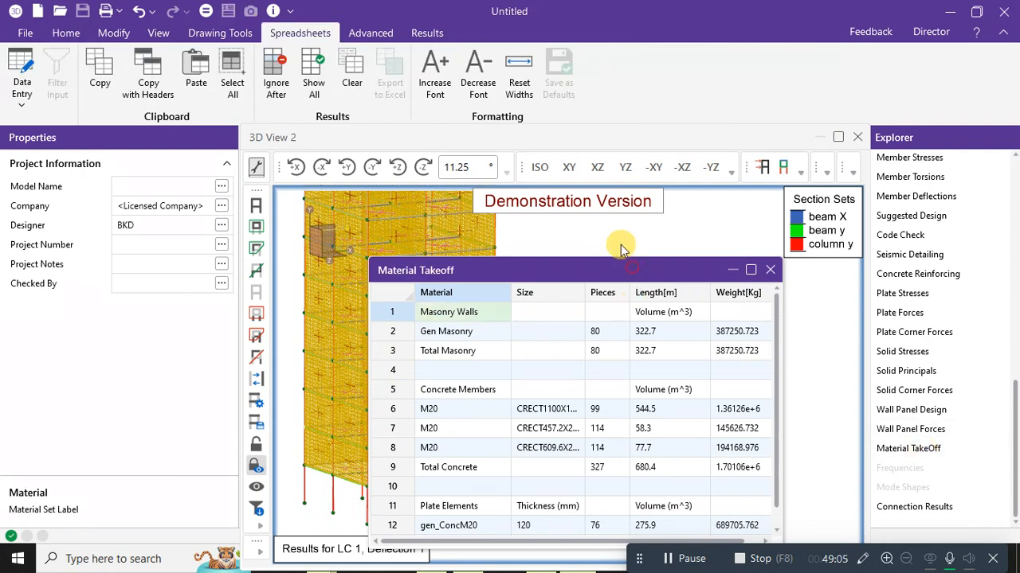
Move and widen the Material Takeoff table to review the masonry and M20 concrete totals, then close it.
left_click_drag(607, 273, 601, 154)
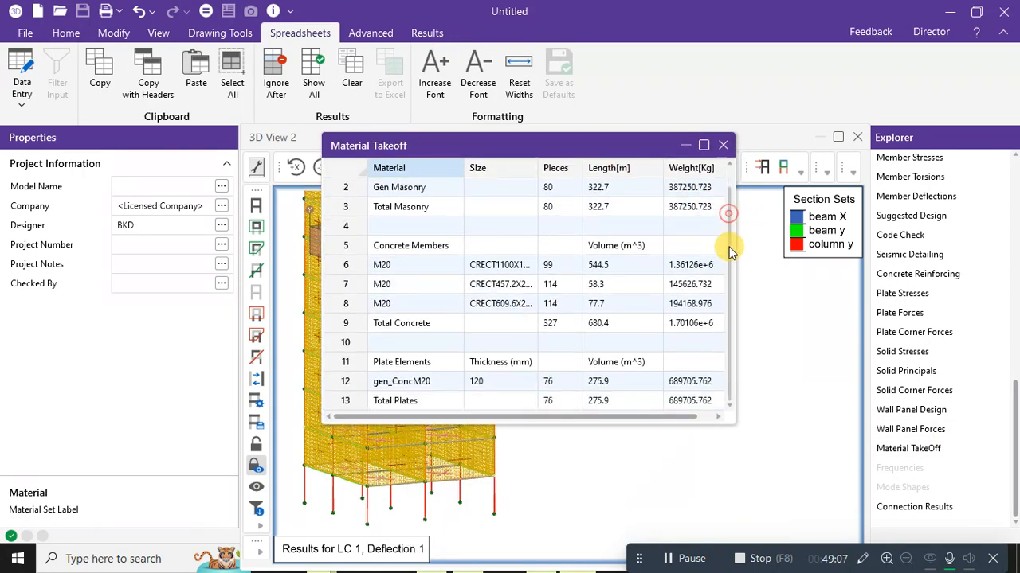
scroll(726, 219, "down", 1)
left_click_drag(736, 265, 854, 265)
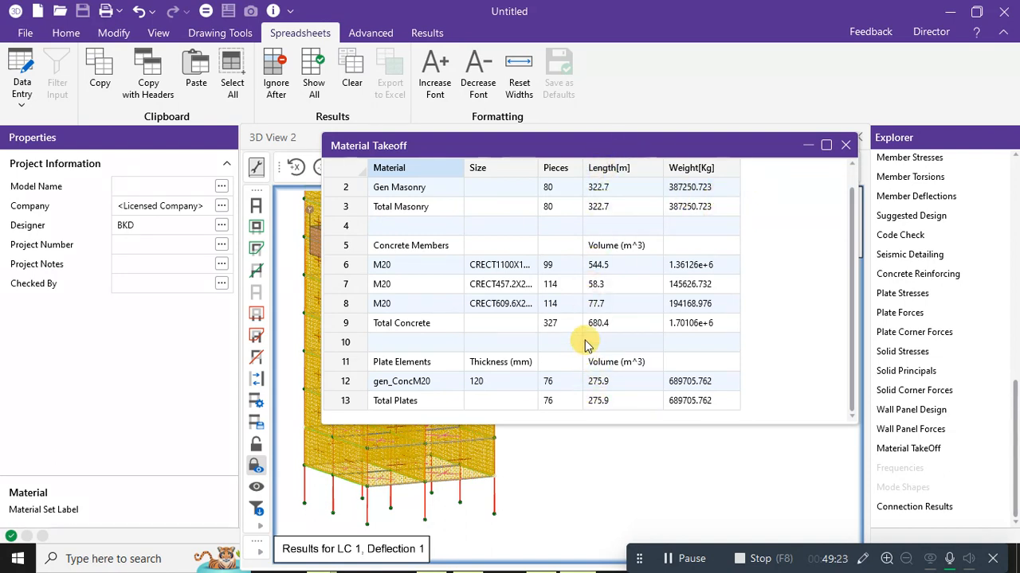
left_click(850, 144)
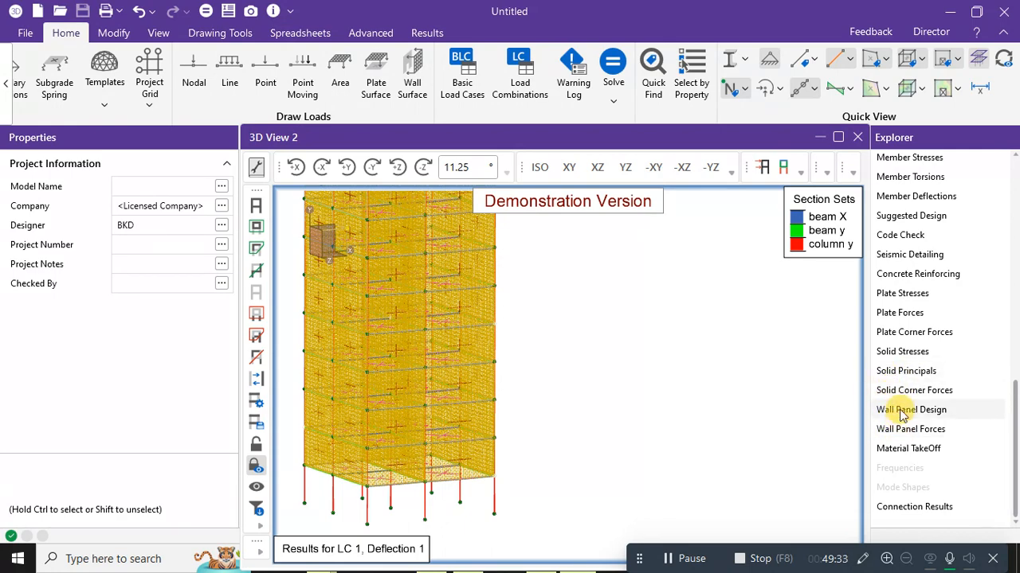
Check the empty Seismic Detailing results for columns, beams and braces, then close the table.
scroll(900, 355, "up", 1)
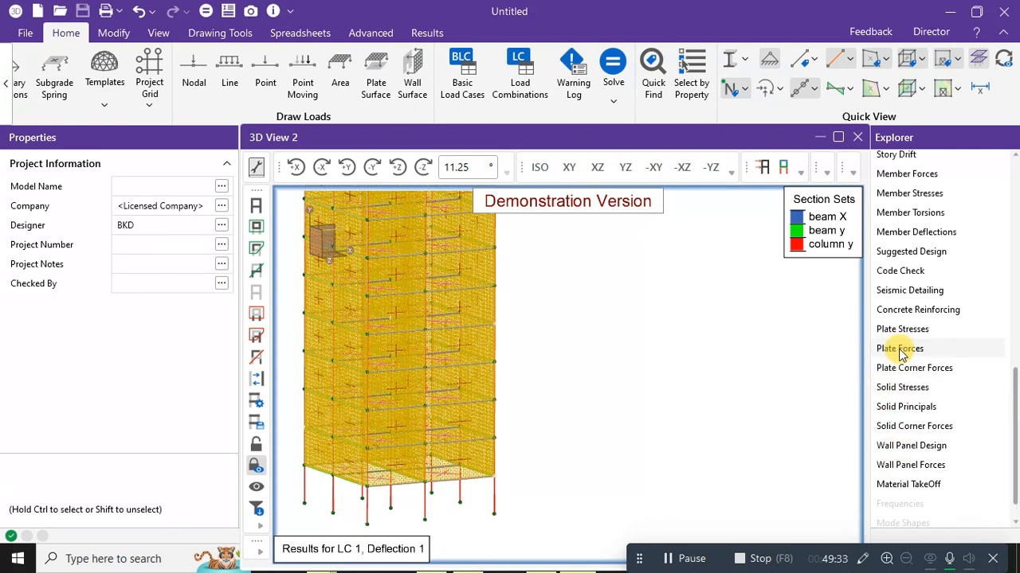
double_click(902, 291)
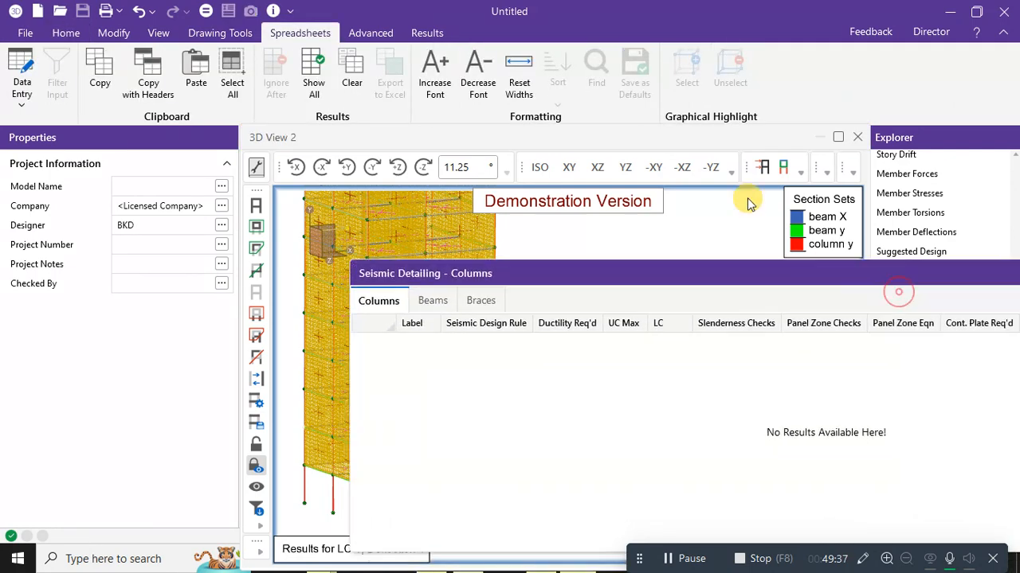
left_click(263, 117)
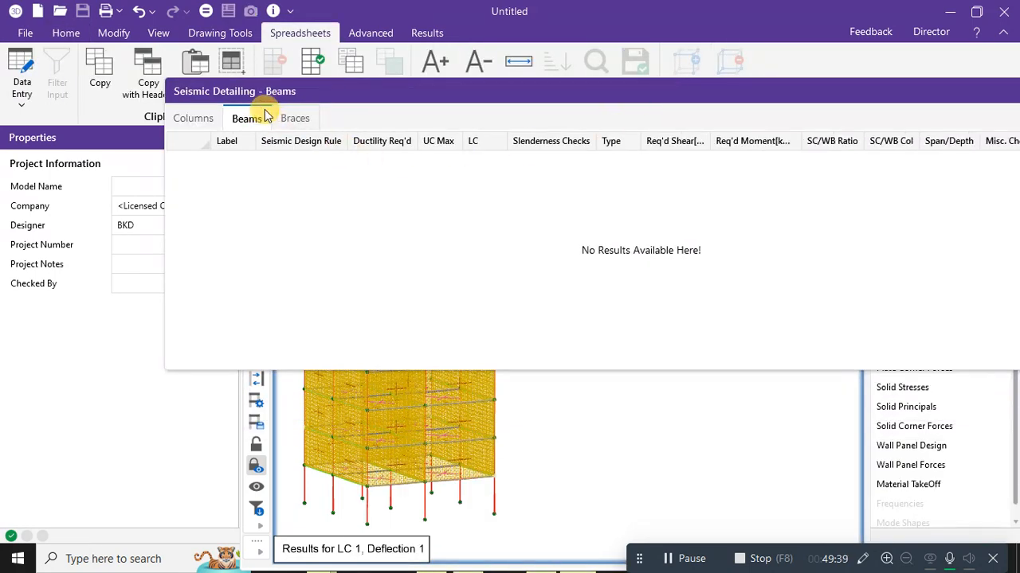
left_click(295, 118)
left_click_drag(416, 91, 30, 116)
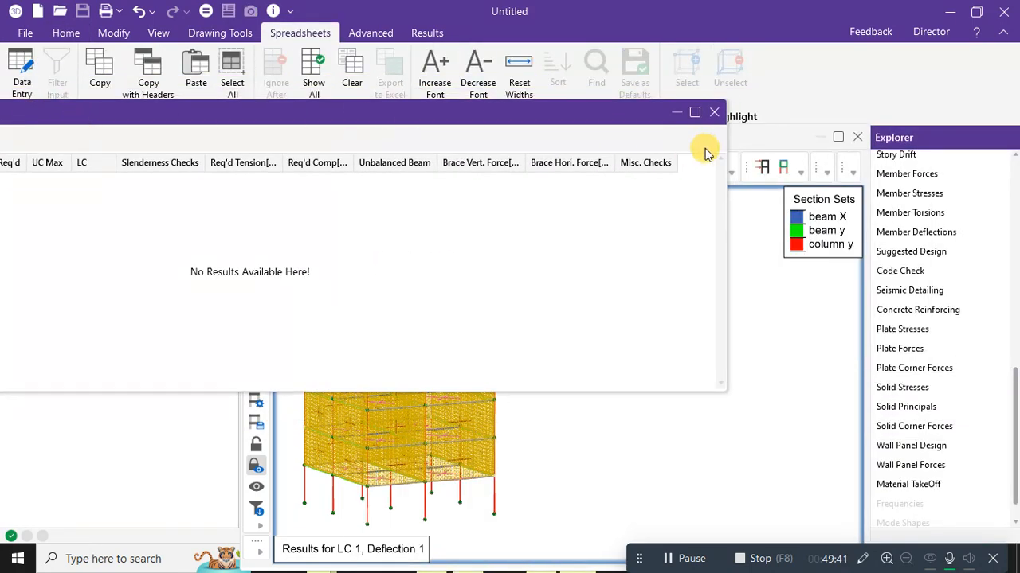
left_click(714, 112)
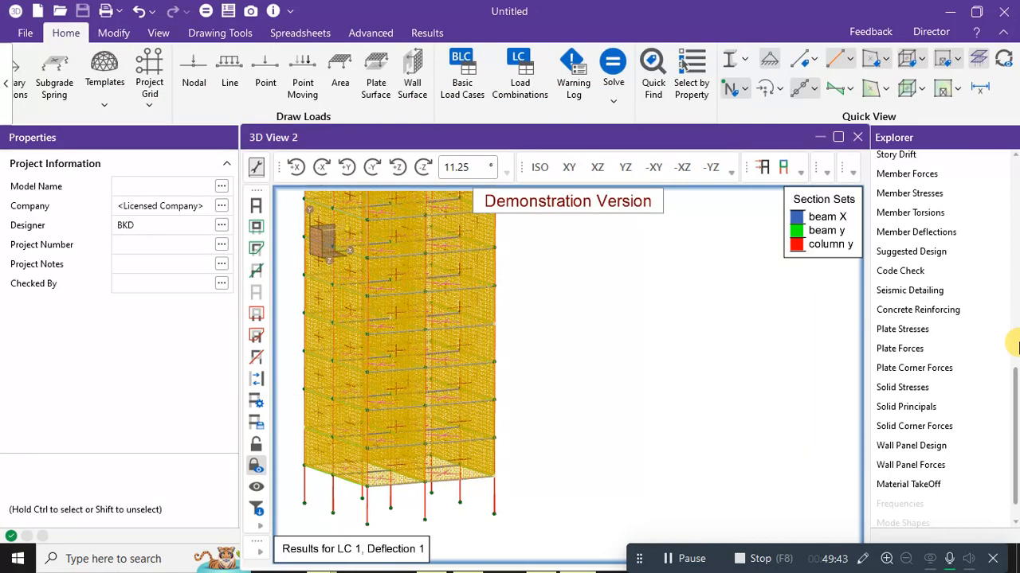
Plot LC 1 wall panel and plate Shear x contours, ranging -9.2 to 24.8 kN/m.
left_click(353, 36)
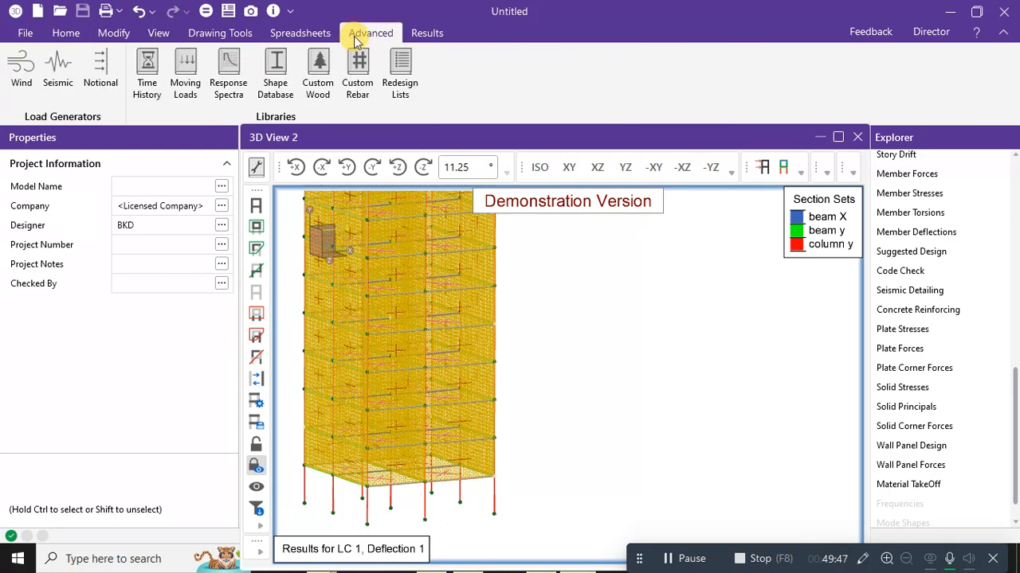
left_click(427, 33)
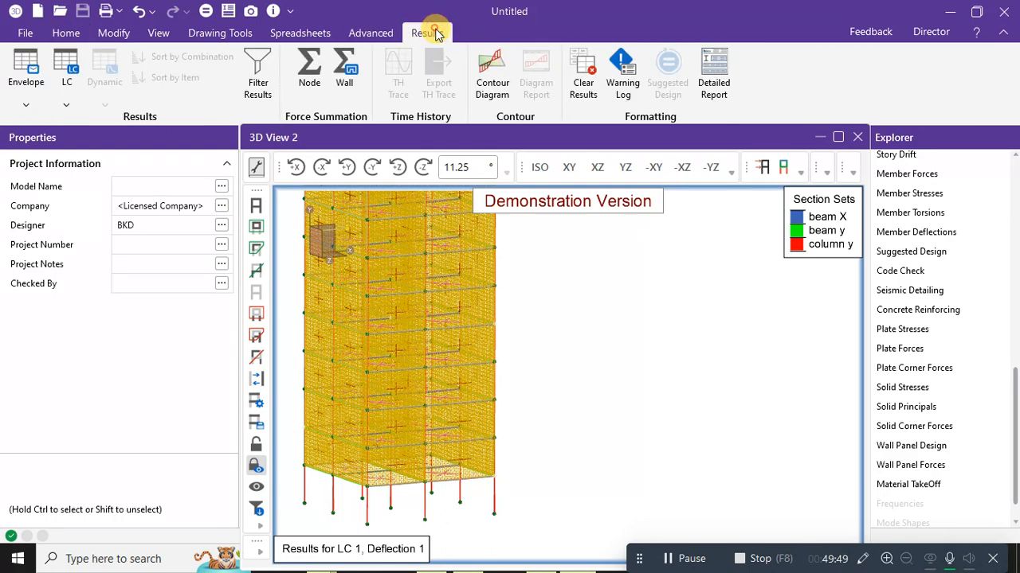
left_click(490, 85)
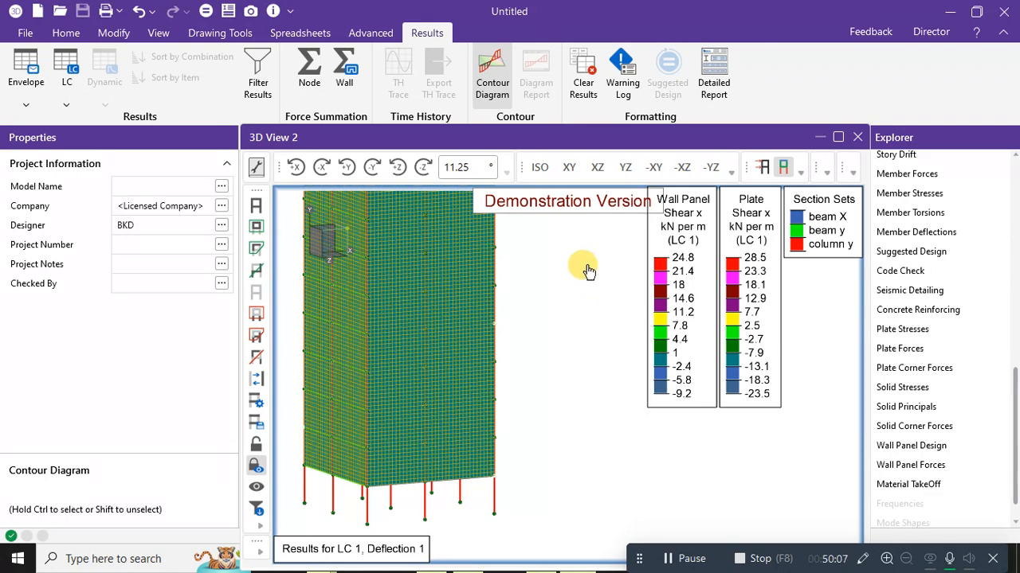
left_click(28, 107)
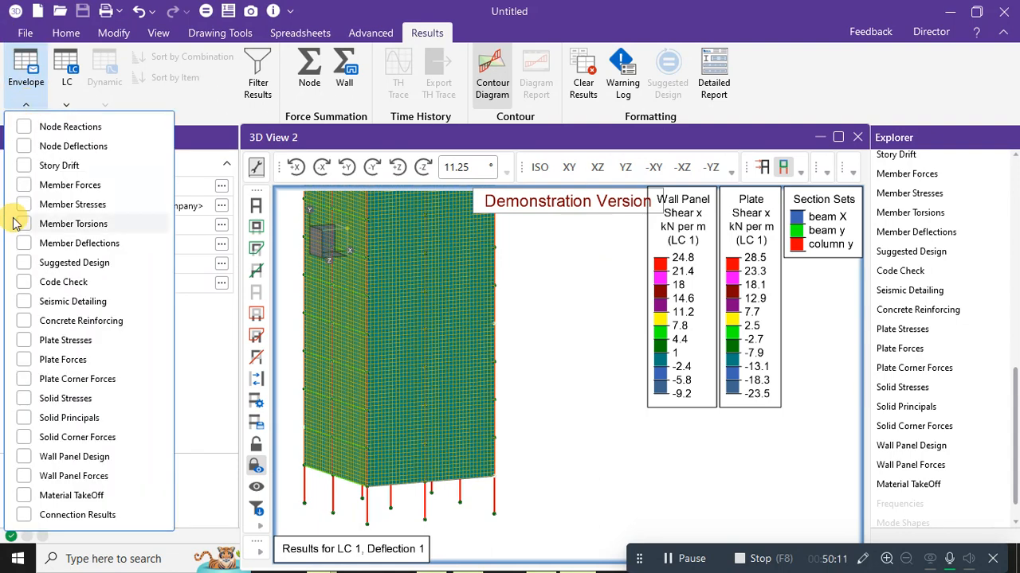
Review the Suggested Design member shapes under Envelope and close the results.
left_click(24, 263)
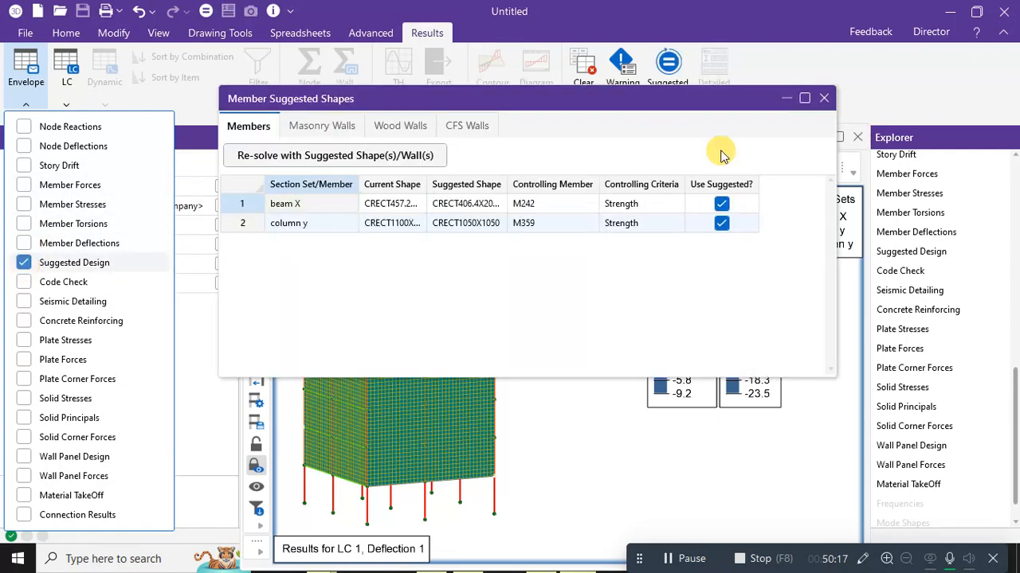
left_click(822, 99)
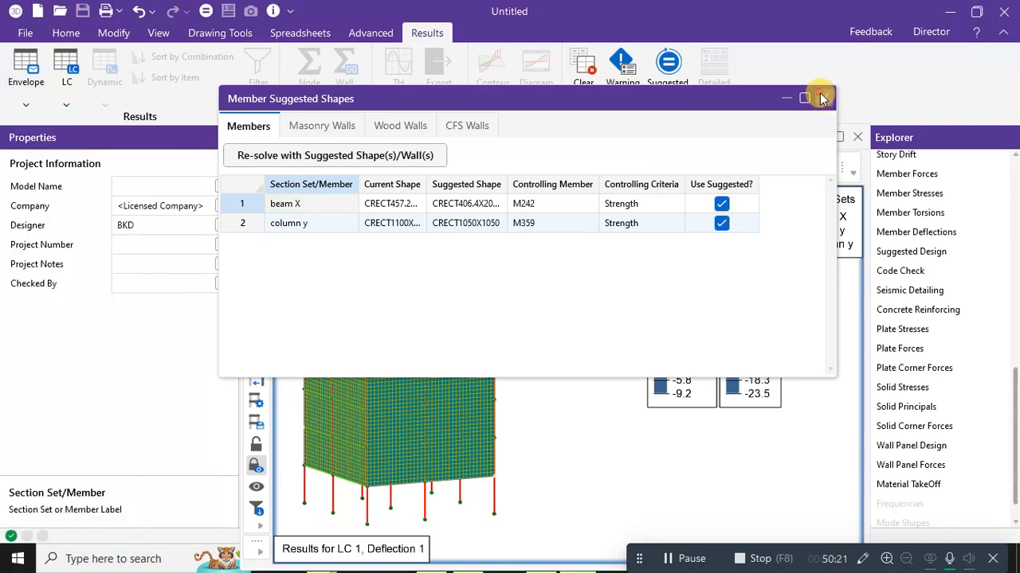
left_click(822, 98)
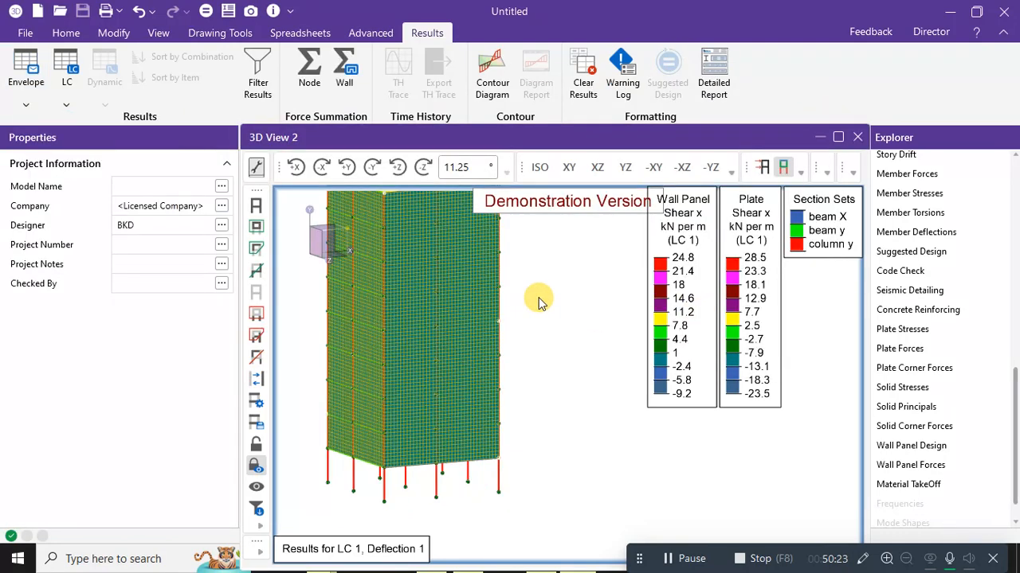
Plot LC 1 member Mzz bending moments (kN-m) on the tower and start a Detailed Report.
left_click(851, 172)
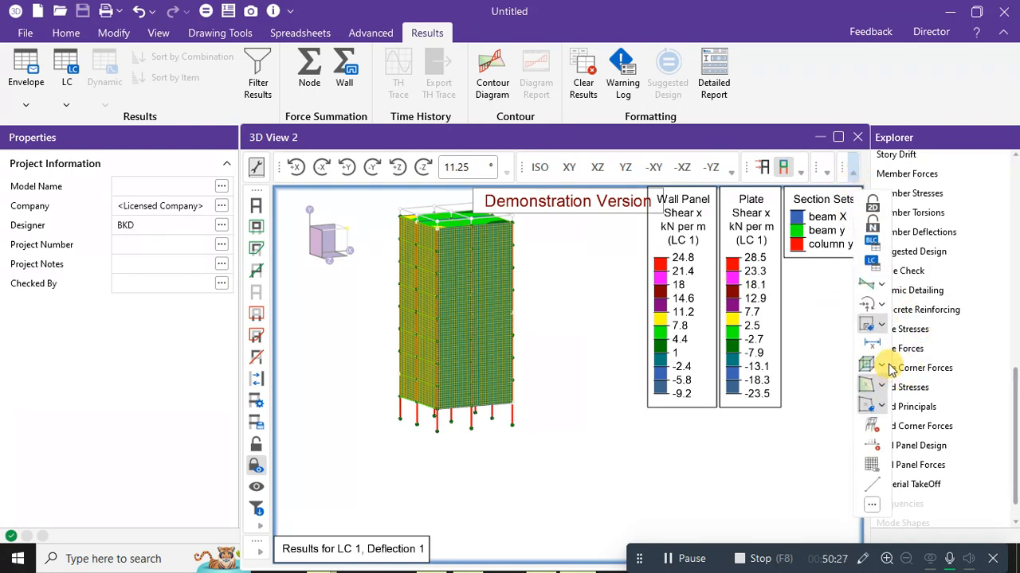
left_click(882, 327)
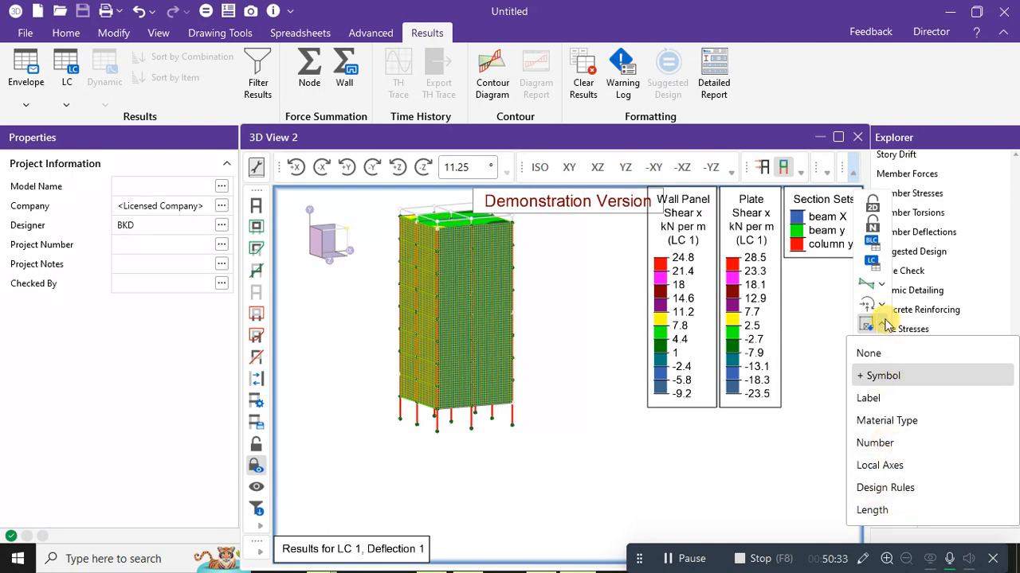
left_click(881, 284)
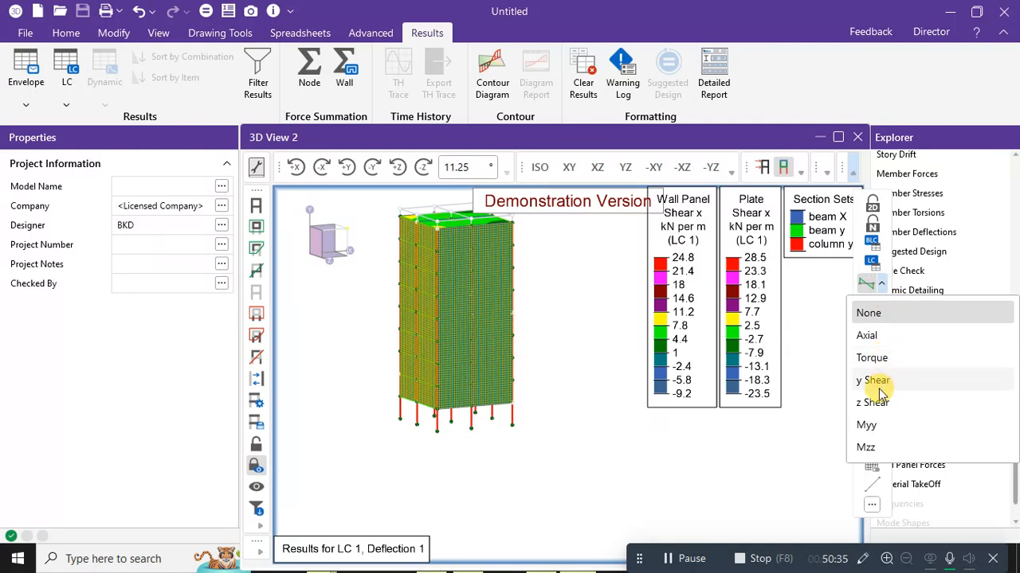
left_click(865, 447)
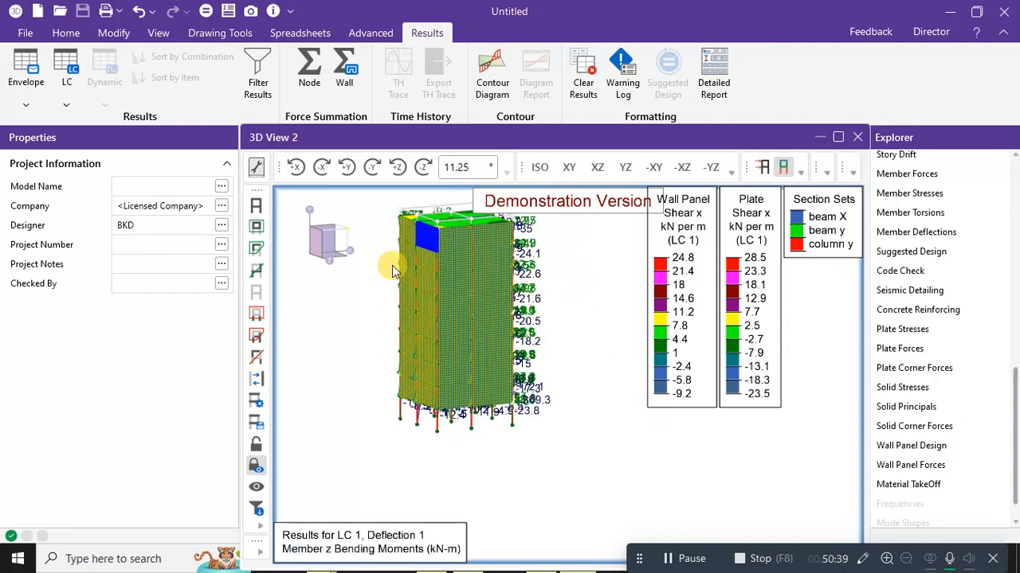
left_click(491, 76)
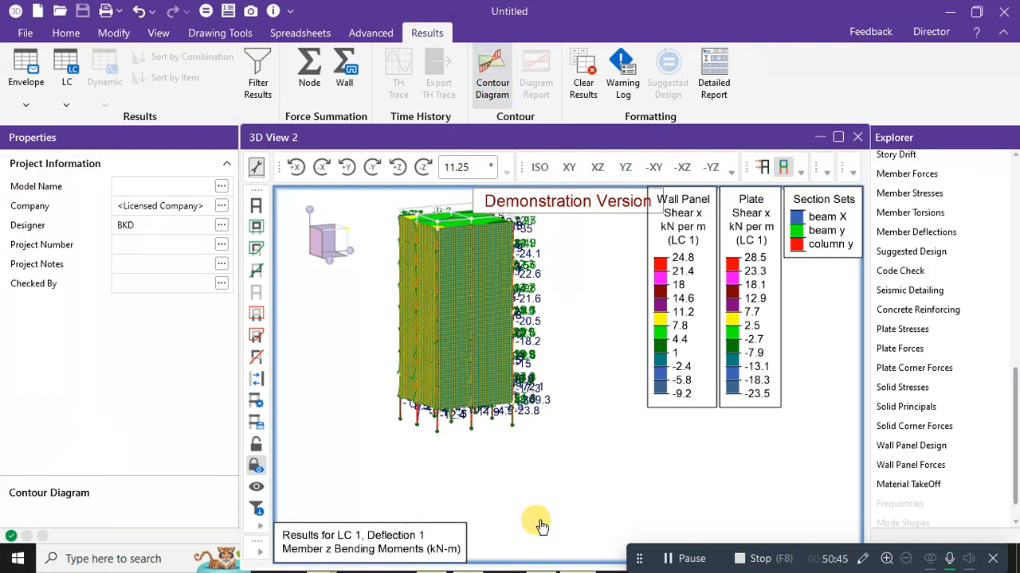
left_click(717, 77)
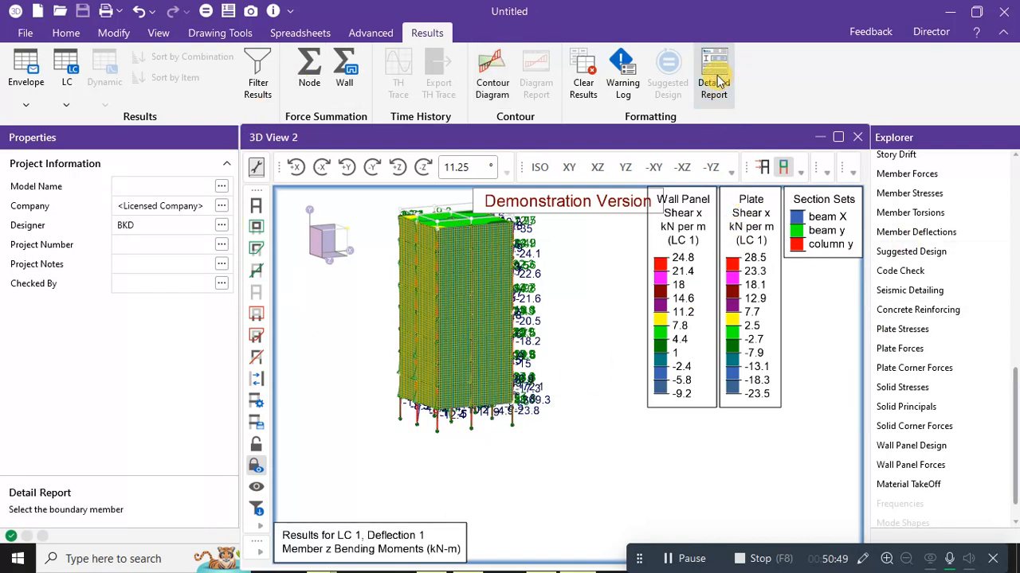